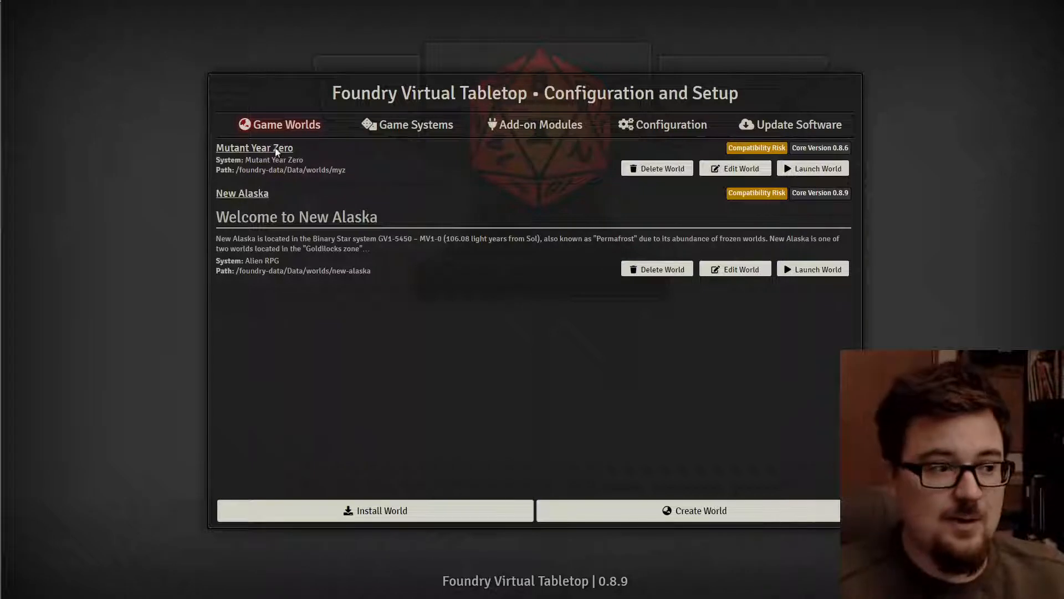
- Check the software update settings, then view the installed game systems list
left_click(825, 130)
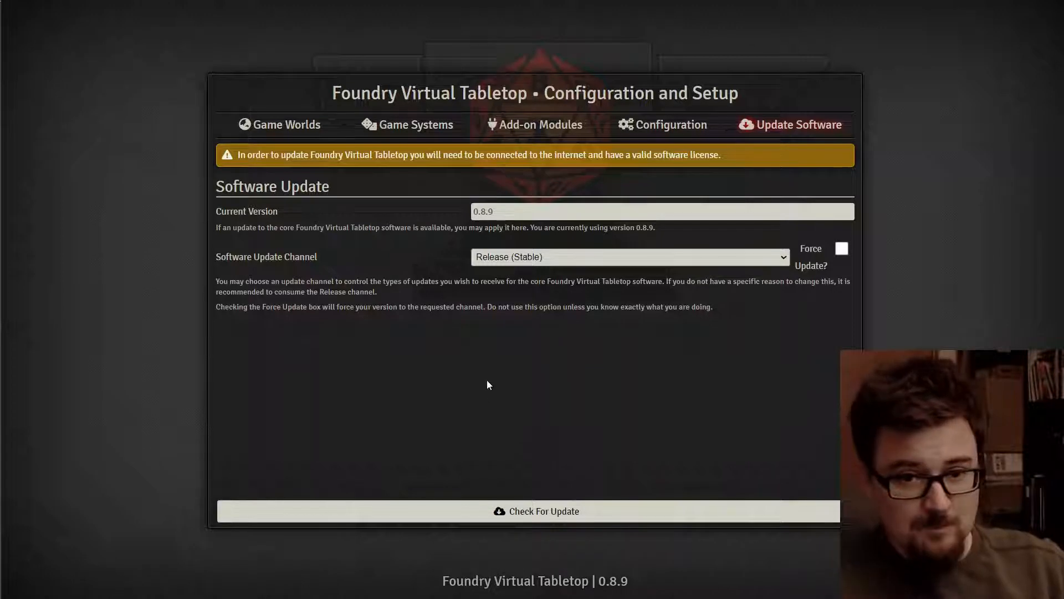
left_click(286, 125)
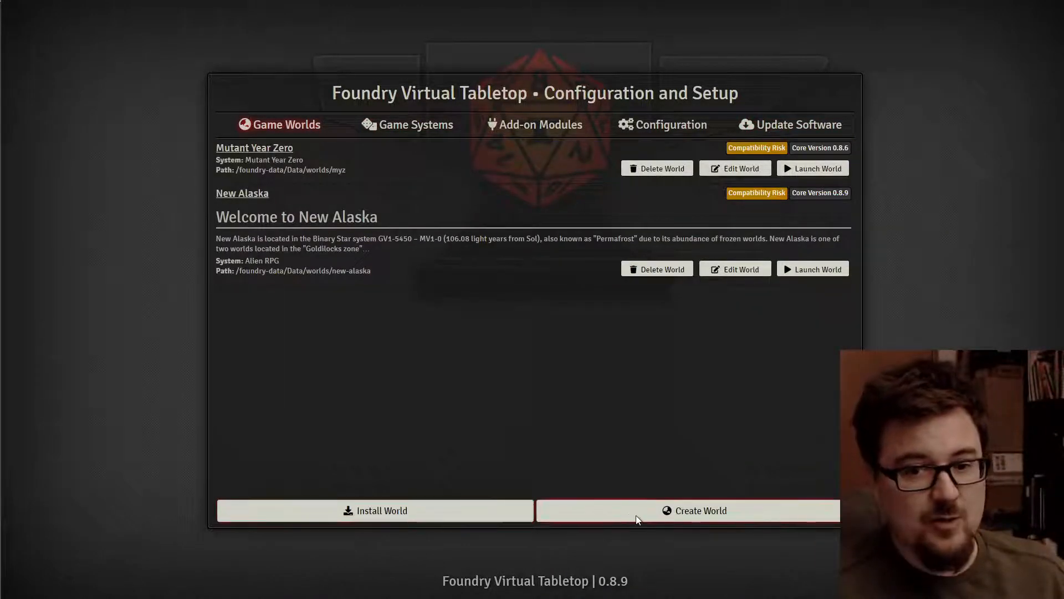
left_click(415, 127)
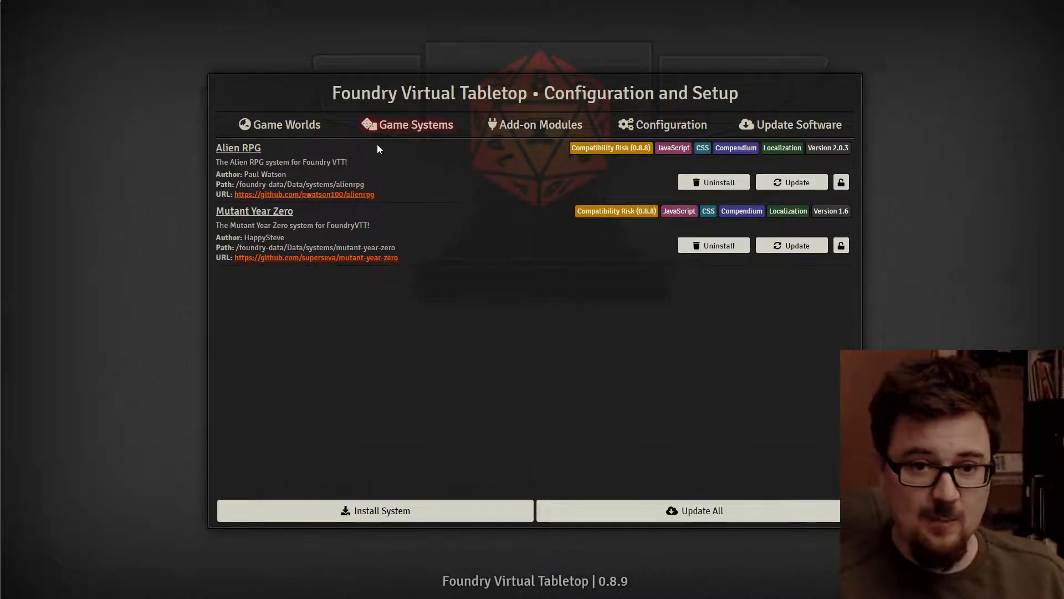
- Install The One Ring 2nd Edition system by filtering the catalogue for 'the one'
left_click(411, 516)
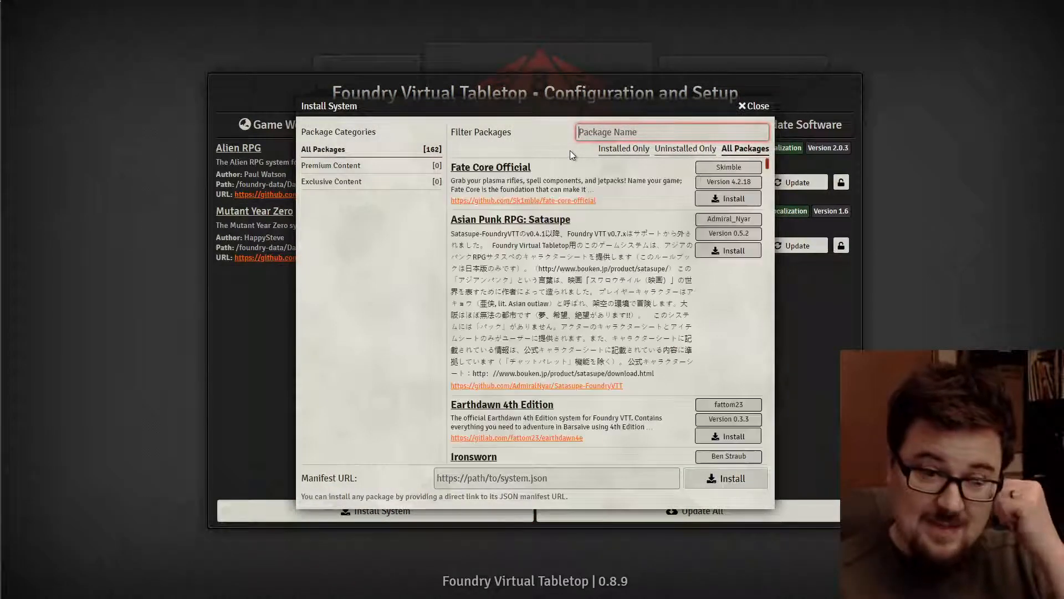
left_click(606, 133)
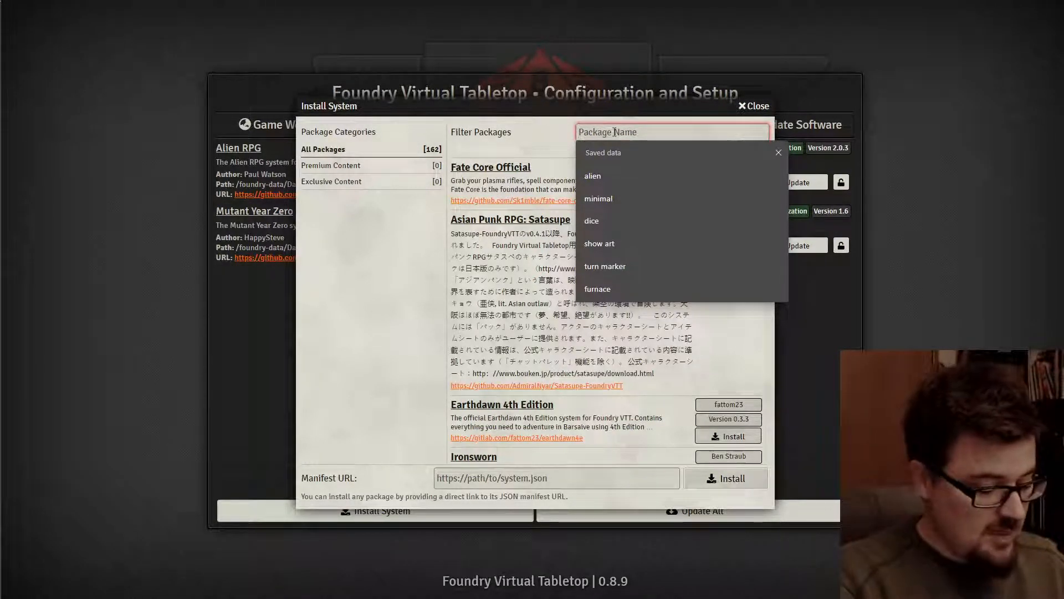
type("the one")
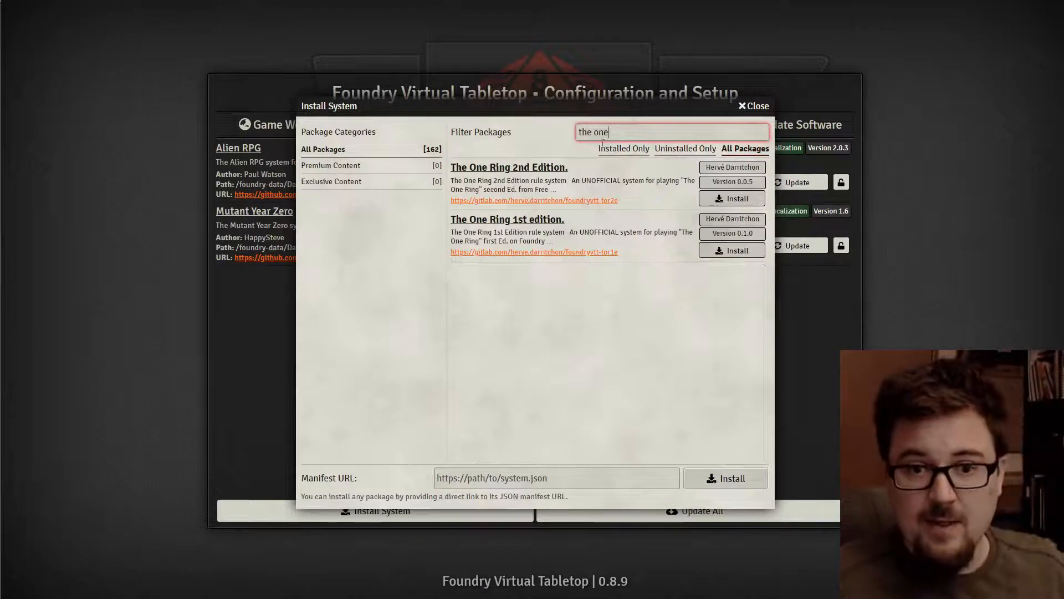
left_click(723, 201)
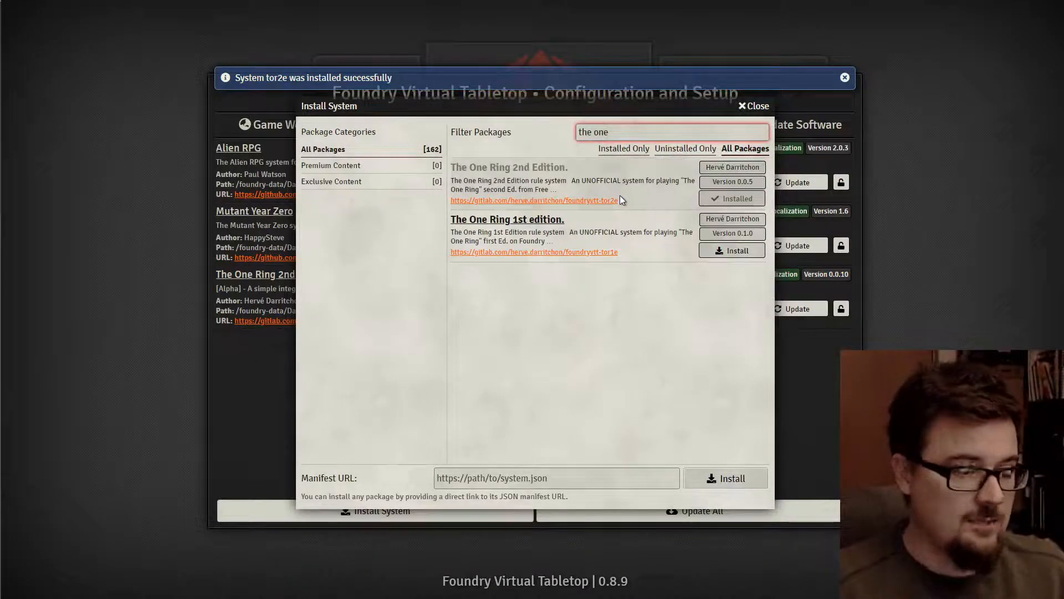
left_click(753, 106)
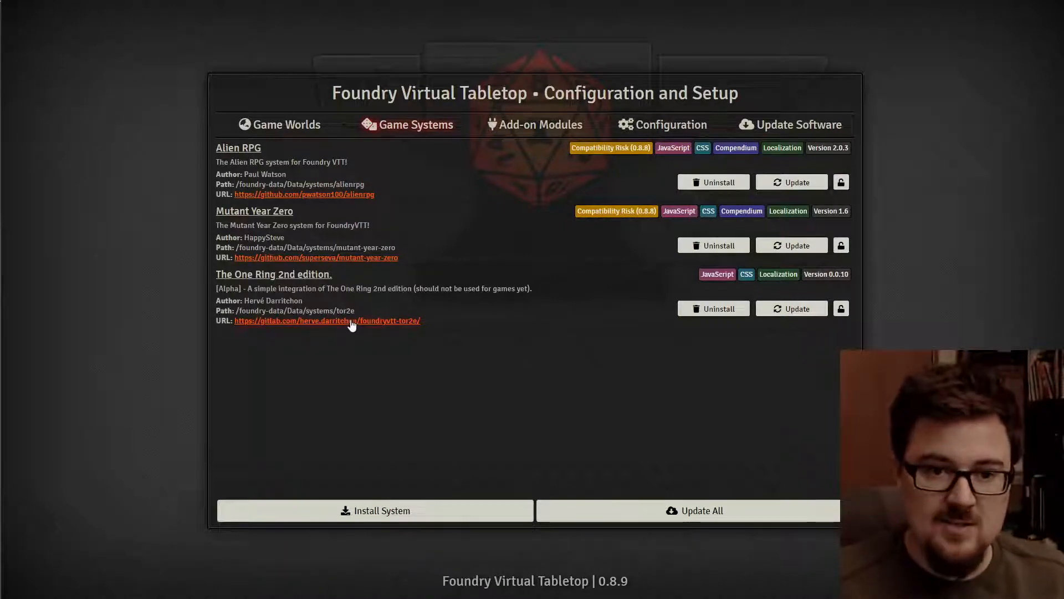
left_click(351, 321)
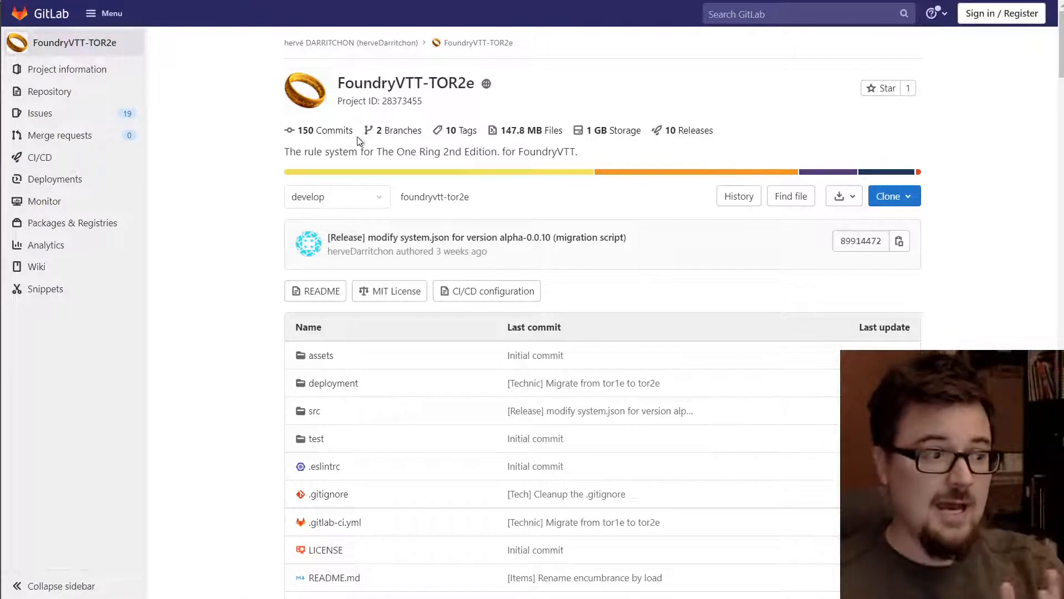
scroll(385, 156, "down", 10)
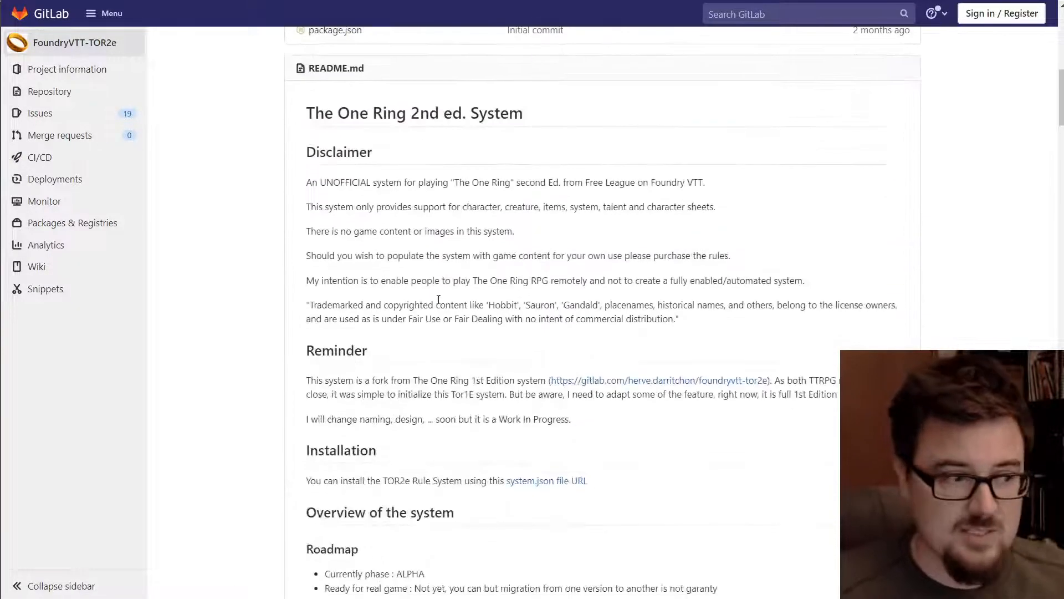
scroll(438, 300, "down", 5)
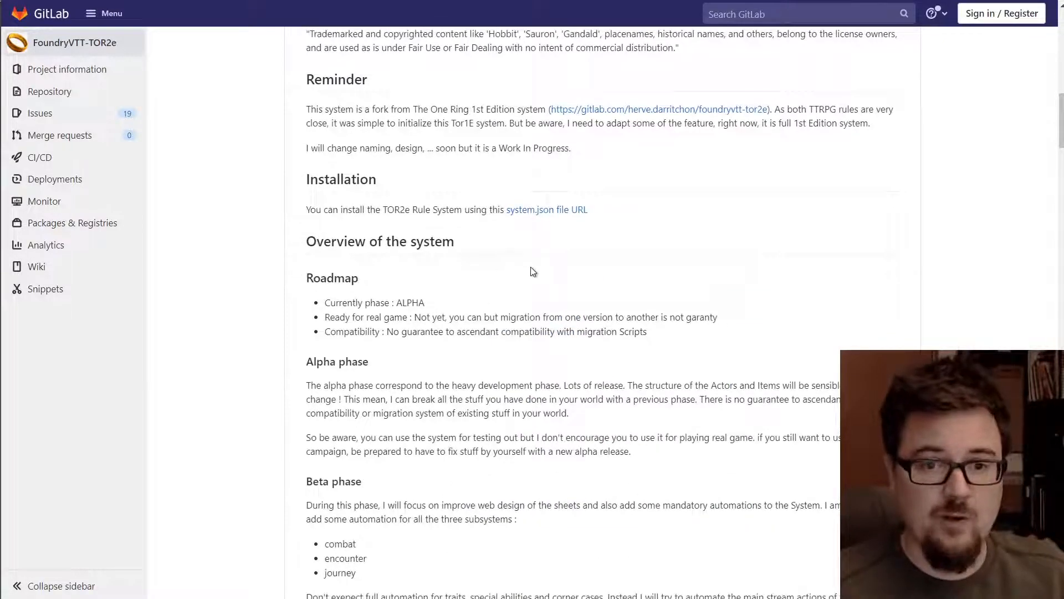
scroll(533, 271, "up", 5)
scroll(669, 274, "down", 20)
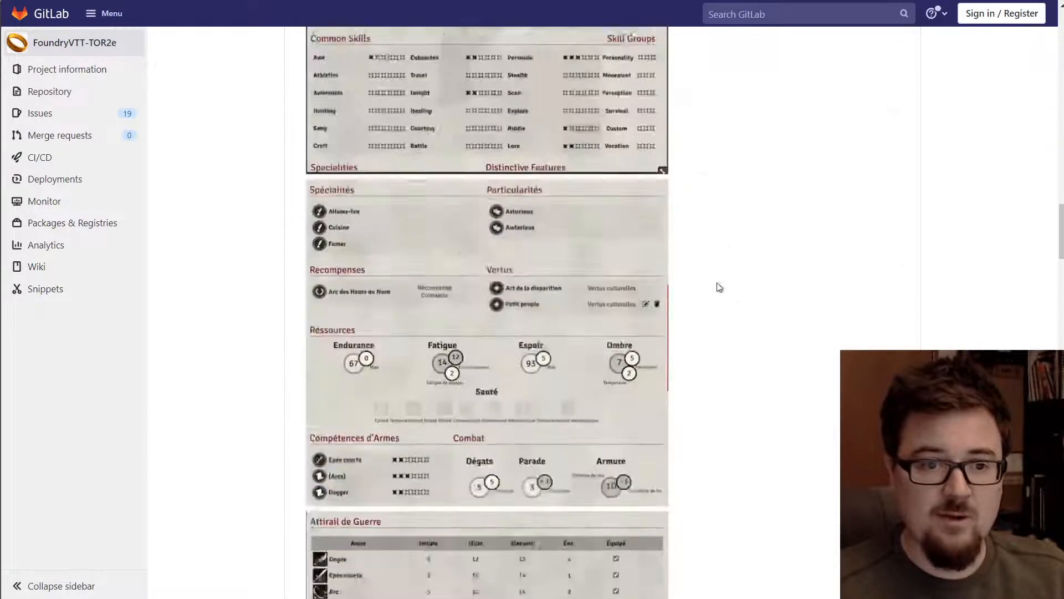
scroll(719, 287, "down", 20)
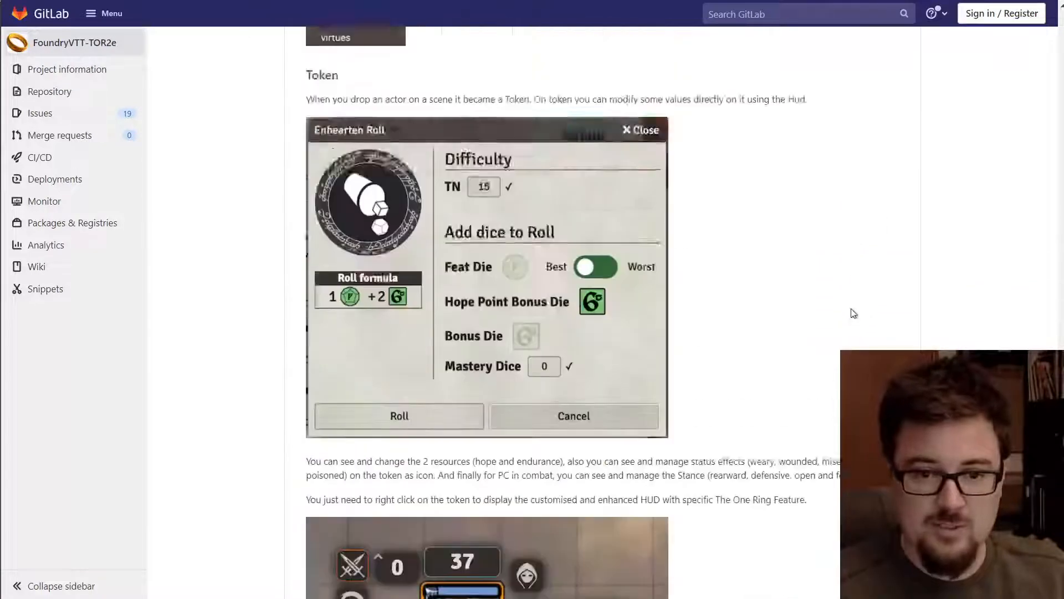
scroll(854, 314, "down", 20)
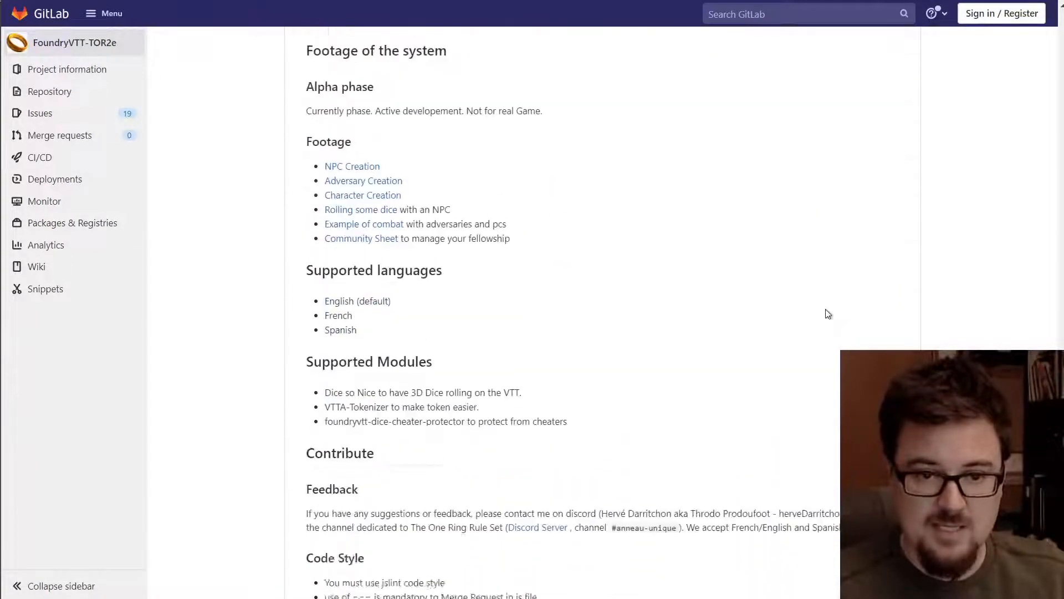
scroll(828, 314, "down", 12)
scroll(610, 310, "up", 20)
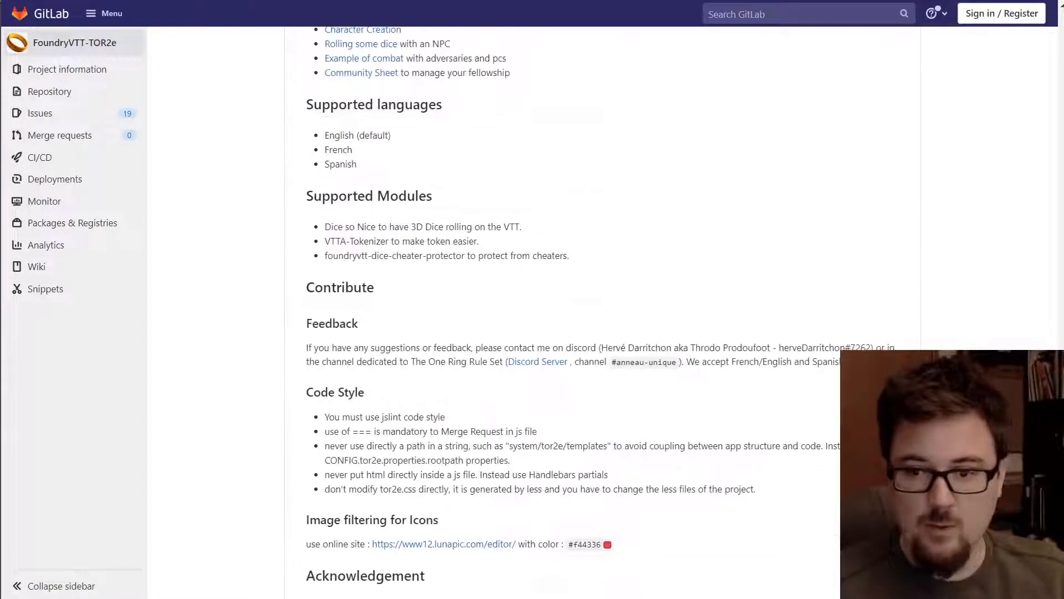
scroll(1034, 44, "up", 20)
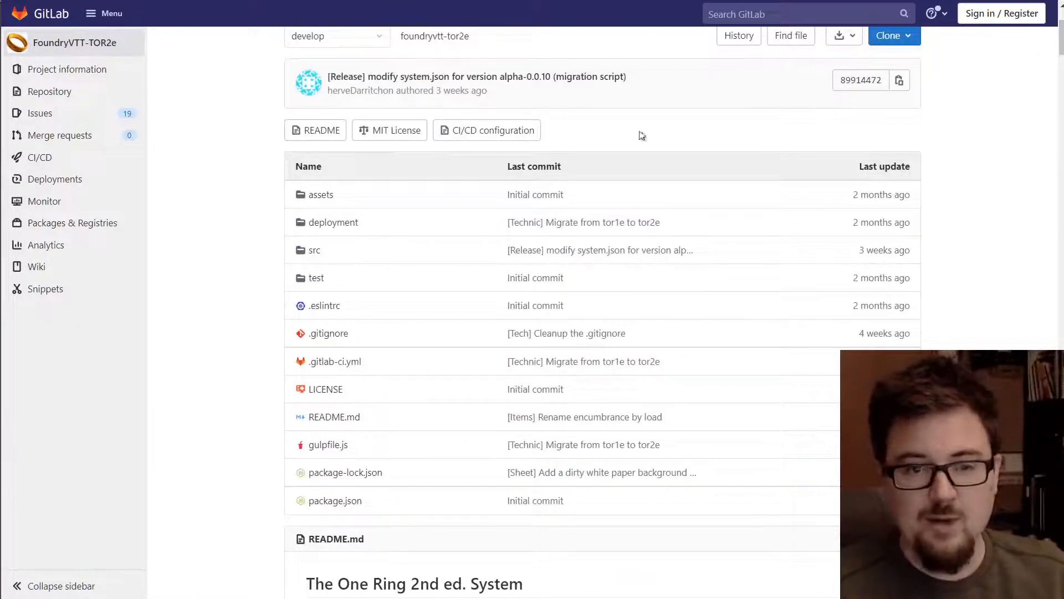
scroll(496, 198, "up", 3)
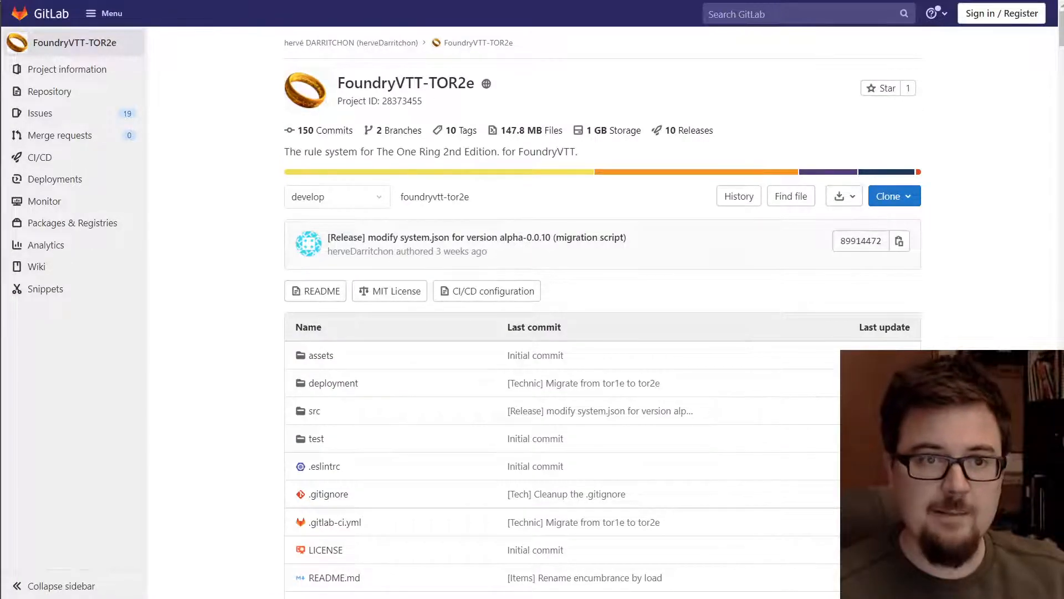
left_click(111, 1)
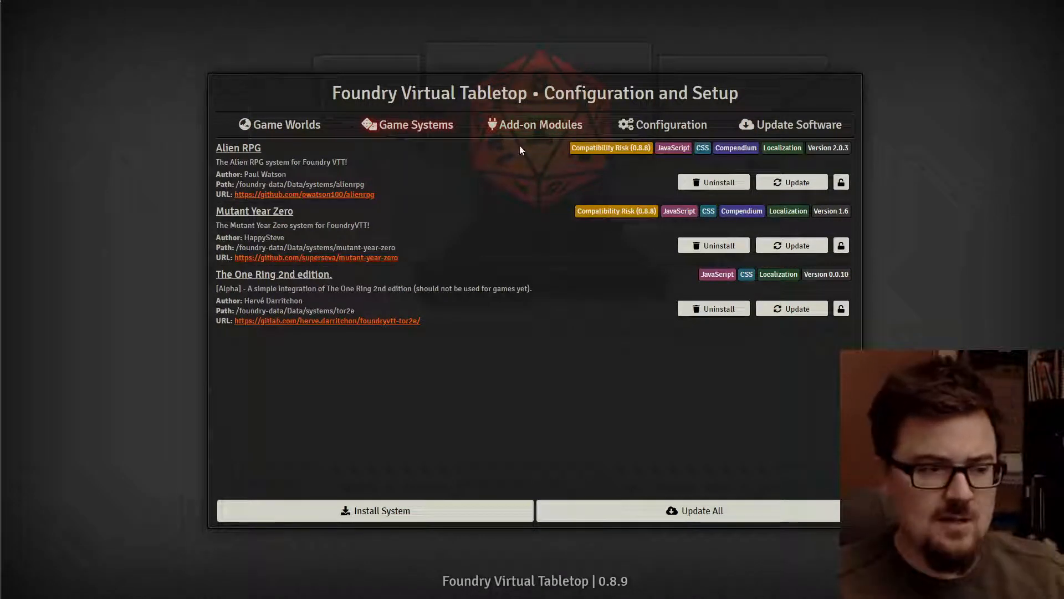
- Create world 'TOR2 Demo' in folder tor2-demo using The One Ring 2nd edition system
left_click(305, 127)
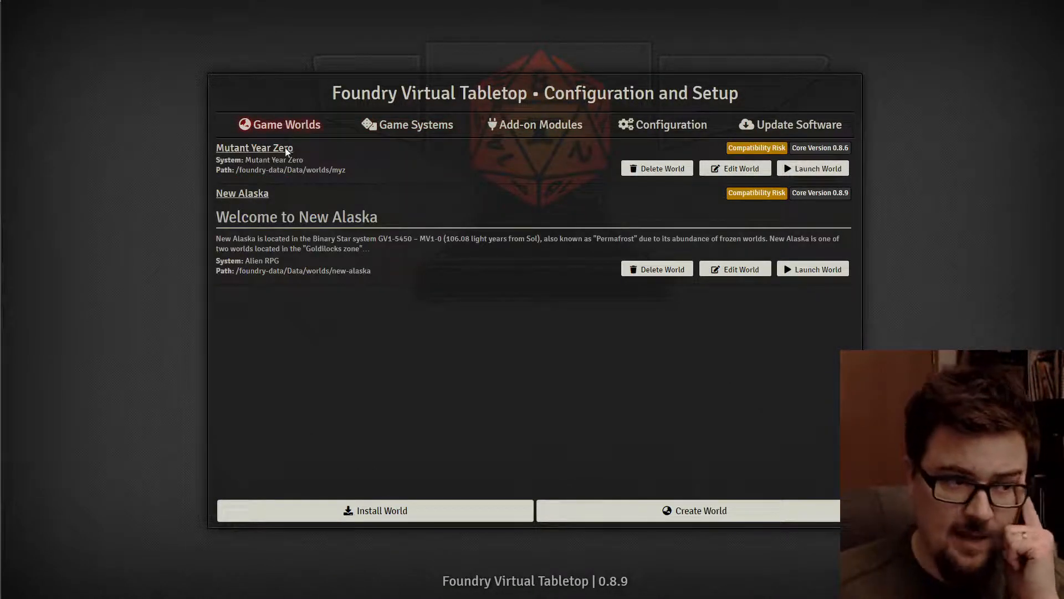
left_click(637, 509)
left_click(572, 149)
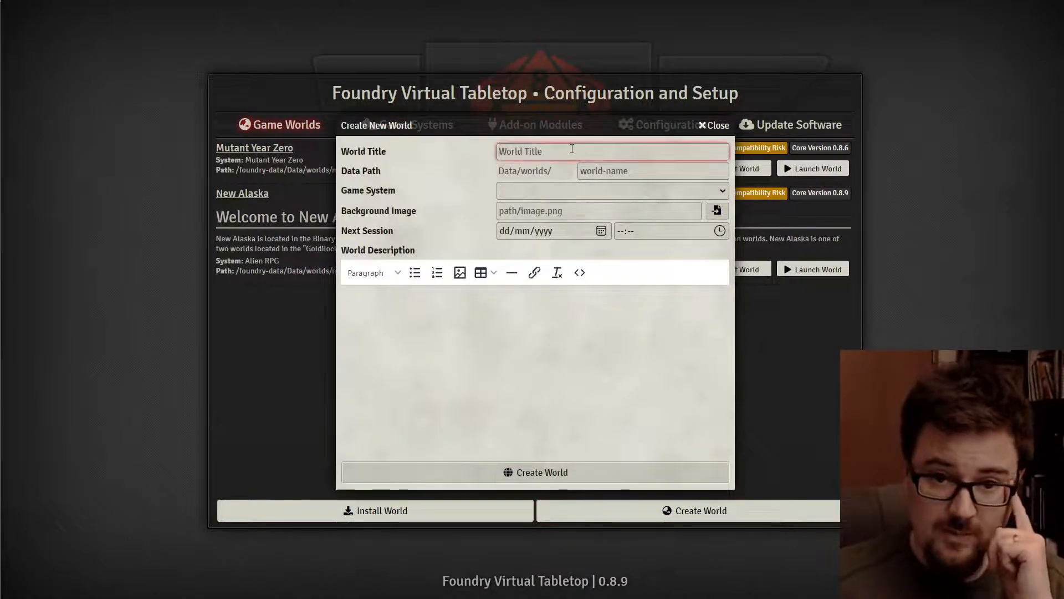
type("TOR2")
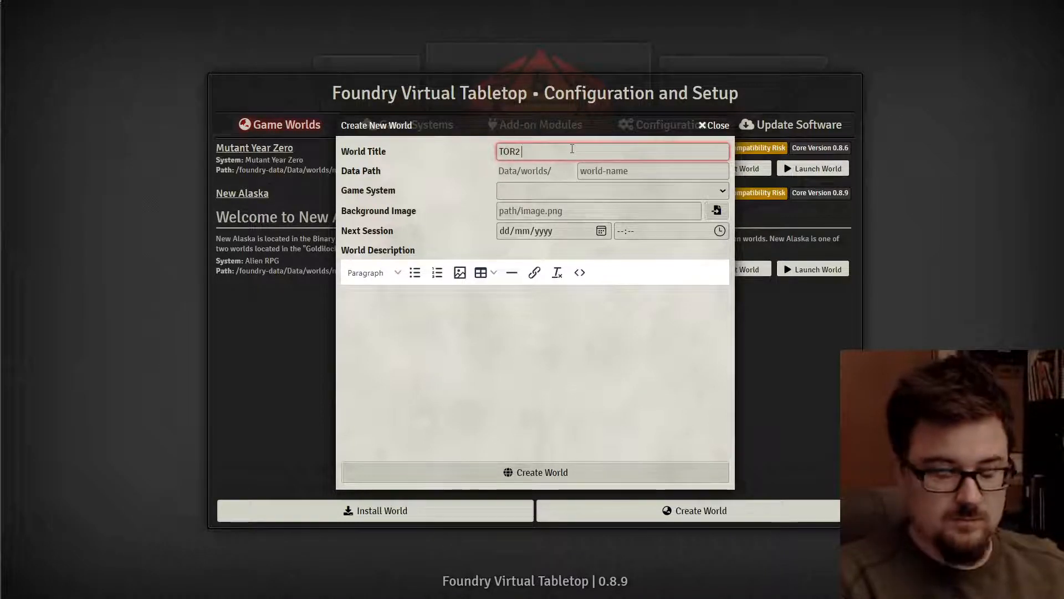
type(" Demo")
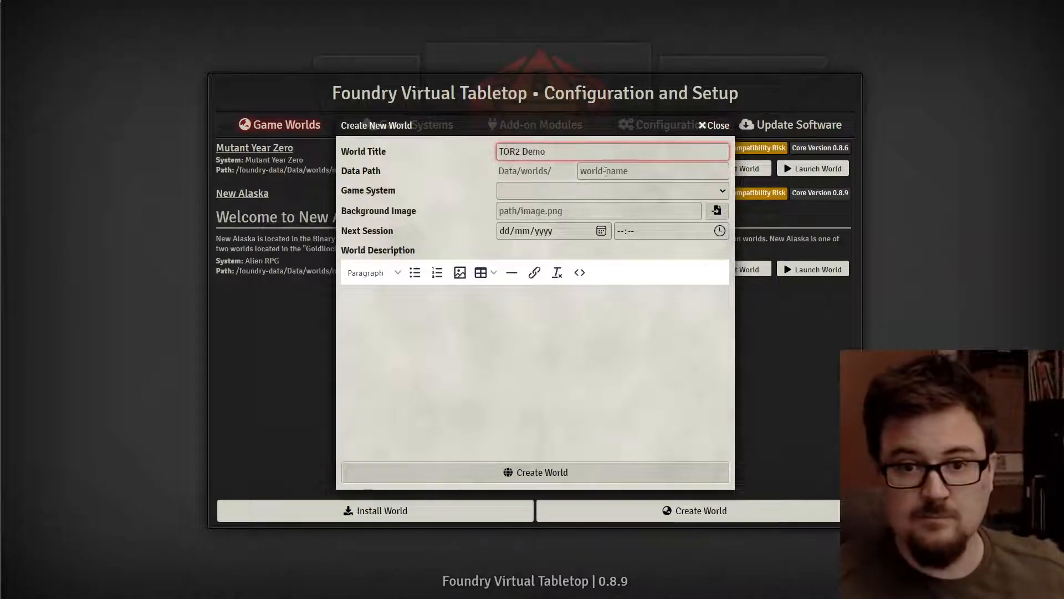
left_click(608, 173)
type("tor2")
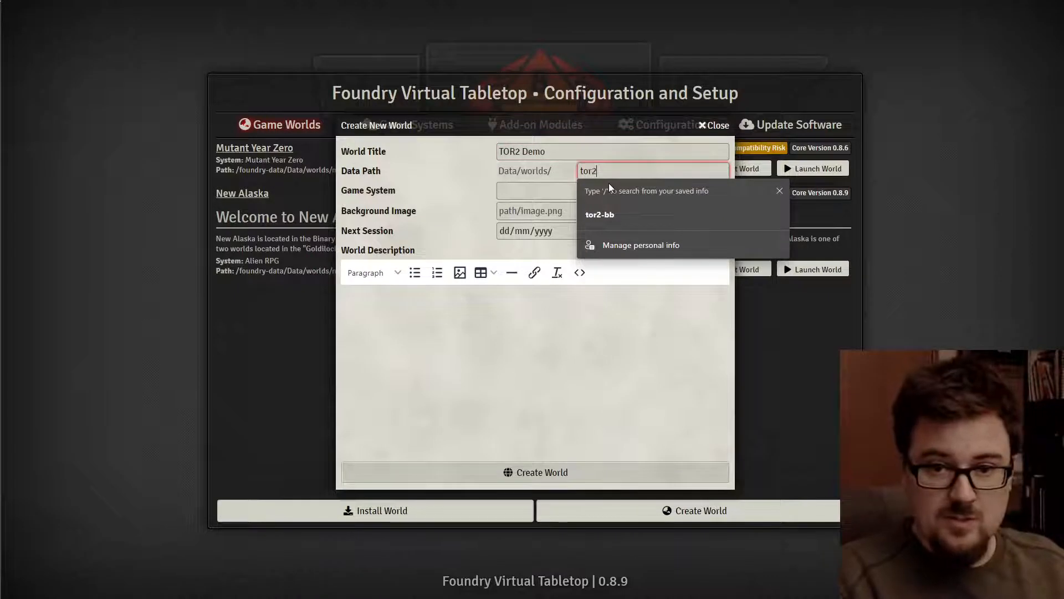
type("-demo")
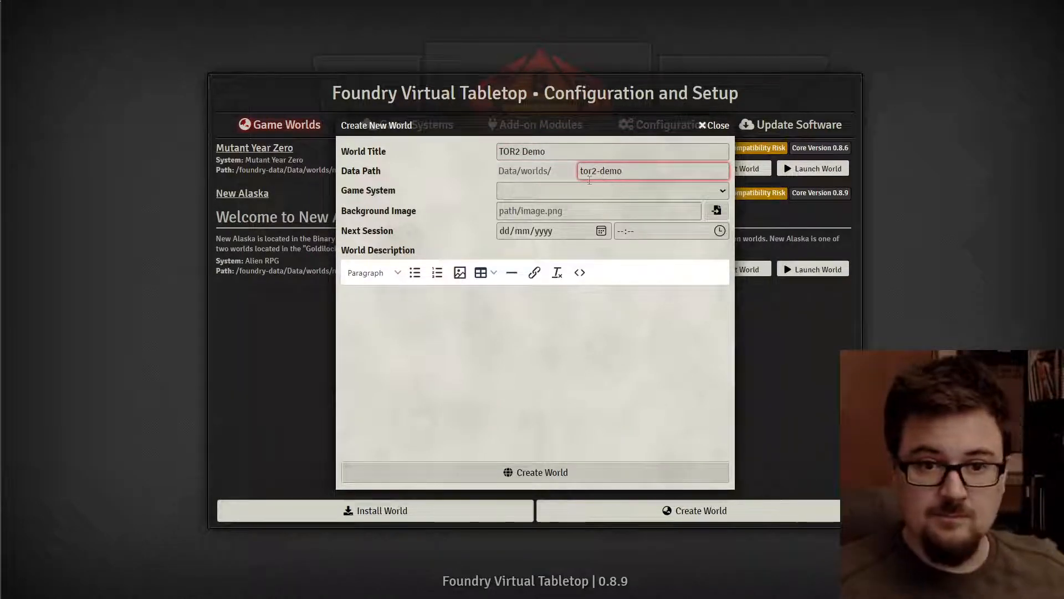
left_click(636, 192)
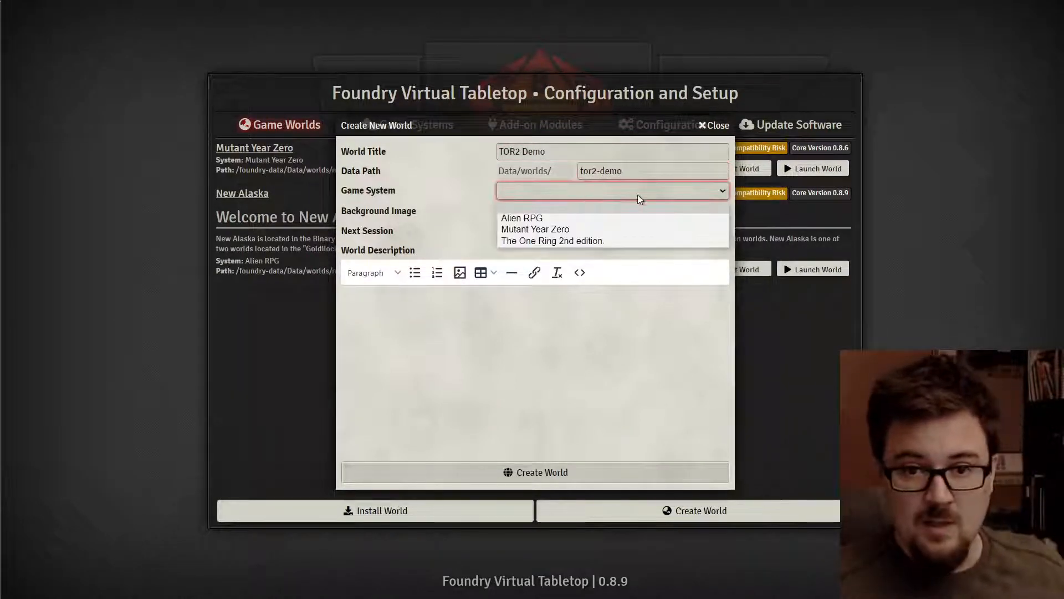
left_click(560, 241)
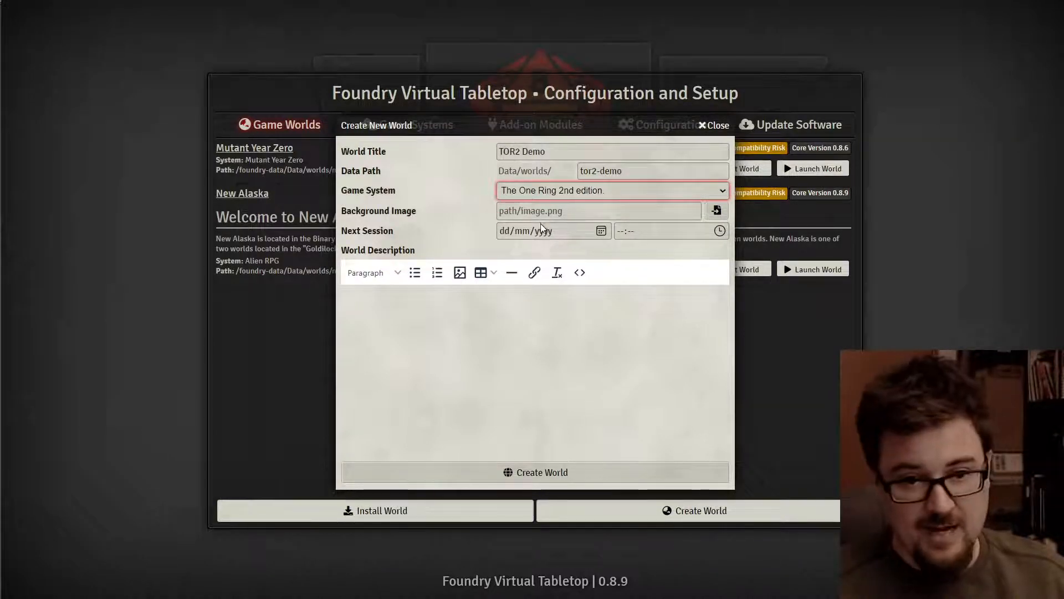
left_click(535, 472)
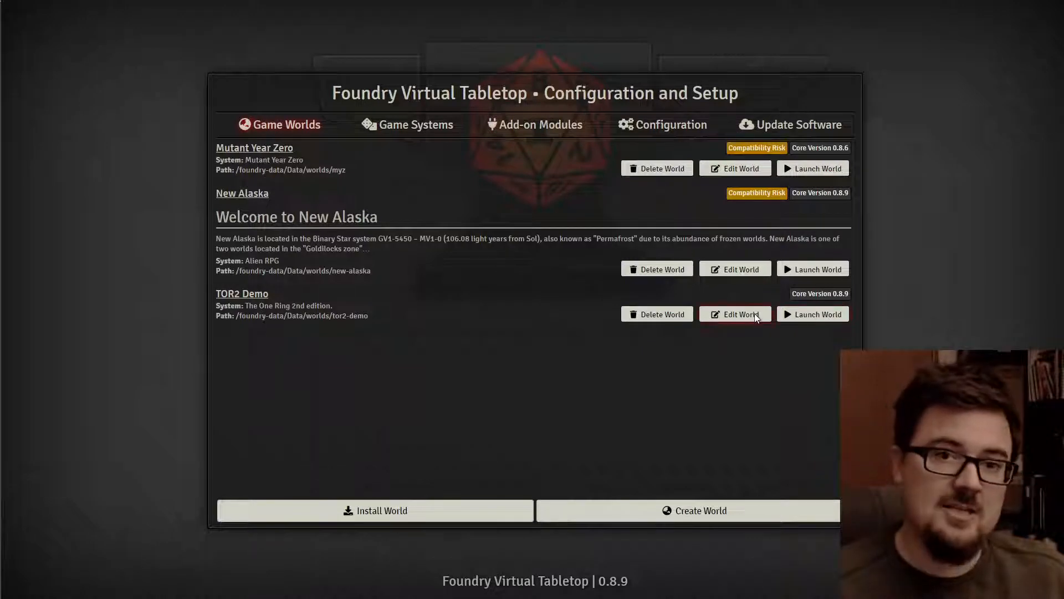
- Scroll through the installed add-on modules list
left_click(552, 126)
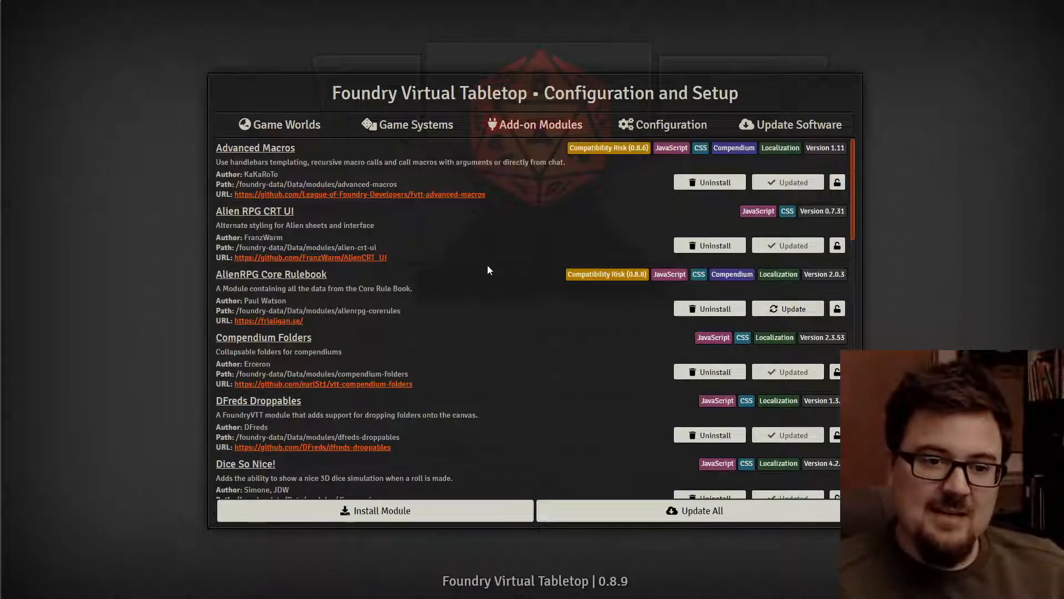
scroll(488, 270, "down", 15)
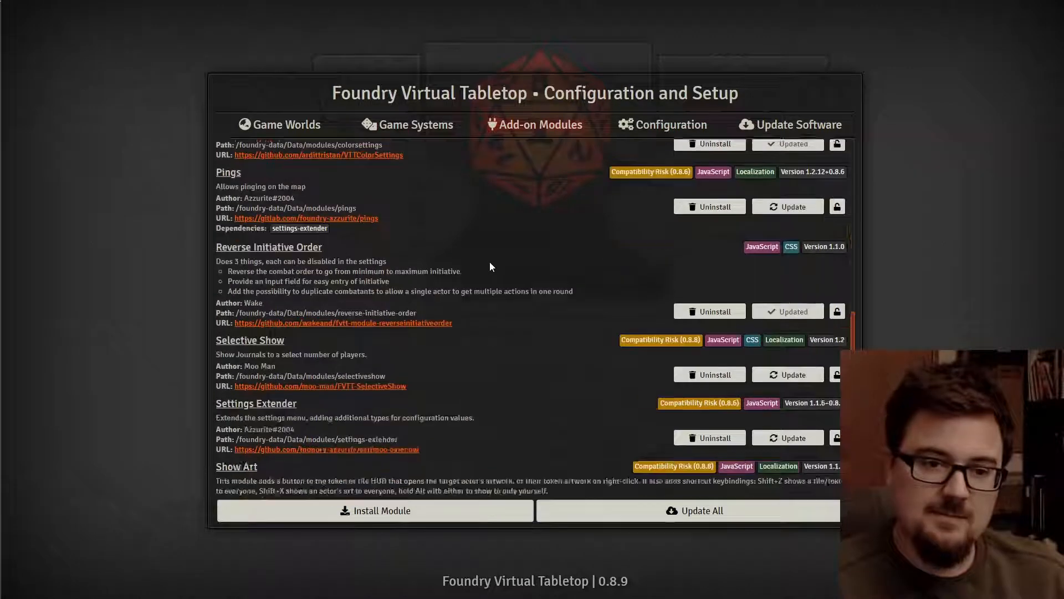
scroll(490, 266, "down", 5)
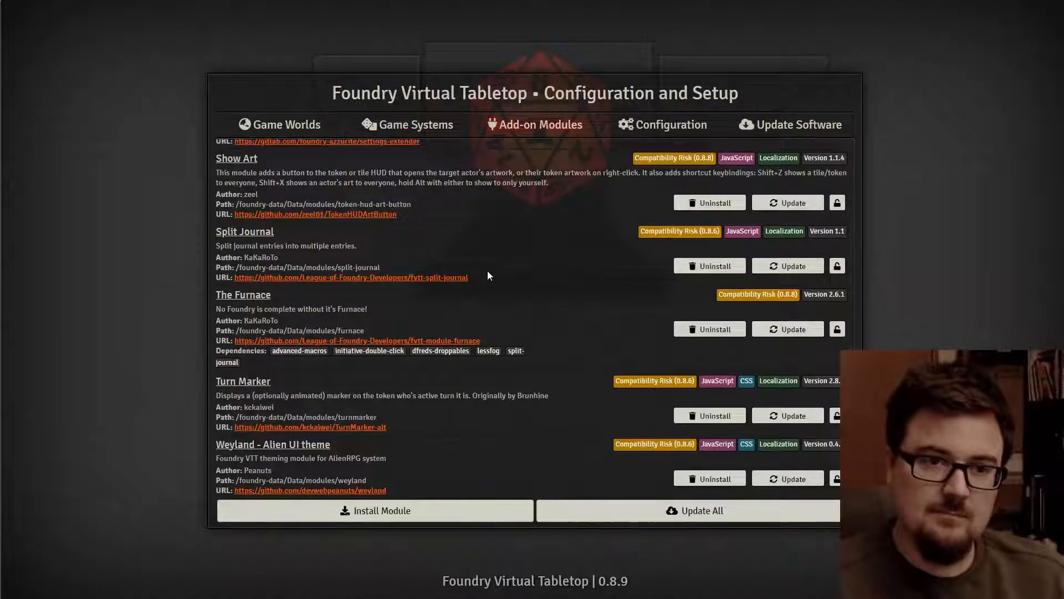
scroll(487, 272, "up", 20)
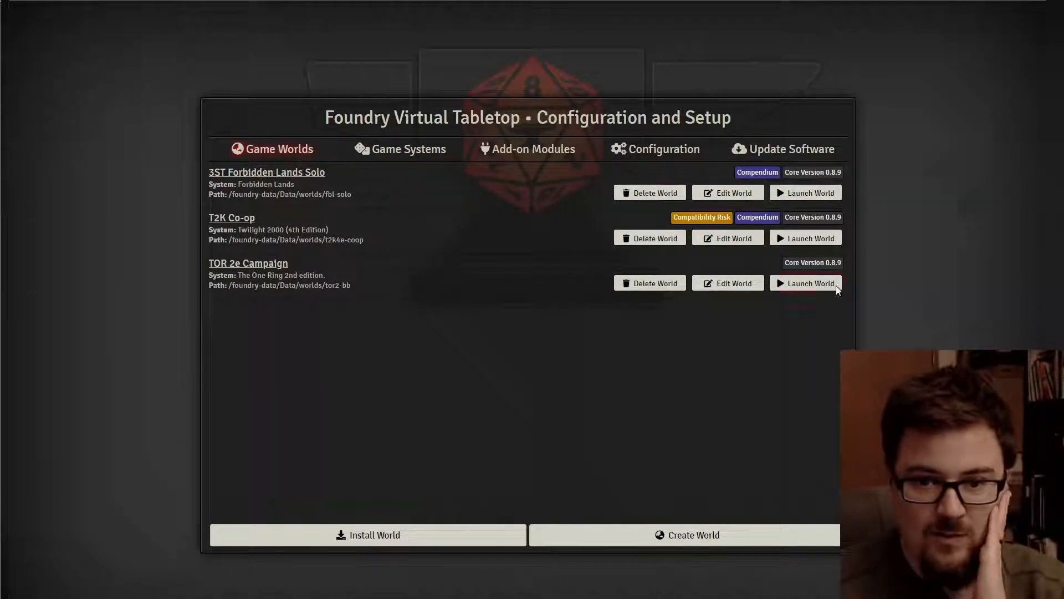
- Launch TOR 2e Campaign and join as the chosen user with their password
left_click(811, 284)
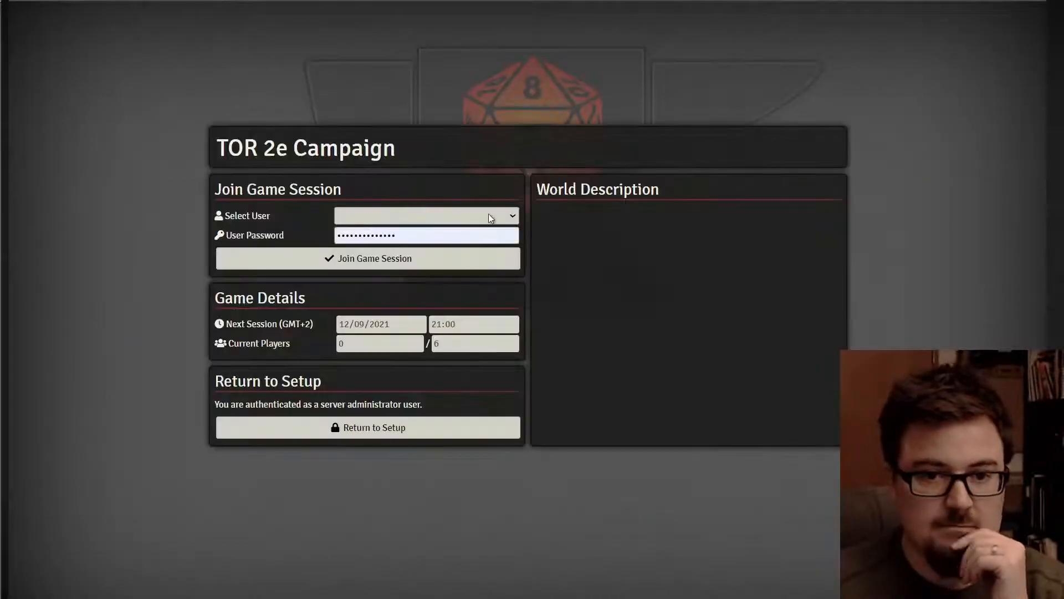
left_click(489, 217)
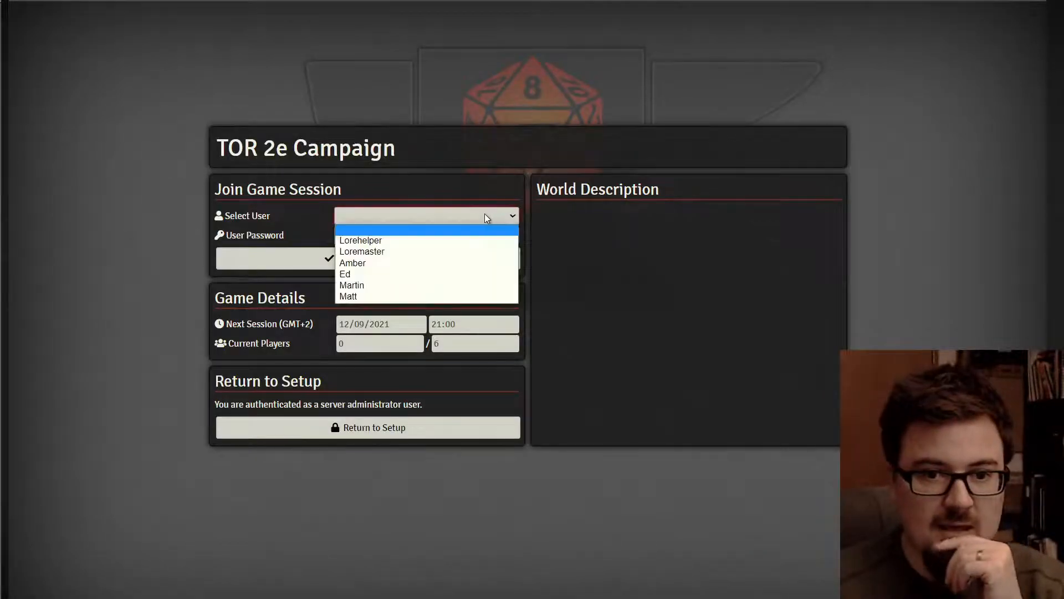
left_click(405, 241)
left_click(452, 236)
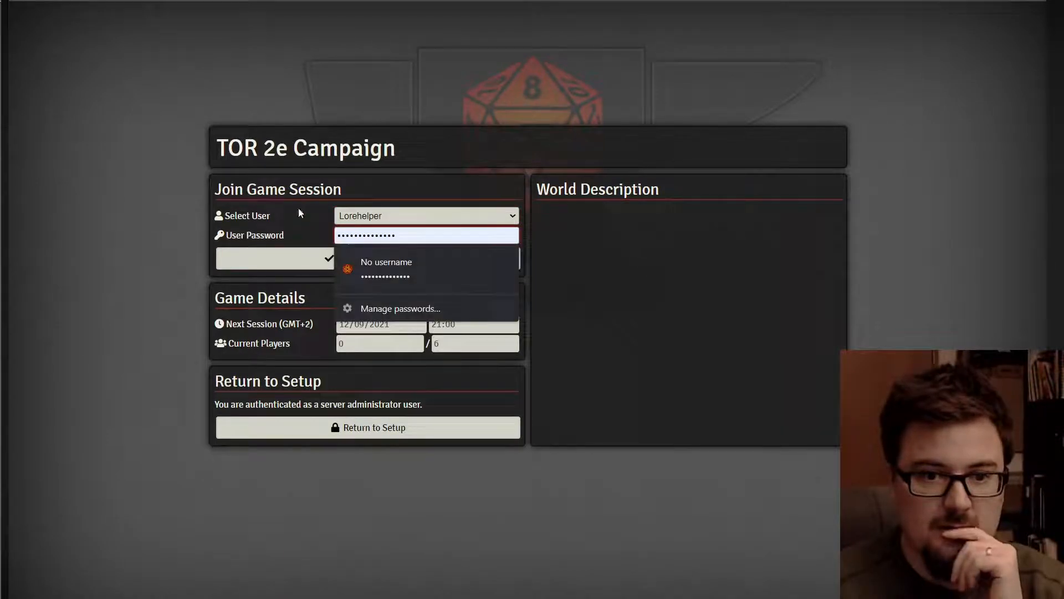
left_click(251, 256)
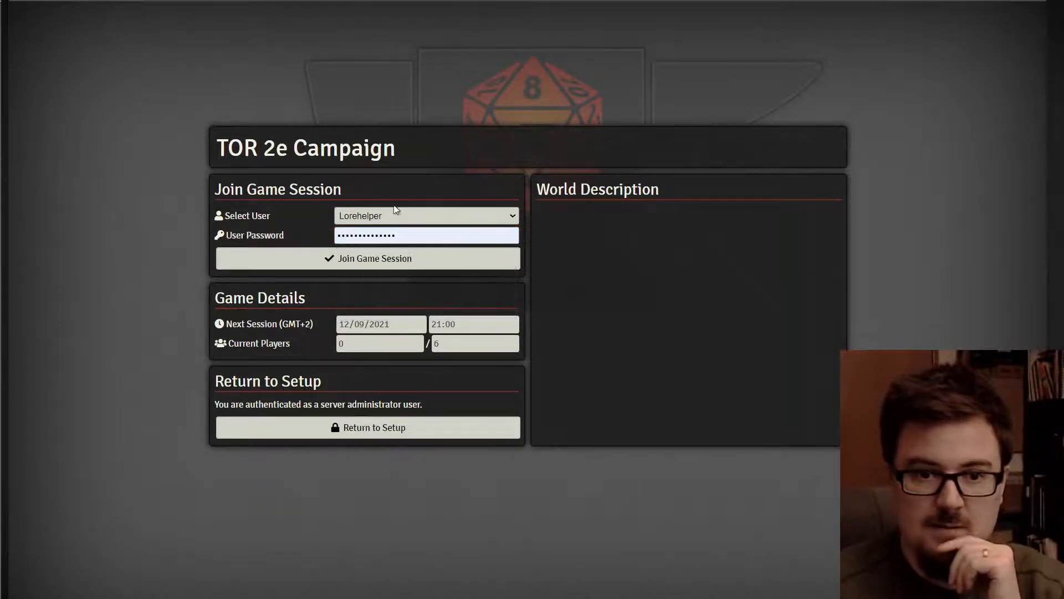
left_click(347, 261)
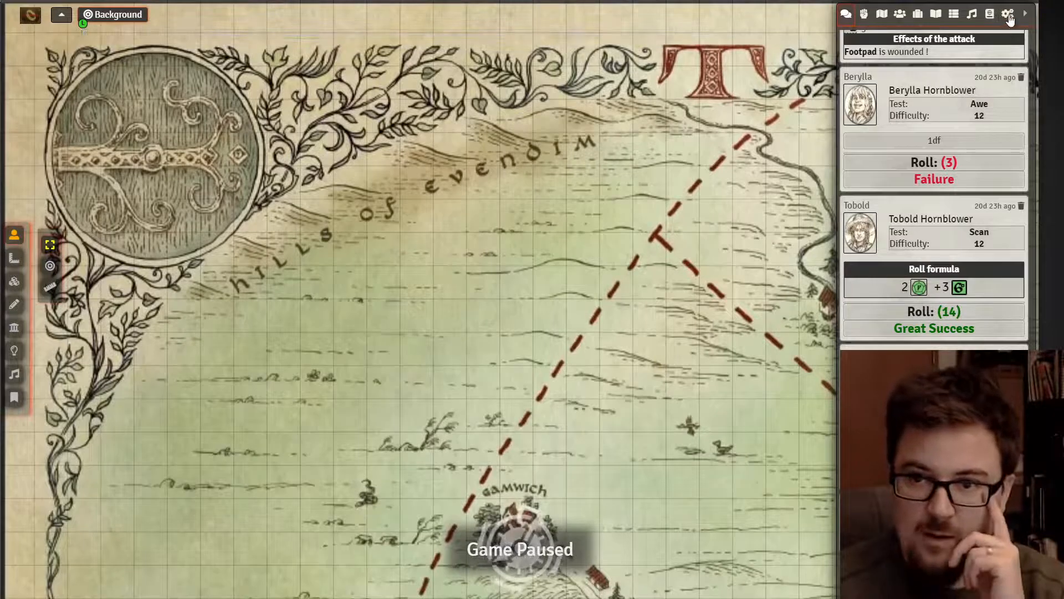
- Open Manage Modules from Game Settings and scroll through the world's module list
left_click(1008, 13)
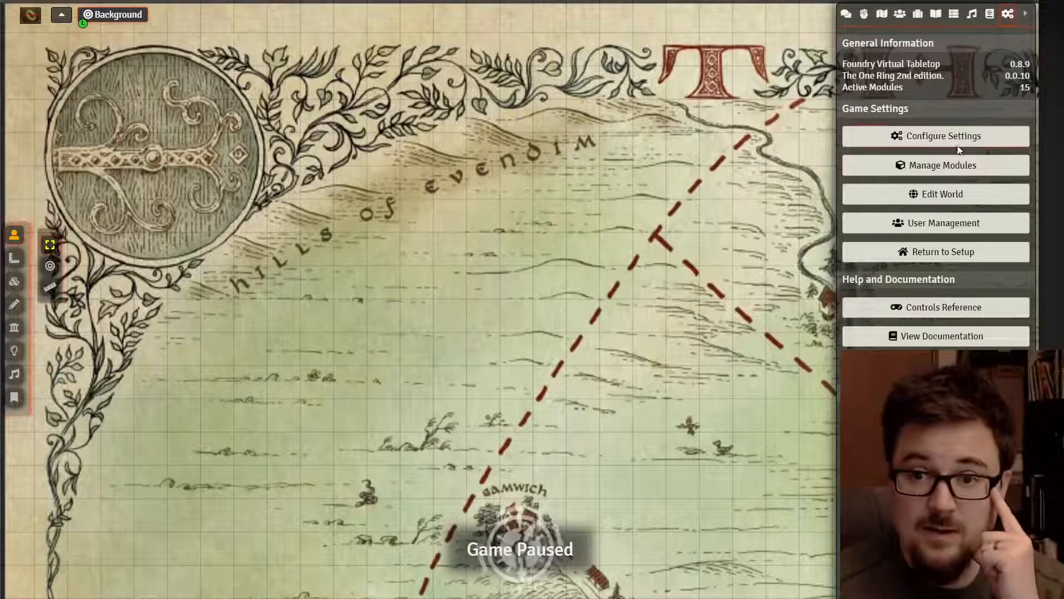
left_click(955, 165)
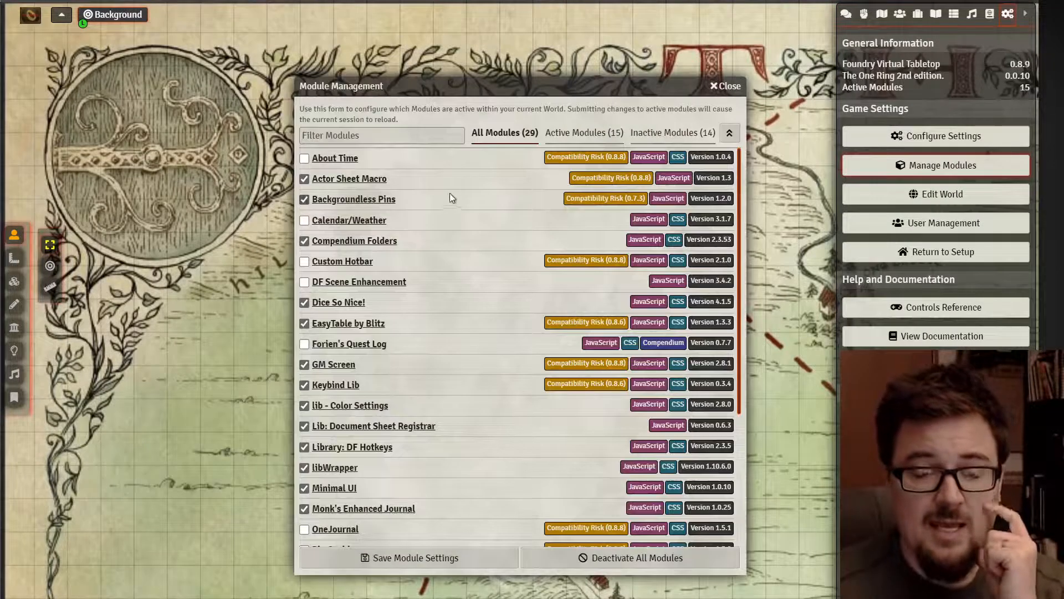
scroll(538, 271, "down", 4)
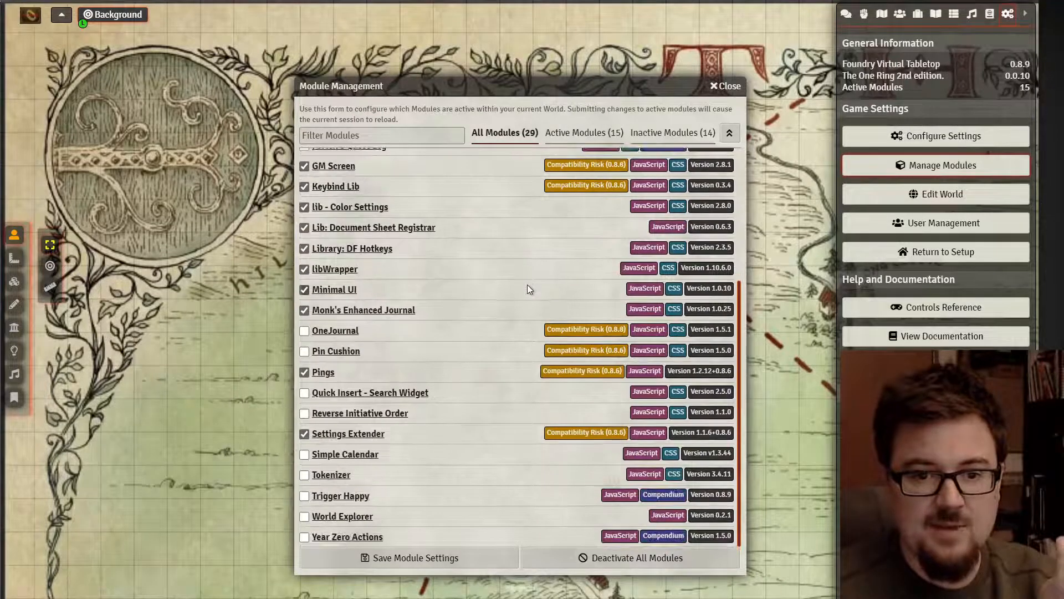
scroll(527, 285, "up", 4)
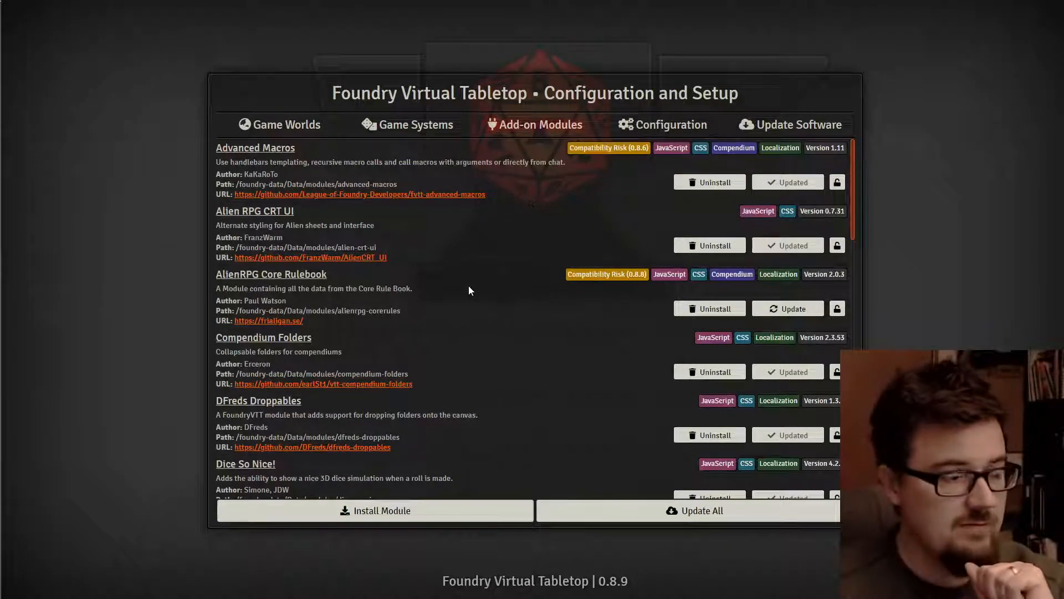
- Install Actor Sheet Macro and Backgroundless Pins via searches for 'actor' and 'background'
left_click(385, 511)
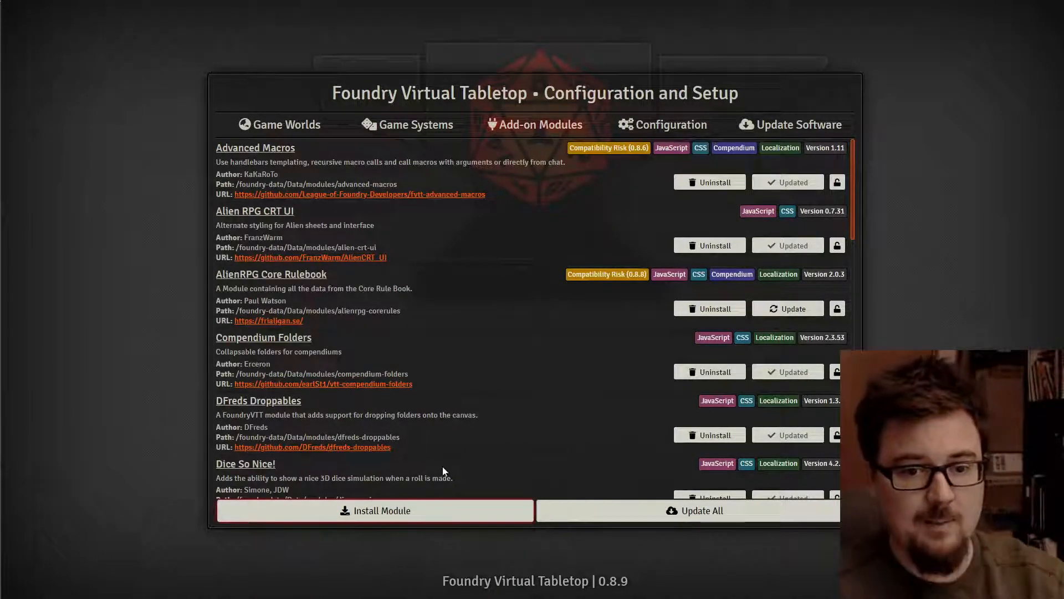
left_click(619, 133)
type("actor")
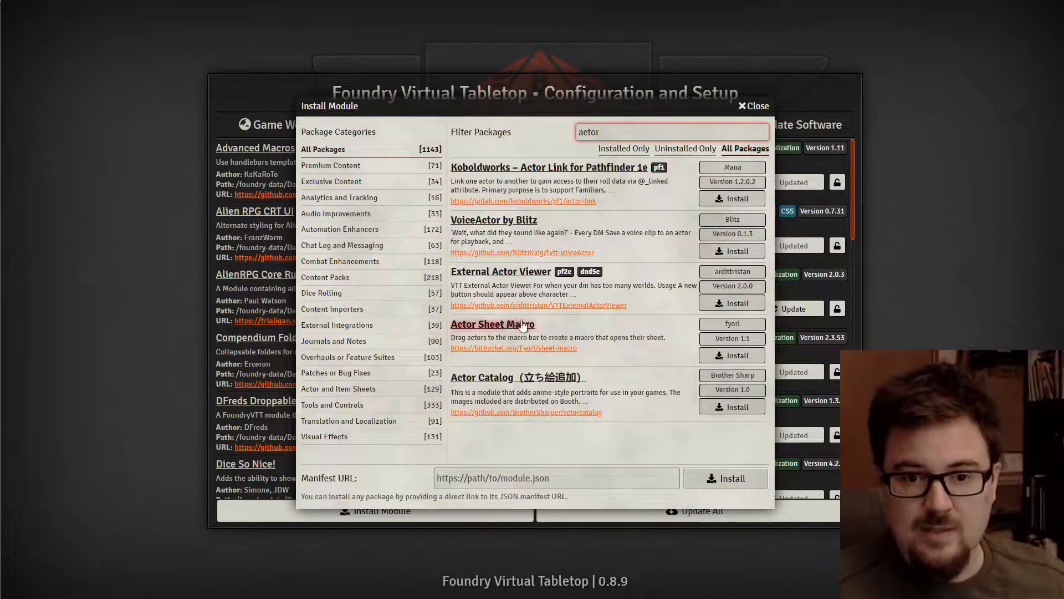
left_click(731, 355)
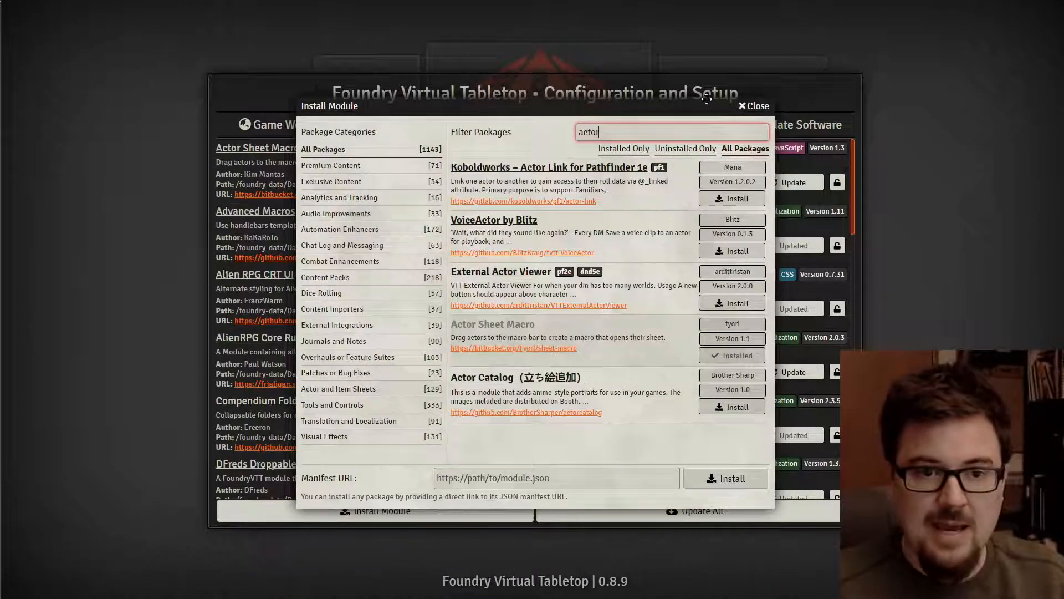
key("ctrl+a")
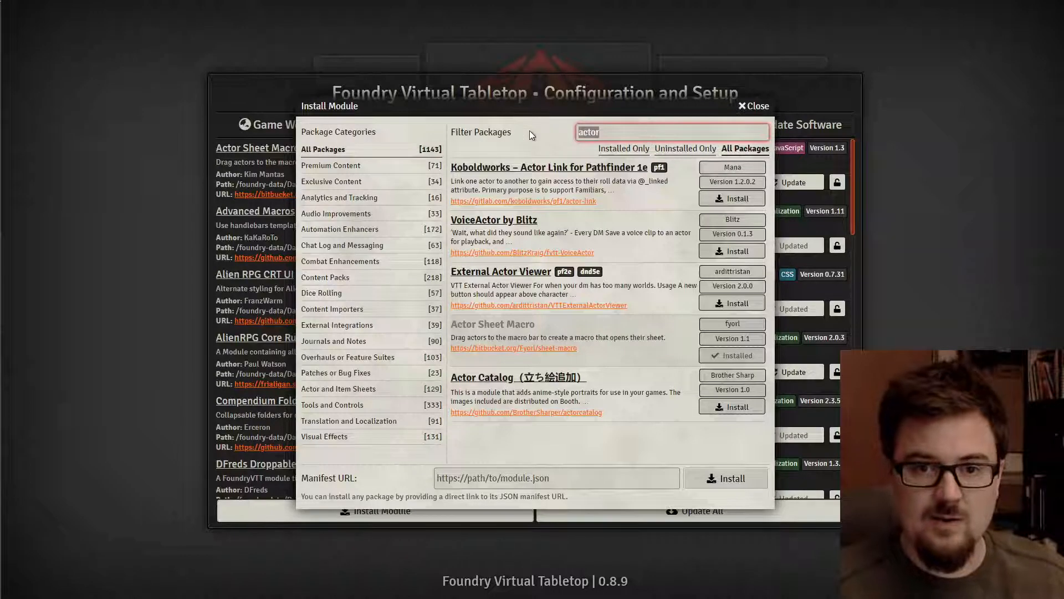
type("background")
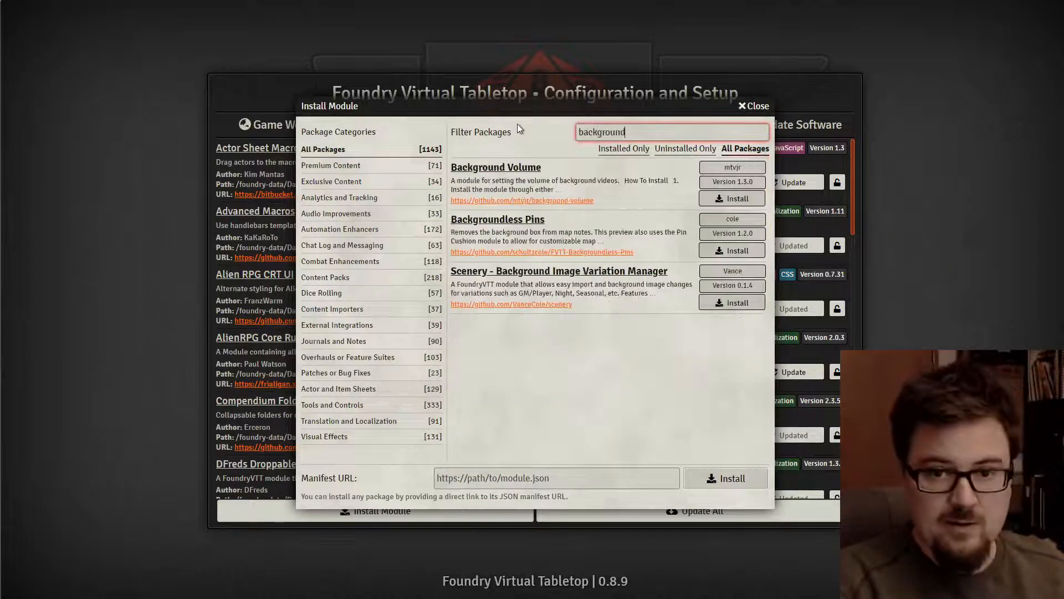
left_click(741, 249)
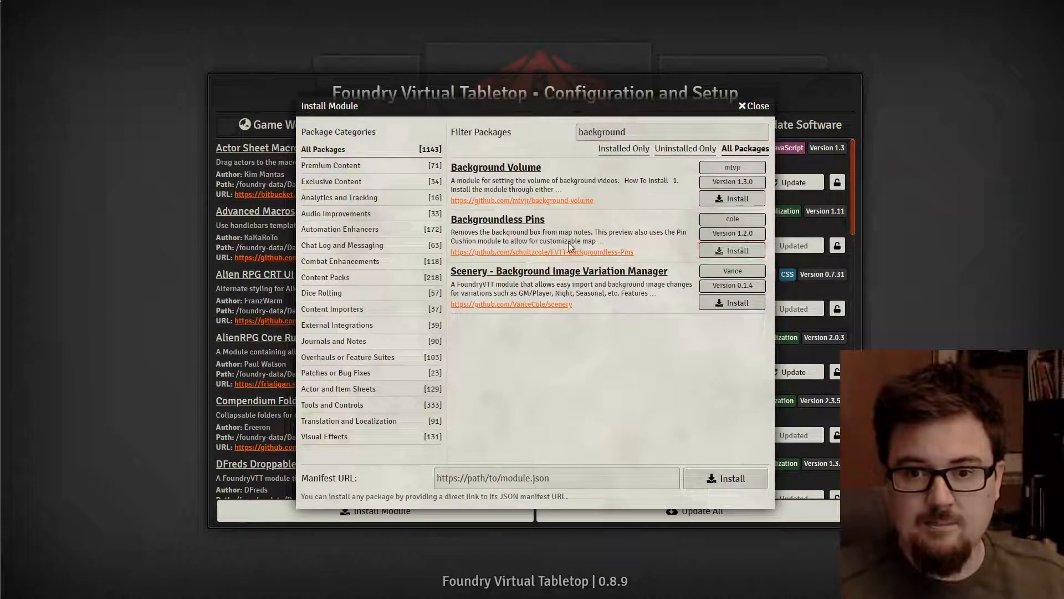
- Browse 'compendium', 'folders' and 'dice' results, then install EasyTable by Blitz
key("ctrl+a")
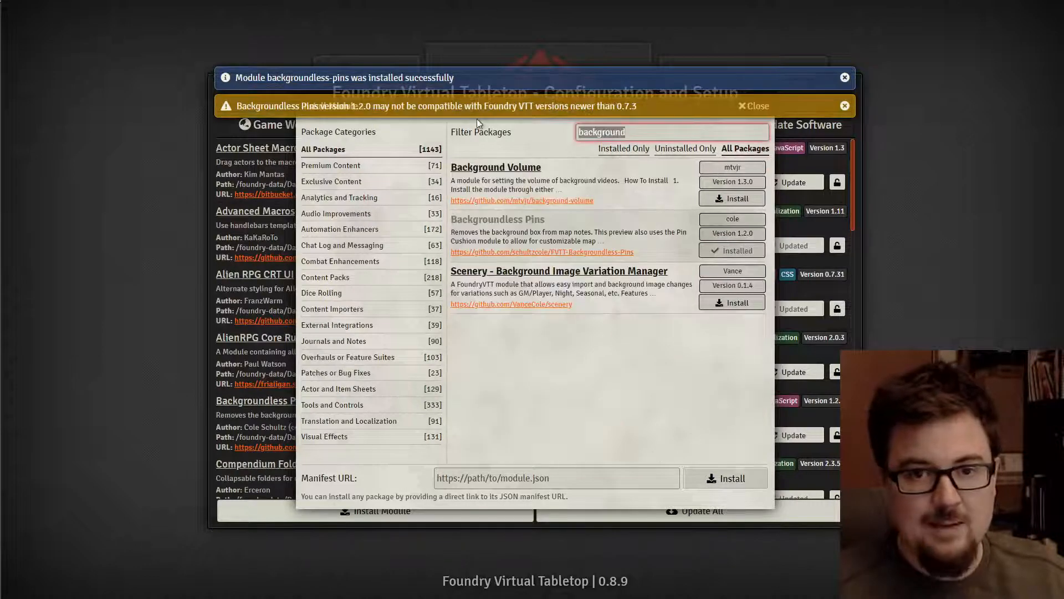
type("compendium")
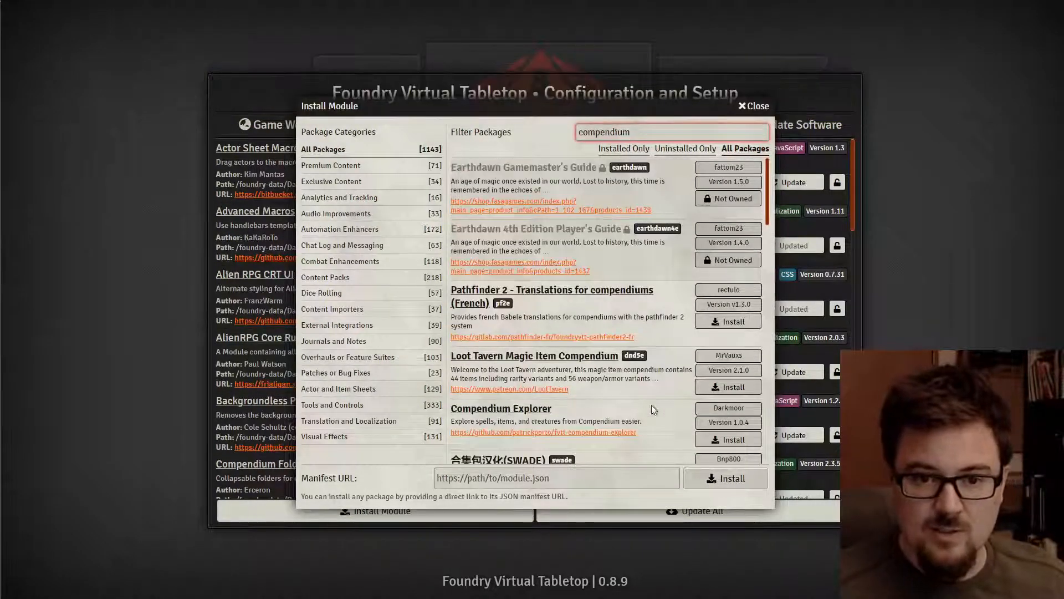
scroll(619, 368, "down", 5)
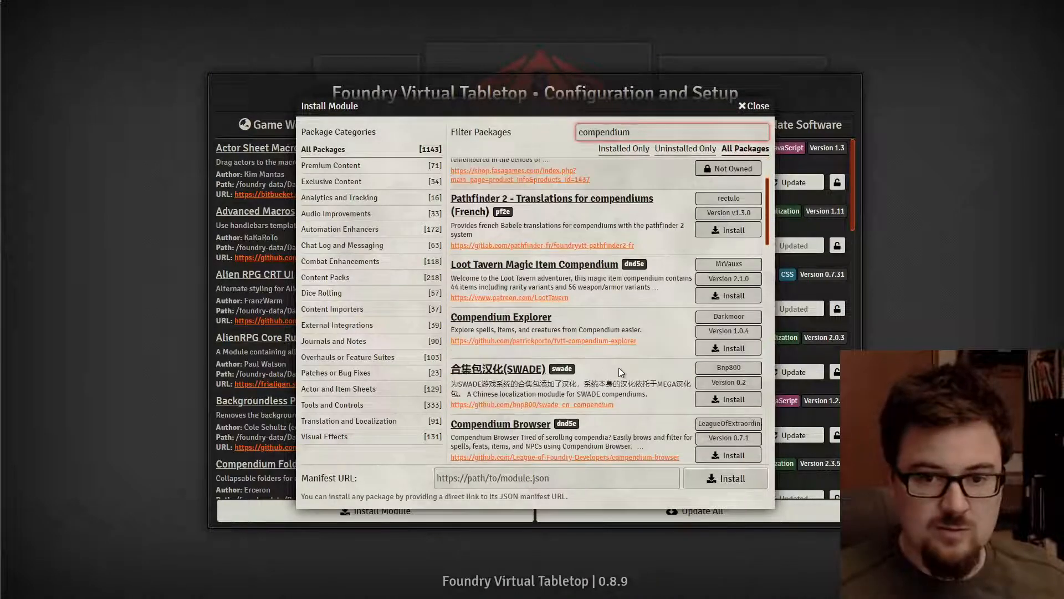
scroll(621, 368, "down", 9)
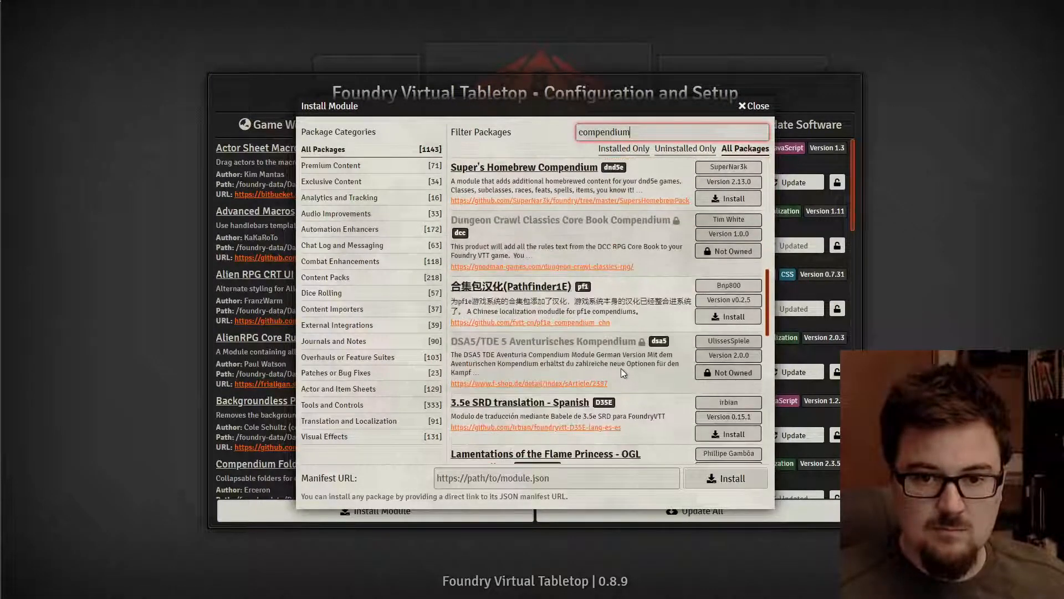
scroll(621, 368, "down", 2)
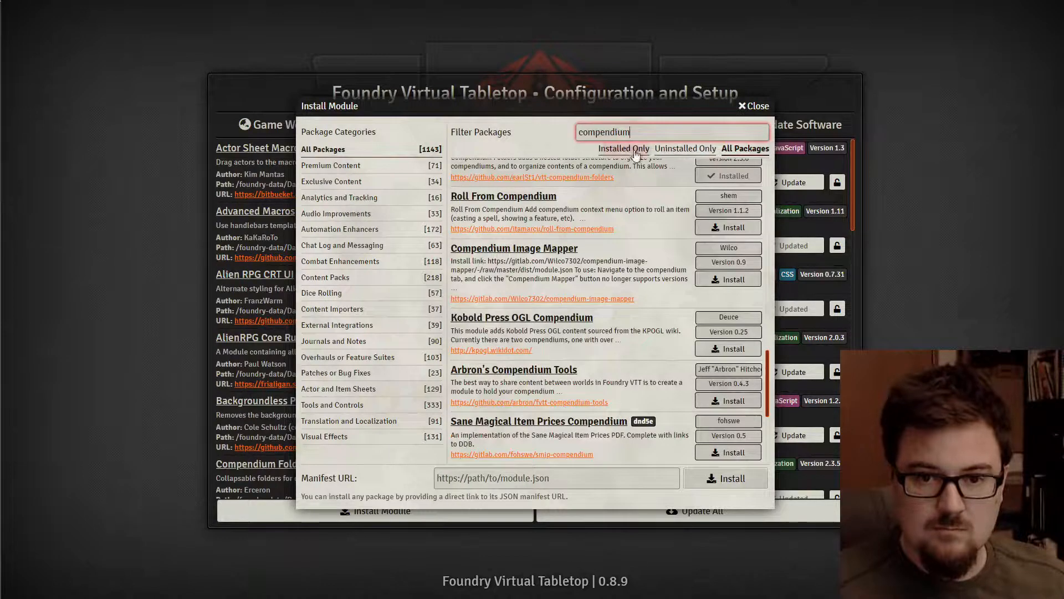
type("folders")
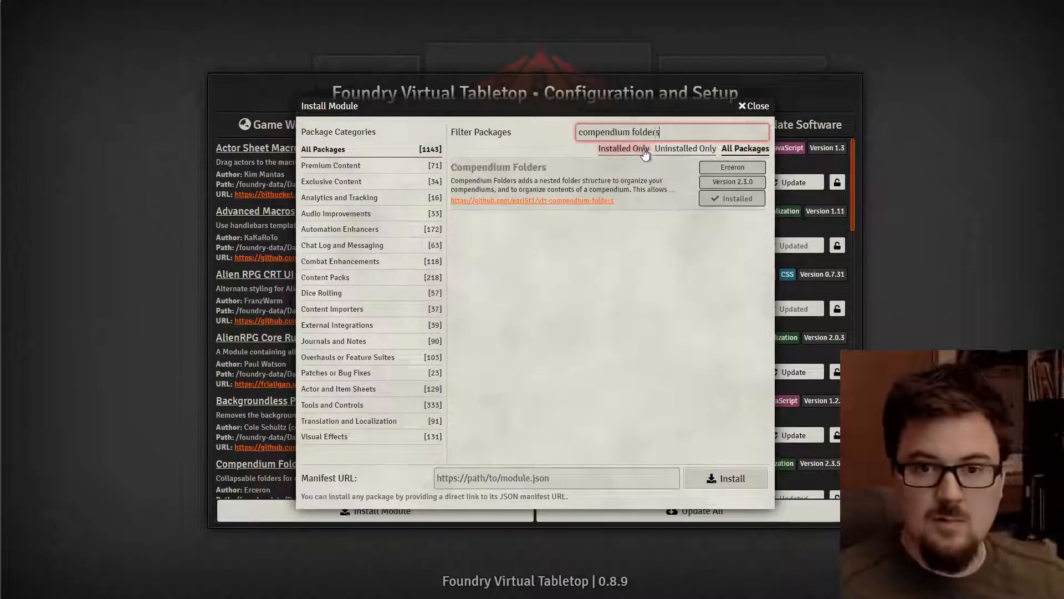
key("ctrl+a")
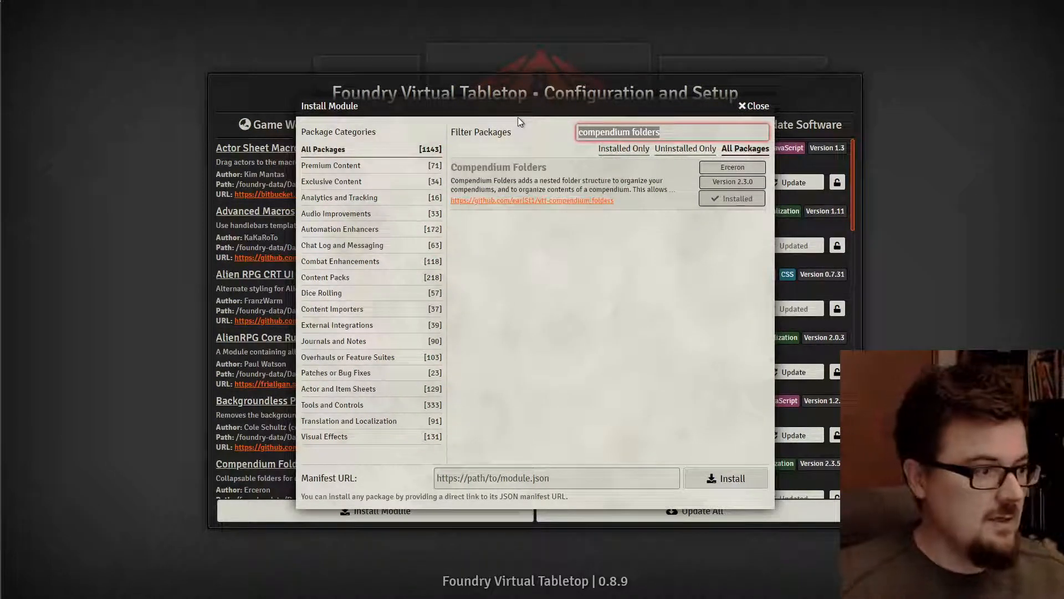
type("dice")
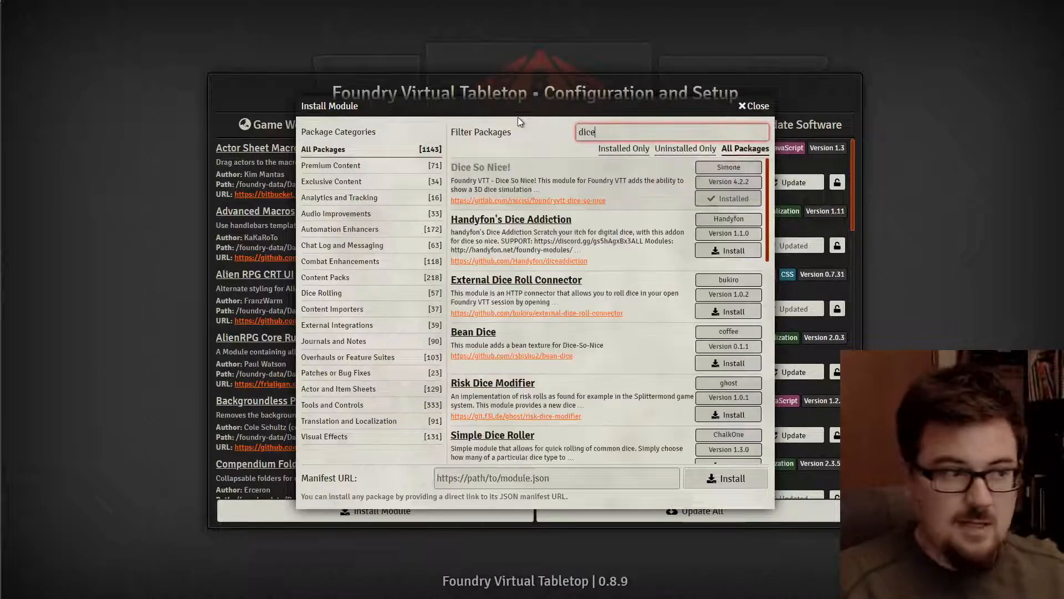
key("ctrl+a")
type("easy")
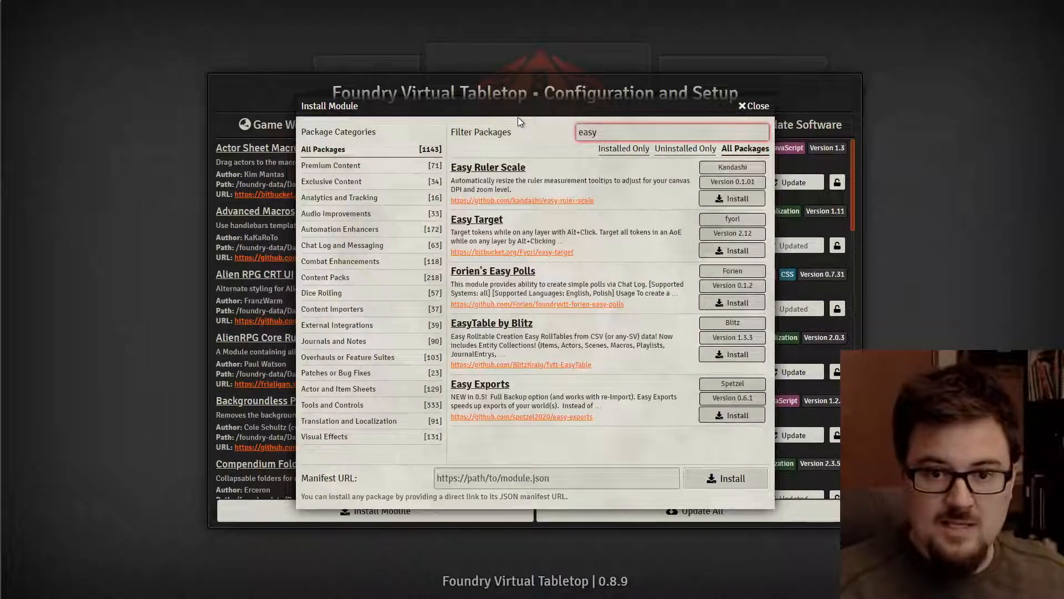
left_click(747, 355)
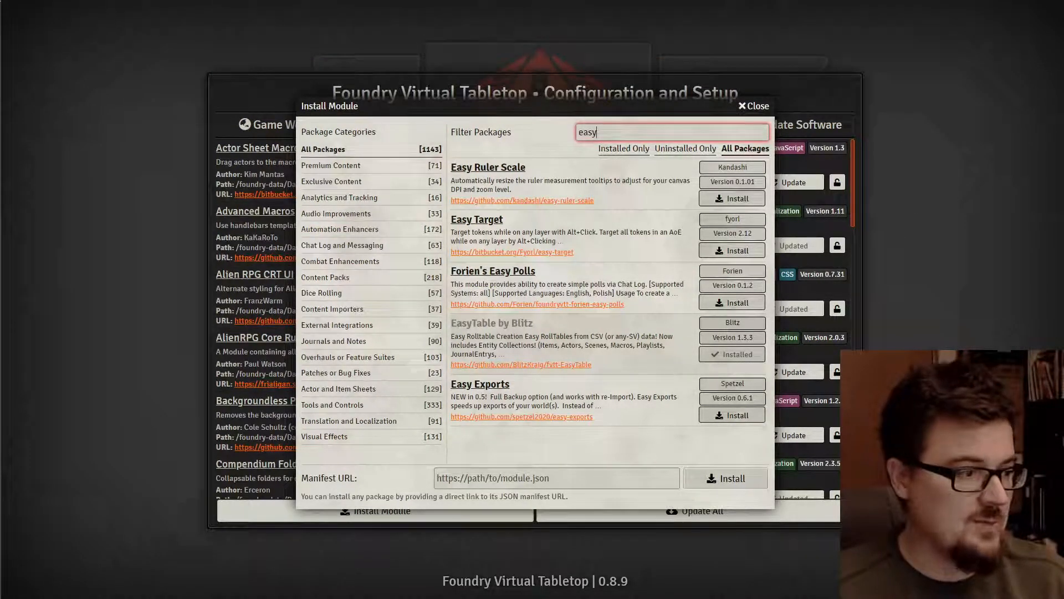
- Install the GM Screen module by searching 'gm scree'
key("ctrl+a")
type("gm")
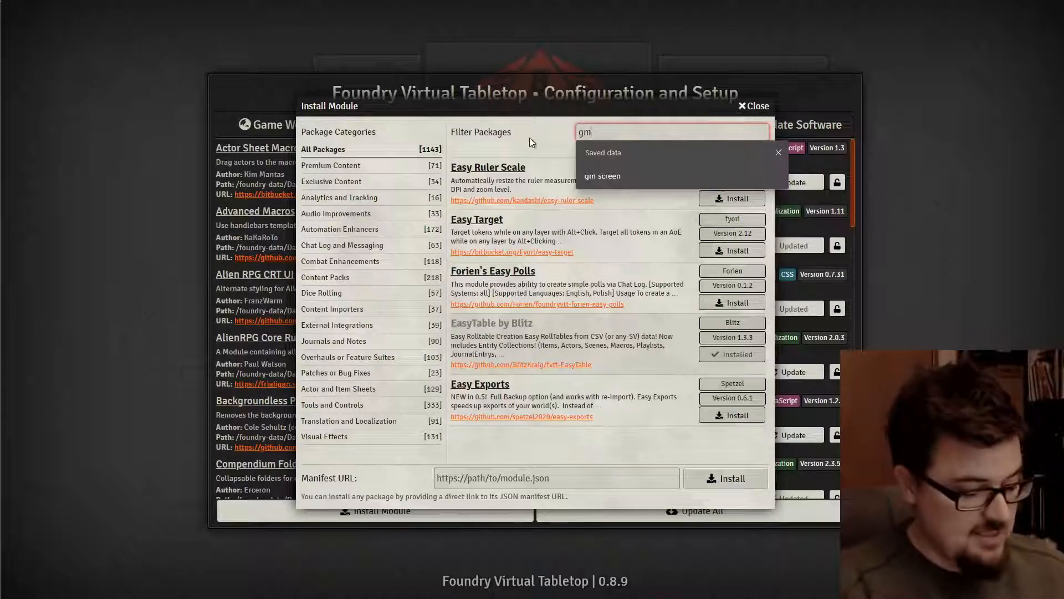
type(" sc")
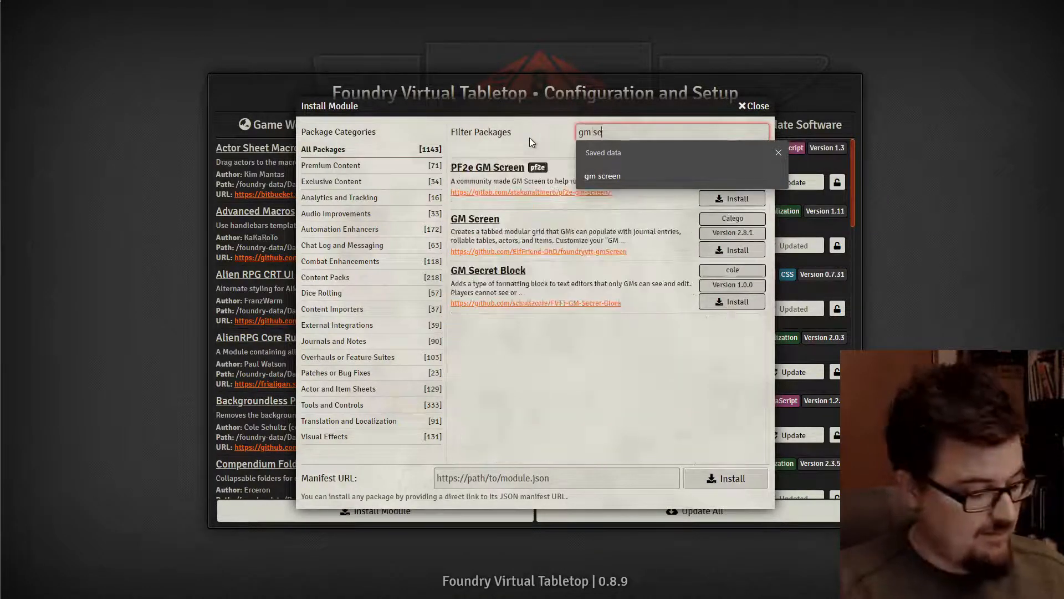
type("ree")
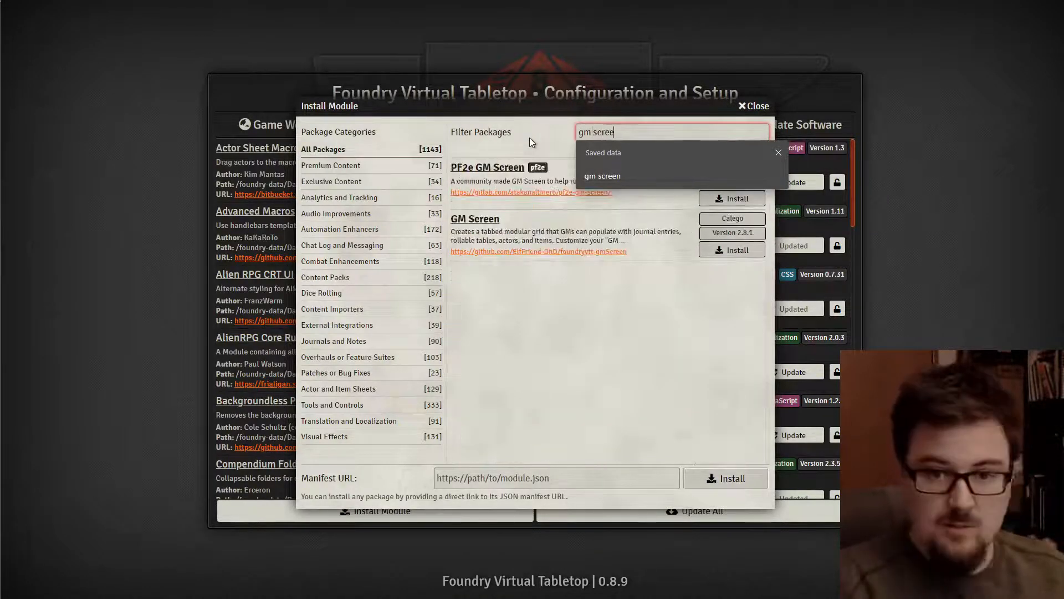
left_click(718, 251)
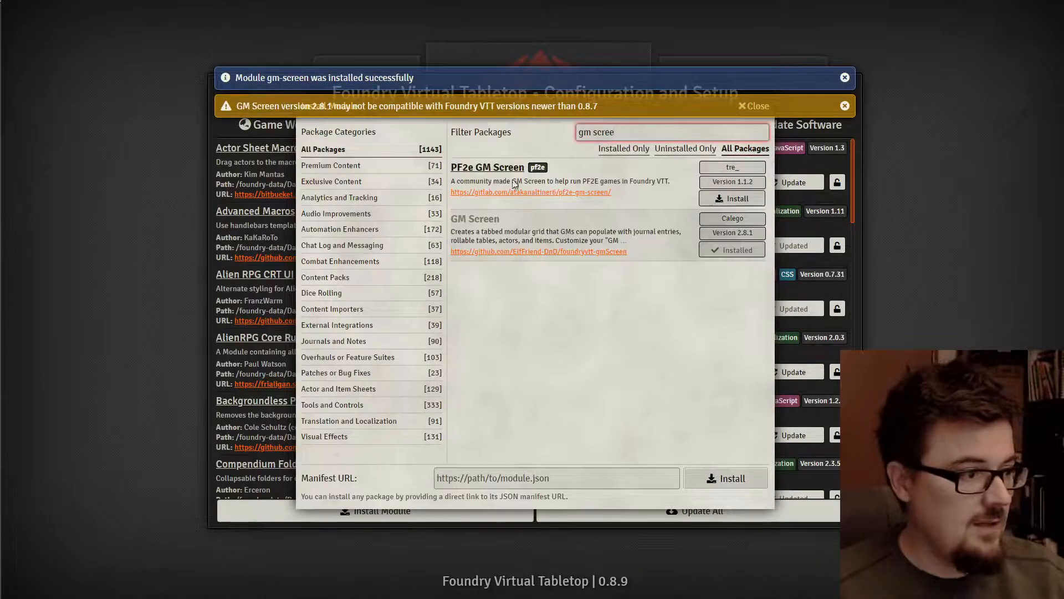
triple_click(700, 129)
- Install Keybind Lib, then trim the filter to 'lib' and install libWrapper
type("ke")
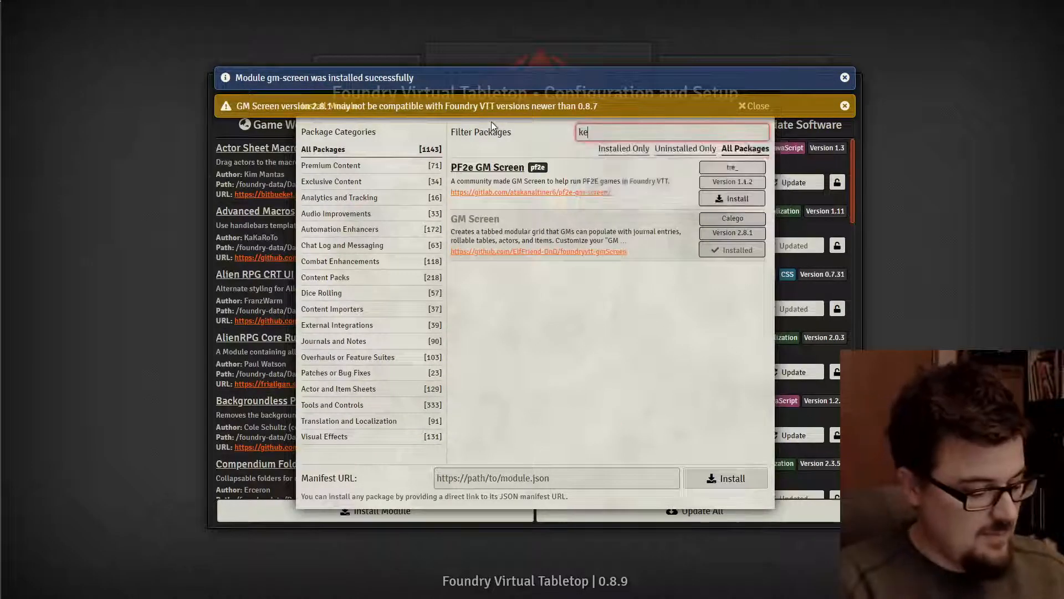
type("ybin")
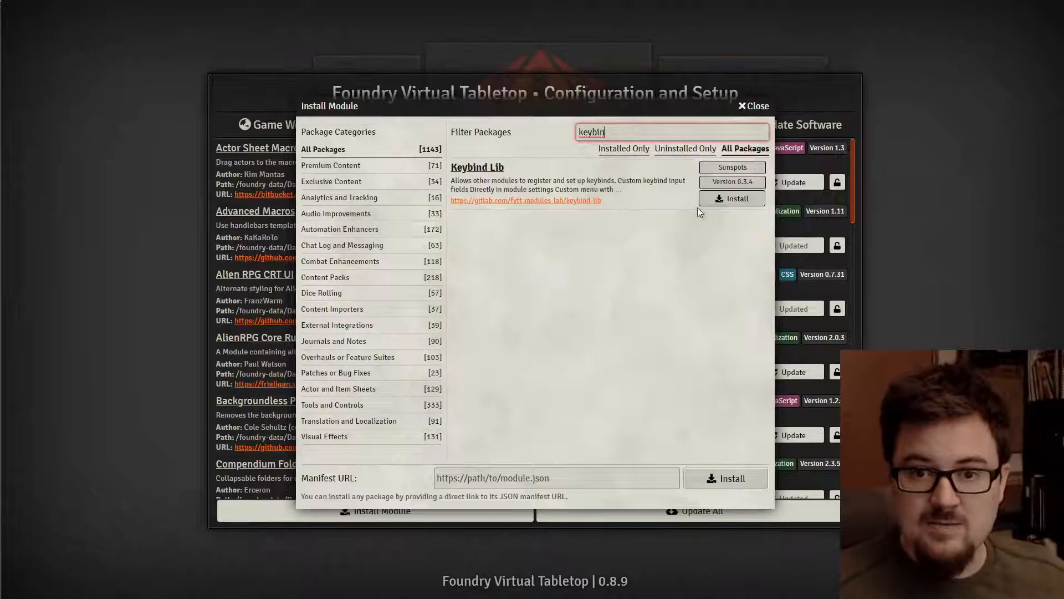
left_click(722, 199)
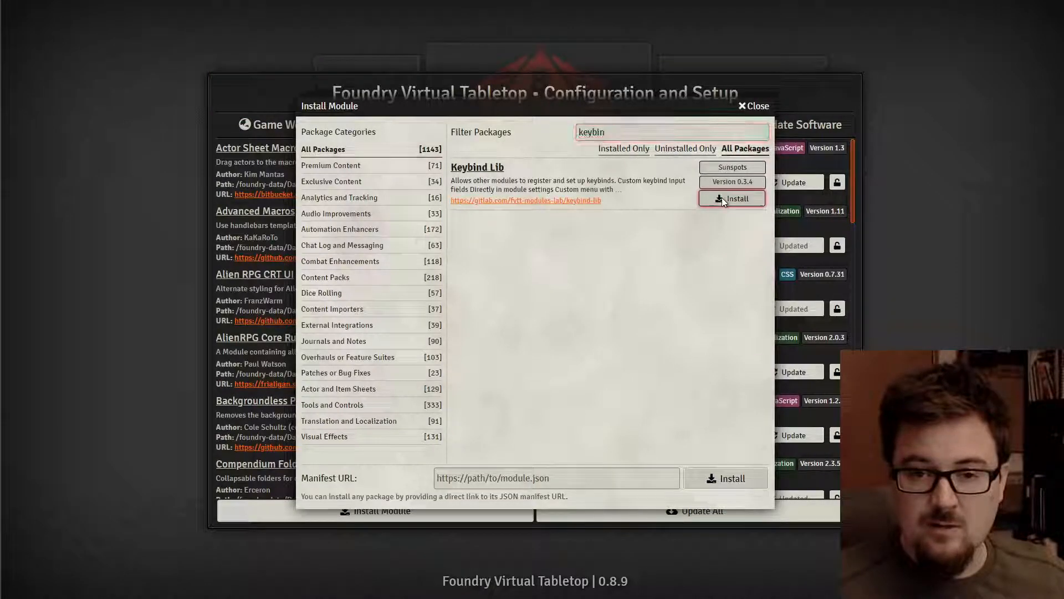
left_click(639, 130)
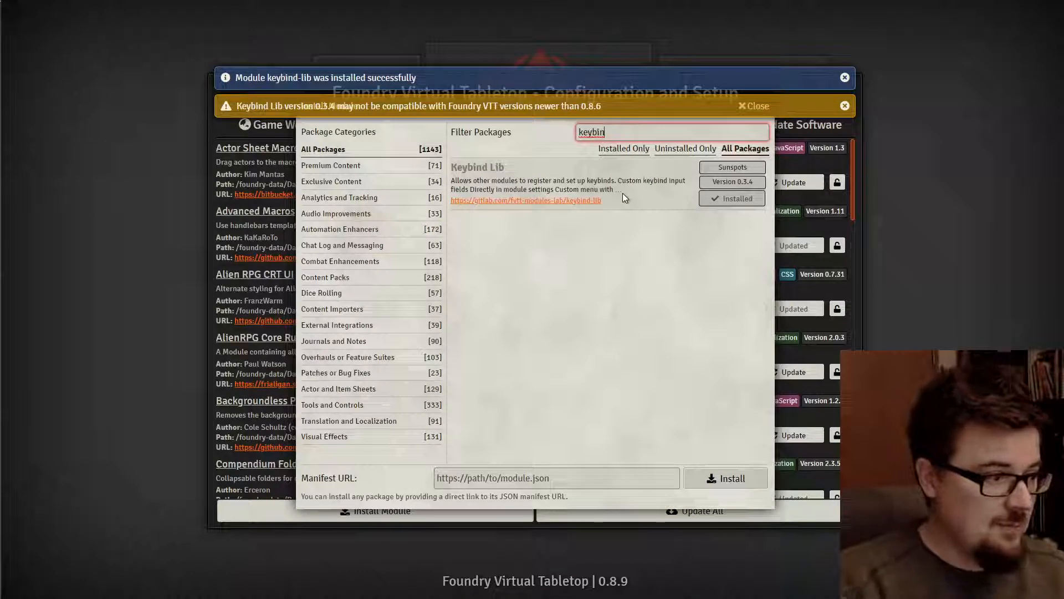
type("lib c")
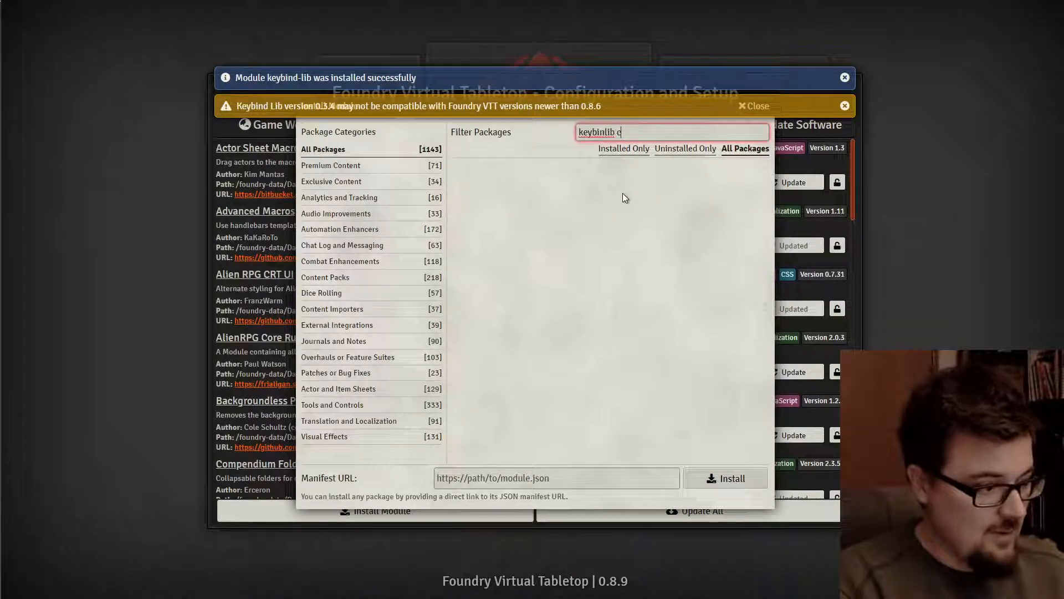
type("olor")
key("ctrl+Left")
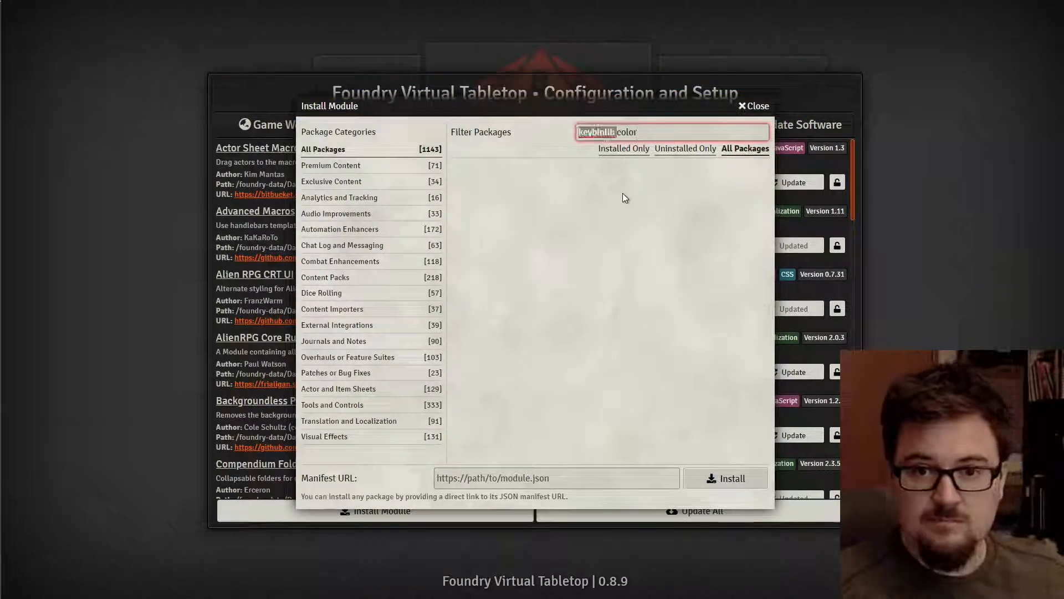
key("Left")
key("Left")
key("Left")
key("Left")
key("ctrl+BackSpace")
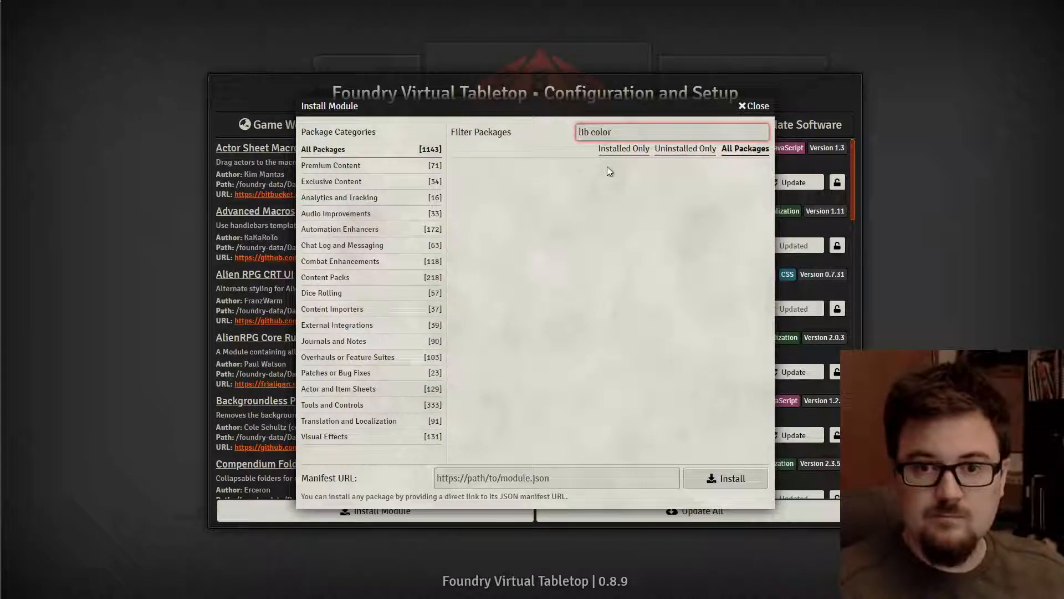
left_click(627, 131)
key("BackSpace")
key("BackSpace")
key("BackSpace")
key("BackSpace")
key("BackSpace")
key("BackSpace")
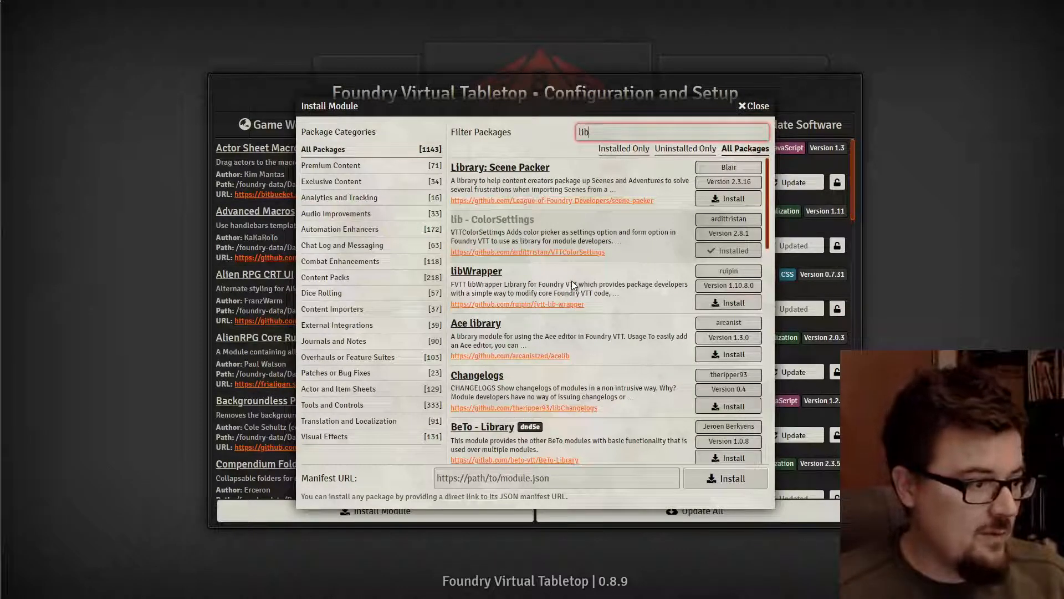
left_click(720, 300)
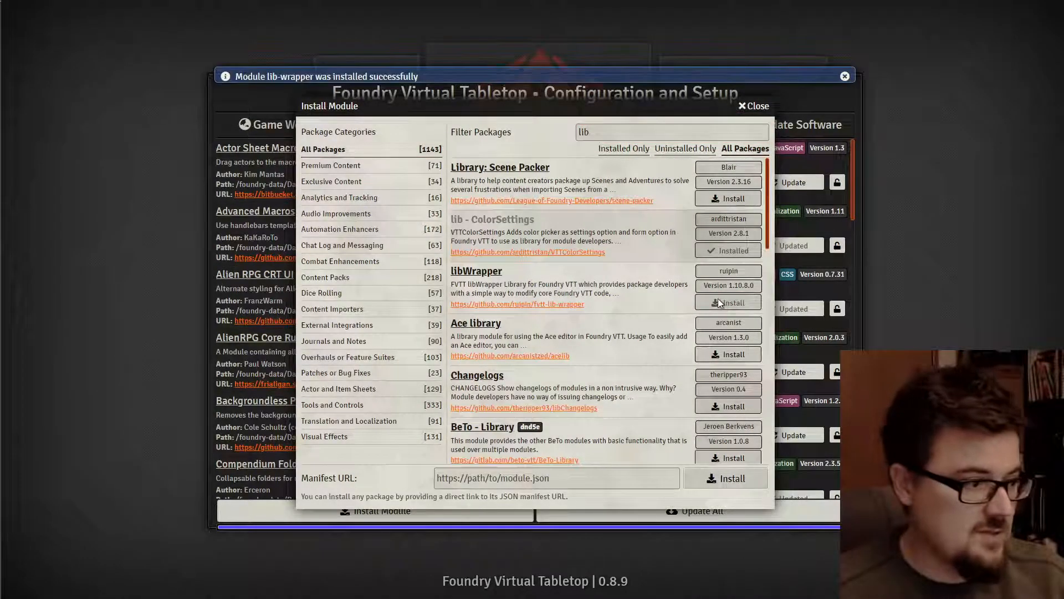
- Install Library: DF Hotkeys and Lib: Document Sheet Registrar from the 'lib' results
scroll(639, 317, "down", 3)
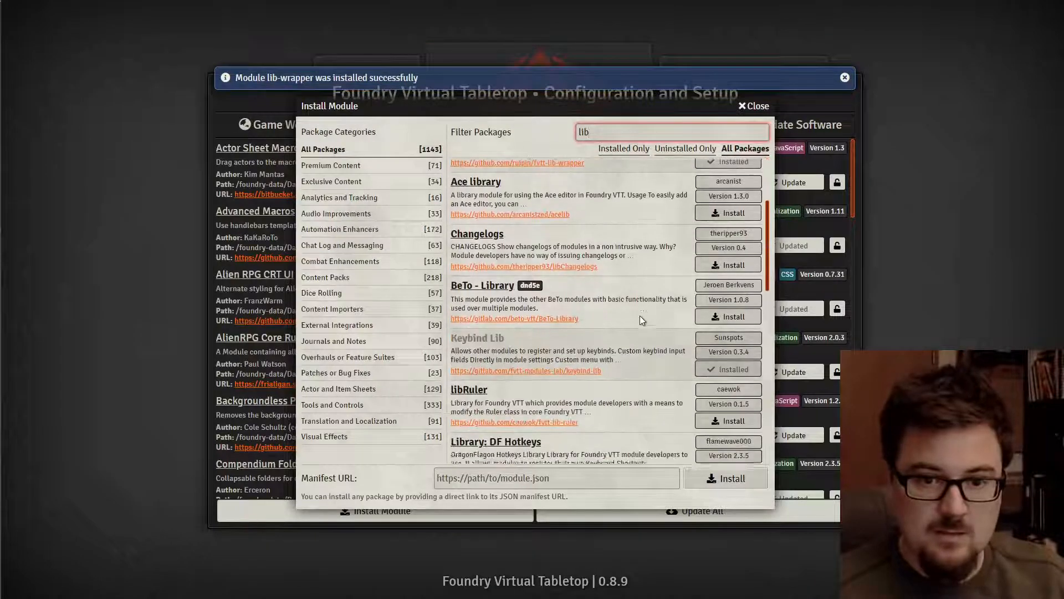
scroll(639, 316, "down", 3)
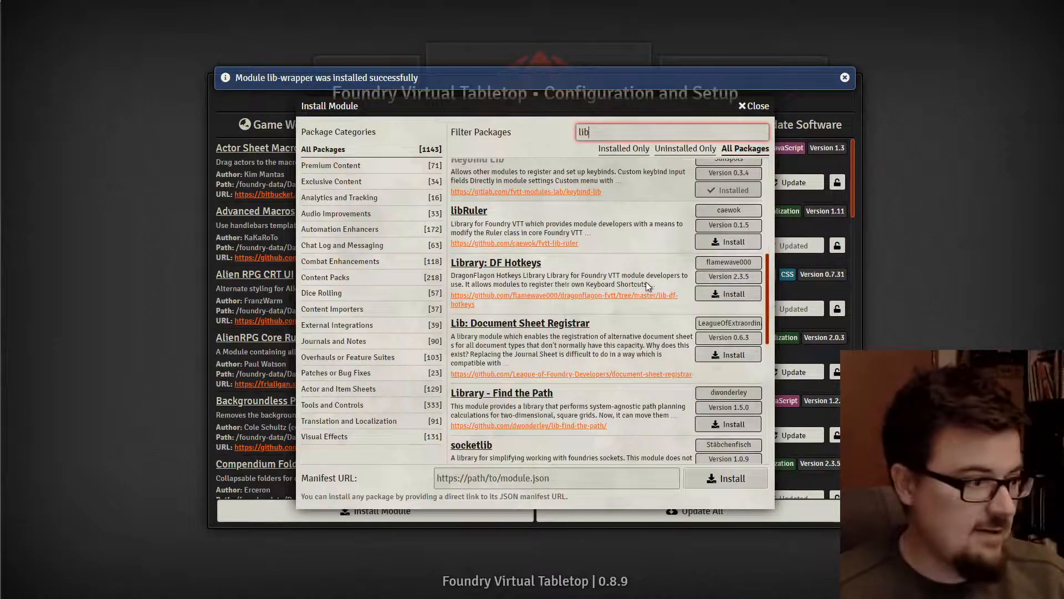
left_click(714, 297)
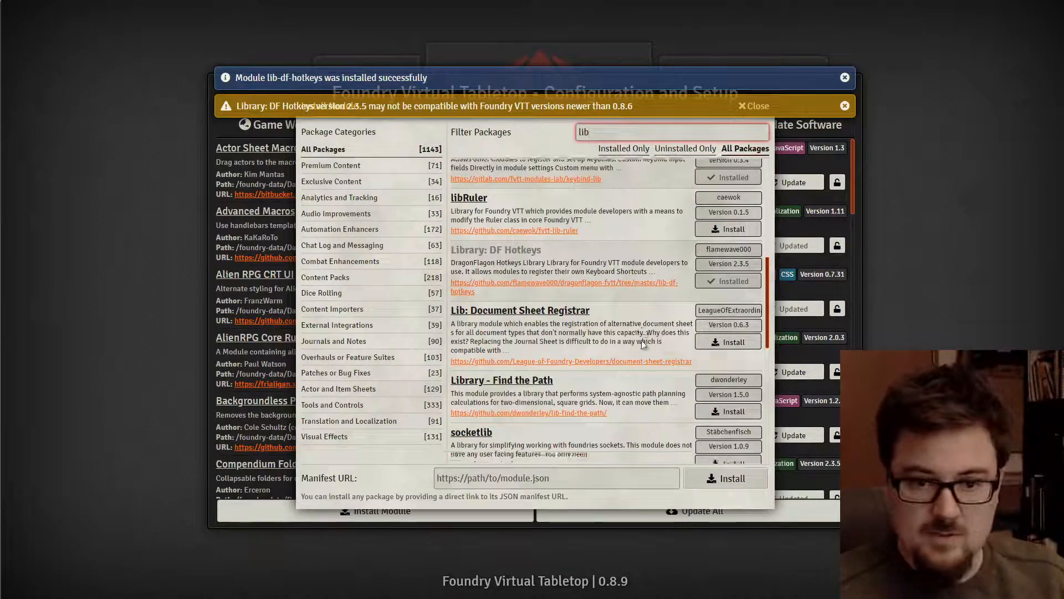
scroll(642, 342, "down", 1)
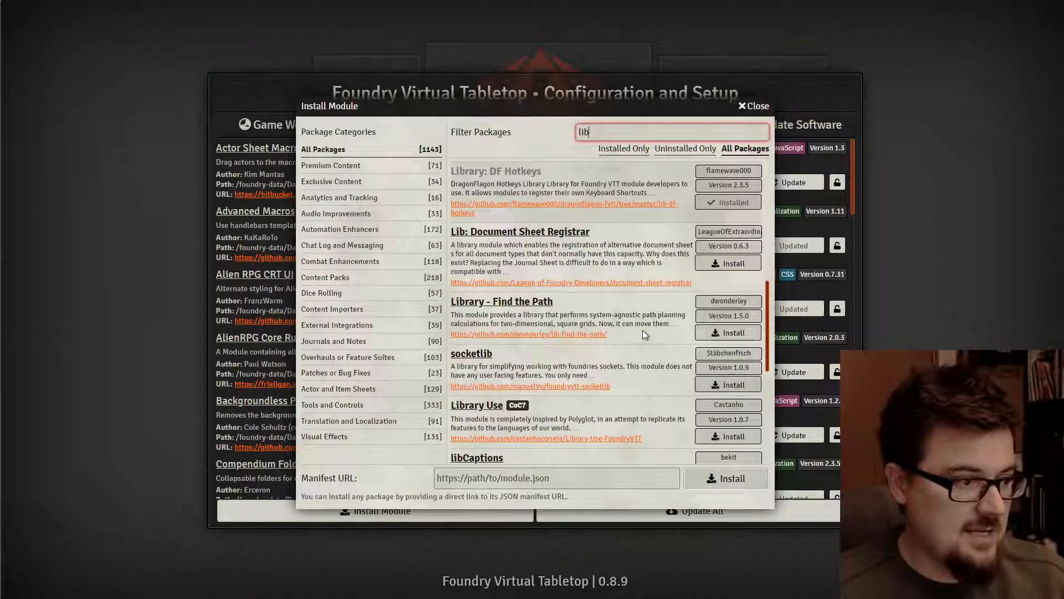
left_click(730, 266)
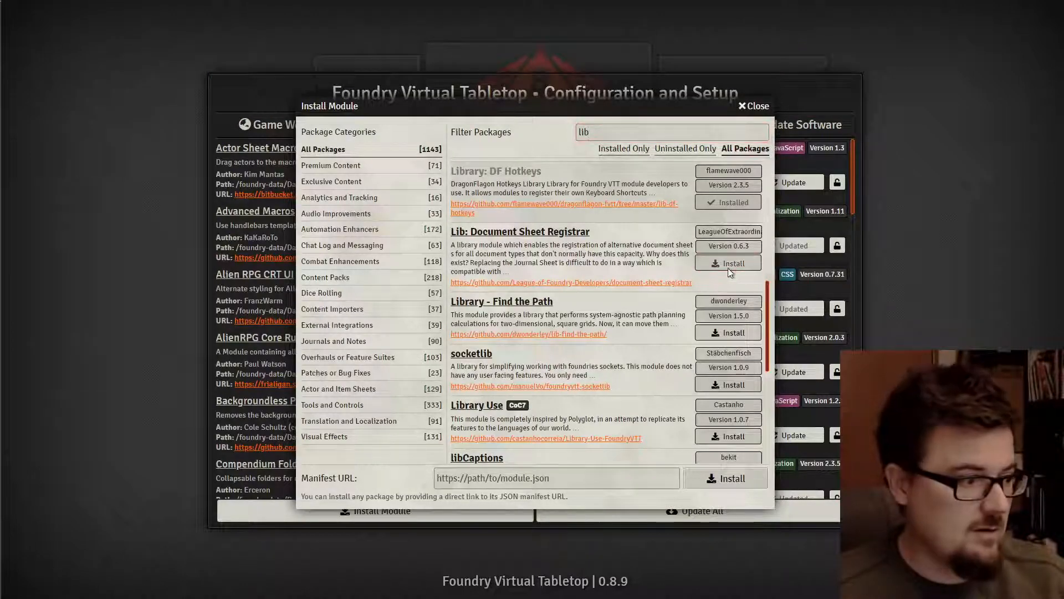
scroll(655, 321, "up", 5)
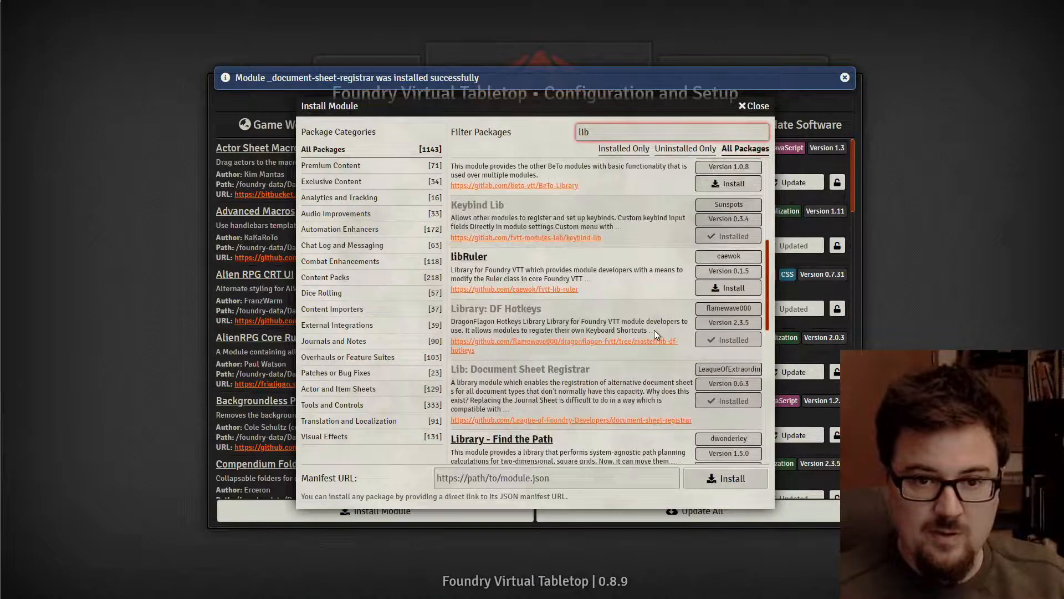
scroll(659, 330, "up", 3)
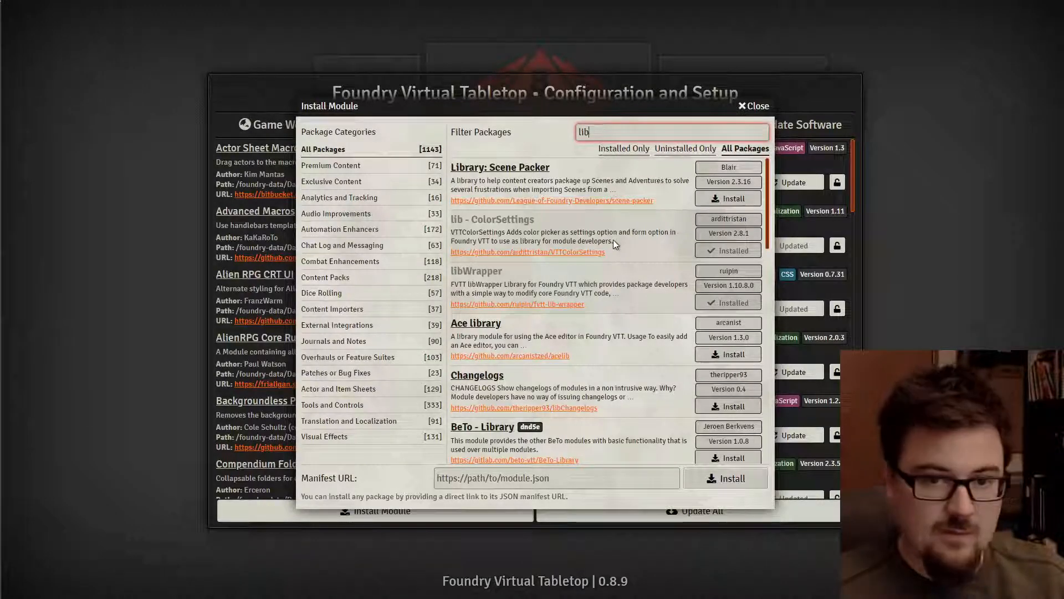
scroll(612, 271, "down", 2)
scroll(613, 276, "down", 3)
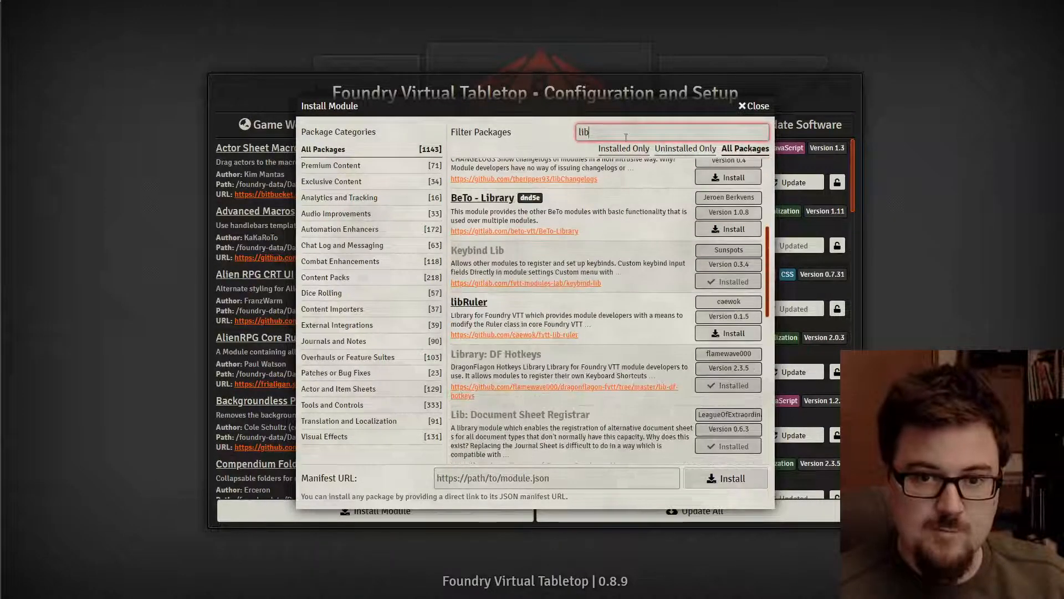
double_click(587, 133)
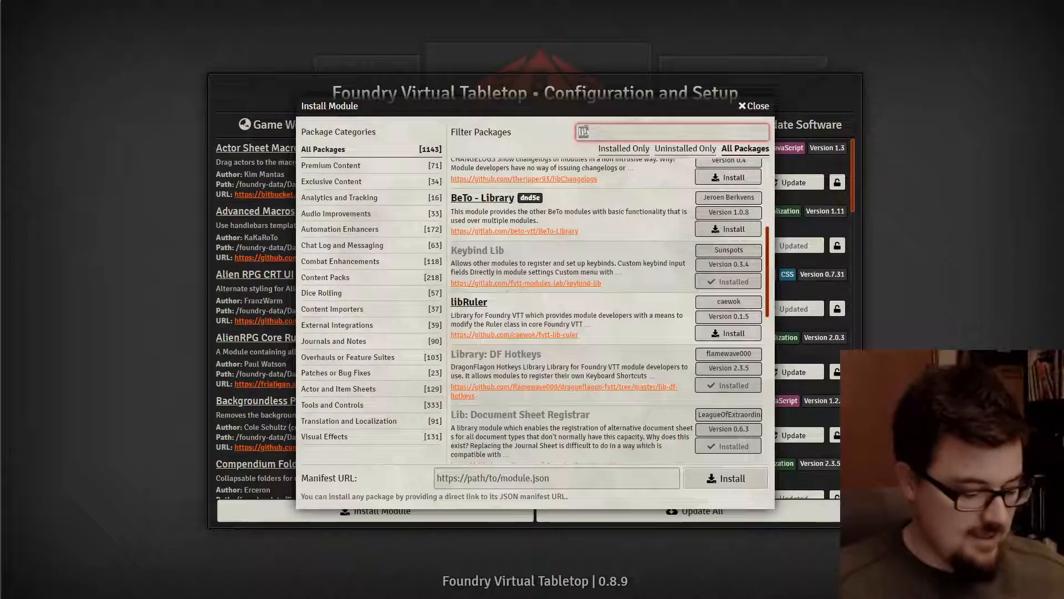
- Search 'minimal', then install Monk's Enhanced Journal from the 'monk' results
type("minimal")
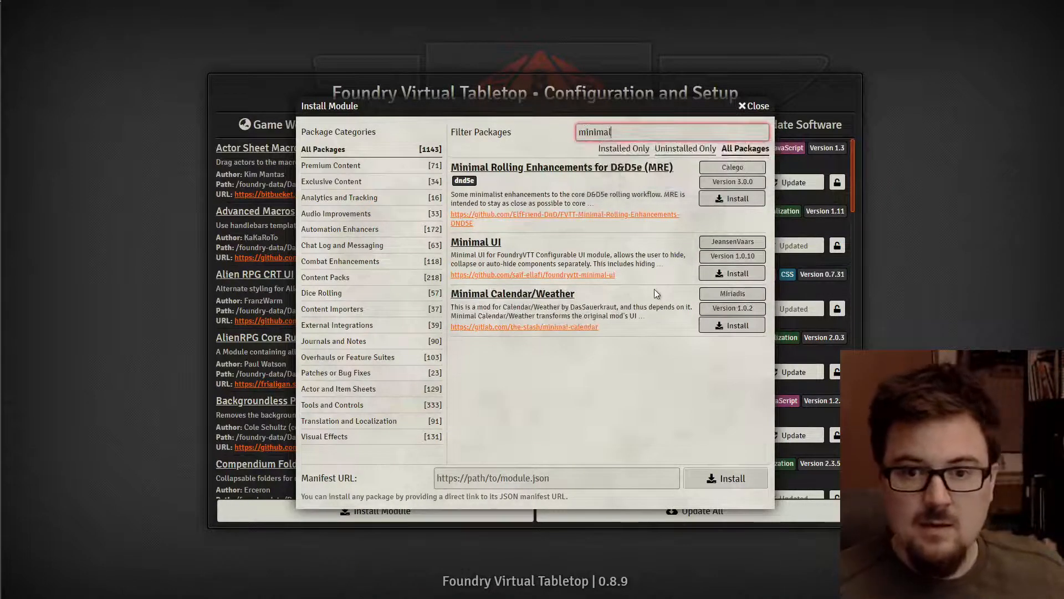
double_click(619, 133)
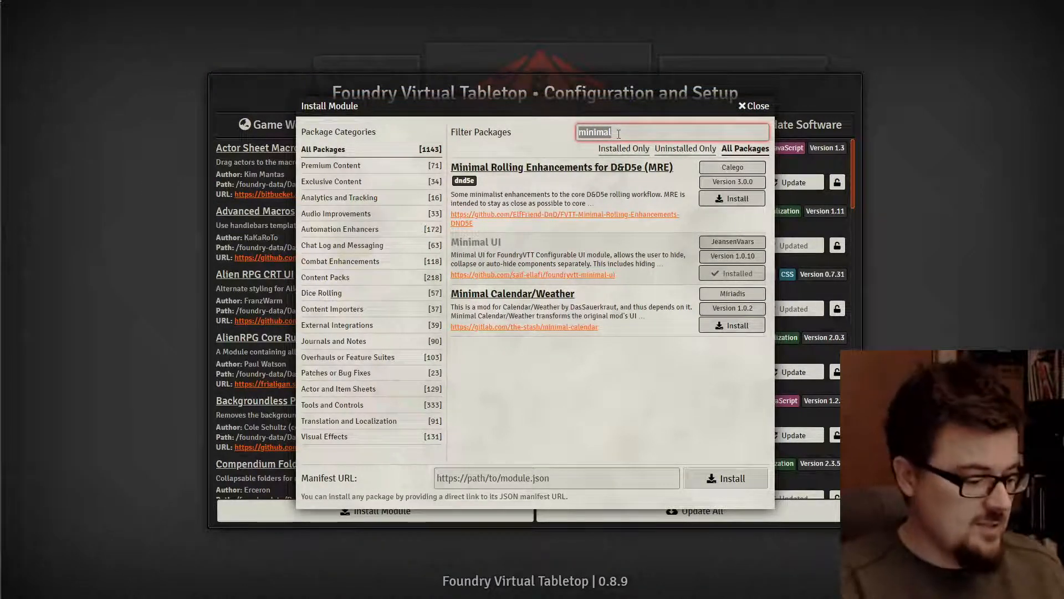
type("monk")
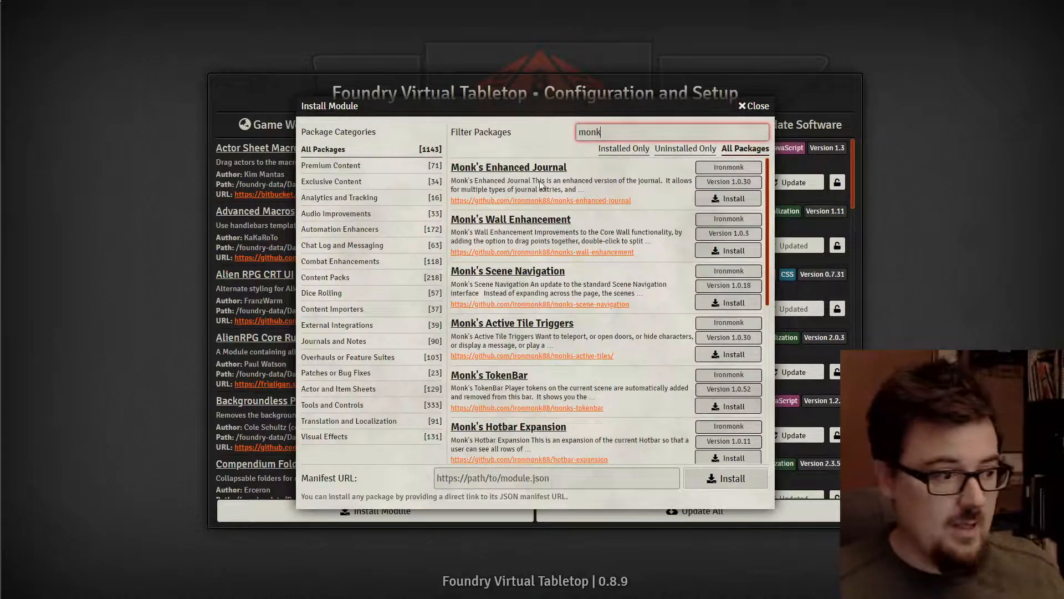
left_click(714, 199)
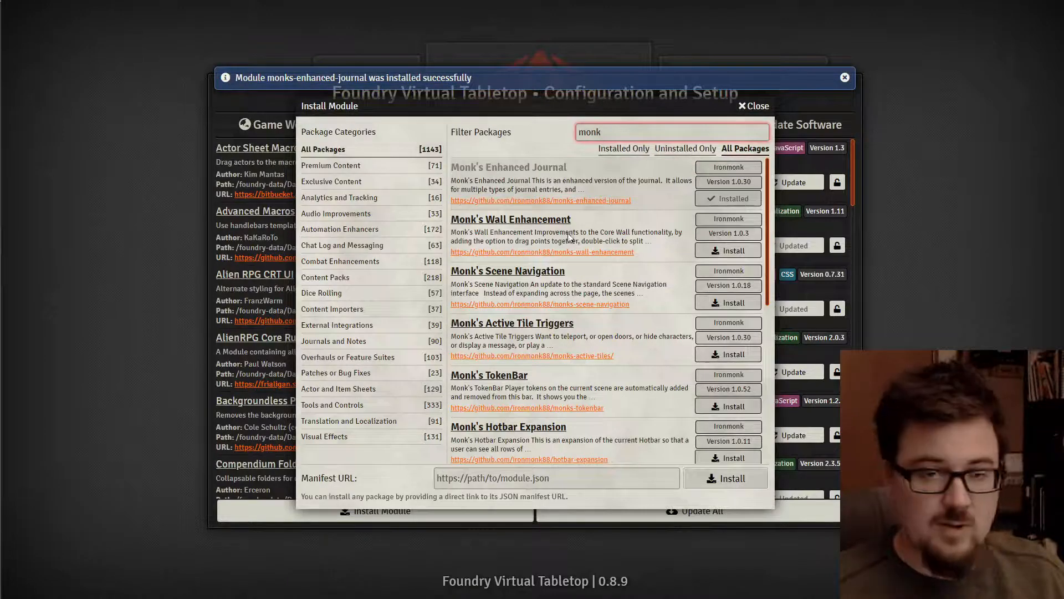
- Check the 'pings' and 'setting' package results, then close the module installer
key("ctrl+a")
type("ping")
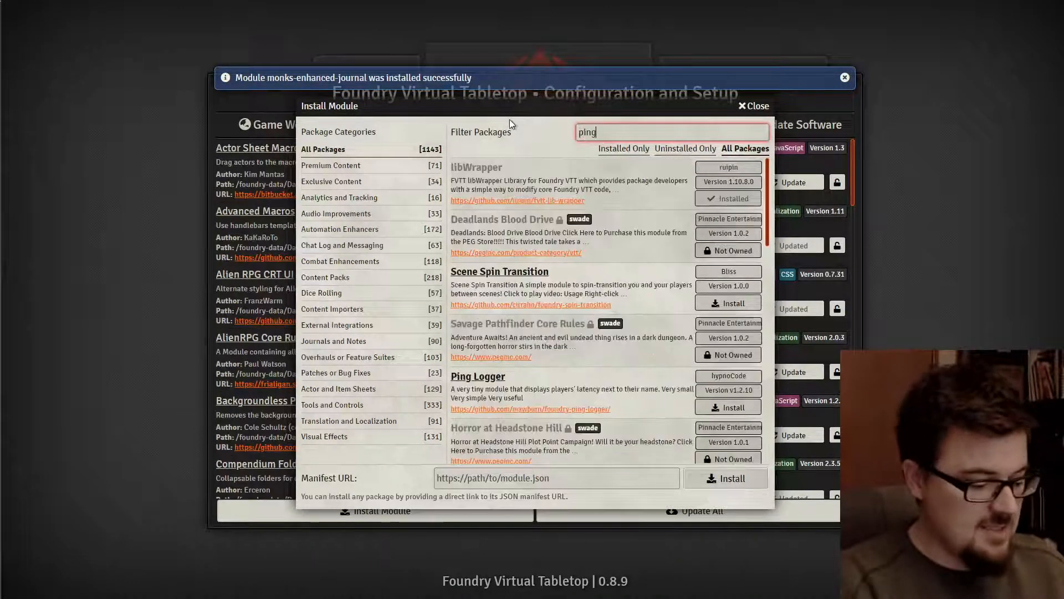
type("s")
key("ctrl+a")
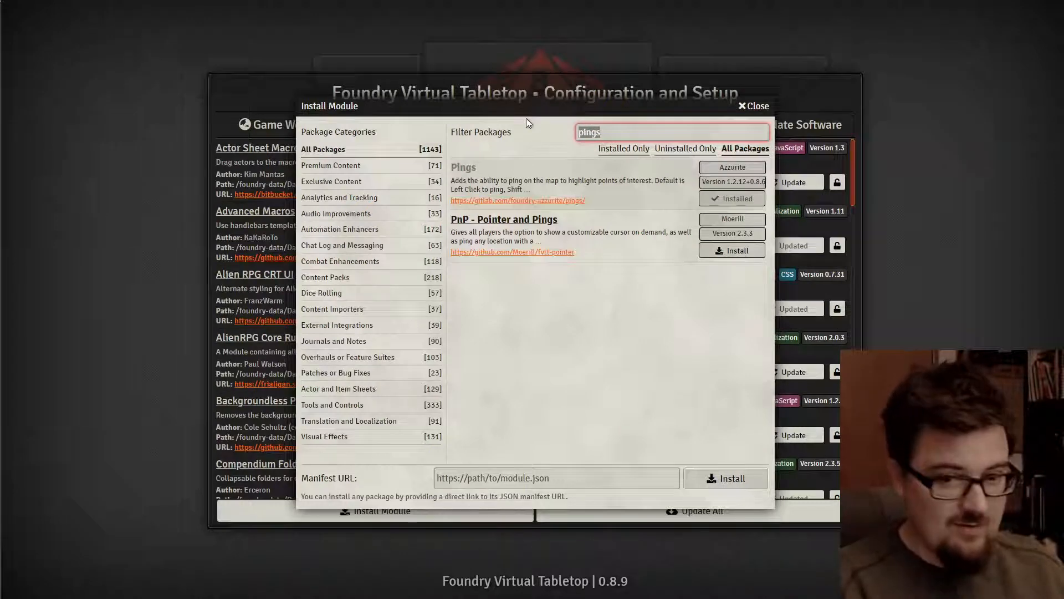
type("setting")
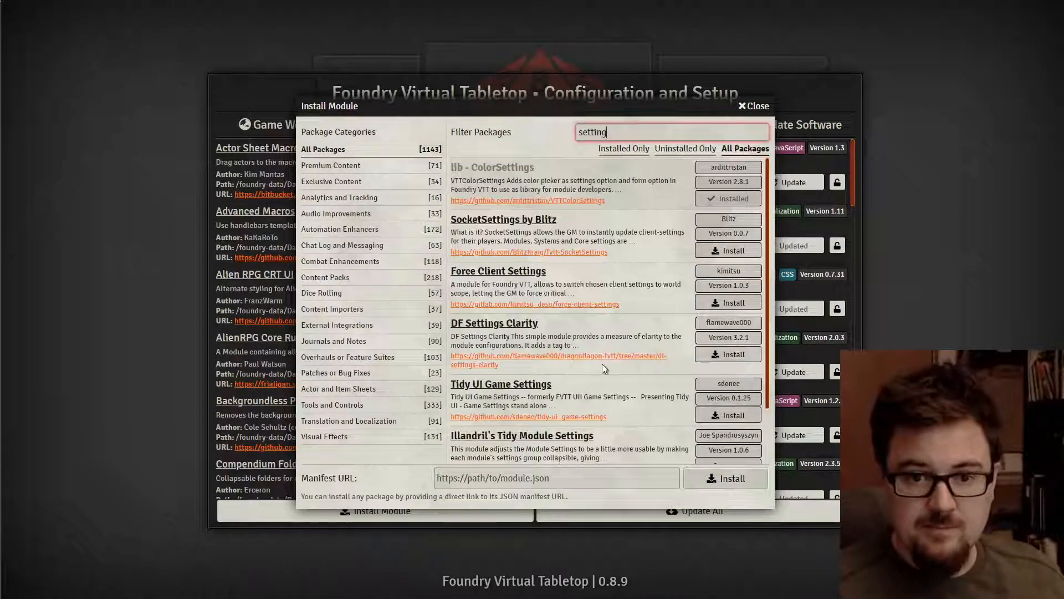
scroll(610, 363, "down", 2)
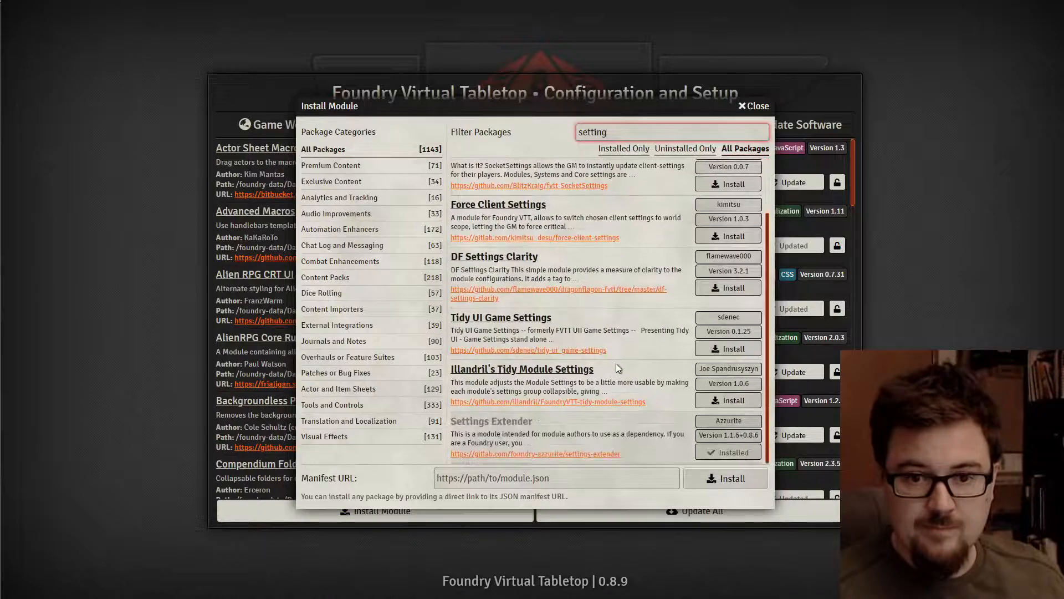
left_click(754, 106)
- Update all add-on modules, then launch TOR2 Demo and join as Gamemaster
left_click(652, 509)
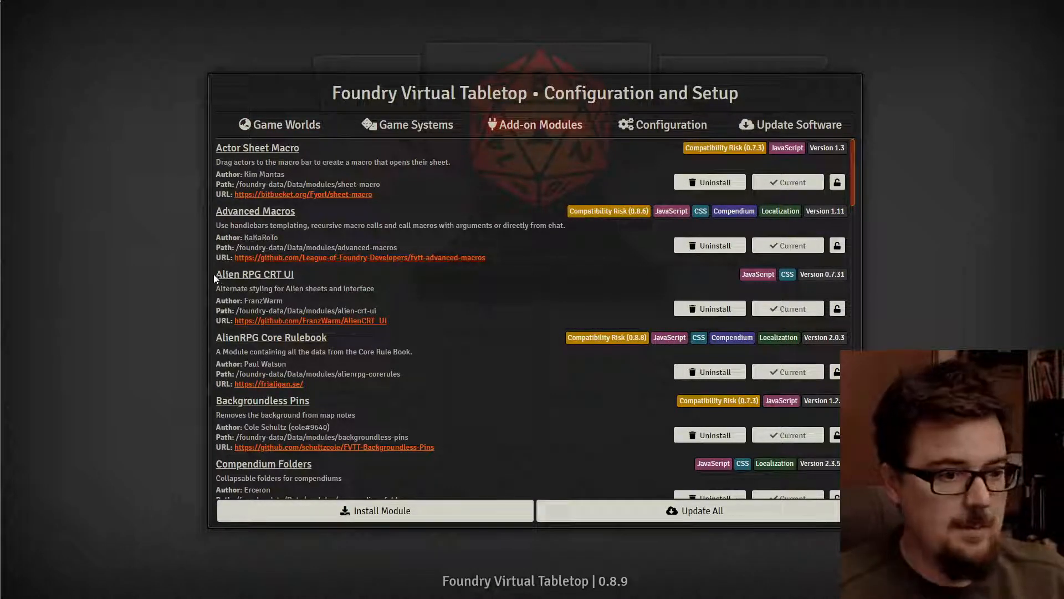
left_click(288, 126)
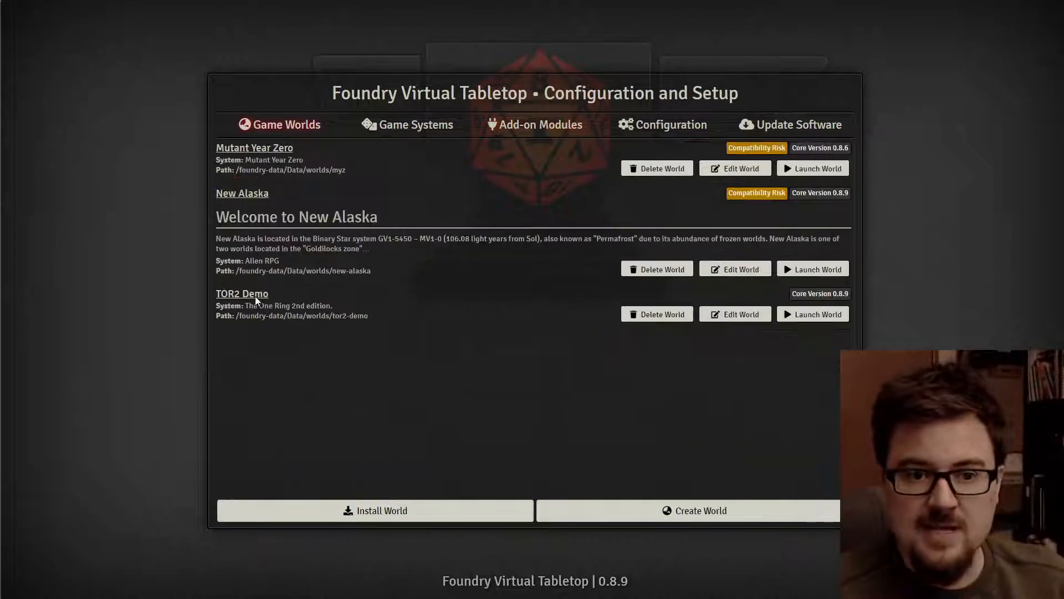
left_click(799, 317)
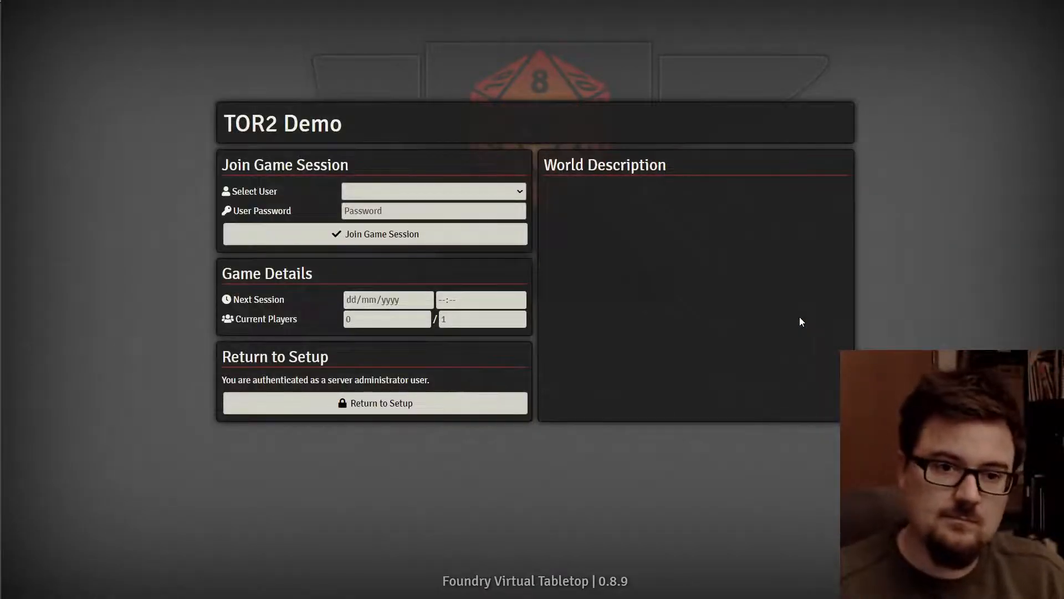
left_click(519, 189)
left_click(437, 214)
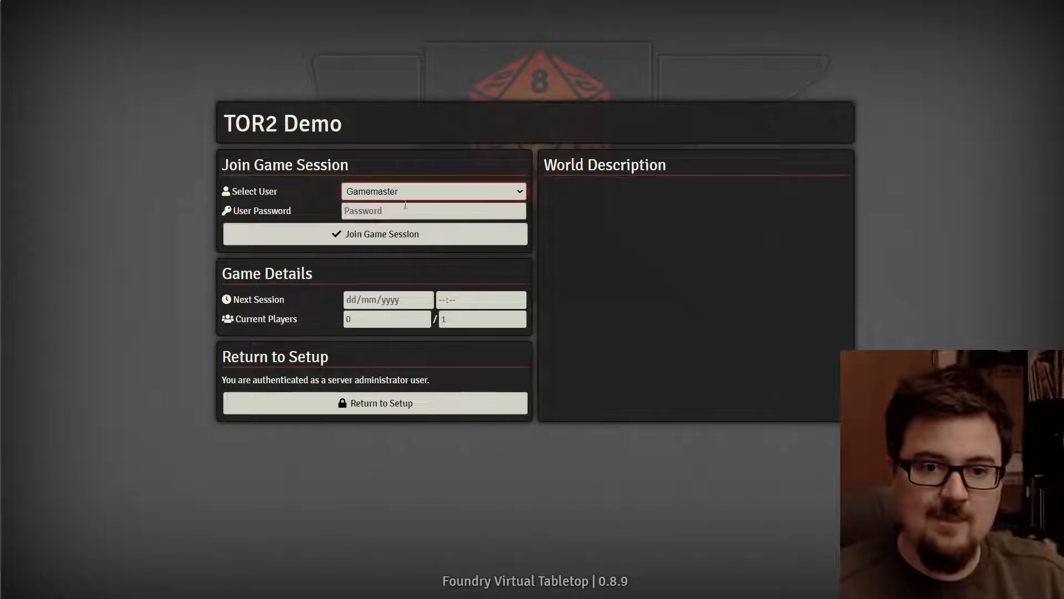
left_click(357, 235)
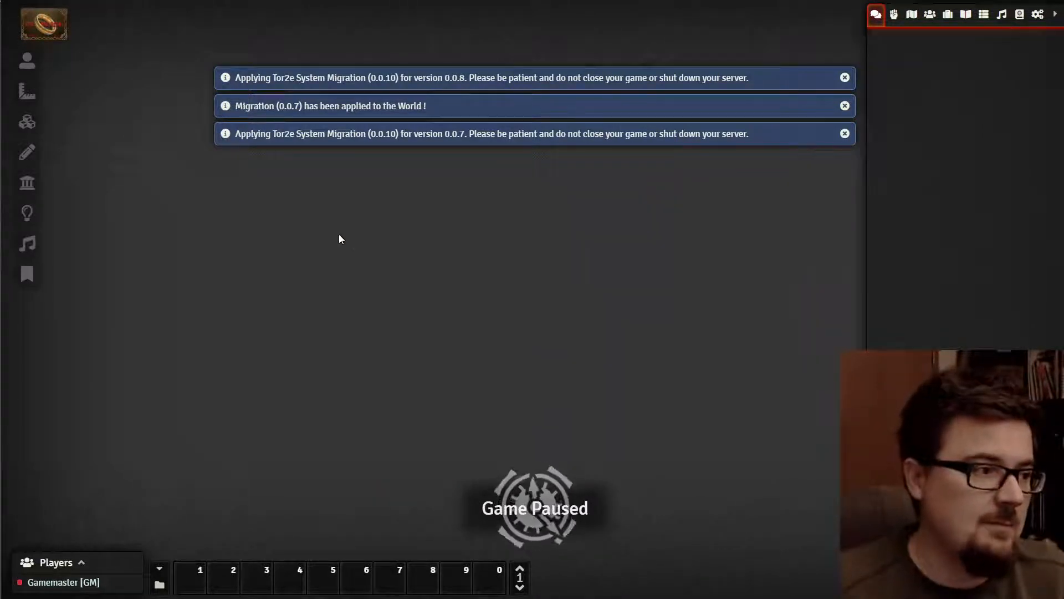
- Dismiss the three migration notices, cancel a new scene, and open Manage Modules
left_click(843, 78)
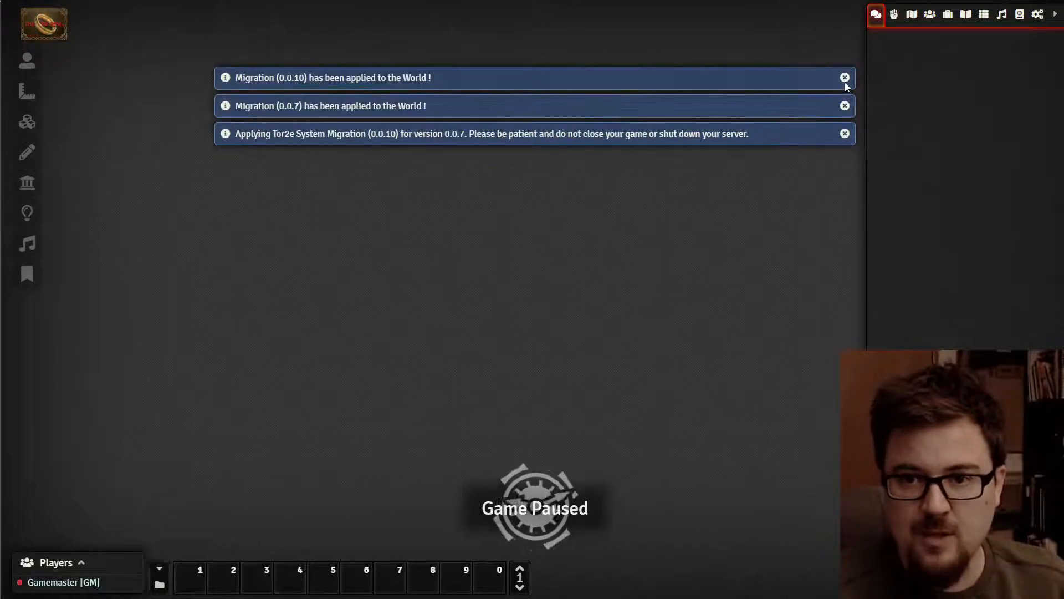
left_click(845, 79)
left_click(845, 78)
left_click(844, 78)
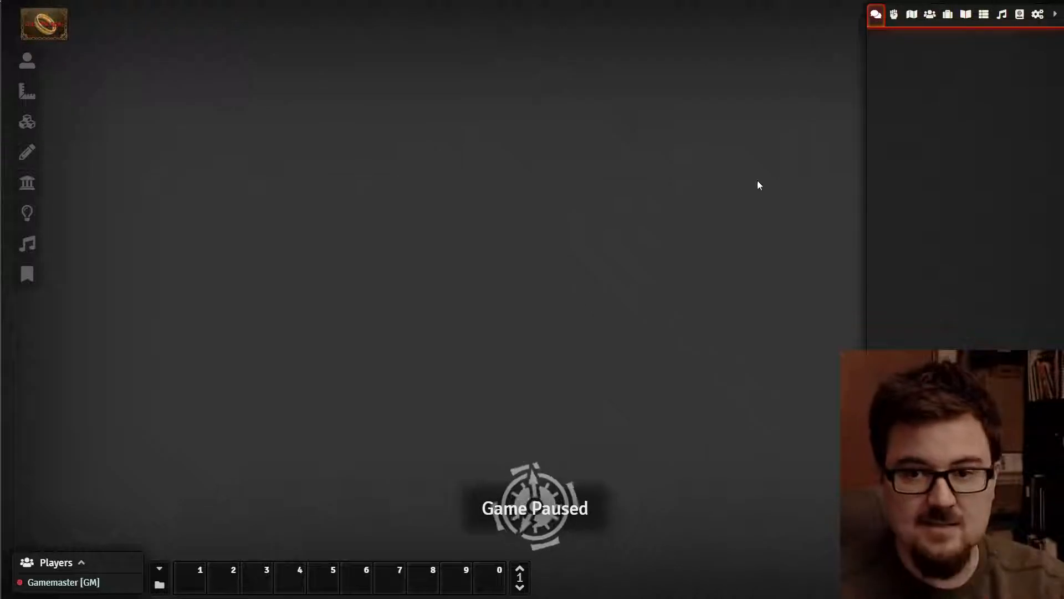
left_click(912, 17)
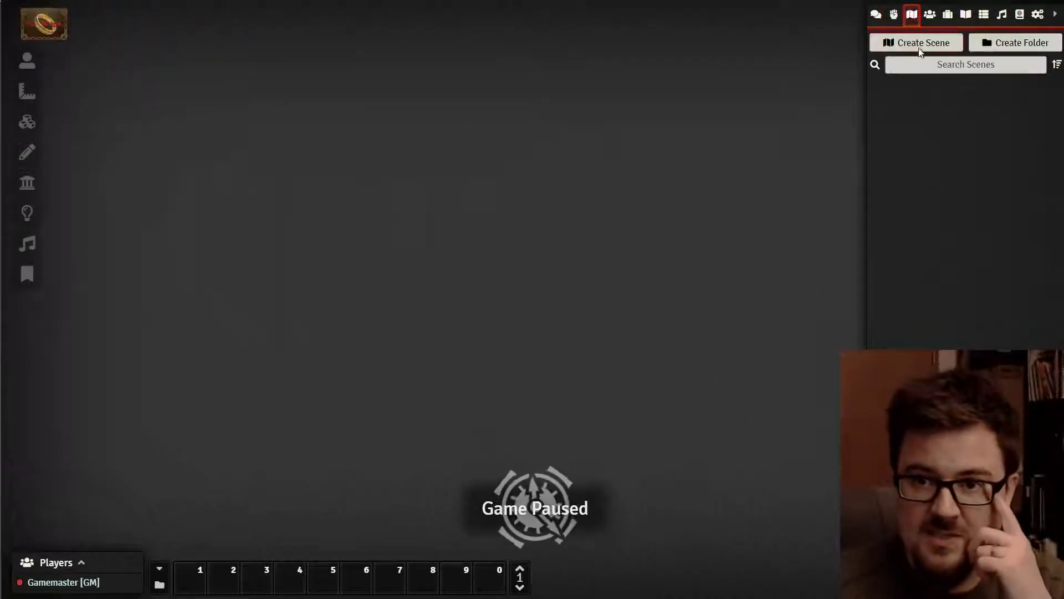
left_click(920, 49)
left_click(834, 40)
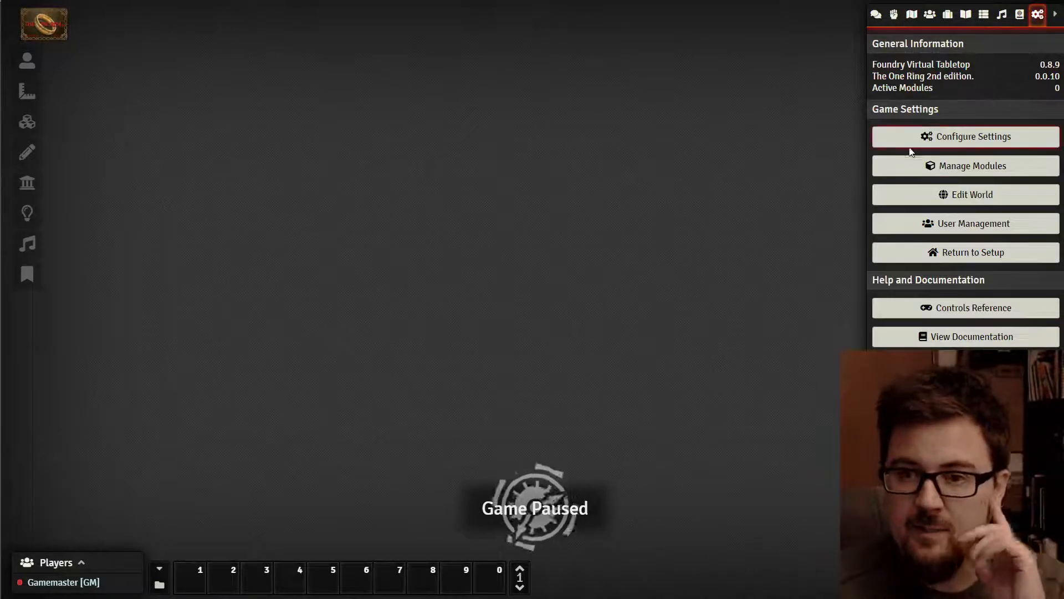
left_click(882, 166)
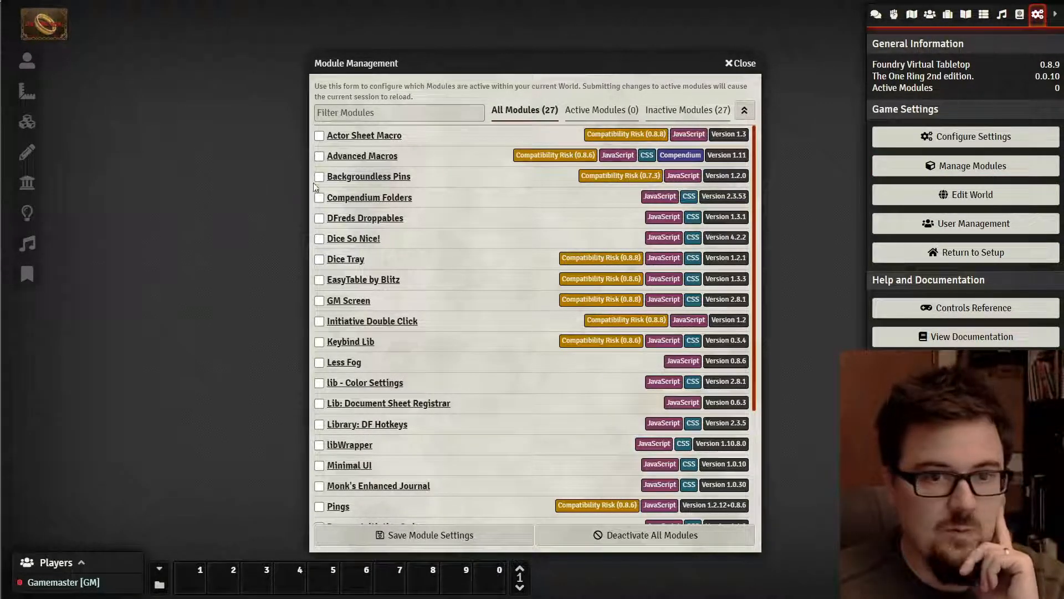
- Tick Actor Sheet Macro, Compendium Folders, Dice So Nice!, GM Screen, Keybind Lib, the document-sheet/DF Hotkeys libraries and libWrapper
left_click(320, 136)
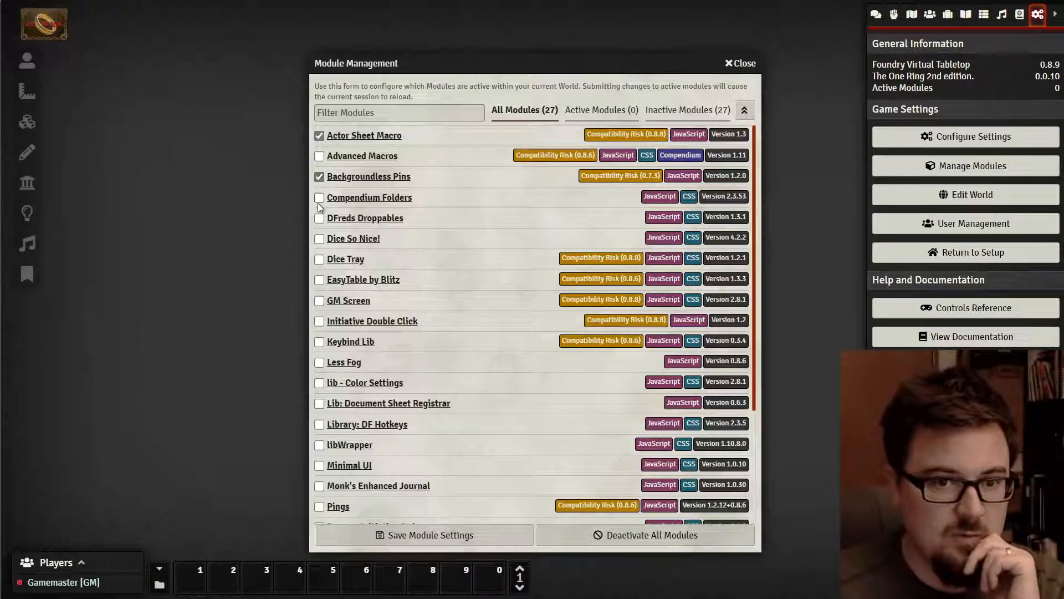
left_click(319, 199)
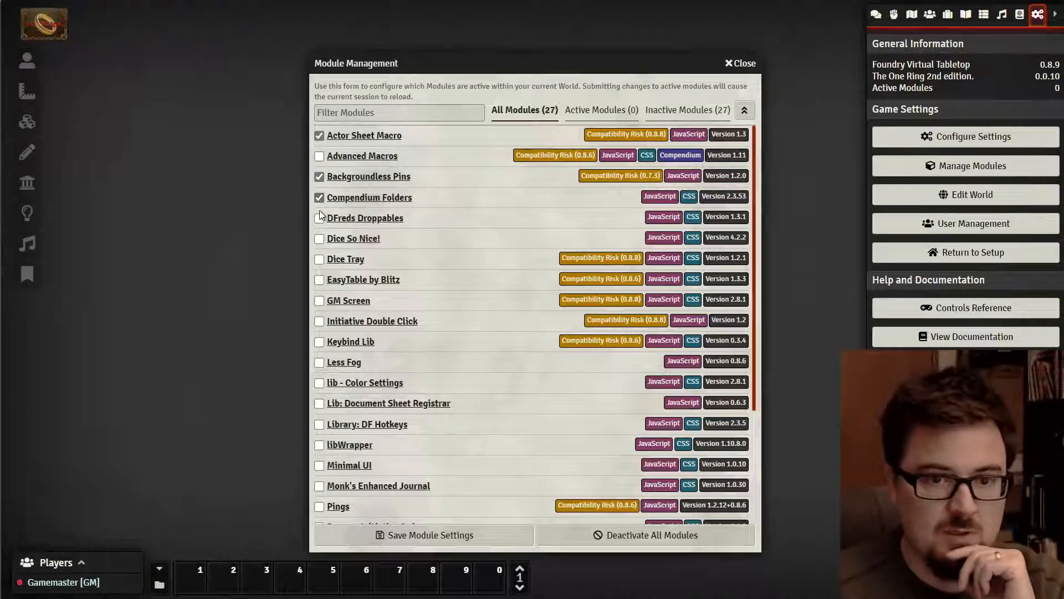
left_click(318, 240)
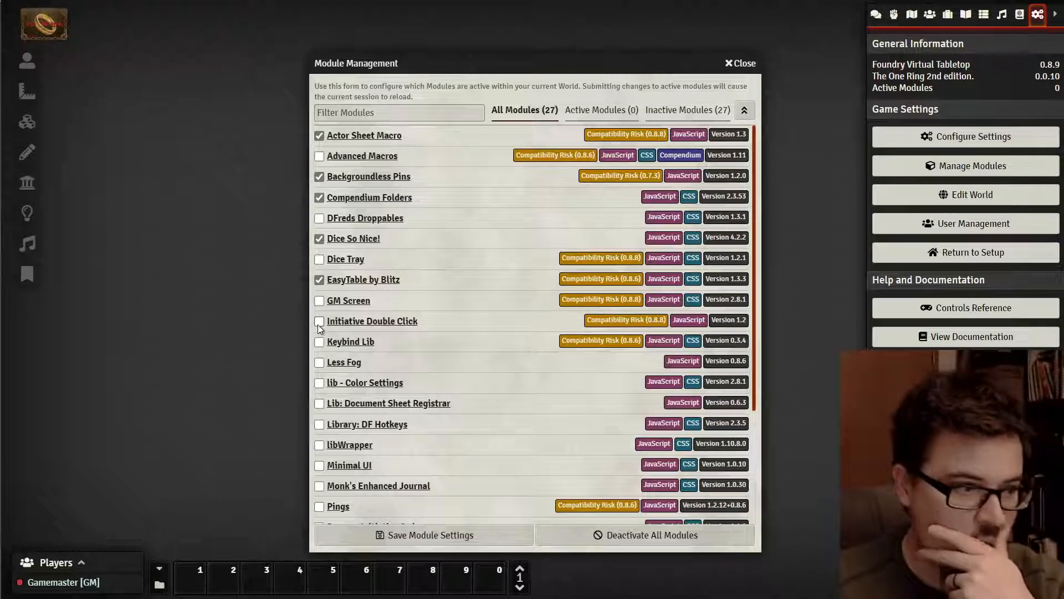
scroll(320, 407, "down", 1)
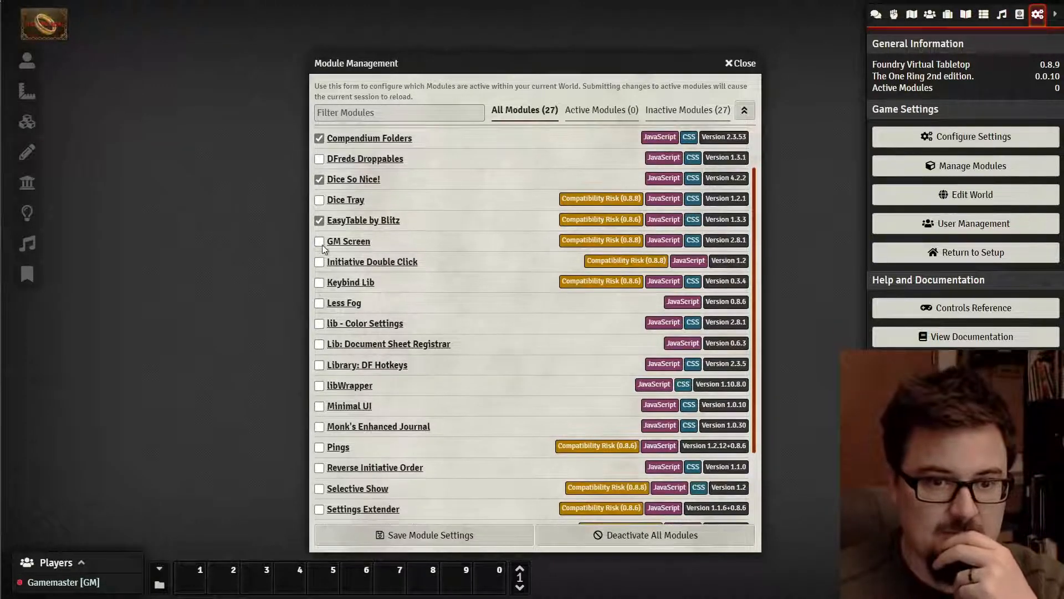
left_click(320, 243)
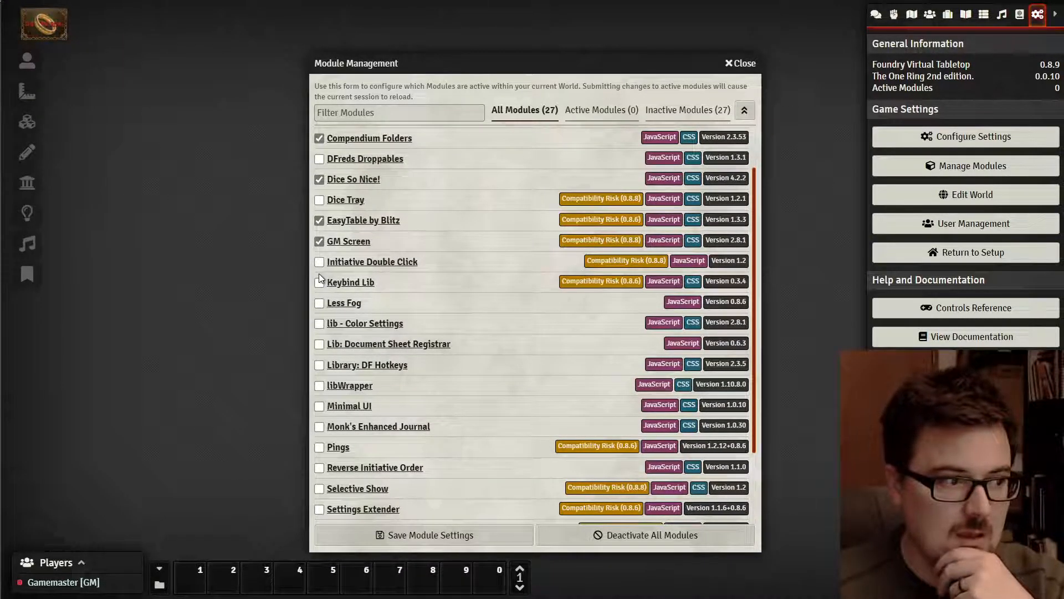
left_click(319, 281)
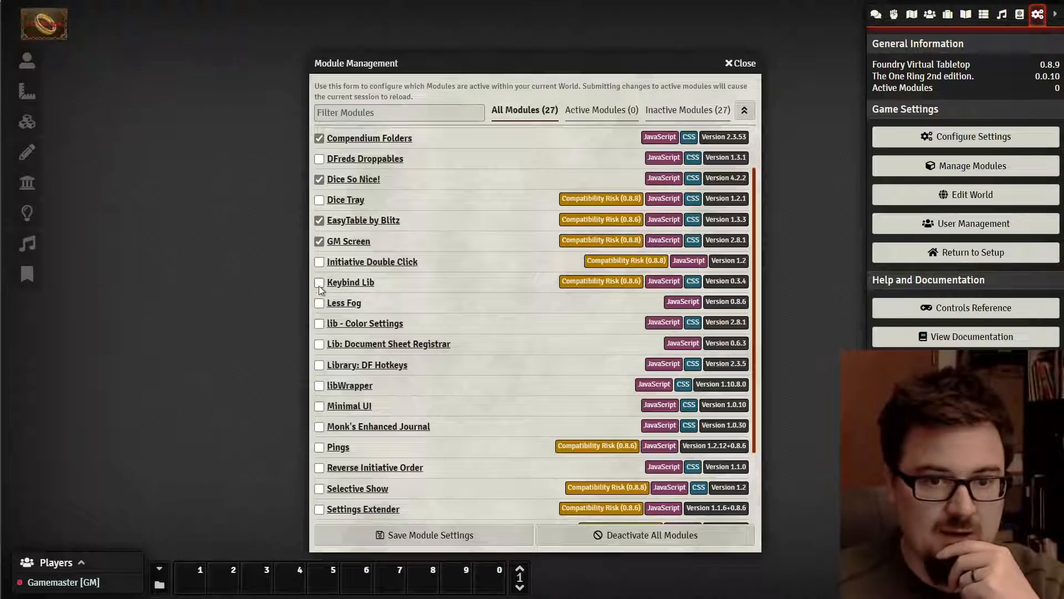
left_click(320, 344)
left_click(319, 365)
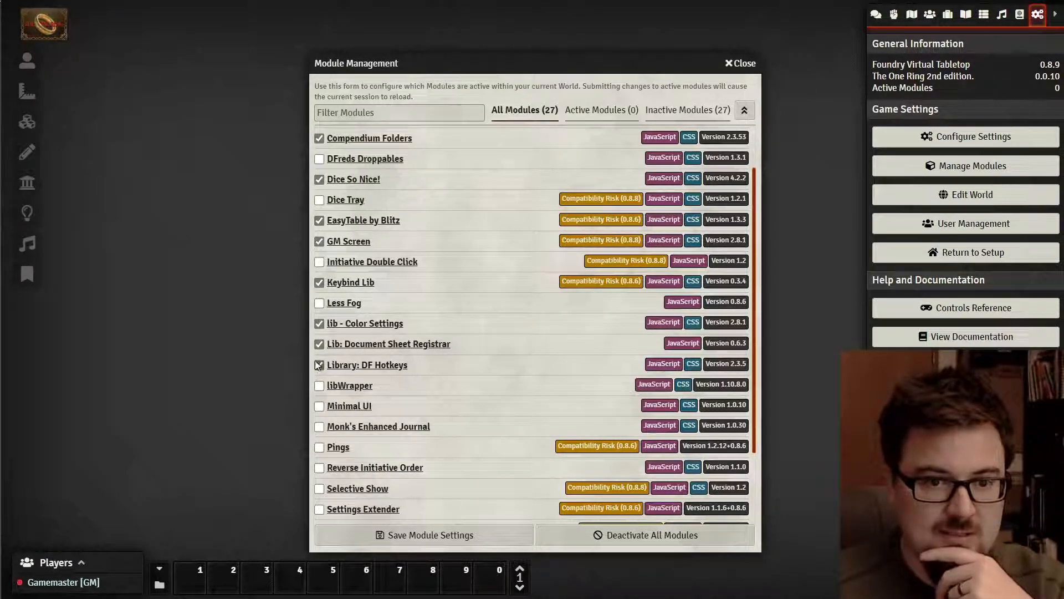
left_click(320, 385)
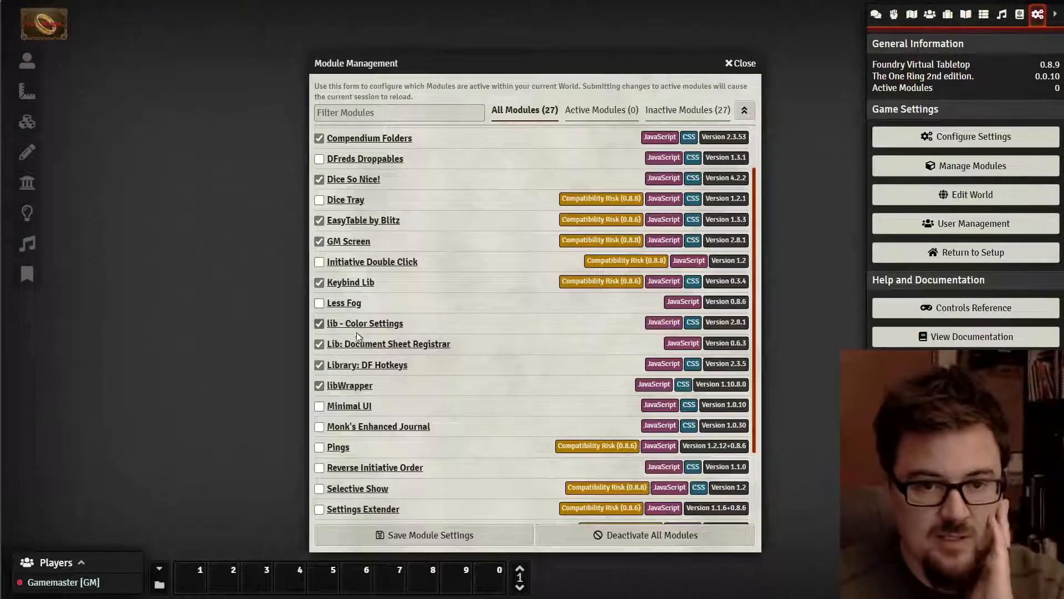
scroll(332, 327, "down", 3)
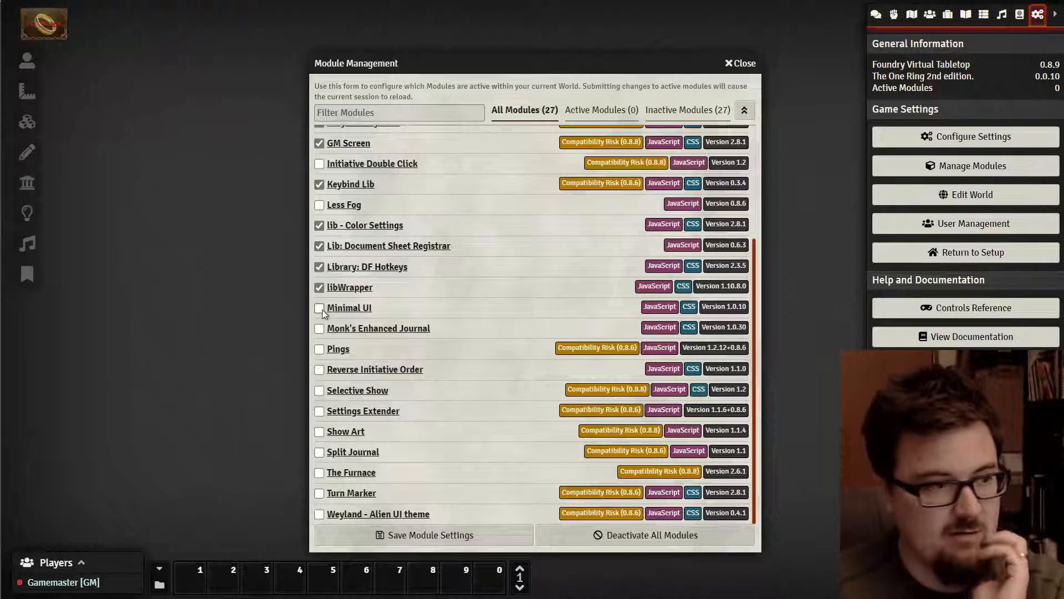
- Tick Minimal UI, Monk's Enhanced Journal and Pings, accepting their colorsettings, sheet-registrar and settings-extender dependencies
left_click(320, 309)
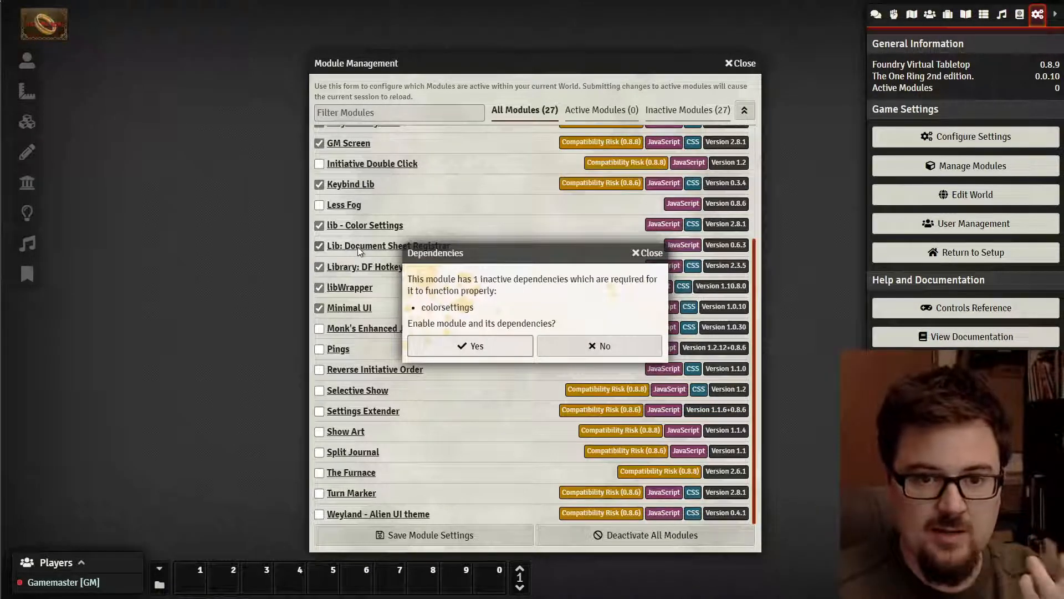
left_click(458, 345)
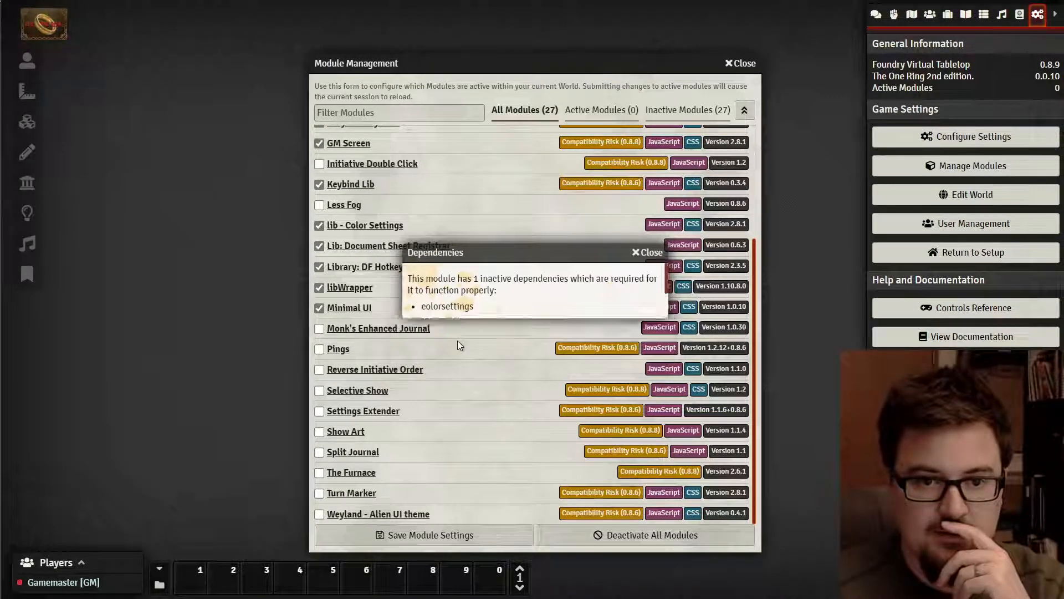
left_click(320, 328)
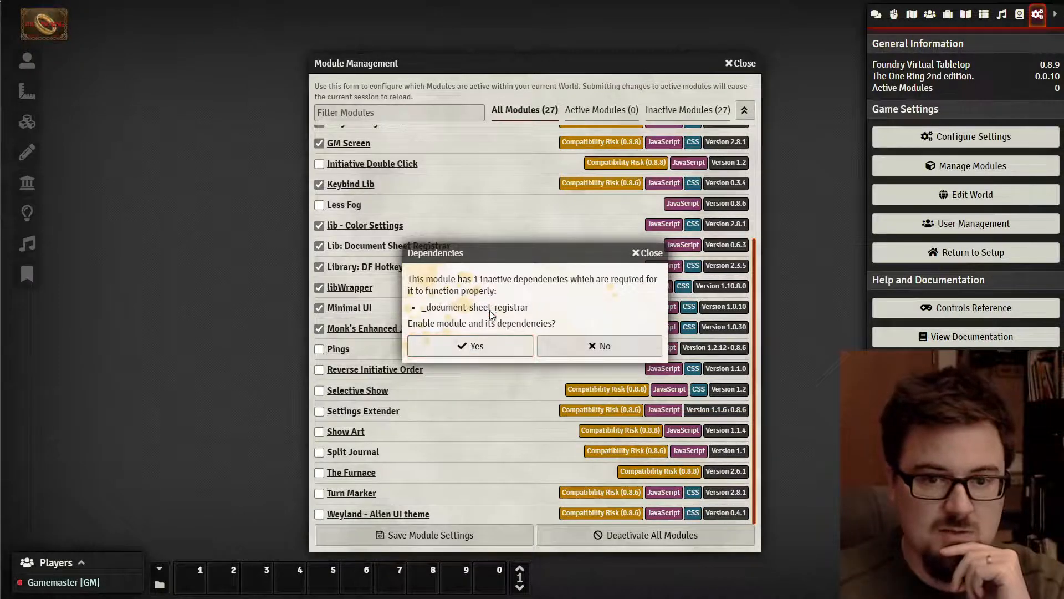
left_click(438, 339)
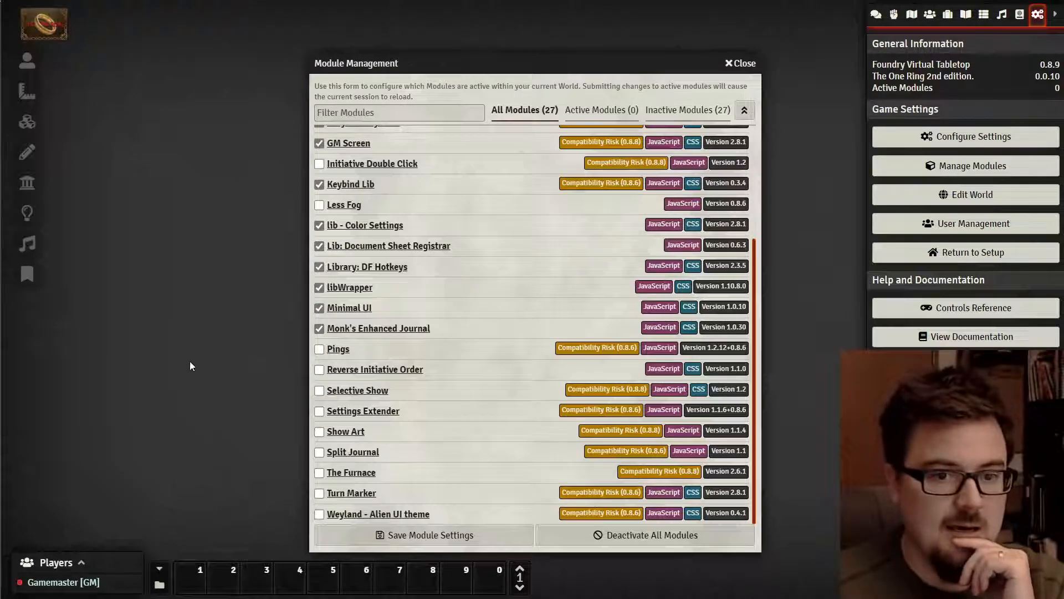
left_click(320, 348)
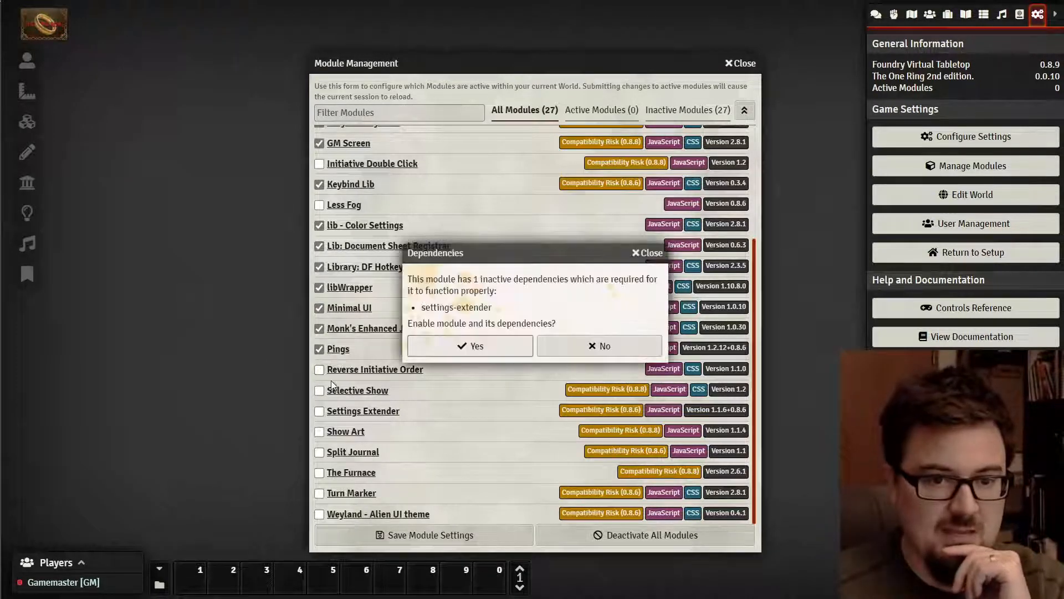
left_click(465, 349)
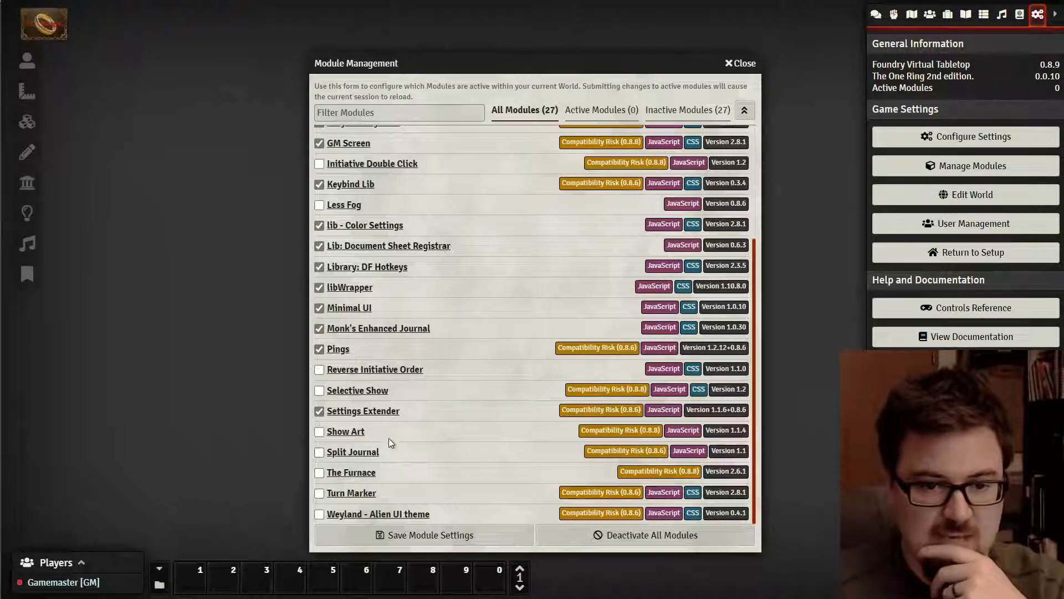
scroll(388, 429, "up", 3)
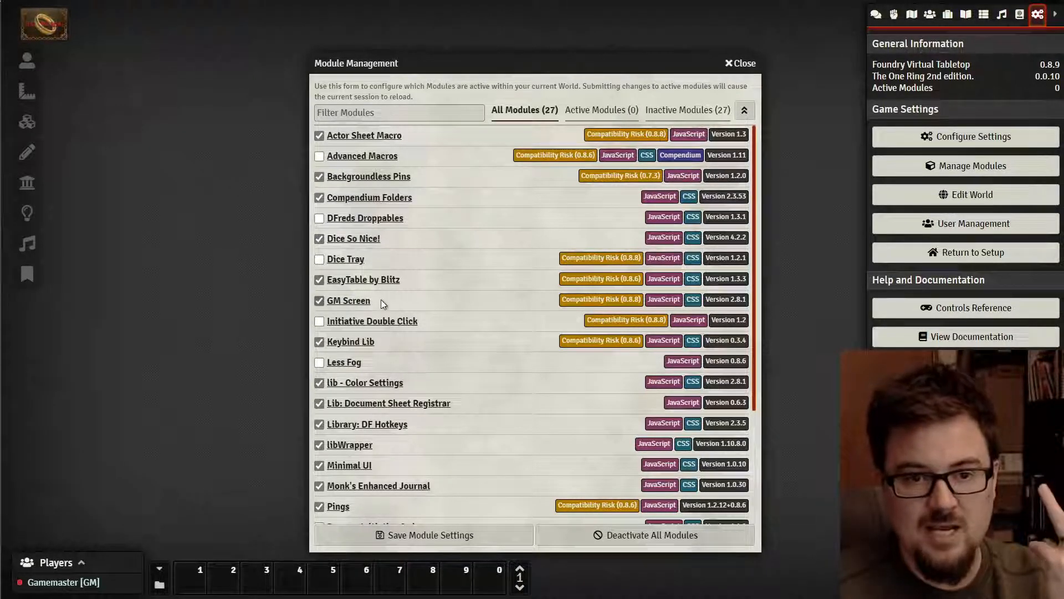
scroll(388, 302, "down", 3)
scroll(395, 320, "down", 1)
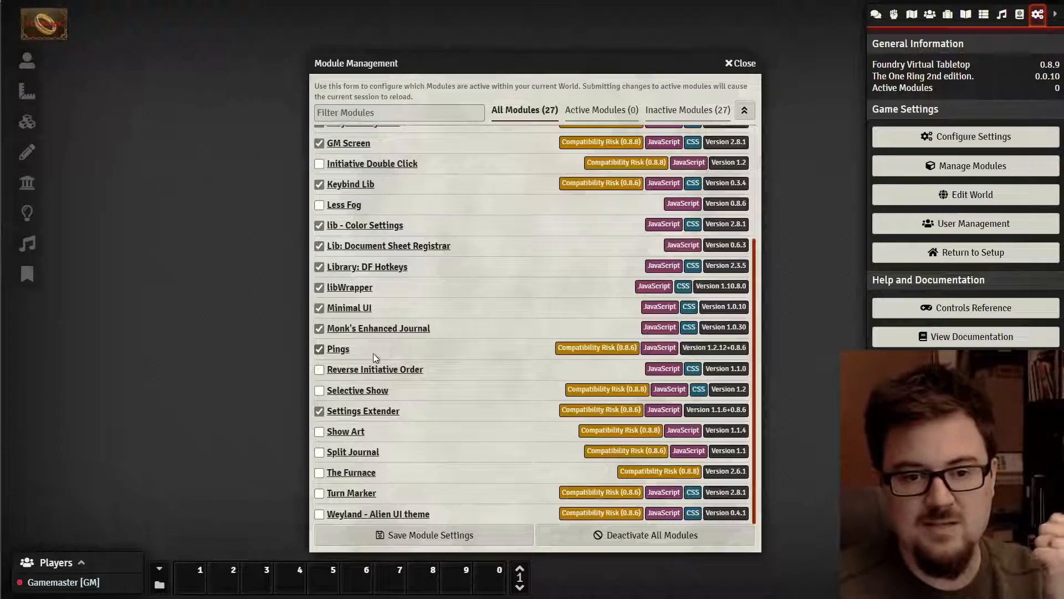
- Save the module settings, unpause the reloaded TOR2 Demo world, and briefly open then collapse the chat sidebar
left_click(462, 532)
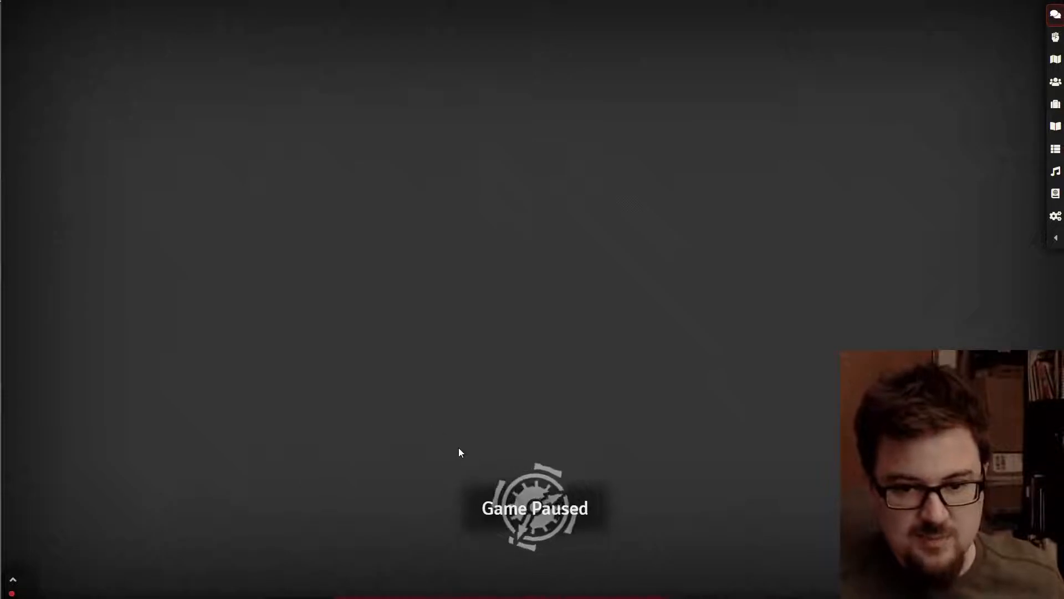
key("space")
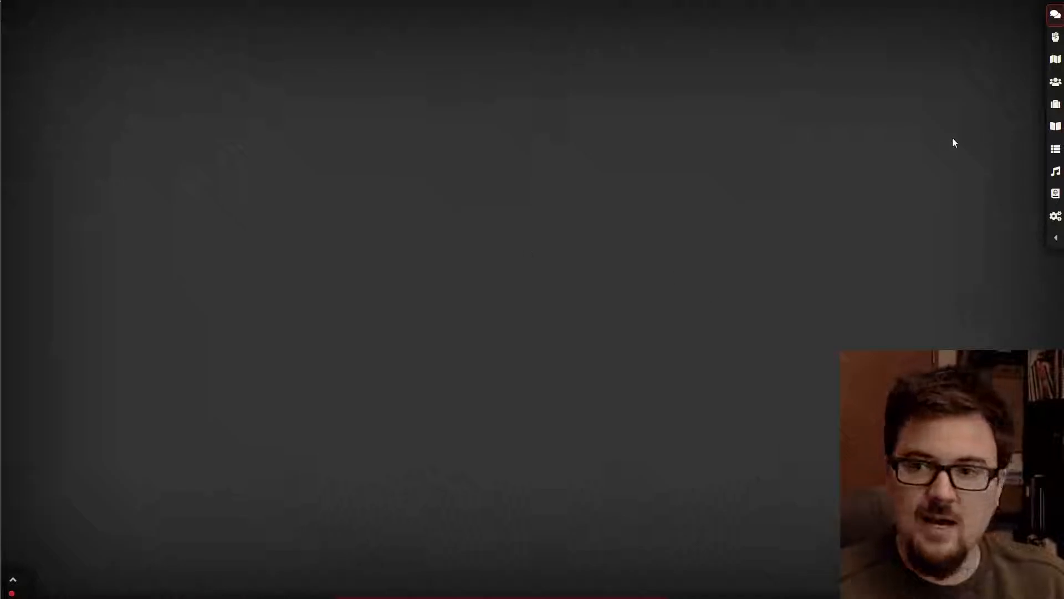
left_click(1054, 242)
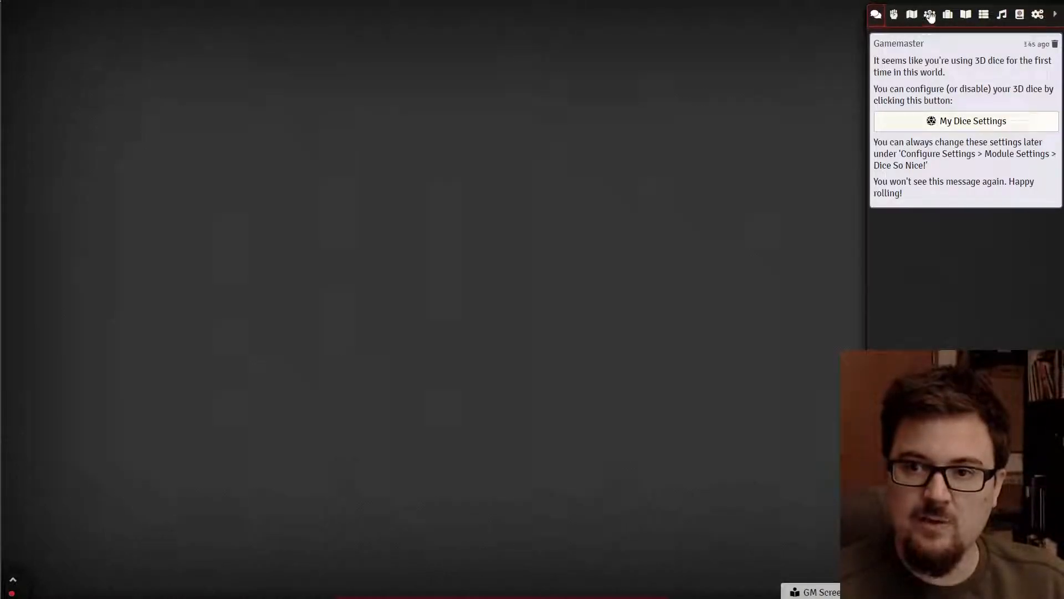
left_click(1055, 16)
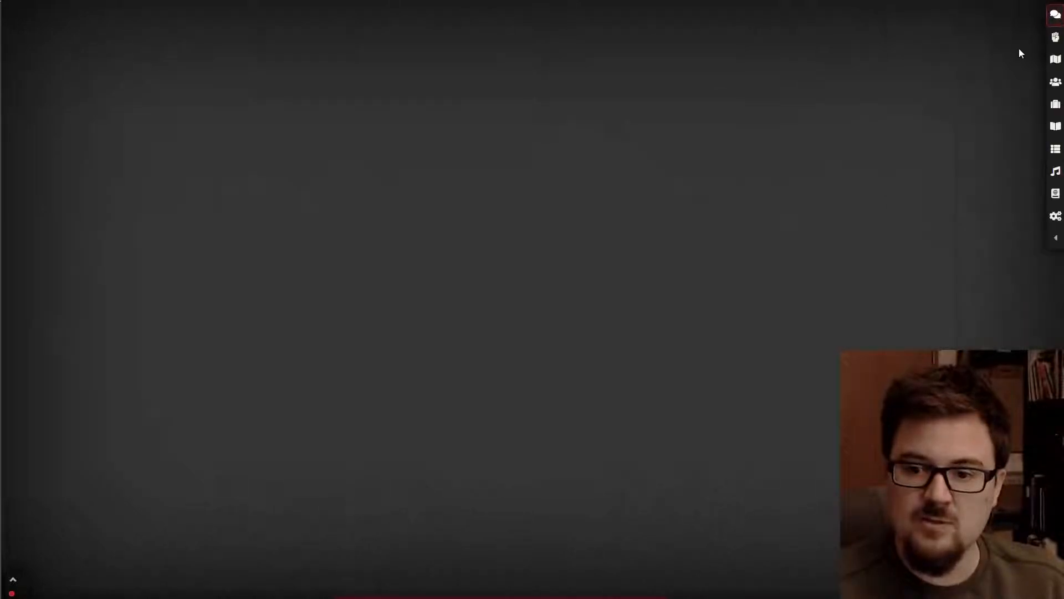
mouse_move(15, 590)
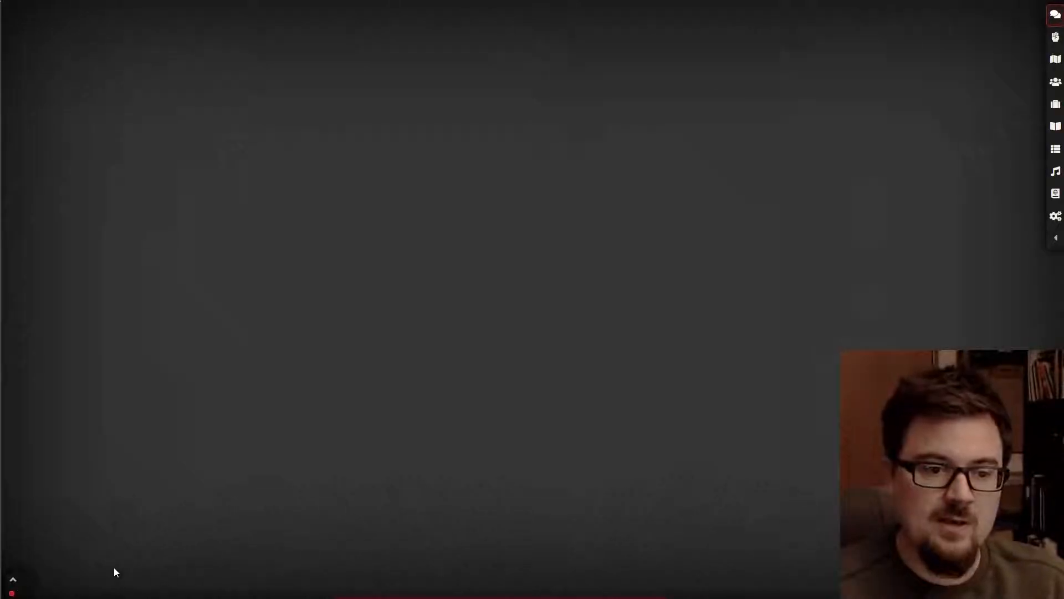
mouse_move(385, 596)
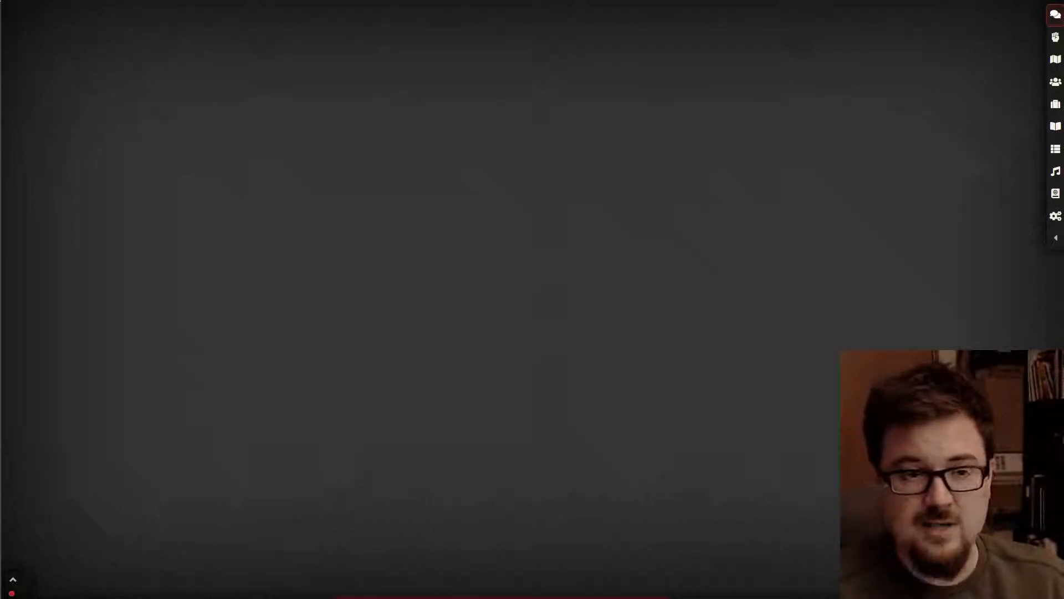
- In Module Settings, set Minimal UI's Foundry Logo Visibility to Small and save the changes
left_click(1056, 216)
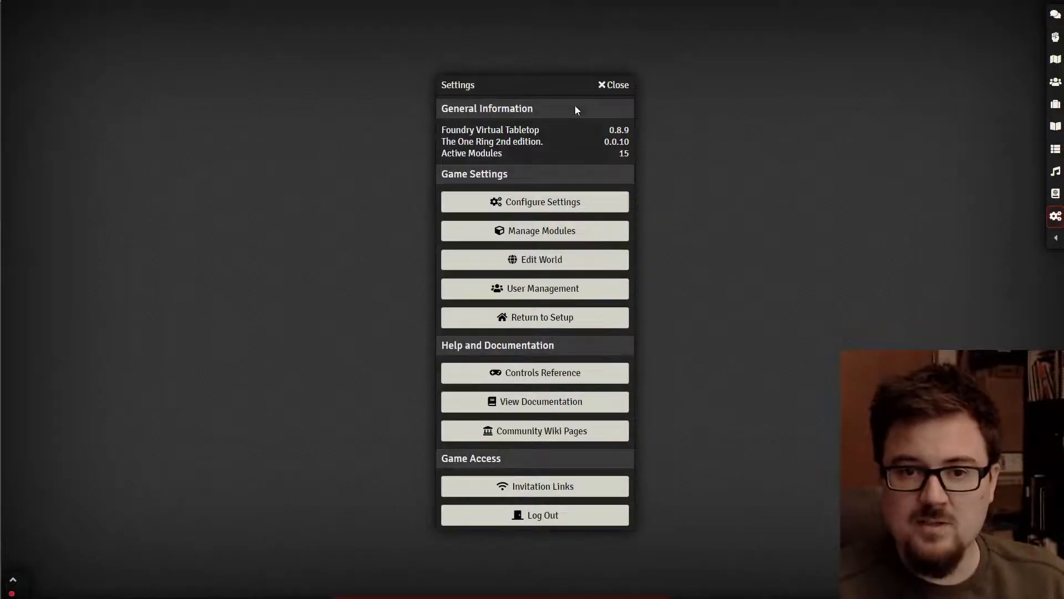
left_click_drag(547, 87, 565, 68)
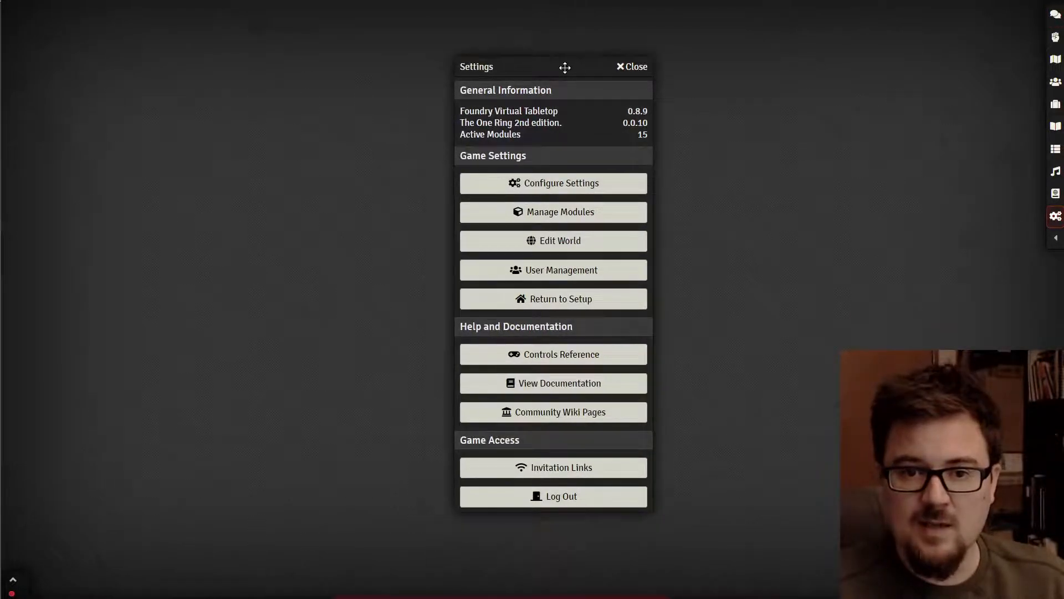
left_click(572, 185)
left_click(656, 51)
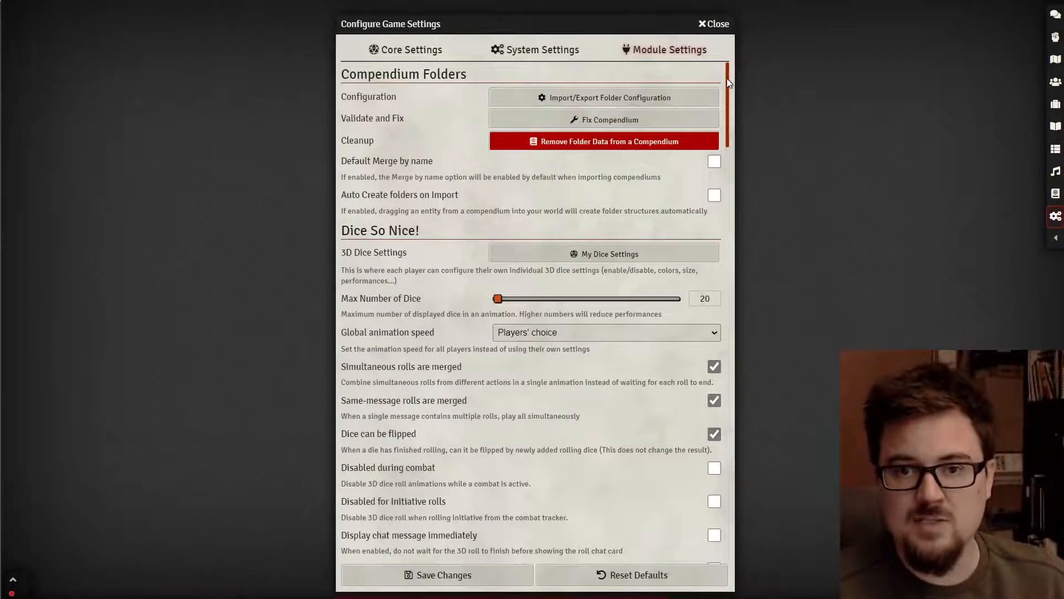
left_click_drag(728, 82, 719, 328)
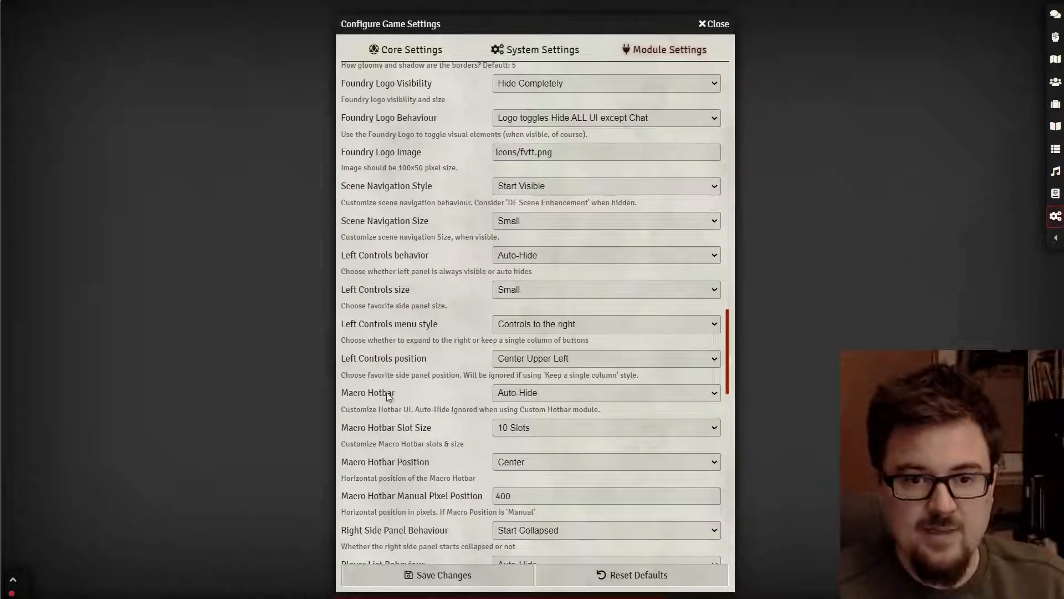
scroll(394, 388, "down", 3)
scroll(410, 440, "up", 6)
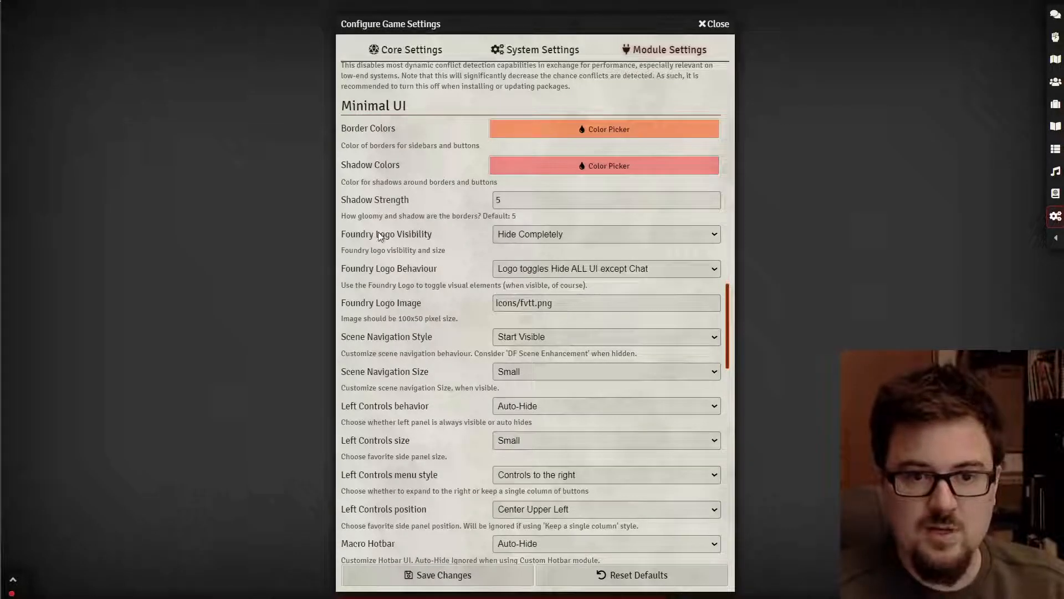
left_click(517, 234)
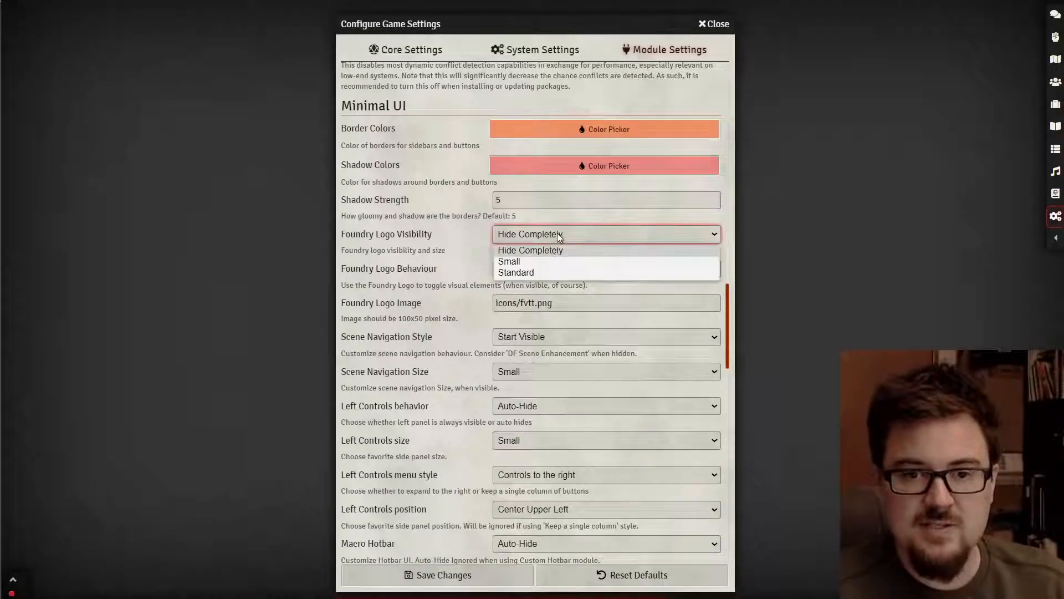
left_click(552, 262)
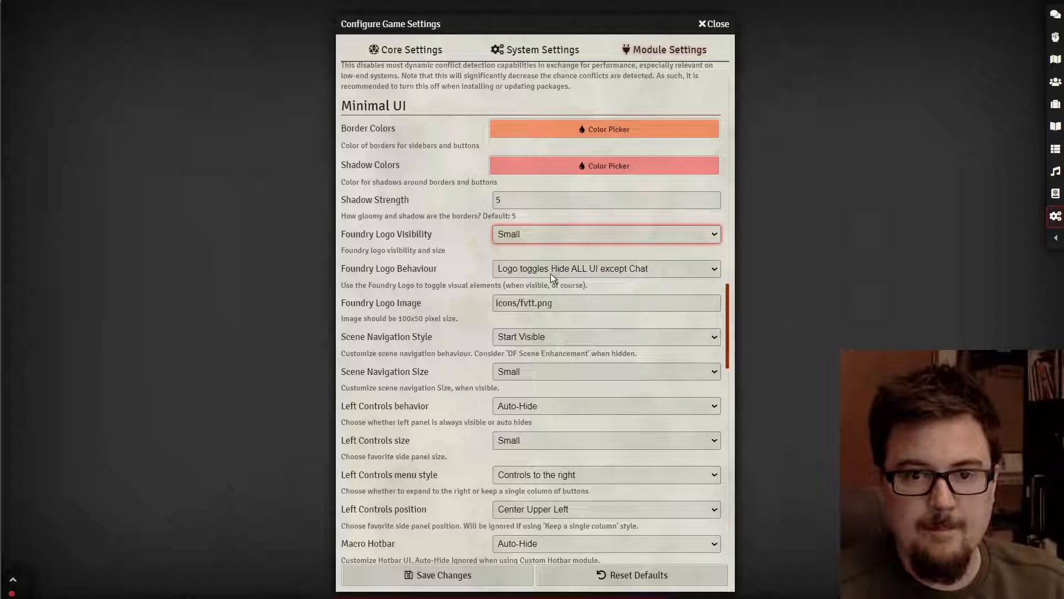
left_click(471, 576)
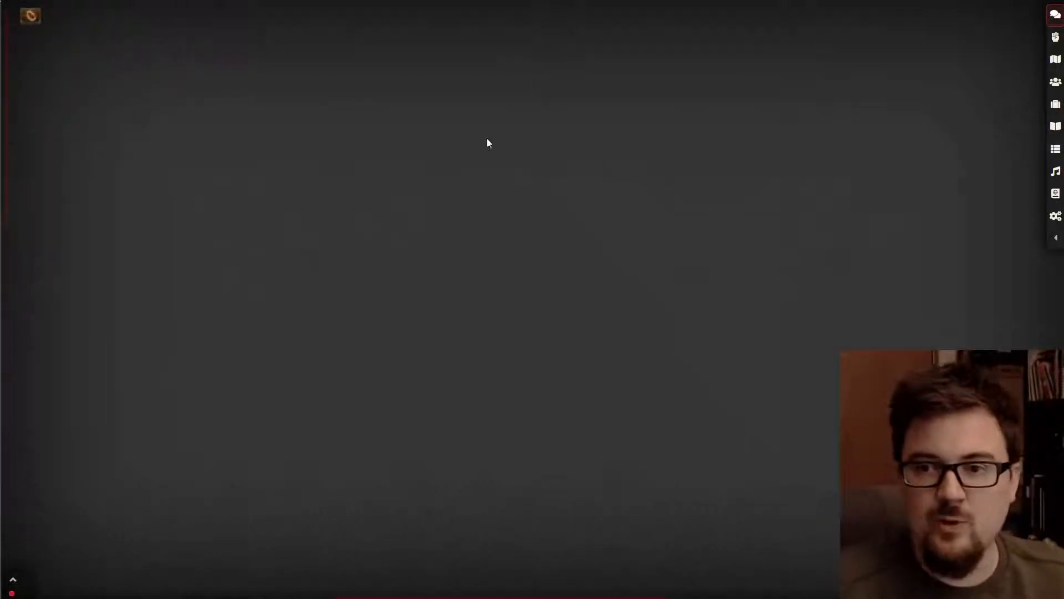
- Open Dice So Nice's My Dice Settings from Configure Settings > Module Settings
left_click(1056, 216)
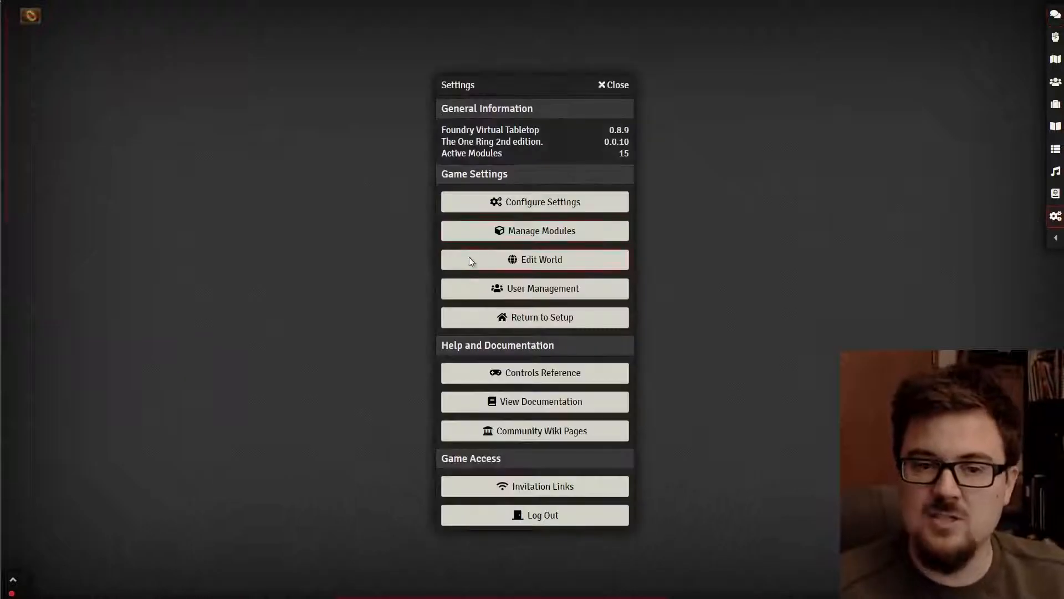
left_click(558, 202)
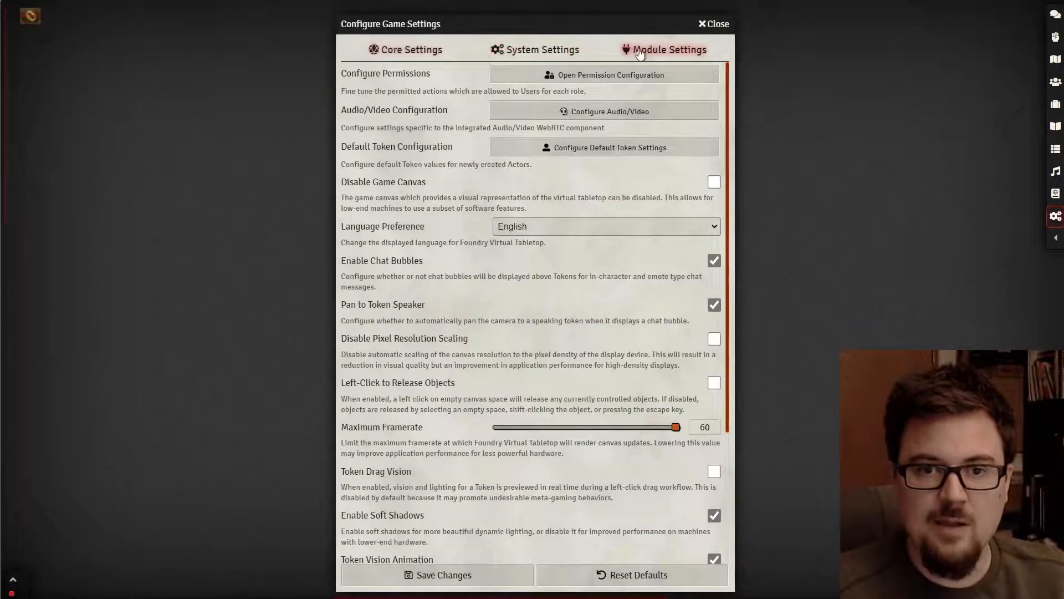
left_click(665, 50)
scroll(448, 306, "down", 2)
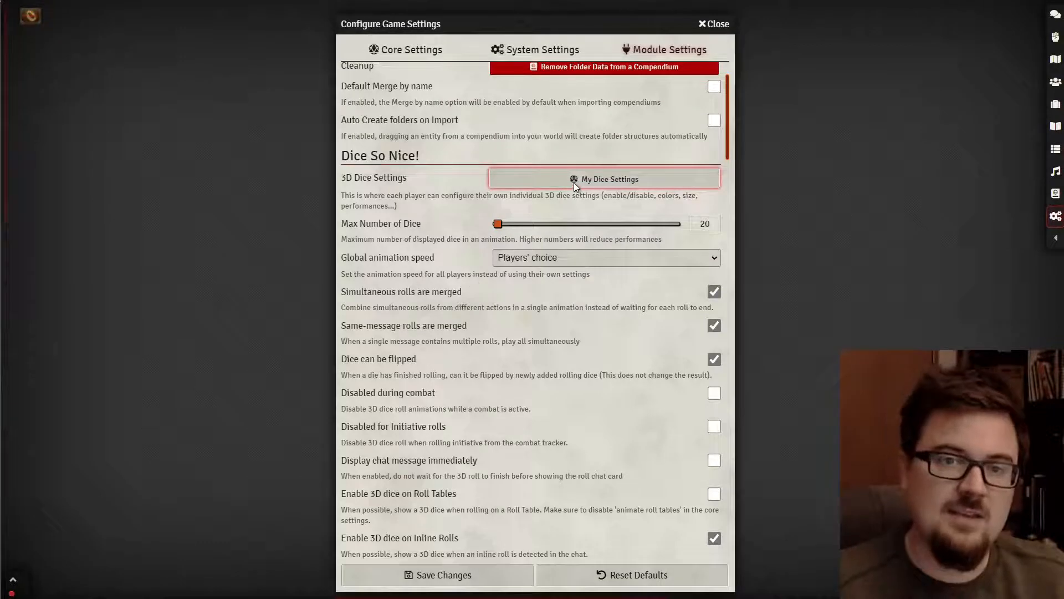
left_click(510, 183)
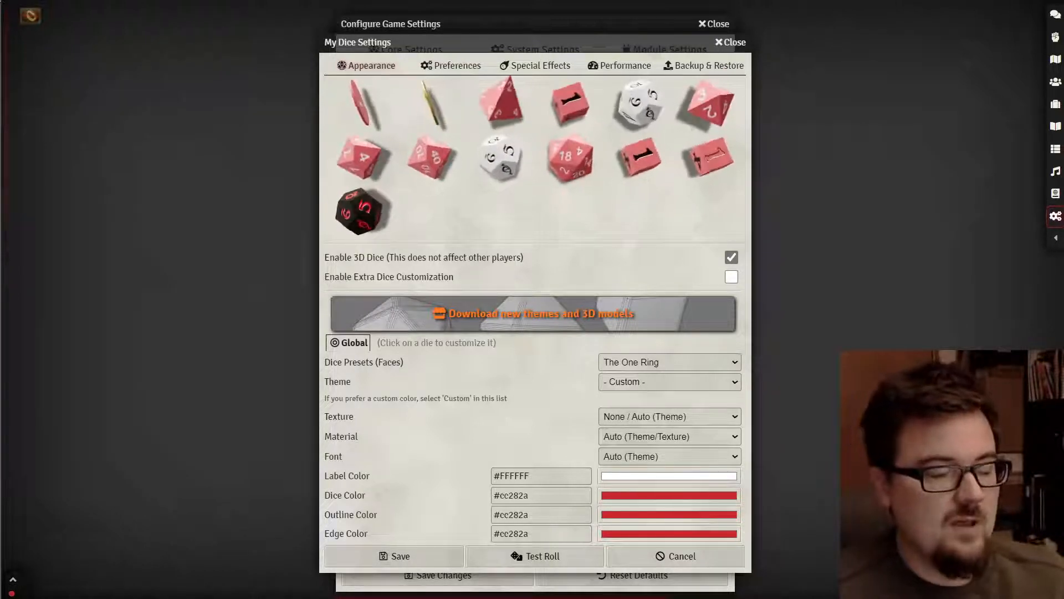
- Set the dice, outline and edge colours to white (#ffffff) and the label colour to black (#000000)
left_click(689, 496)
left_click_drag(618, 519, 595, 496)
left_click(551, 417)
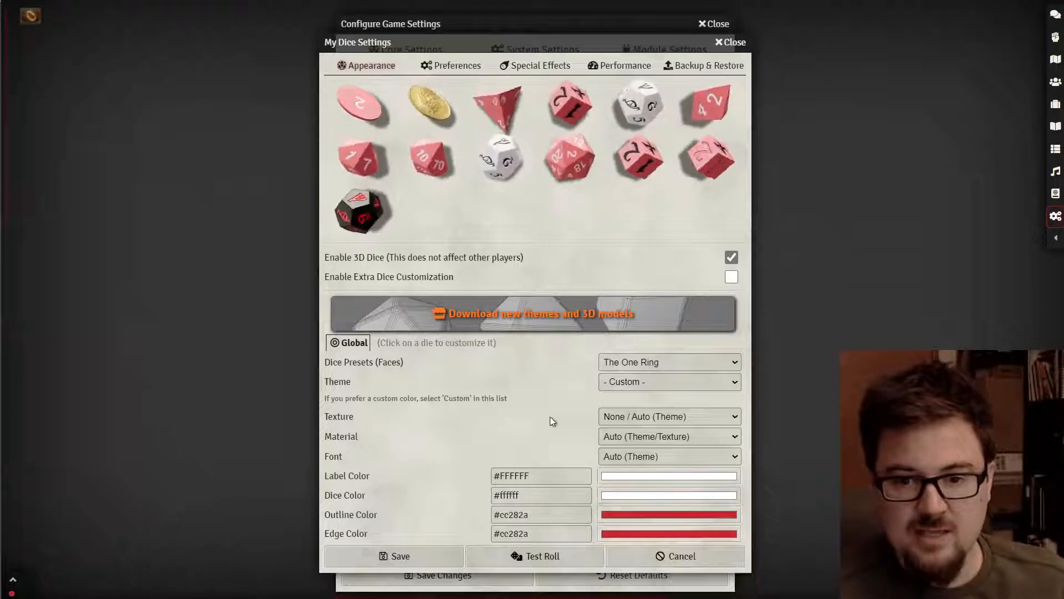
left_click(640, 518)
left_click_drag(616, 535, 564, 503)
left_click(523, 371)
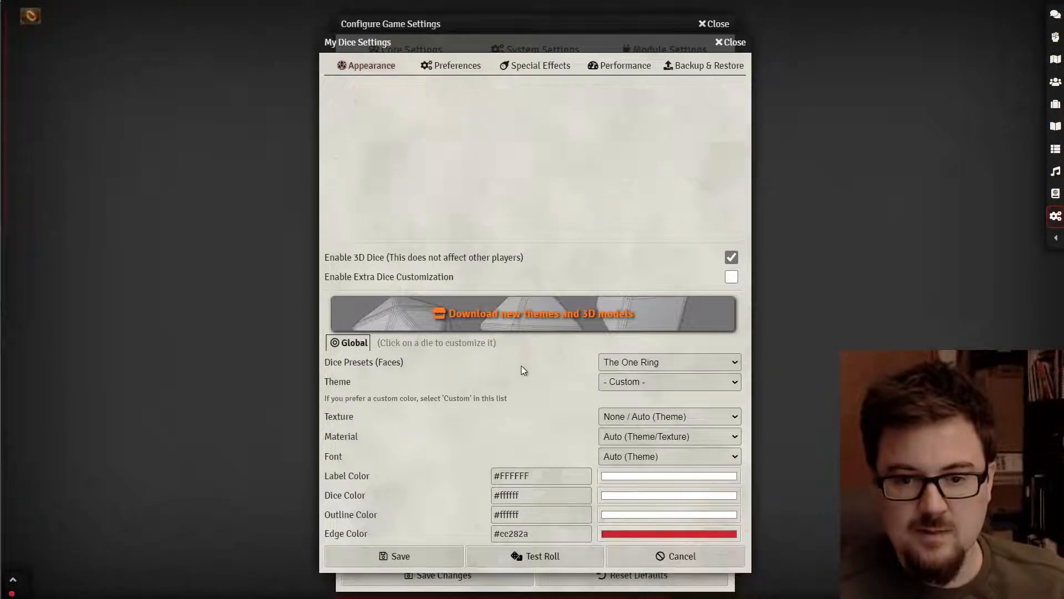
left_click(657, 537)
left_click_drag(693, 548, 604, 548)
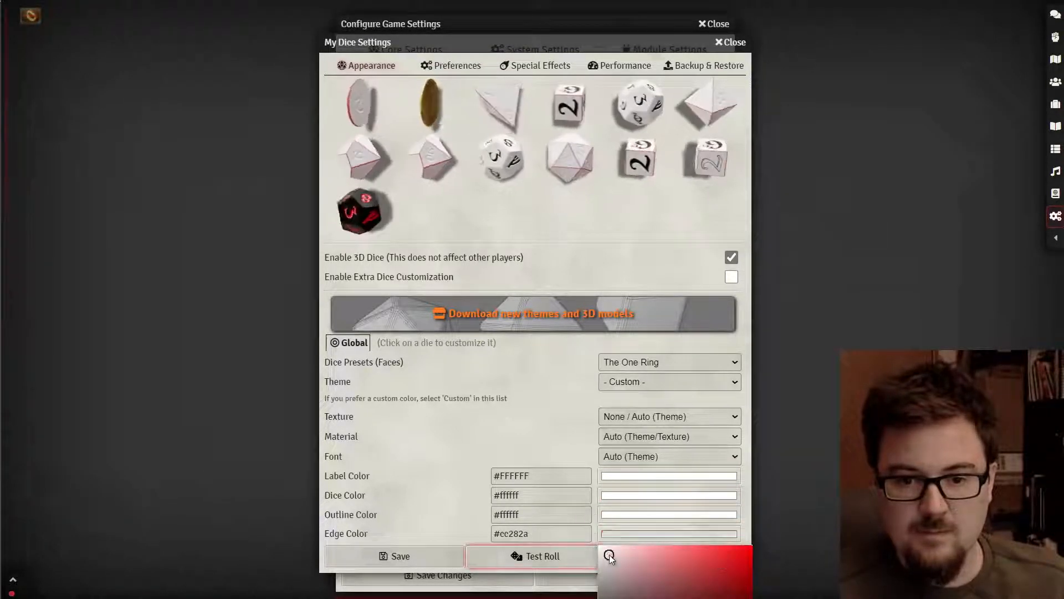
left_click(547, 428)
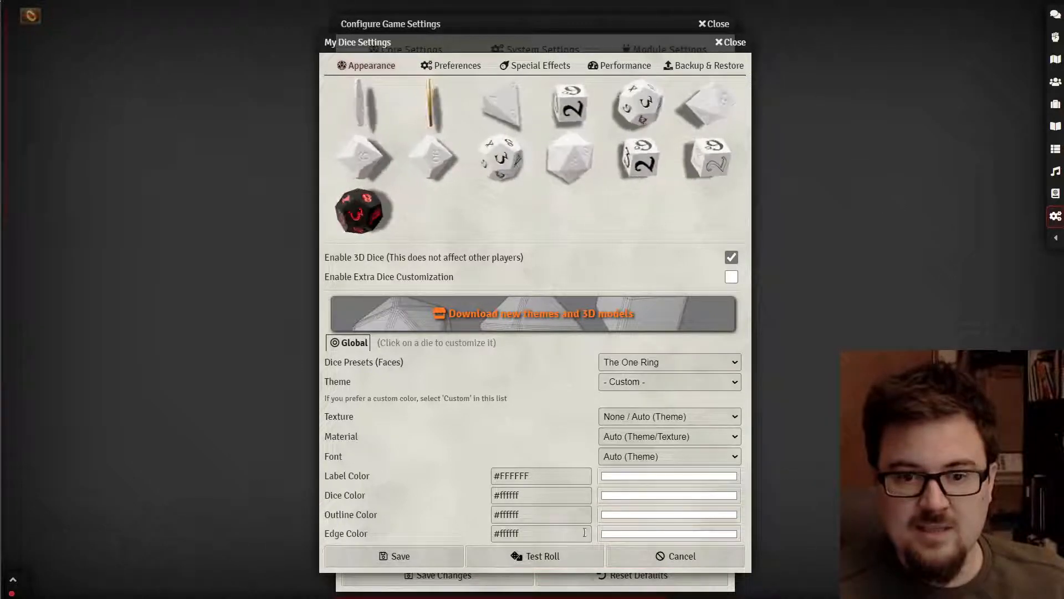
left_click(651, 475)
left_click_drag(665, 532, 626, 593)
left_click(477, 384)
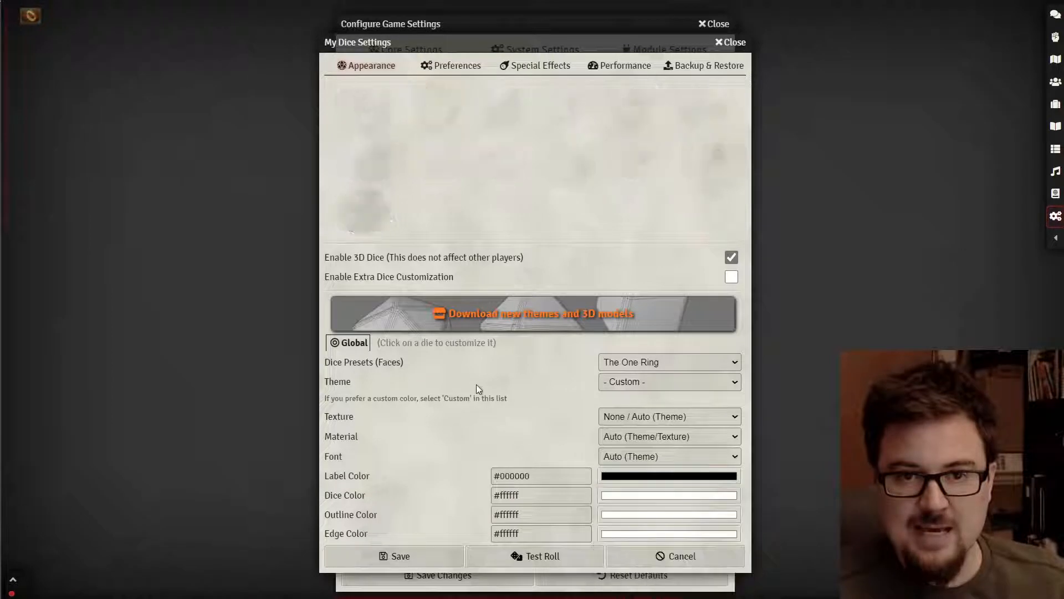
- Set the dice font to American Typewriter and show the Preferences section
left_click(625, 456)
left_click(642, 537)
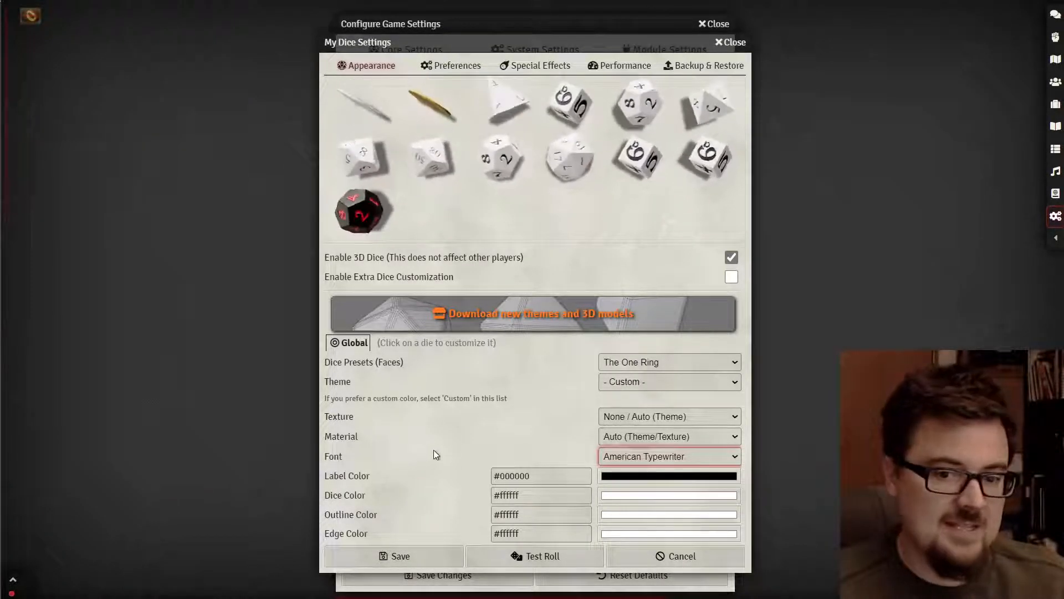
left_click(456, 69)
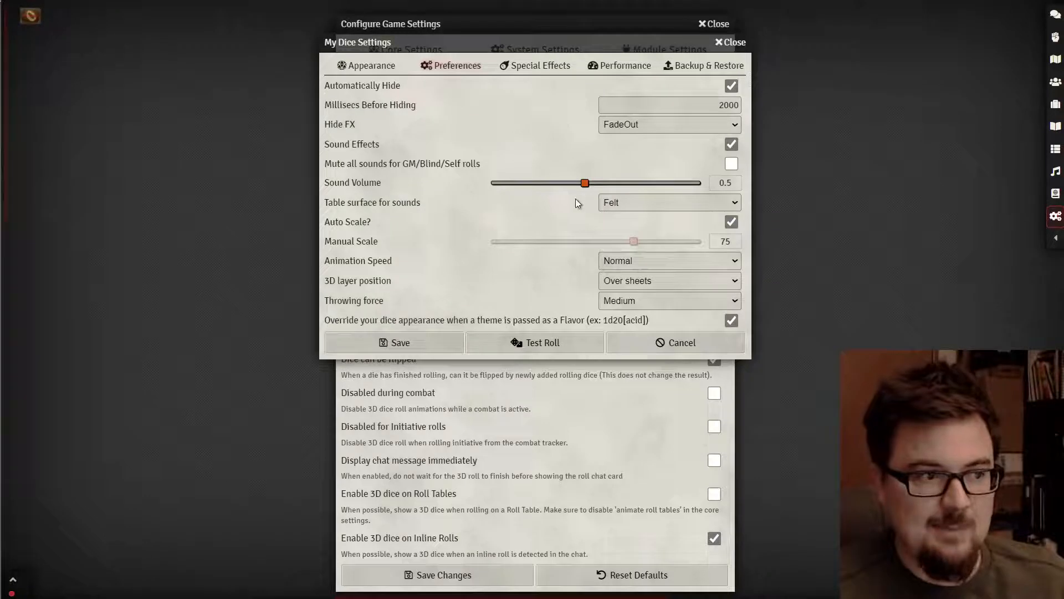
- In Special Effects, add a rule making a ds die rolling 6 play Particles: Blaze
left_click(505, 68)
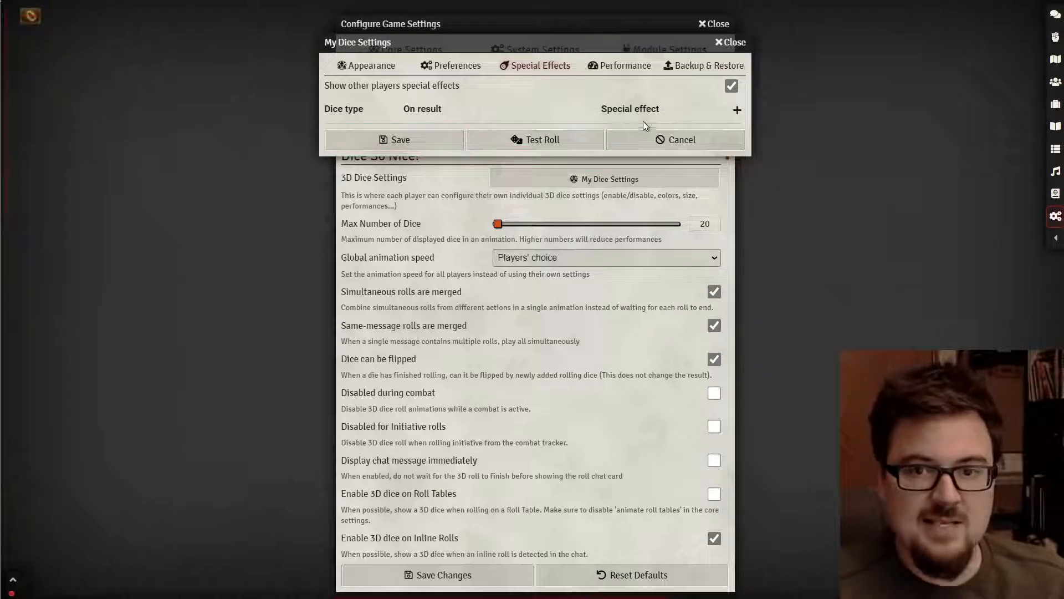
left_click(737, 110)
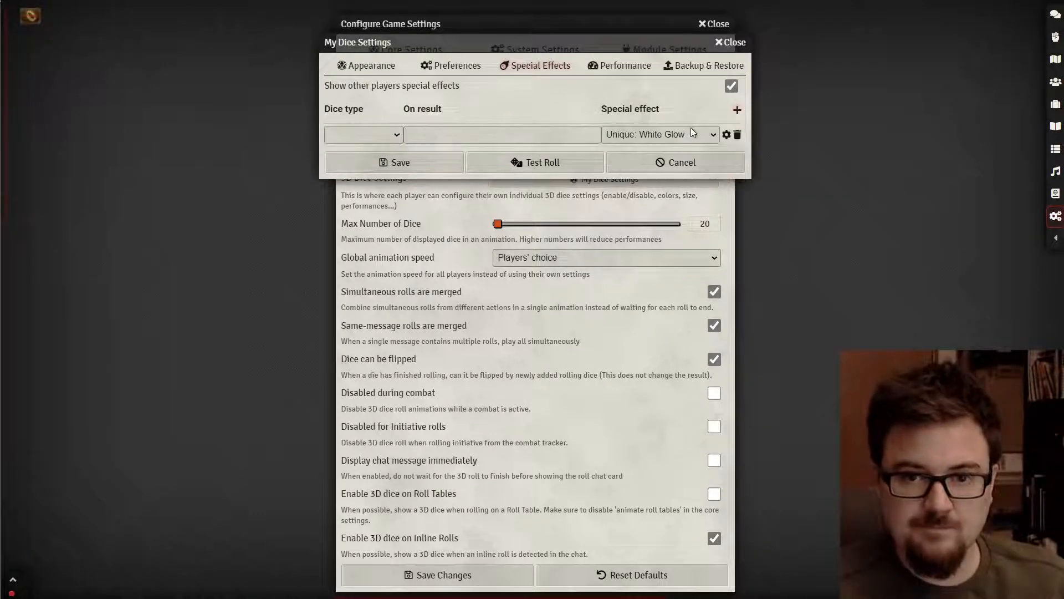
left_click(391, 134)
left_click(354, 275)
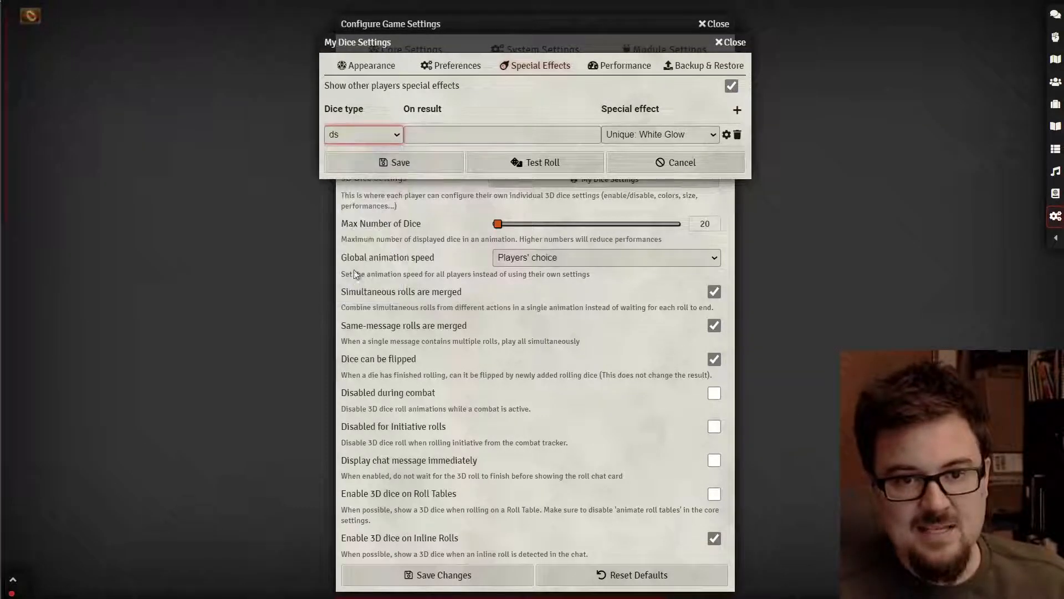
left_click(451, 136)
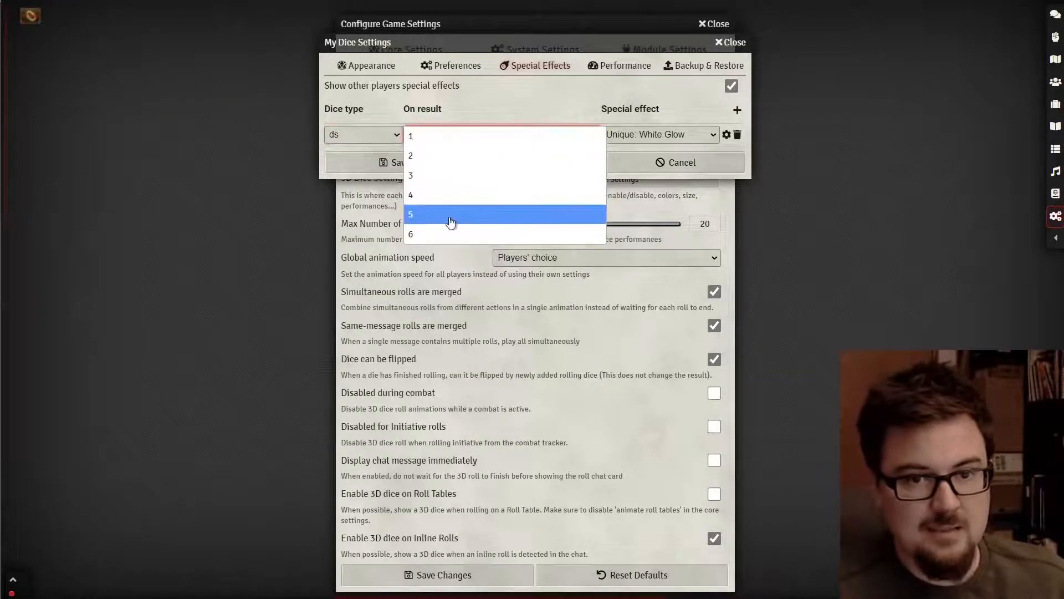
left_click(415, 234)
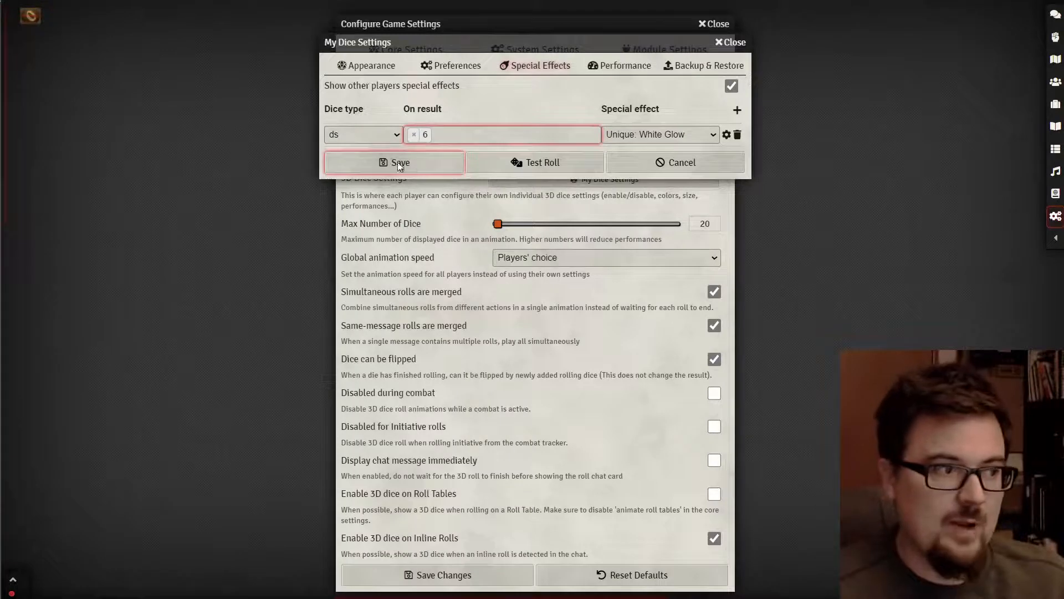
left_click(620, 135)
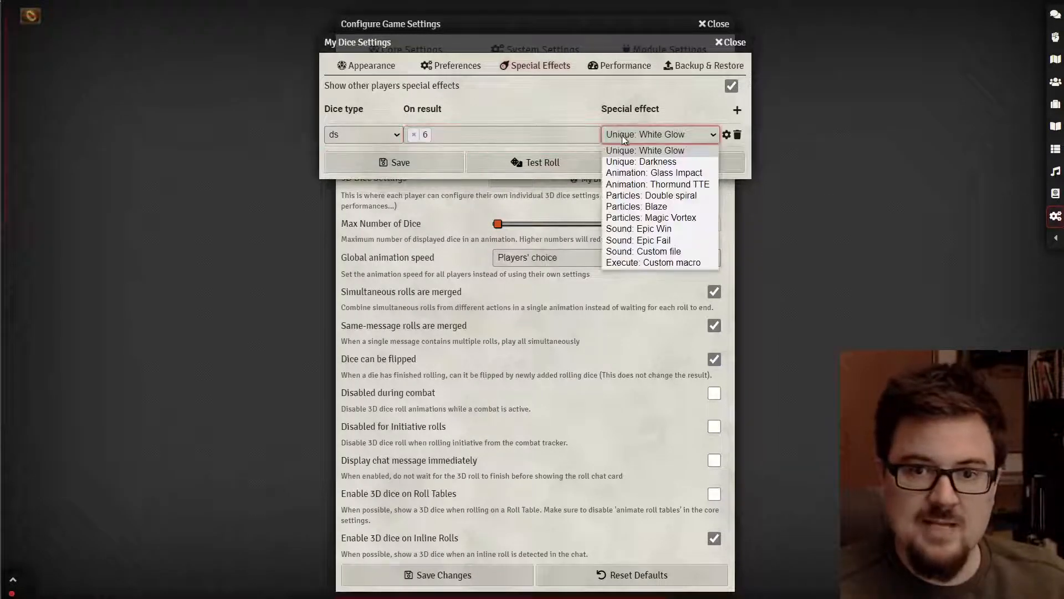
left_click(651, 206)
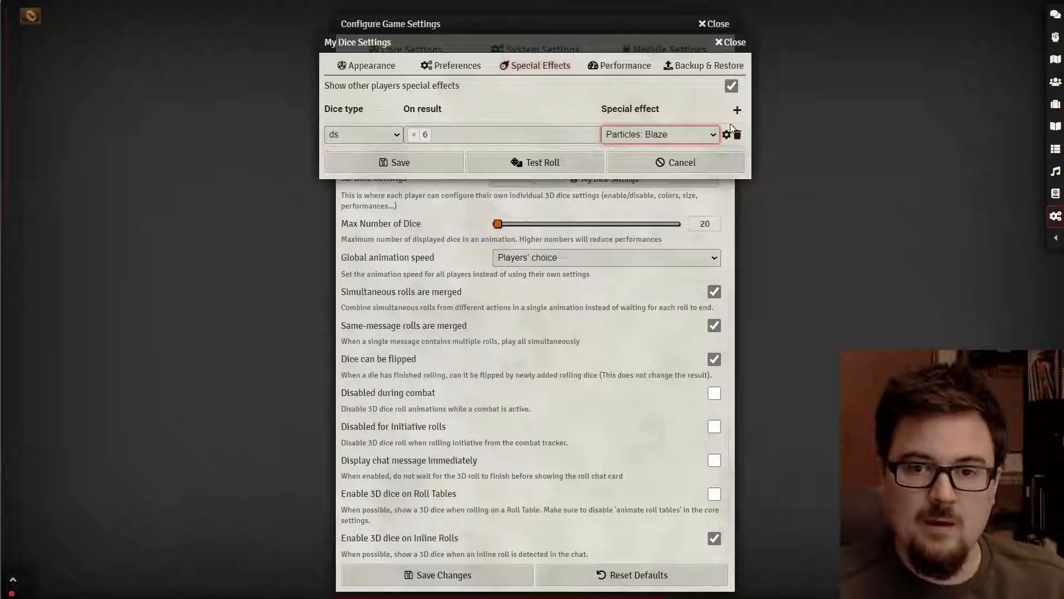
- Add five more rule rows and make a dw die rolling 6 play Particles: Blaze
left_click(737, 111)
left_click(737, 110)
left_click(737, 111)
left_click(737, 111)
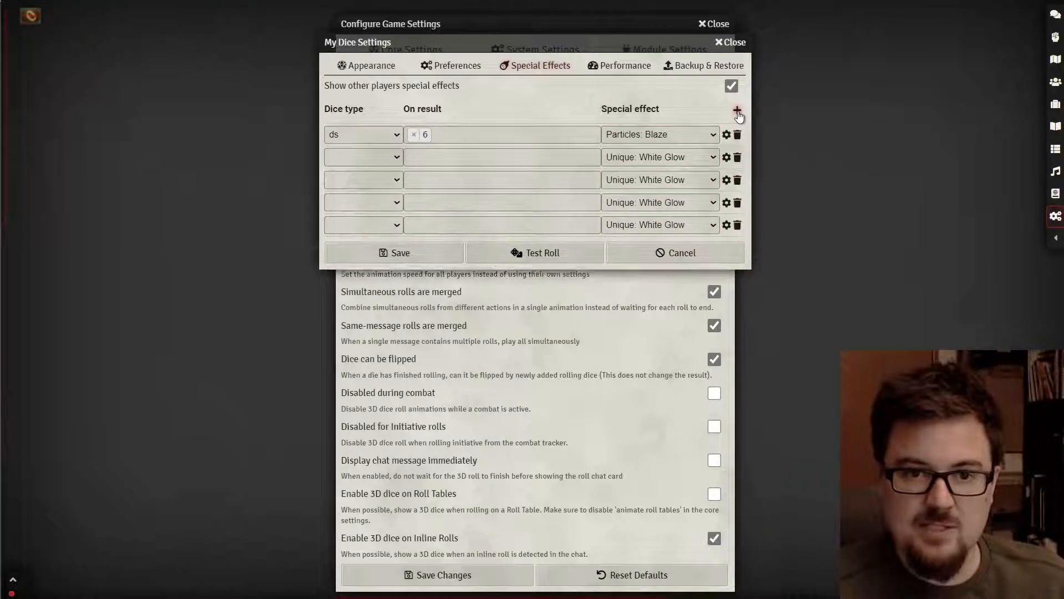
left_click(738, 110)
left_click(737, 111)
left_click(737, 111)
left_click(380, 158)
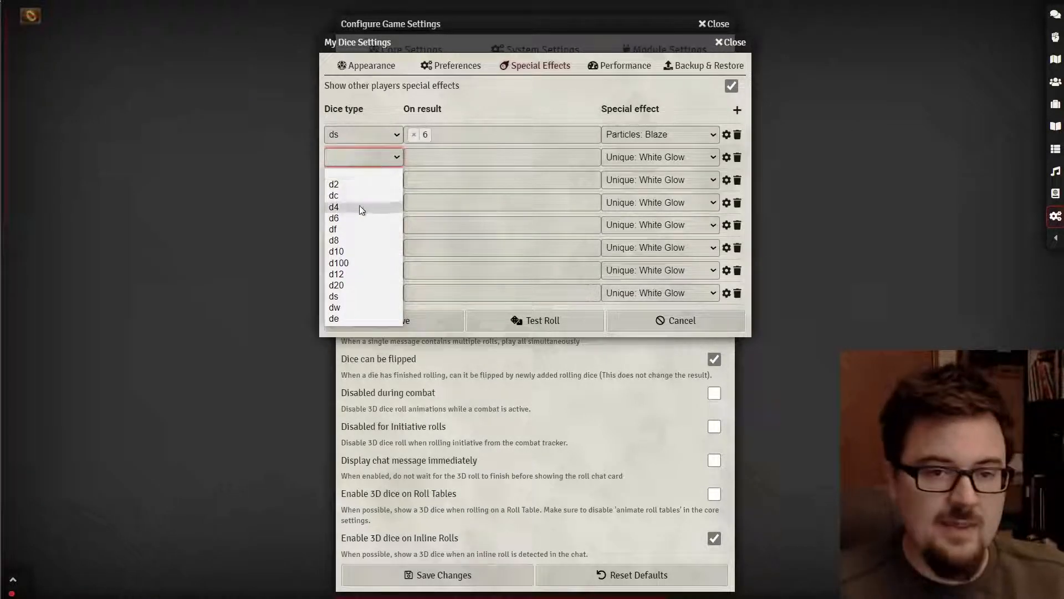
left_click(357, 307)
left_click(462, 164)
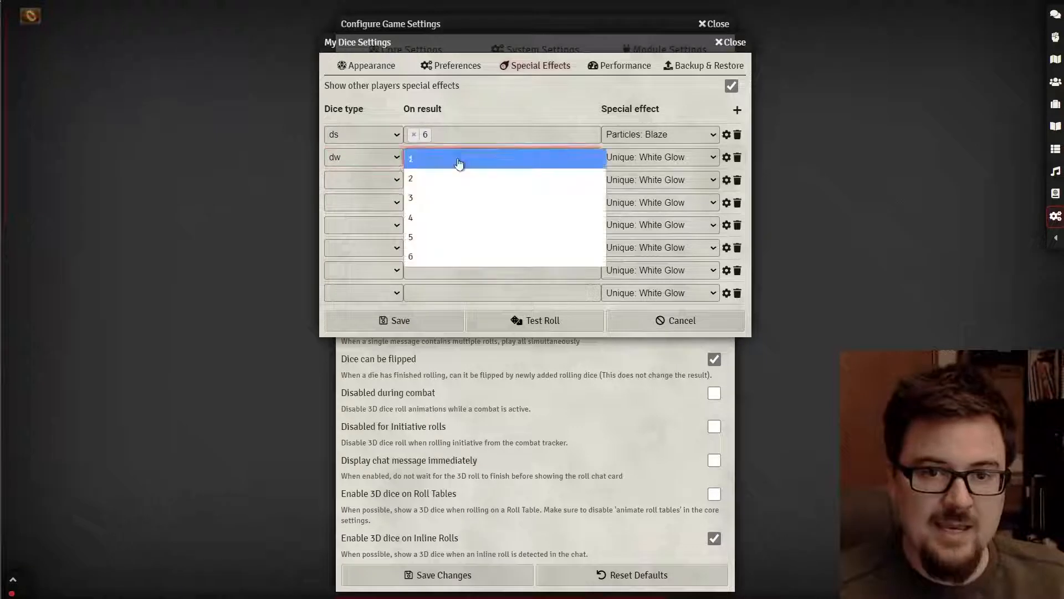
left_click(433, 241)
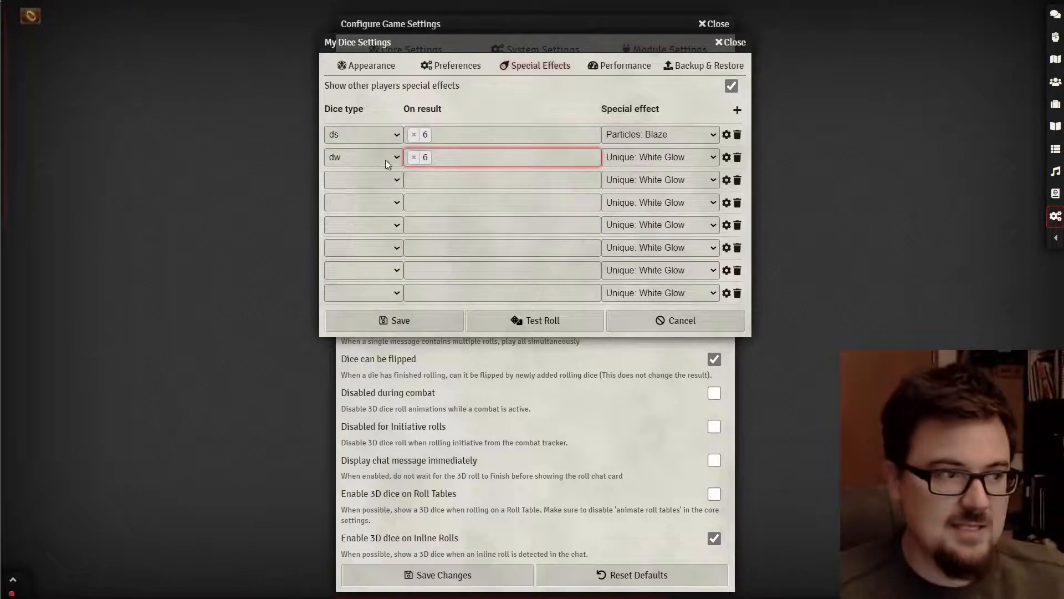
left_click(675, 150)
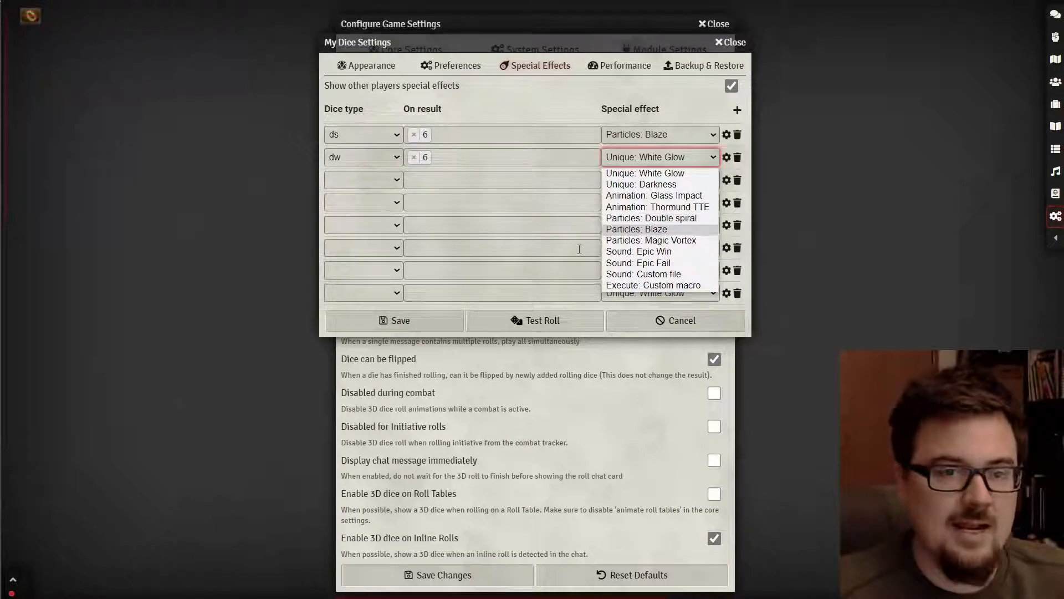
left_click(661, 230)
left_click(380, 181)
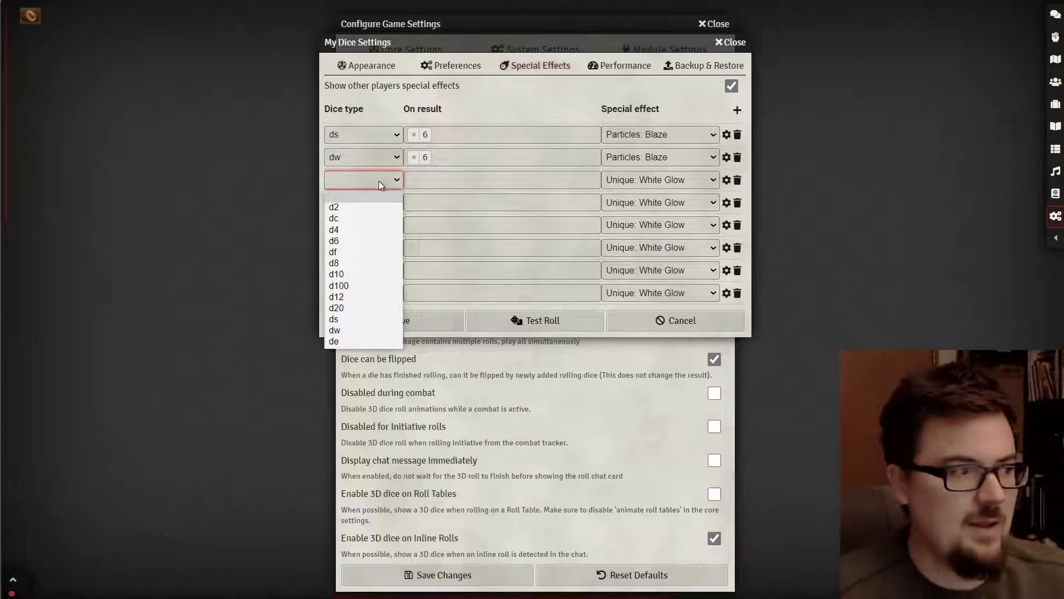
- Set rules three and four to the df die, triggering on results 11 and 12
left_click(369, 252)
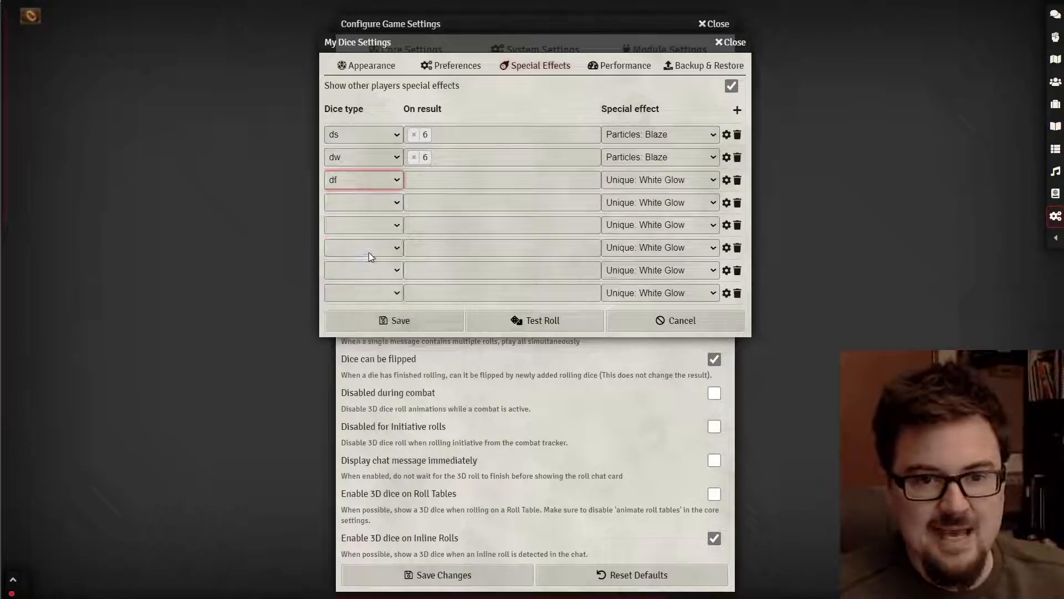
left_click(452, 187)
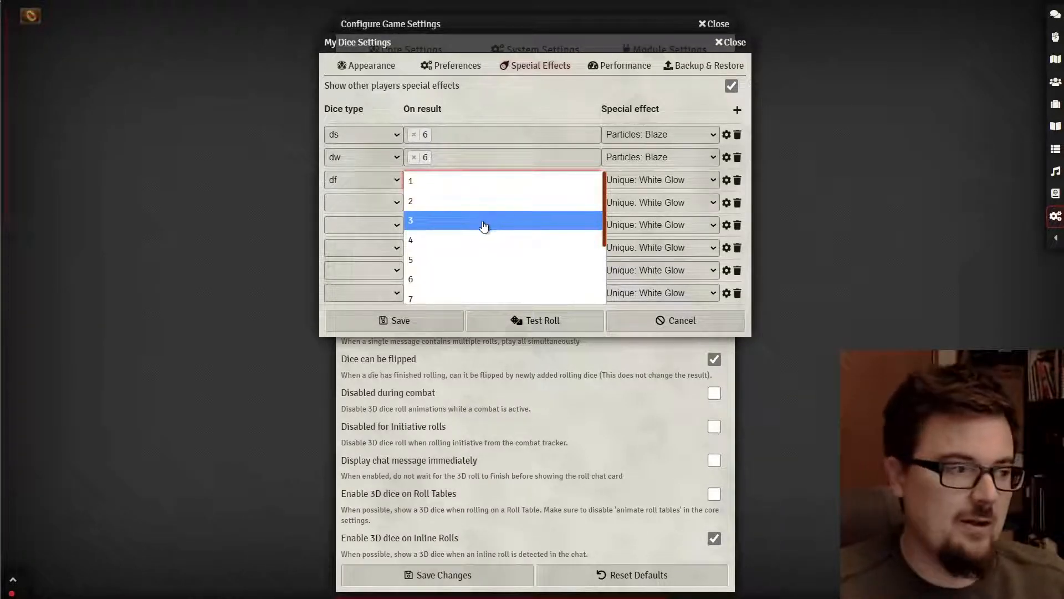
scroll(484, 225, "down", 3)
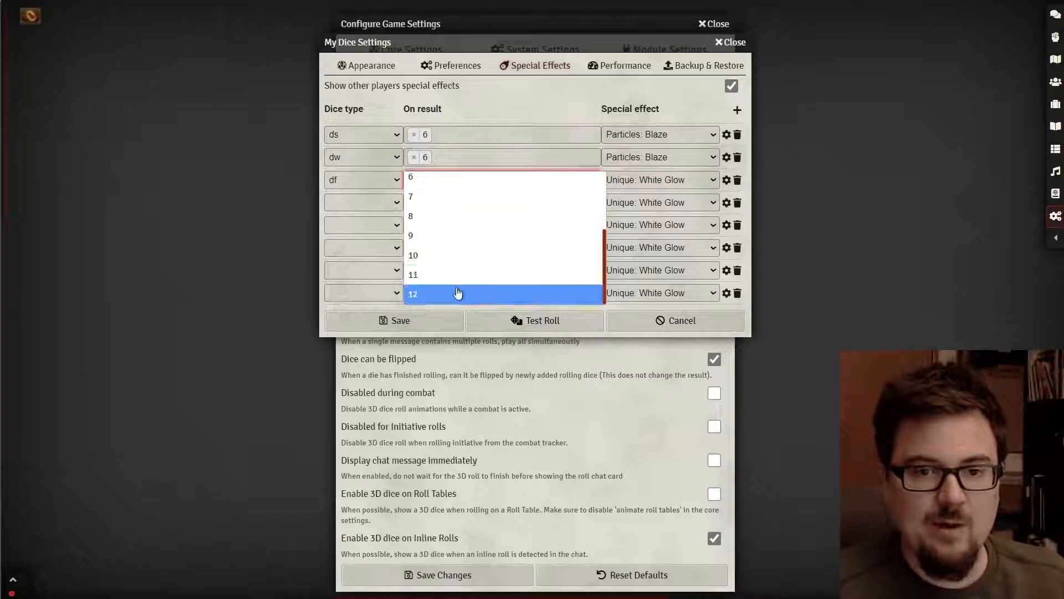
left_click(458, 275)
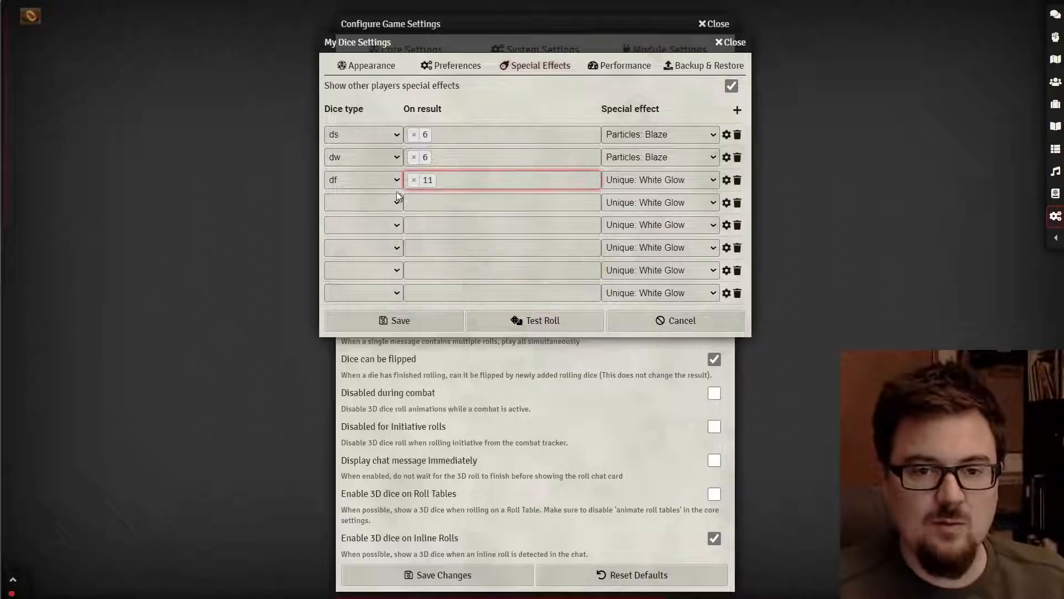
left_click(397, 201)
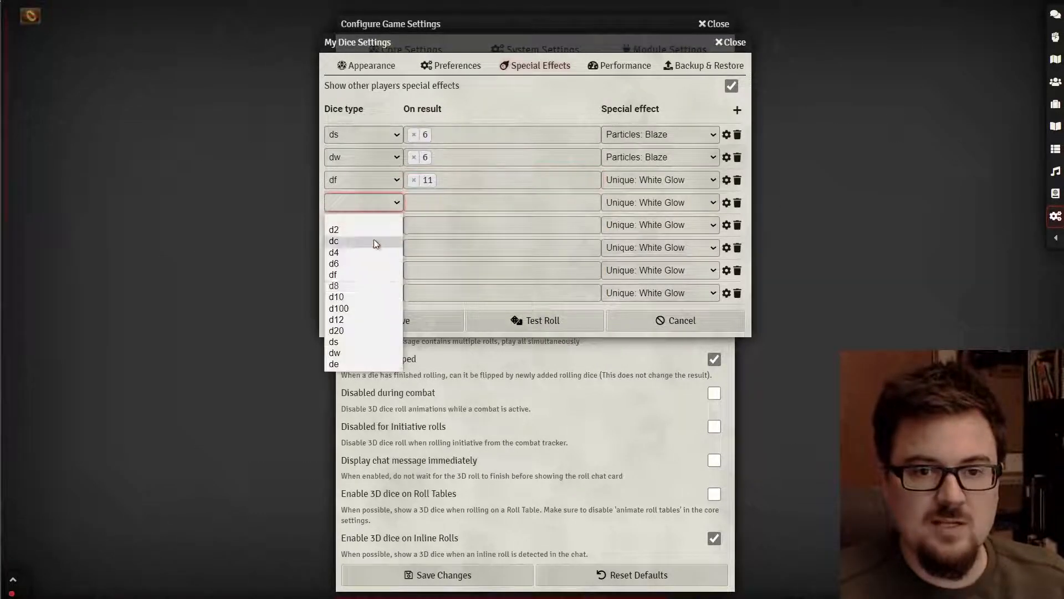
left_click(356, 276)
left_click(475, 205)
scroll(463, 263, "down", 3)
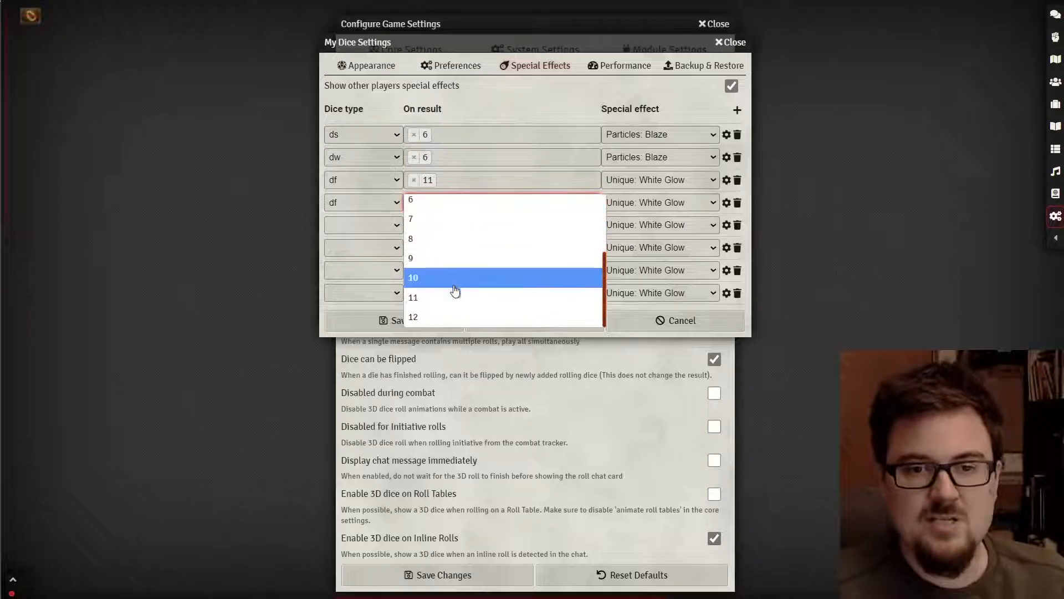
left_click(452, 318)
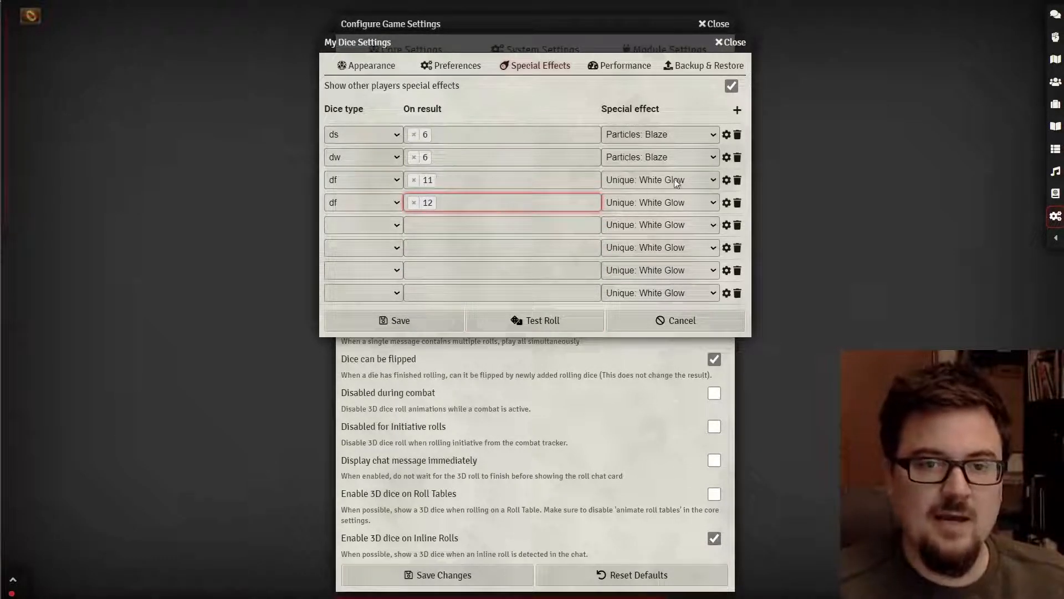
- Give the df 11 rule Particles: Magic Vortex and the df 12 rule Particles: Double spiral
left_click(637, 181)
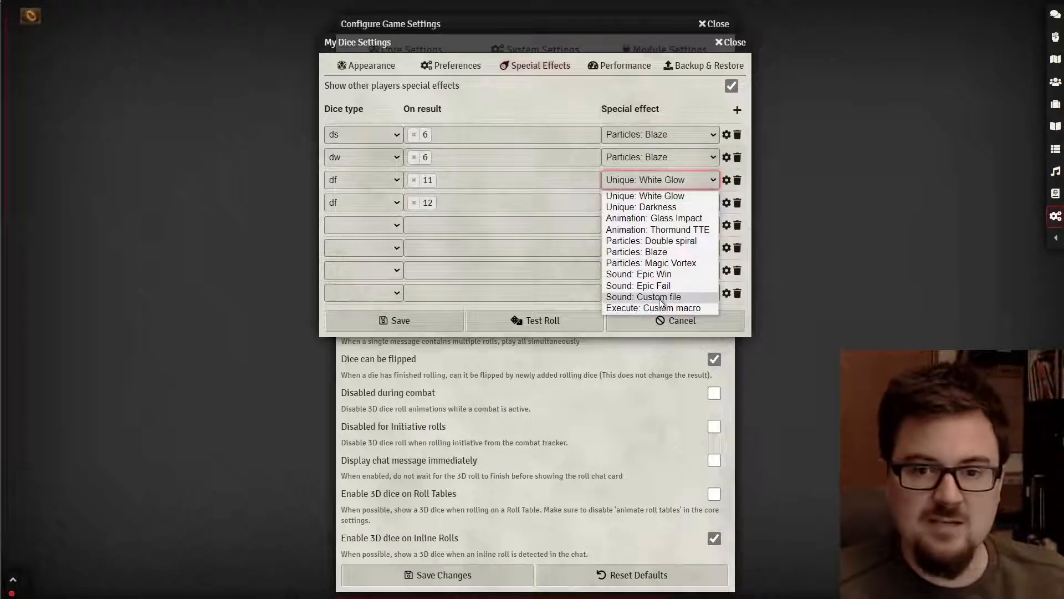
left_click(660, 263)
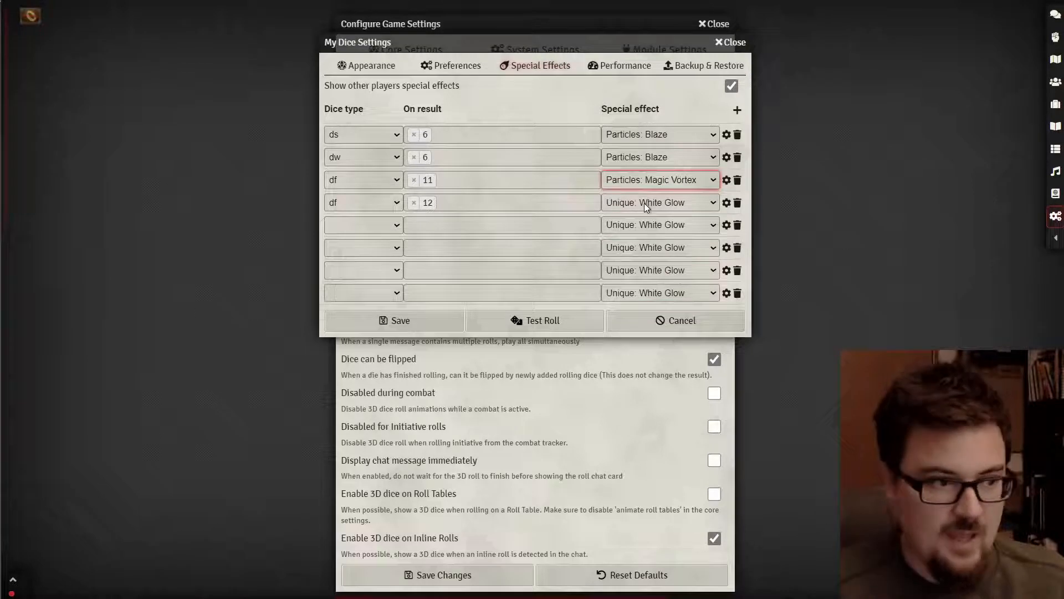
left_click(643, 203)
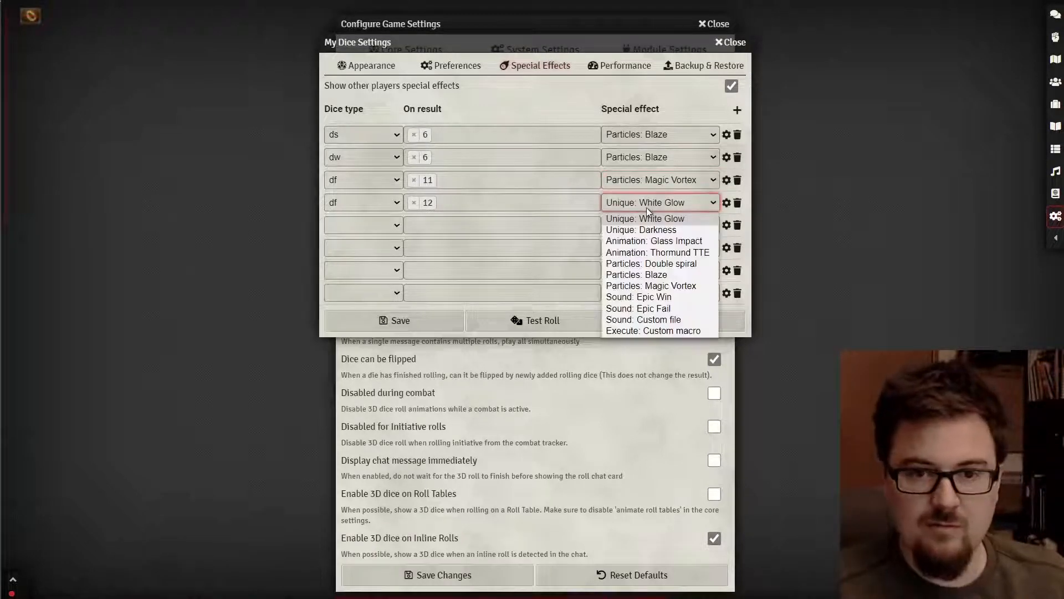
left_click(676, 264)
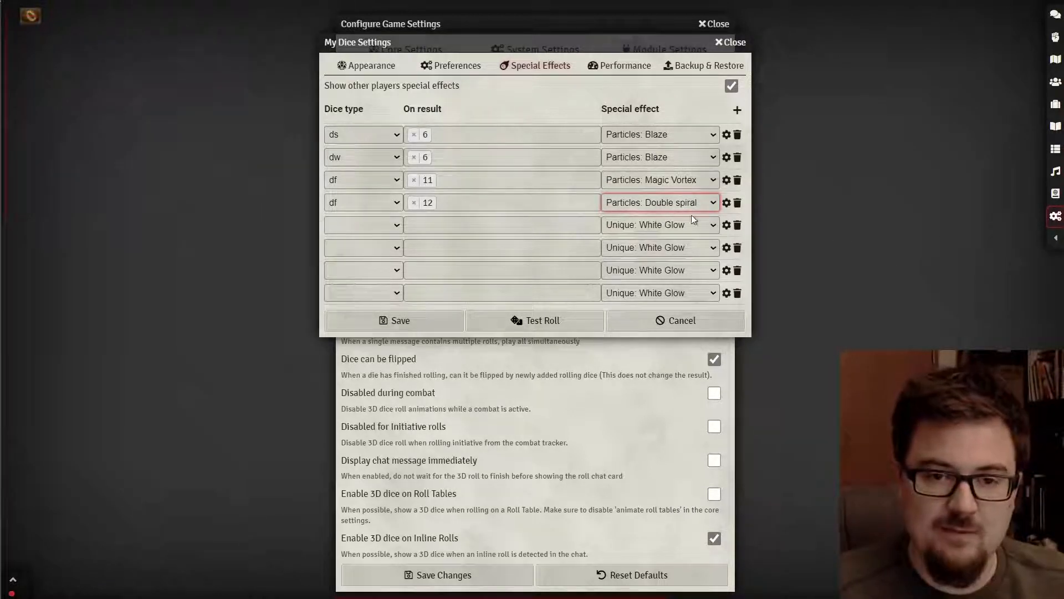
- Set rules five and six to the de die, triggering on results 11 and 12
left_click(387, 228)
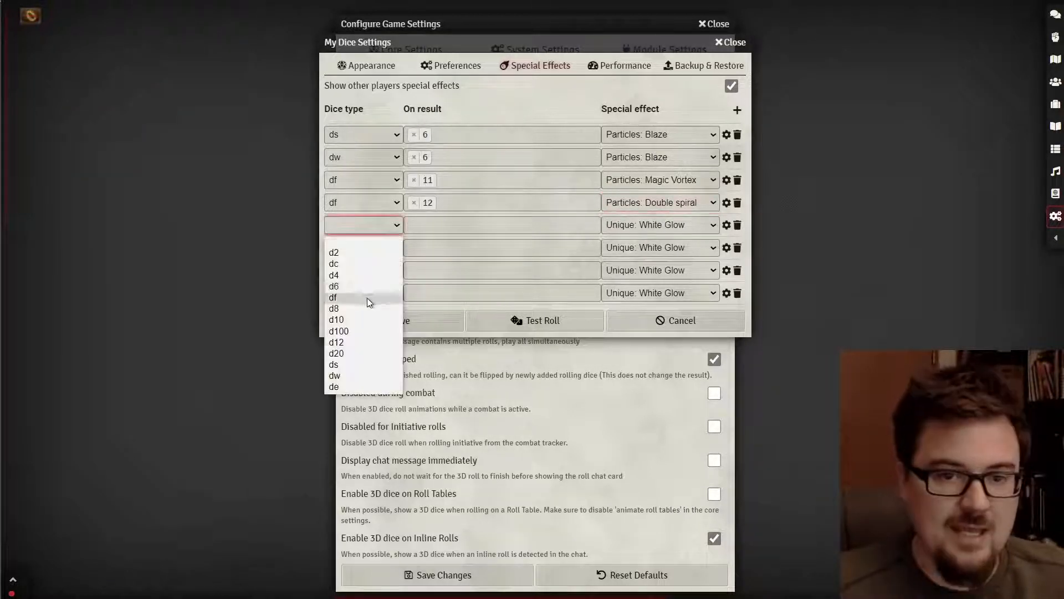
left_click(349, 385)
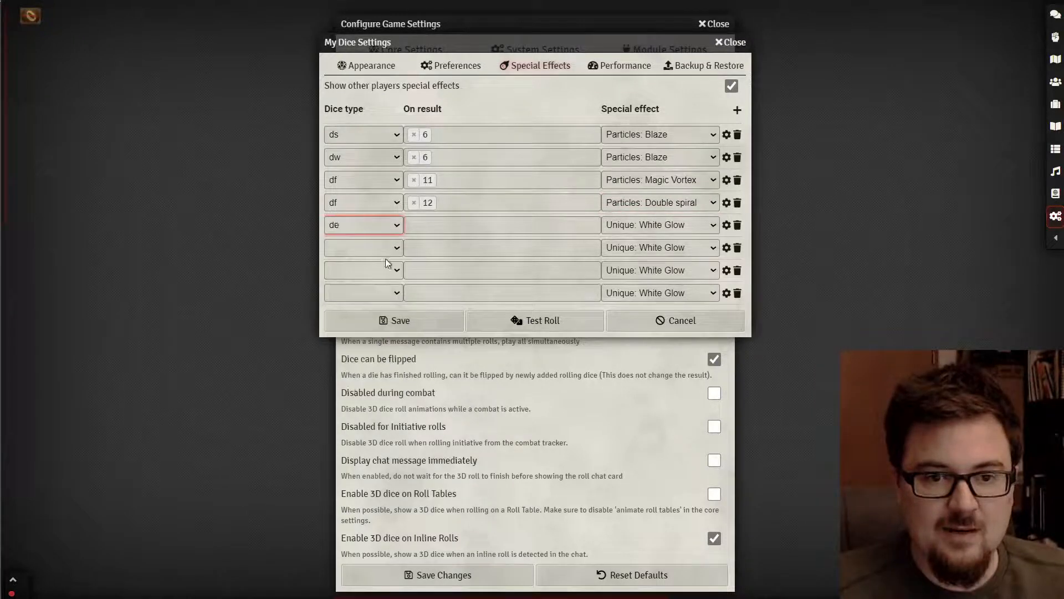
left_click(386, 248)
left_click(355, 408)
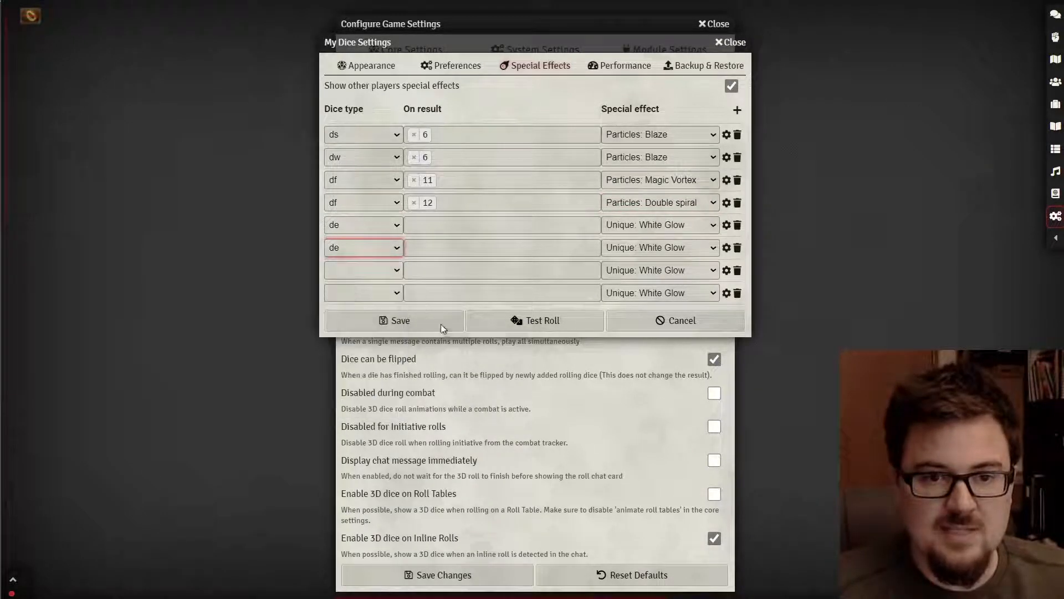
left_click(470, 225)
scroll(467, 288, "down", 3)
left_click(468, 316)
left_click(454, 253)
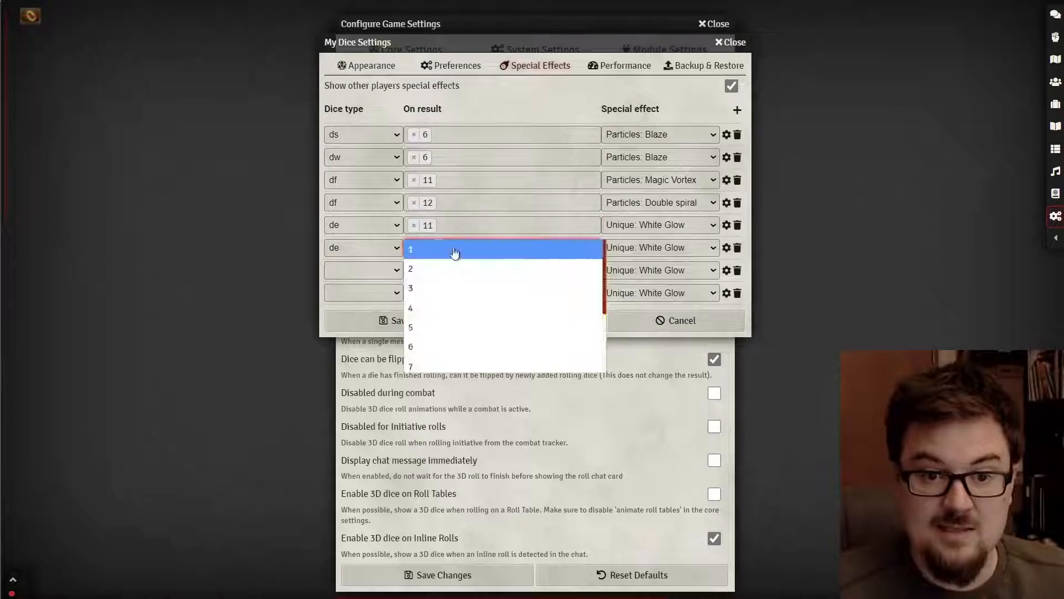
scroll(455, 253, "down", 3)
left_click(448, 336)
- Give the de 11 rule Particles: Magic Vortex and the de 12 rule Particles: Double spiral
left_click(684, 226)
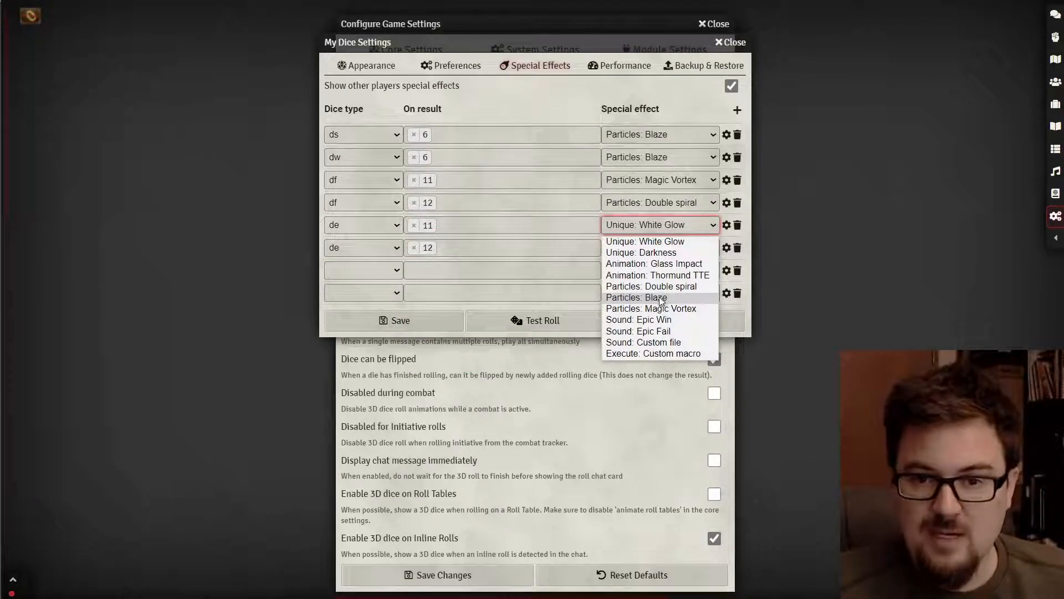
left_click(661, 308)
left_click(668, 247)
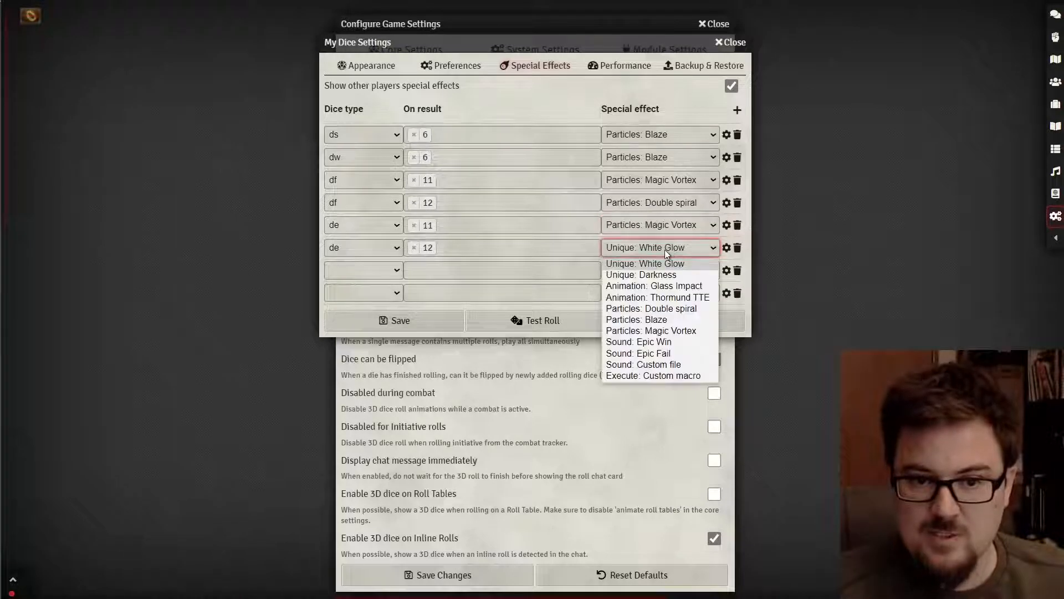
left_click(654, 308)
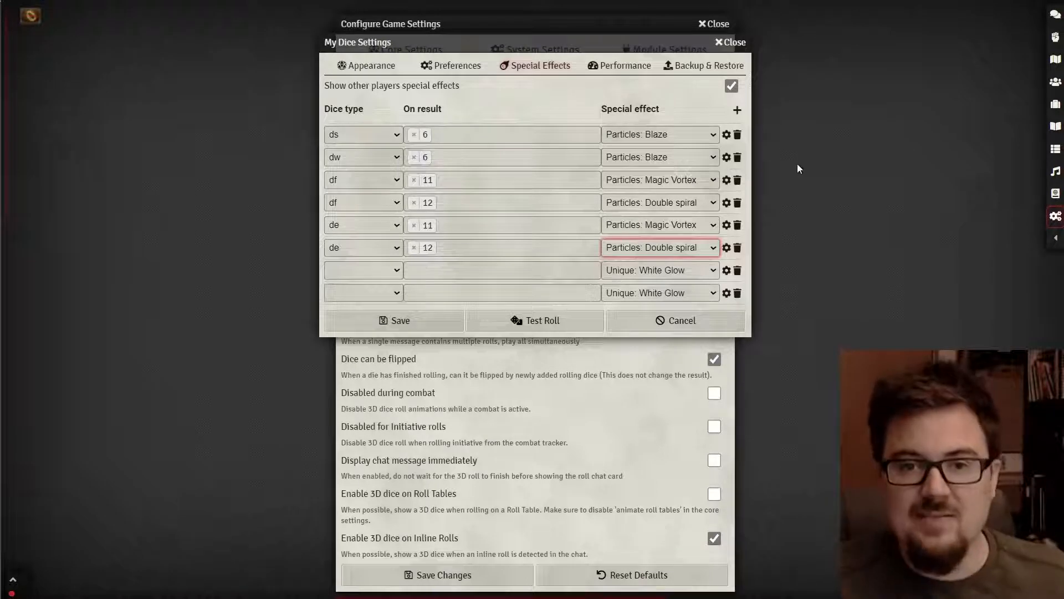
- Try adding 8, 7 and 6 to the de 11 rule's results, then remove them, leaving only 11
left_click(463, 229)
left_click(463, 268)
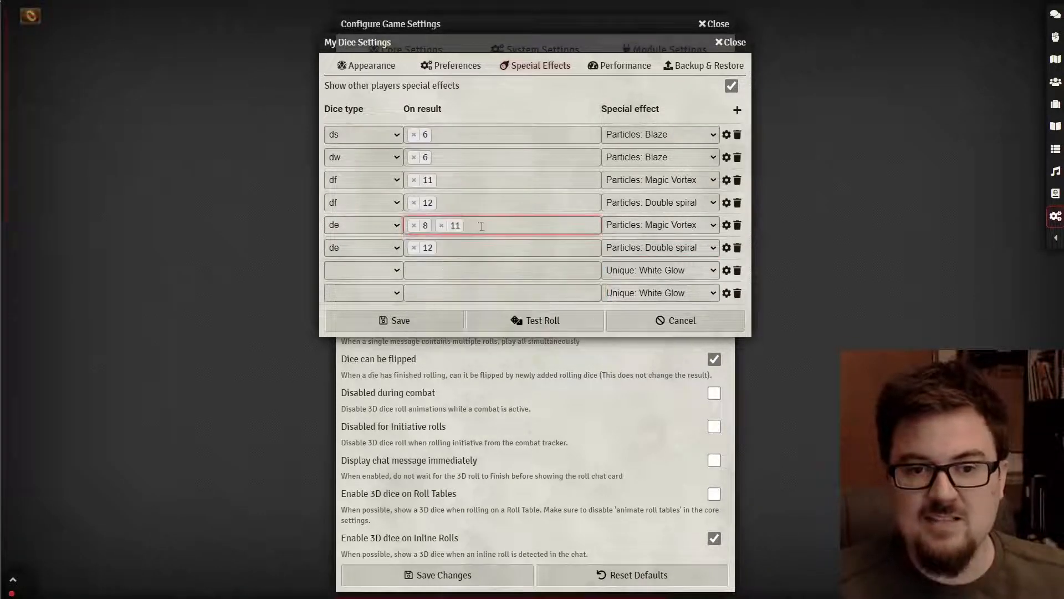
left_click(482, 226)
left_click(483, 246)
left_click(513, 223)
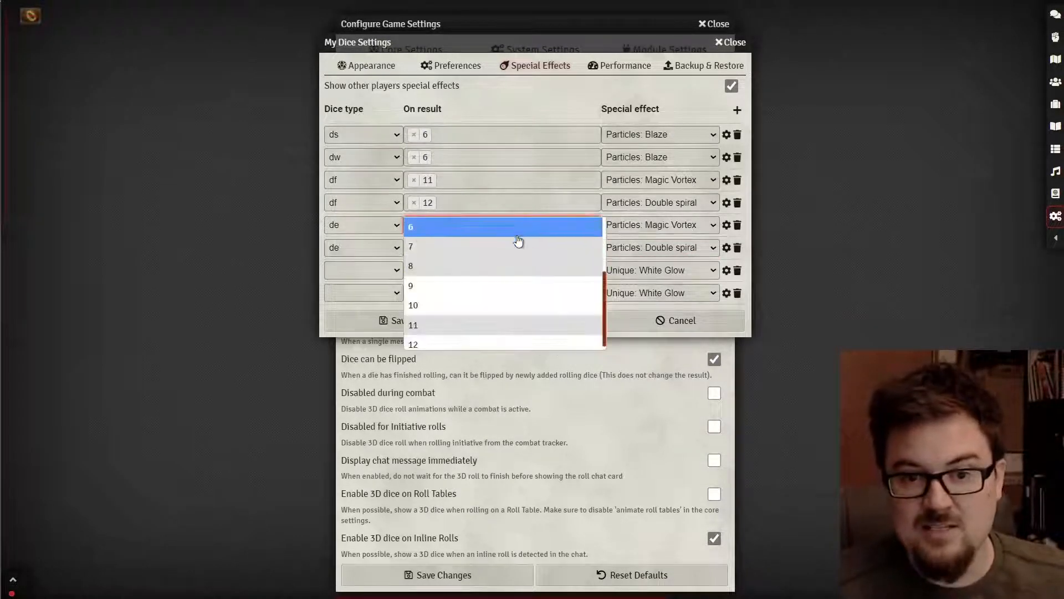
left_click(492, 218)
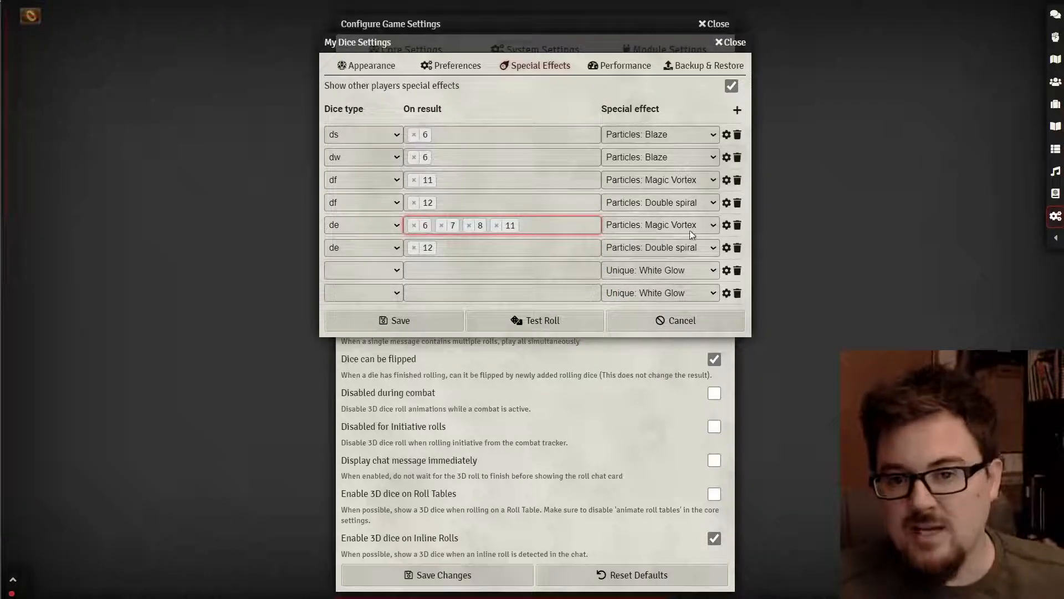
left_click(421, 226)
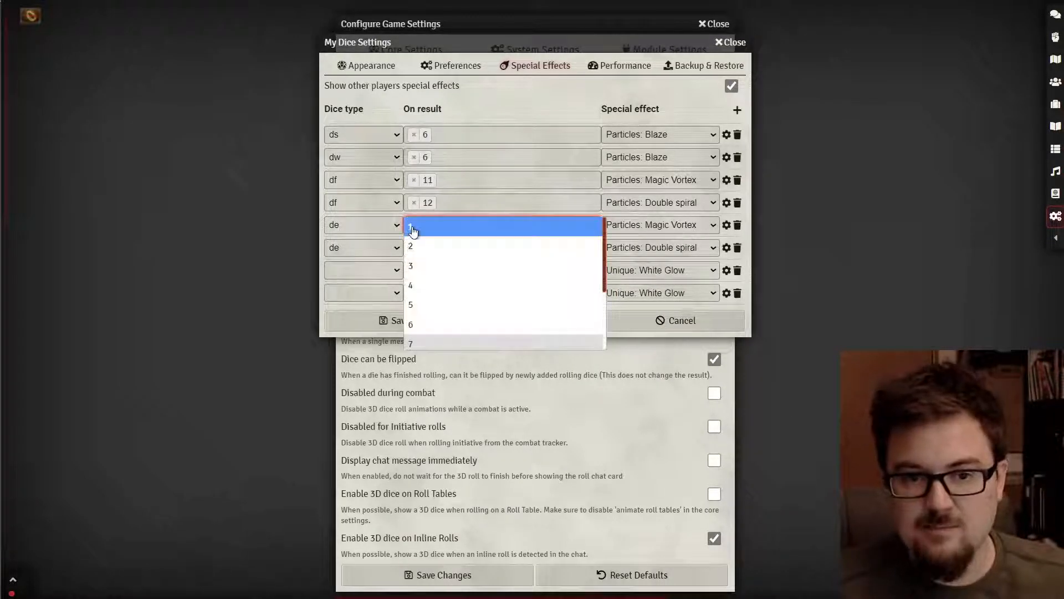
left_click(466, 181)
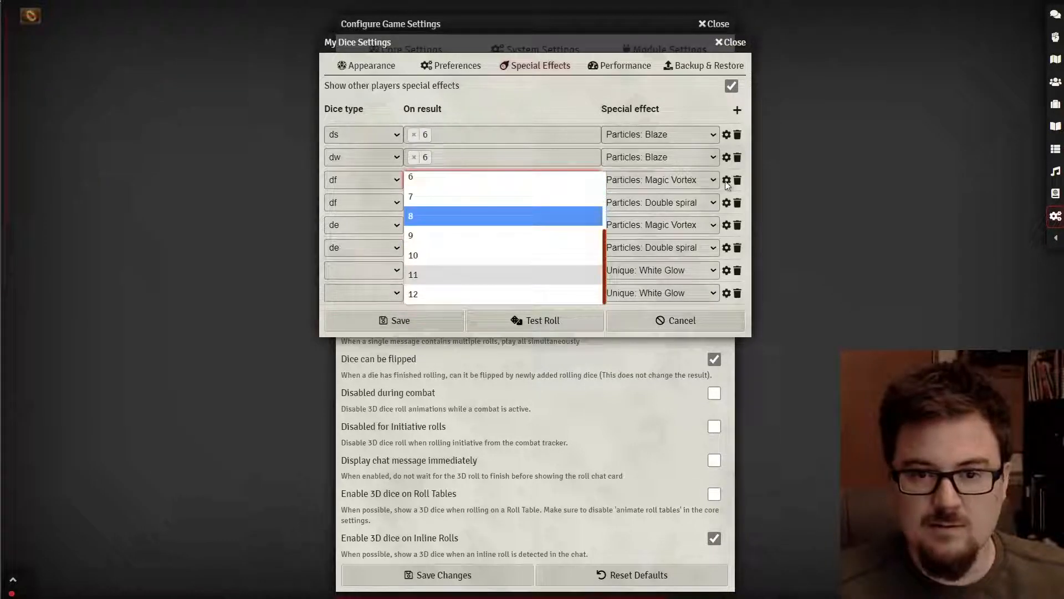
left_click(685, 108)
left_click(415, 226)
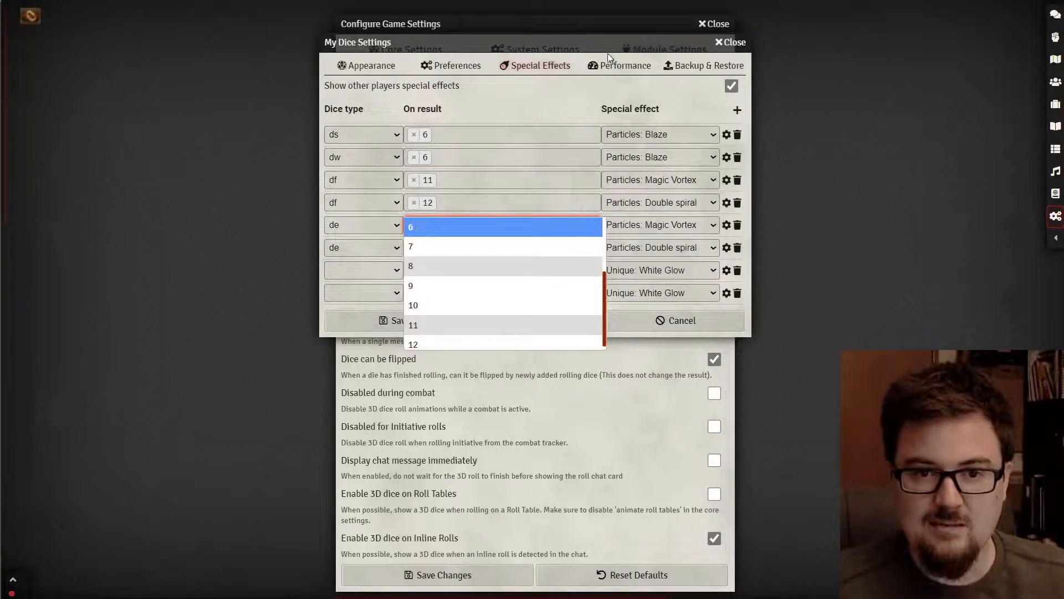
left_click(590, 94)
left_click(417, 225)
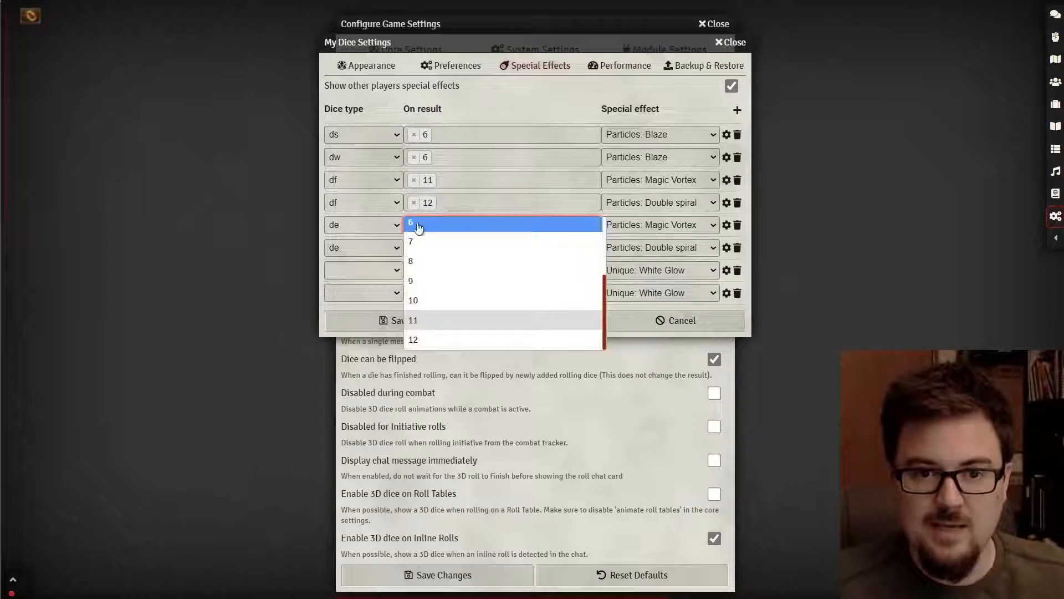
left_click(555, 96)
- Make rule seven a d6 rolling 6 that plays Particles: Blaze
left_click(386, 275)
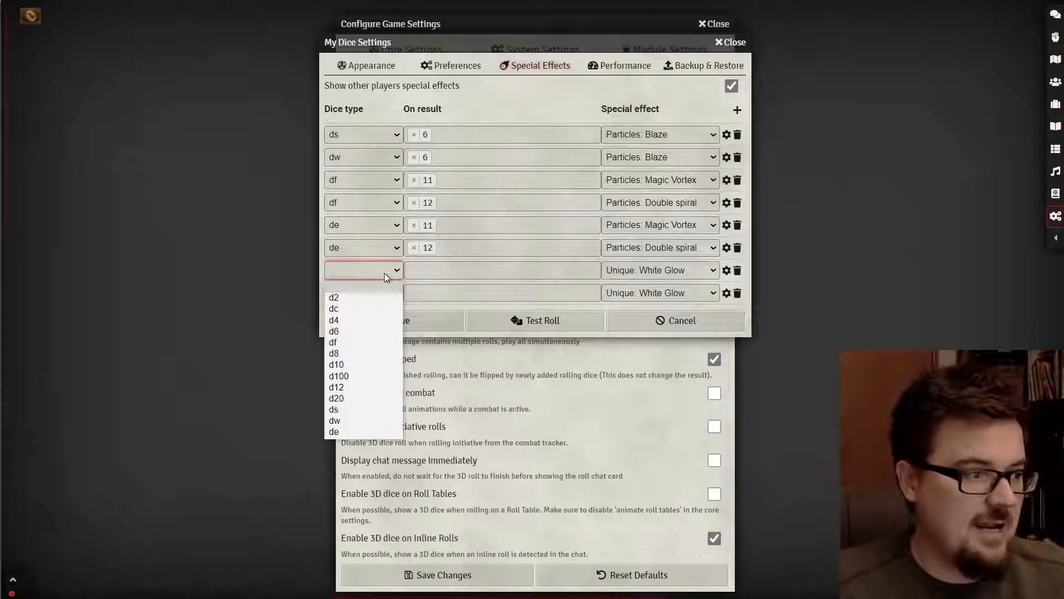
left_click(366, 331)
left_click(465, 273)
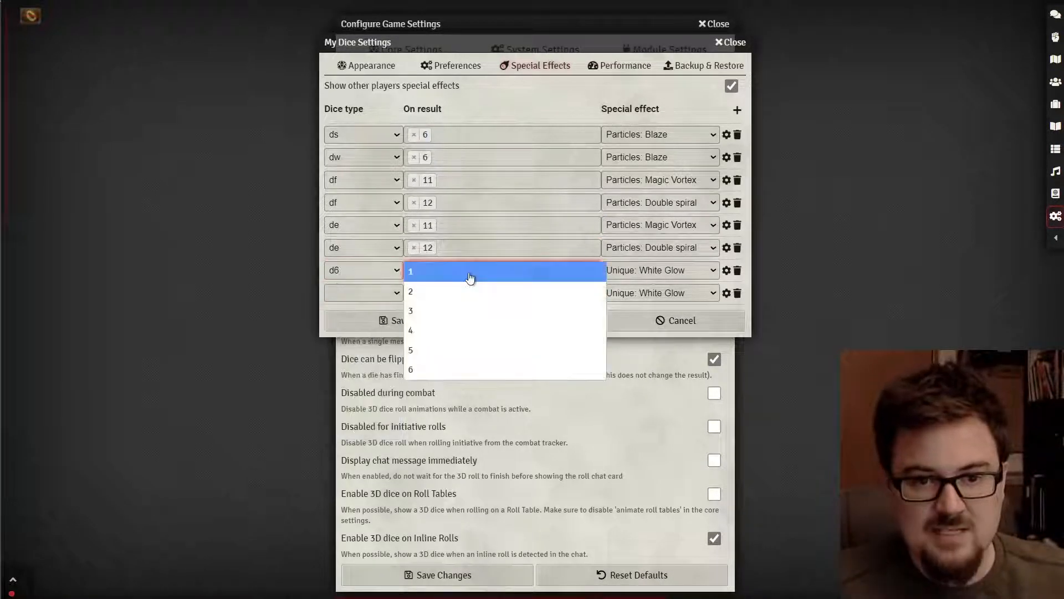
left_click(449, 365)
left_click(674, 271)
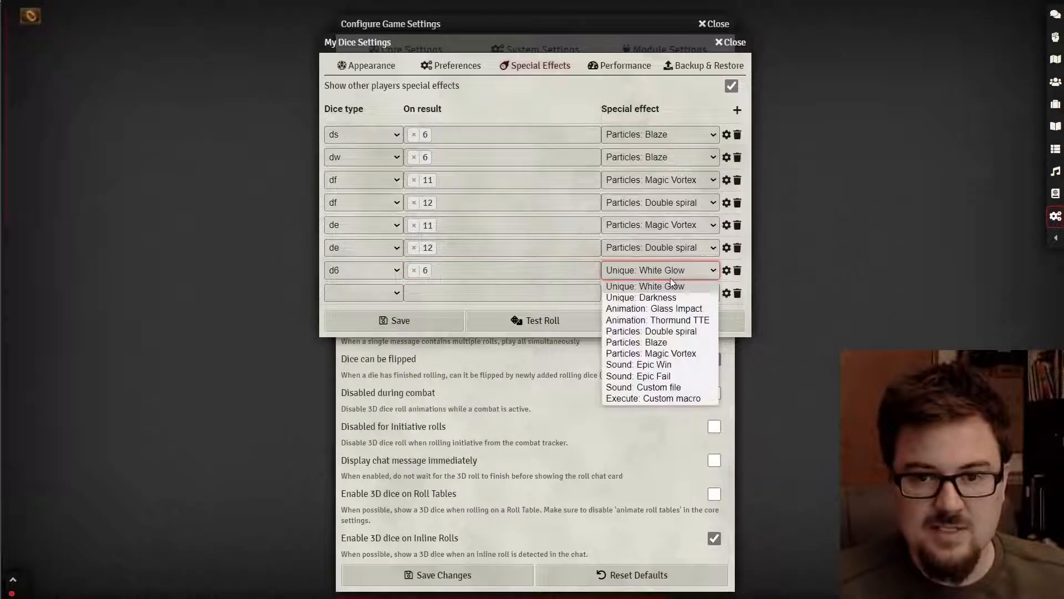
left_click(649, 343)
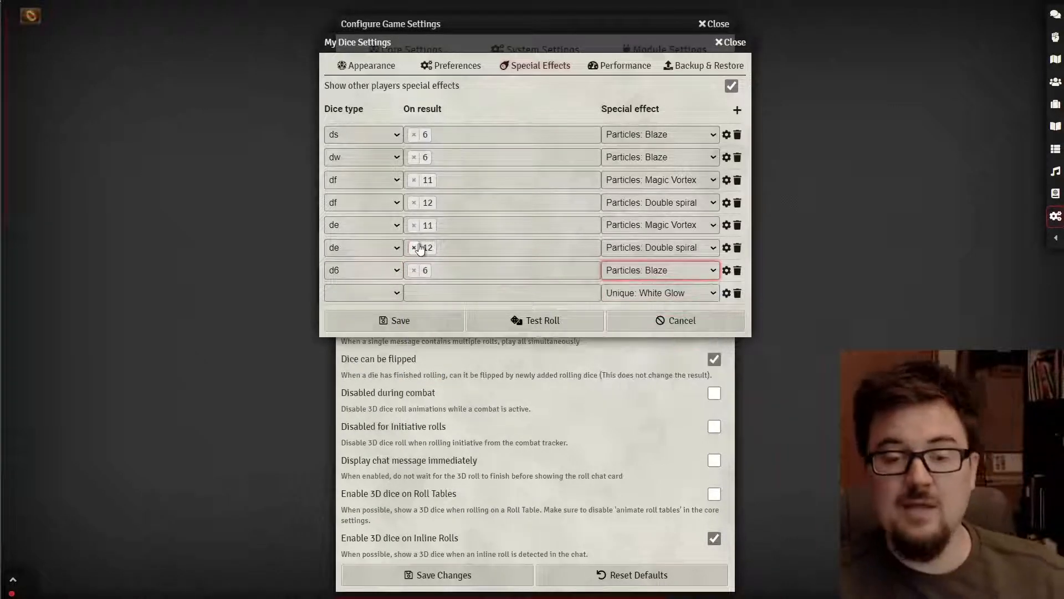
- Add a ninth row and set two d12 rules triggering on results 11 and 12
left_click(388, 294)
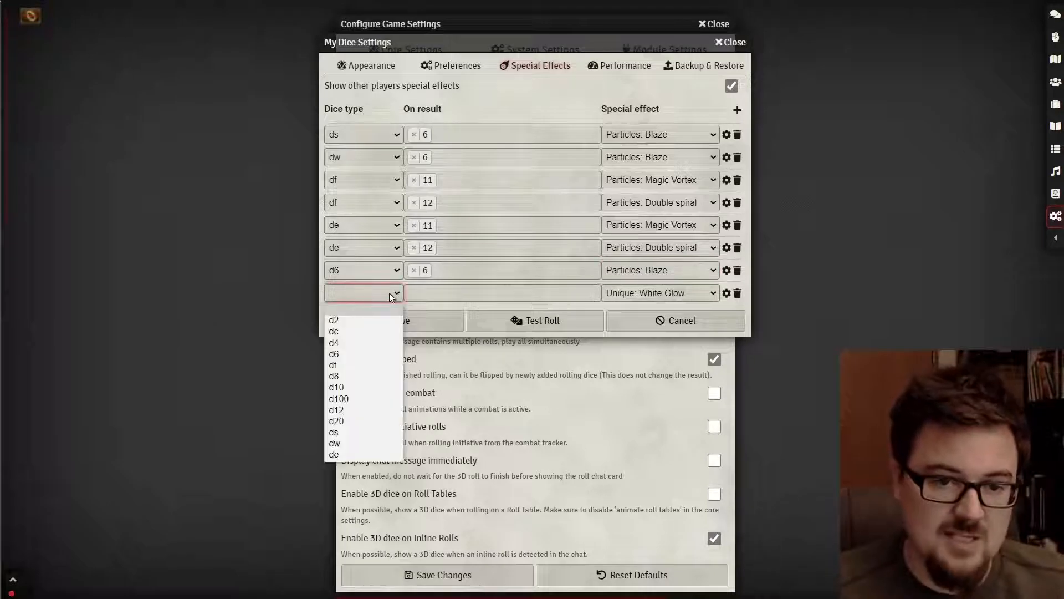
left_click(371, 408)
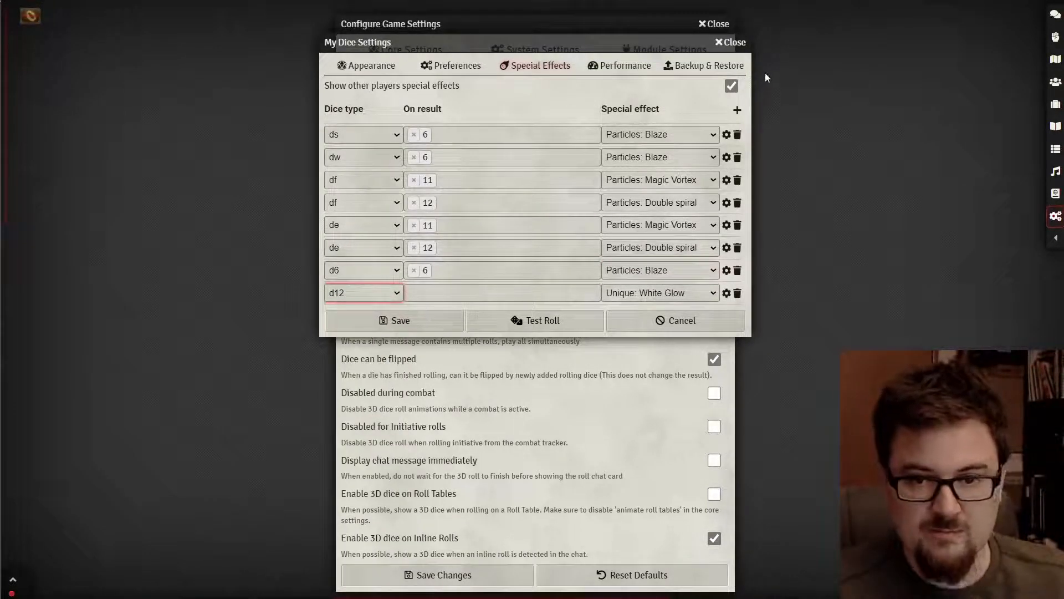
left_click(738, 109)
left_click(369, 316)
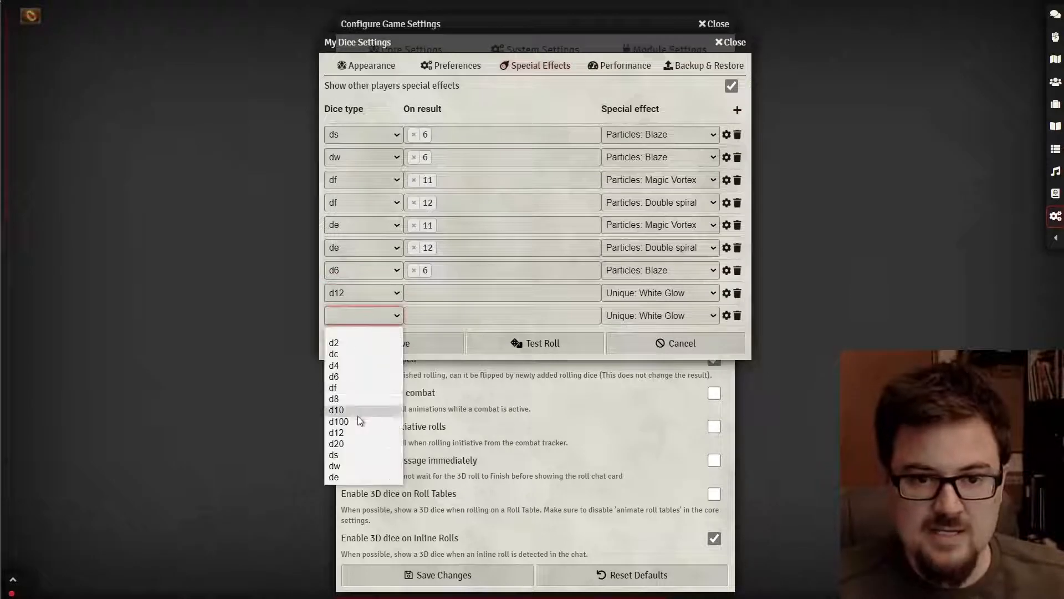
left_click(359, 429)
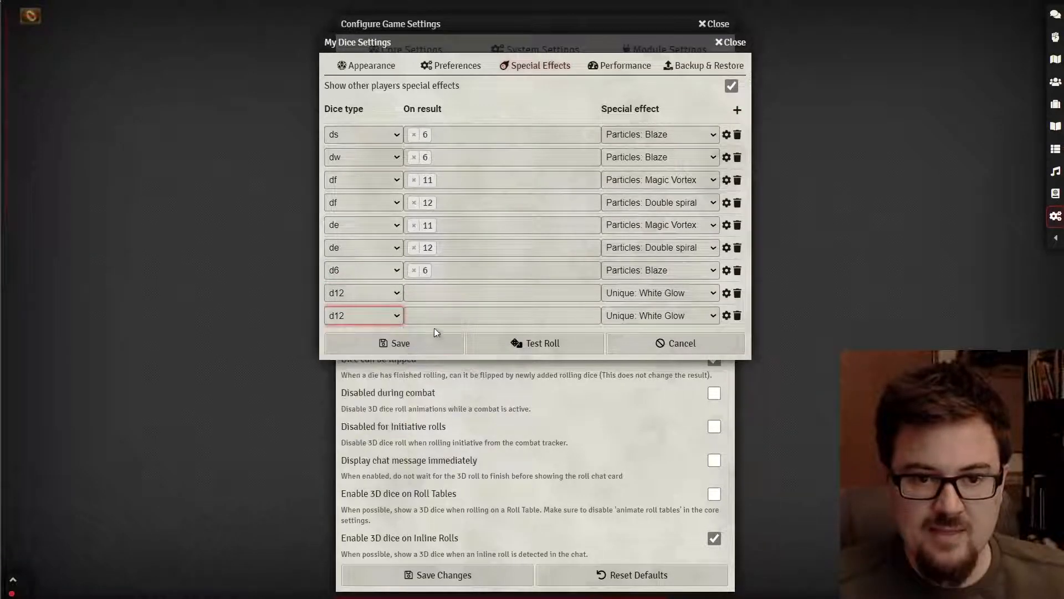
left_click(446, 314)
scroll(451, 396, "down", 2)
left_click(449, 398)
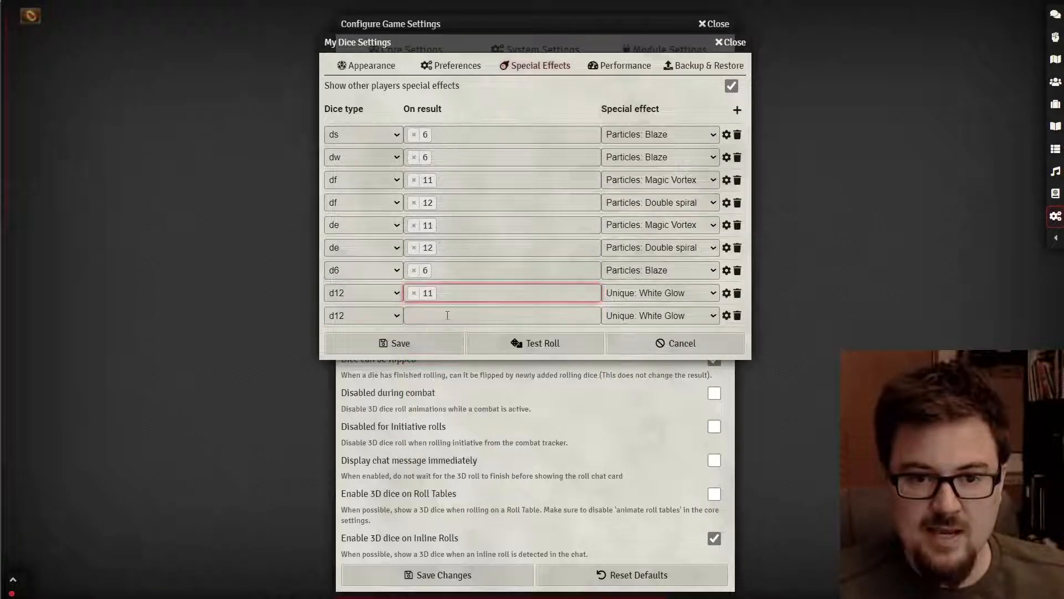
left_click(446, 317)
scroll(444, 411, "down", 2)
left_click(435, 430)
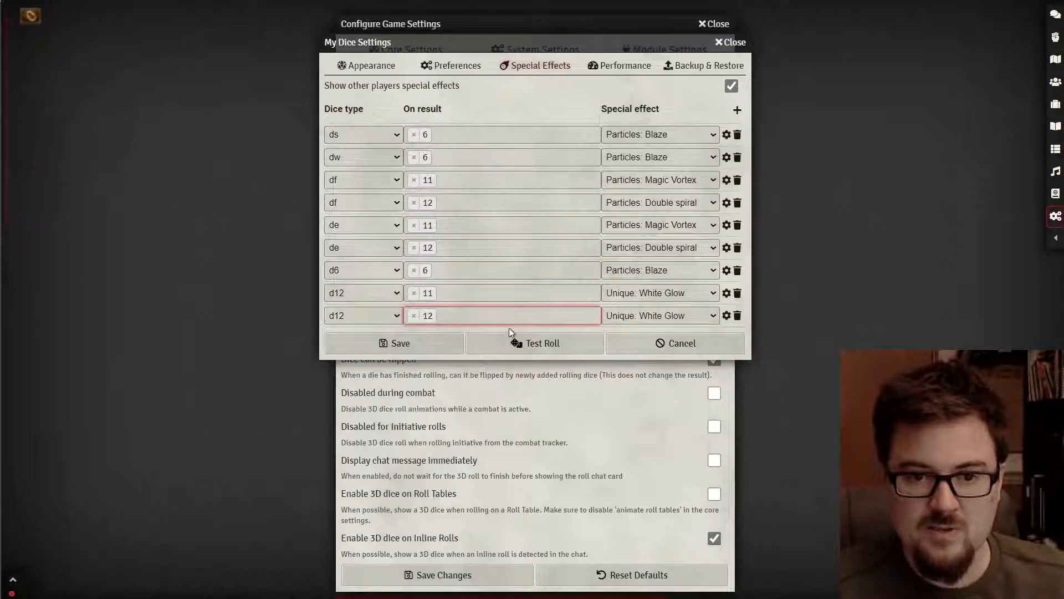
- Give the d12 11 rule Particles: Magic Vortex and the d12 12 rule Particles: Double spiral
left_click(665, 293)
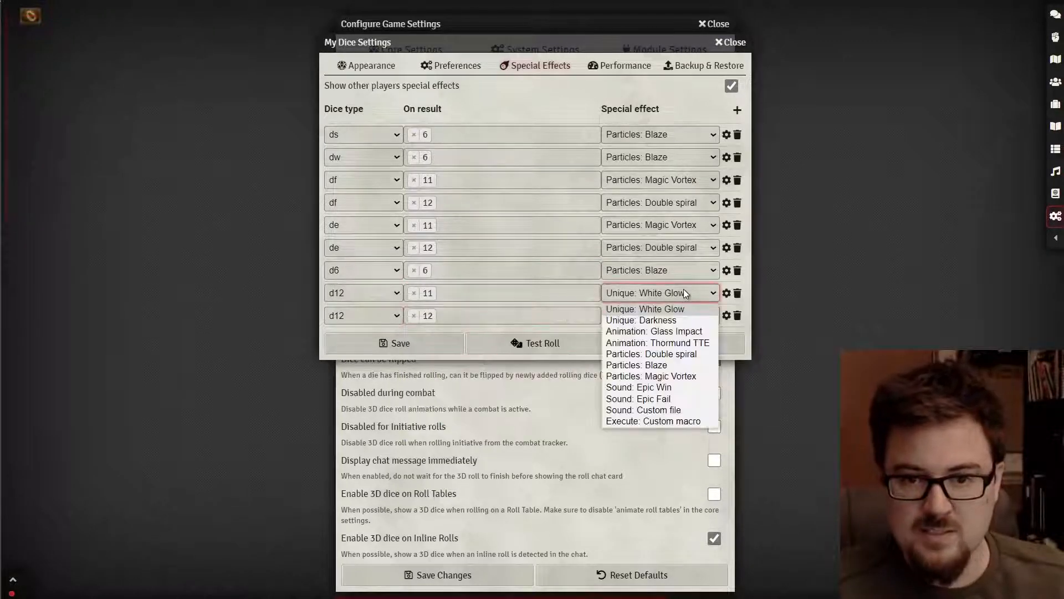
left_click(665, 376)
left_click(665, 317)
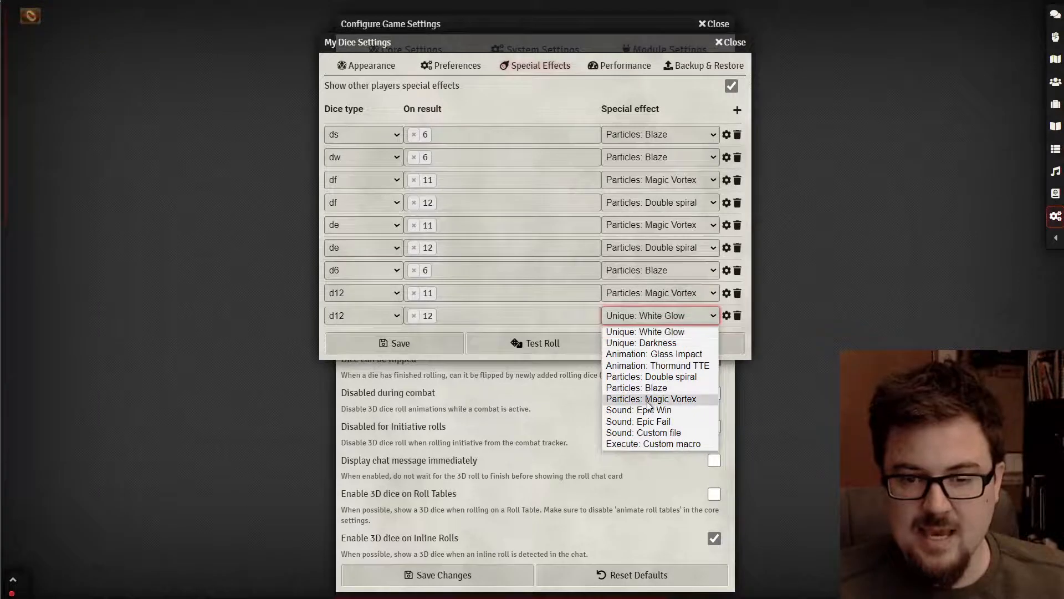
left_click(654, 378)
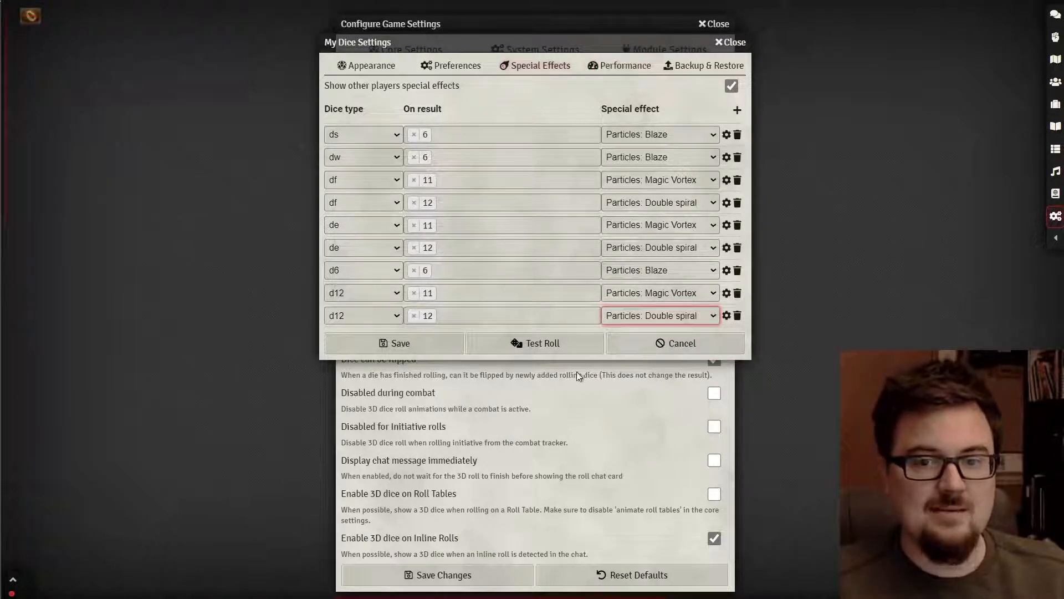
- Save the dice special-effect rules and reopen them on the Special Effects list
left_click(416, 339)
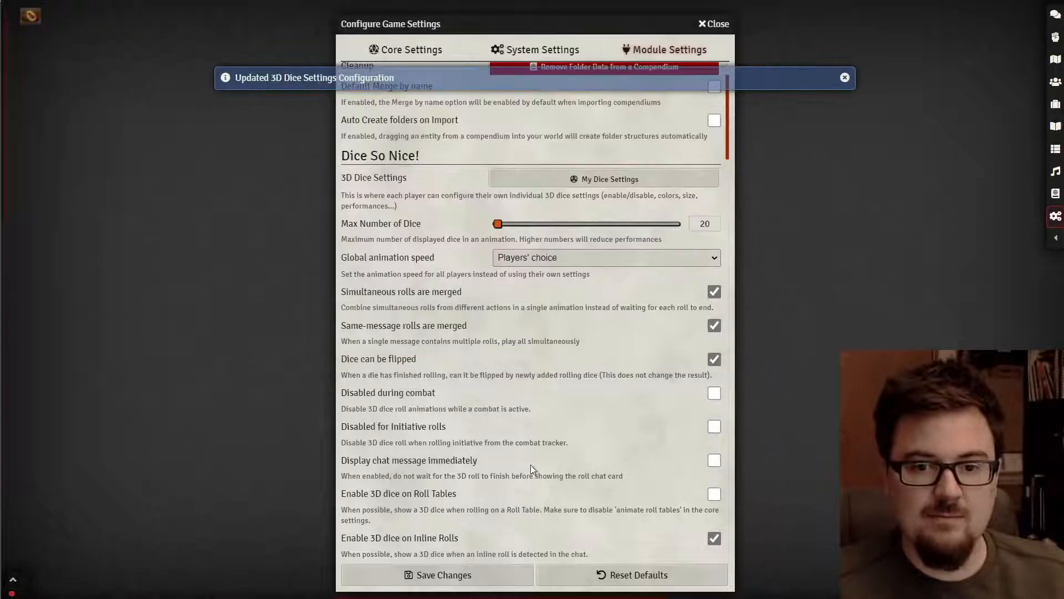
left_click(606, 181)
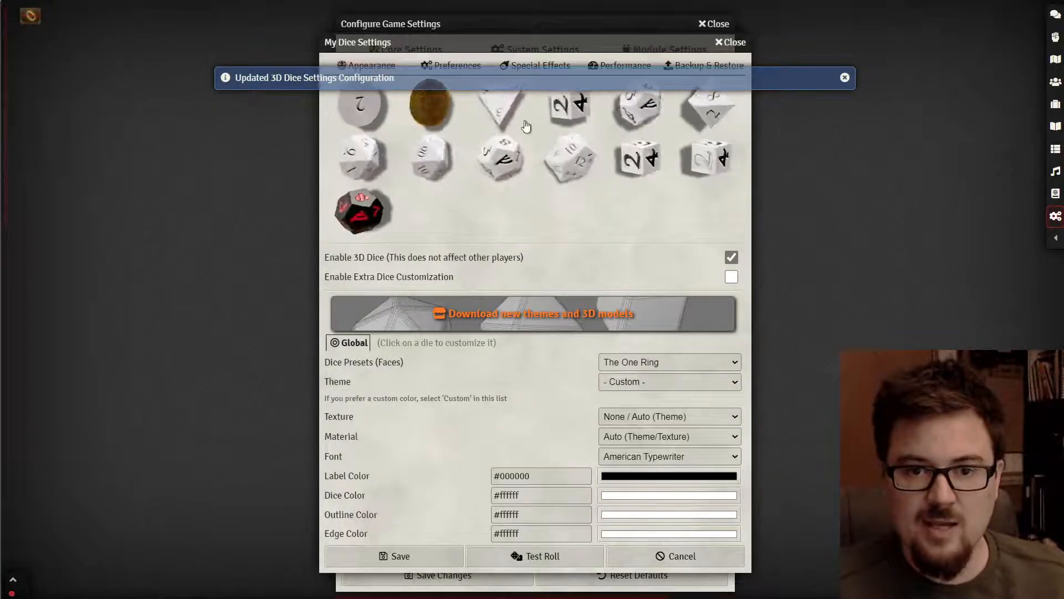
left_click(544, 68)
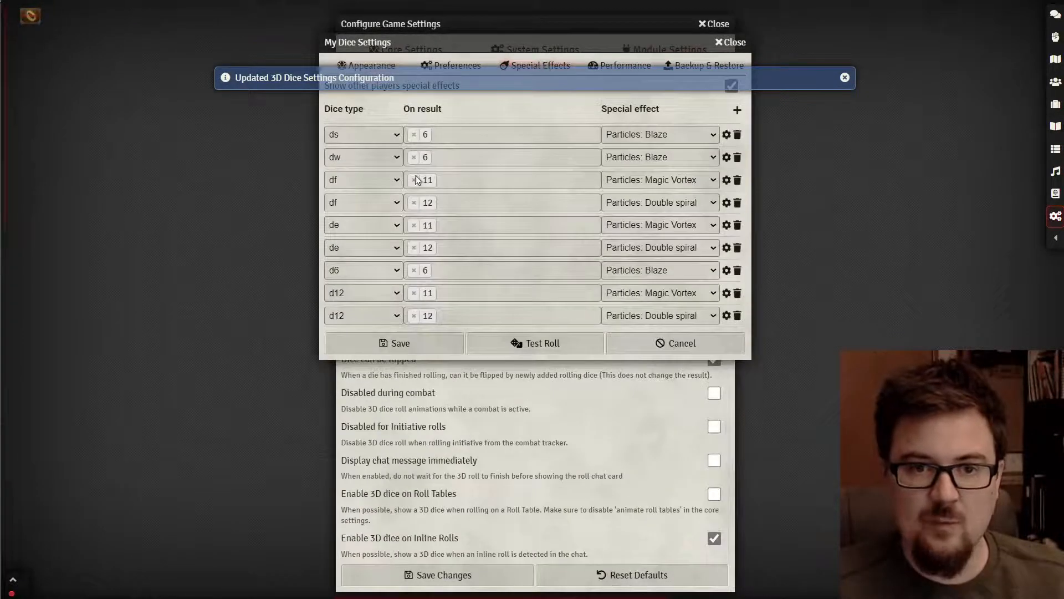
- Run three test rolls of the white 3D dice to preview the per-die effects
left_click(533, 350)
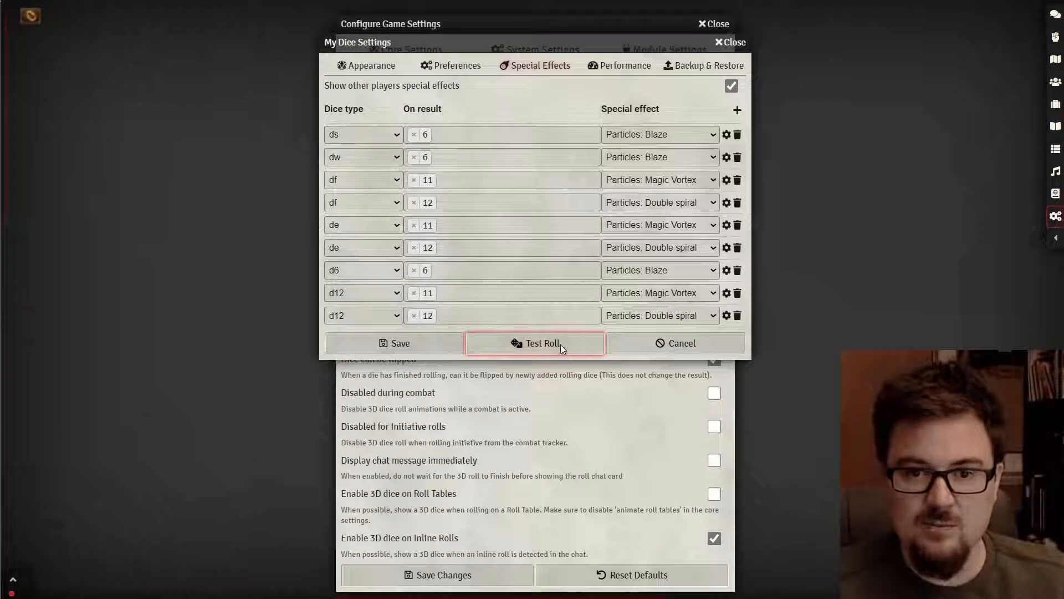
left_click(544, 338)
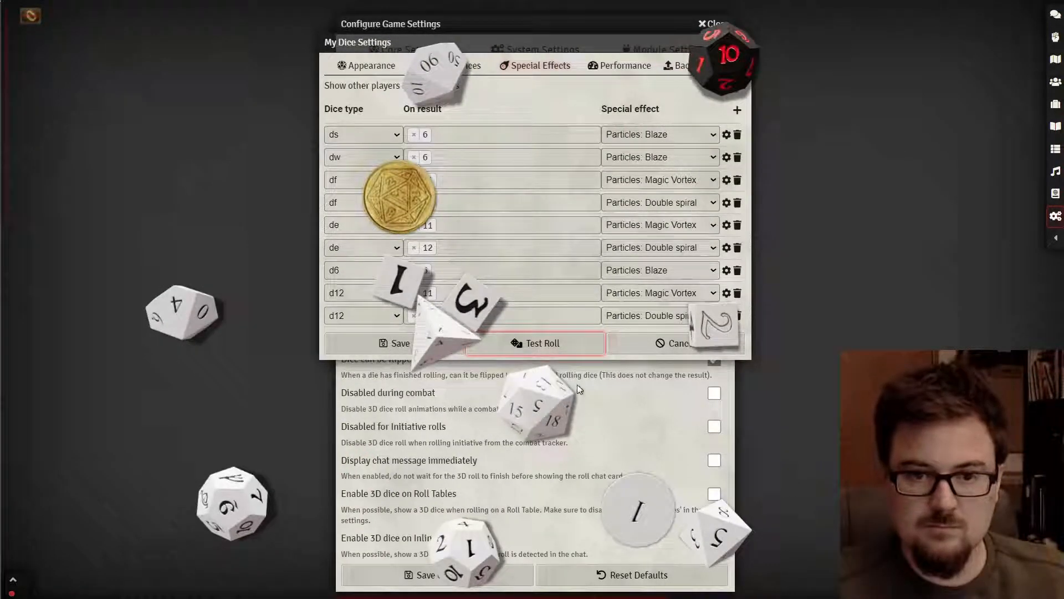
left_click(571, 344)
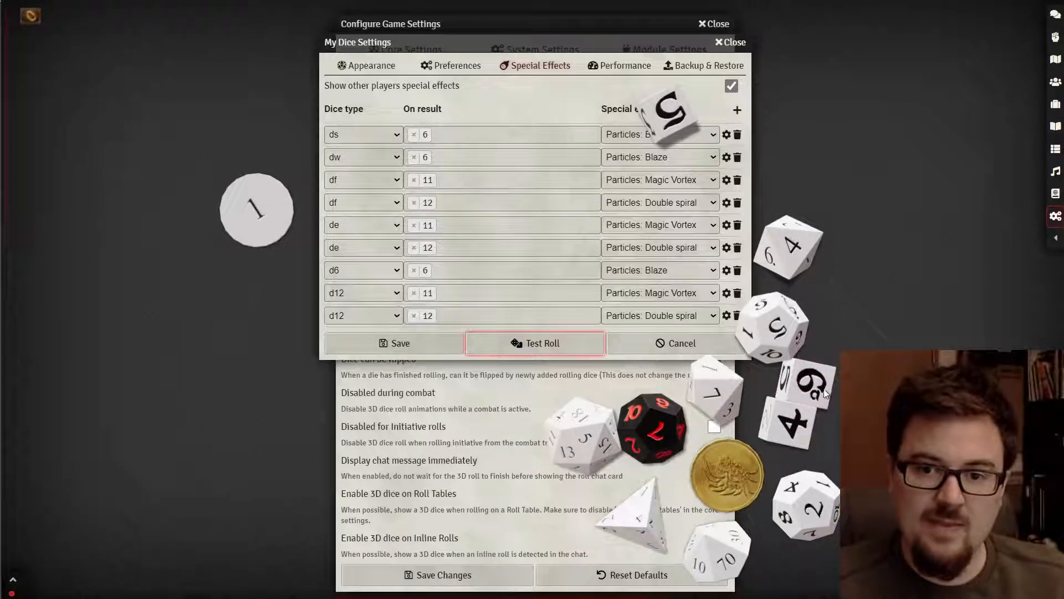
- Cancel the dice settings, save and close game settings, then reopen Configure Game Settings
left_click(652, 341)
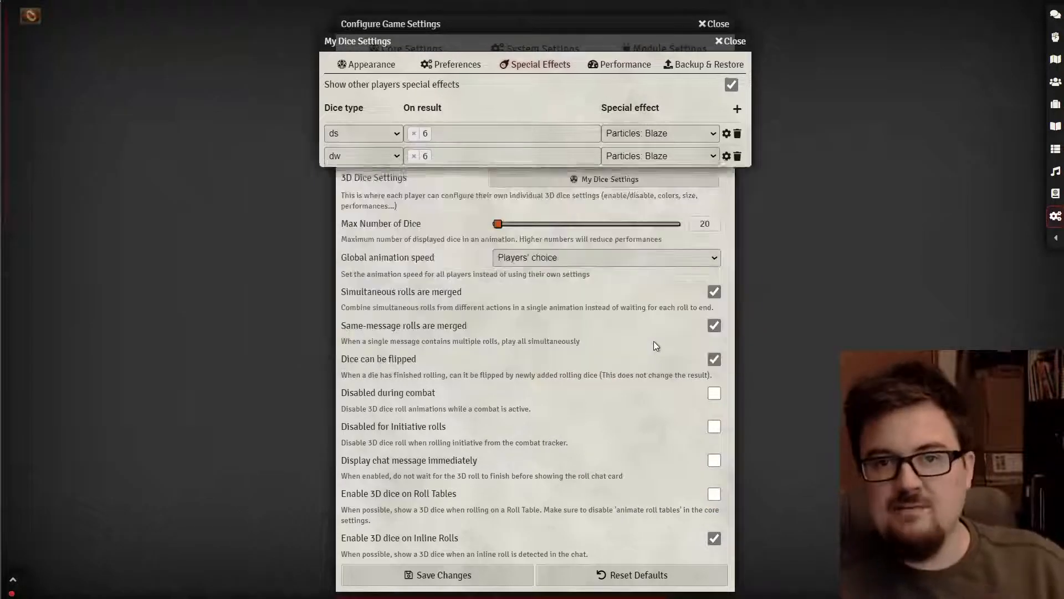
left_click(482, 571)
left_click(617, 90)
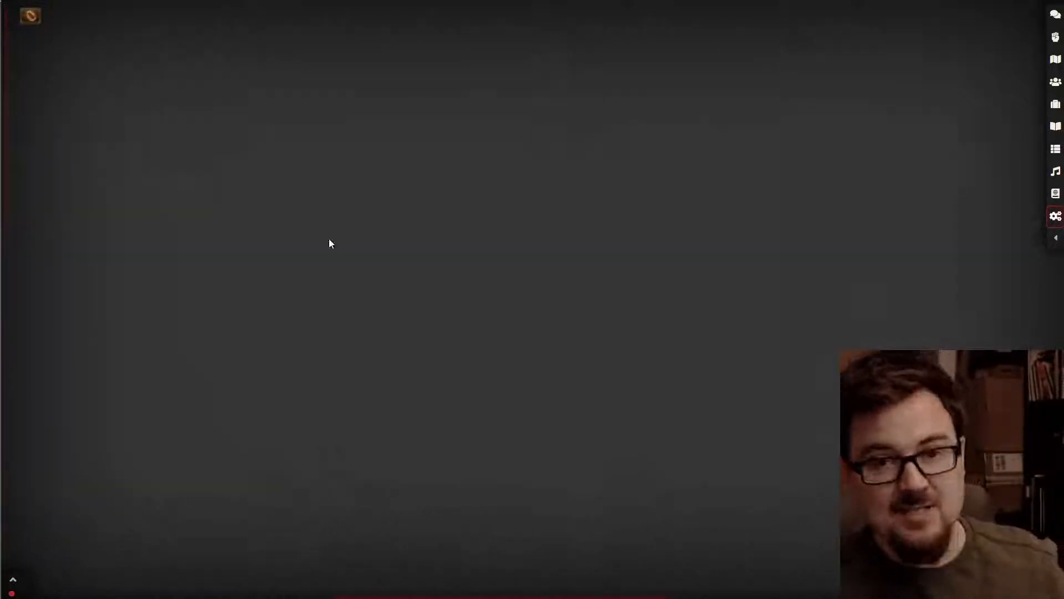
left_click(1056, 219)
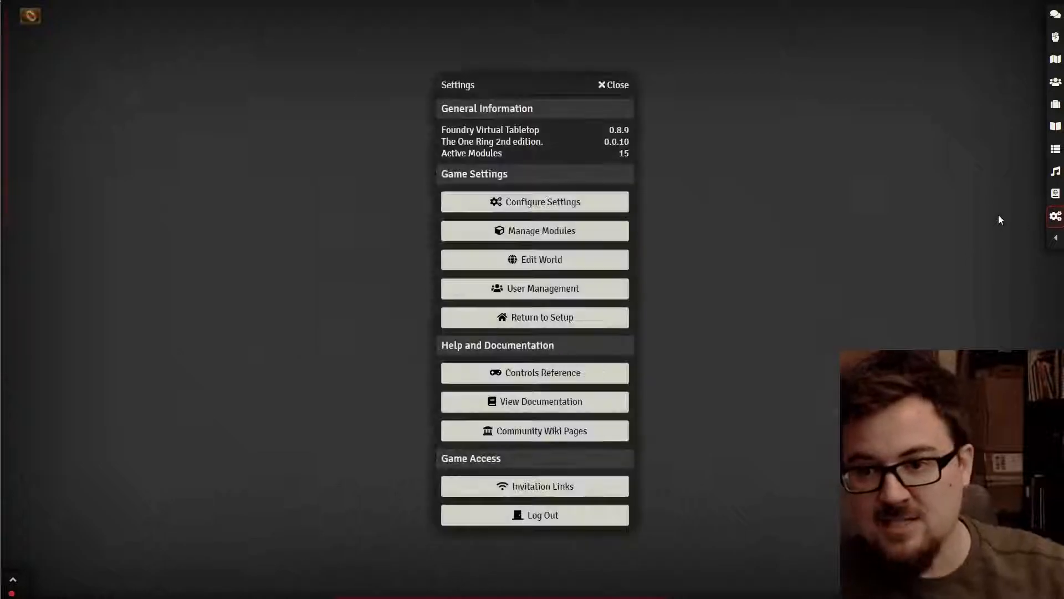
left_click(533, 198)
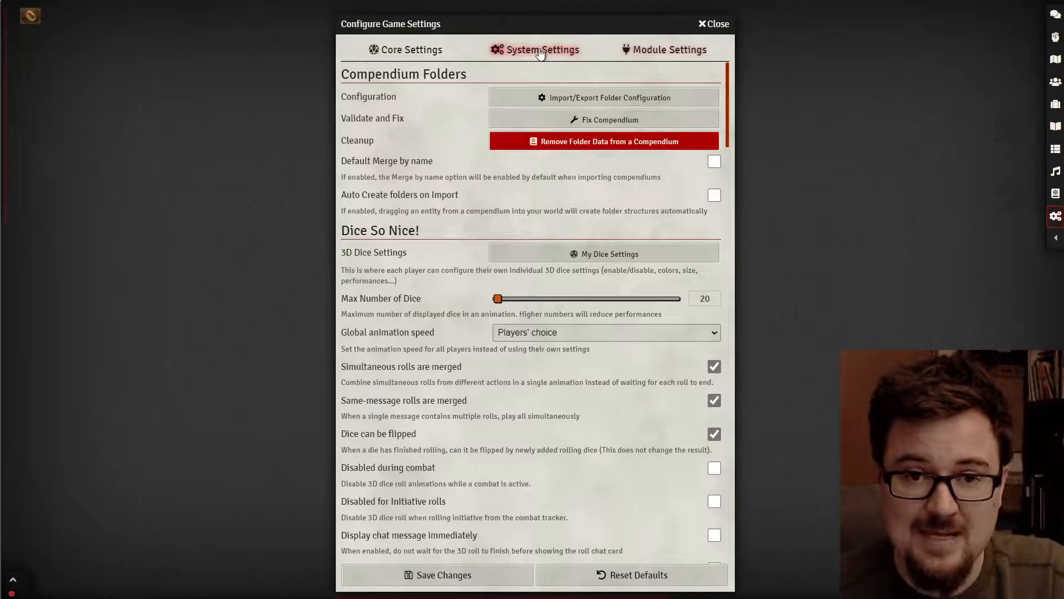
- Give de result 11 the Double spiral effect and de result 12 Magic Vortex
left_click(549, 254)
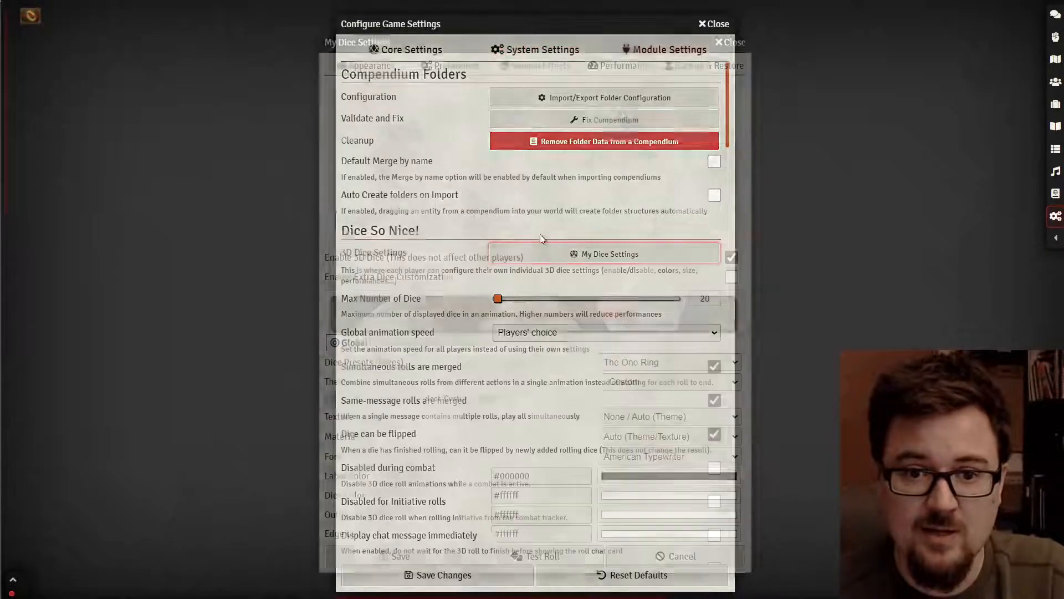
left_click(540, 67)
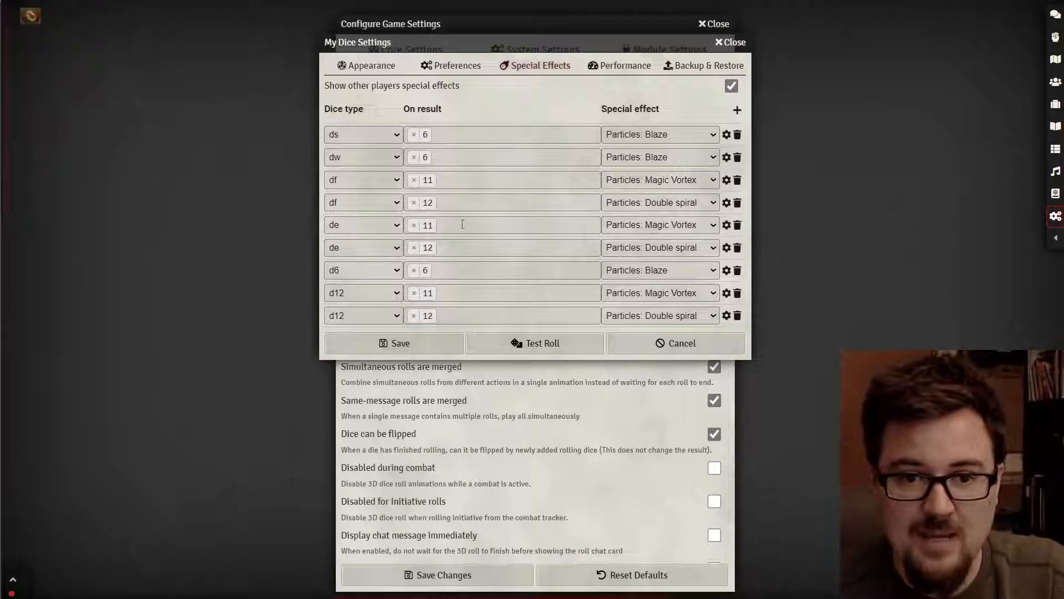
left_click(659, 226)
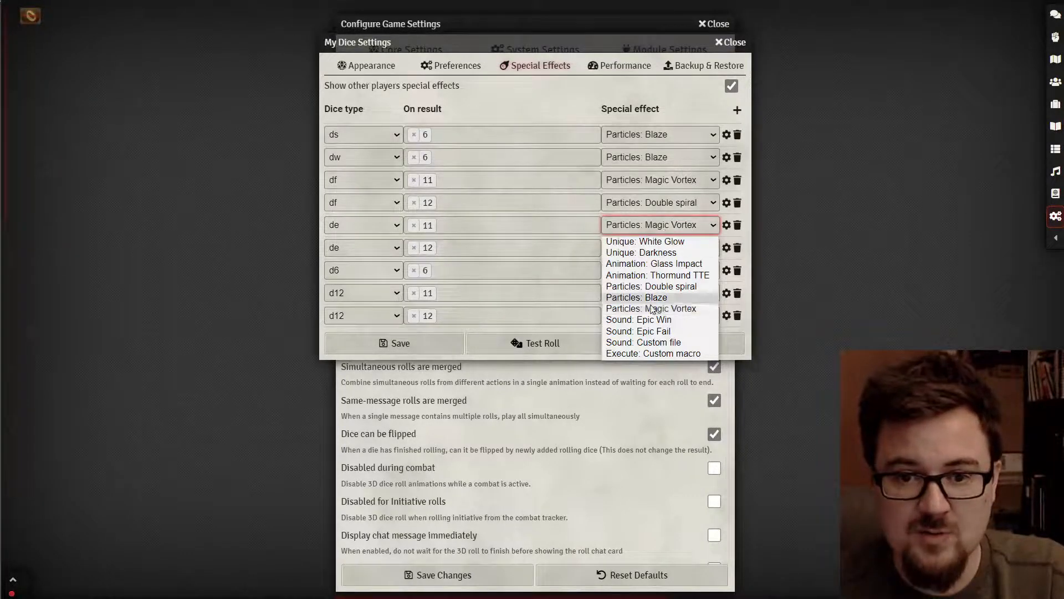
left_click(664, 286)
left_click(672, 250)
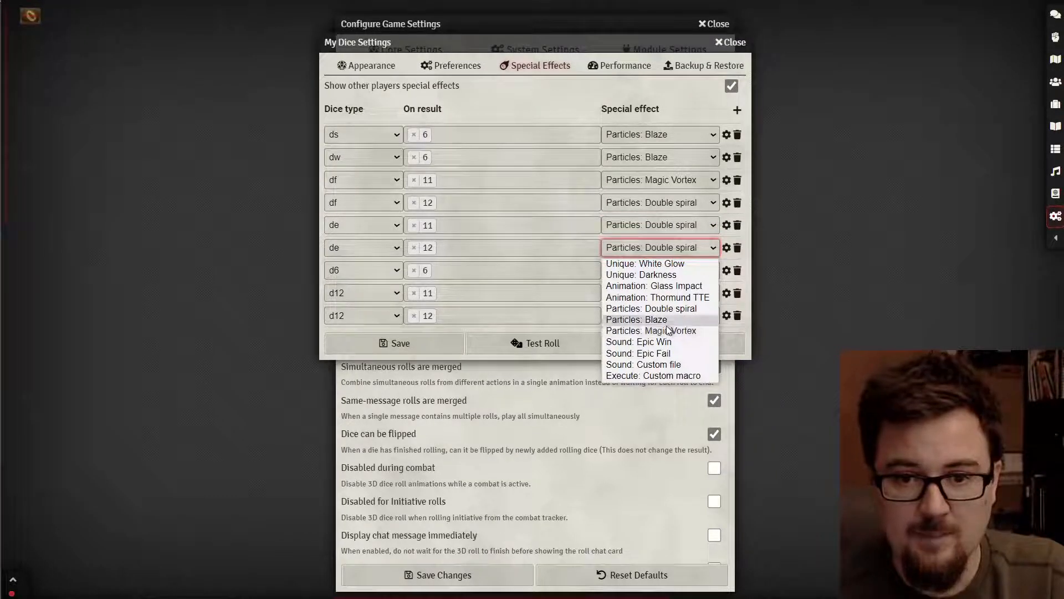
left_click(668, 331)
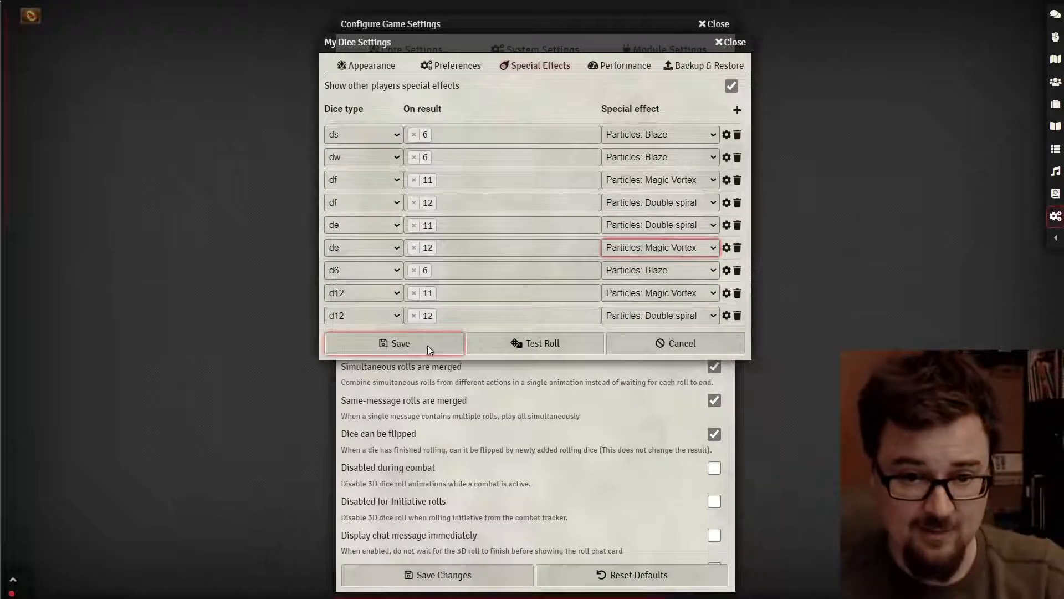
- Test-roll the changed de effects several times, then save the dice settings and close
left_click(427, 346)
left_click(508, 342)
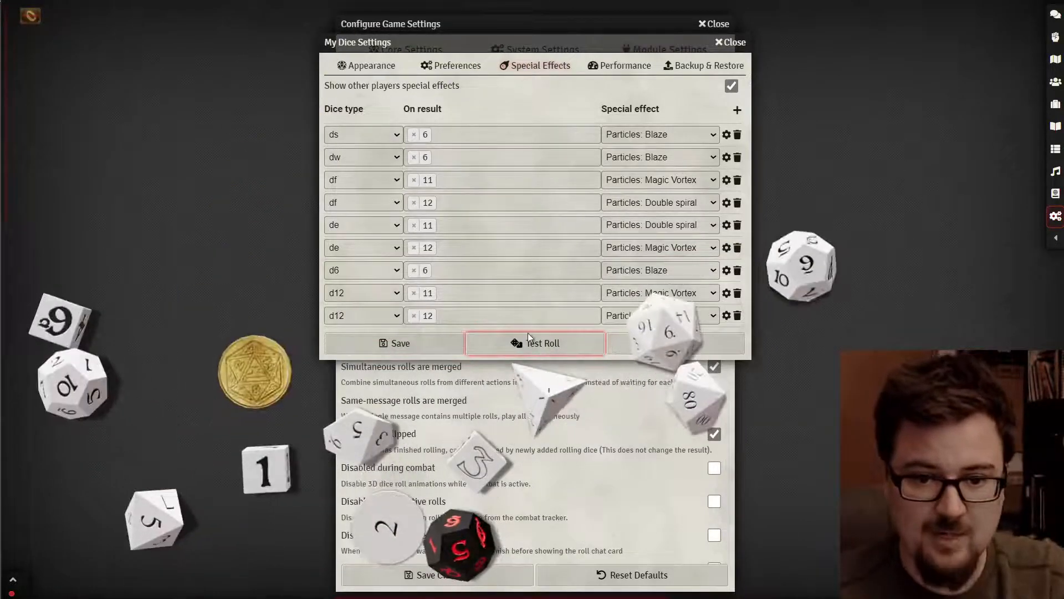
left_click(523, 344)
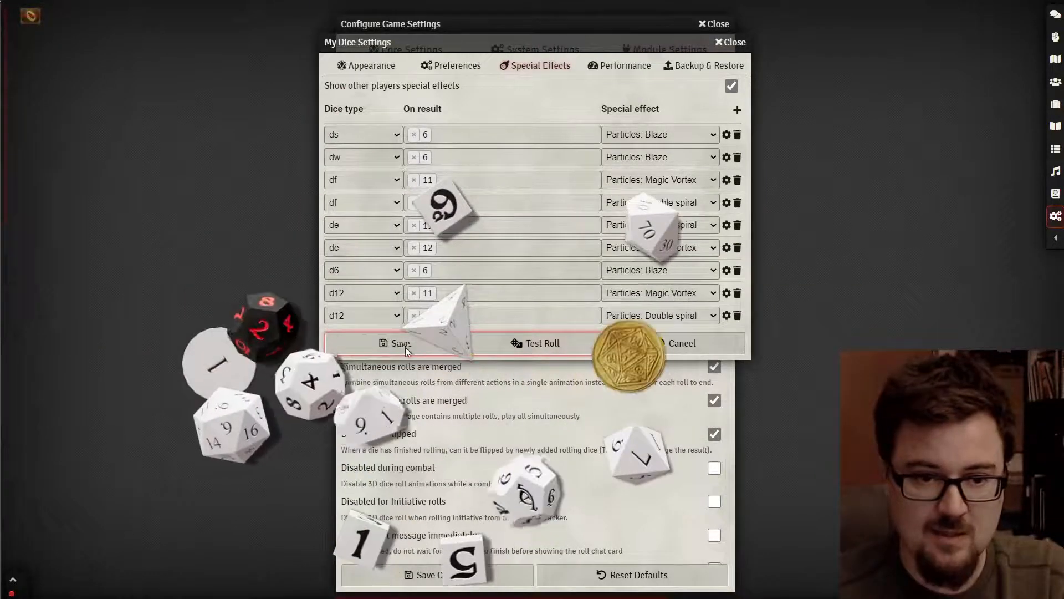
left_click(511, 347)
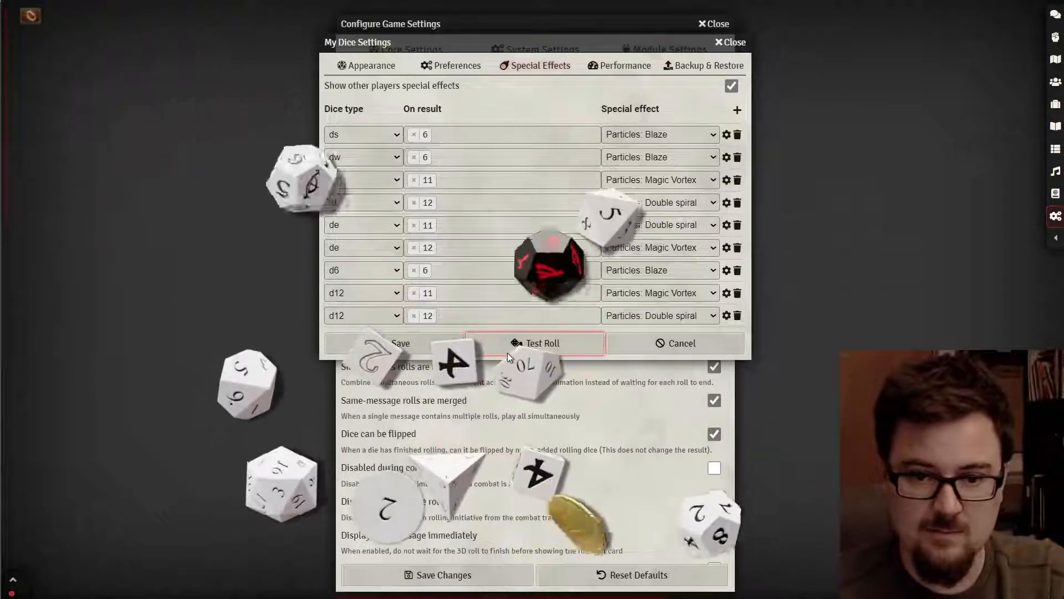
left_click(507, 349)
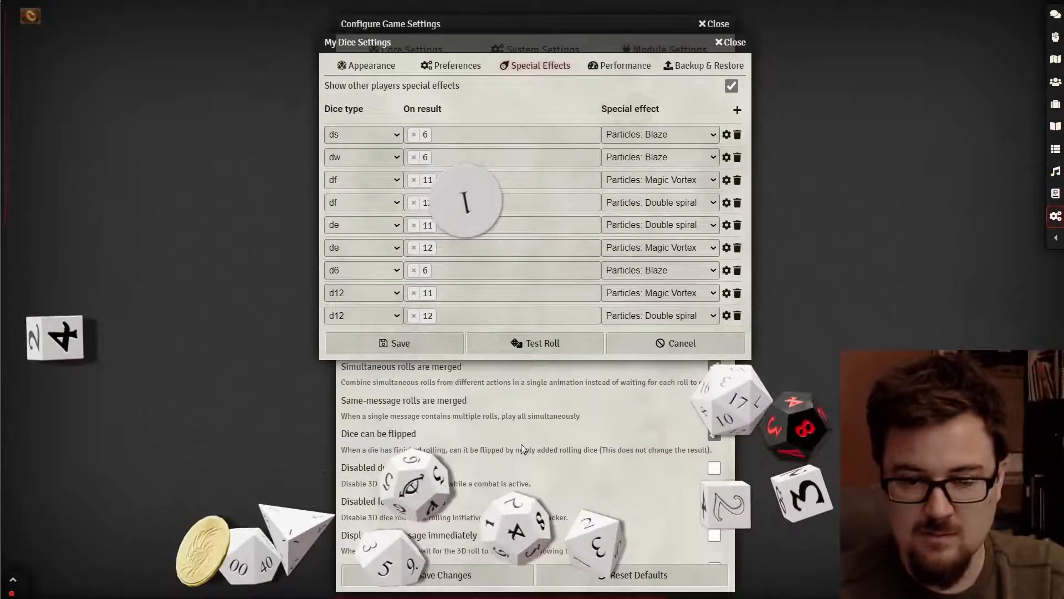
left_click(535, 353)
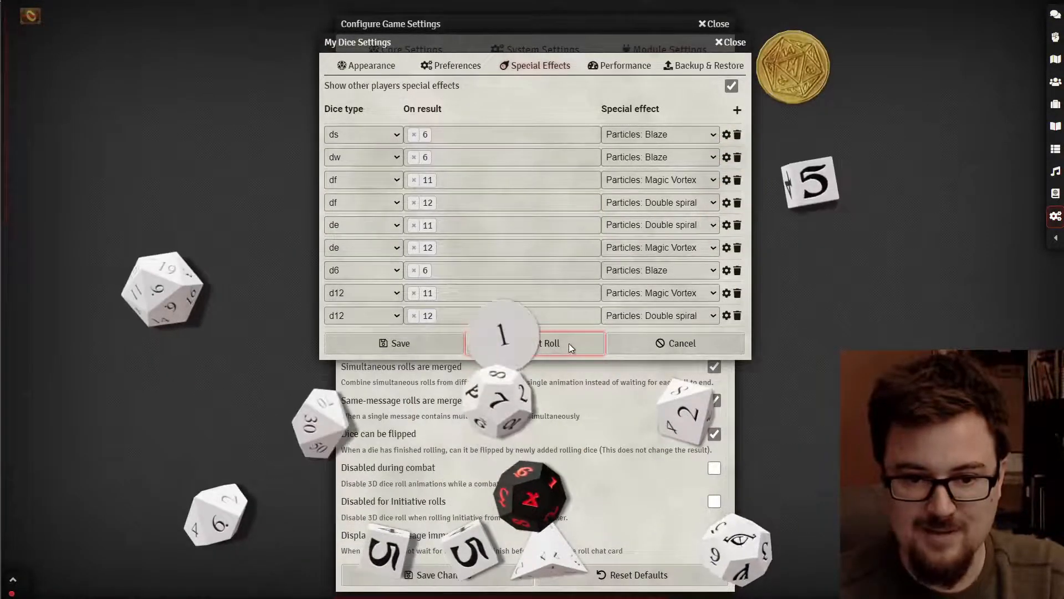
left_click(565, 346)
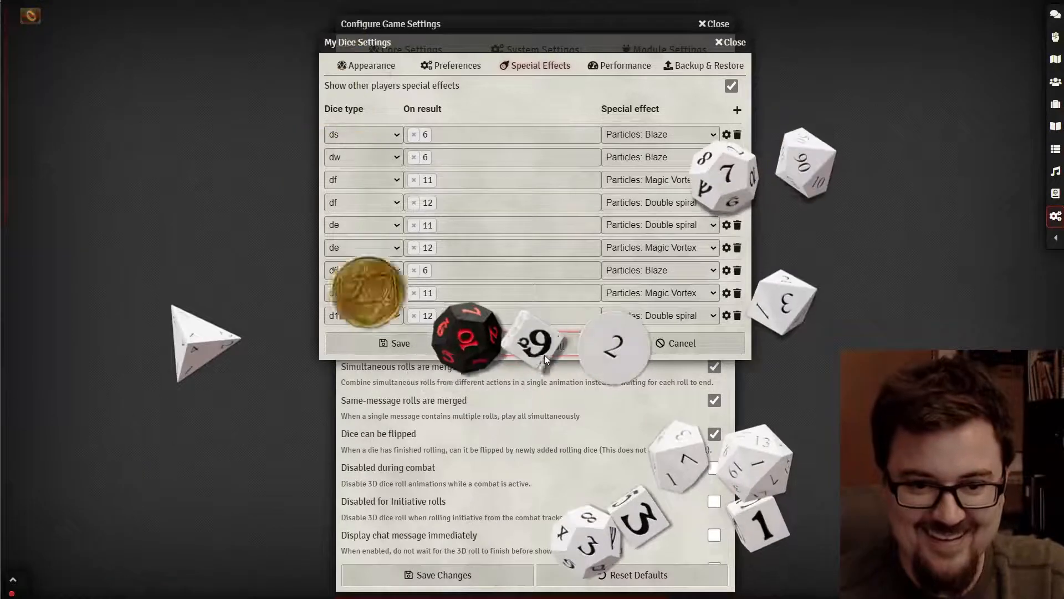
left_click(390, 344)
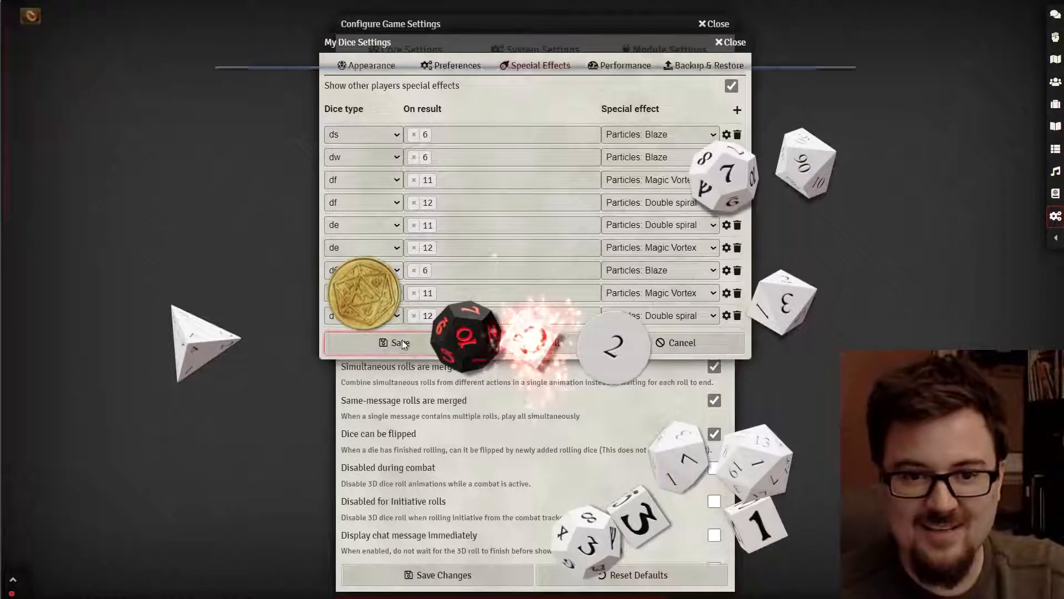
left_click(714, 32)
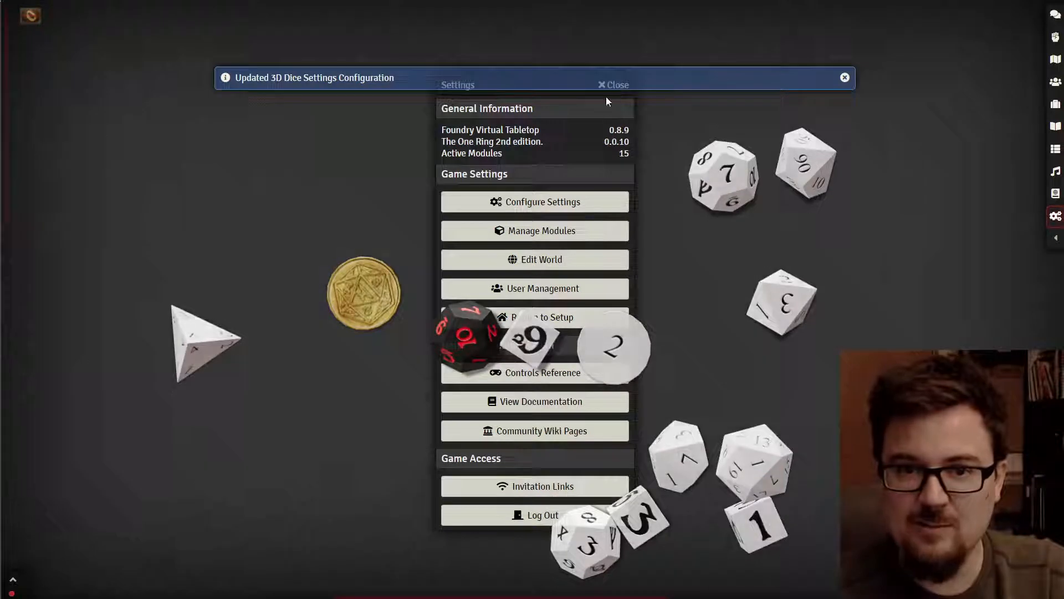
- Roll /r 20de in the chat log to show the new dice effects
left_click(613, 84)
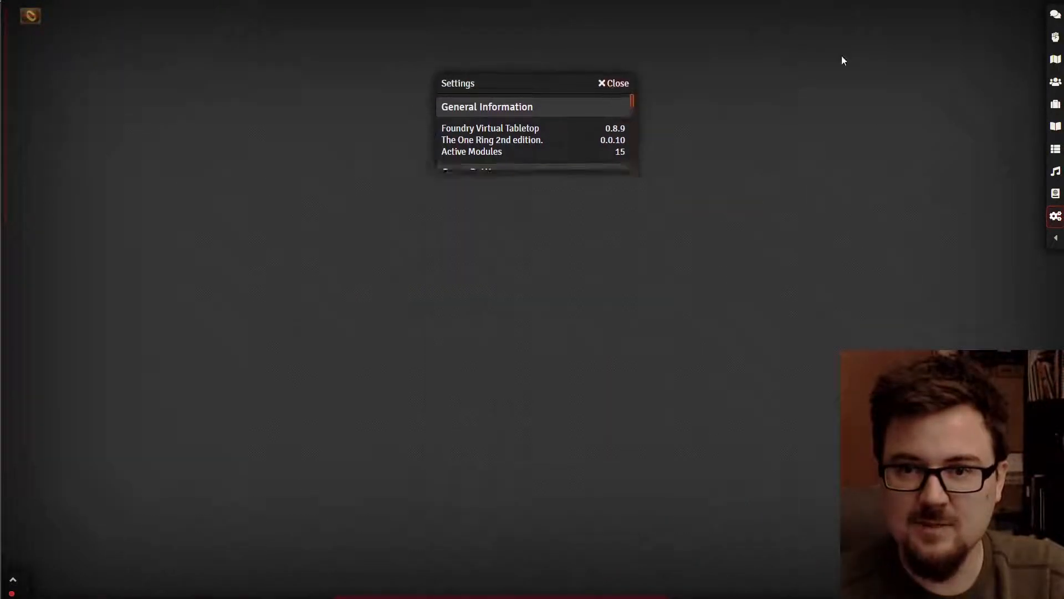
left_click(1055, 14)
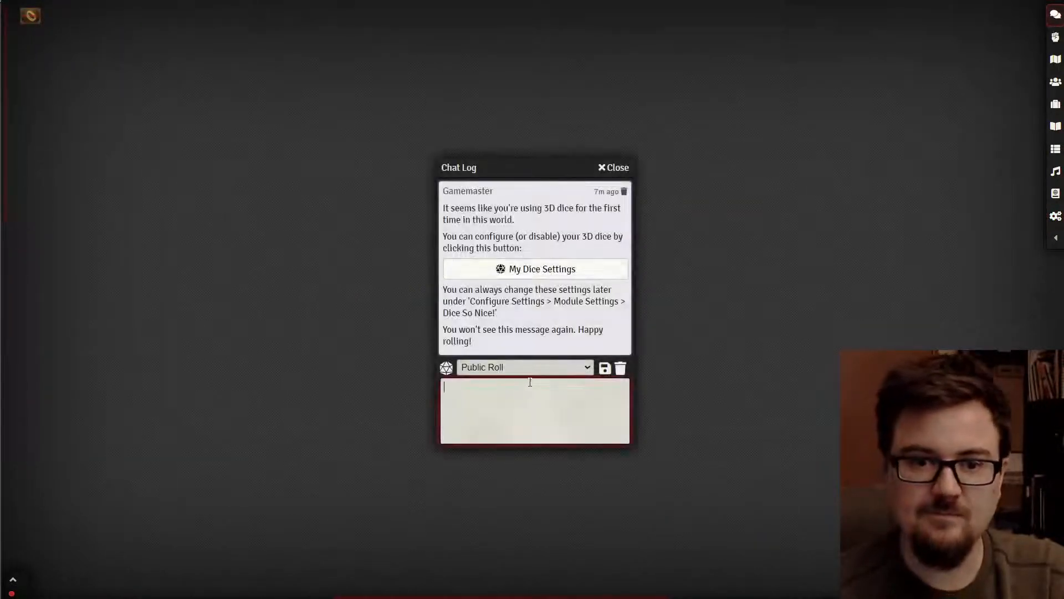
type("/r 20")
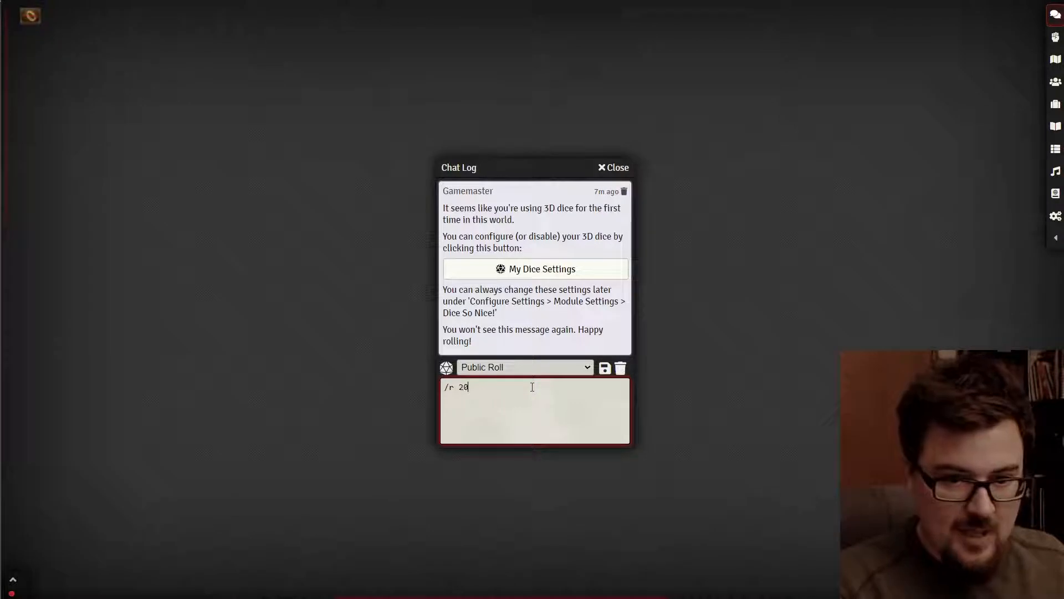
type("de")
key("Return")
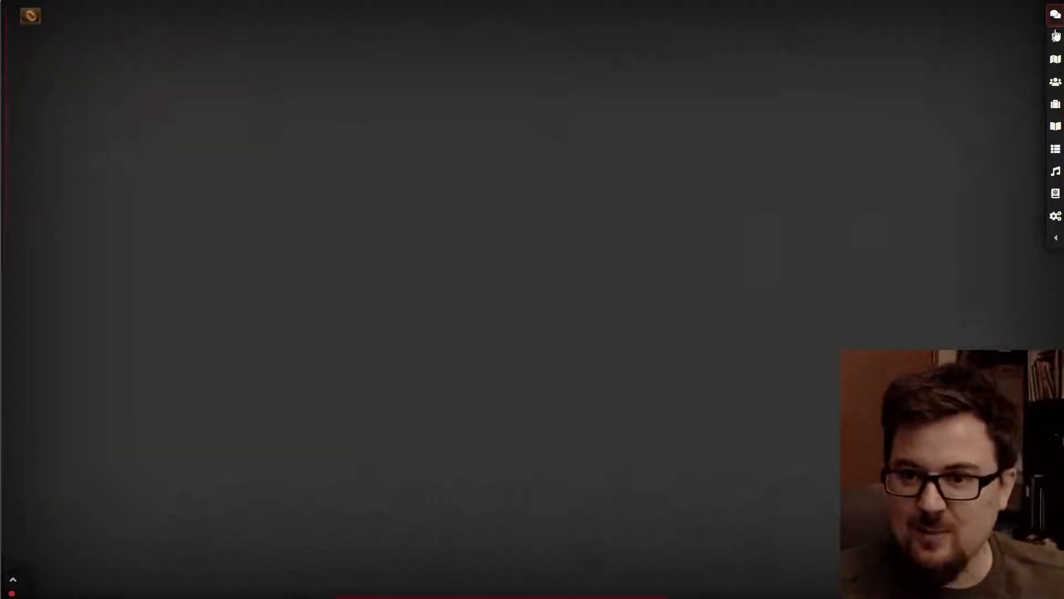
- Open Configure Game Settings and preview the GM Screen drawer (4 columns, 3 rows)
left_click(1055, 216)
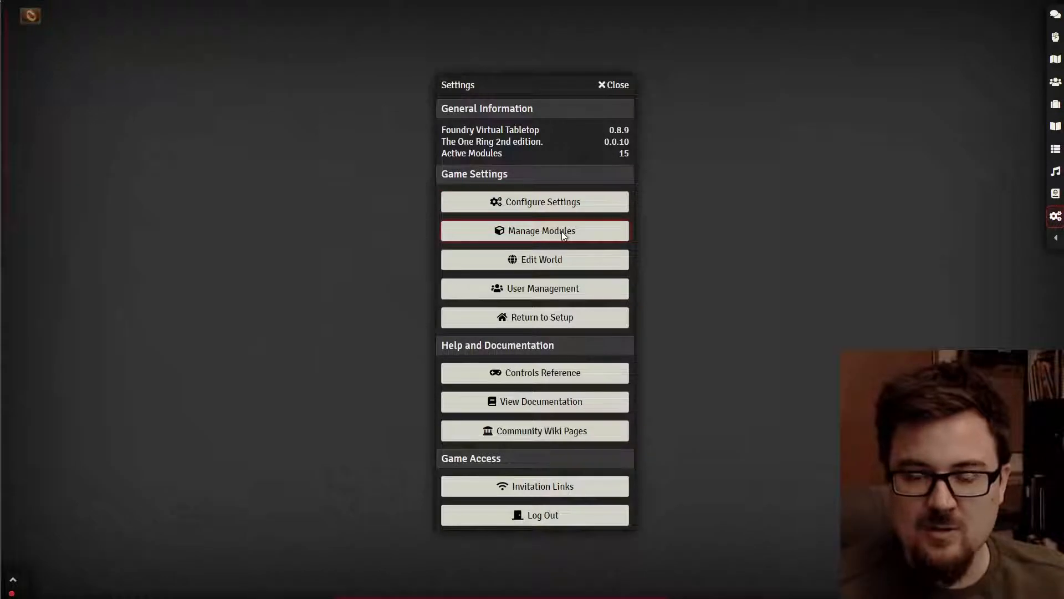
left_click(563, 201)
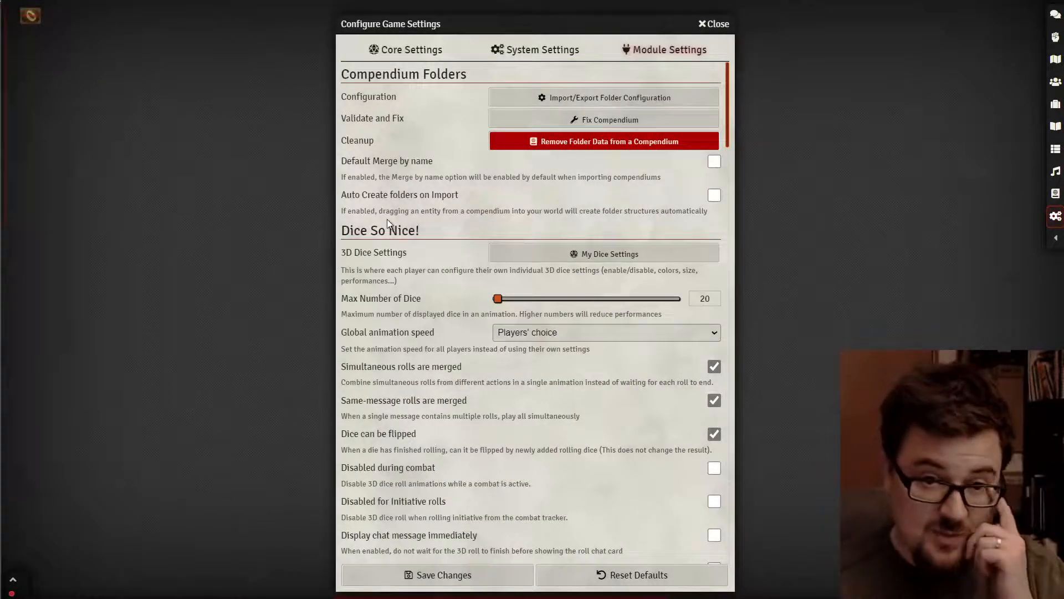
scroll(400, 294, "down", 12)
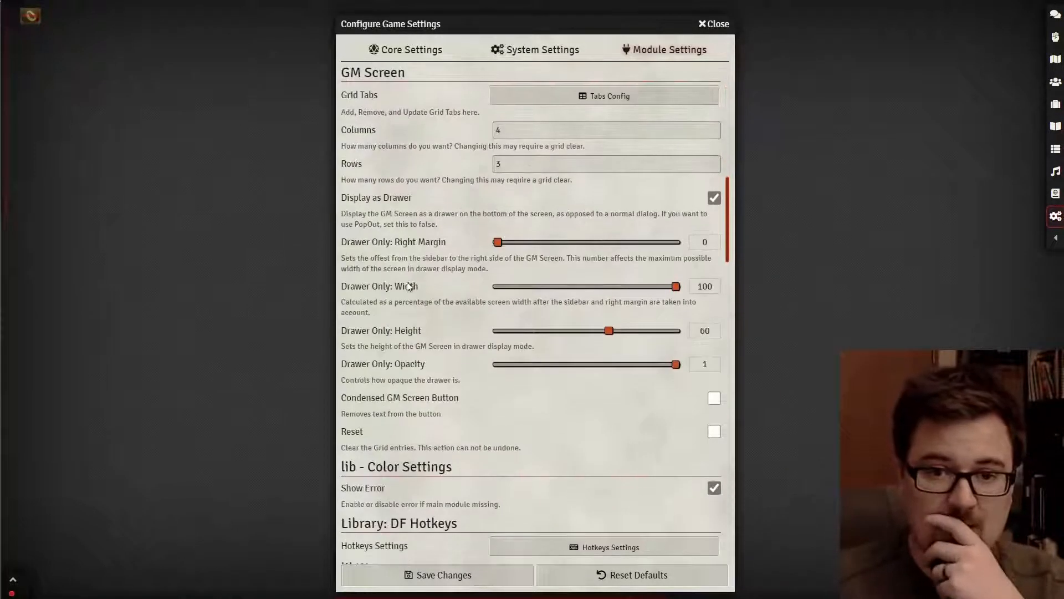
scroll(409, 286, "up", 3)
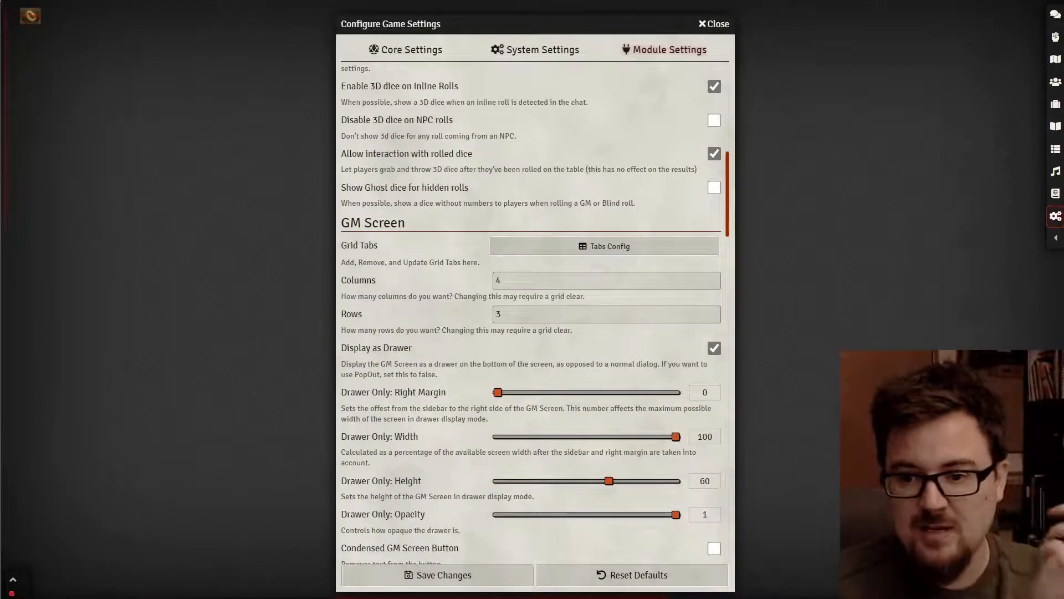
left_click(1004, 589)
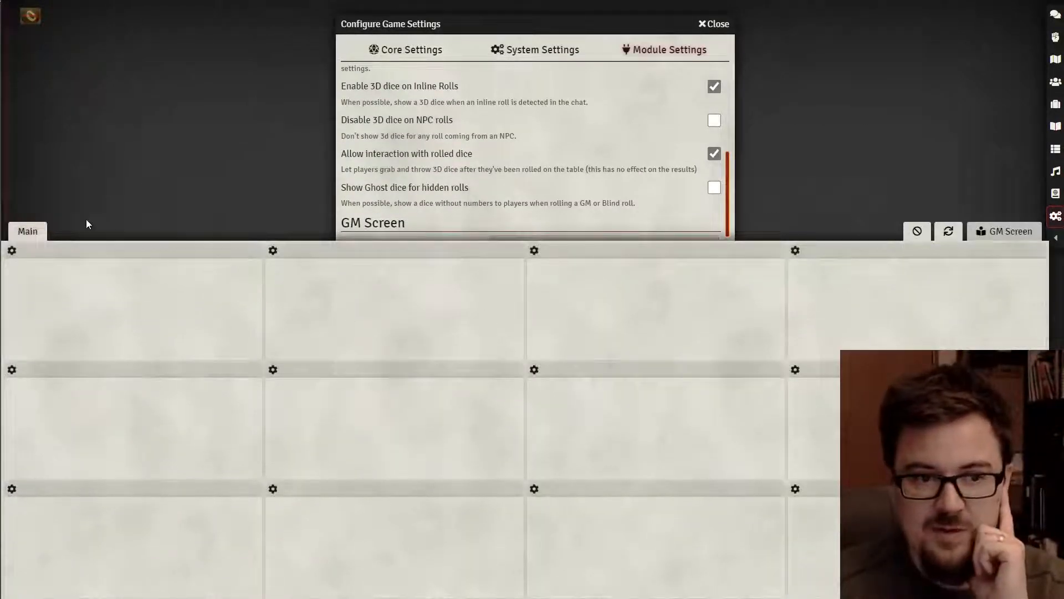
left_click(992, 231)
scroll(483, 217, "down", 2)
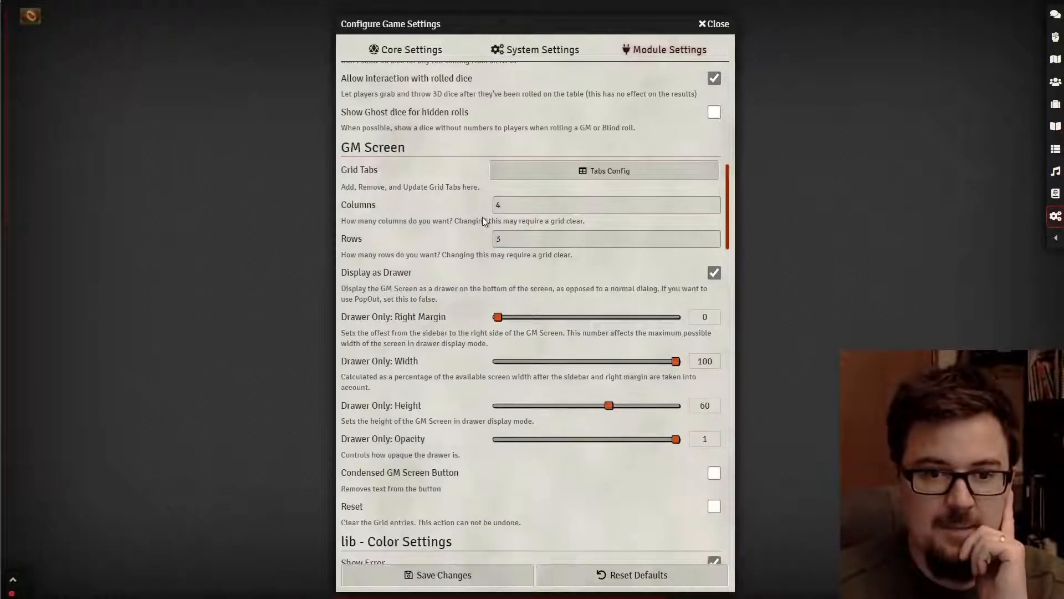
- Create three GM Screen grid tabs named PCs, Combat Actions and Journeys, and save them
left_click(575, 172)
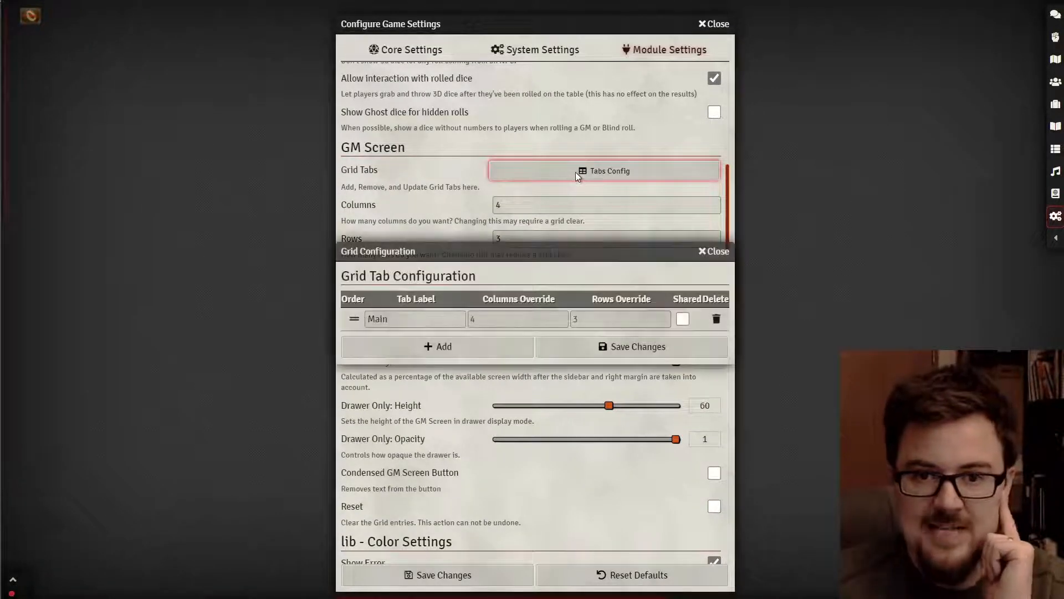
scroll(532, 210, "down", 2)
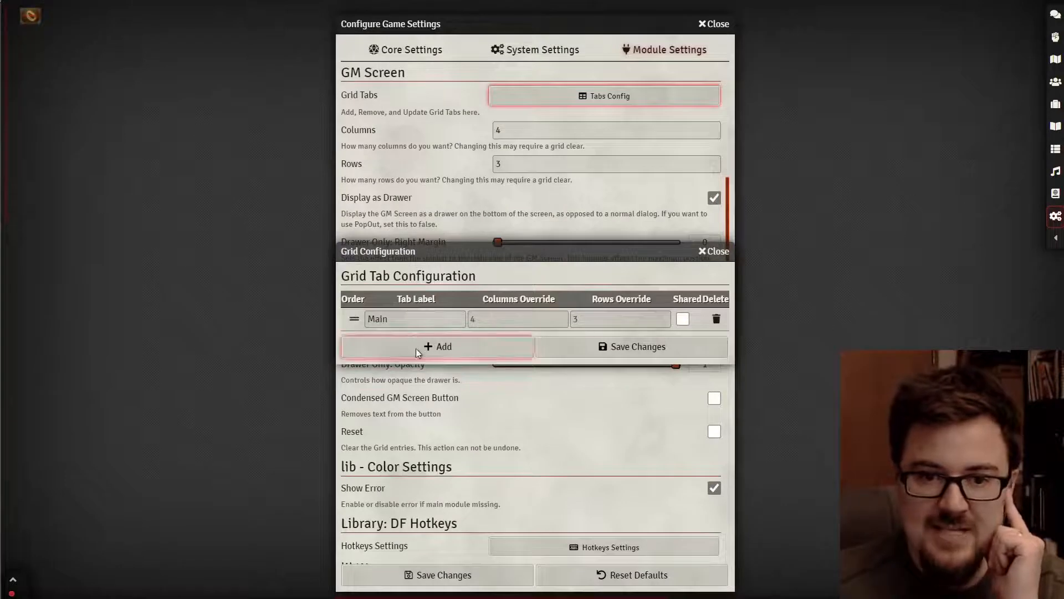
left_click(417, 346)
left_click(440, 317)
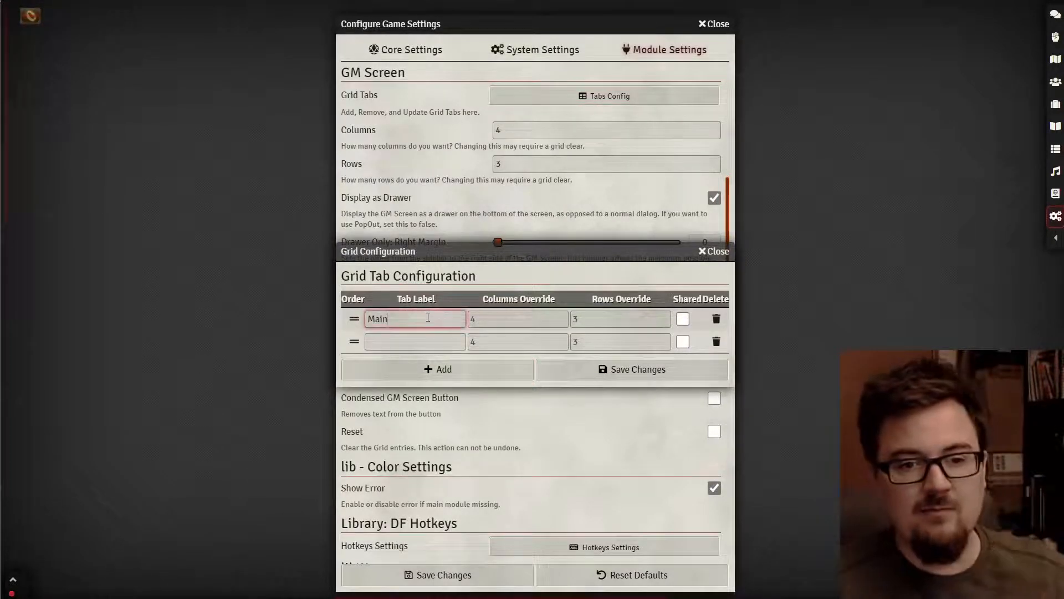
double_click(428, 317)
type("PCs")
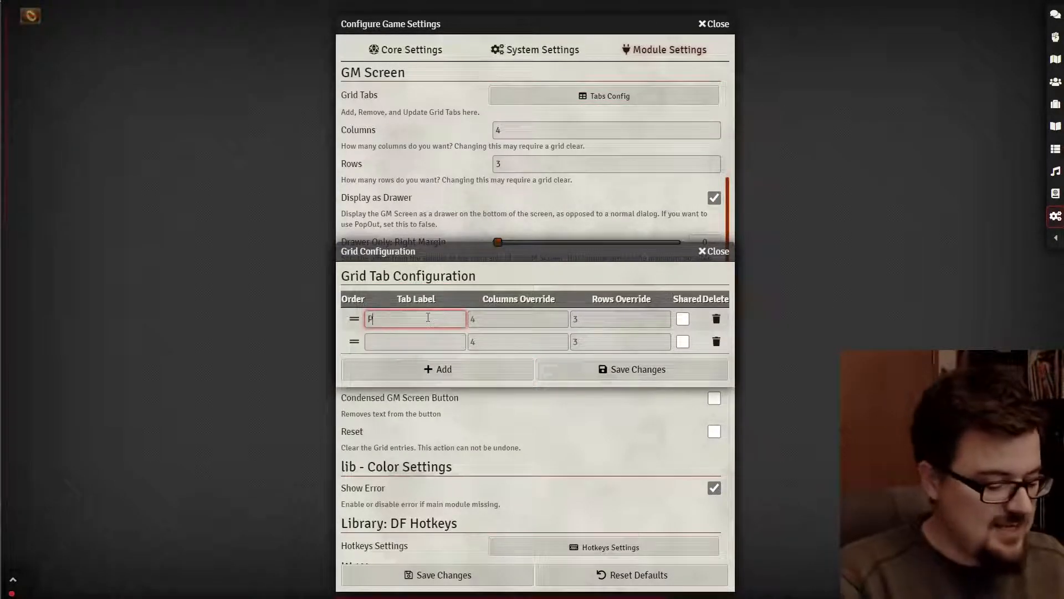
left_click(445, 342)
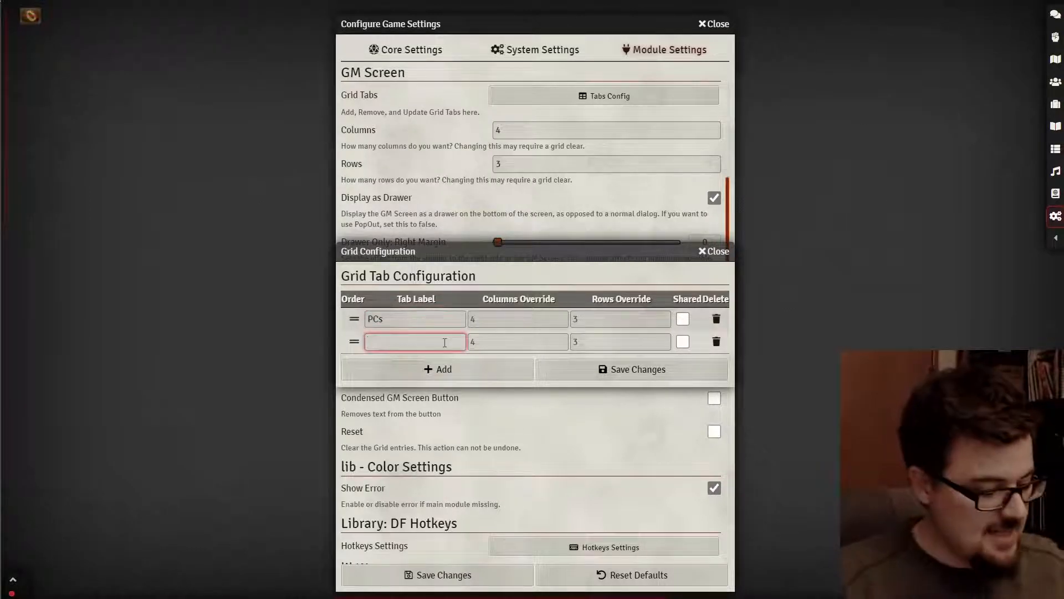
type("Combat Actio")
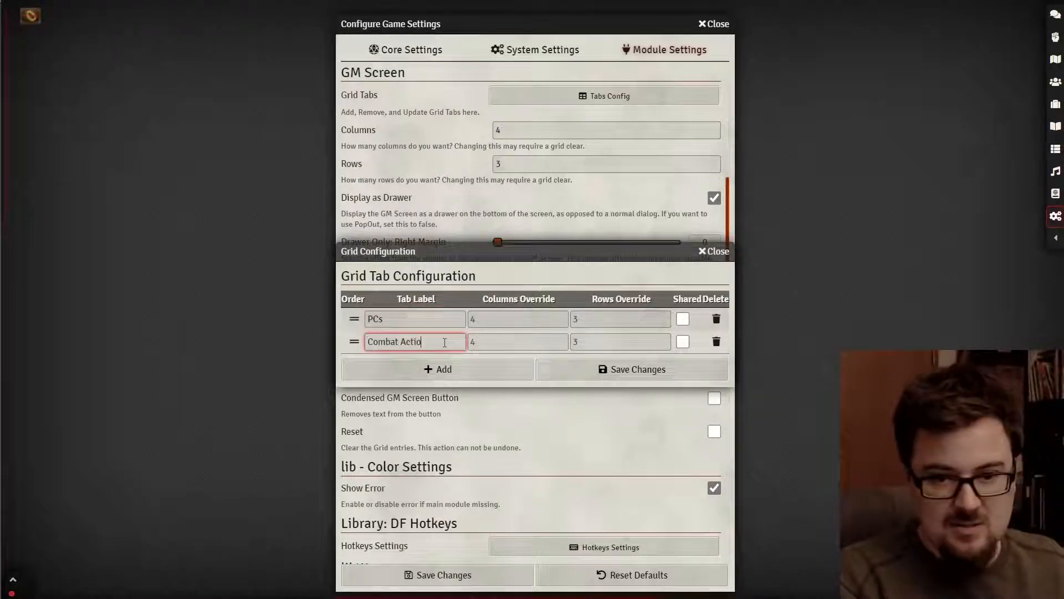
type("ns")
left_click(464, 364)
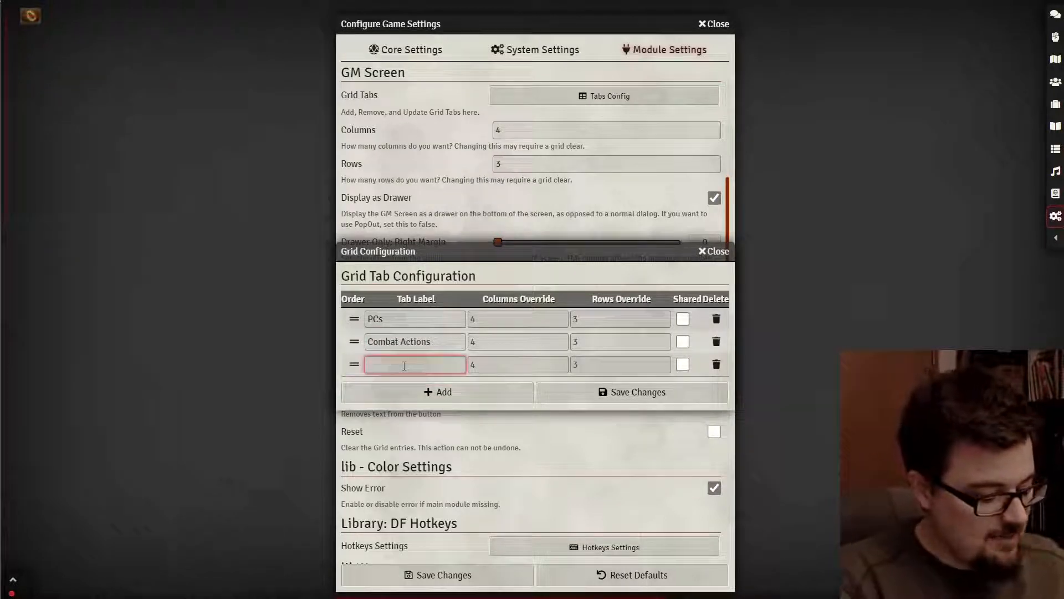
type("Journeys")
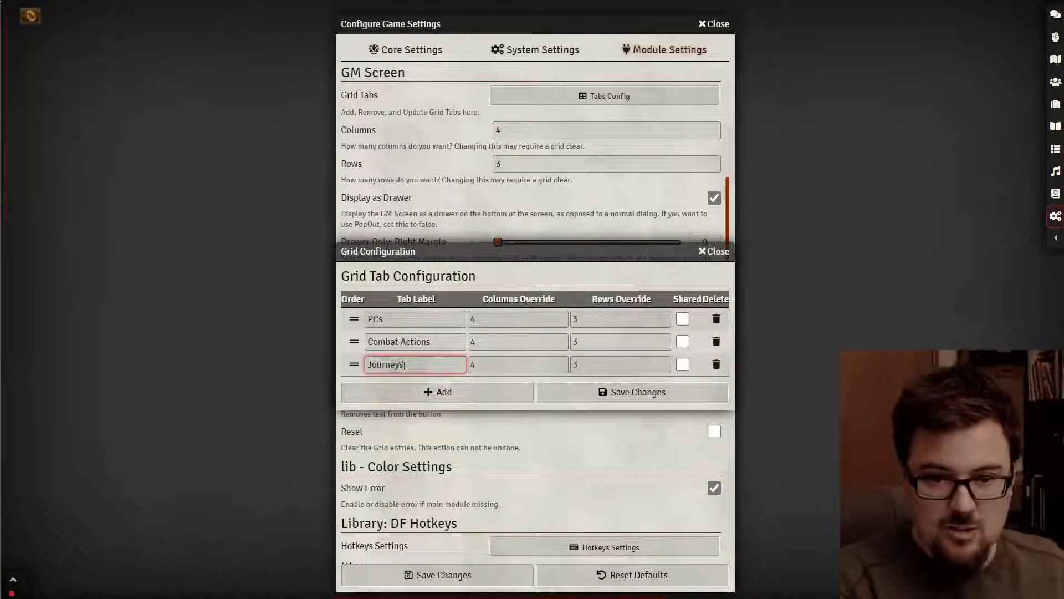
left_click(612, 393)
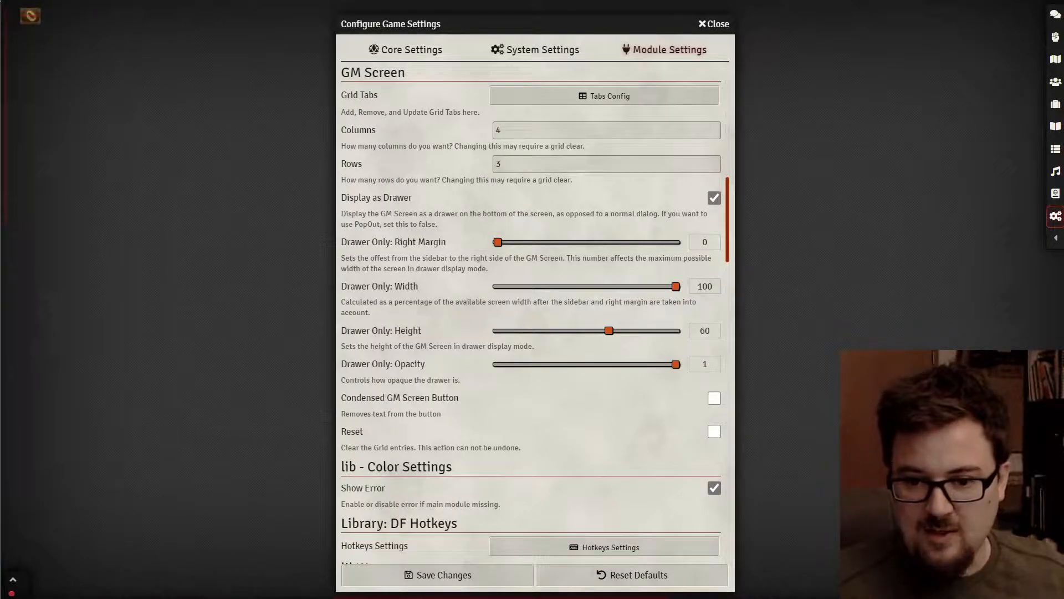
- Preview the PCs, Combat Actions and Journeys tabs in the GM Screen drawer
left_click(487, 575)
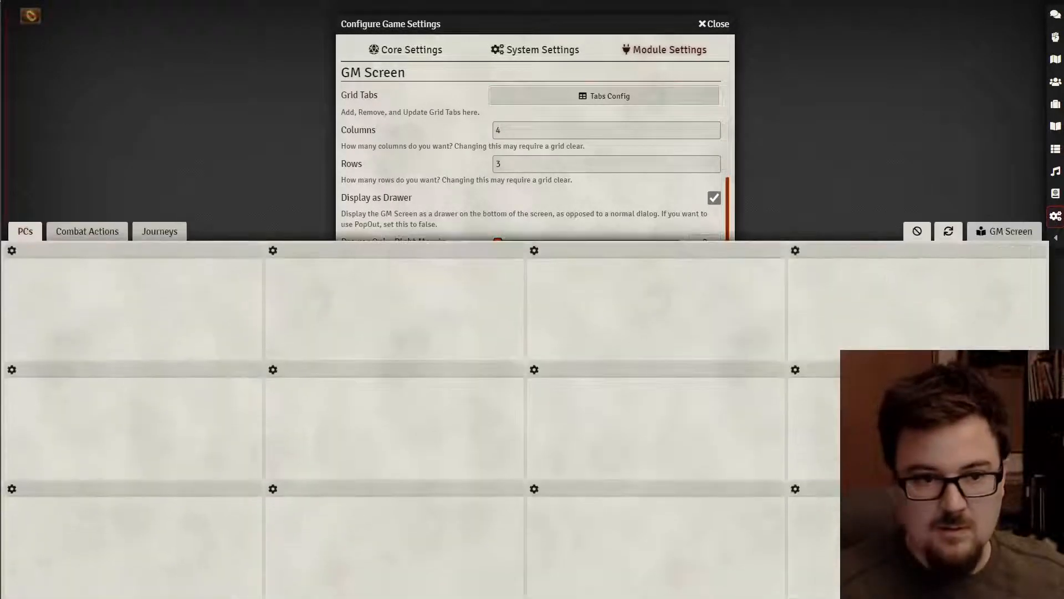
left_click(69, 231)
left_click(155, 231)
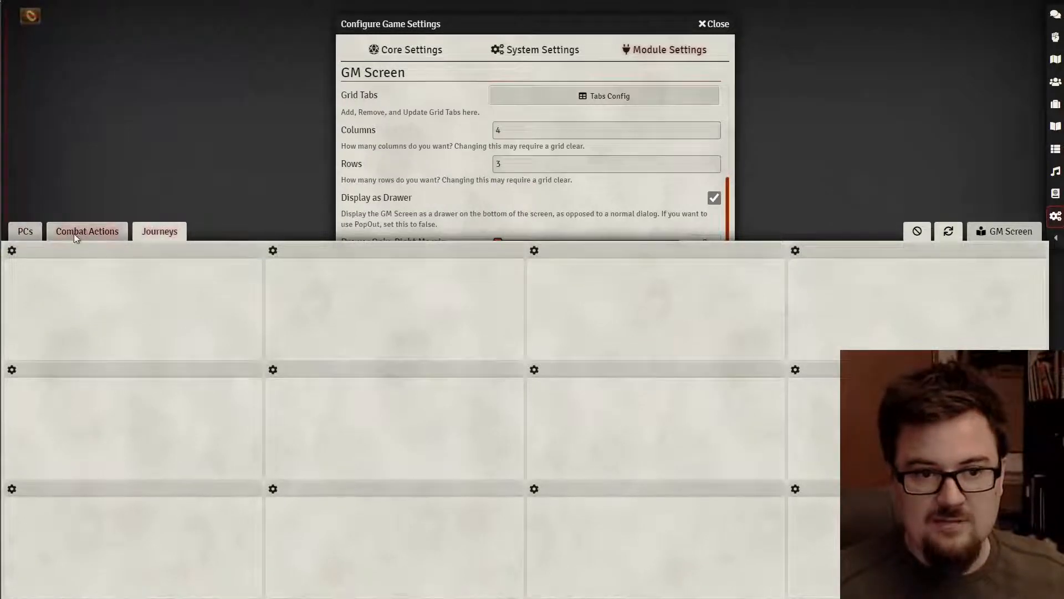
left_click(76, 234)
left_click(27, 232)
left_click(1004, 232)
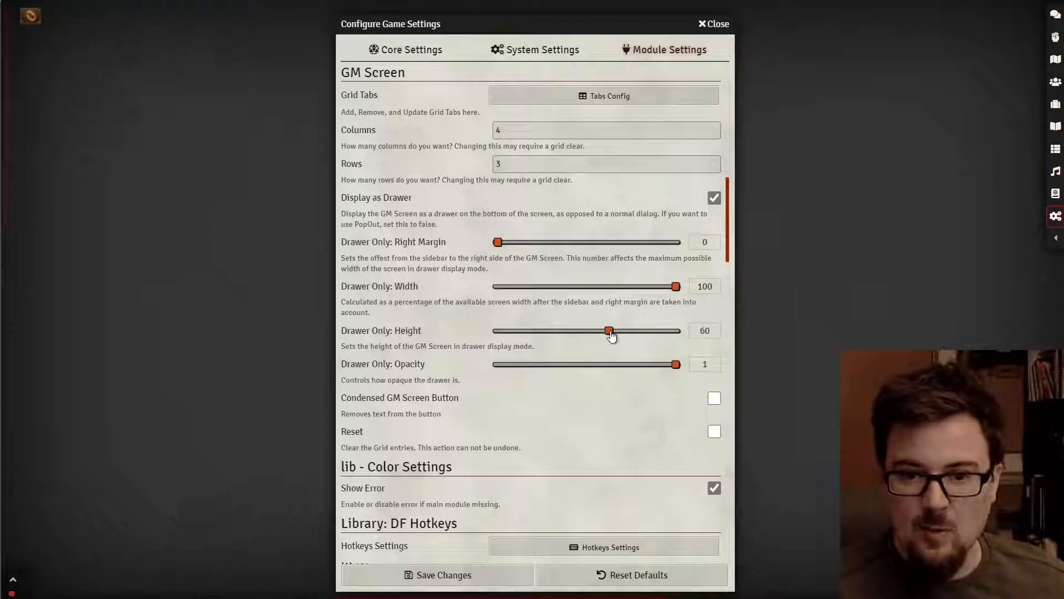
- Raise the drawer height to 80, check it in the drawer, and save the settings
left_click_drag(610, 332, 658, 336)
left_click(1004, 588)
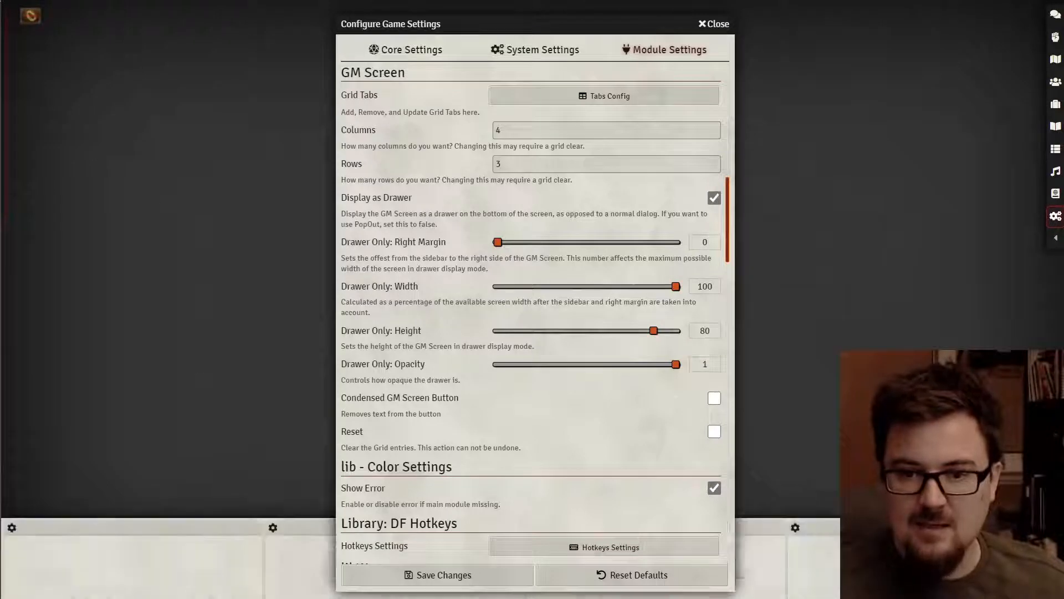
left_click(1004, 232)
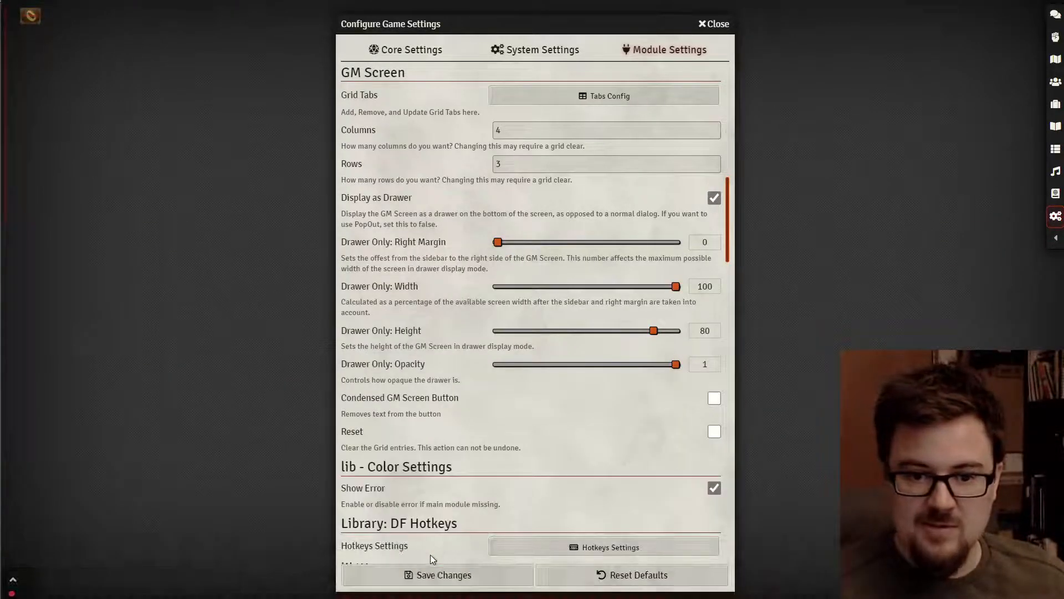
left_click(428, 574)
left_click(1005, 588)
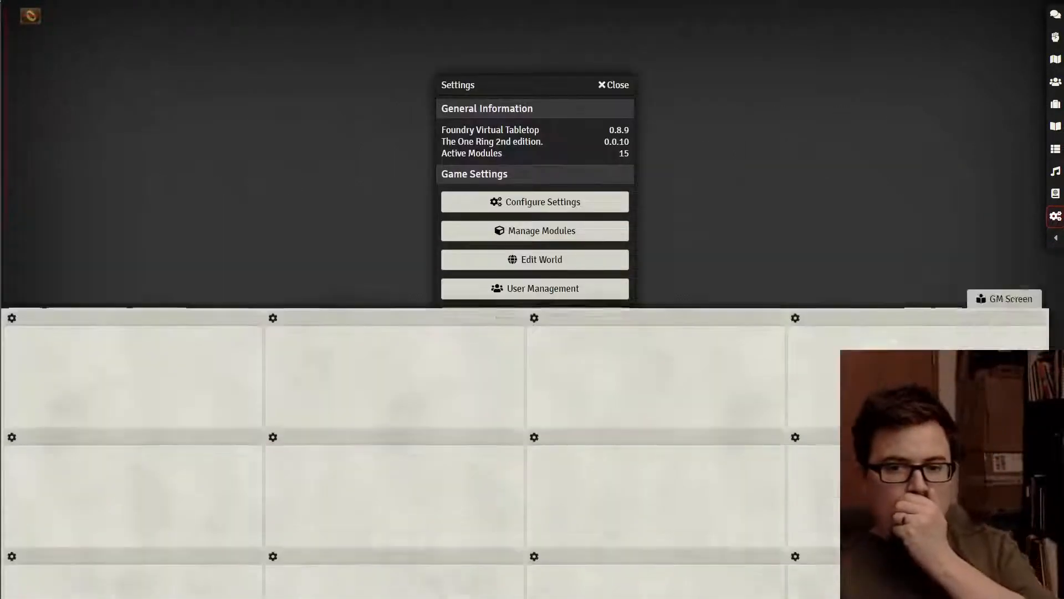
left_click(1005, 232)
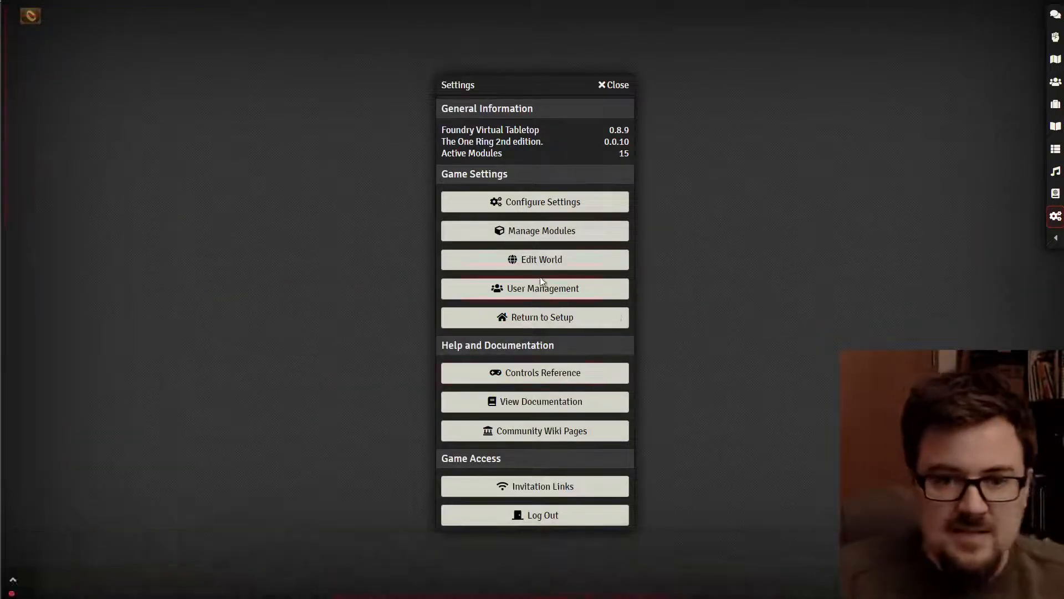
- Reopen the game settings and adjust the GM Screen drawer settings, previewing the drawer
left_click(535, 202)
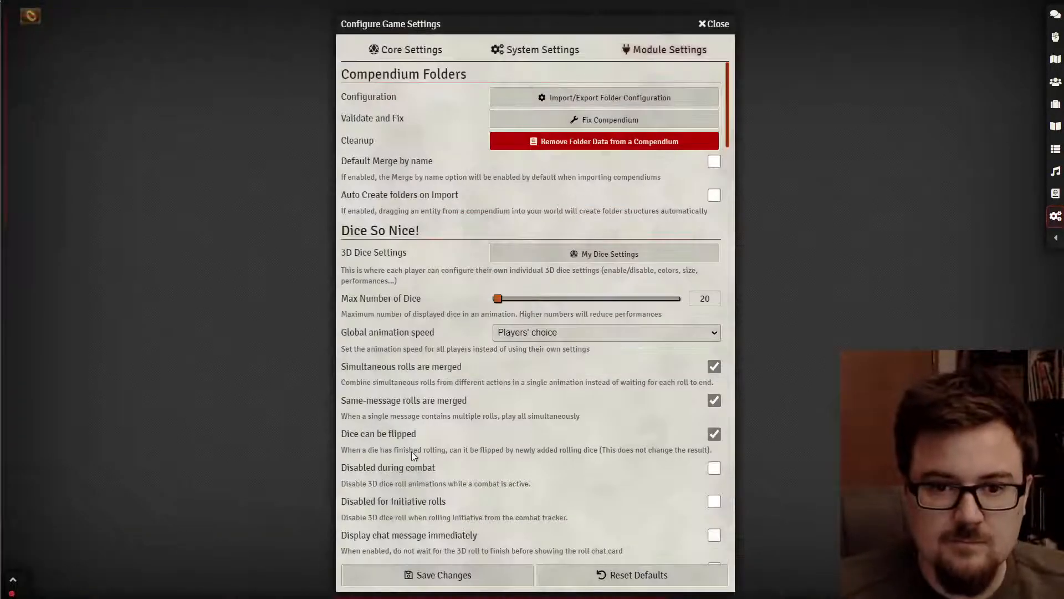
scroll(416, 450, "down", 6)
scroll(422, 450, "down", 5)
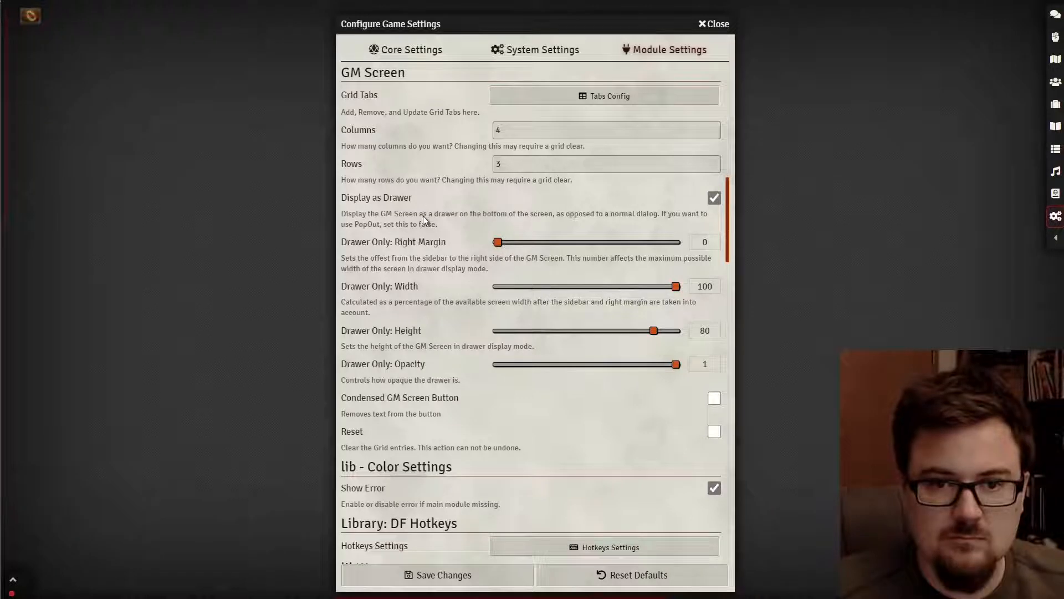
scroll(421, 225, "up", 1)
scroll(421, 224, "down", 2)
left_click_drag(651, 255, 521, 266)
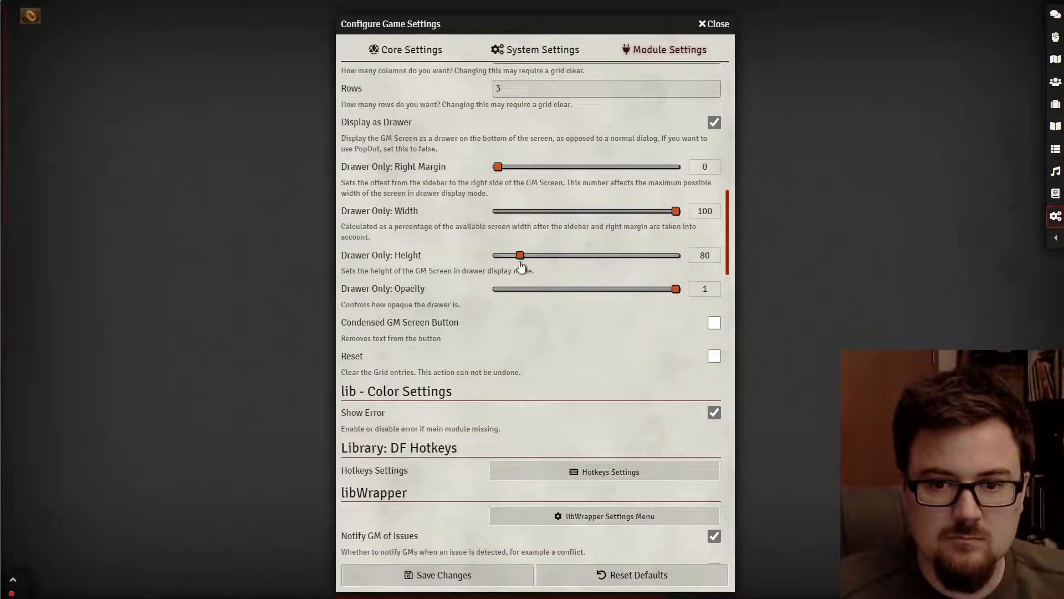
left_click(1002, 589)
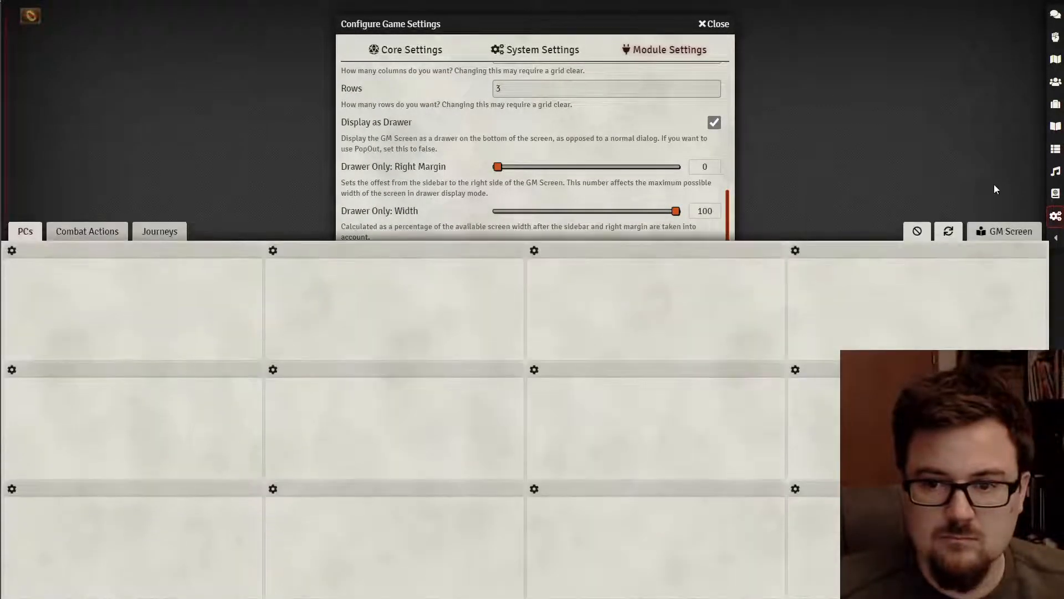
left_click(1000, 237)
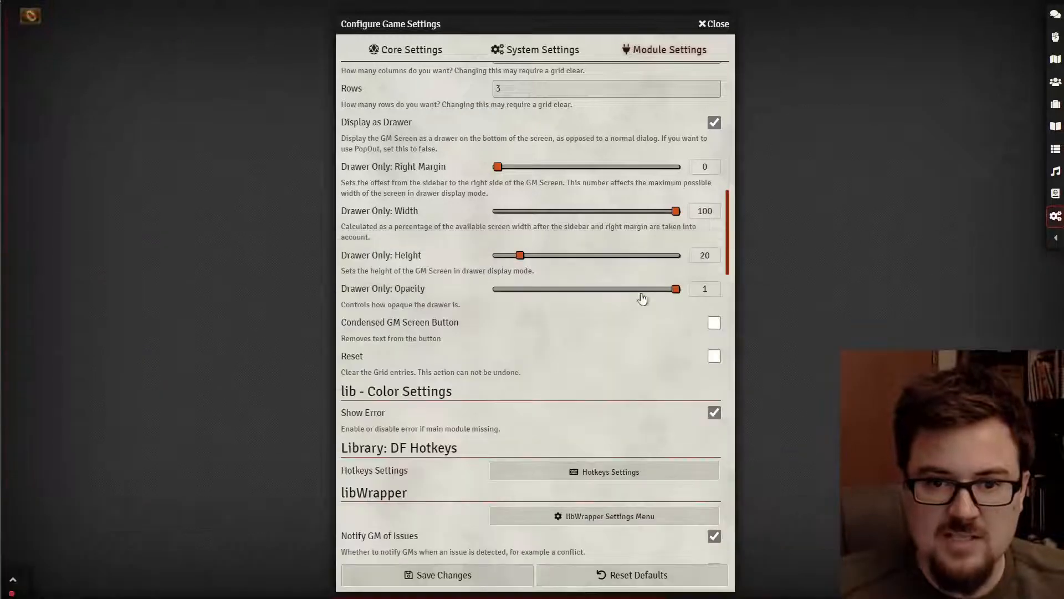
- Set the drawer height to 70, preview the drawer, and save the settings
left_click(586, 260)
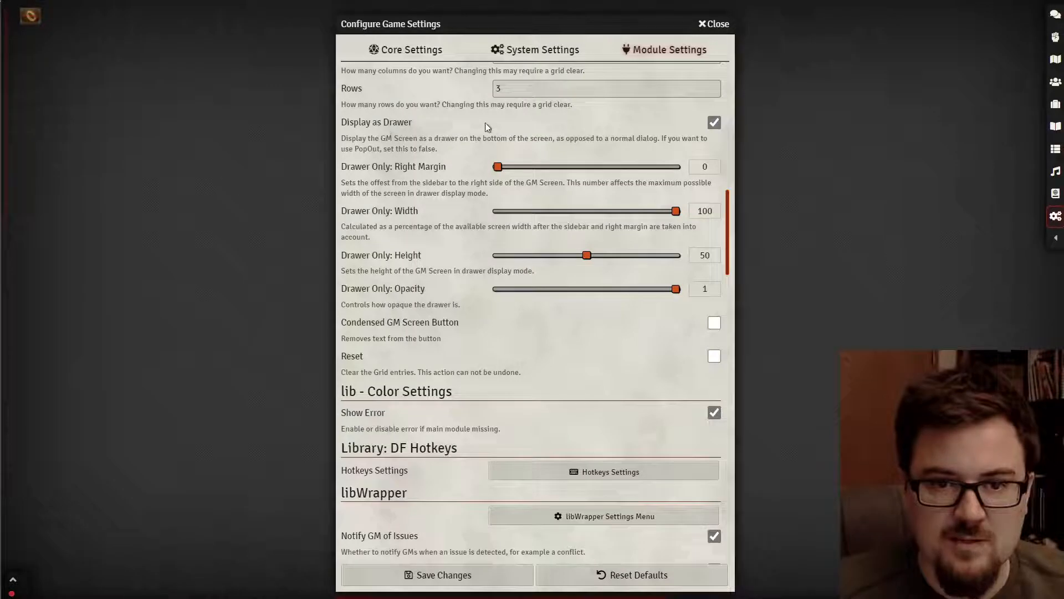
mouse_move(614, 265)
left_mouse_down()
mouse_move(653, 264)
mouse_move(632, 260)
left_mouse_up()
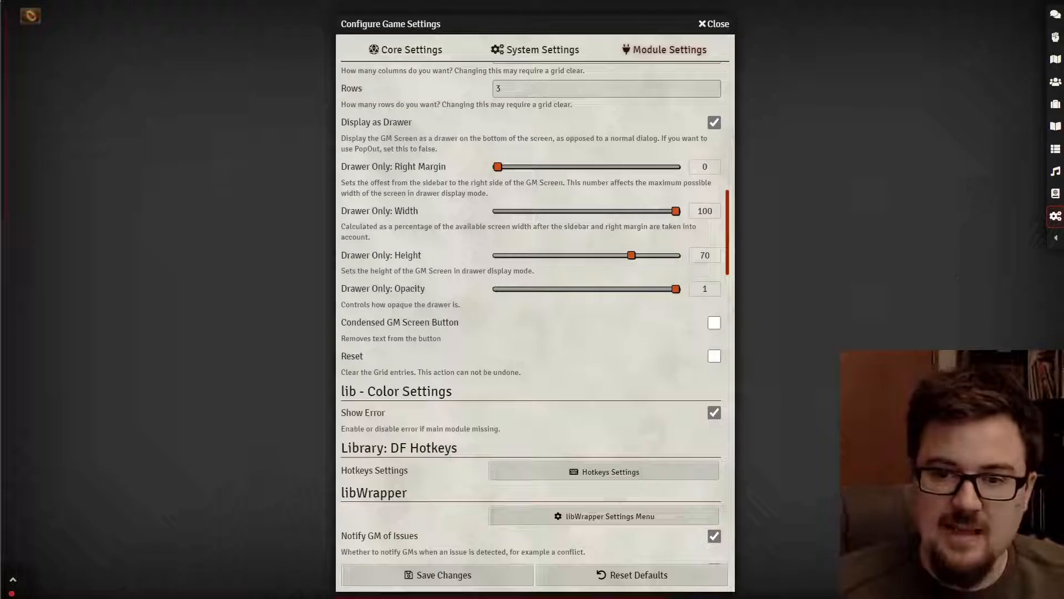
left_click(1004, 588)
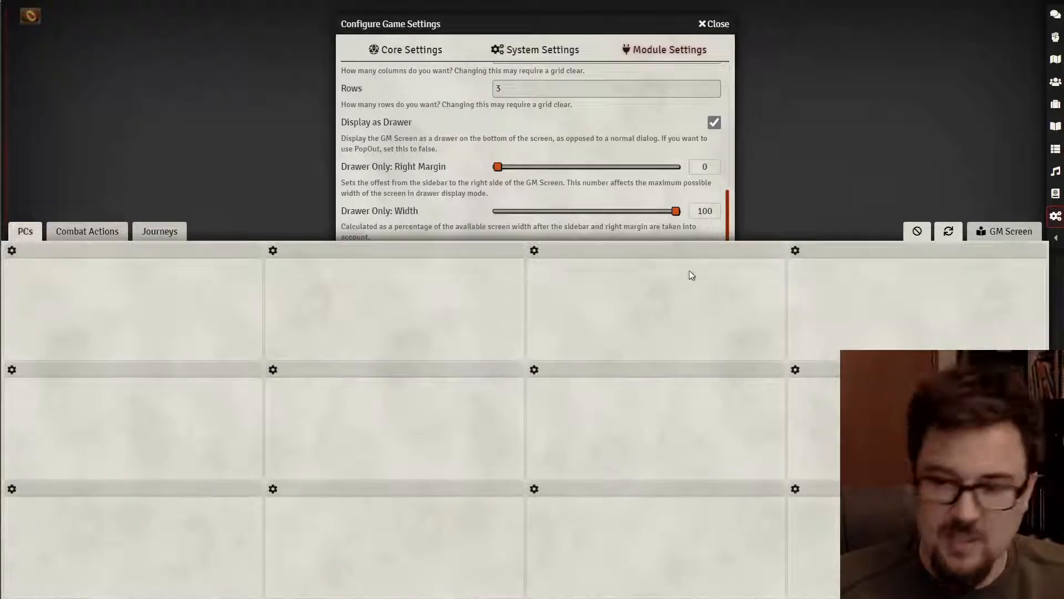
left_click(1018, 232)
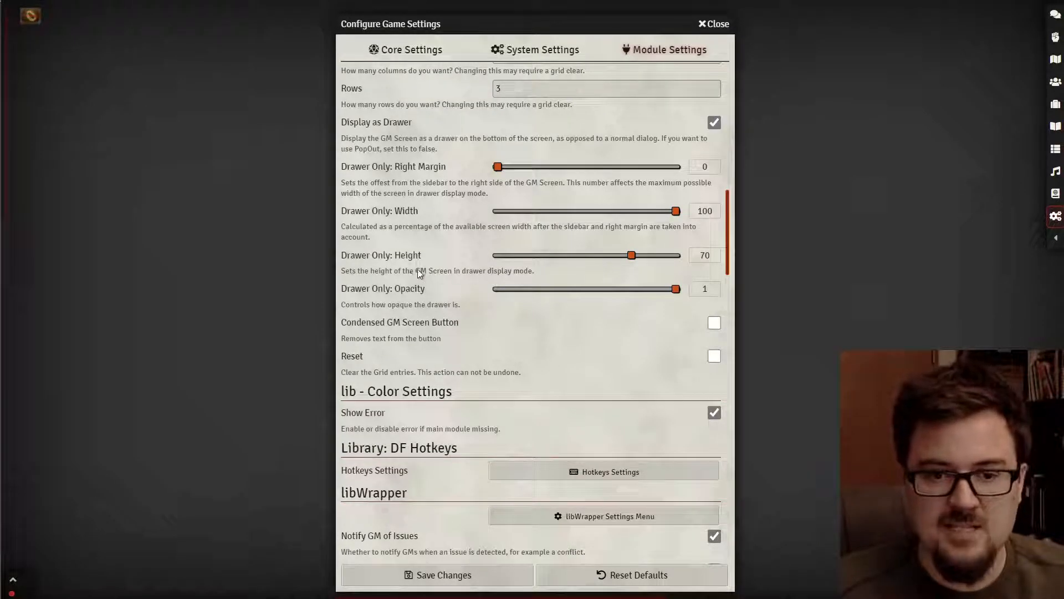
left_click(1004, 588)
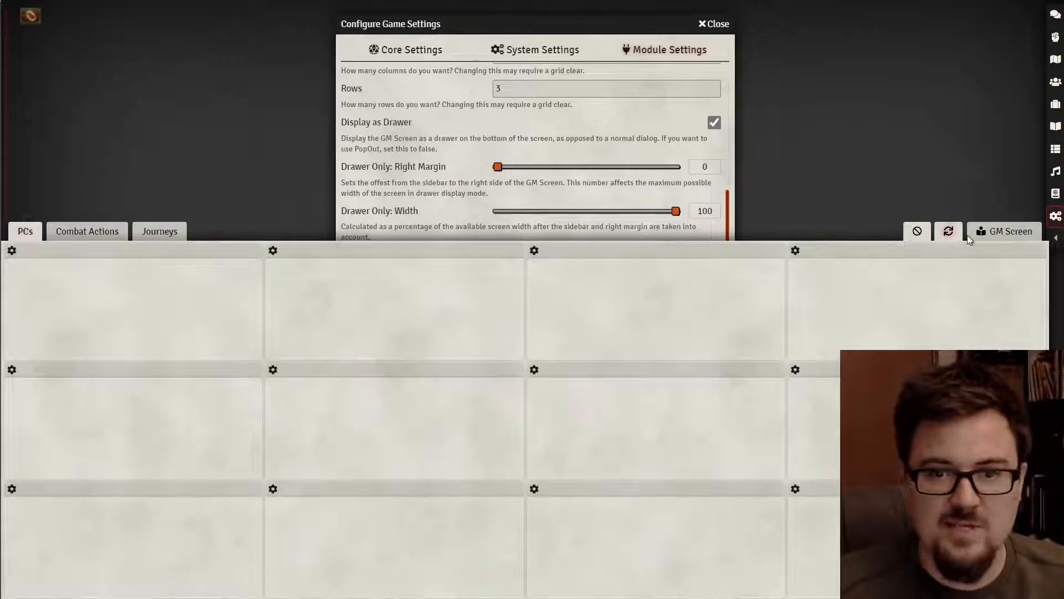
left_click(1013, 233)
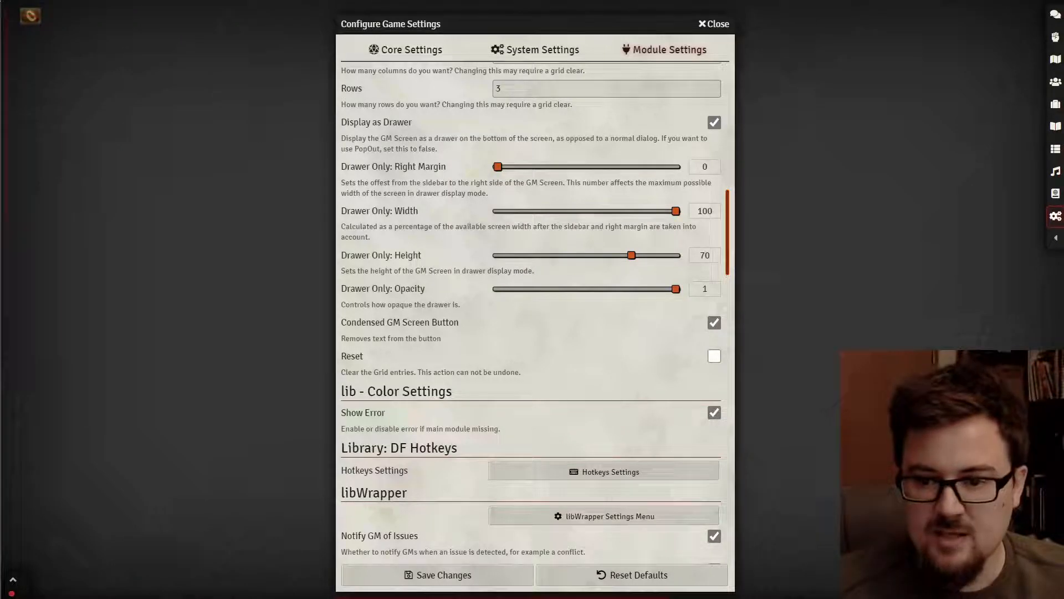
left_click(455, 574)
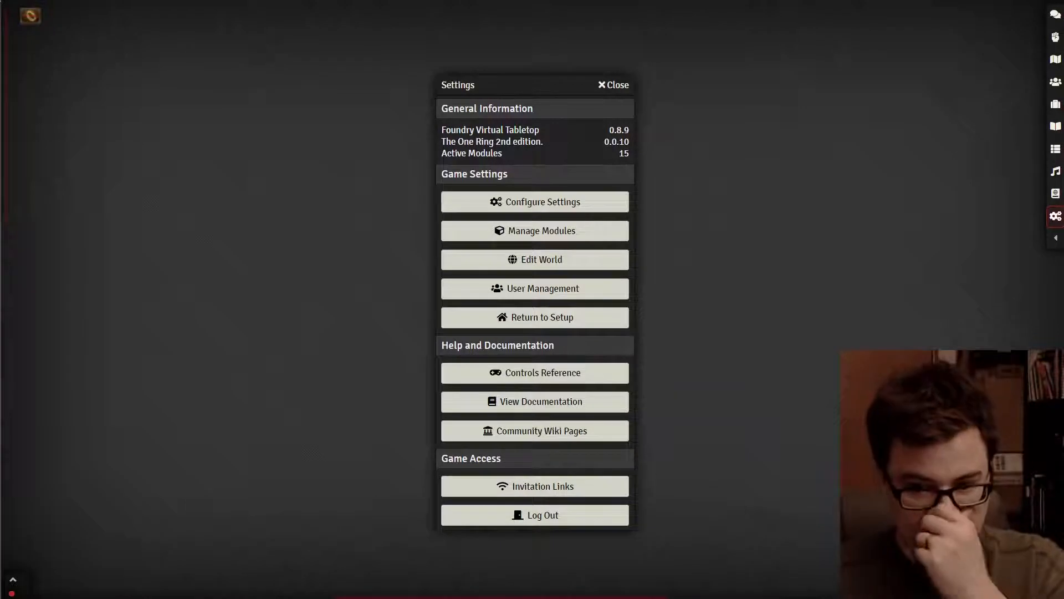
- Open Cell Configuration for the first PCs cell in the GM Screen drawer
left_click(1005, 589)
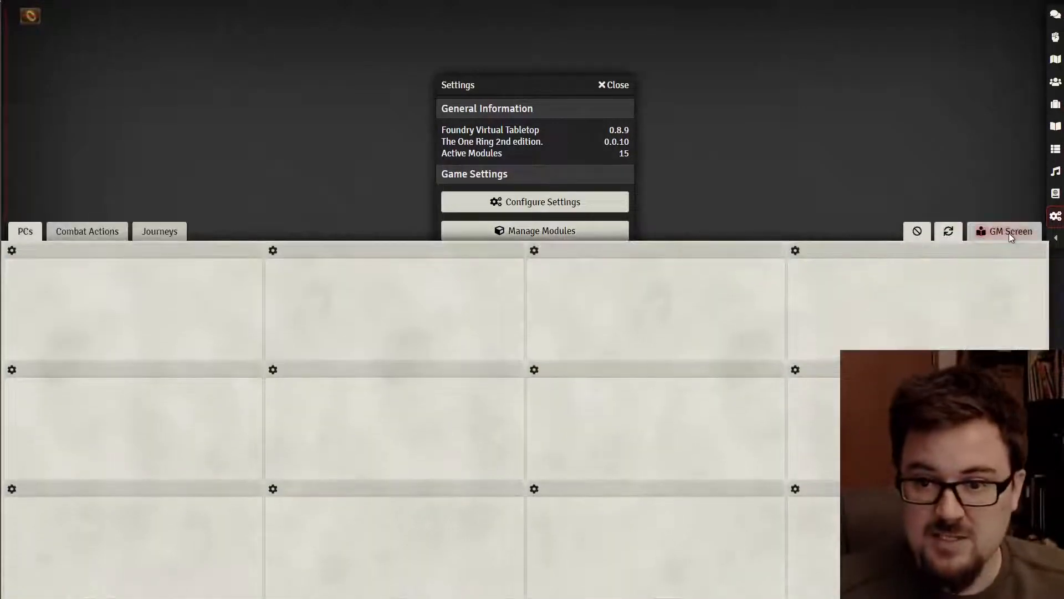
left_click(950, 232)
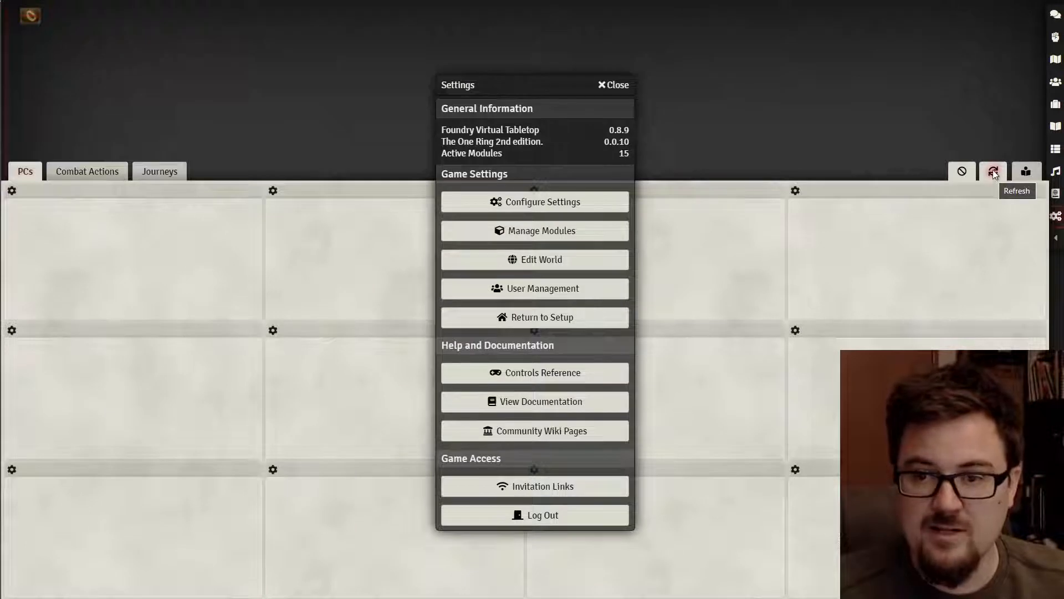
left_click(1027, 172)
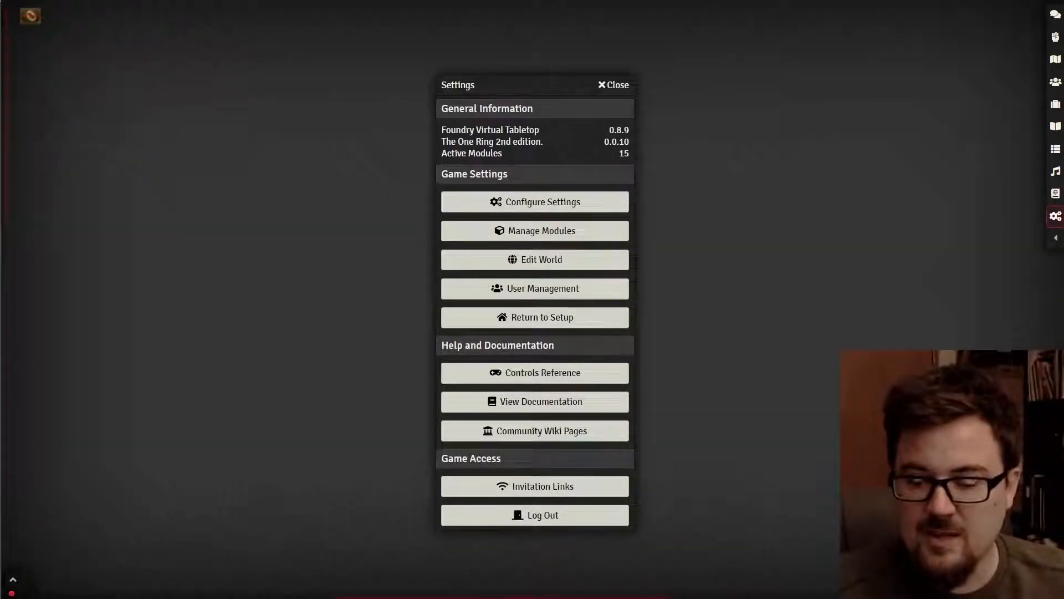
left_click(546, 203)
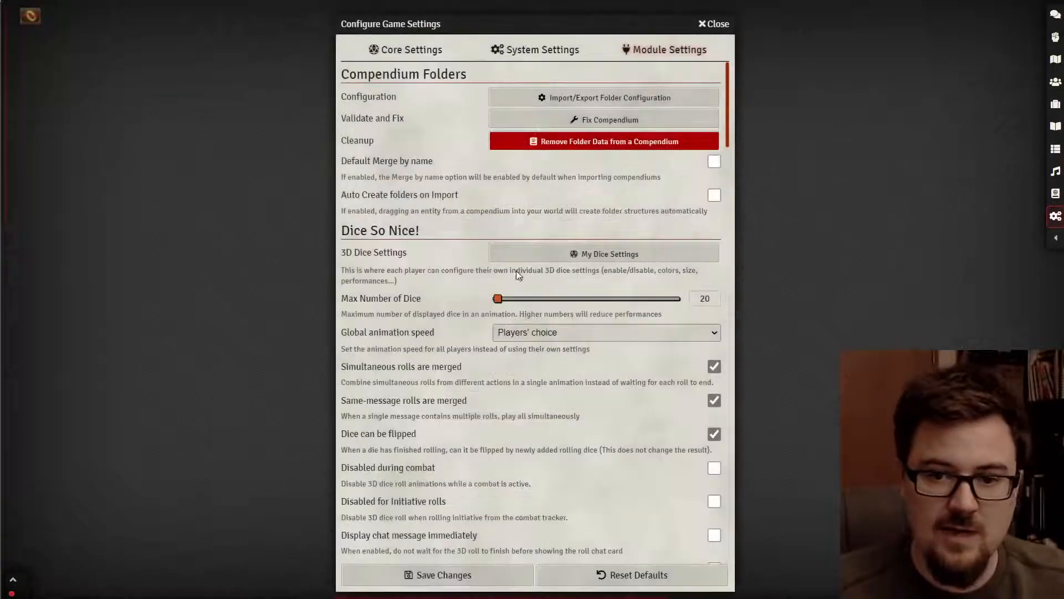
scroll(438, 367, "down", 4)
scroll(424, 389, "down", 8)
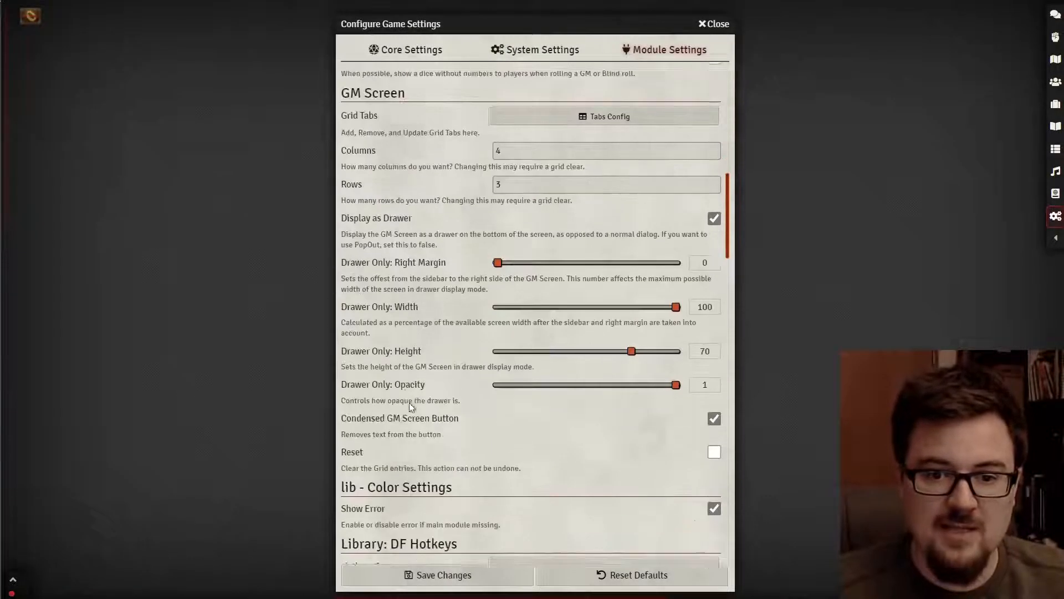
scroll(411, 406, "down", 1)
left_click(1026, 589)
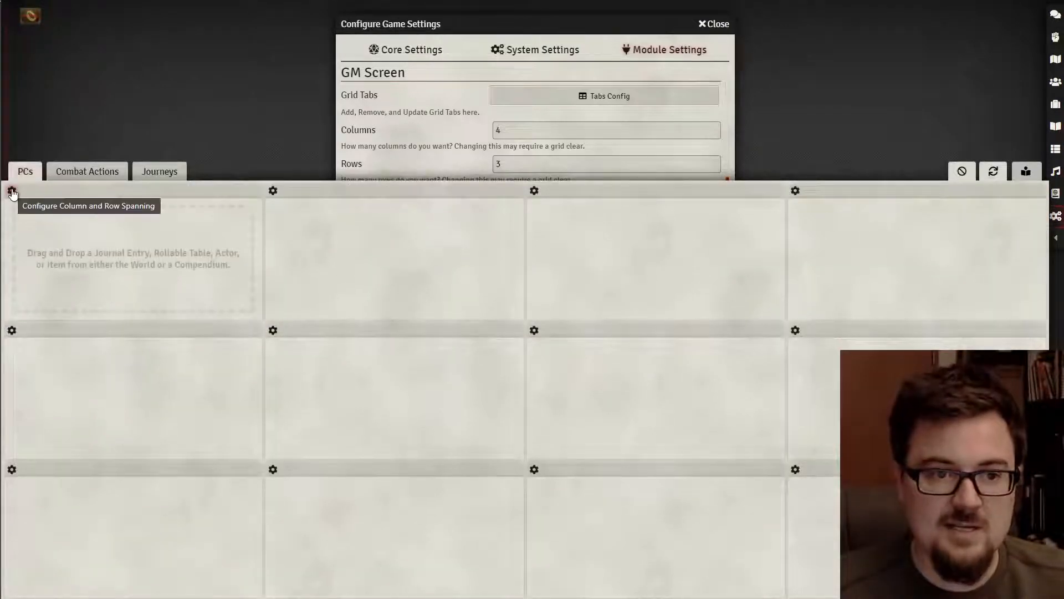
left_click(13, 191)
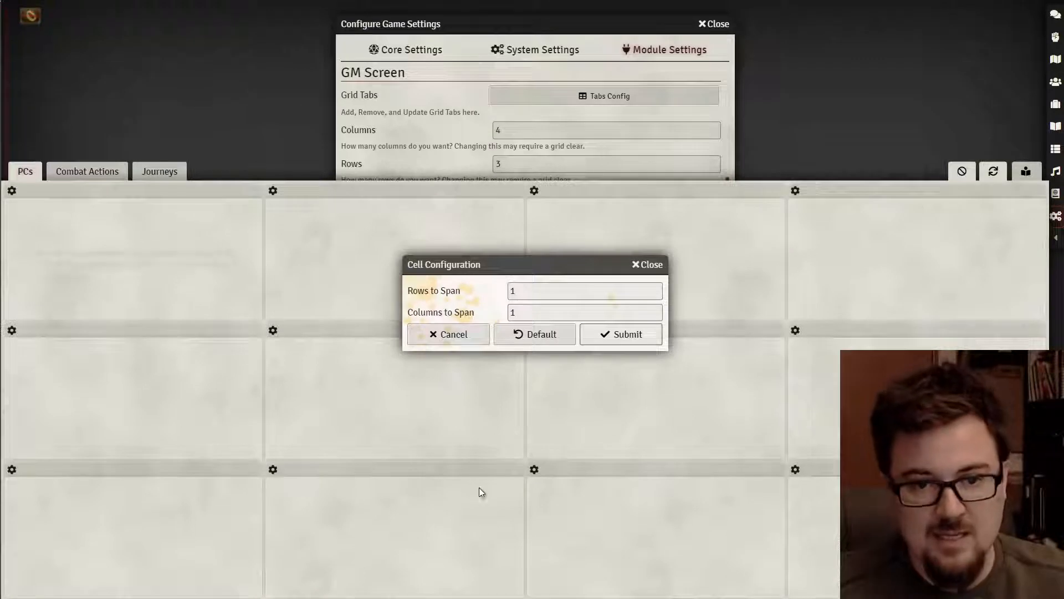
- Set the first PCs cell to span 3 rows and 2 columns and submit
left_click(534, 293)
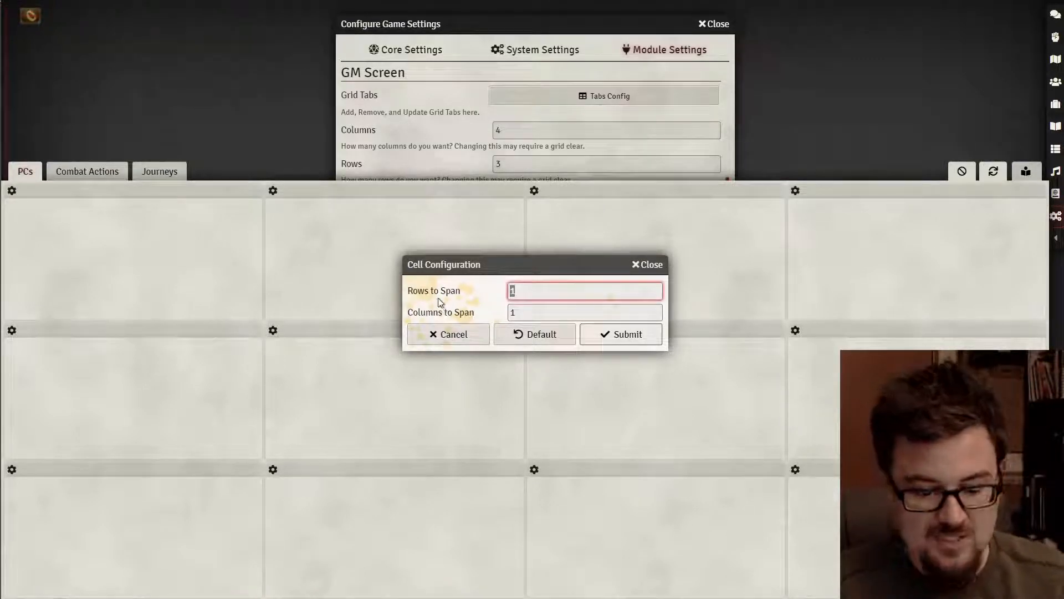
key("BackSpace")
type("3")
left_click(519, 311)
key("BackSpace")
type("2")
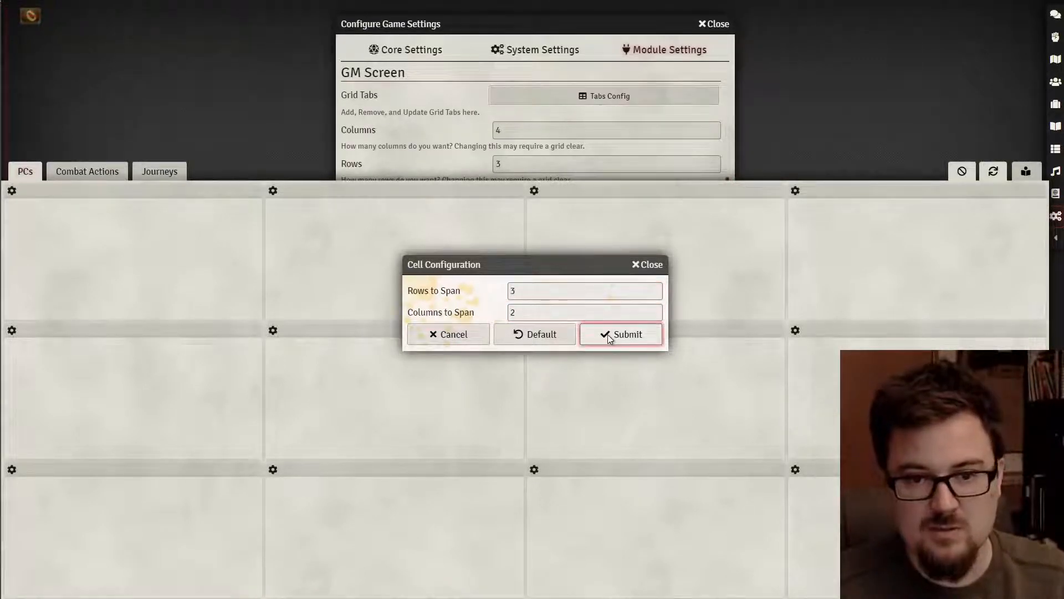
left_click(607, 334)
- Close the settings windows, check the drawer's PCs, Combat Actions and Journeys tabs, then collapse it
left_click(715, 24)
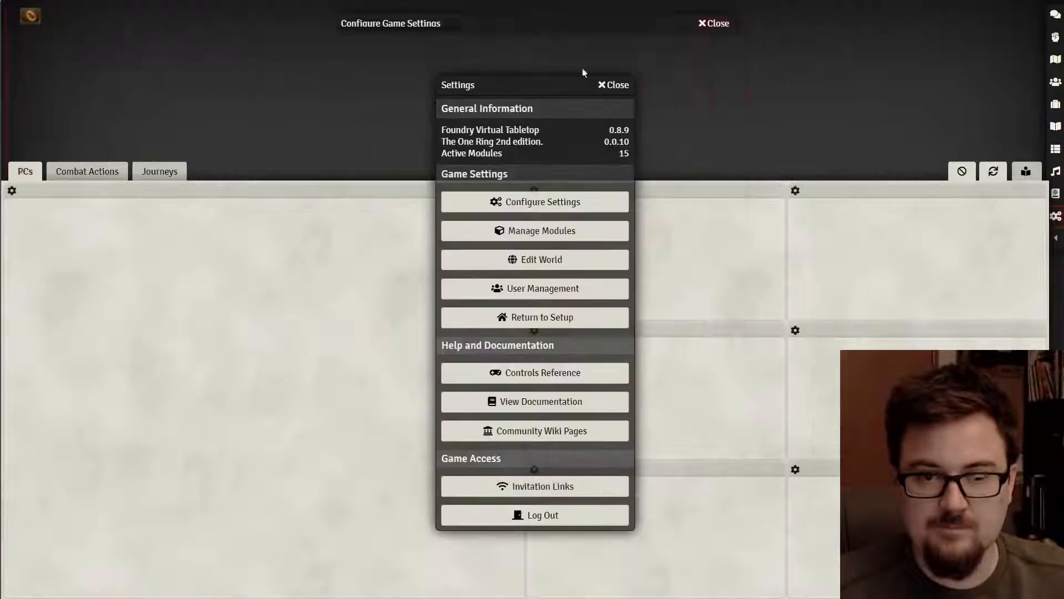
left_click(617, 85)
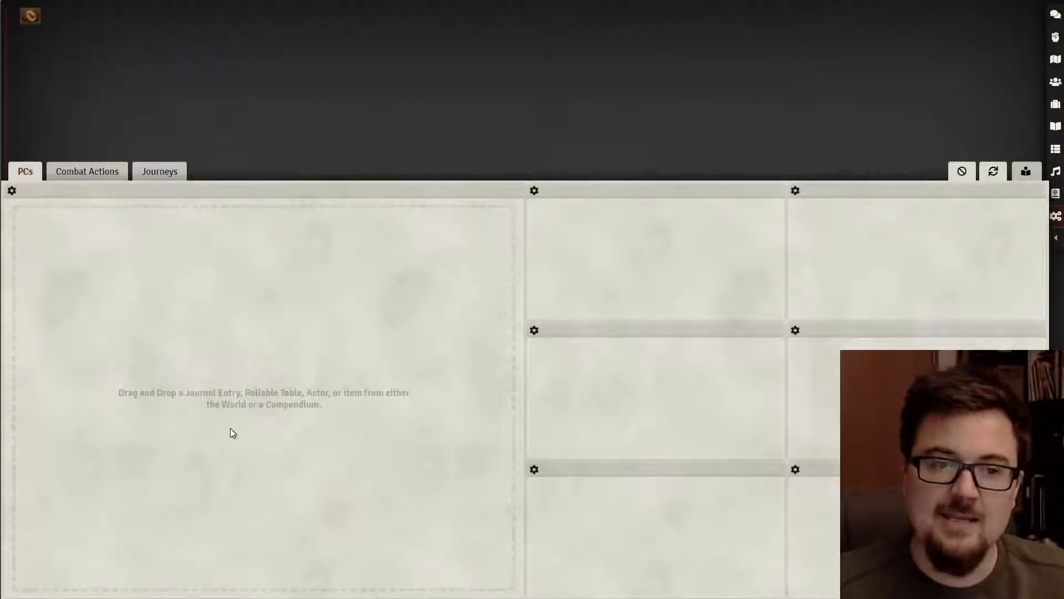
left_click(1028, 170)
left_click(1027, 589)
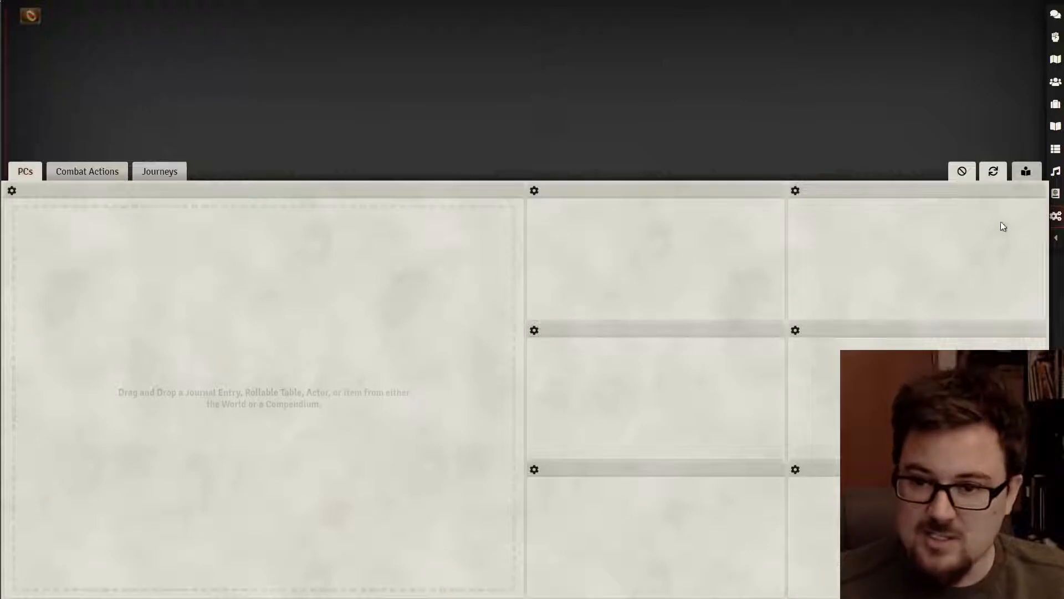
left_click(1026, 171)
left_click(1026, 589)
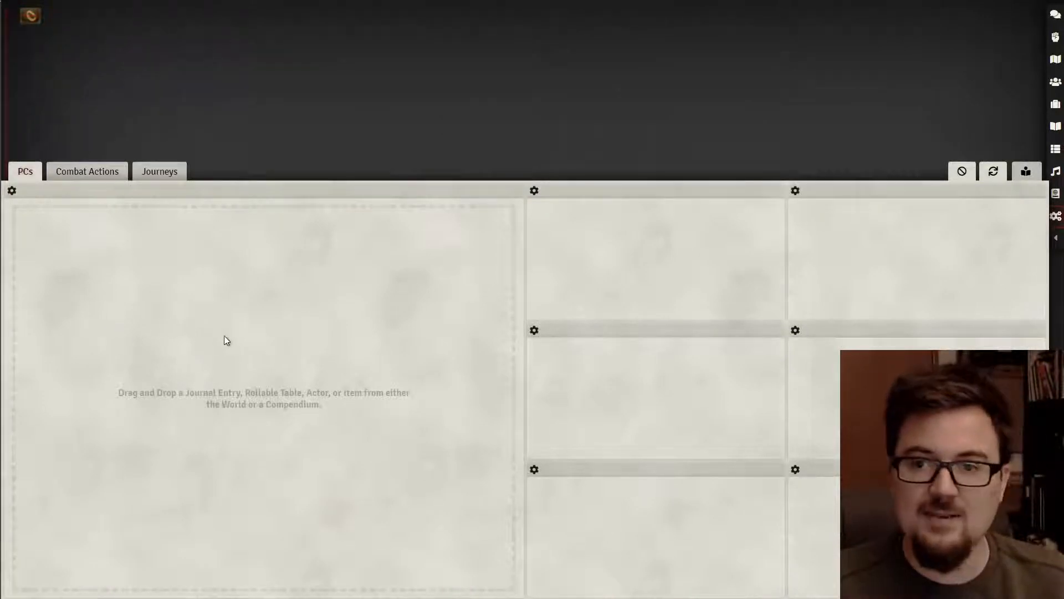
left_click(102, 172)
left_click(147, 171)
left_click(28, 170)
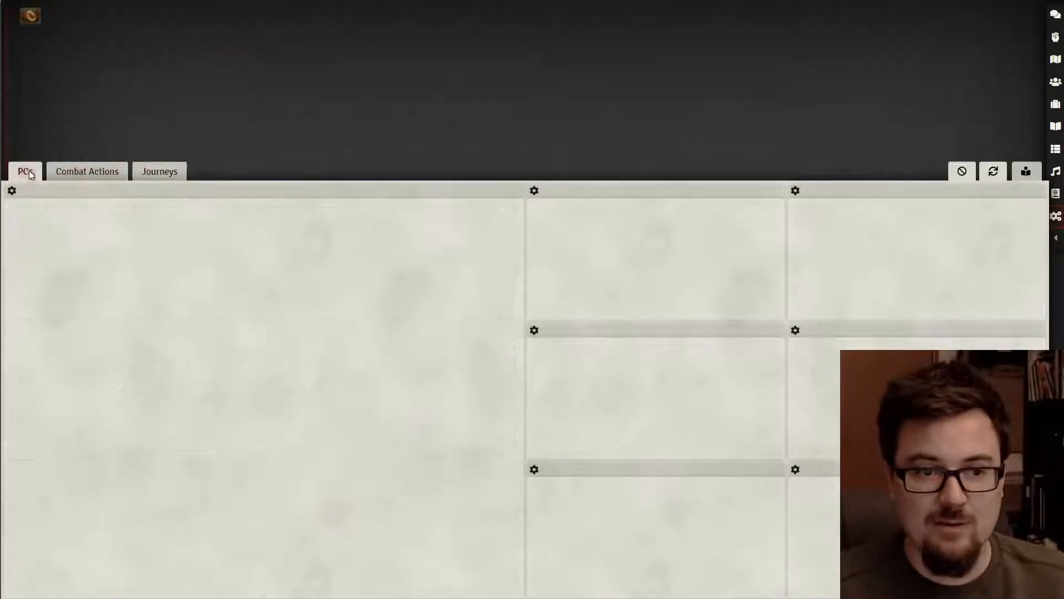
left_click(1025, 171)
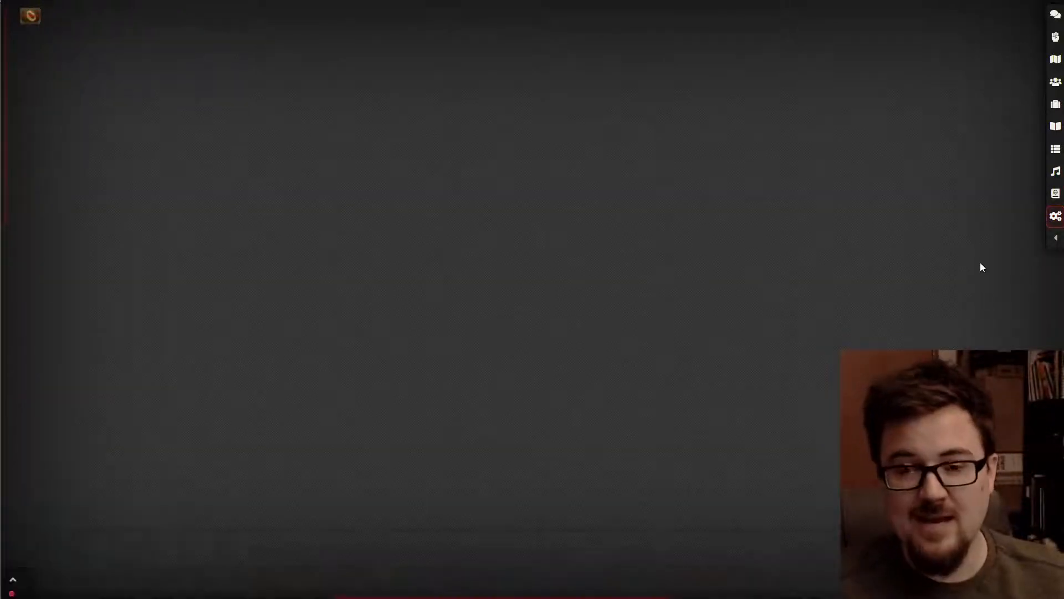
- Scroll through the Configure Game Settings module list without changing anything
left_click(1055, 216)
left_click(590, 202)
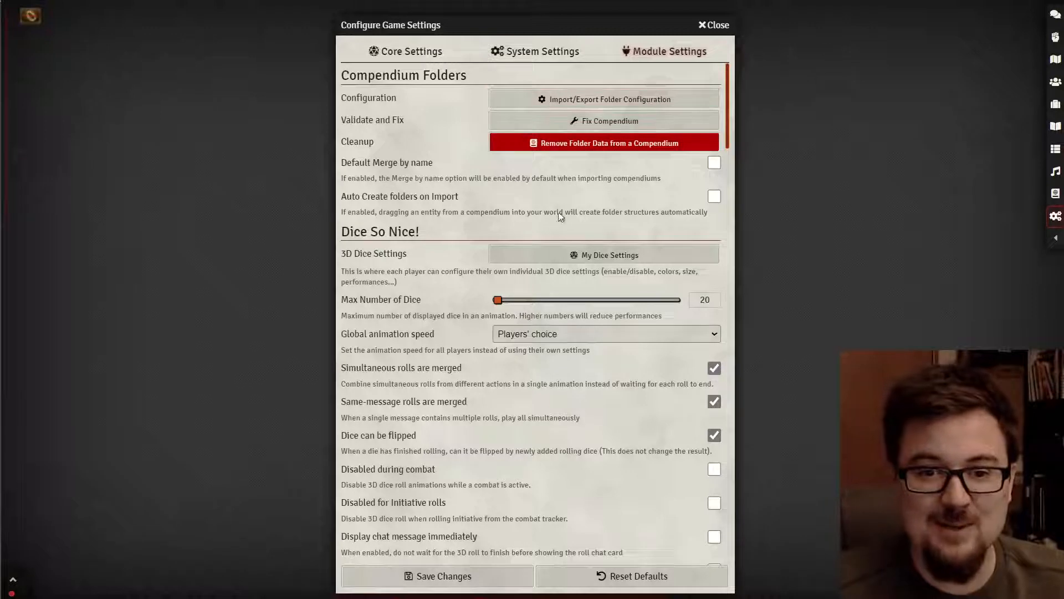
scroll(557, 216, "down", 3)
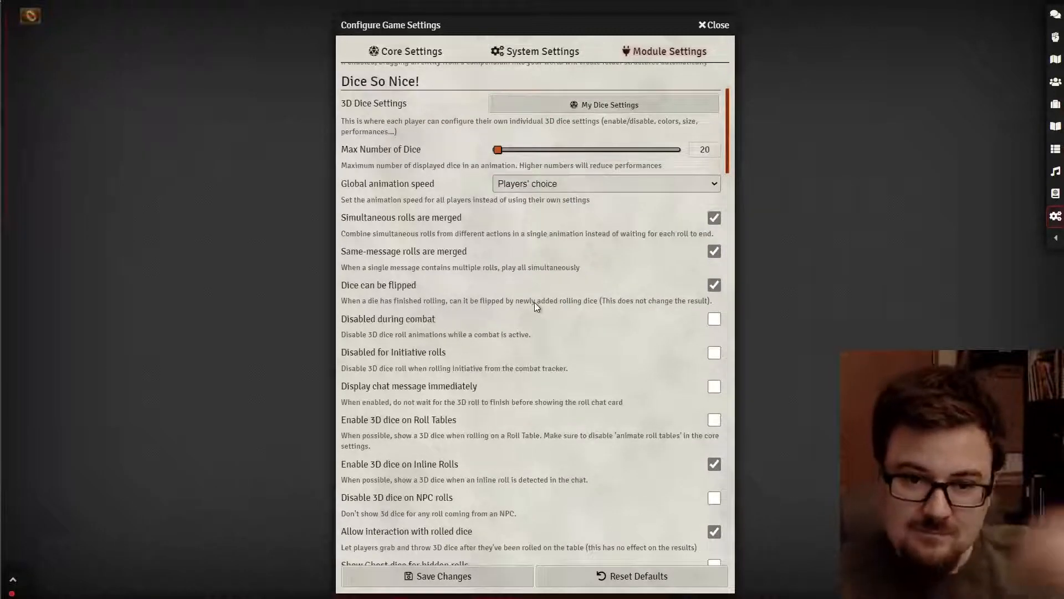
scroll(534, 301, "up", 4)
scroll(409, 199, "down", 10)
scroll(409, 232, "down", 10)
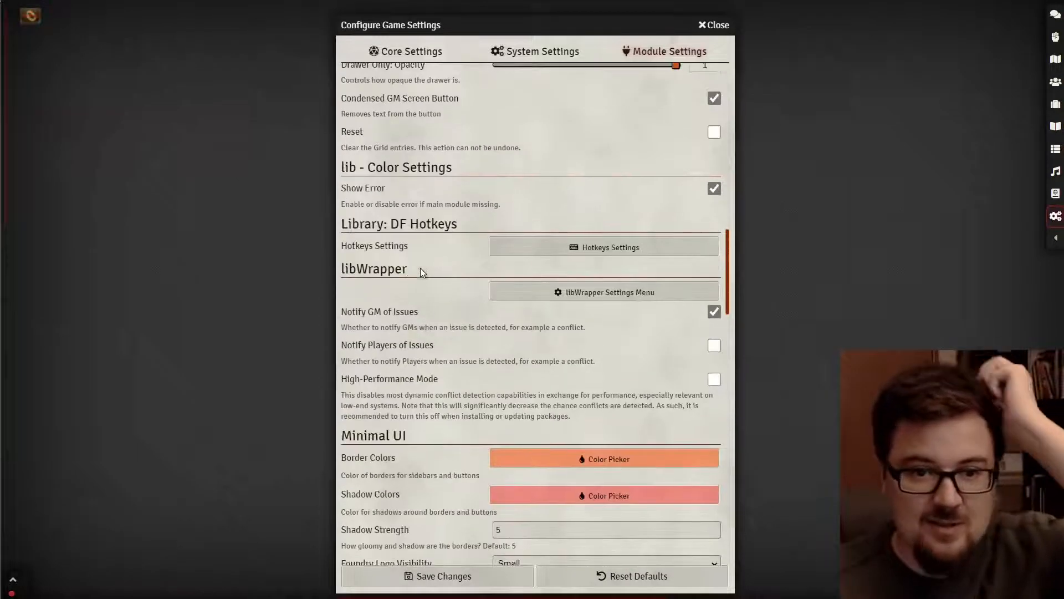
scroll(420, 271, "down", 3)
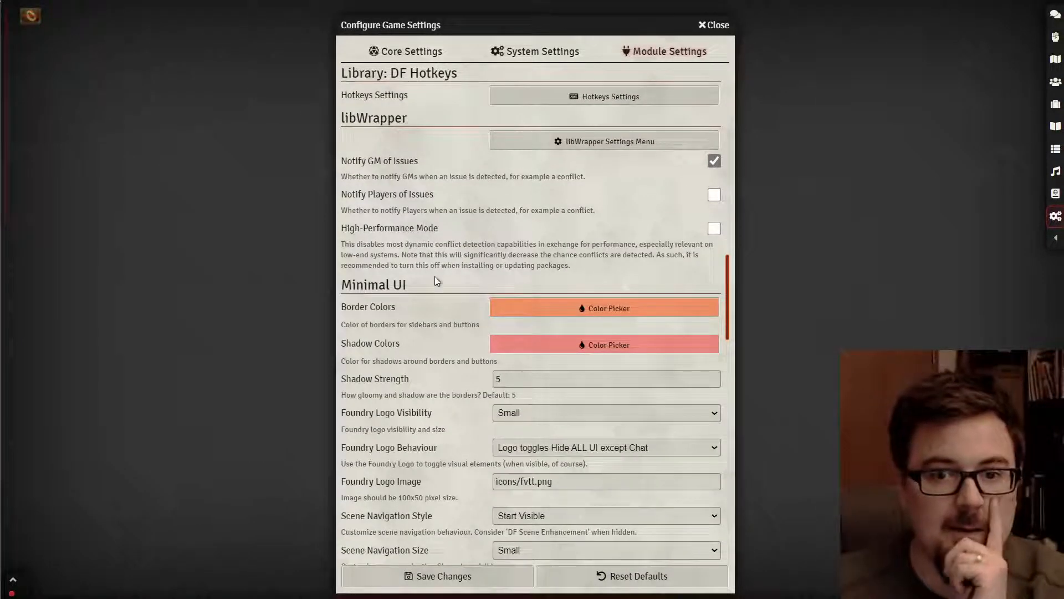
scroll(436, 281, "down", 3)
scroll(435, 253, "down", 14)
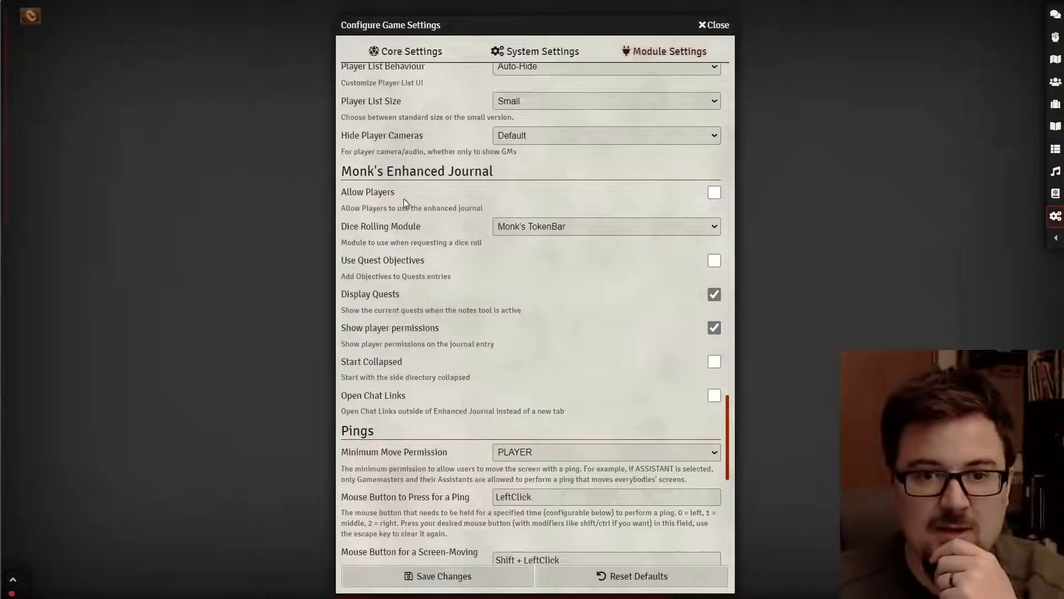
scroll(413, 294, "down", 6)
scroll(399, 238, "down", 4)
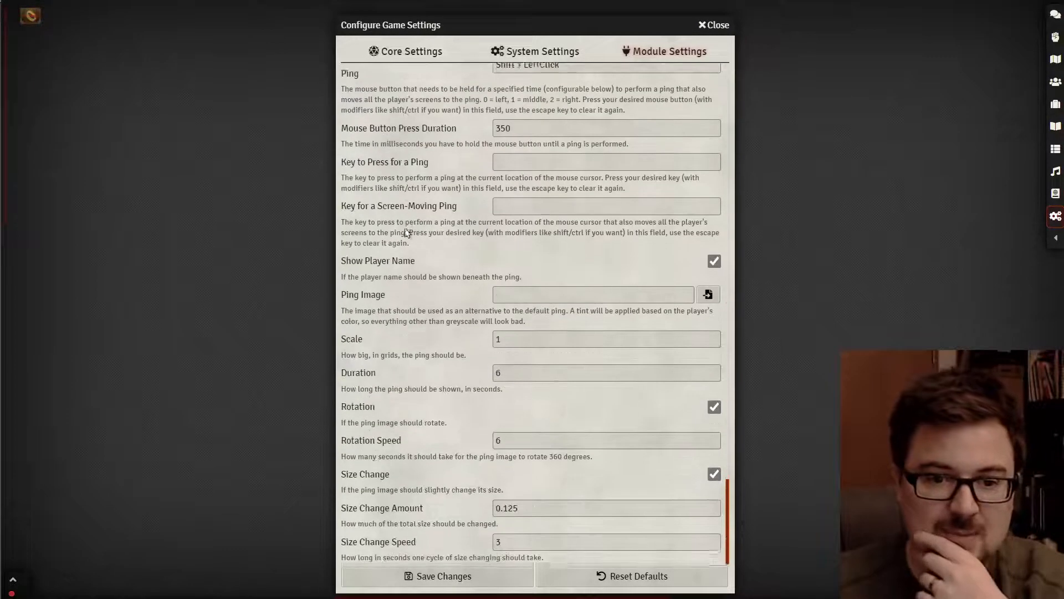
scroll(474, 155, "up", 12)
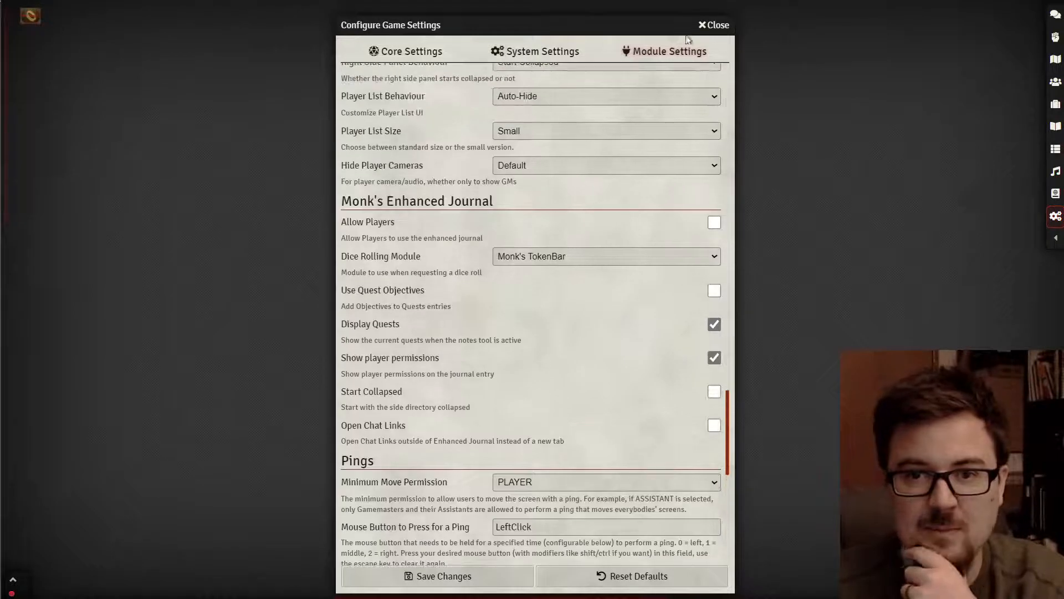
- Close the settings windows and expand the sidebar on the Settings tab
left_click(714, 25)
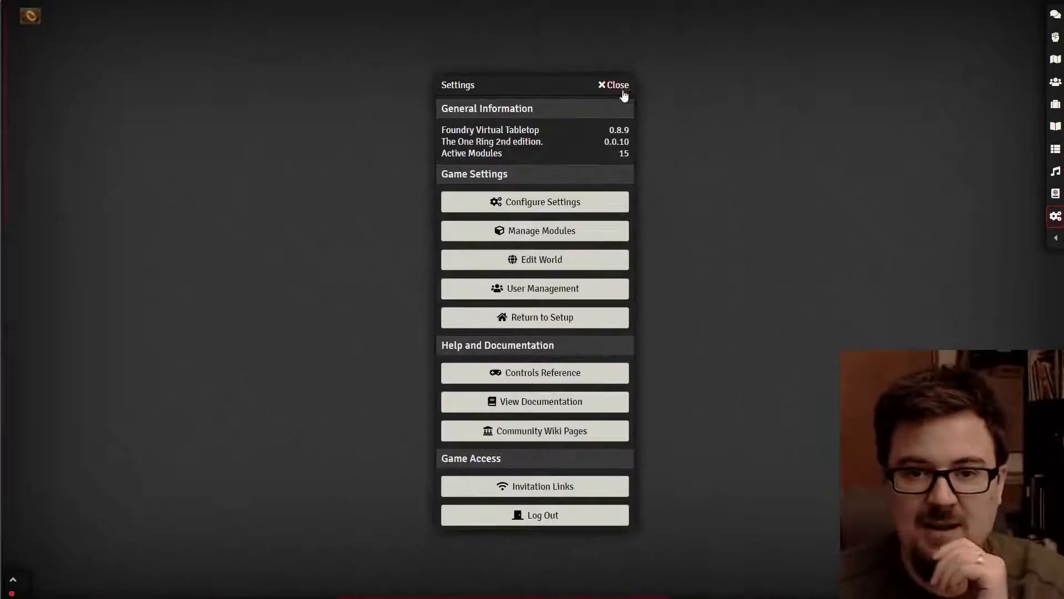
left_click(618, 86)
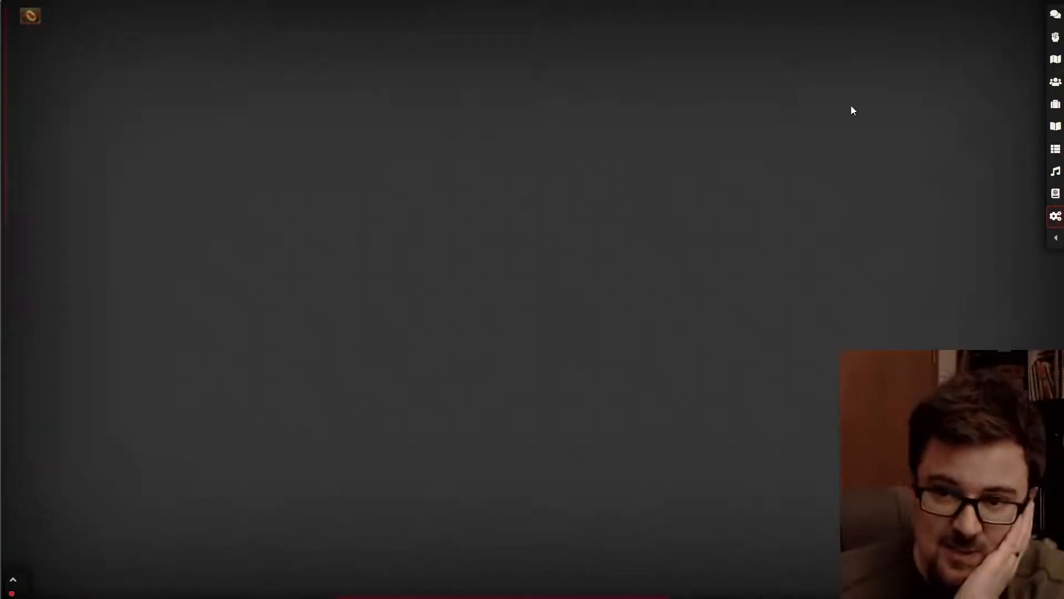
left_click(1057, 239)
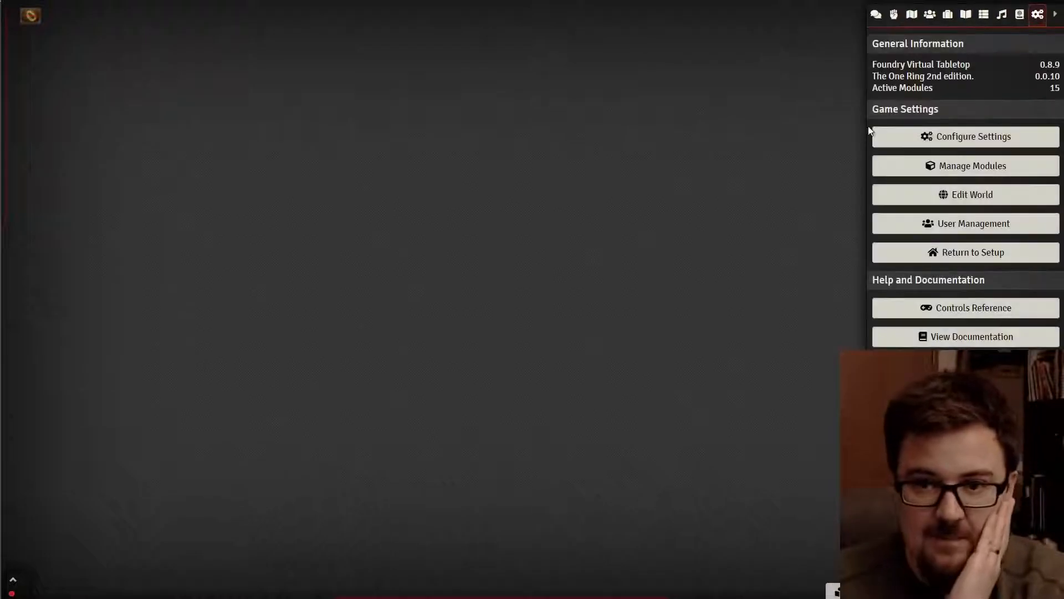
- From the Scenes Directory, create a new scene named 'Welcome'
left_click(894, 16)
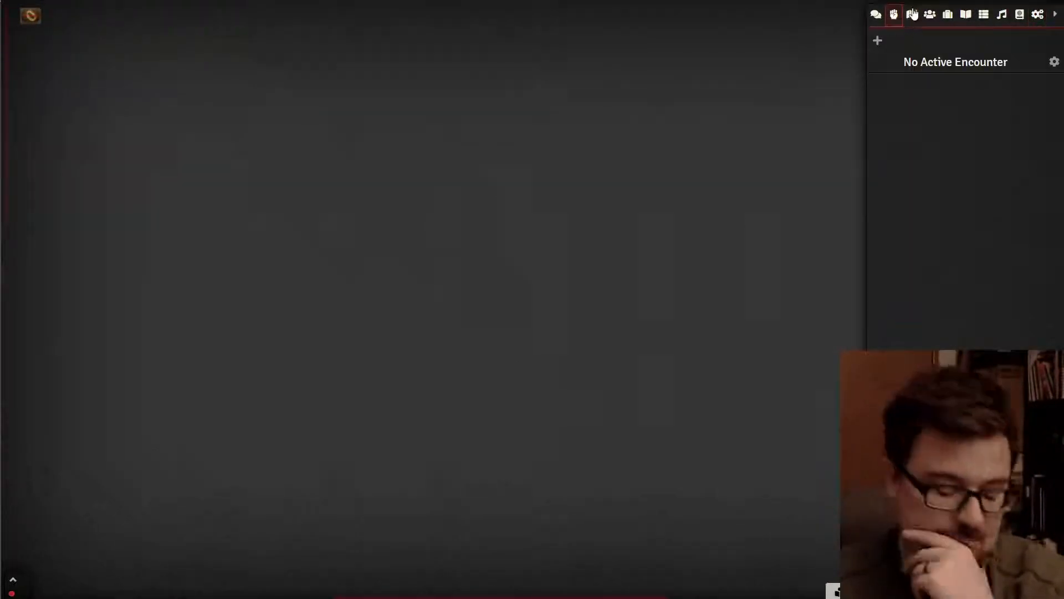
left_click(911, 16)
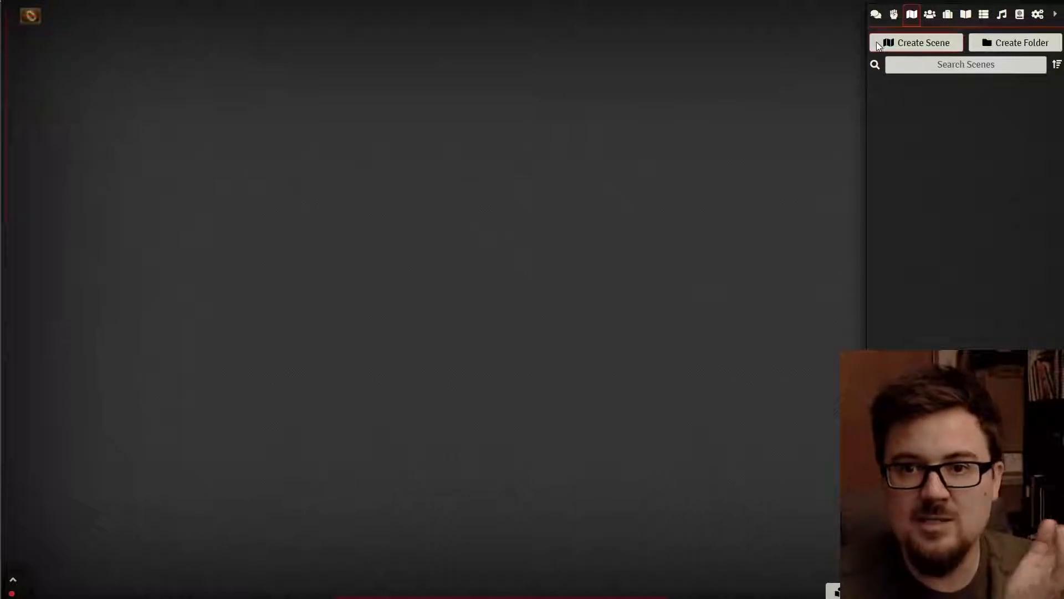
left_click(905, 43)
left_click(742, 66)
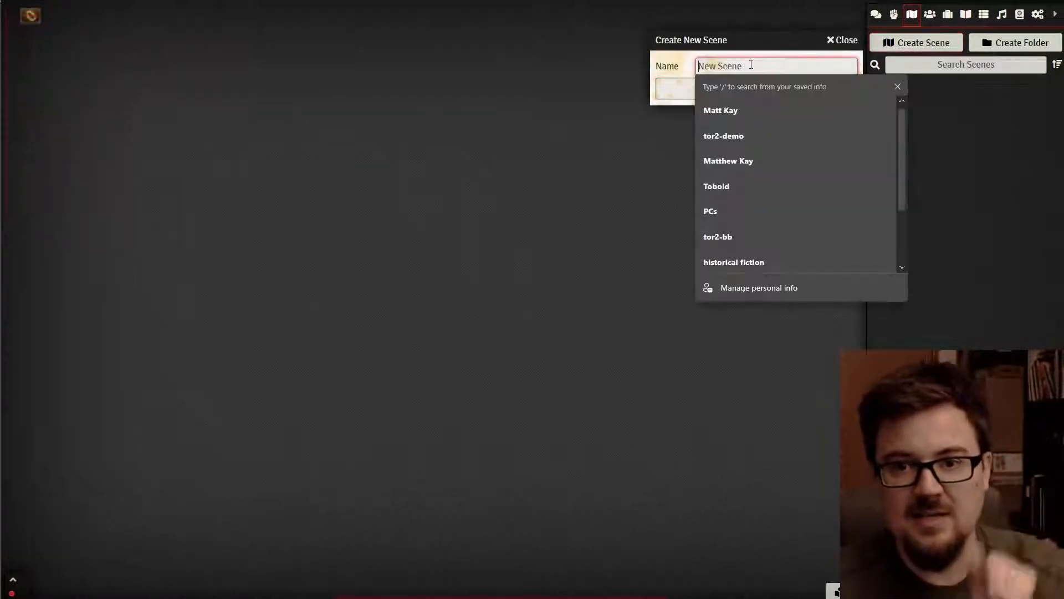
type("Welcome")
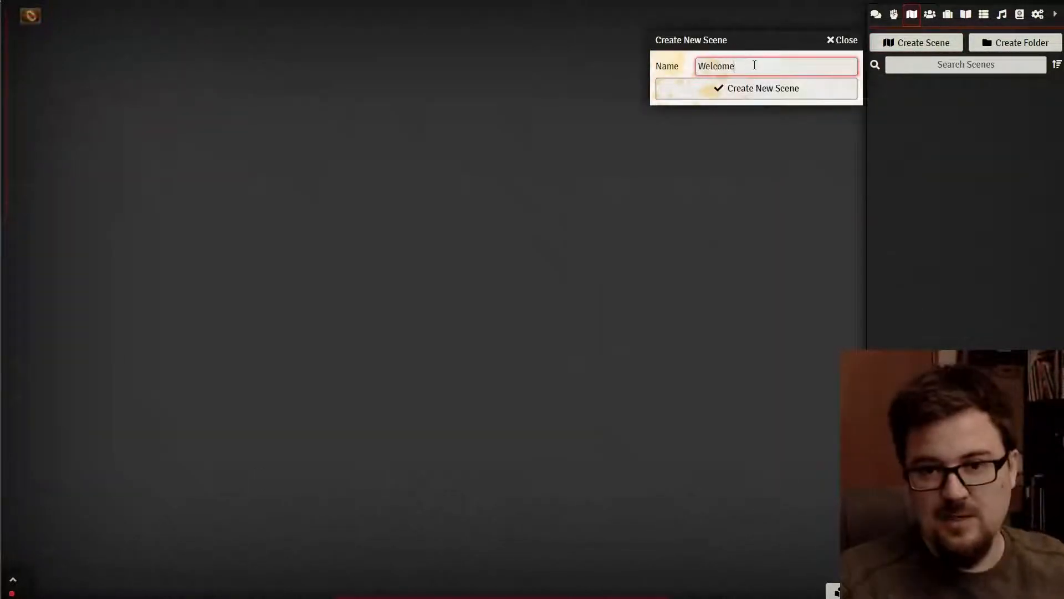
left_click(738, 92)
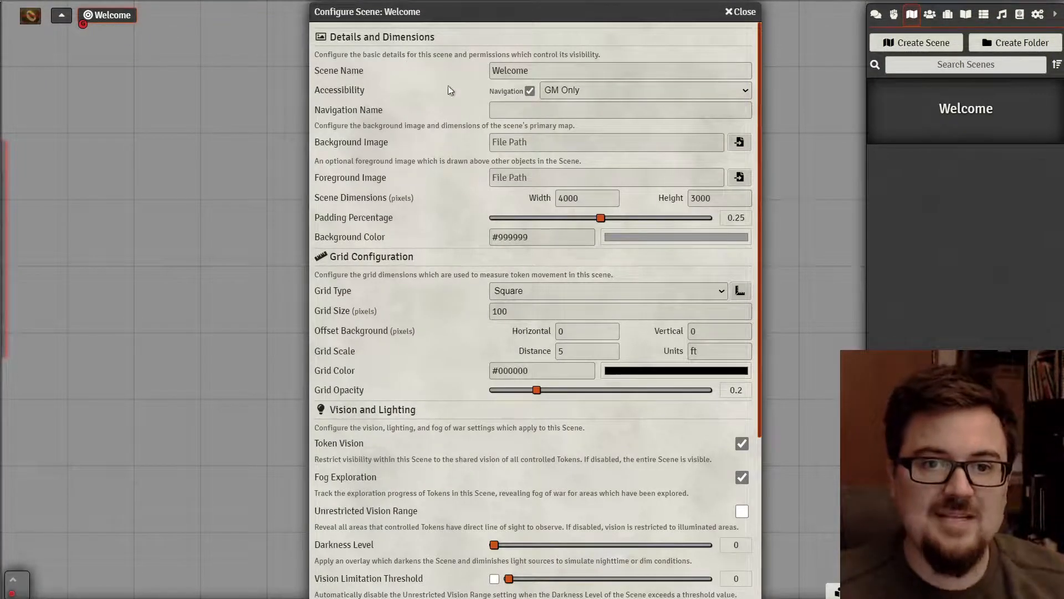
- Set the Welcome scene's accessibility to All Players and its navigation name to 'welcome'
left_click(562, 89)
left_click(567, 118)
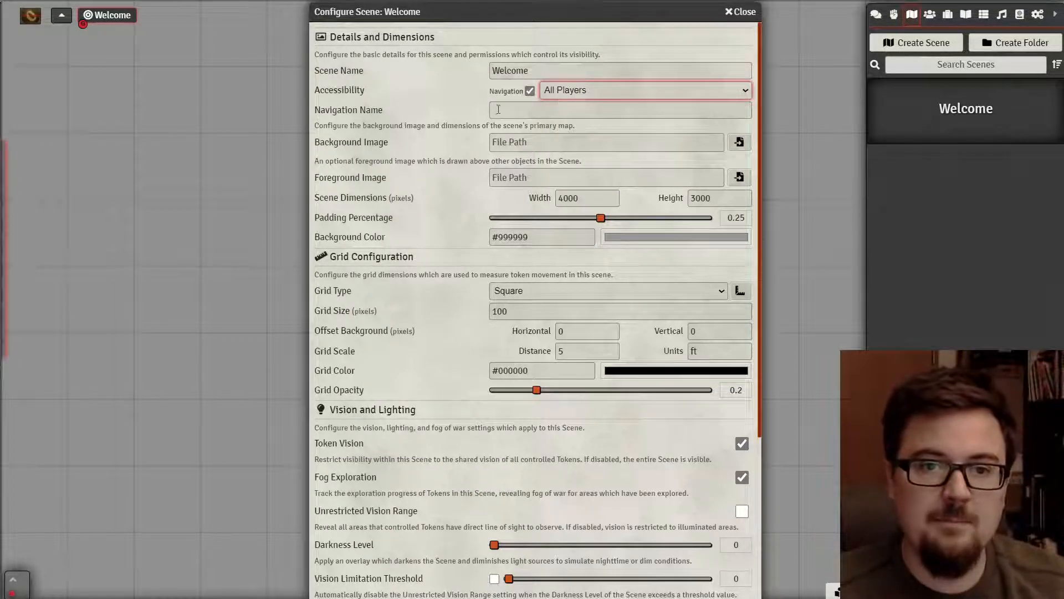
left_click(570, 108)
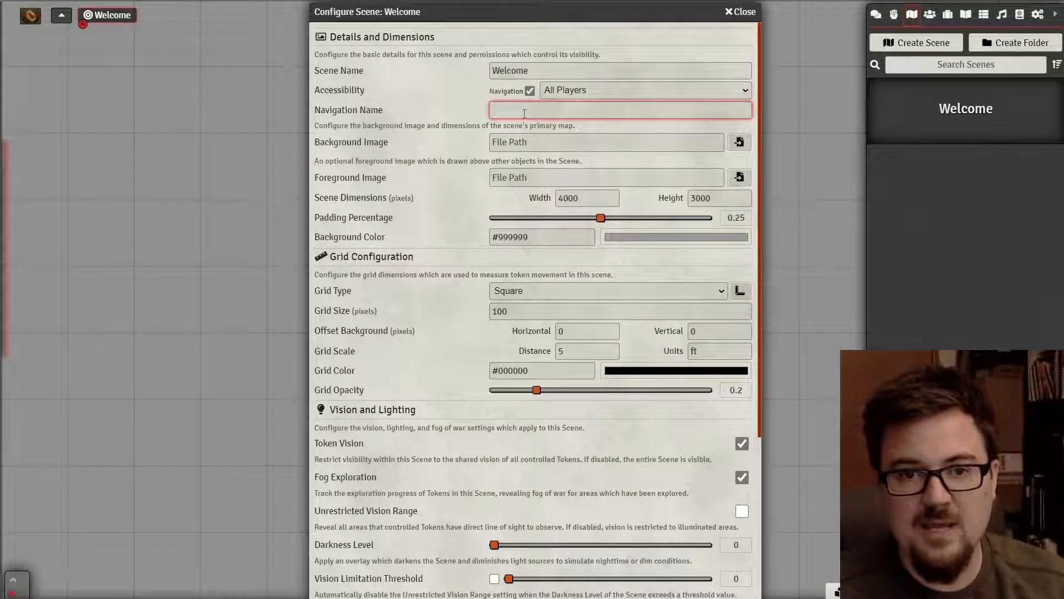
type("welcome")
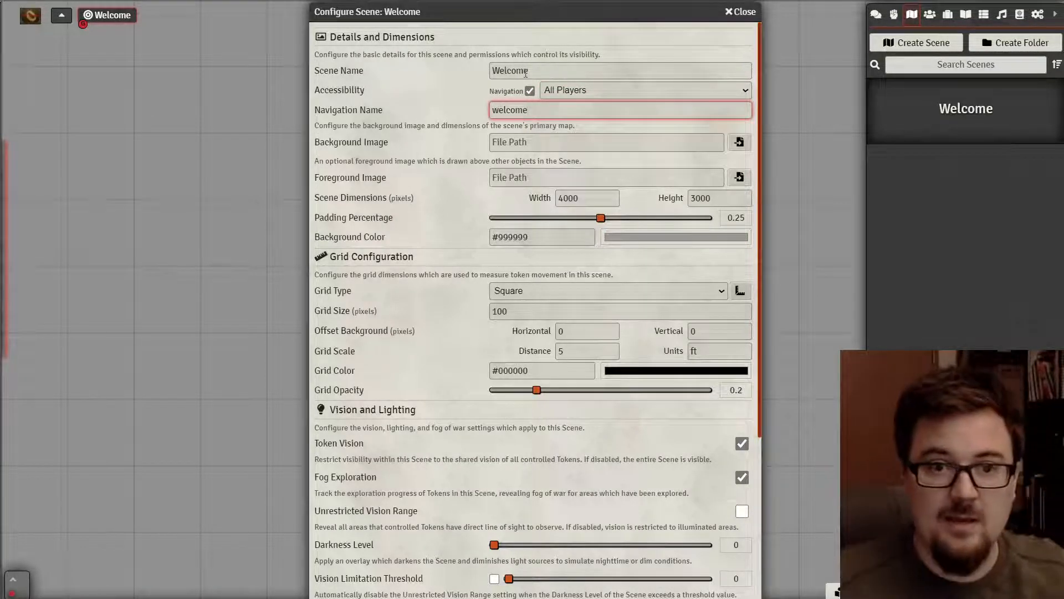
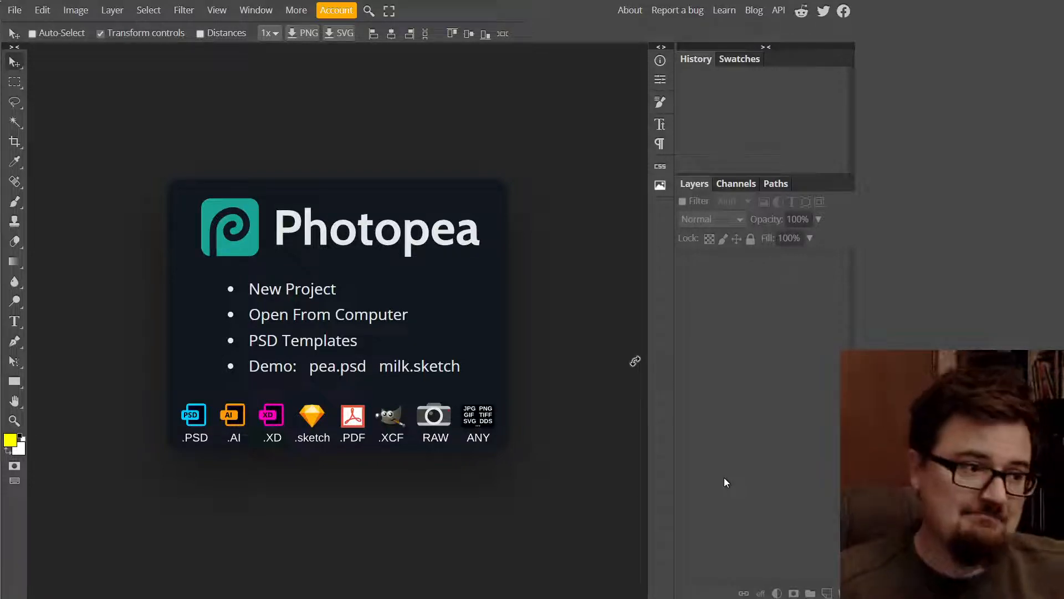
- View the Photopea account details, then close them
left_click(321, 11)
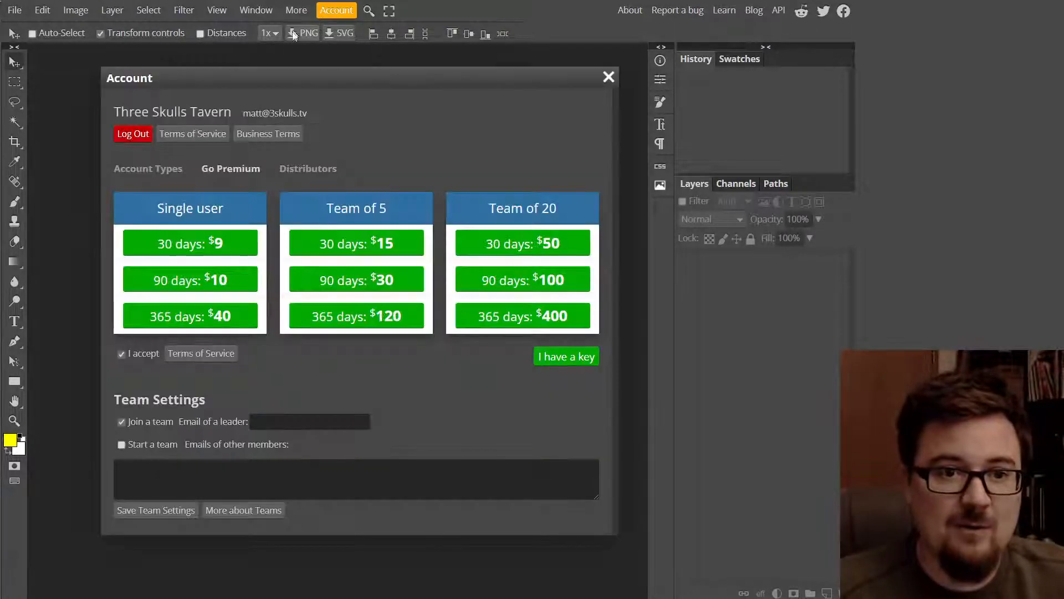
left_click_drag(315, 74, 305, 62)
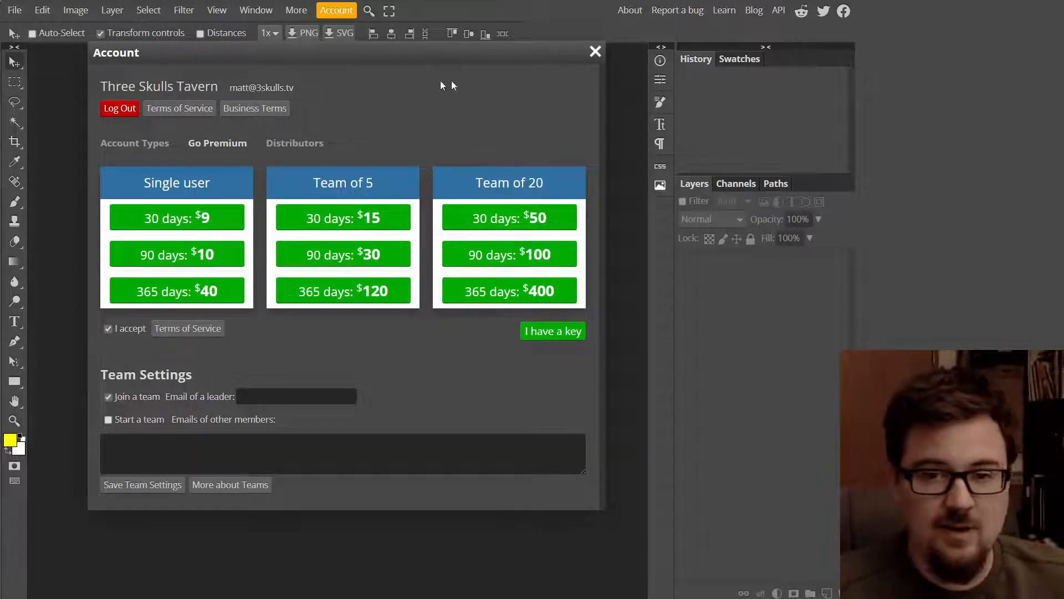
left_click(596, 52)
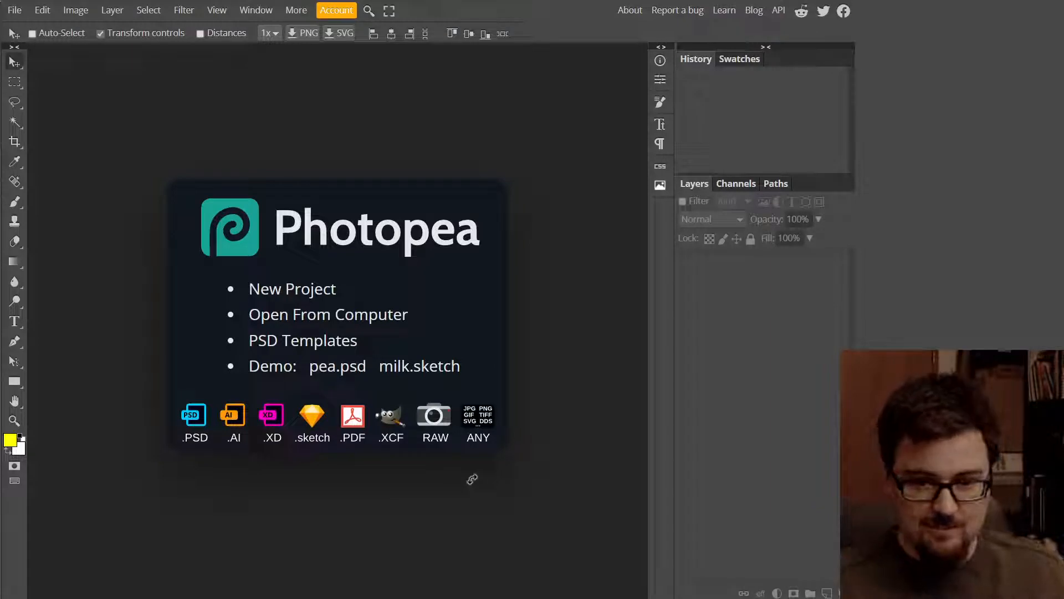
- Open ShireMap.jpg from Data (E:) > !Podcast > !3 Skulls > Foundry Stuff > The One Ring
left_click(22, 11)
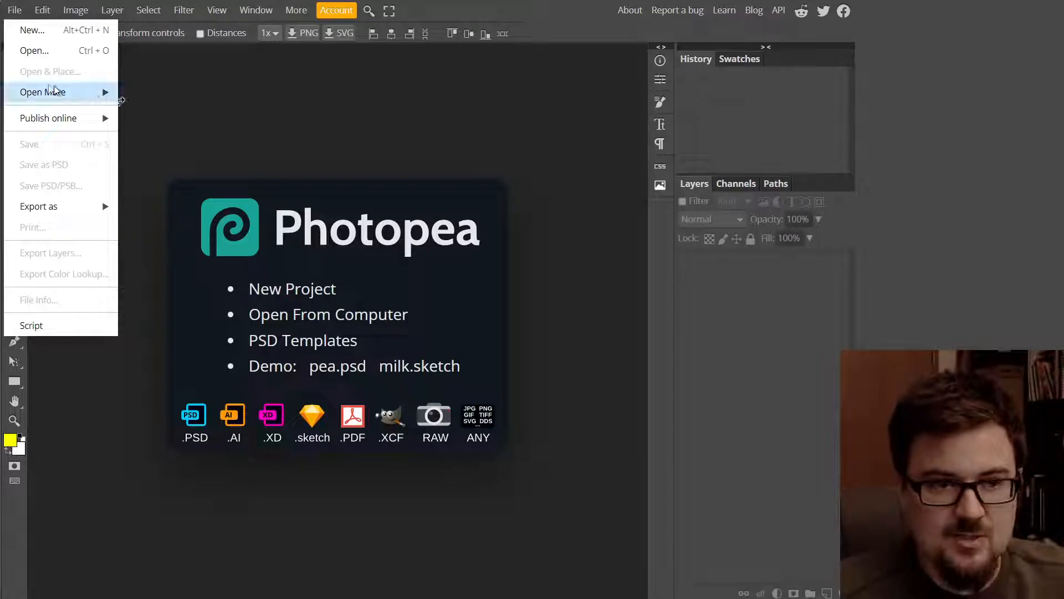
left_click(34, 51)
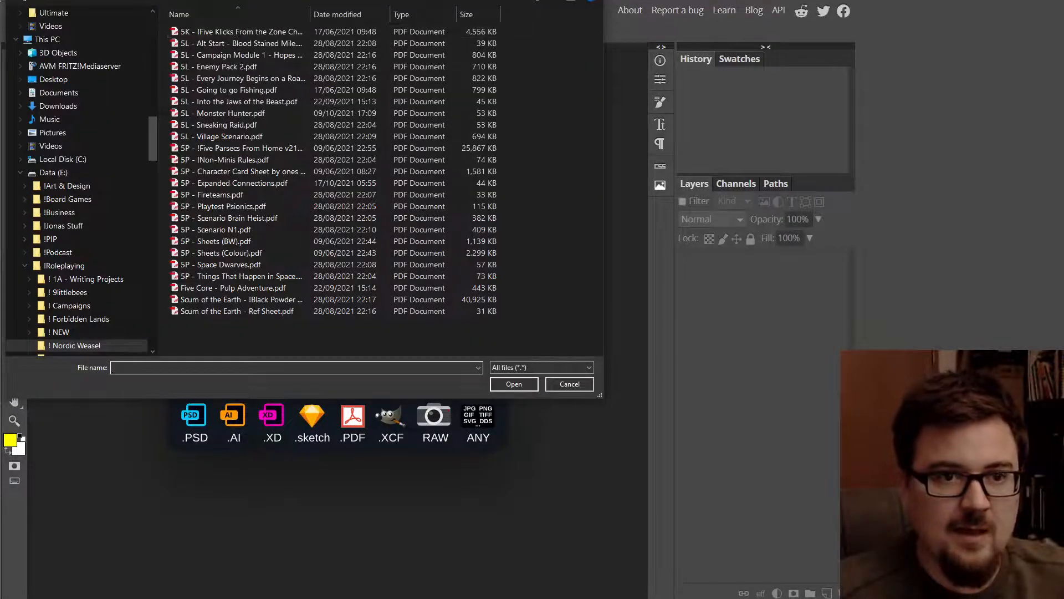
left_click_drag(244, 0, 366, 16)
left_click(317, 34)
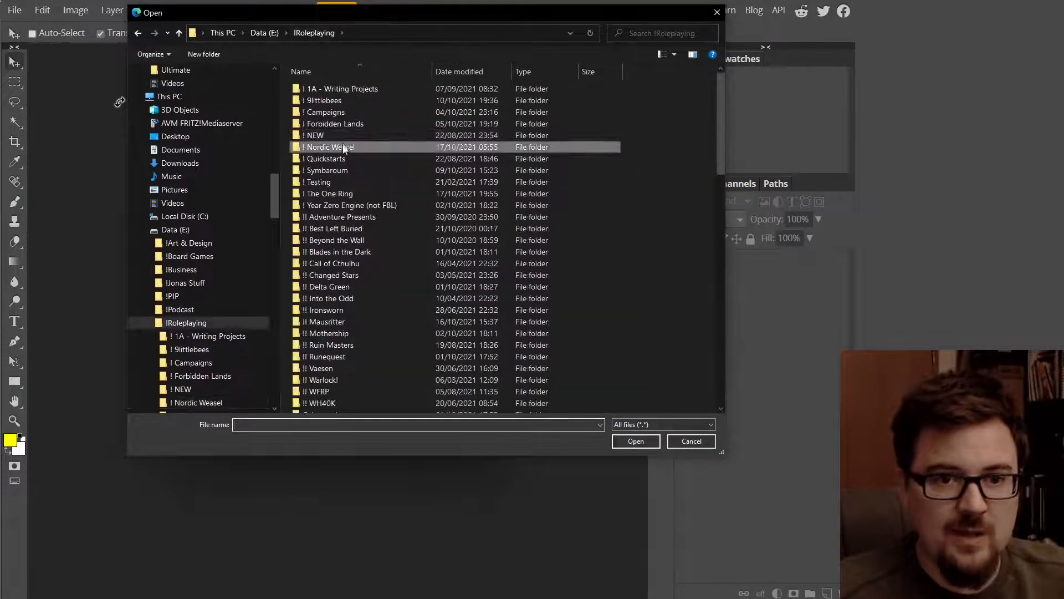
double_click(347, 192)
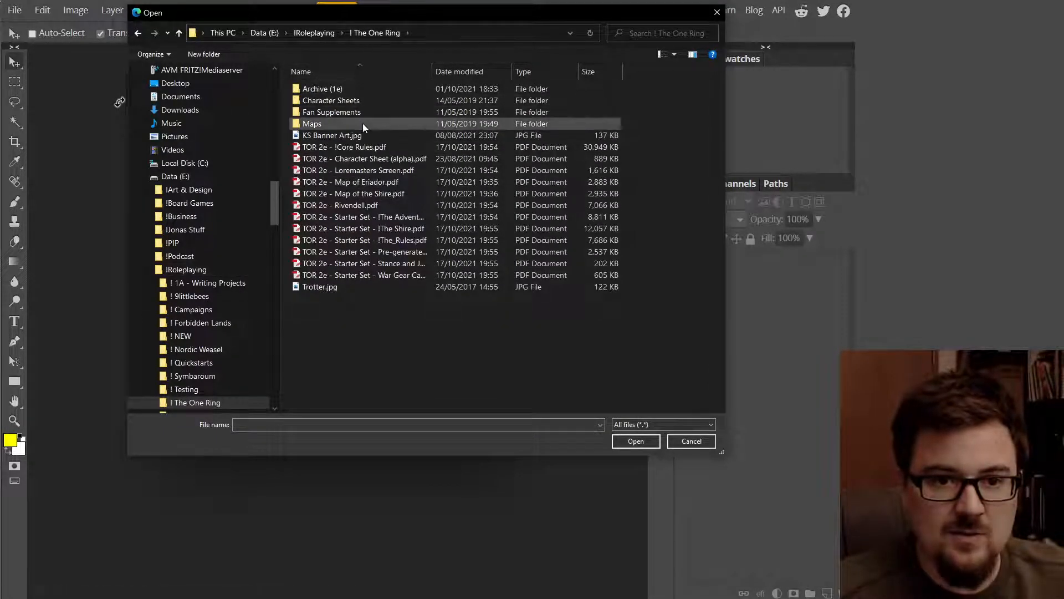
left_click(264, 34)
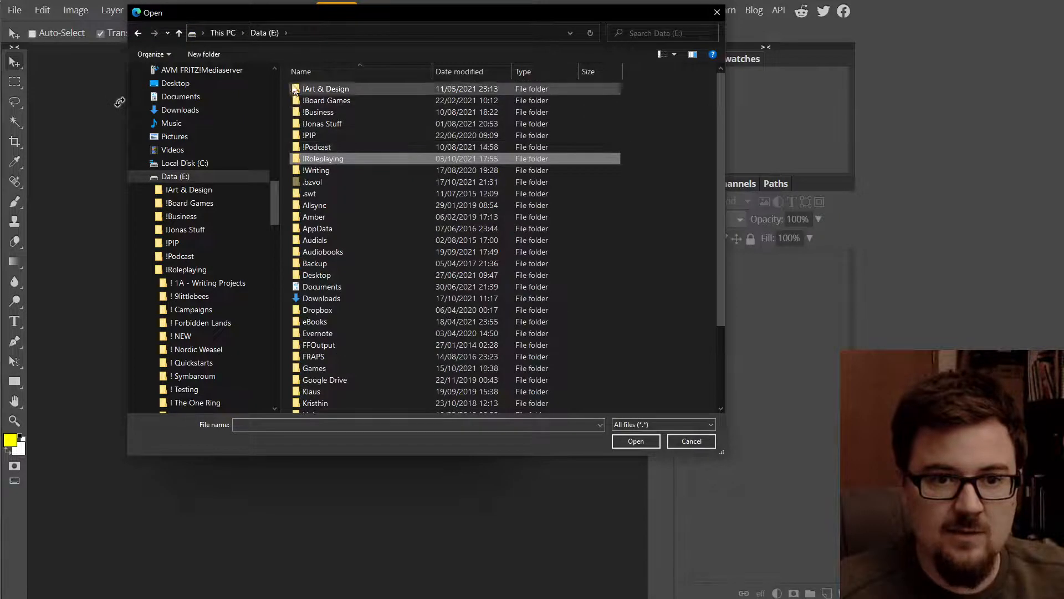
double_click(313, 148)
double_click(307, 101)
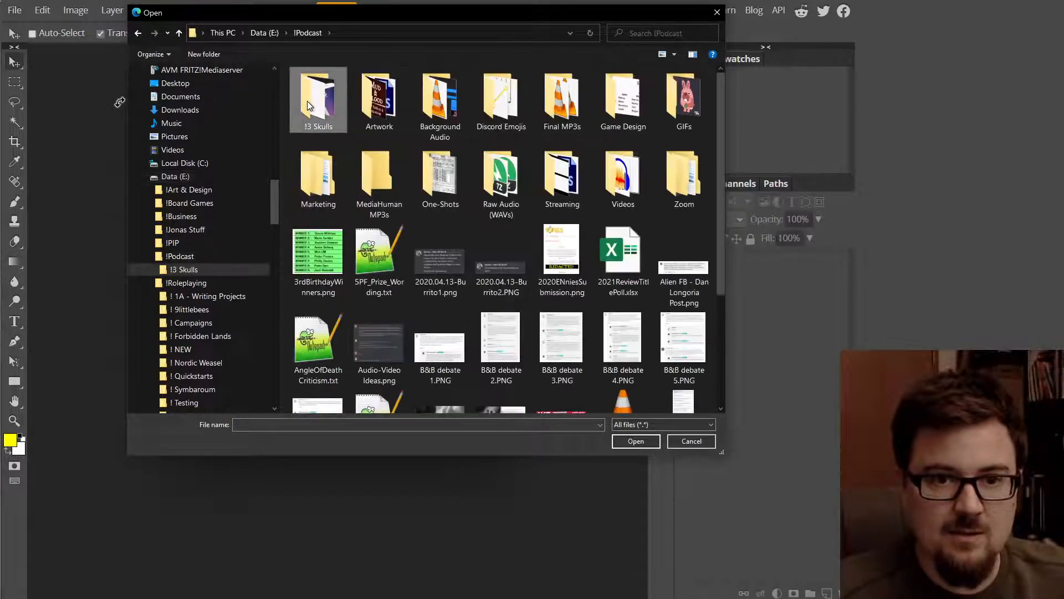
double_click(448, 110)
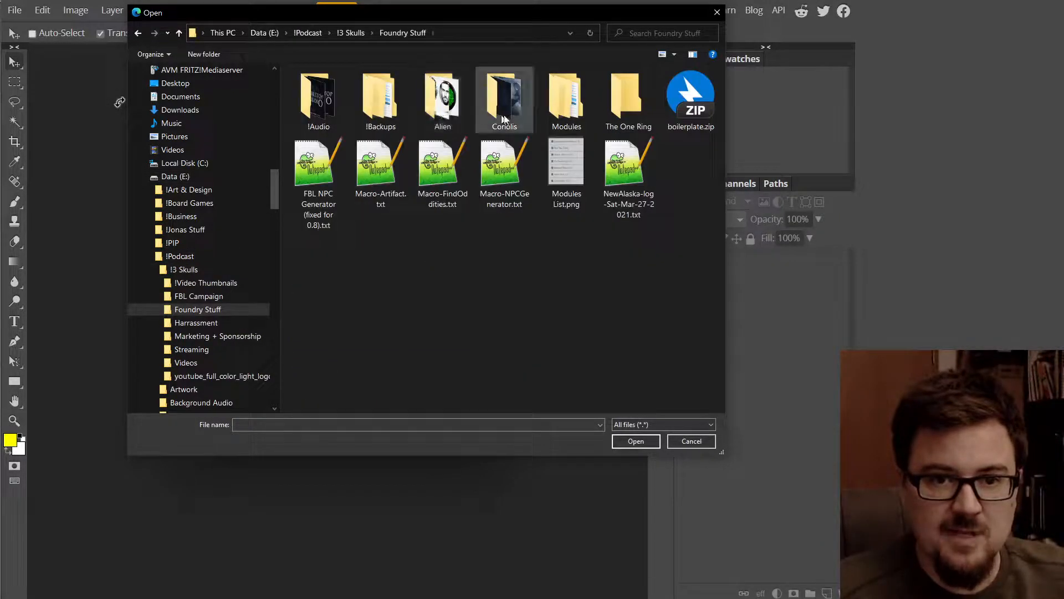
double_click(607, 109)
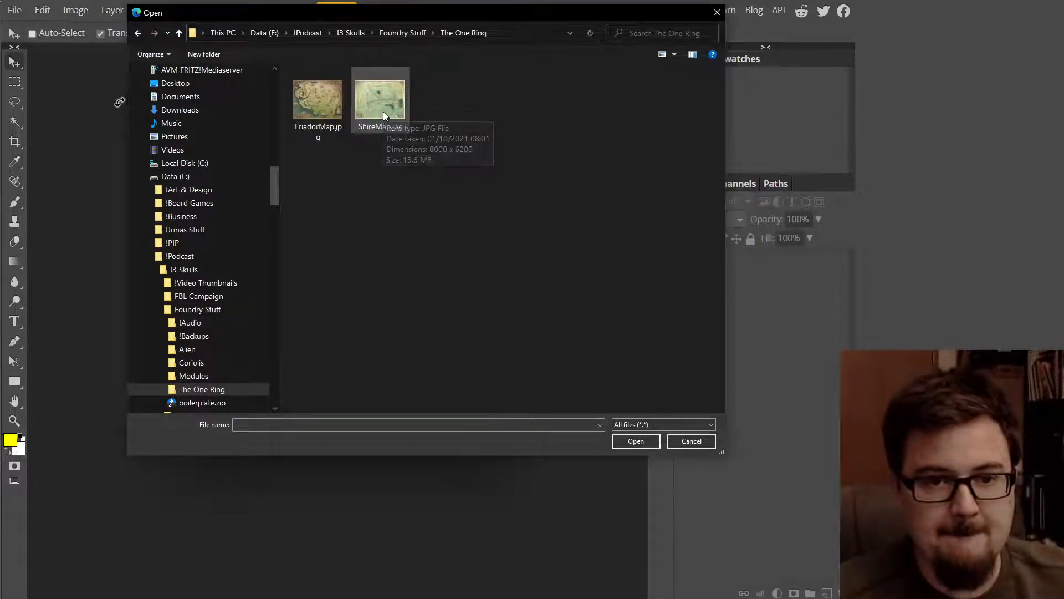
left_click(384, 114)
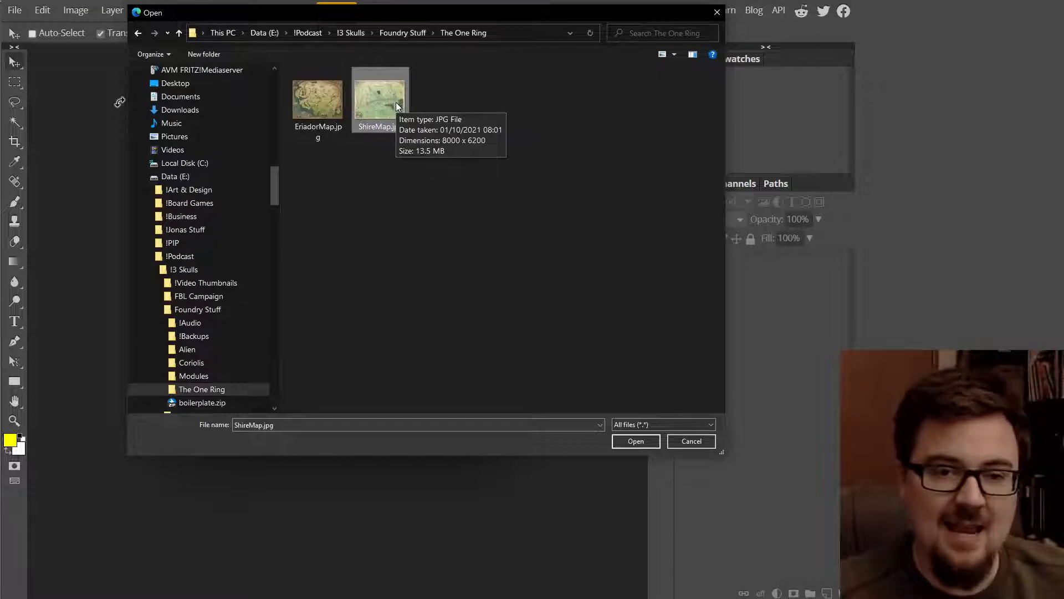
left_click(640, 444)
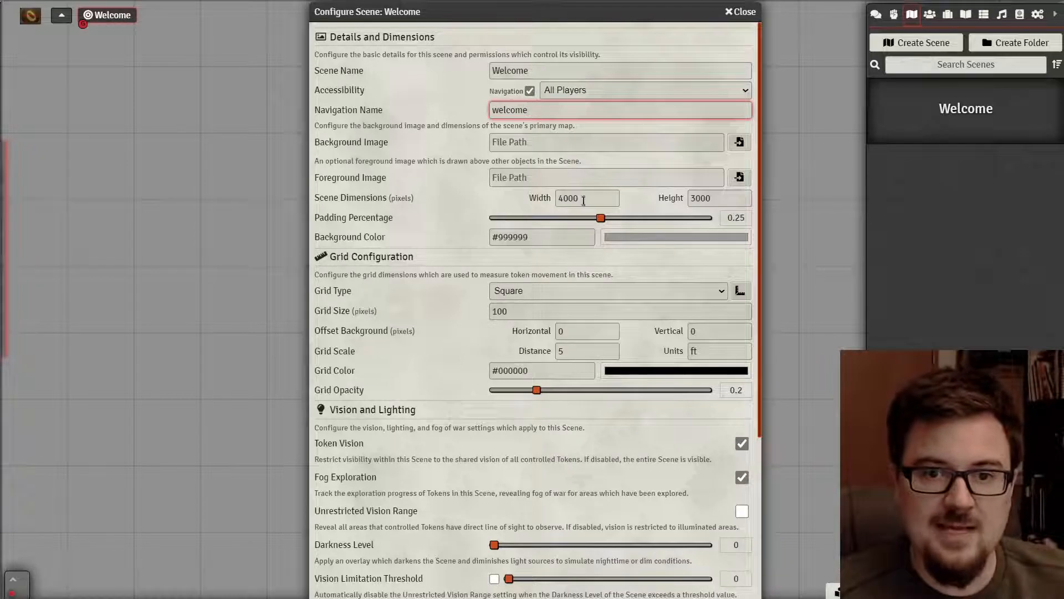
- Enter 8000 as the Welcome scene's width and 6200 as its height
double_click(583, 201)
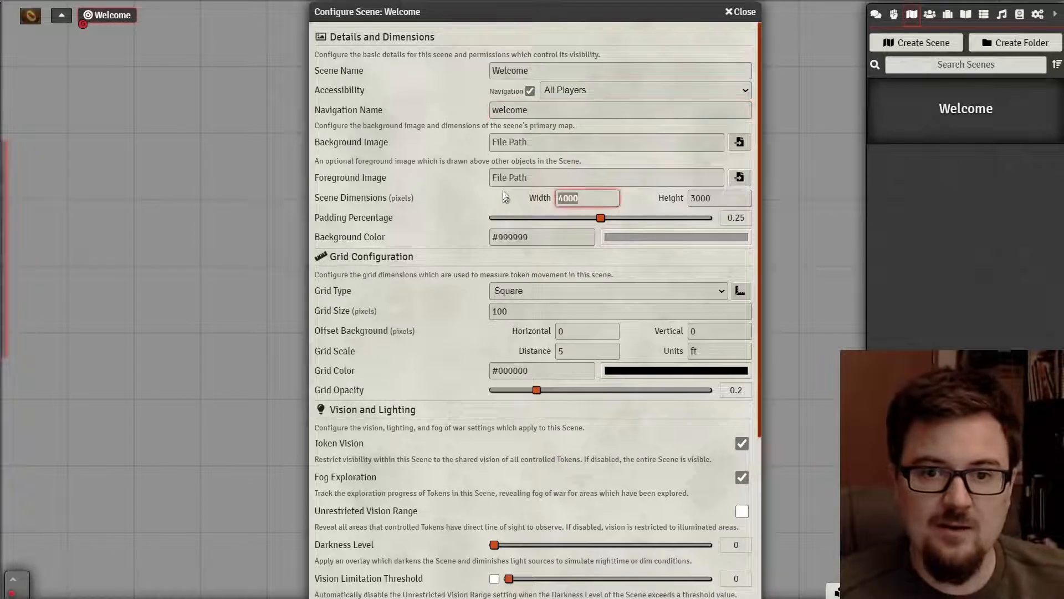
type("8000")
key("Tab")
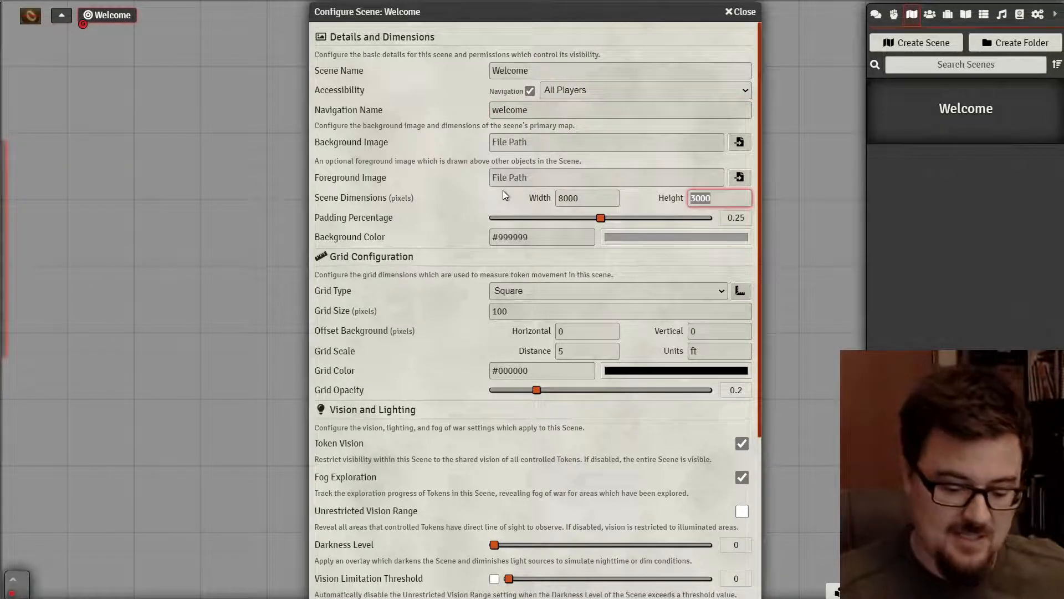
type("6200")
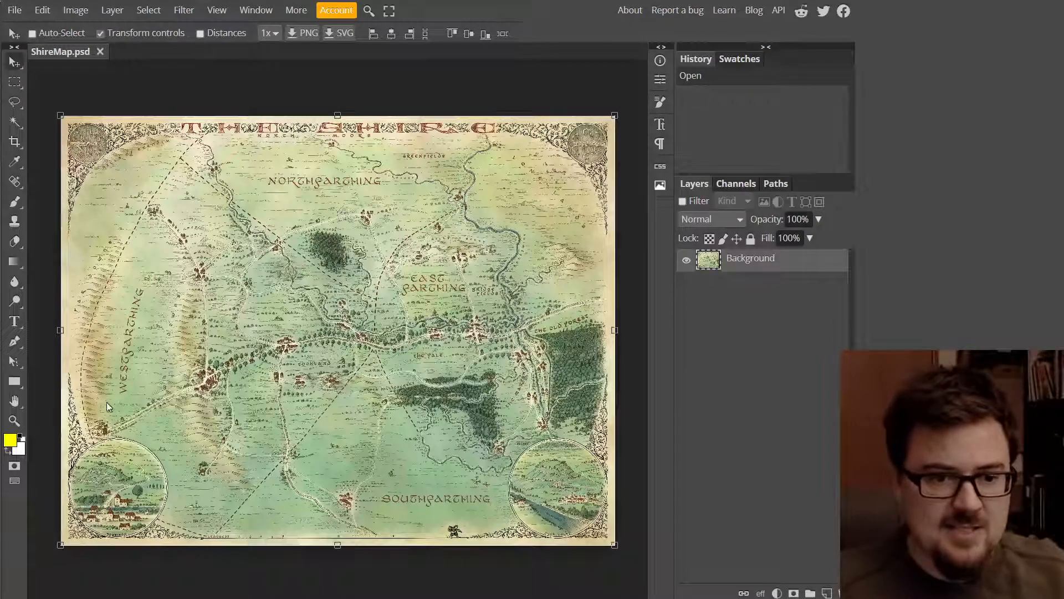
left_click(22, 12)
left_click(39, 53)
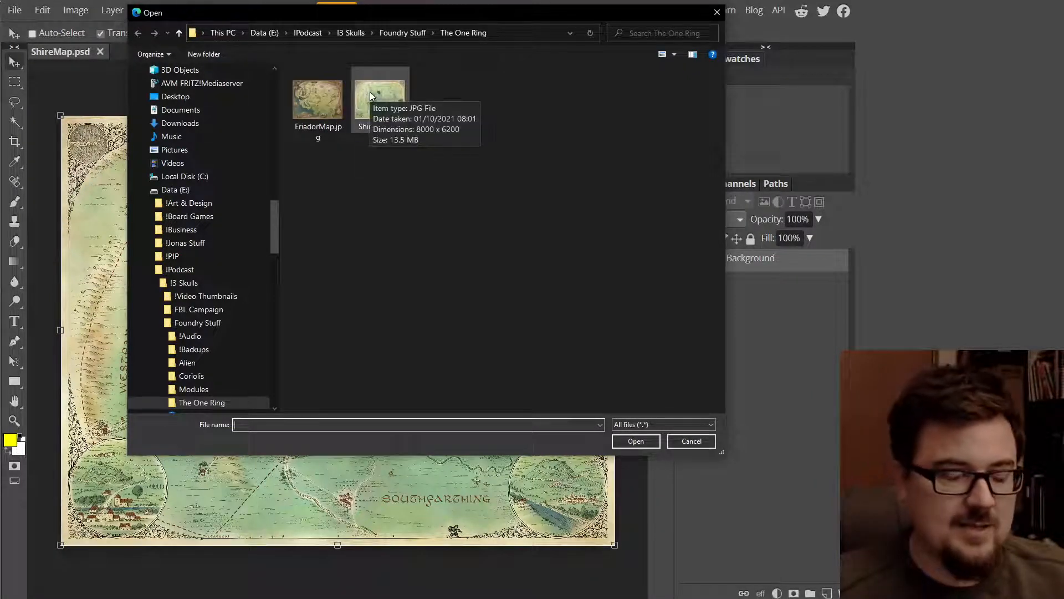
left_click(691, 441)
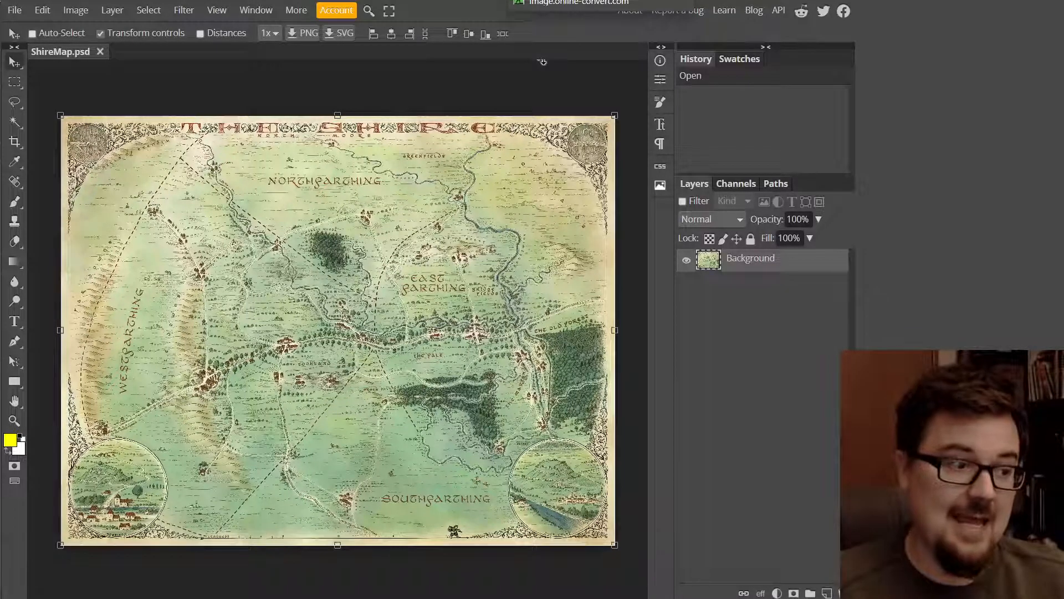
- Switch to the online-convert WebP converter and check the account options
left_click(546, 1)
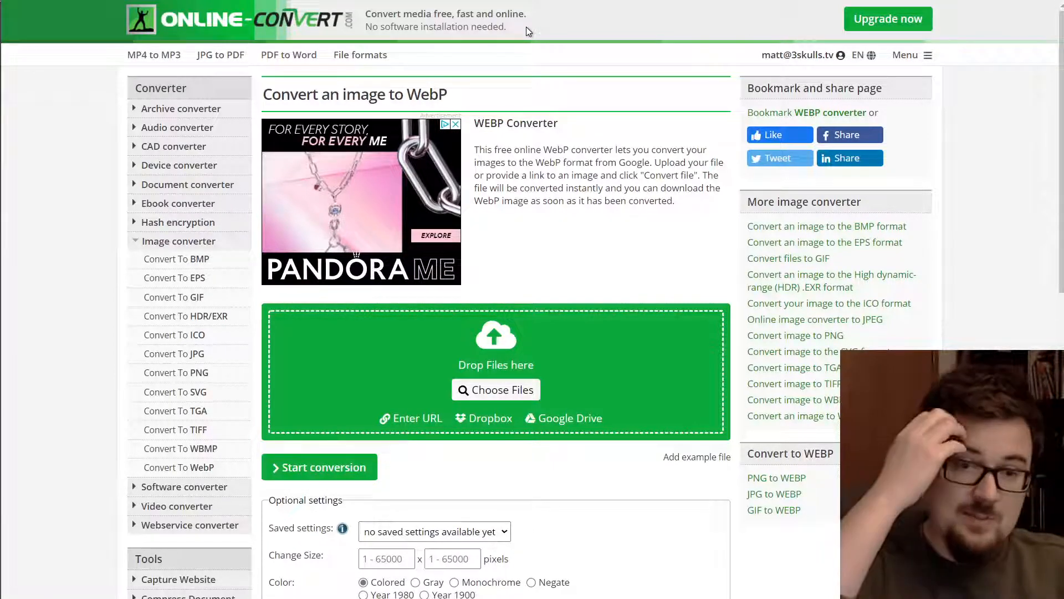
left_click(800, 55)
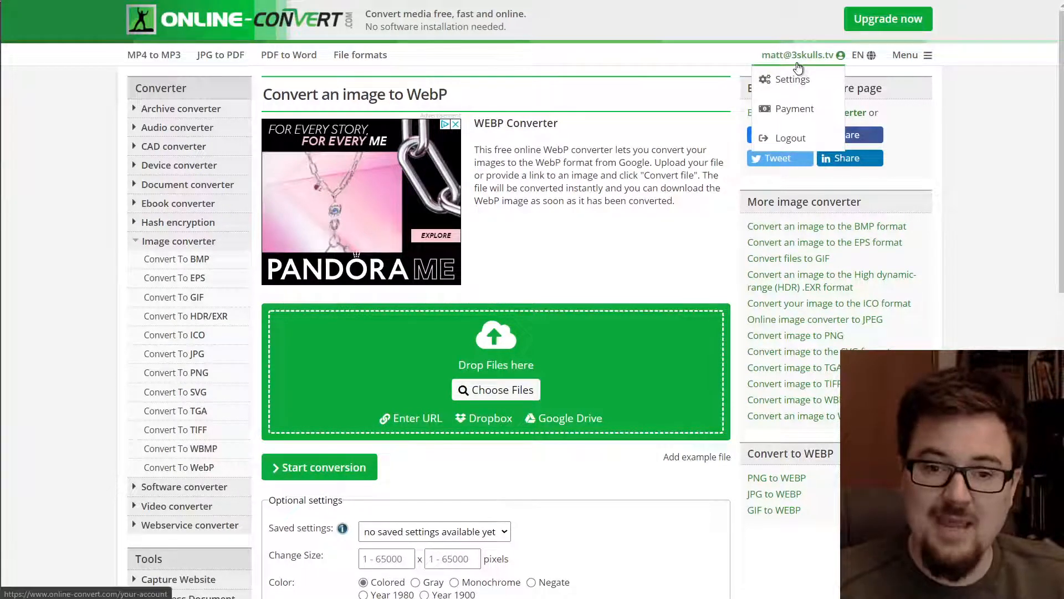
scroll(531, 296, "down", 2)
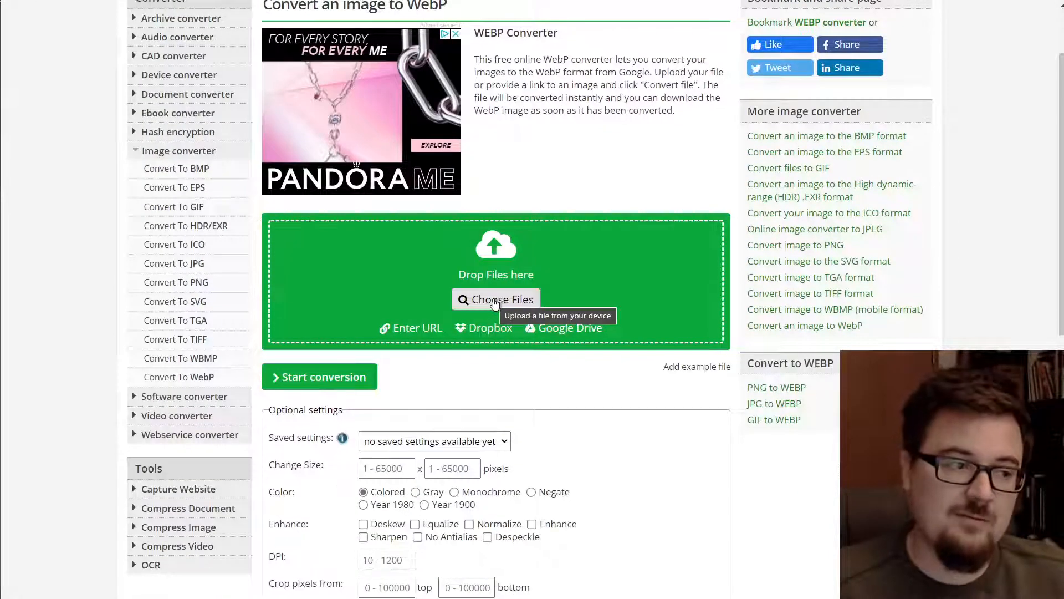
- Upload EriadorMap.jpg and ShireMap.jpg together from The One Ring folder
left_click(493, 302)
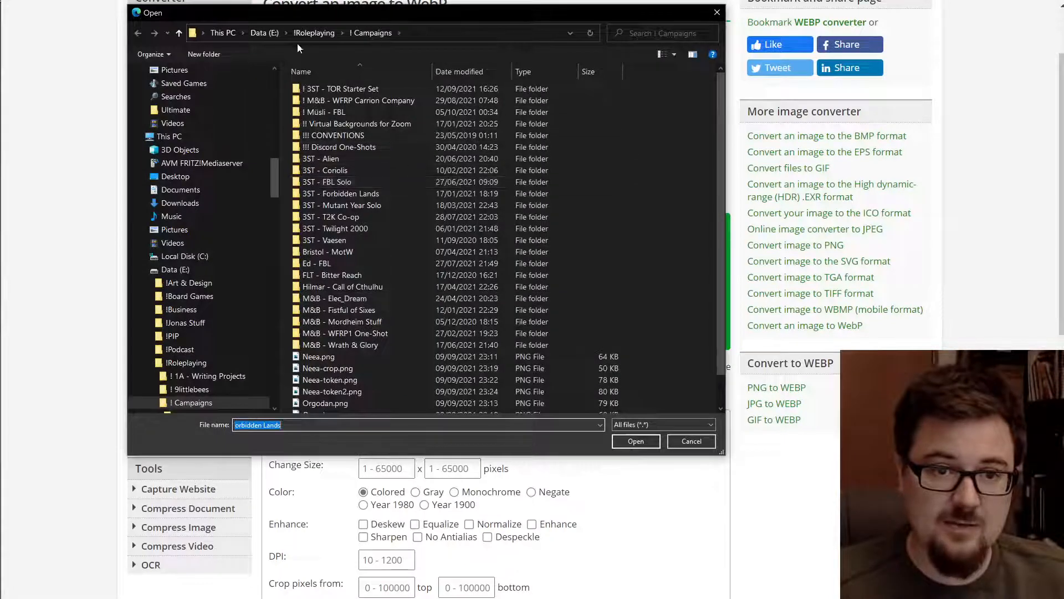
left_click(267, 34)
double_click(338, 151)
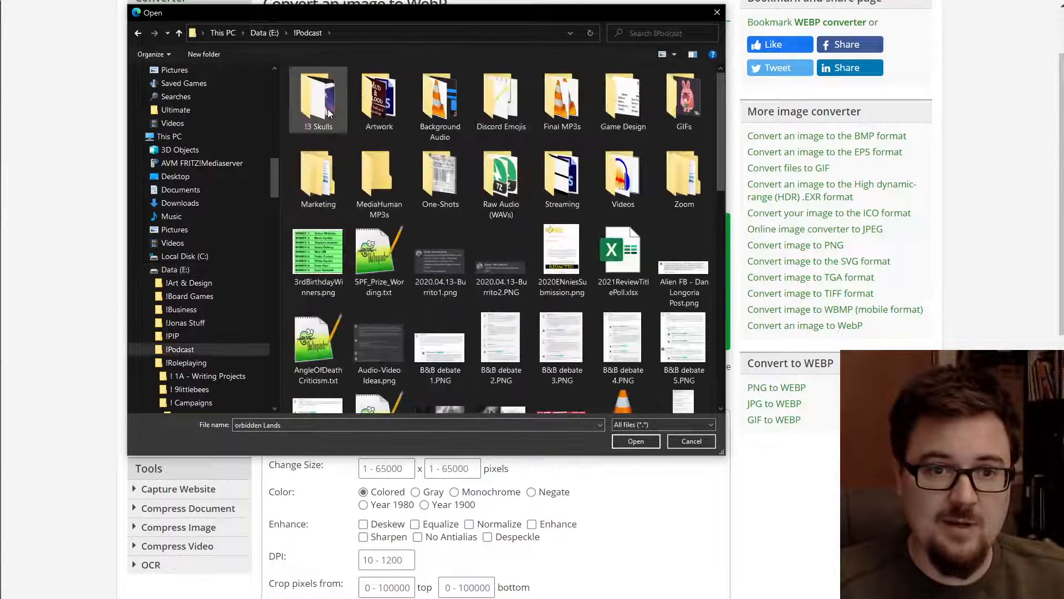
double_click(328, 109)
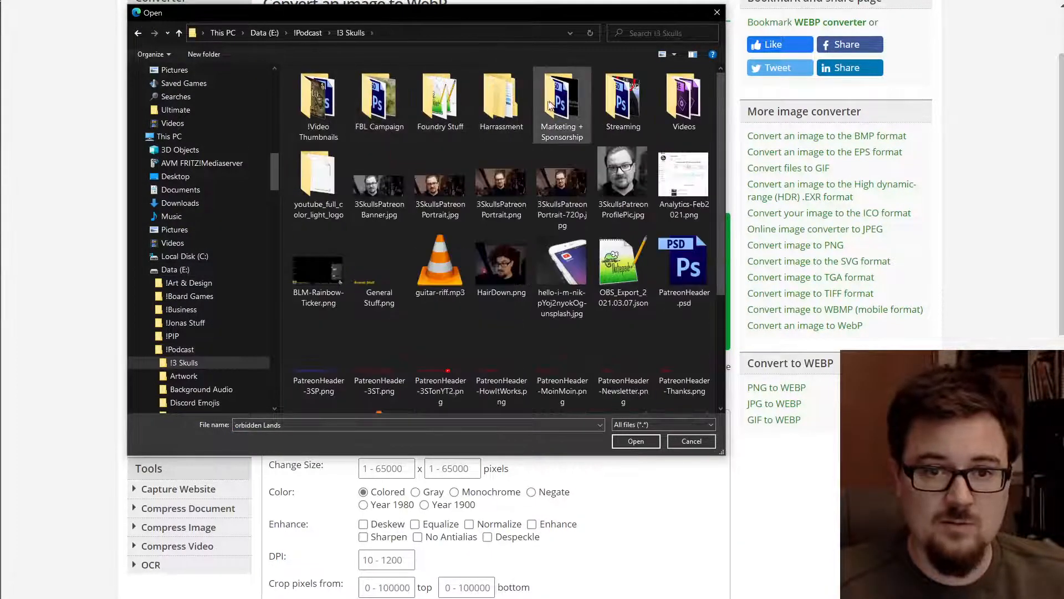
double_click(440, 100)
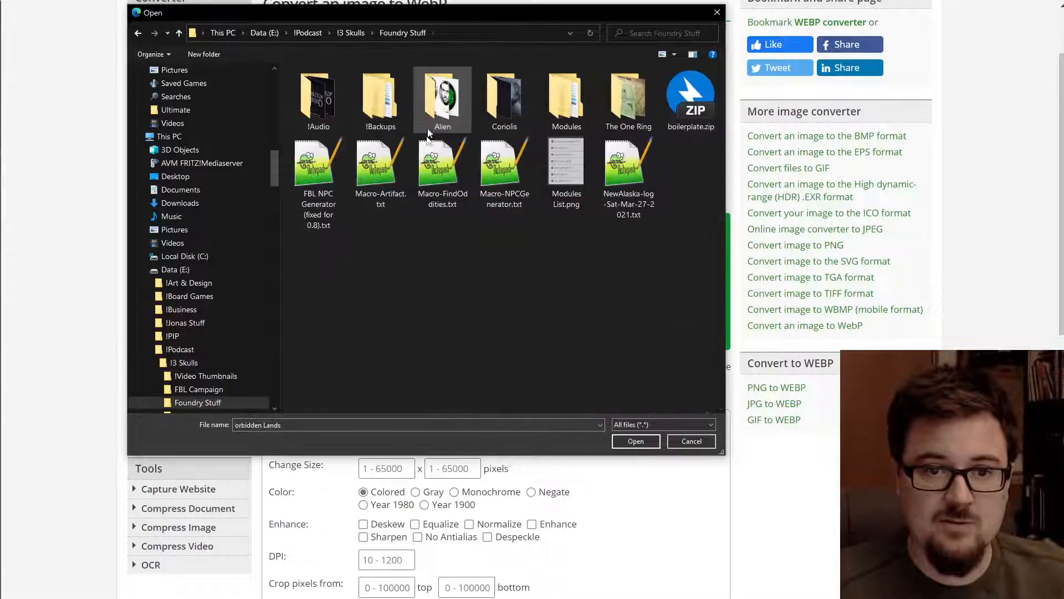
double_click(628, 100)
left_click_drag(488, 198, 311, 91)
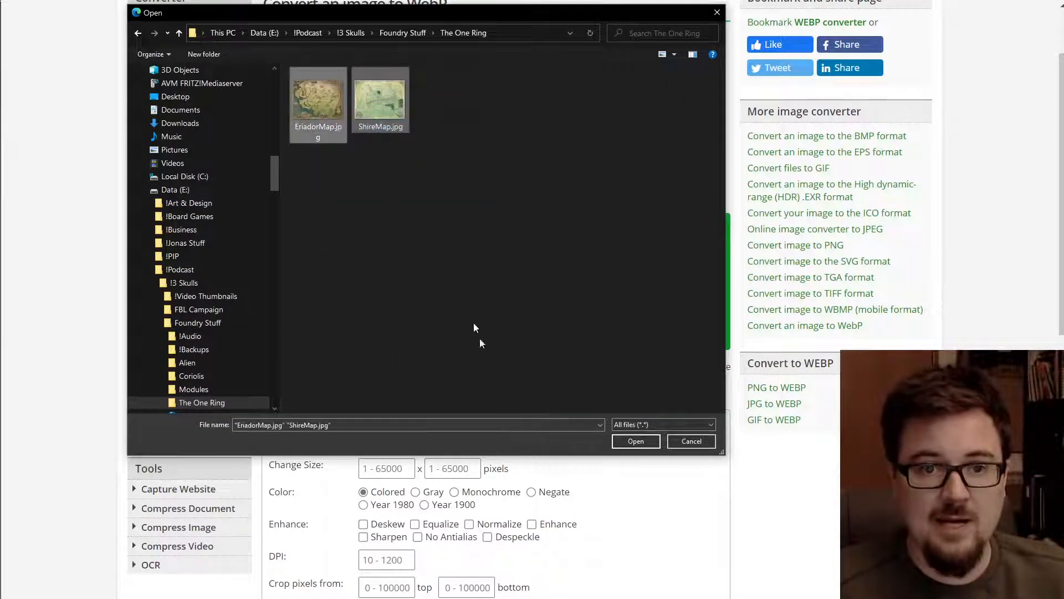
left_click(635, 441)
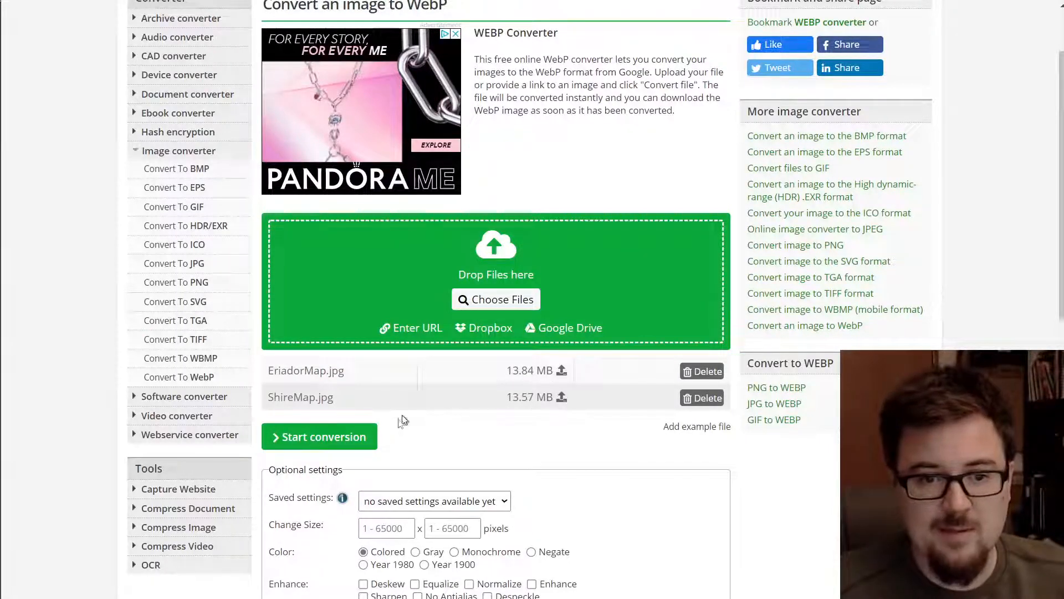
- Start converting the uploaded EriadorMap and ShireMap JPGs to WebP
left_click(338, 446)
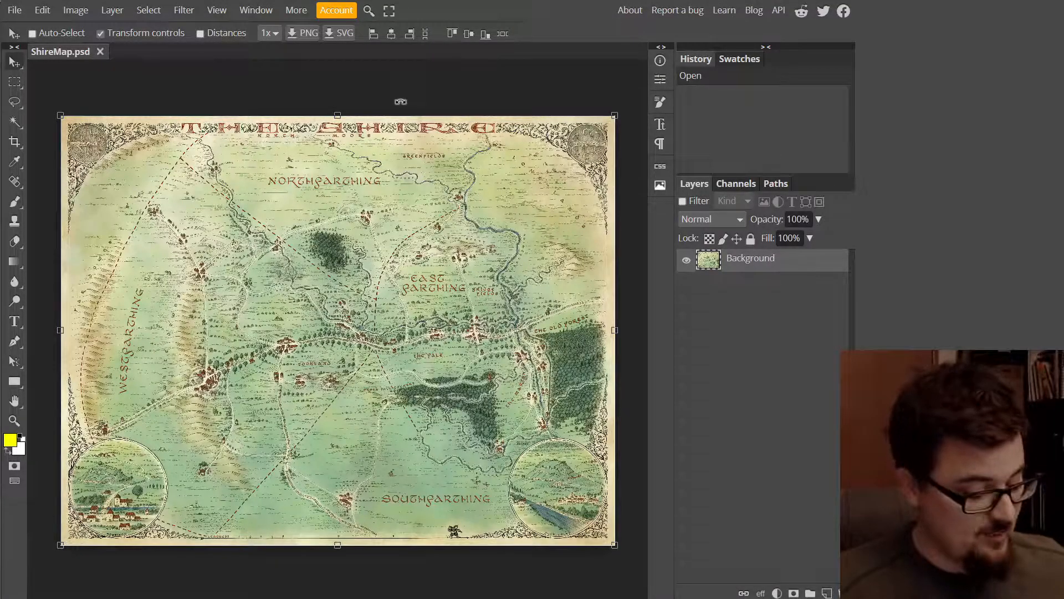
- In Image Size, set the width to 5000 px so height recalculates to 3875
key("ctrl+alt+i")
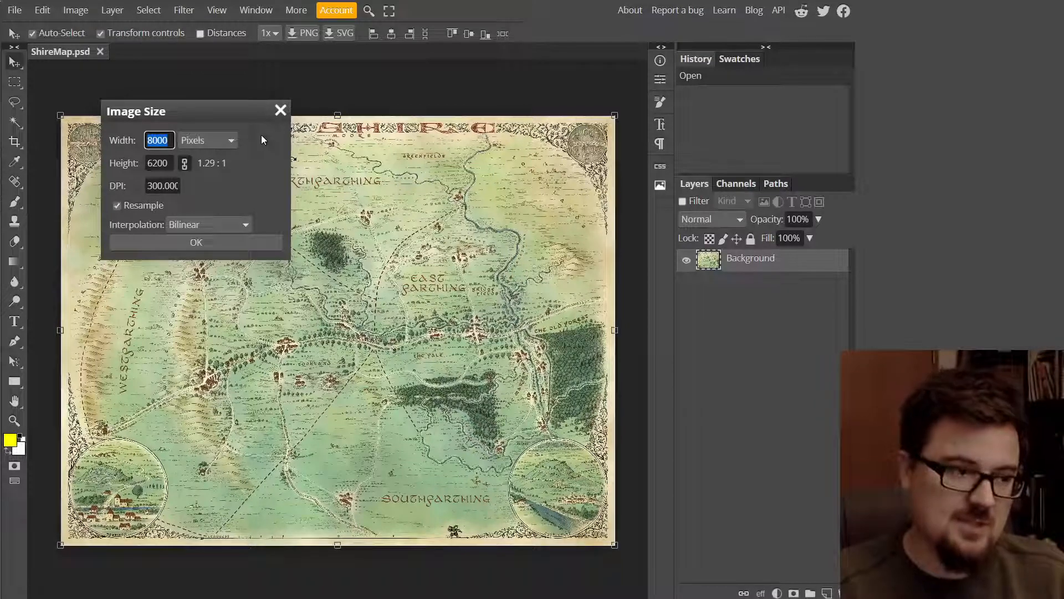
type("5000")
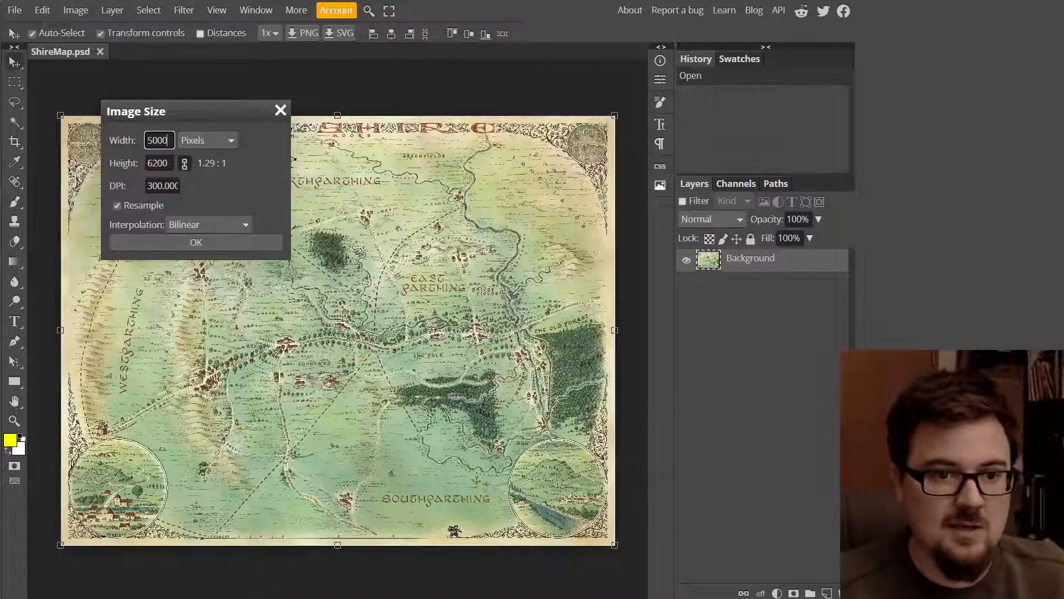
key("Tab")
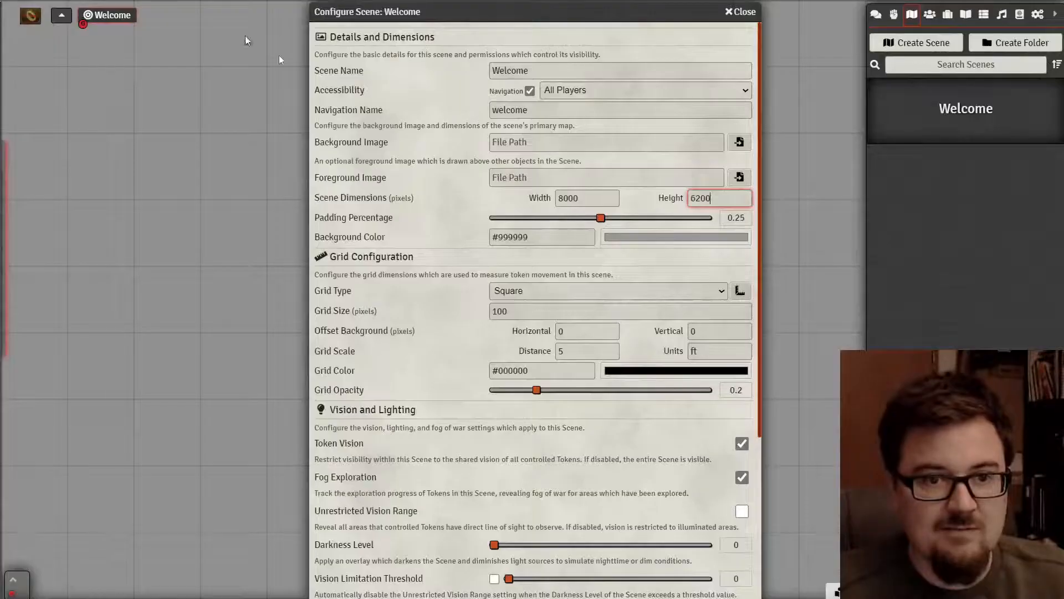
- Enter 5000 as the scene width and 3870 as its height
double_click(607, 198)
type("500")
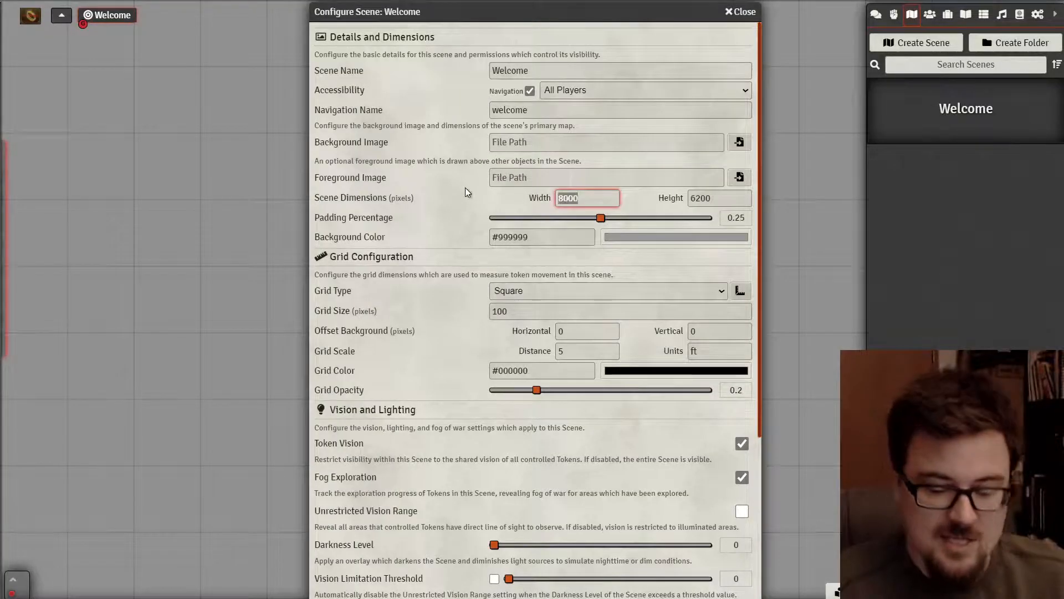
type("0")
key("Tab")
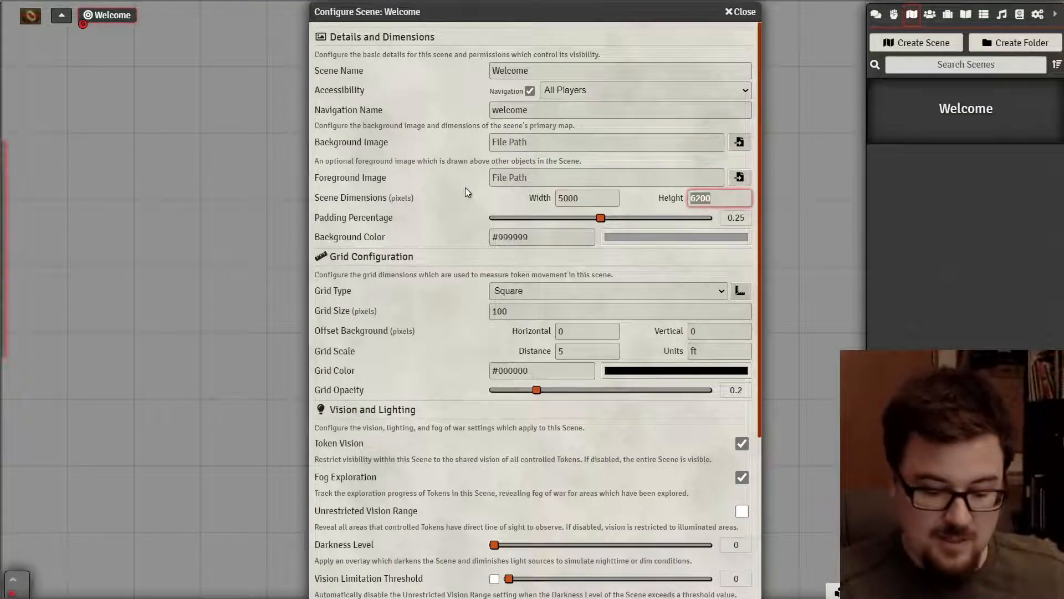
type("3870")
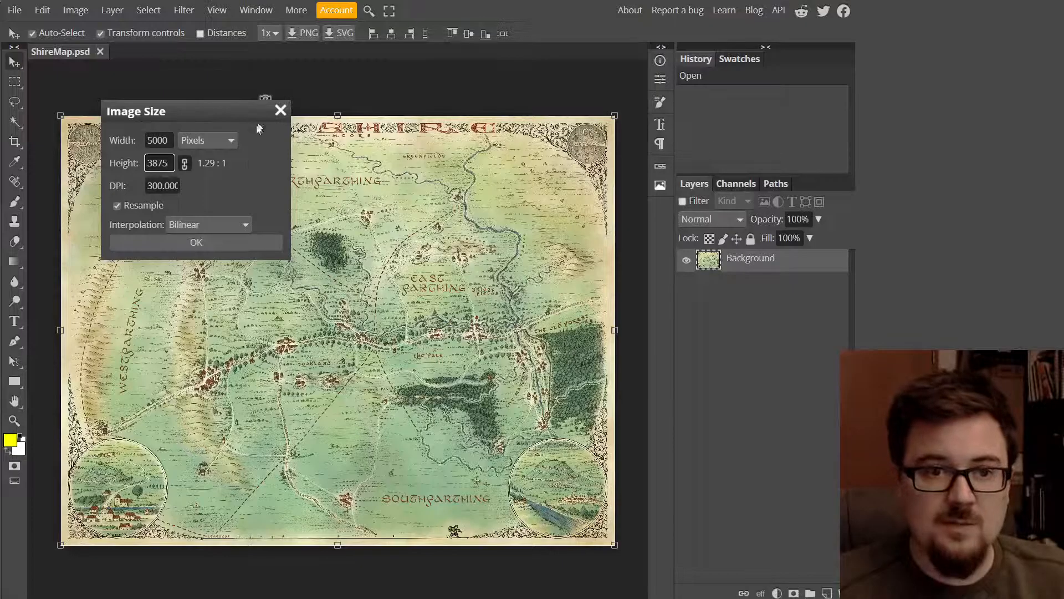
- Apply the 5000 x 3875 resize and fit the whole map in view
left_click(219, 245)
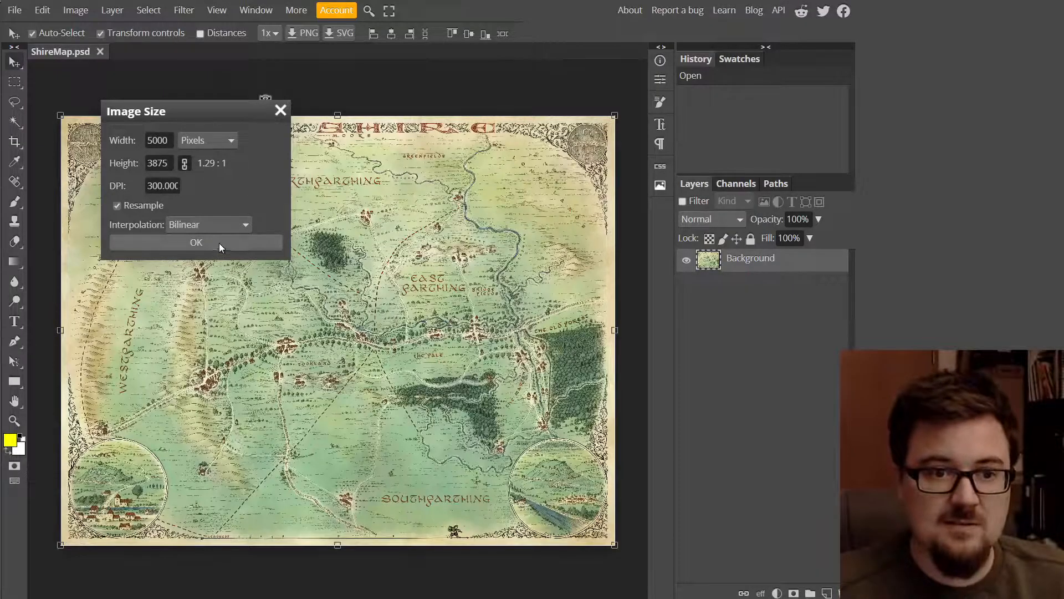
left_click(188, 244)
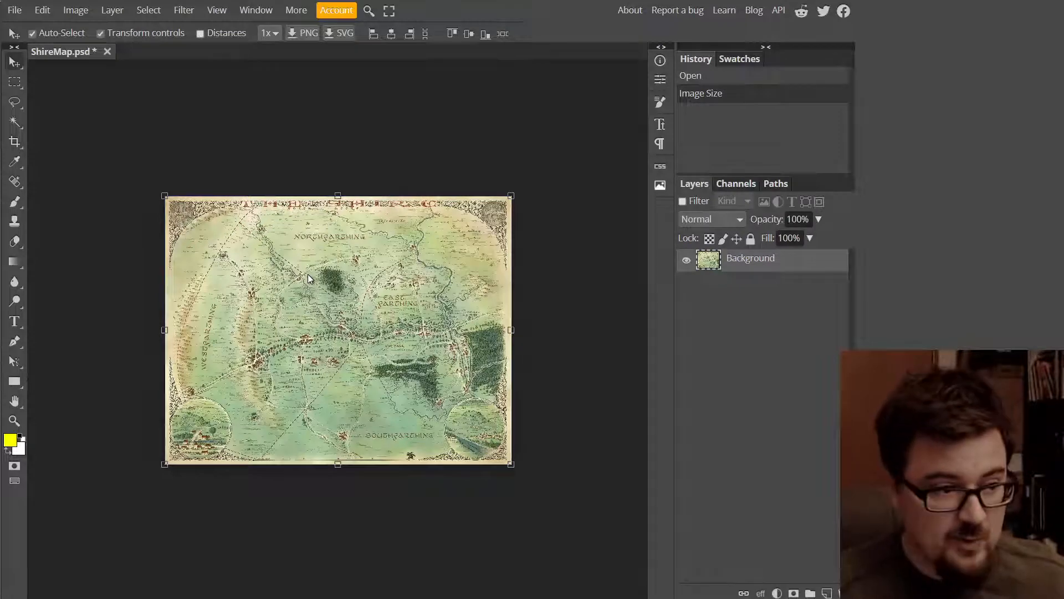
key("ctrl+0")
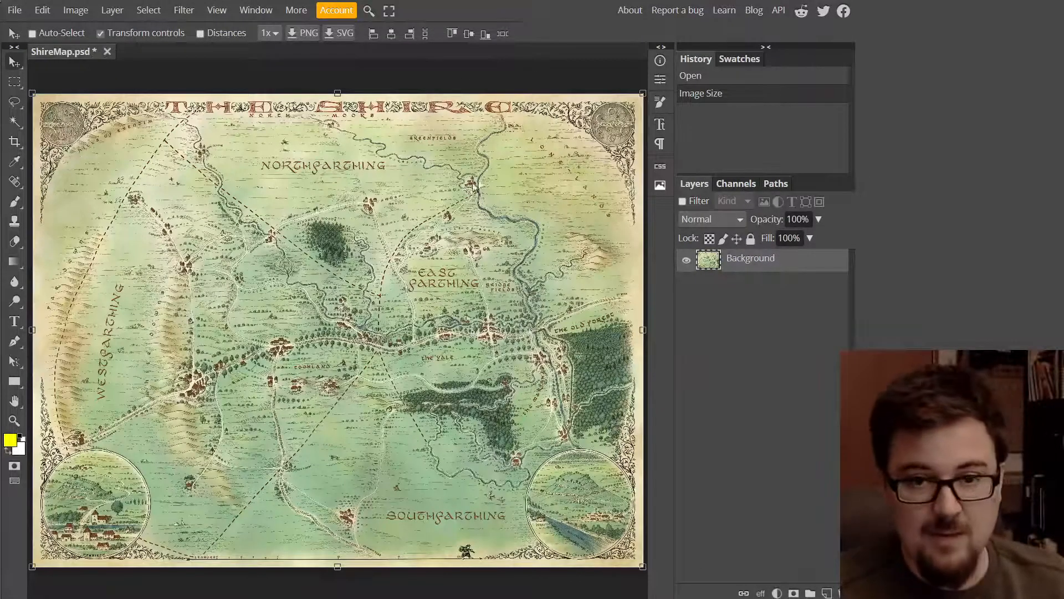
- Export the map as a JPG from the File menu
left_click(15, 10)
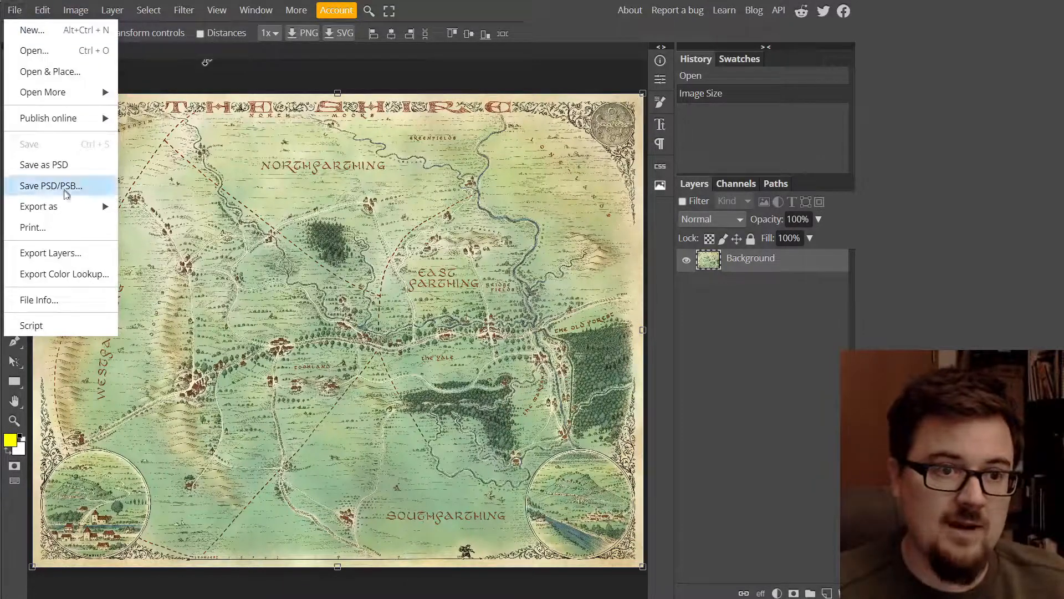
mouse_move(67, 209)
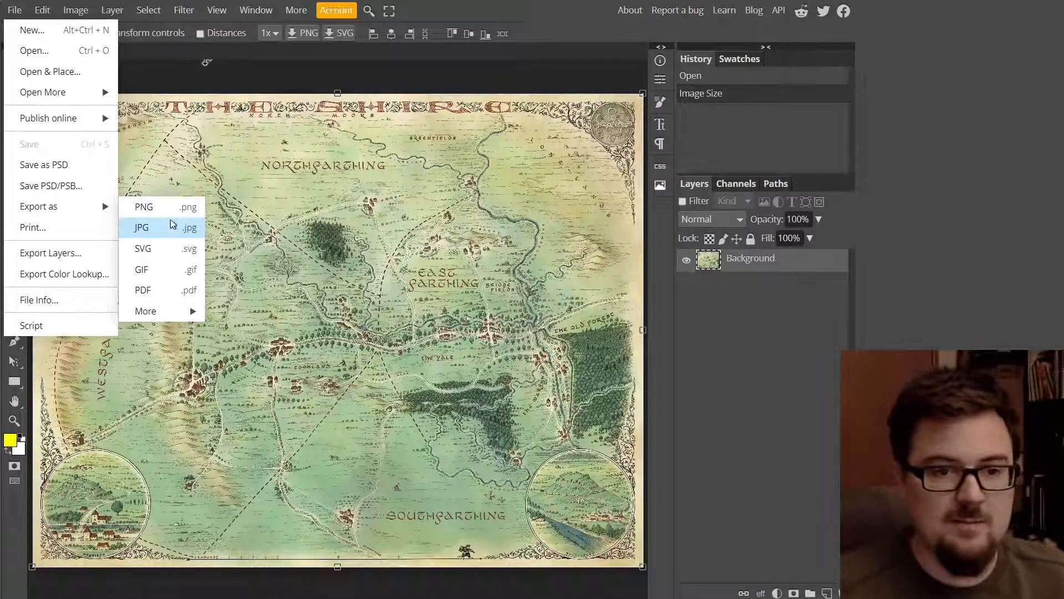
left_click(167, 229)
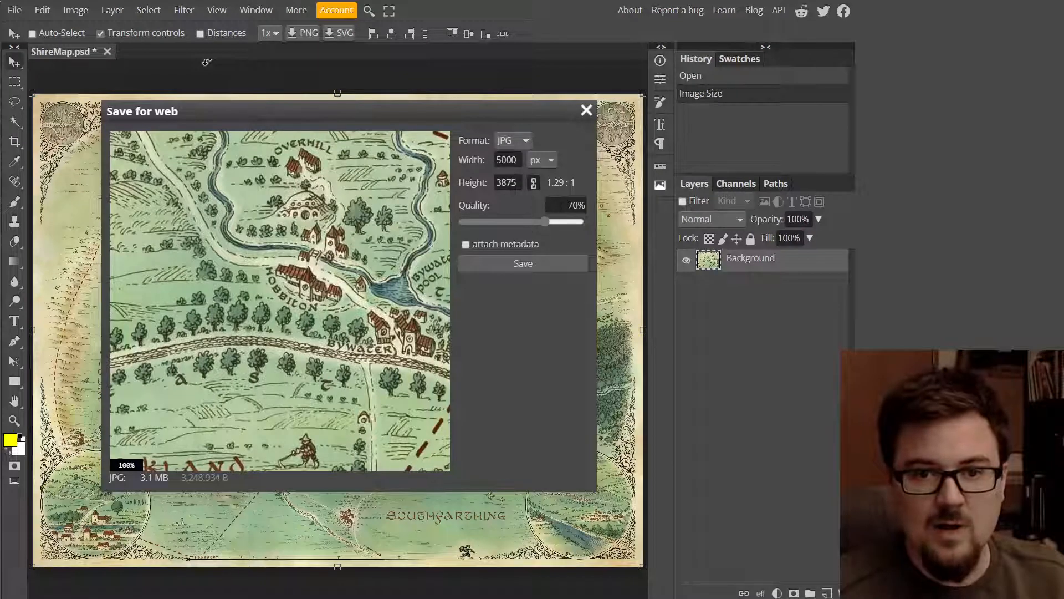
- Compare JPG preview quality at 80%, 20%, 2%, 12%, 67% and 79%
double_click(577, 205)
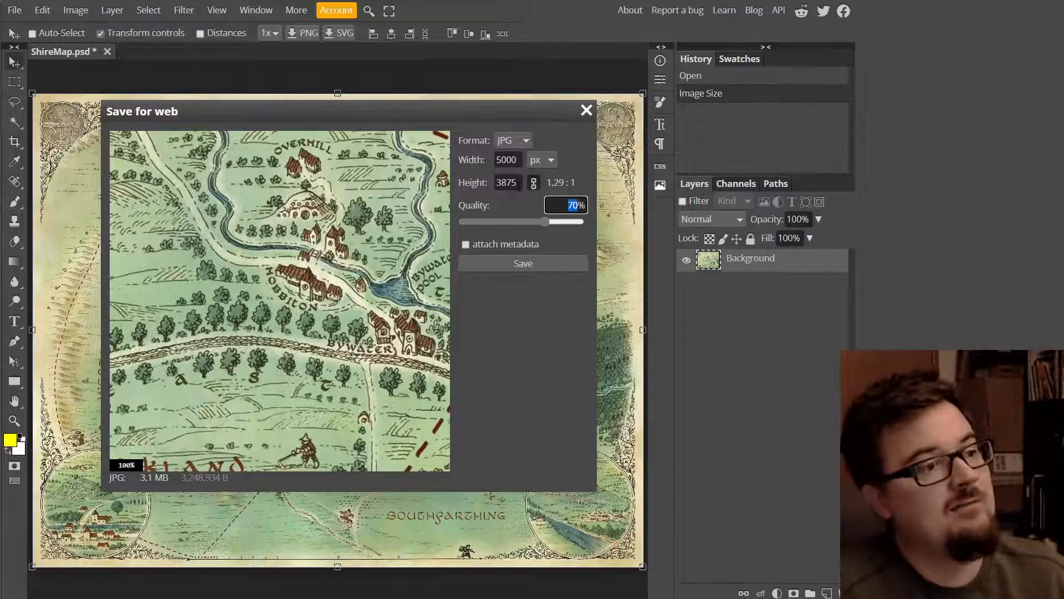
type("80")
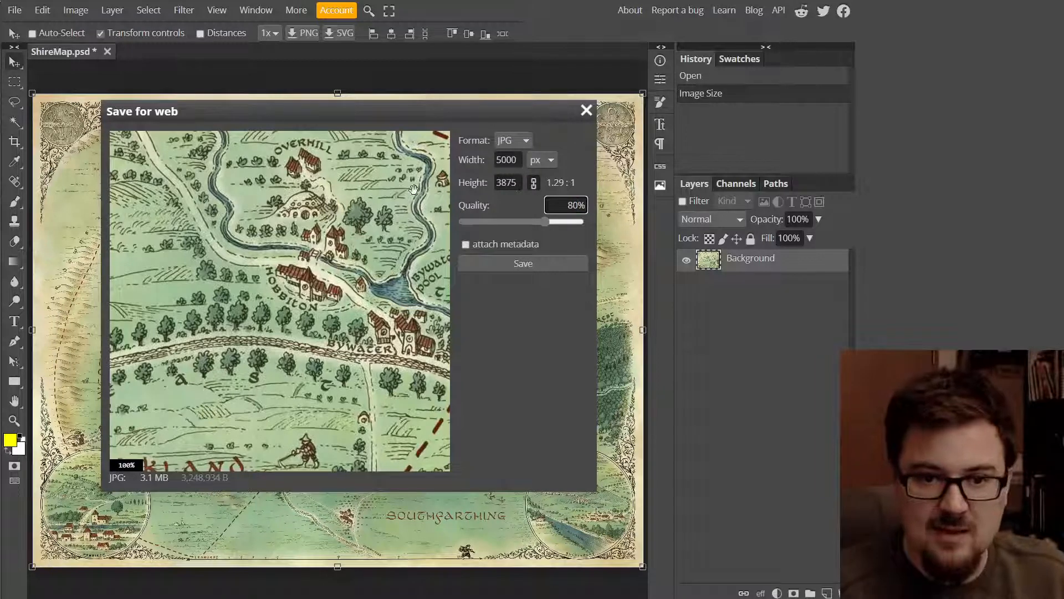
left_click(524, 202)
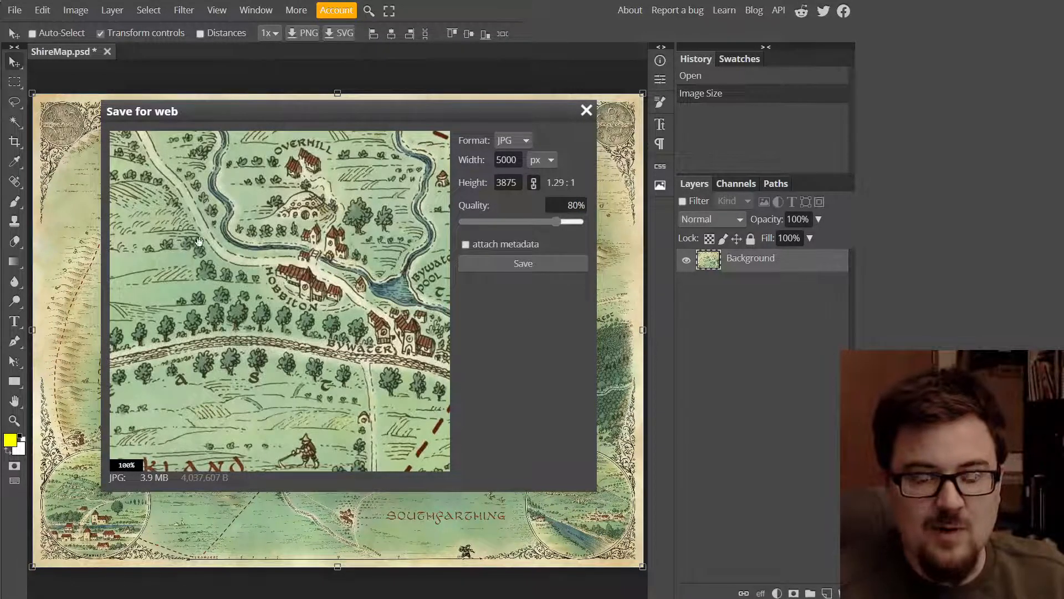
mouse_move(306, 240)
left_mouse_down()
mouse_move(279, 298)
mouse_move(304, 252)
left_mouse_up()
left_click(576, 205)
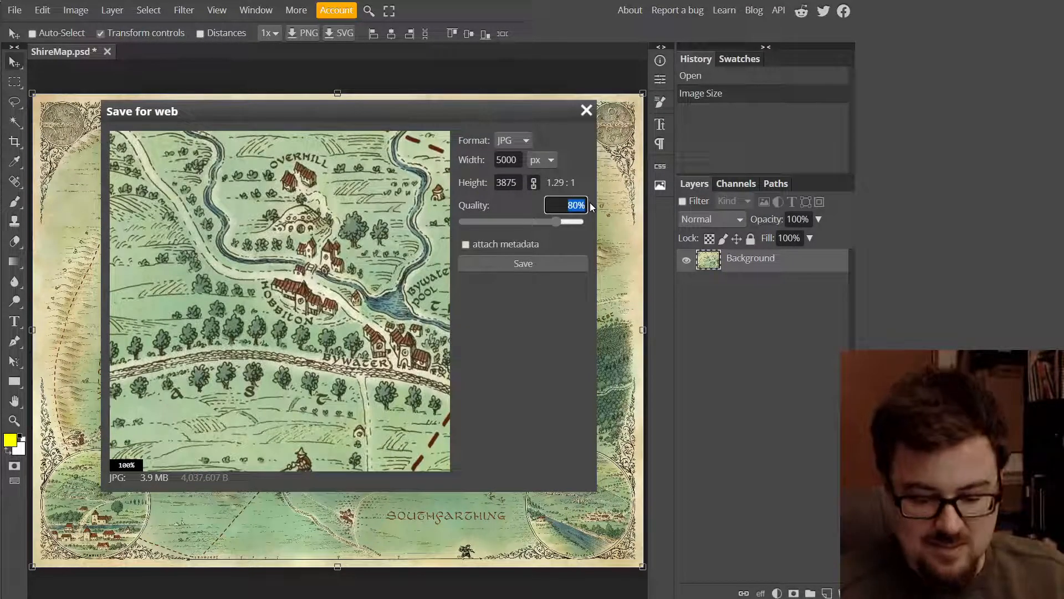
type("20")
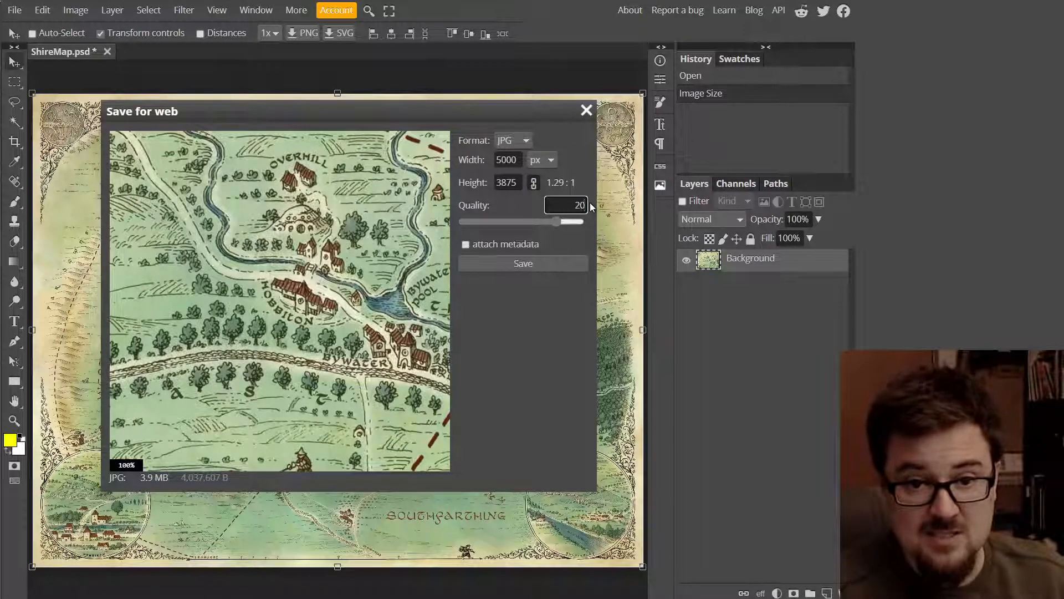
key("Tab")
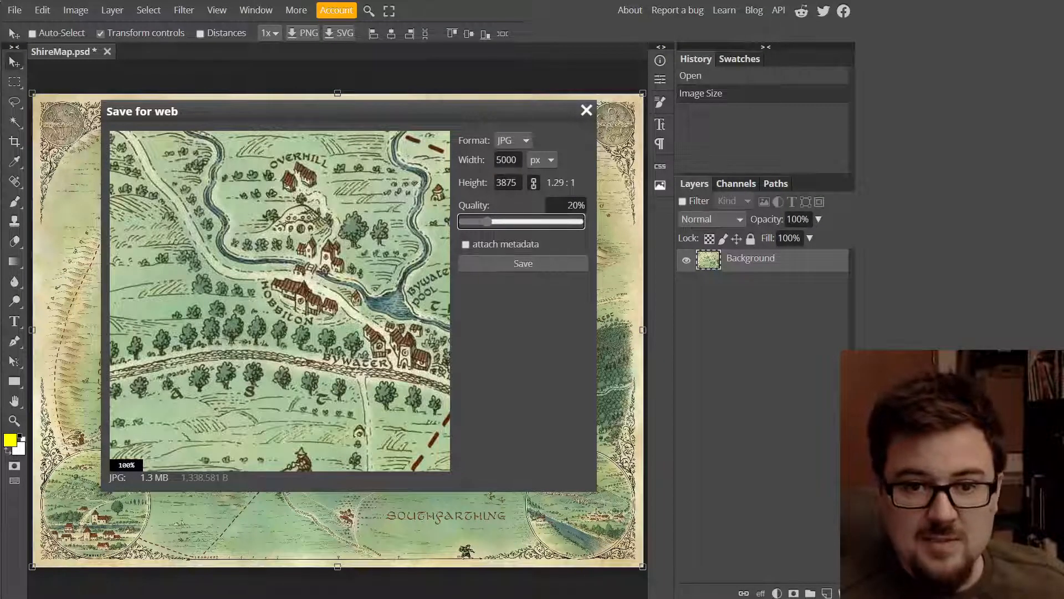
left_click(462, 223)
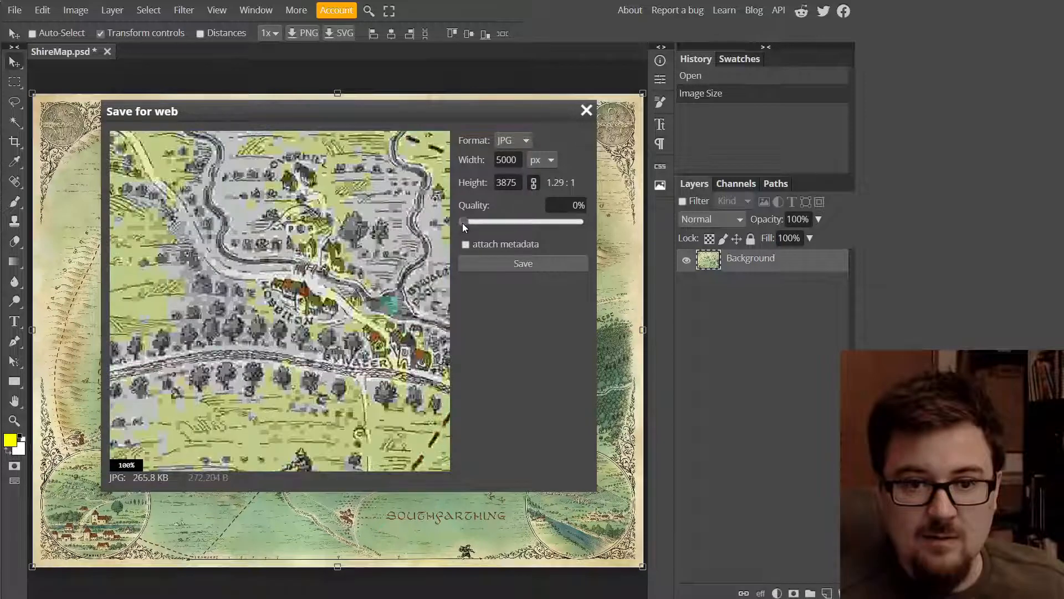
left_click_drag(462, 222, 467, 222)
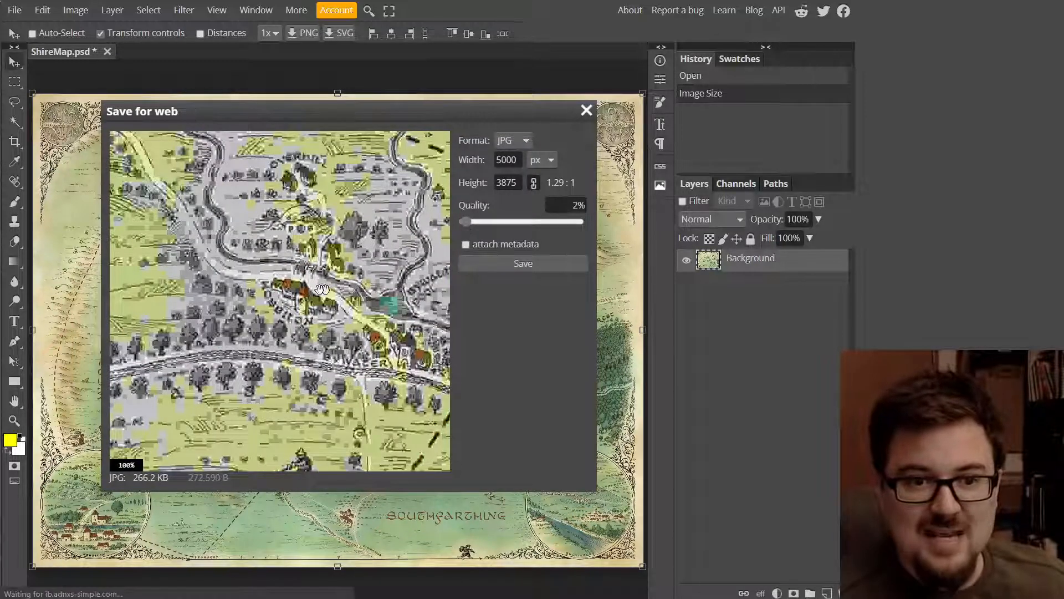
left_click(478, 222)
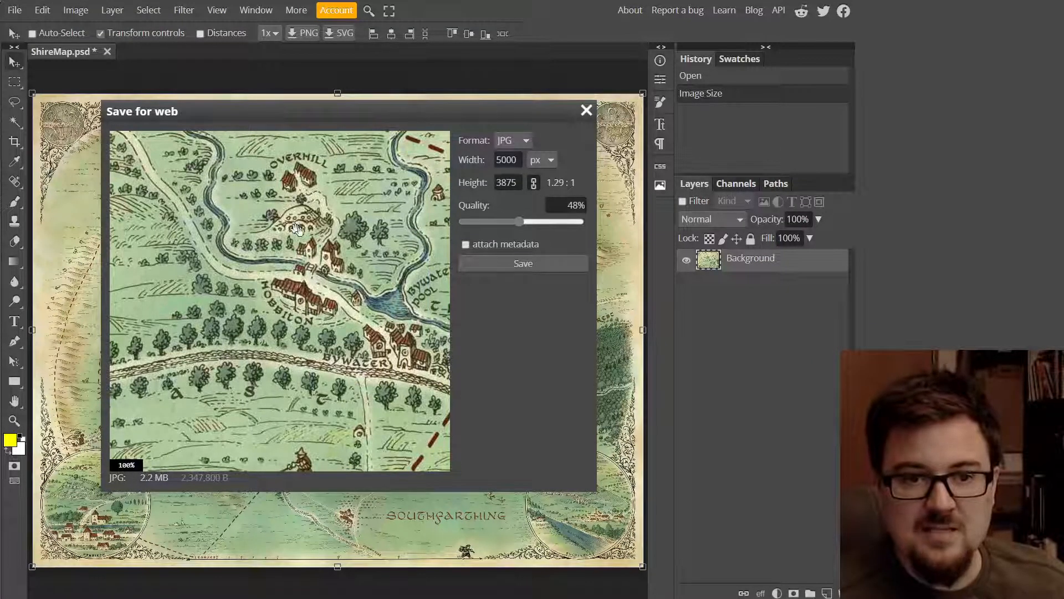
left_click(537, 225)
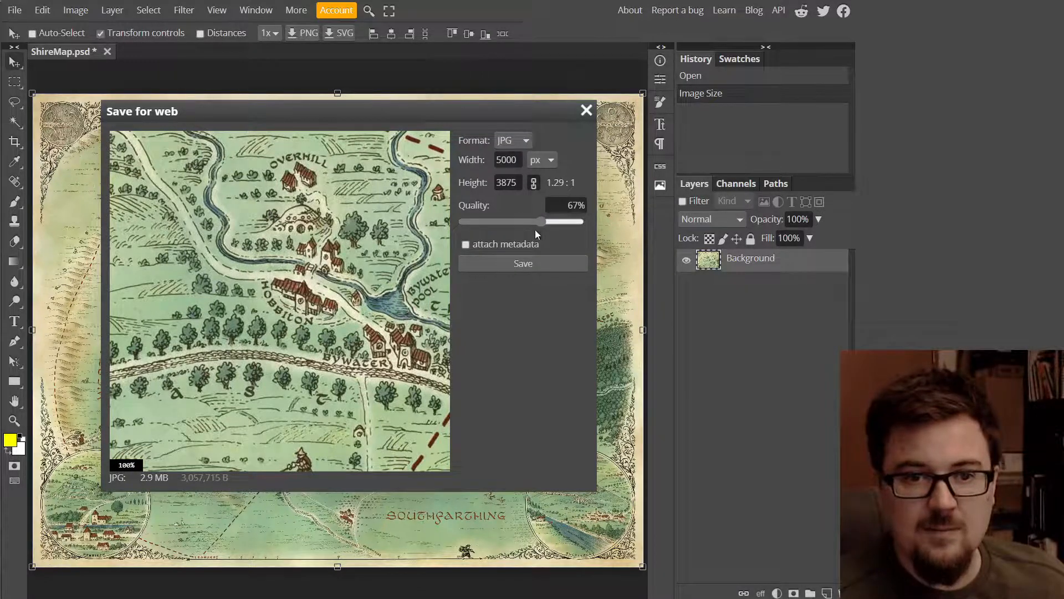
mouse_move(540, 223)
left_mouse_down()
mouse_move(555, 223)
mouse_move(547, 222)
left_mouse_up()
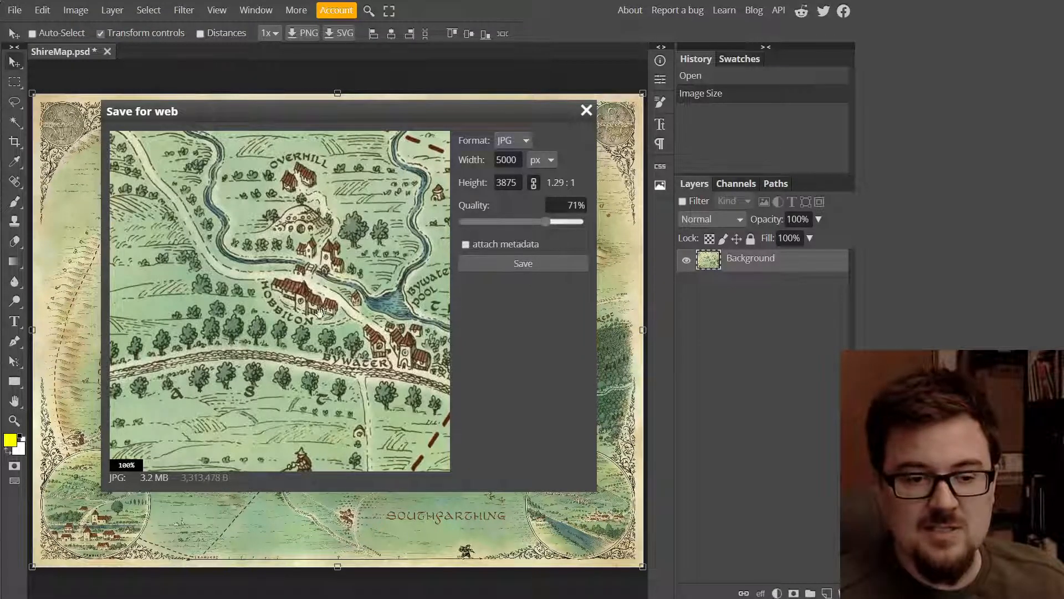
- Inspect Hobbiton's houses, set quality to 100%, and save ShireMap.jpg to downloads
scroll(284, 270, "up", 3)
scroll(284, 270, "down", 1)
scroll(284, 268, "up", 1)
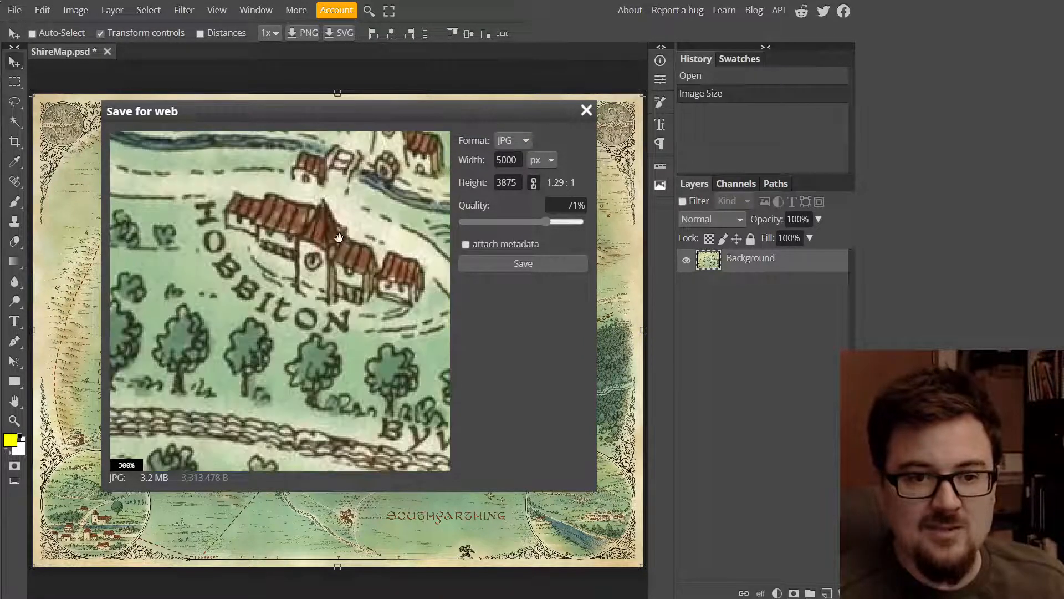
left_click_drag(350, 222, 232, 340)
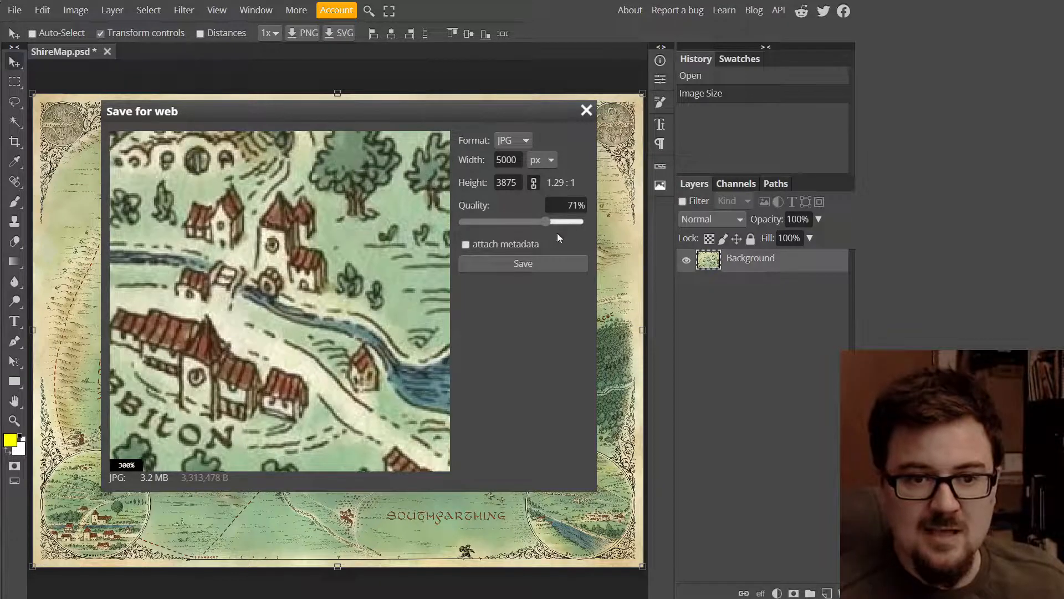
left_click_drag(547, 224, 568, 223)
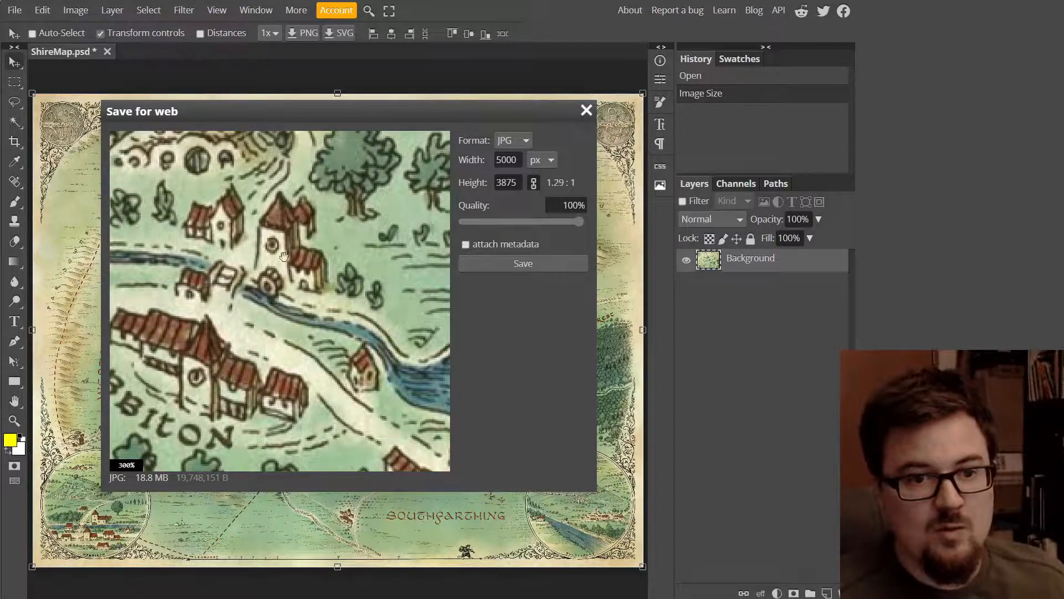
left_click(516, 265)
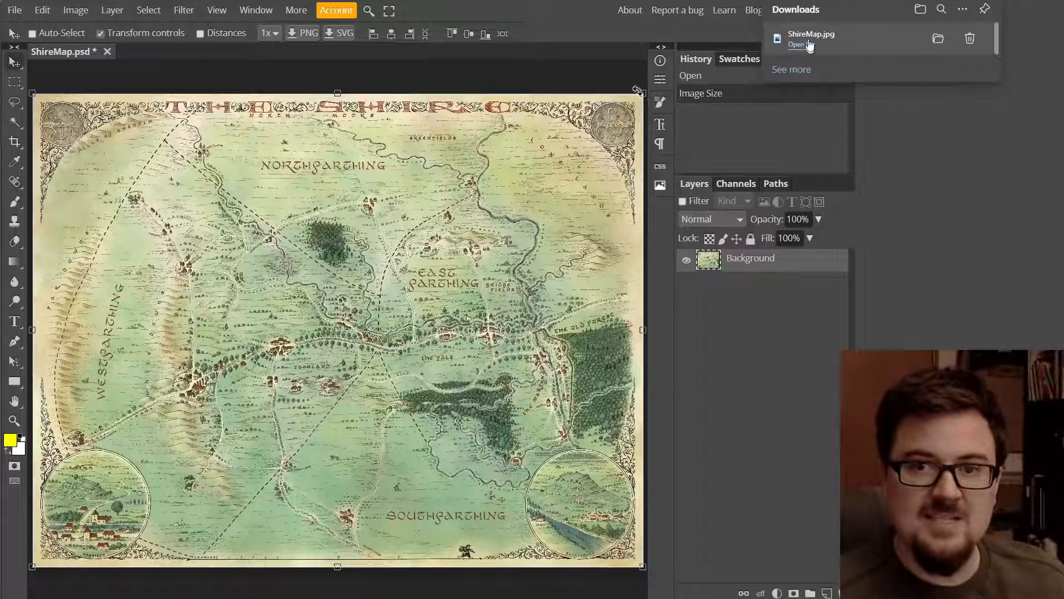
left_click(818, 44)
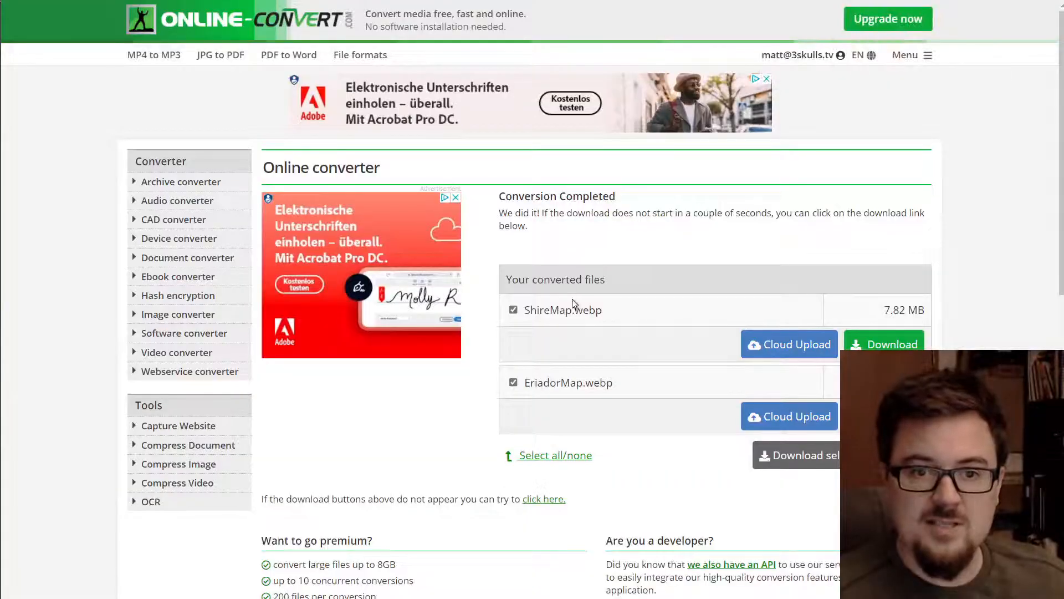
- Upload the resized ShireMap.jpg from Downloads and convert it to WebP
key("alt+Left")
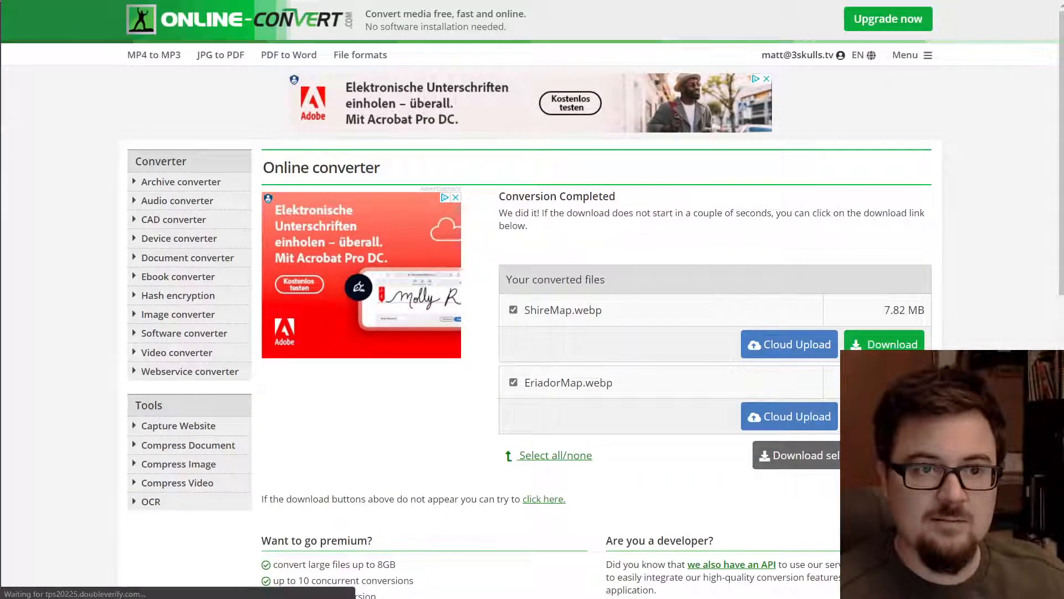
left_click(499, 306)
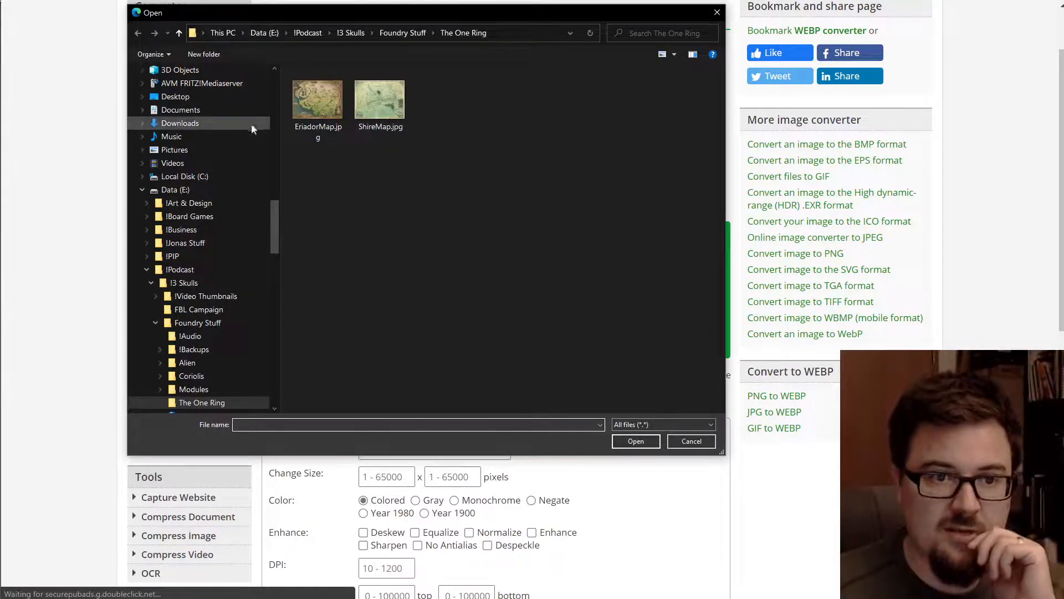
left_click(223, 126)
double_click(309, 111)
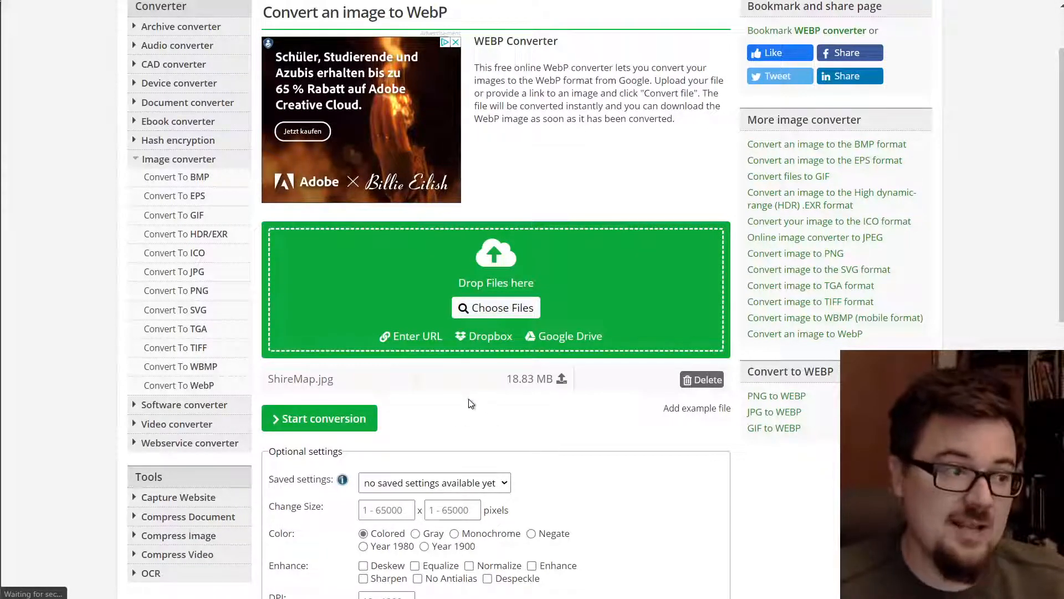
left_click(326, 422)
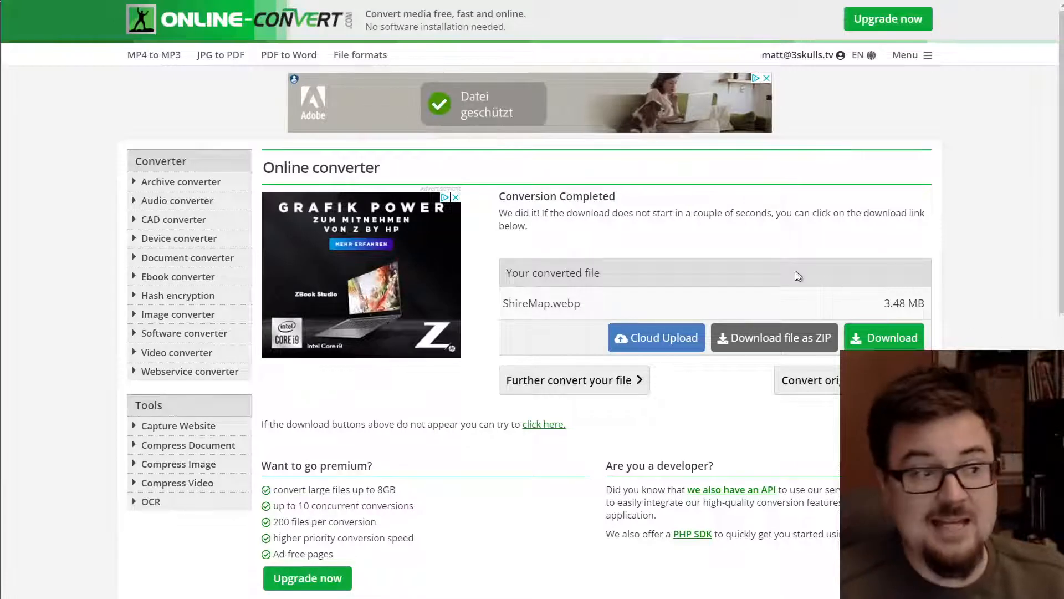
- Download ShireMap.webp and remove the duplicate downloaded copy
left_click(884, 344)
left_click(883, 344)
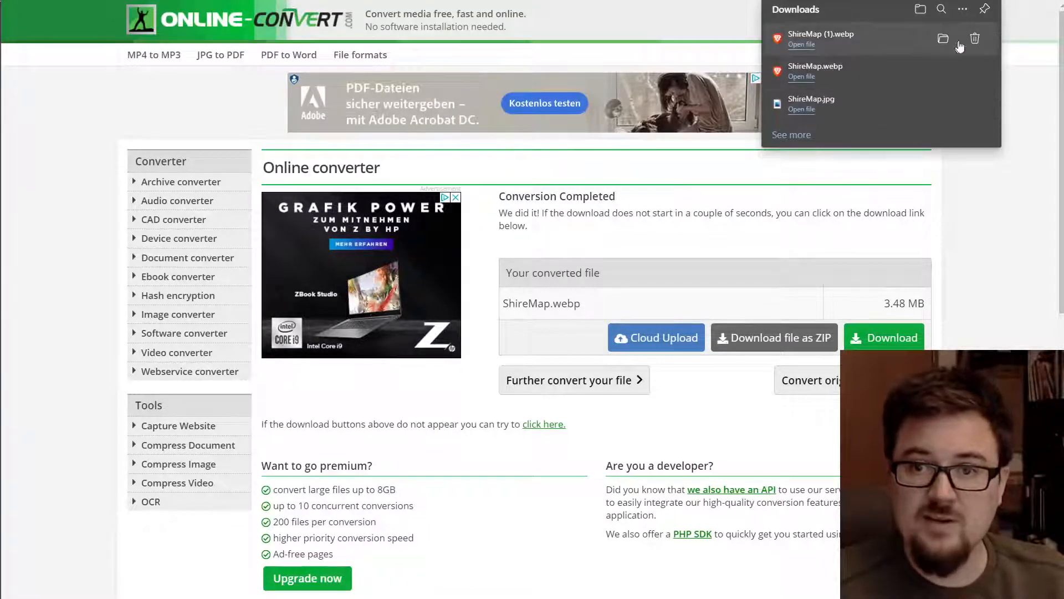
left_click(974, 38)
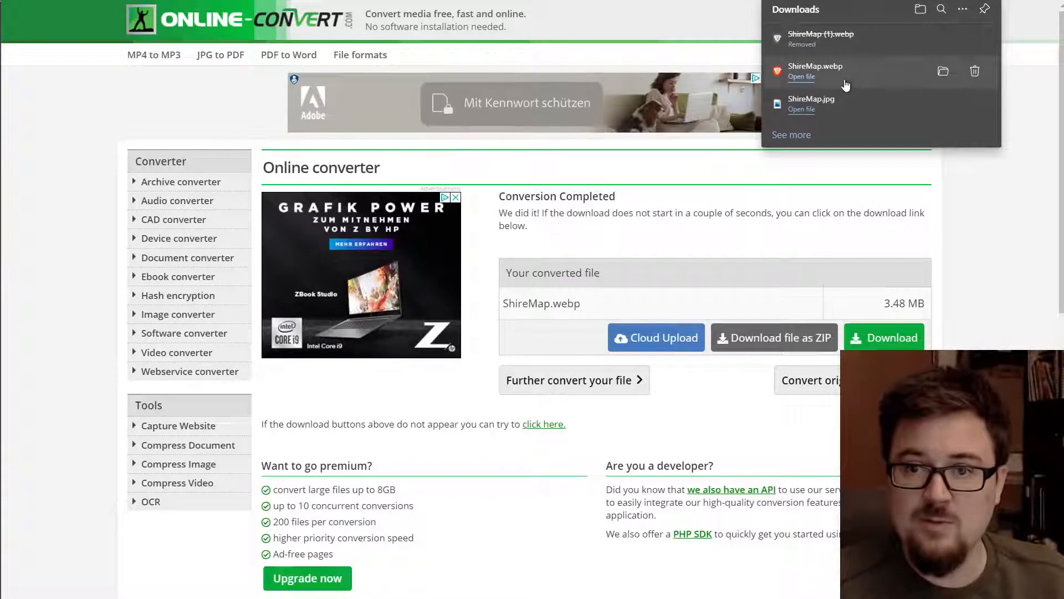
left_click(952, 195)
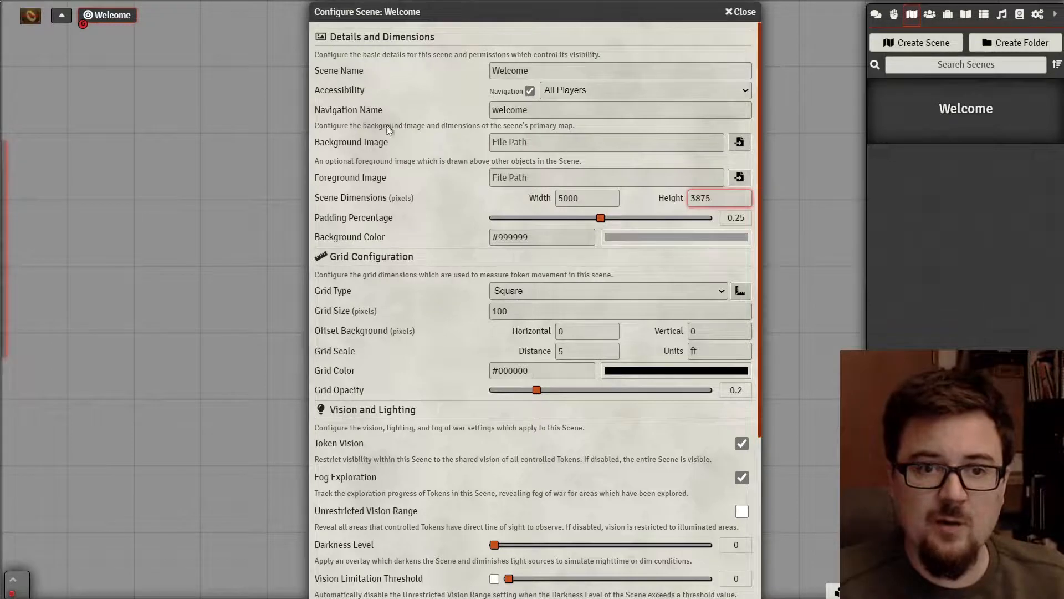
- Upload ShireMap.webp to worlds/tor2-demo/scenes and use it as the scene background
left_click(741, 143)
left_click_drag(487, 195, 487, 121)
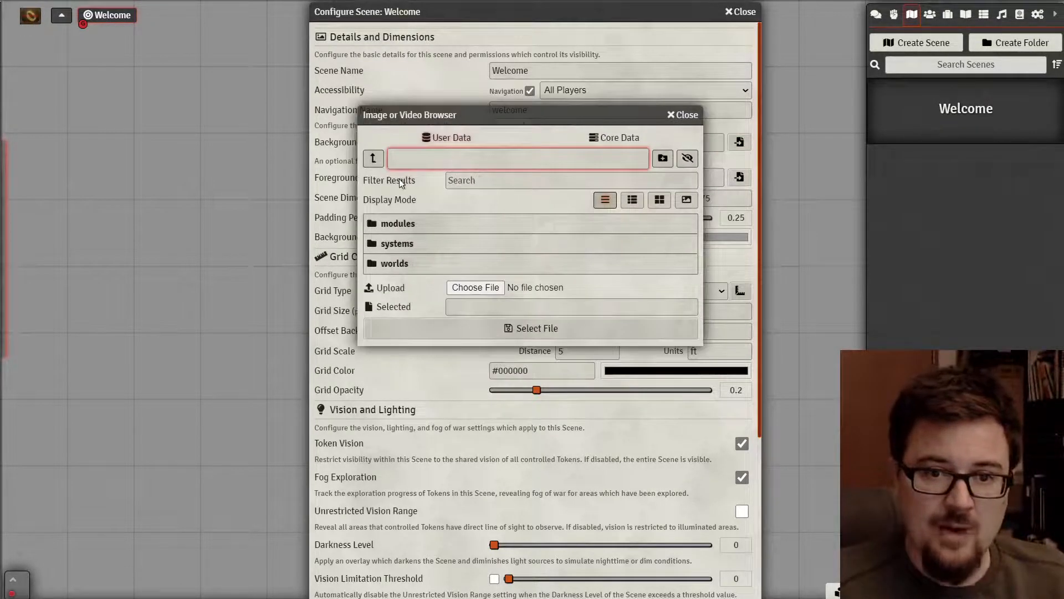
left_click(450, 138)
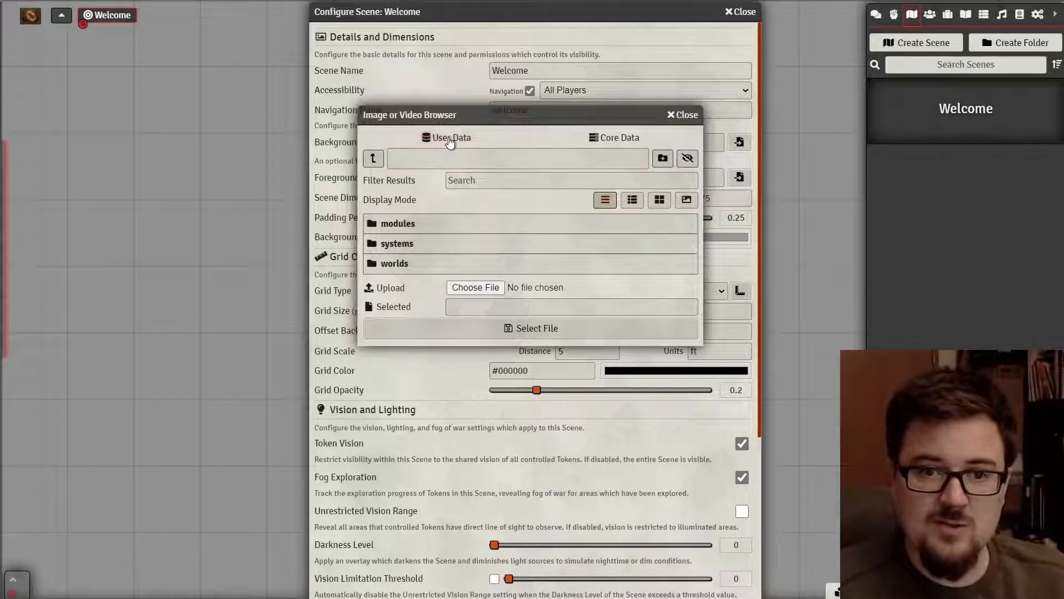
left_click(409, 262)
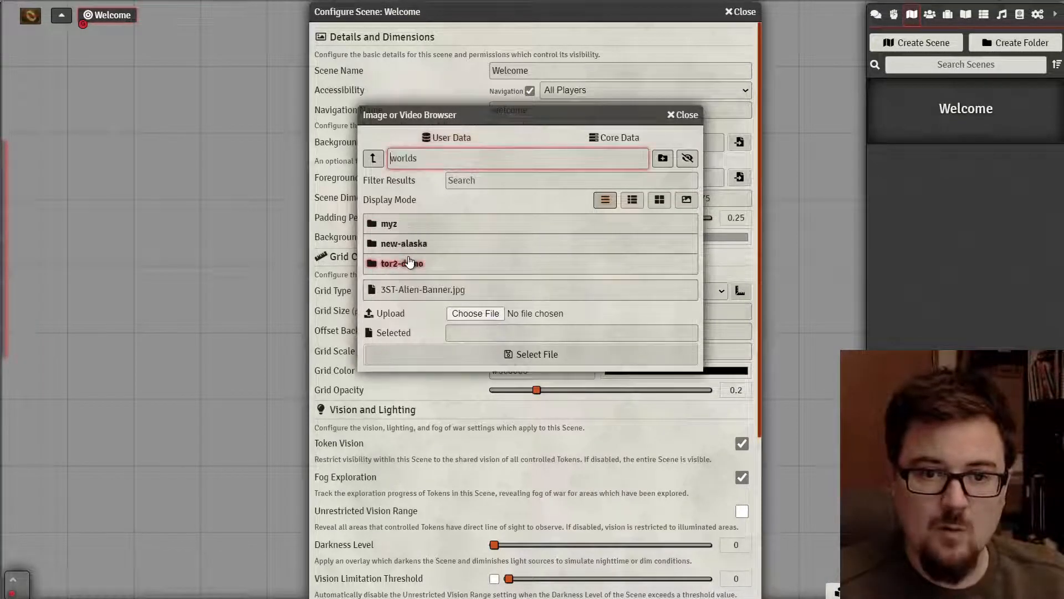
left_click(413, 263)
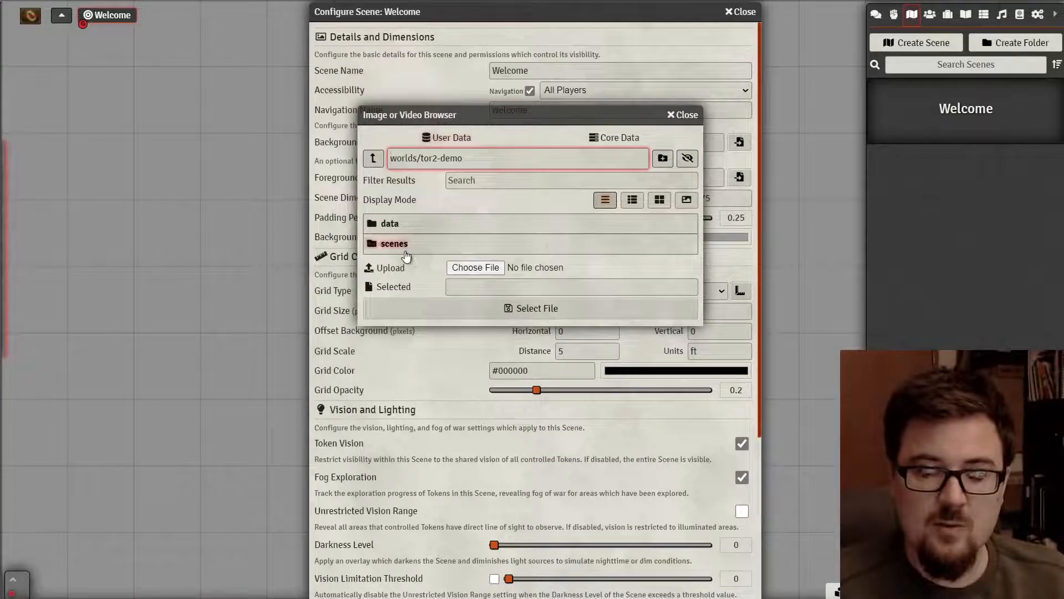
left_click(395, 243)
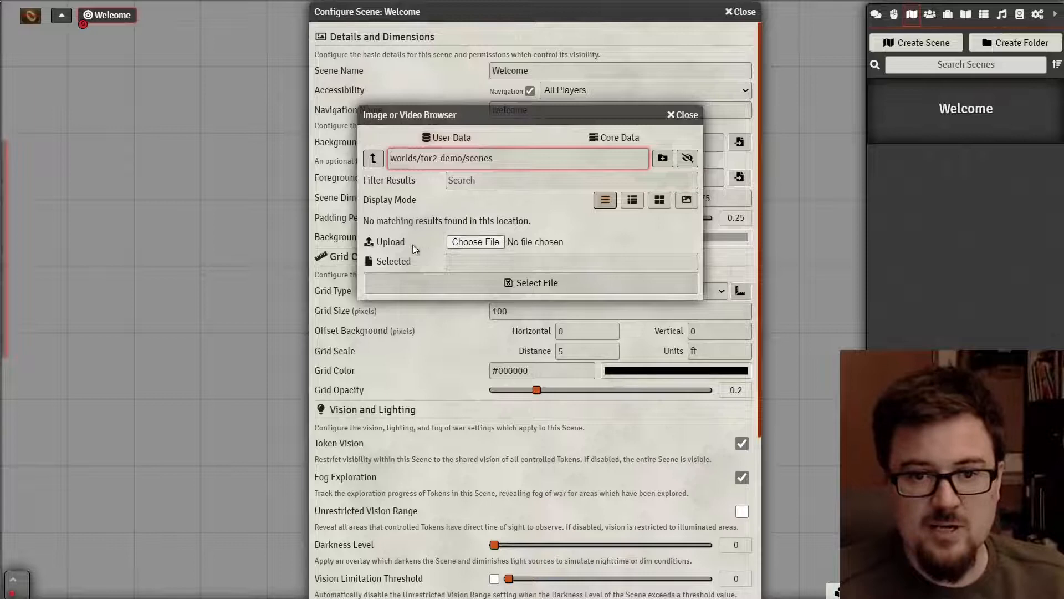
left_click(475, 244)
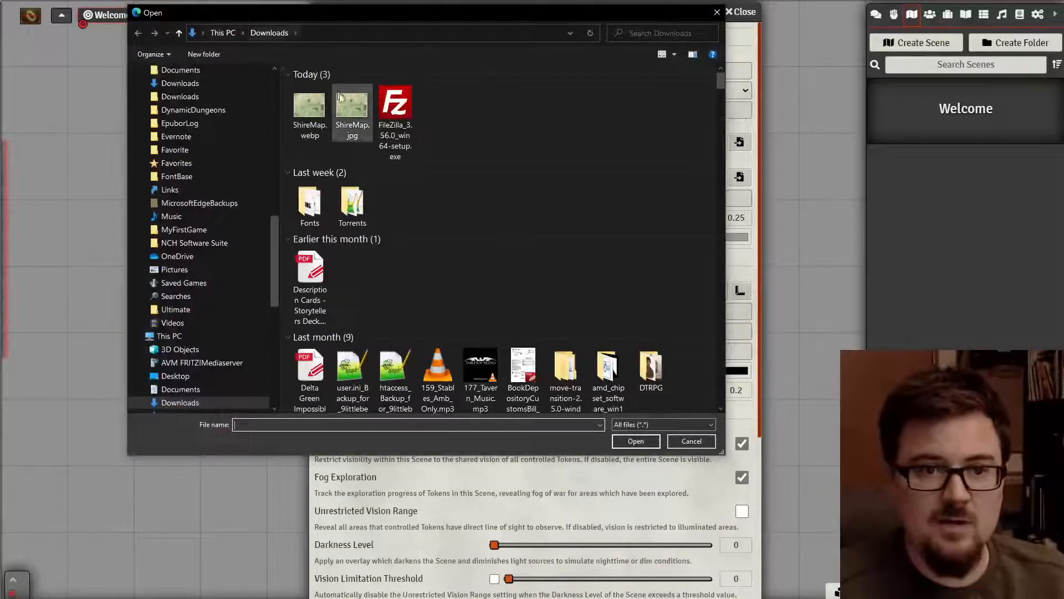
double_click(311, 123)
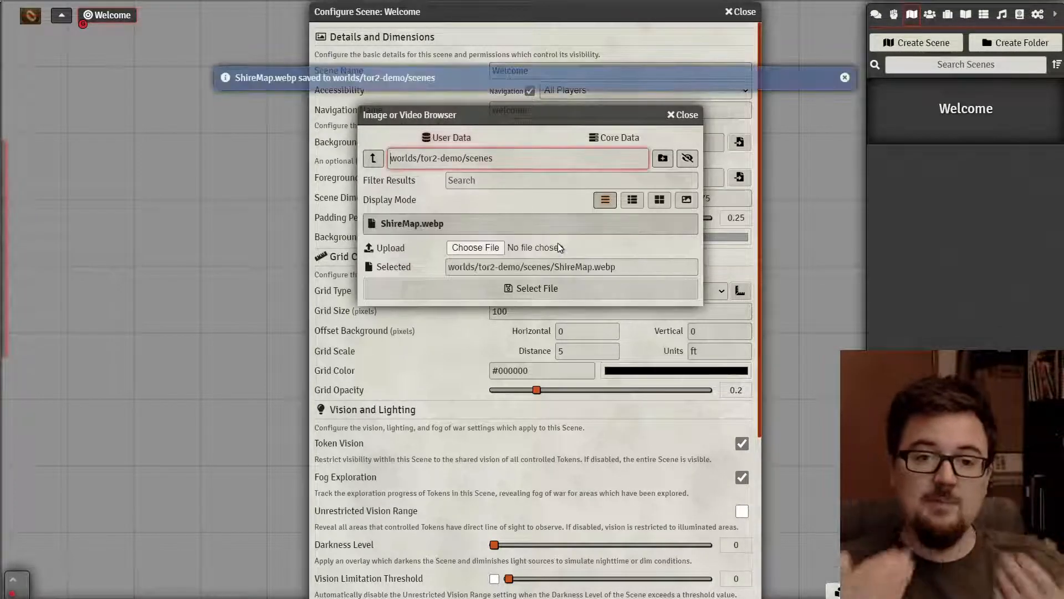
left_click(465, 226)
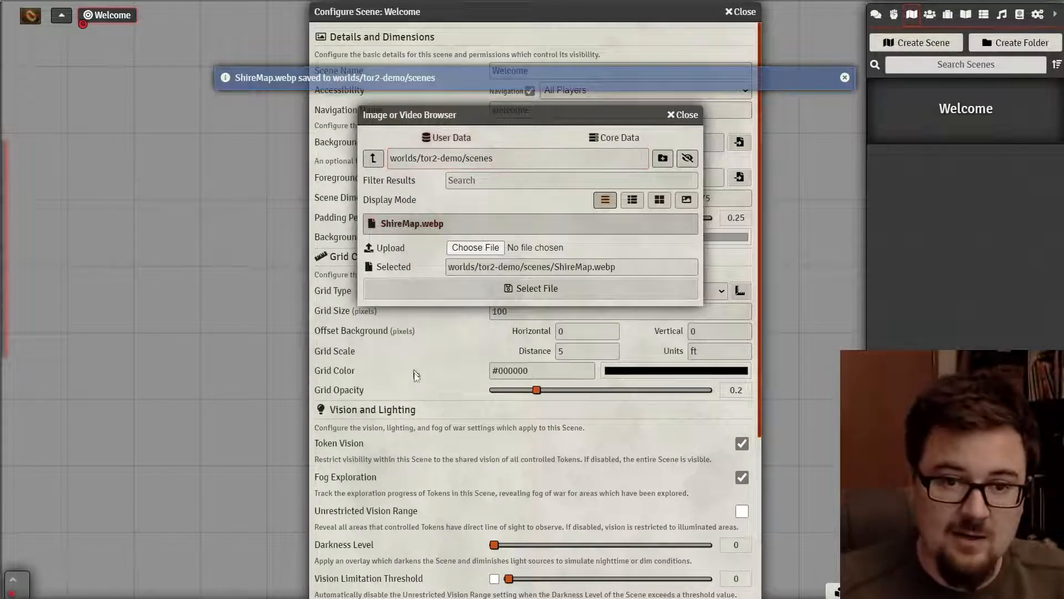
left_click(471, 290)
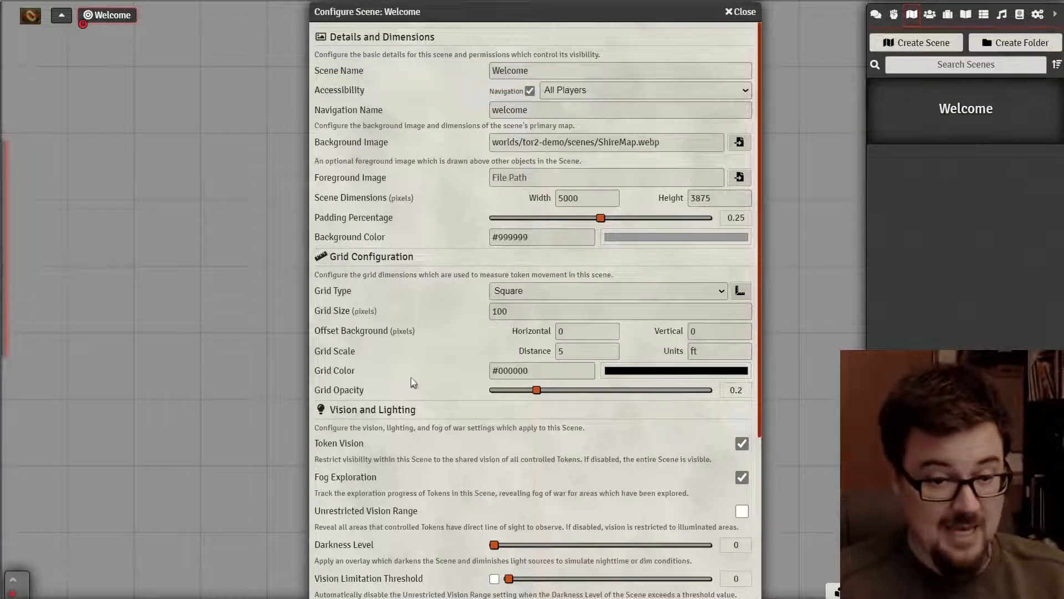
- Set the Grid Type to Gridless and save the scene settings
scroll(757, 320, "down", 1)
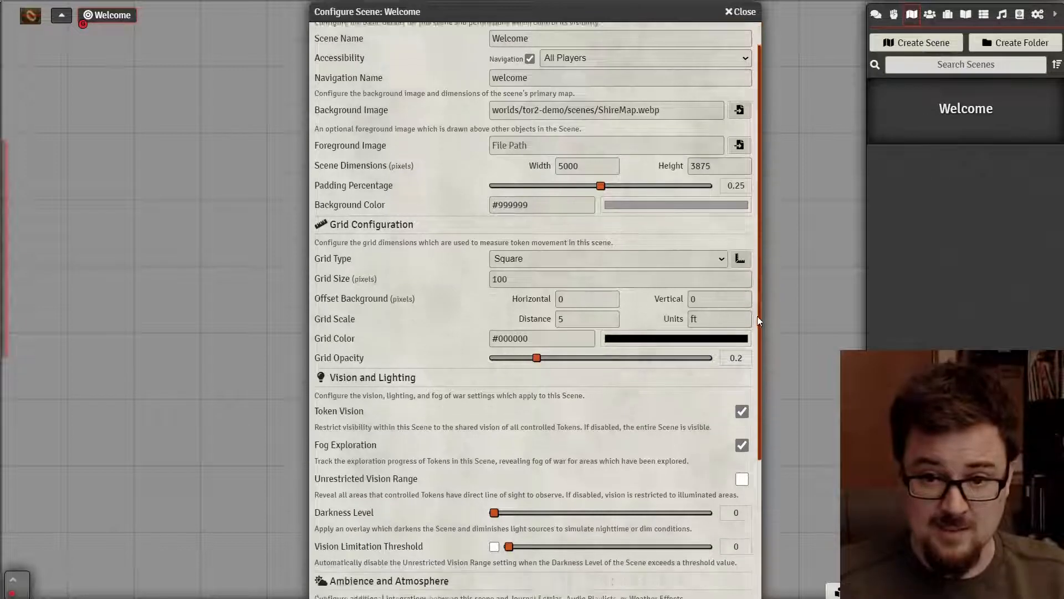
scroll(758, 332, "down", 1)
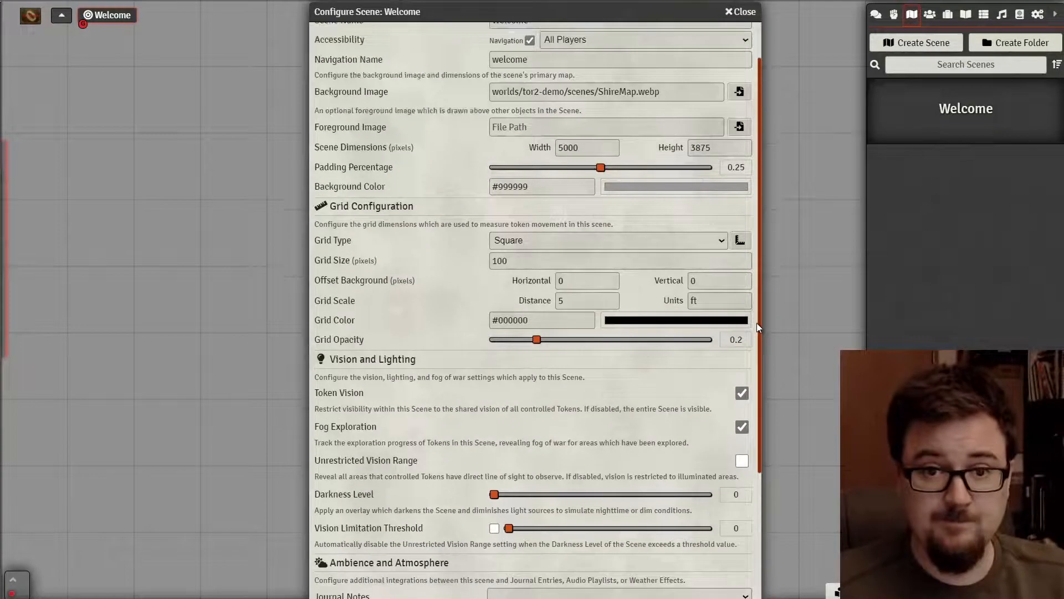
left_click(687, 244)
left_click(651, 255)
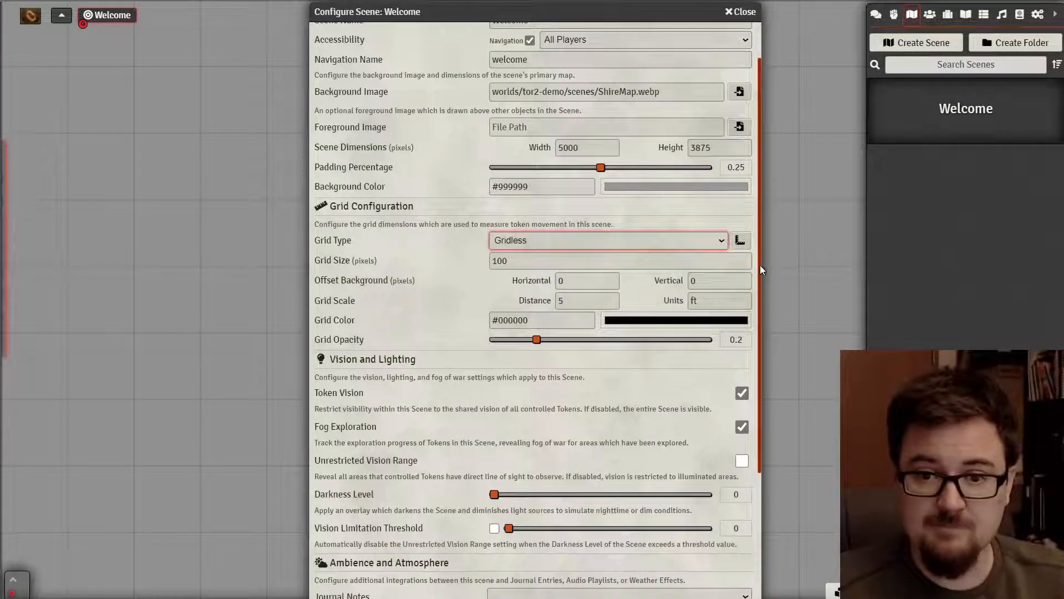
scroll(759, 267, "down", 4)
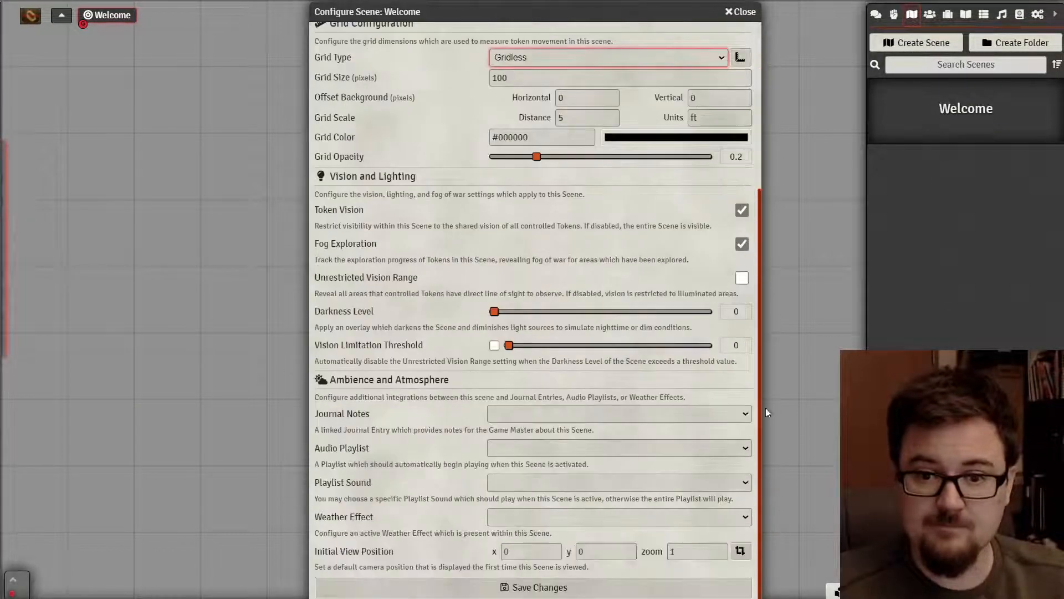
left_click(513, 589)
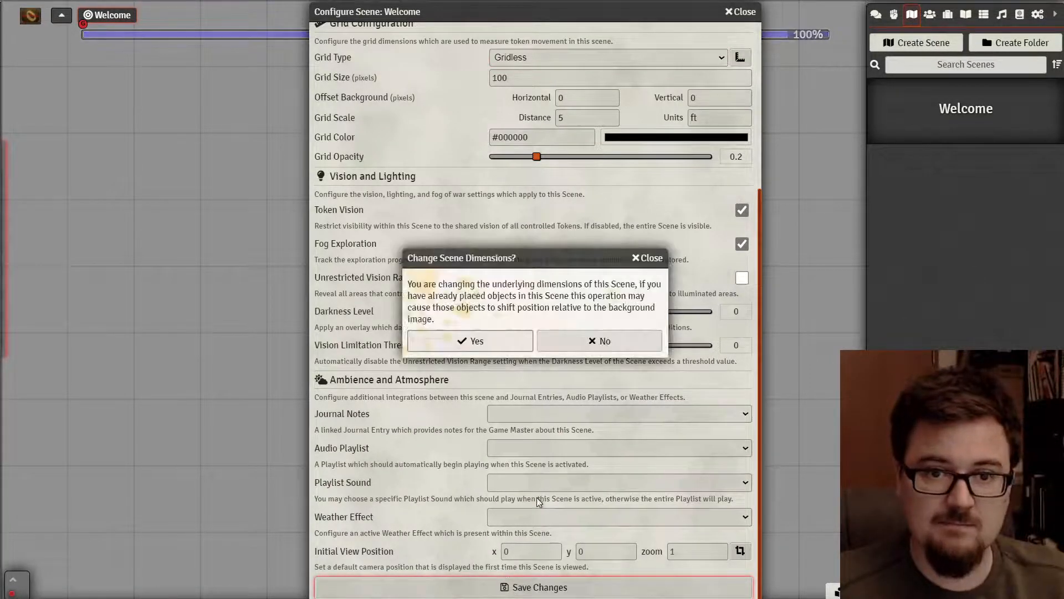
- Accept the new scene dimensions and zoom out to bring the Shire map into view
left_click(497, 341)
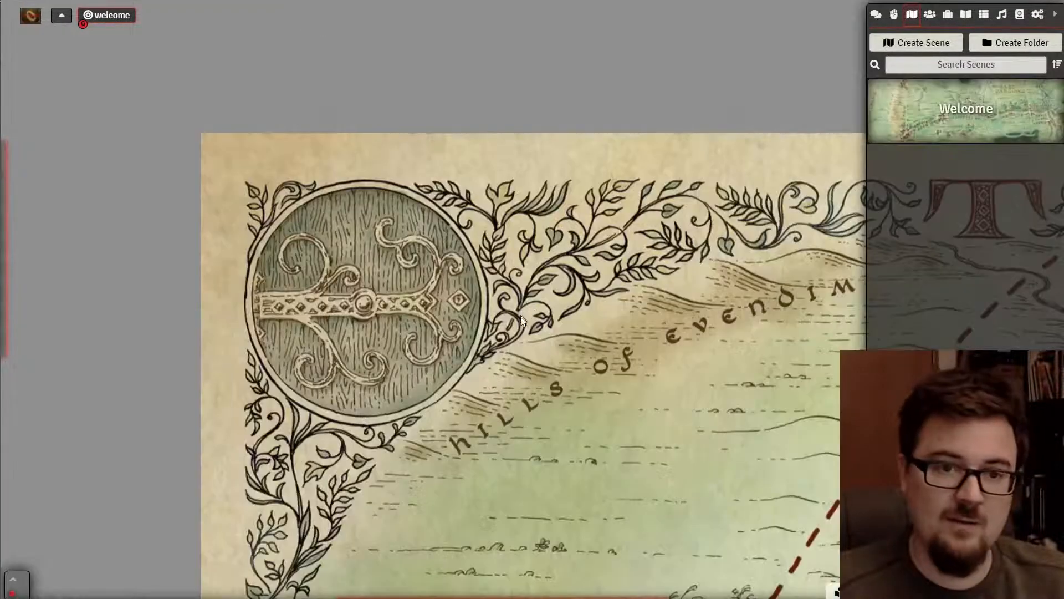
scroll(521, 320, "down", 5)
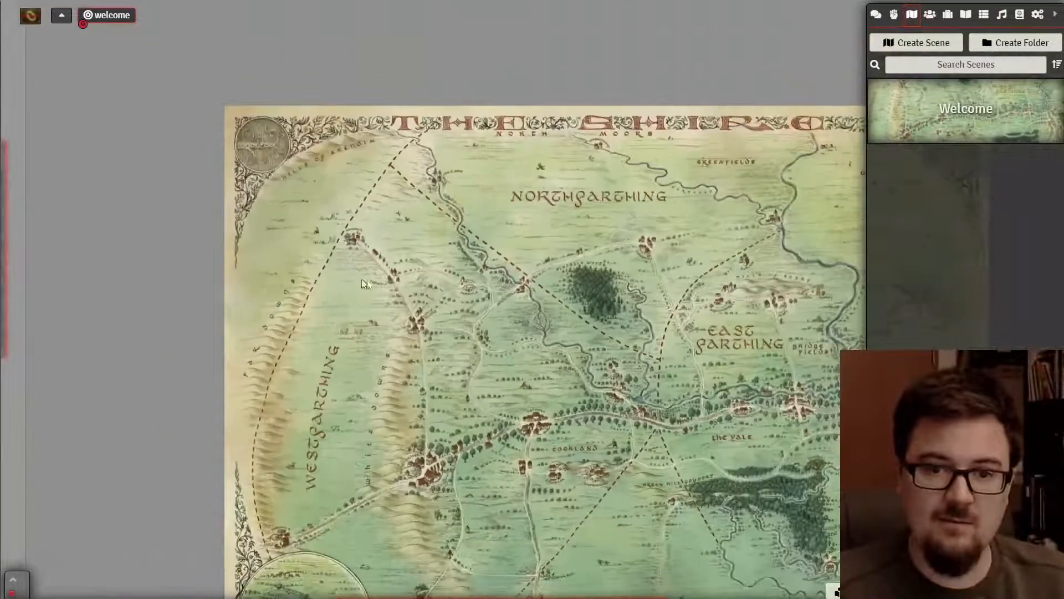
scroll(366, 284, "down", 3)
left_click_drag(491, 309, 367, 258)
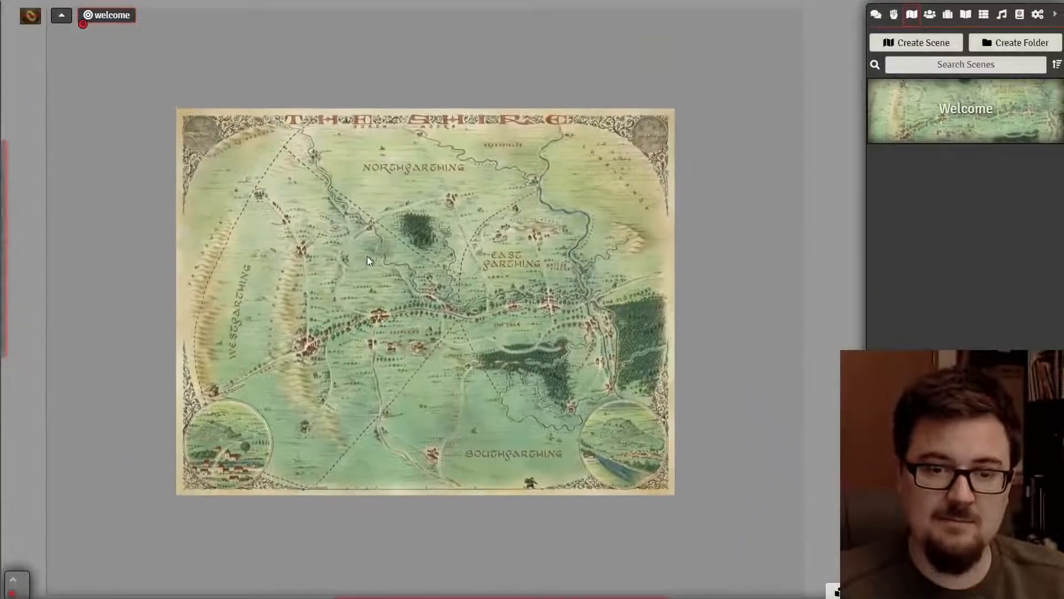
- Pan and zoom across the Shire map toward Frogmorton, Hobbiton and Waymeet
scroll(367, 257, "up", 10)
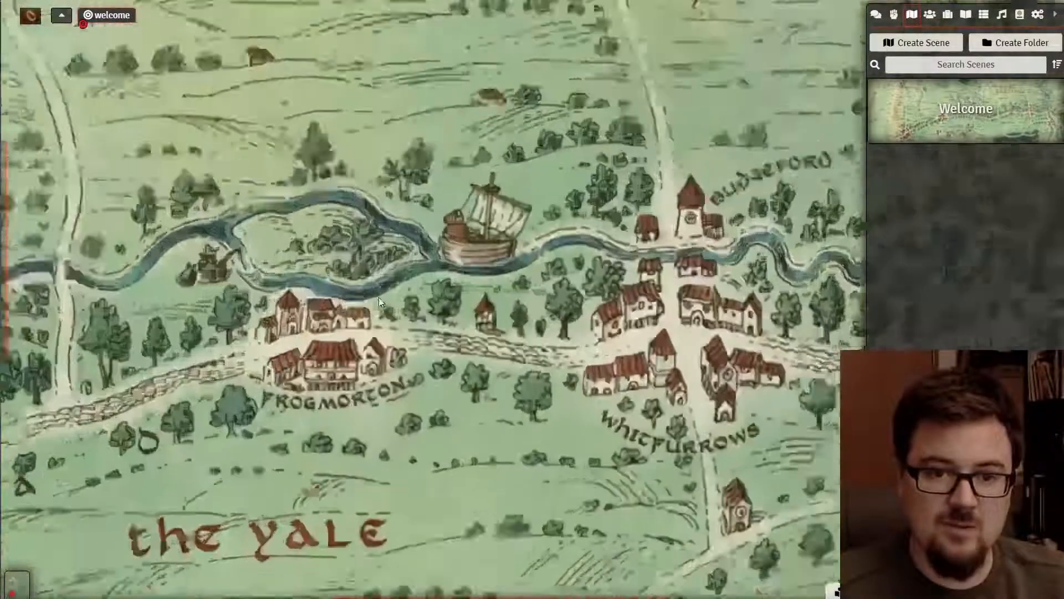
scroll(384, 299, "up", 3)
left_click_drag(471, 294, 695, 270)
scroll(532, 293, "up", 6)
left_click_drag(480, 341, 588, 276)
scroll(560, 286, "down", 3)
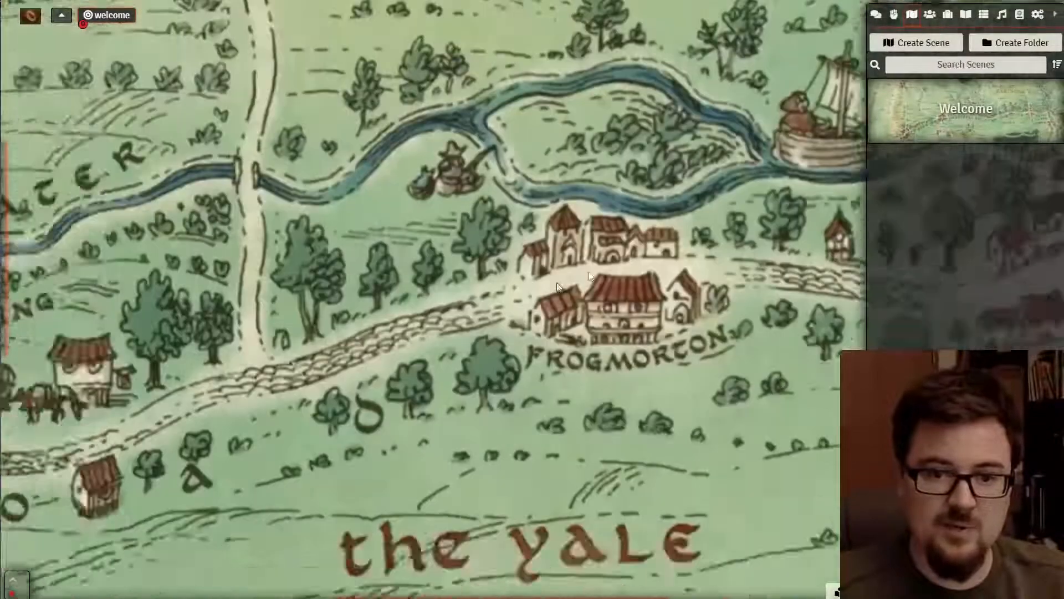
left_click_drag(266, 354, 704, 250)
scroll(252, 240, "down", 13)
left_click_drag(258, 238, 432, 358)
scroll(498, 357, "down", 12)
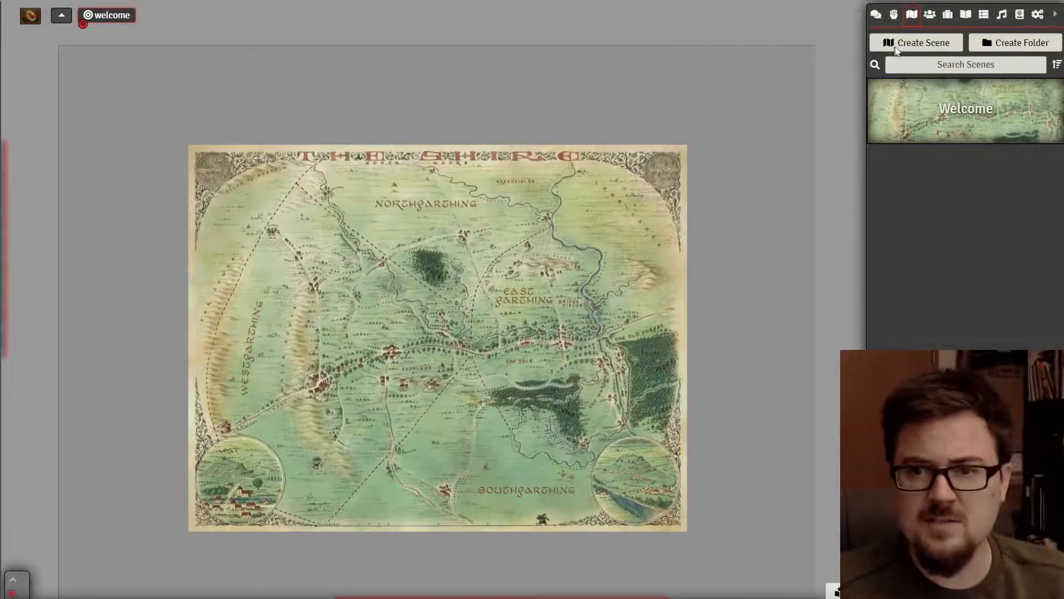
- Set the Welcome scene's padding percentage to 0, save, and confirm the dimension change
right_click(974, 122)
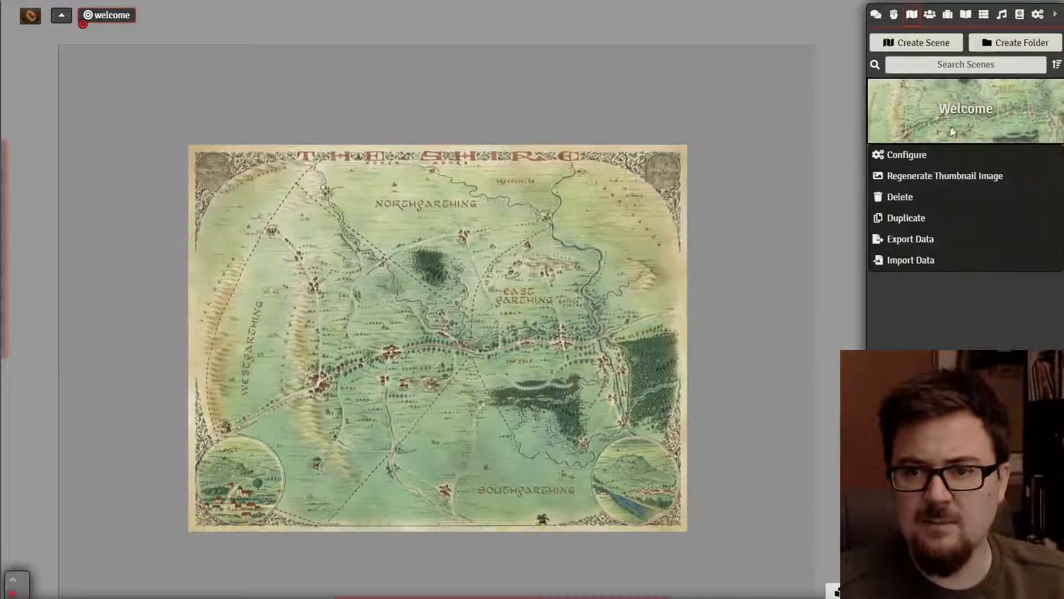
left_click(906, 155)
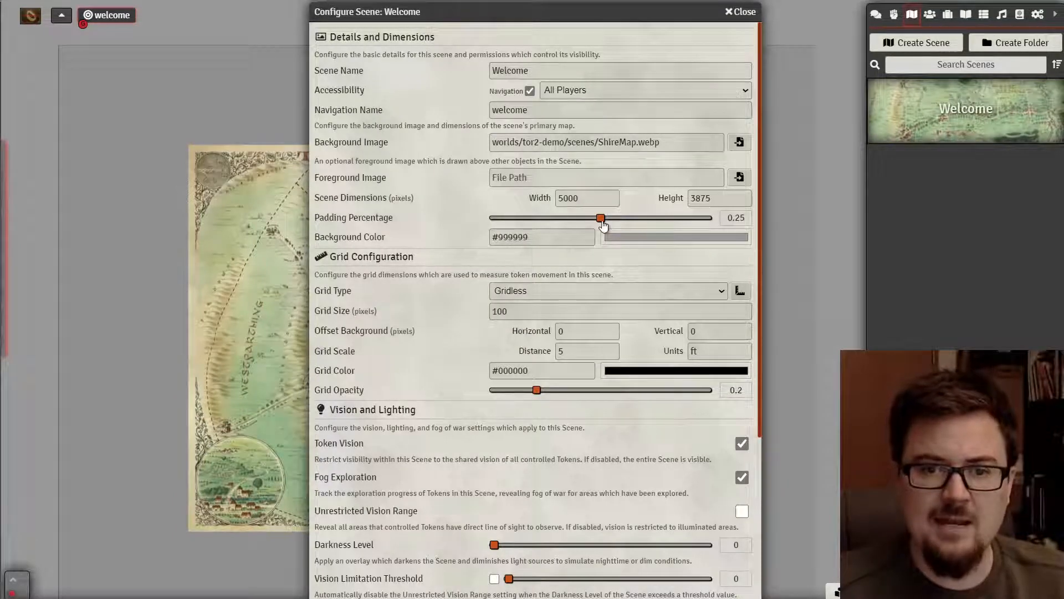
left_click_drag(600, 218, 475, 217)
scroll(599, 447, "down", 5)
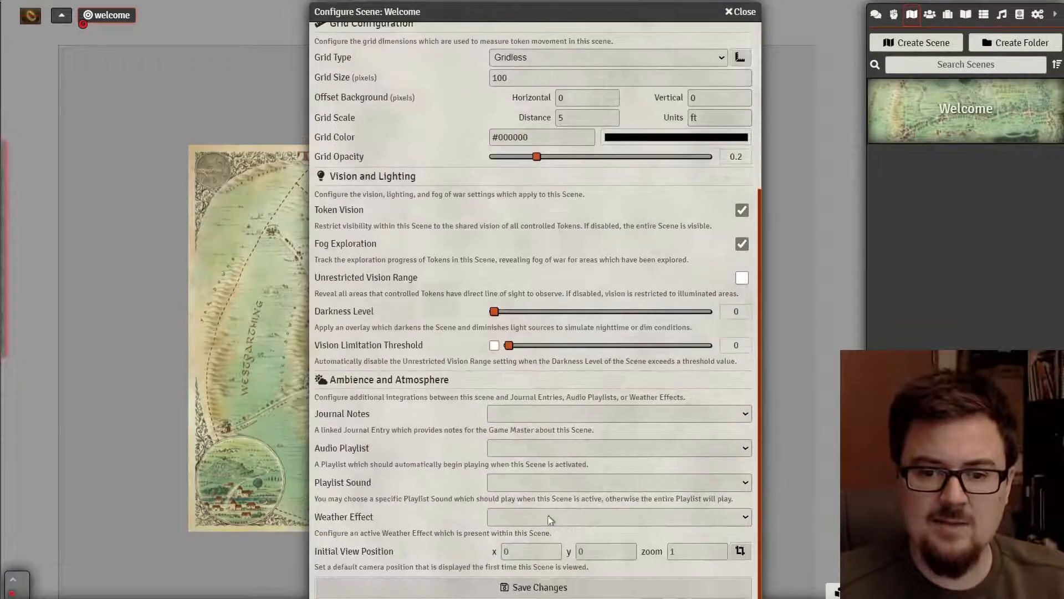
left_click(538, 589)
left_click(492, 341)
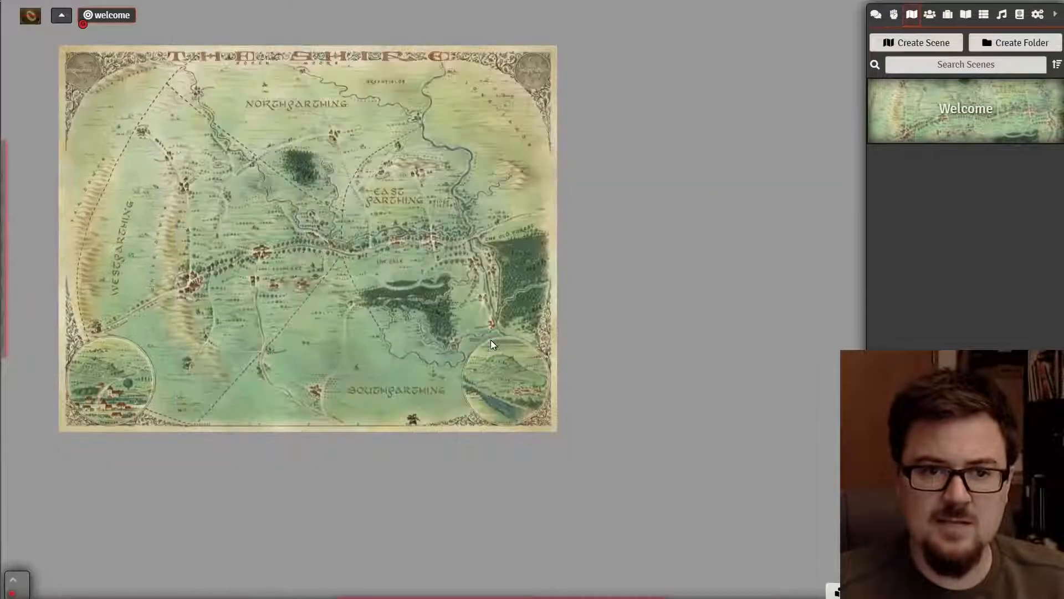
scroll(276, 210, "up", 10)
left_click_drag(214, 198, 494, 301)
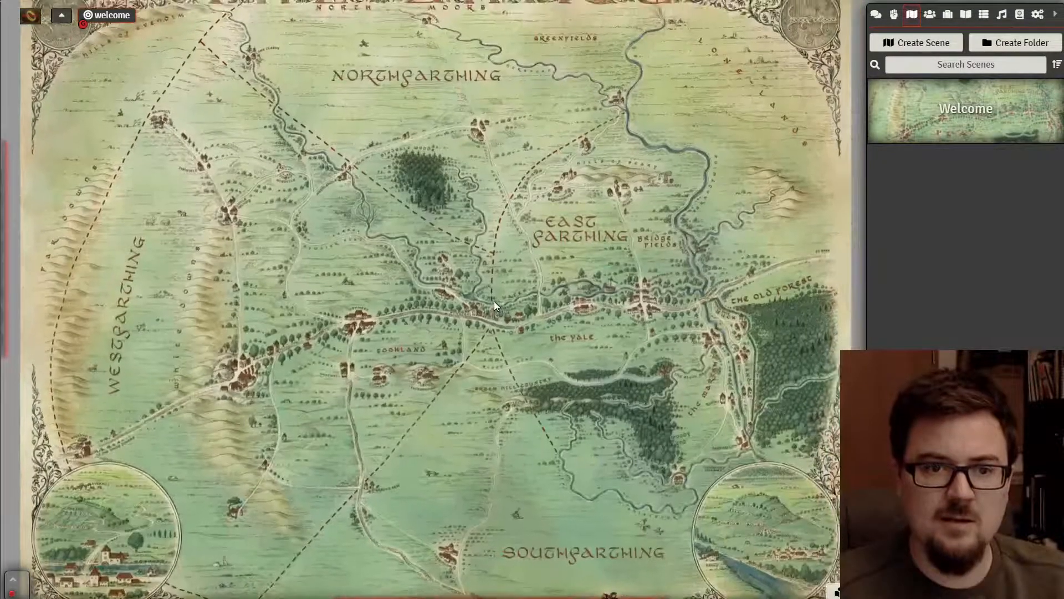
scroll(547, 241, "down", 2)
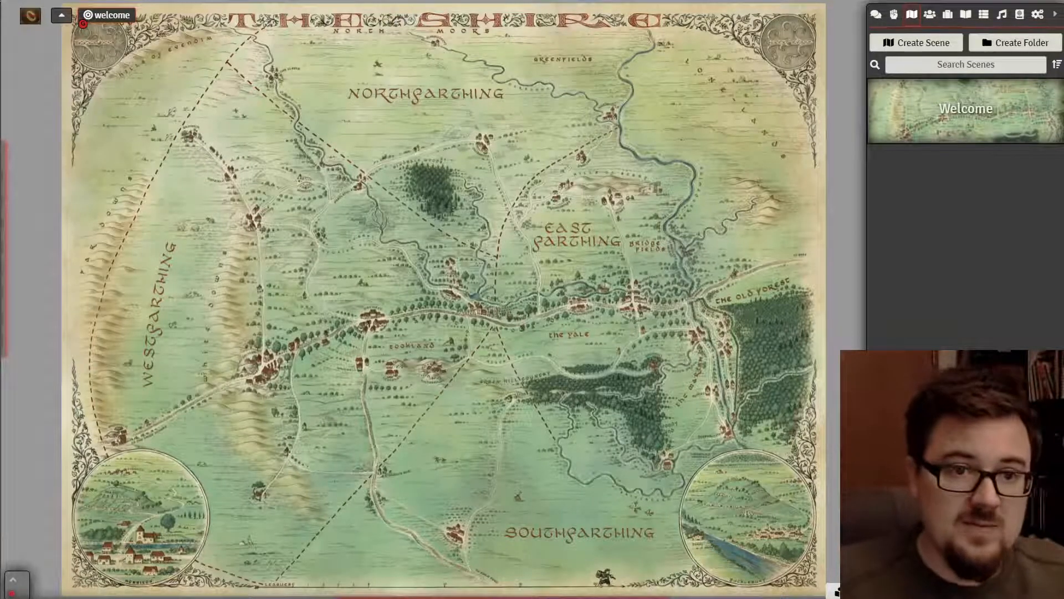
- Regenerate the Welcome scene's thumbnail image from the Shire map
mouse_move(7, 189)
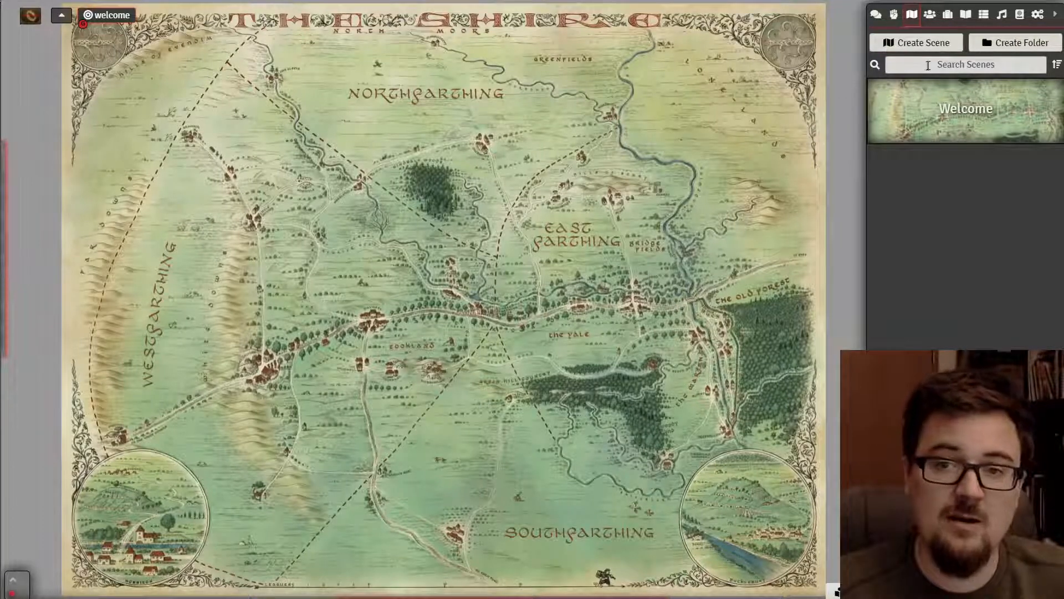
right_click(946, 133)
left_click(945, 176)
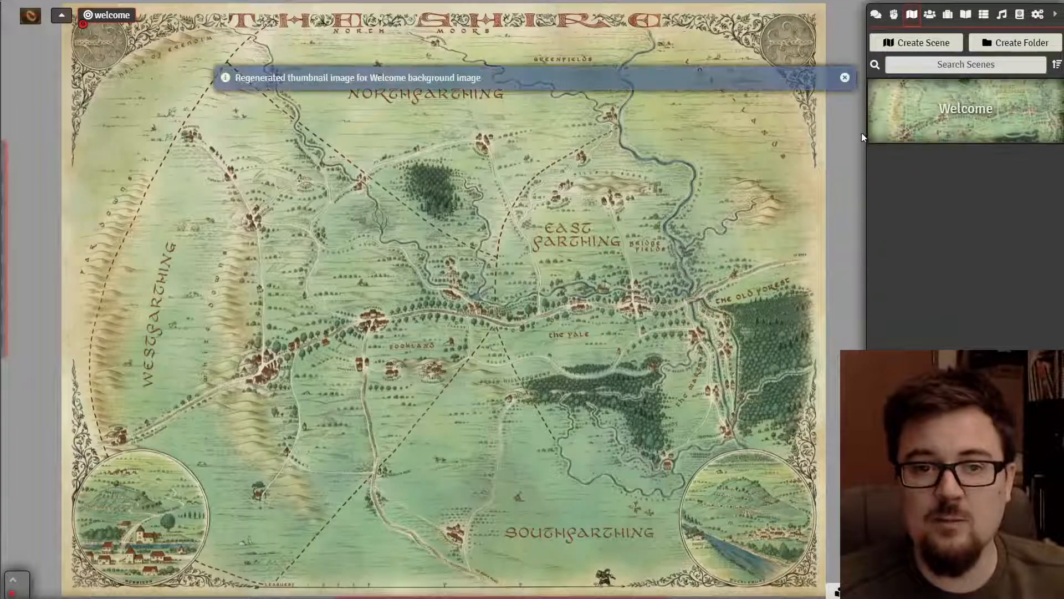
right_click(960, 127)
- Rename the Welcome scene to Shire, correcting the typo, and save its settings
left_click(929, 155)
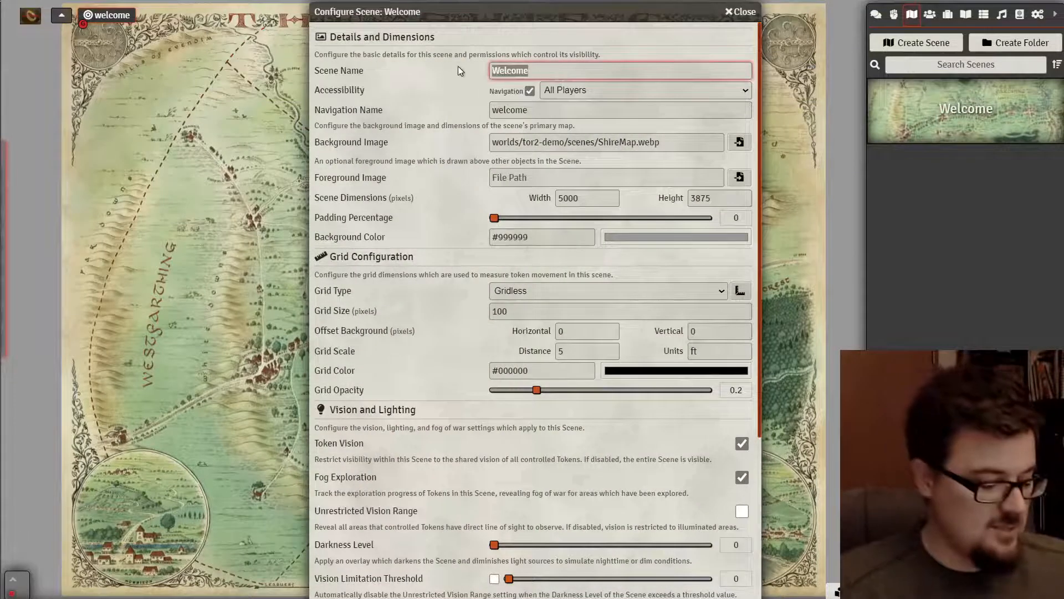
type("Shitre")
double_click(503, 75)
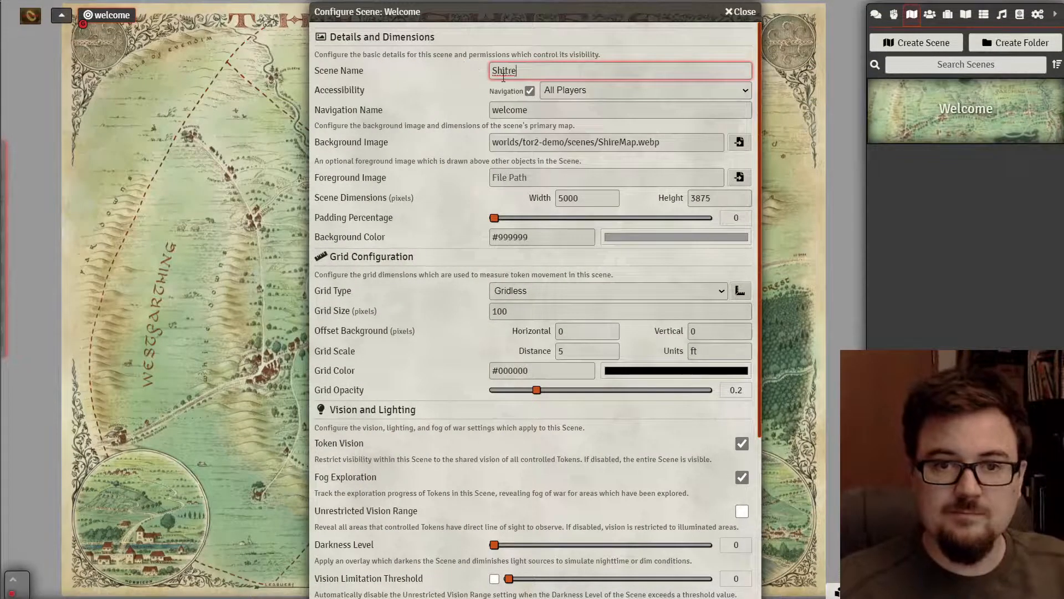
left_click(504, 74)
key("BackSpace")
type("i")
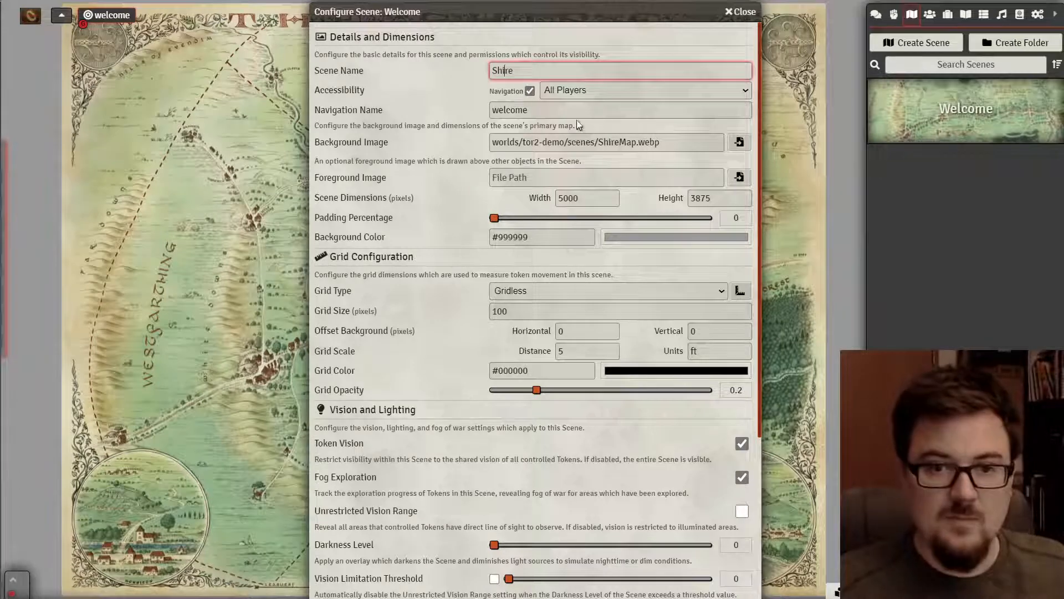
double_click(510, 110)
type("s")
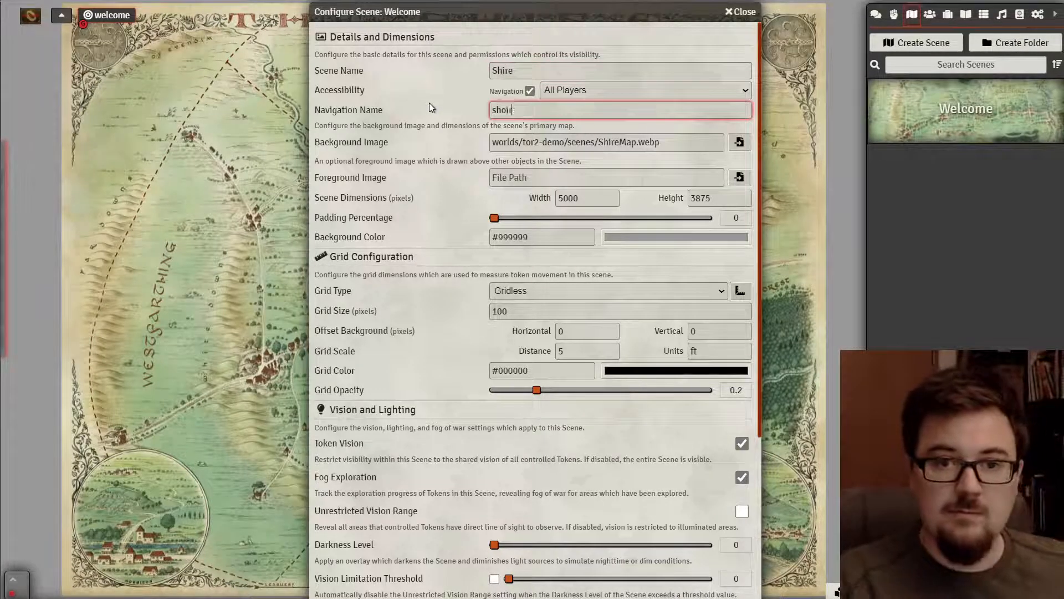
type("hire")
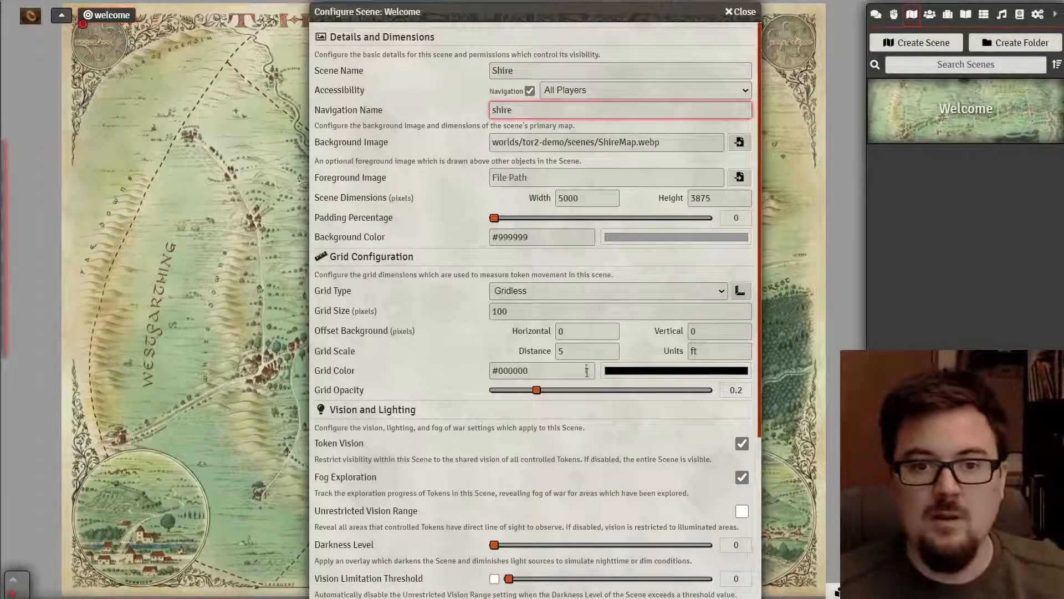
scroll(446, 533, "down", 4)
left_click(452, 586)
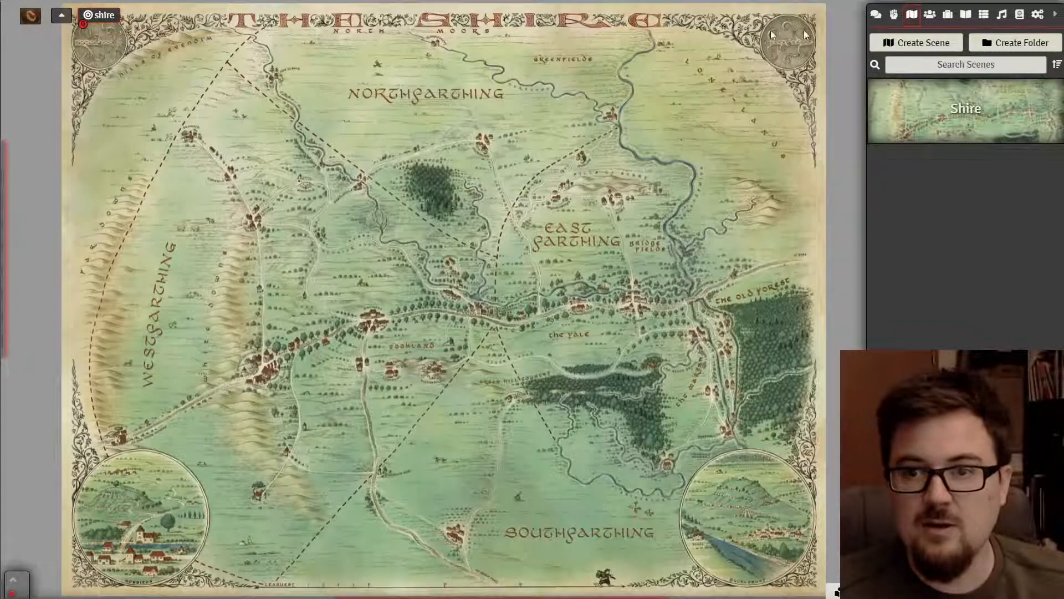
- Clear the Shire scene's navigation name and save the configuration
right_click(899, 121)
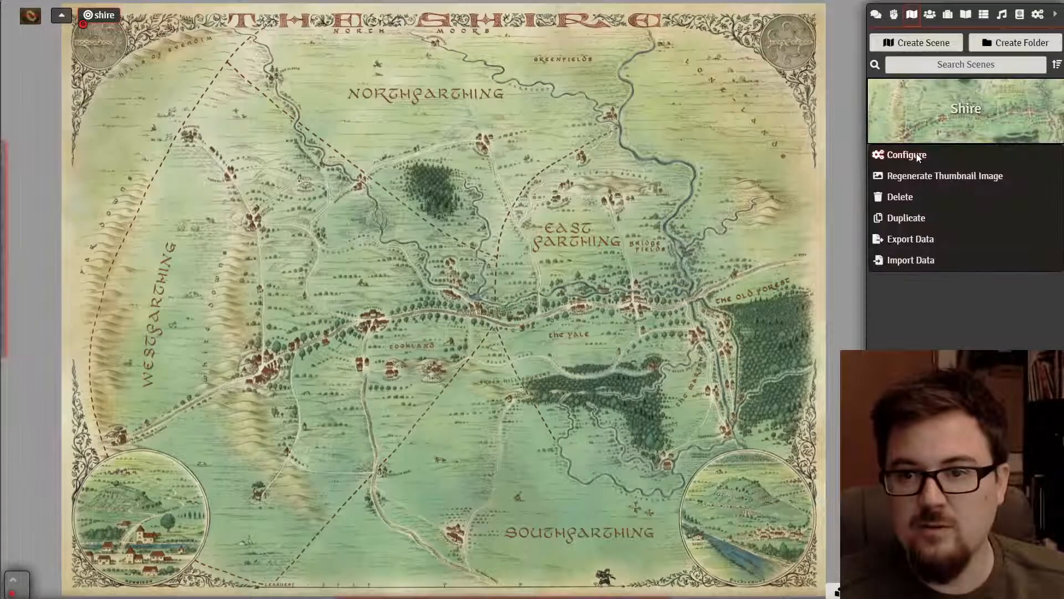
left_click(916, 157)
left_click(573, 111)
key("ctrl+a")
key("BackSpace")
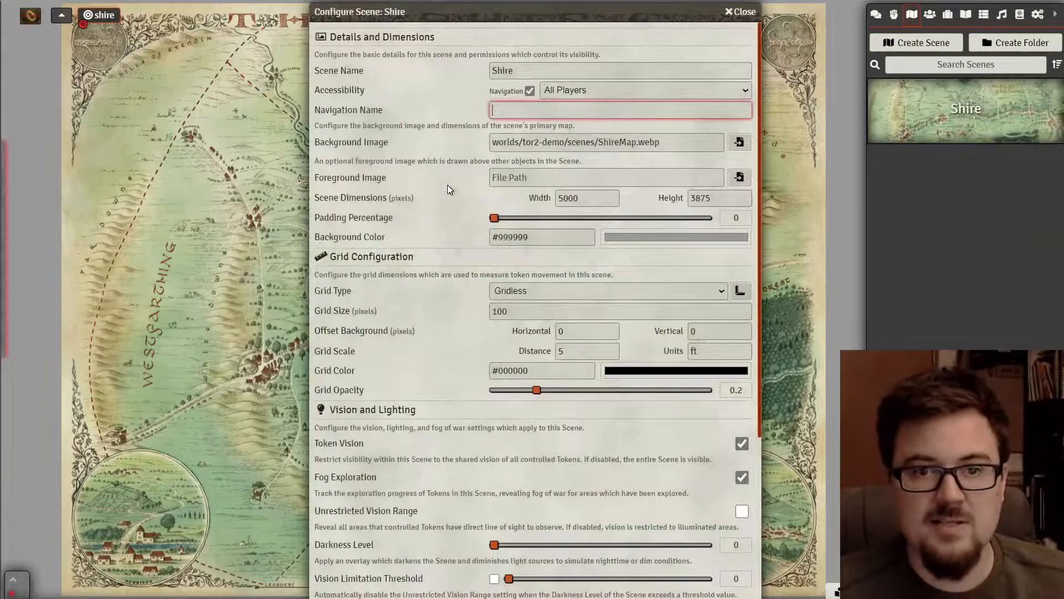
scroll(370, 382, "down", 5)
left_click(410, 593)
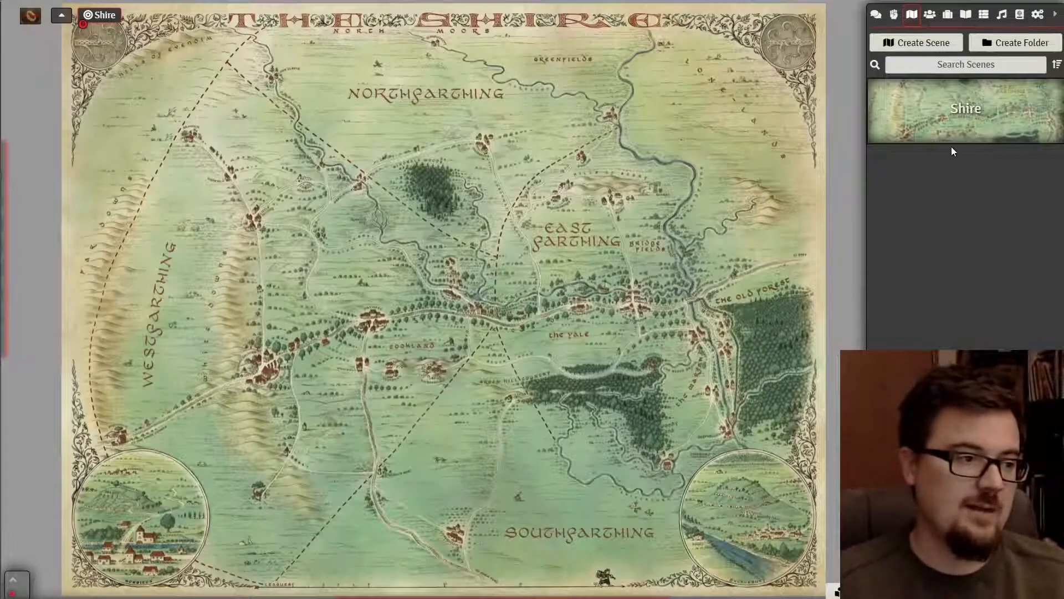
- Create a new scene named Eriador
left_click(918, 43)
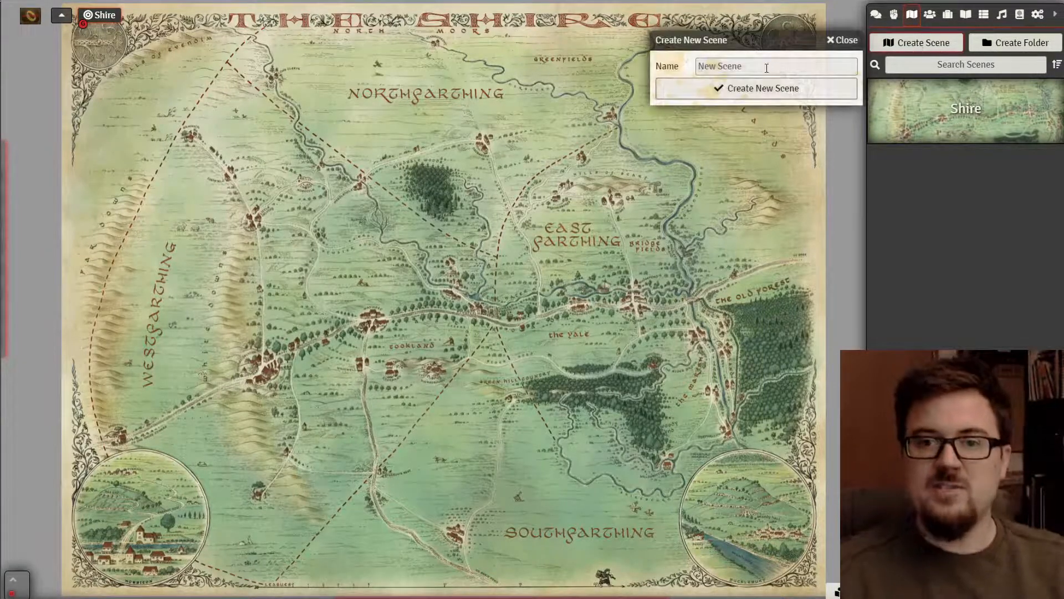
left_click(766, 66)
type("Eriador")
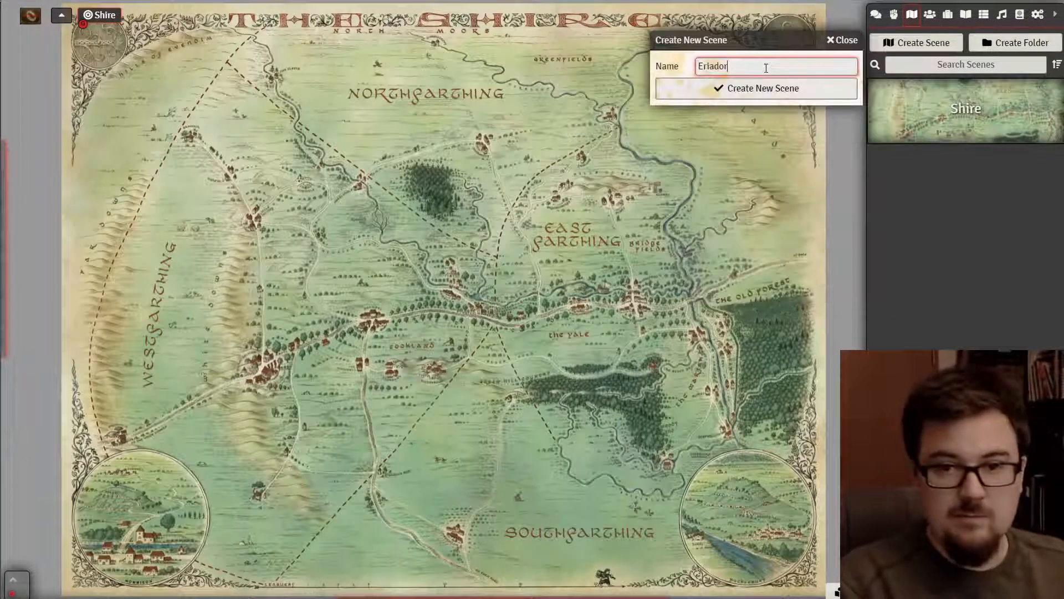
left_click(724, 94)
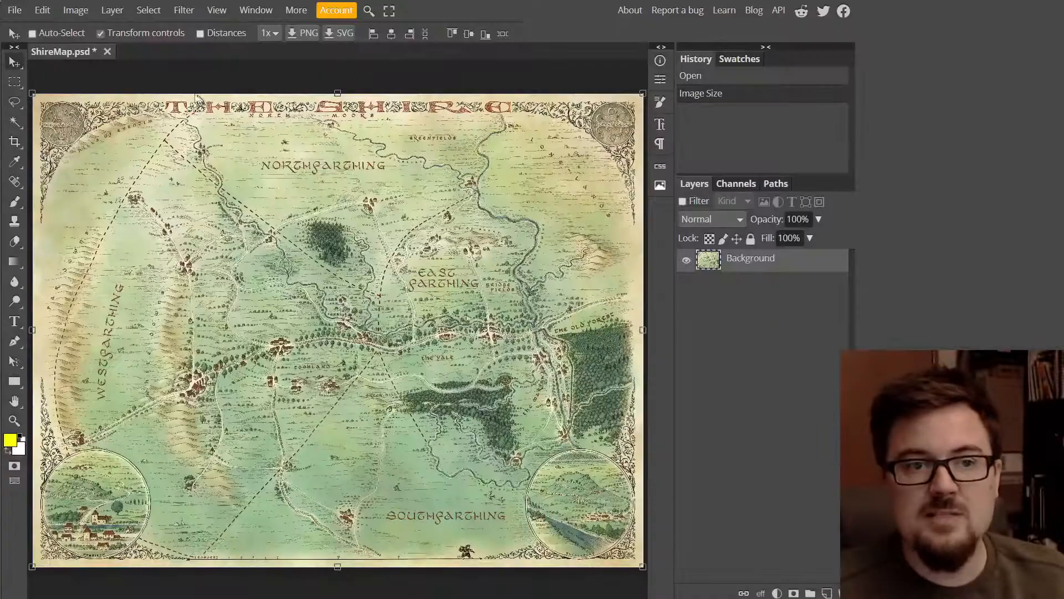
- Close ShireMap.psd in Photopea, discarding its unsaved changes
left_click(107, 51)
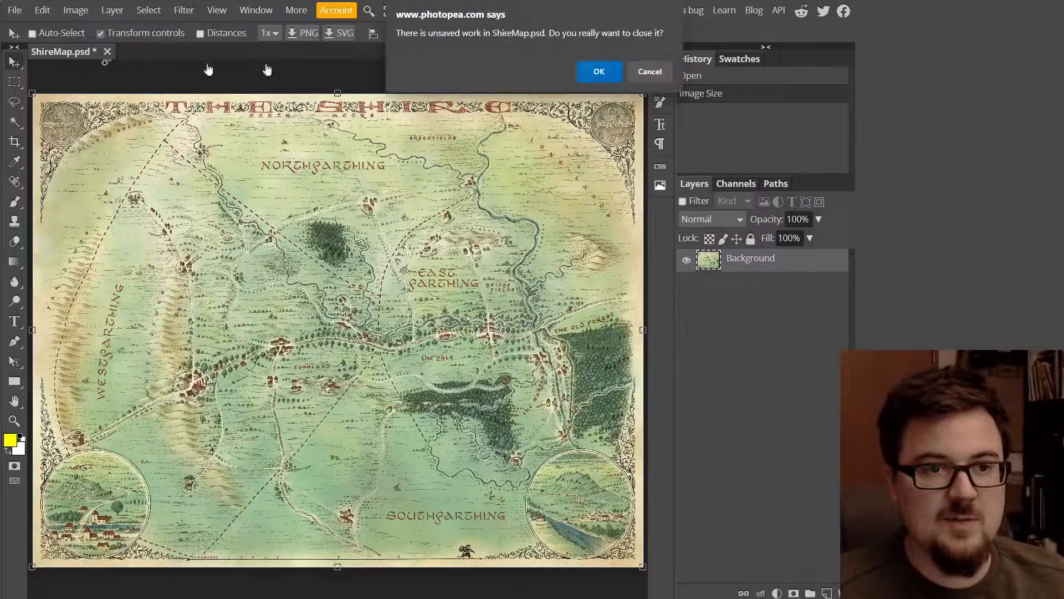
left_click(649, 71)
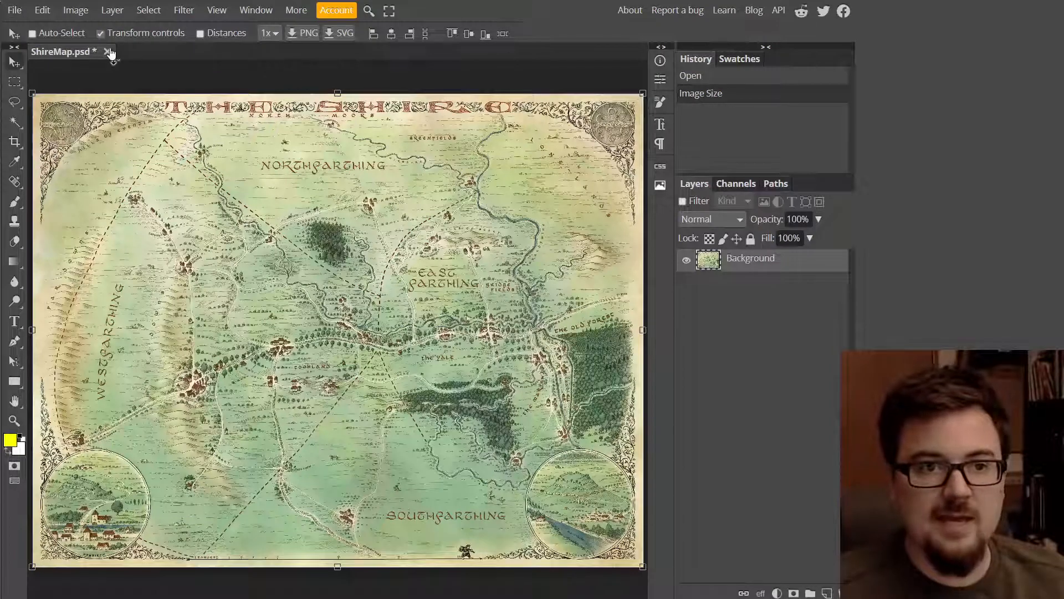
left_click(107, 52)
left_click(595, 70)
- Open EriadorMap.psd and set its image width to 5000 so height becomes 3875
left_click(14, 10)
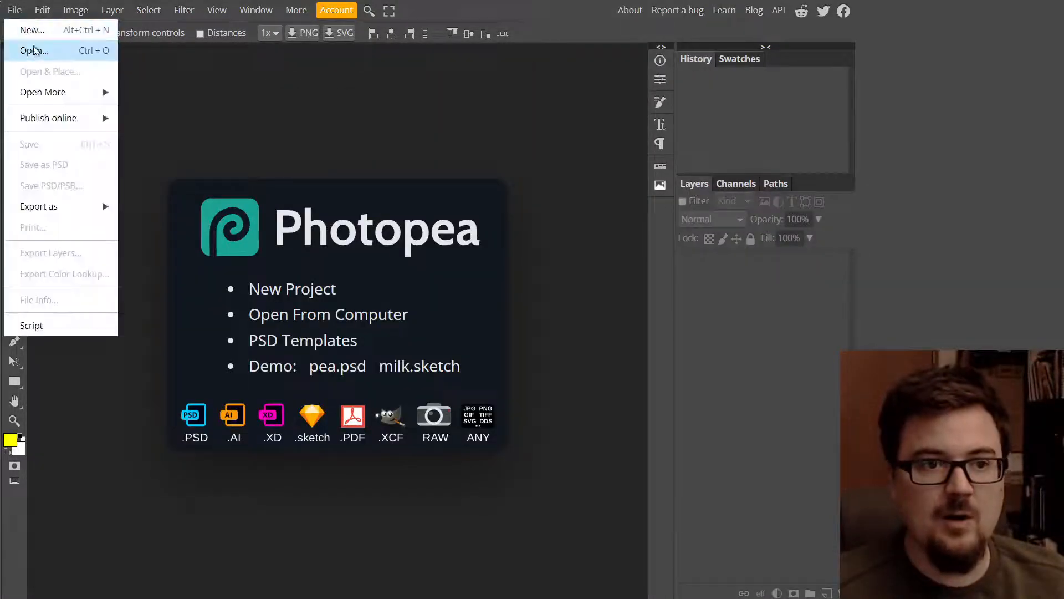
left_click(33, 51)
double_click(332, 136)
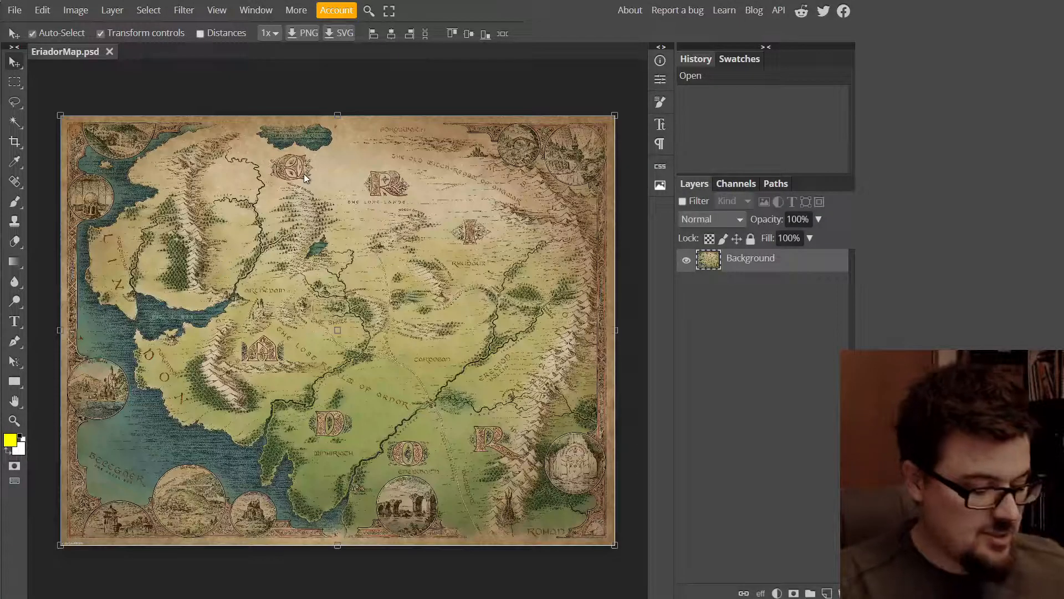
key("ctrl+alt+i")
type("500")
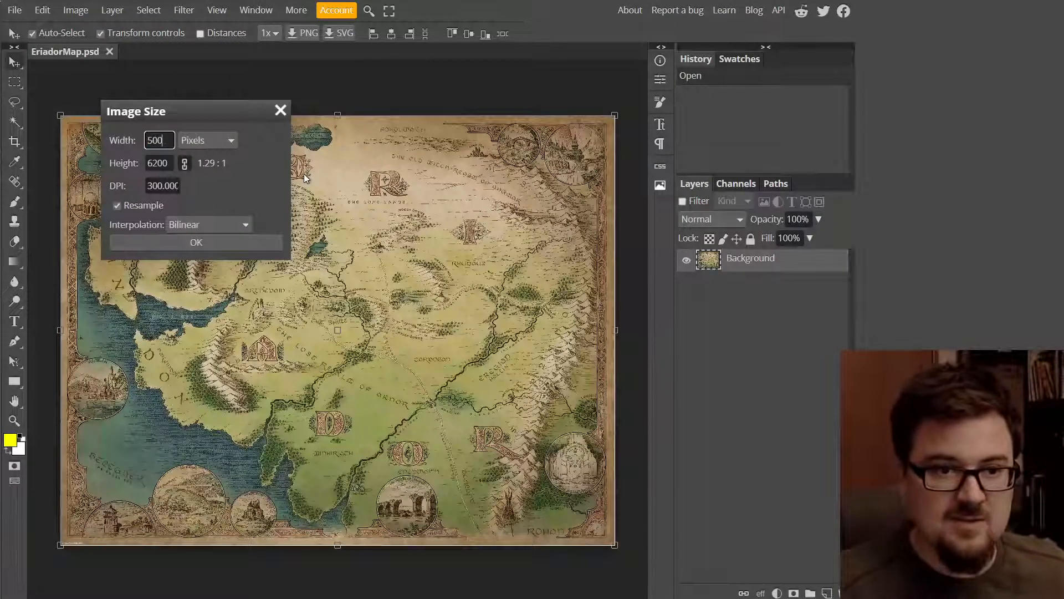
type("0")
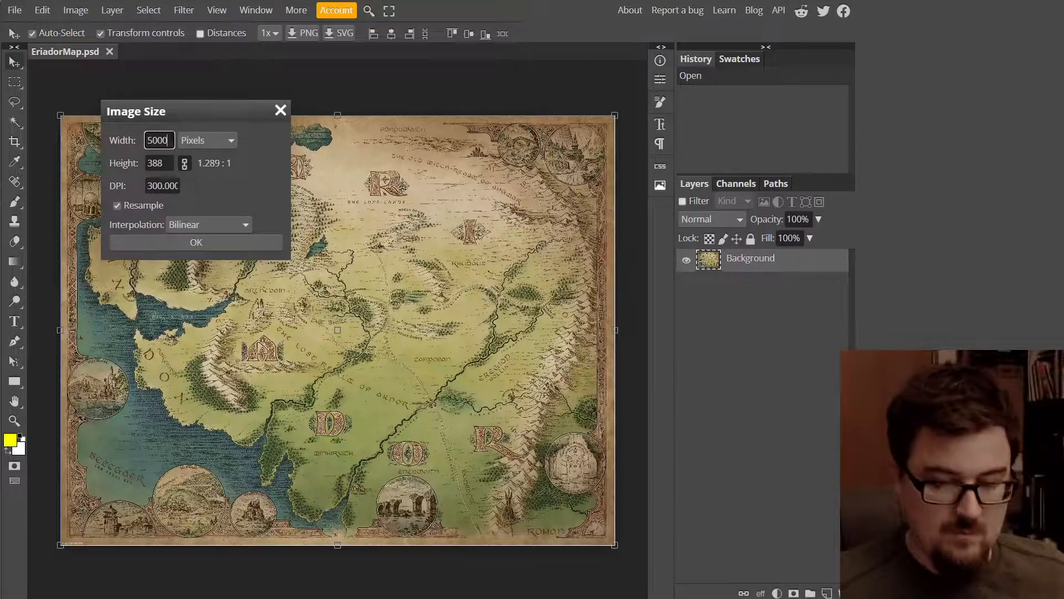
key("Tab")
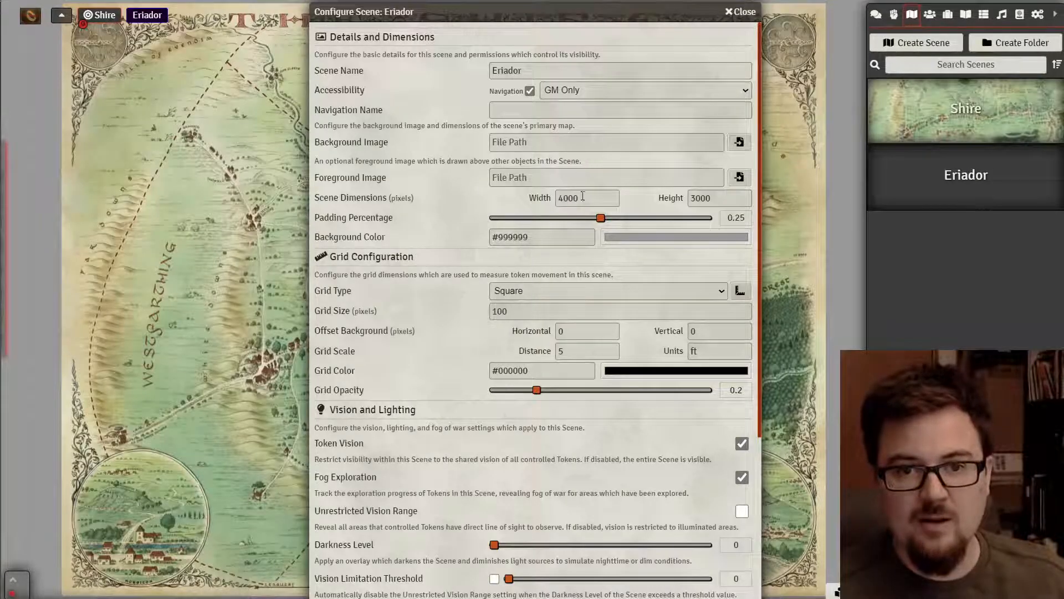
- Set the Eriador scene to 5000 × 3875 with 0 padding and a gridless grid
double_click(583, 197)
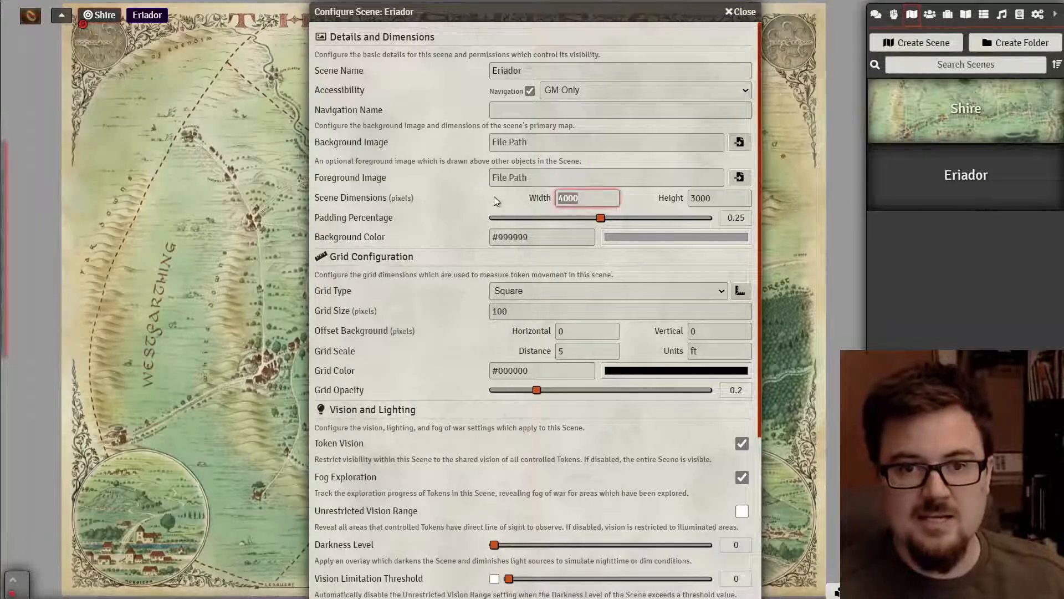
type("5000")
key("Tab")
type("38")
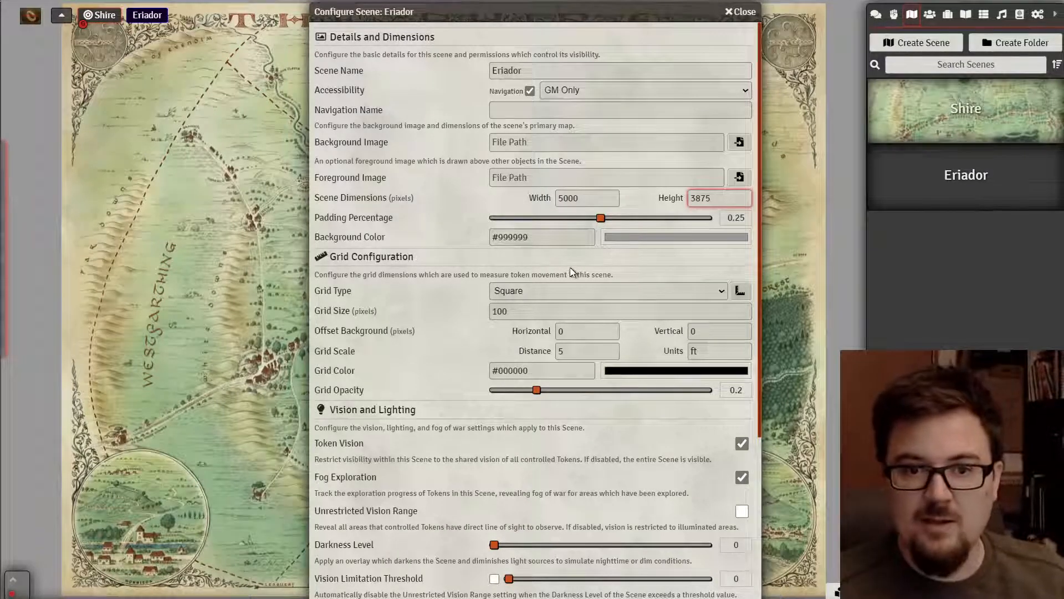
left_click_drag(568, 221, 493, 219)
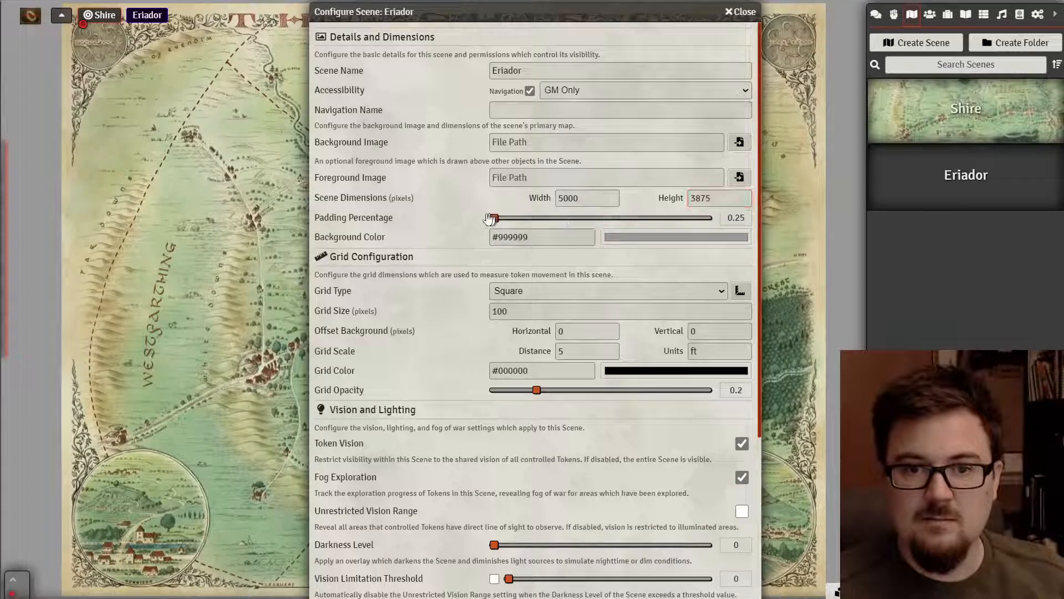
left_click(556, 289)
left_click(515, 307)
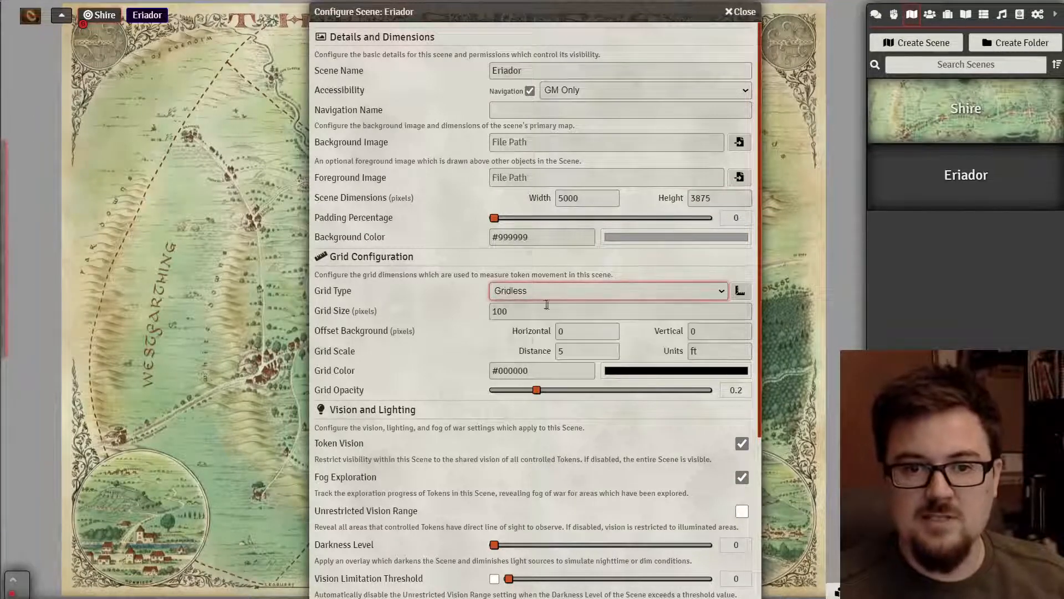
- Make Eriador accessible to All Players, save and confirm, then view the scene
left_click(587, 88)
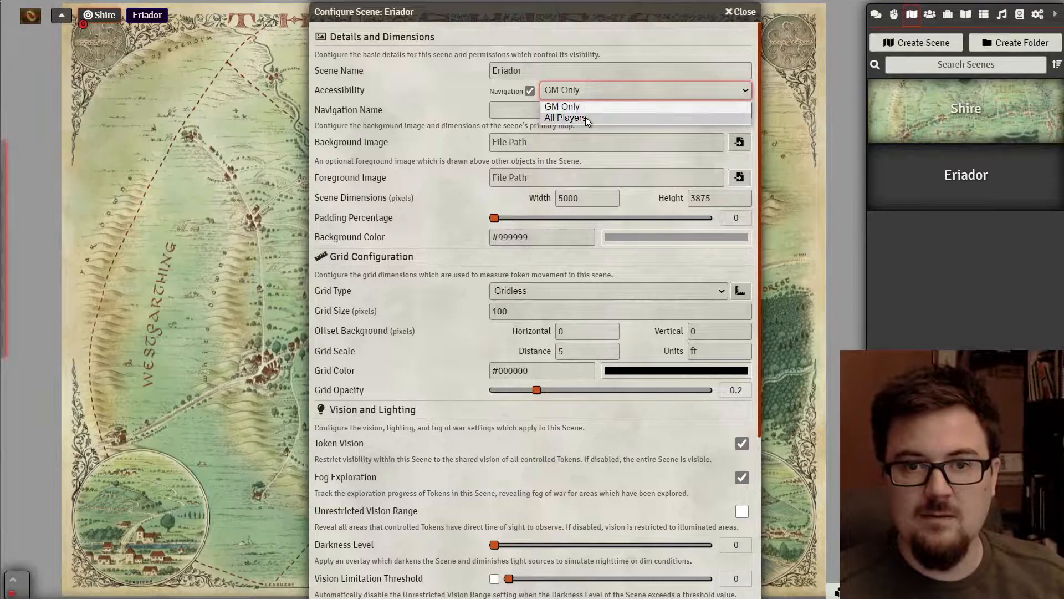
left_click(585, 118)
scroll(408, 377, "down", 4)
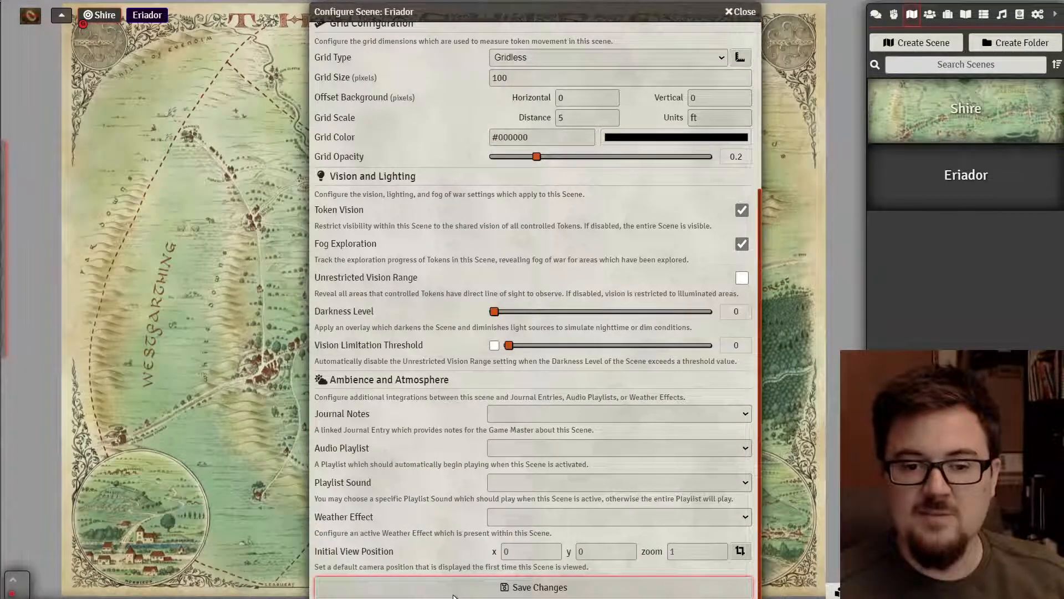
left_click(453, 594)
left_click(510, 331)
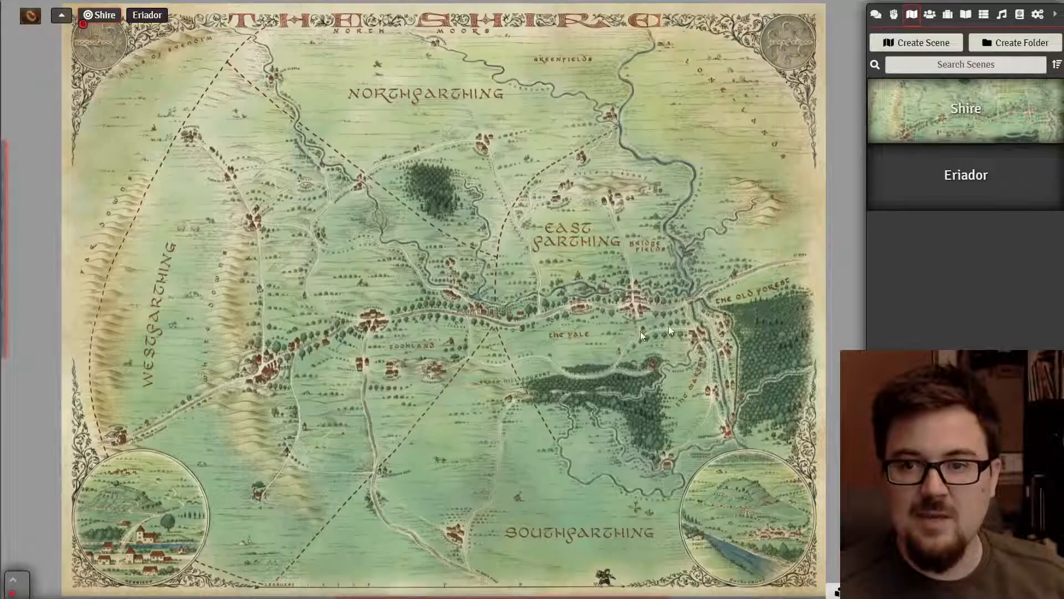
left_click(977, 171)
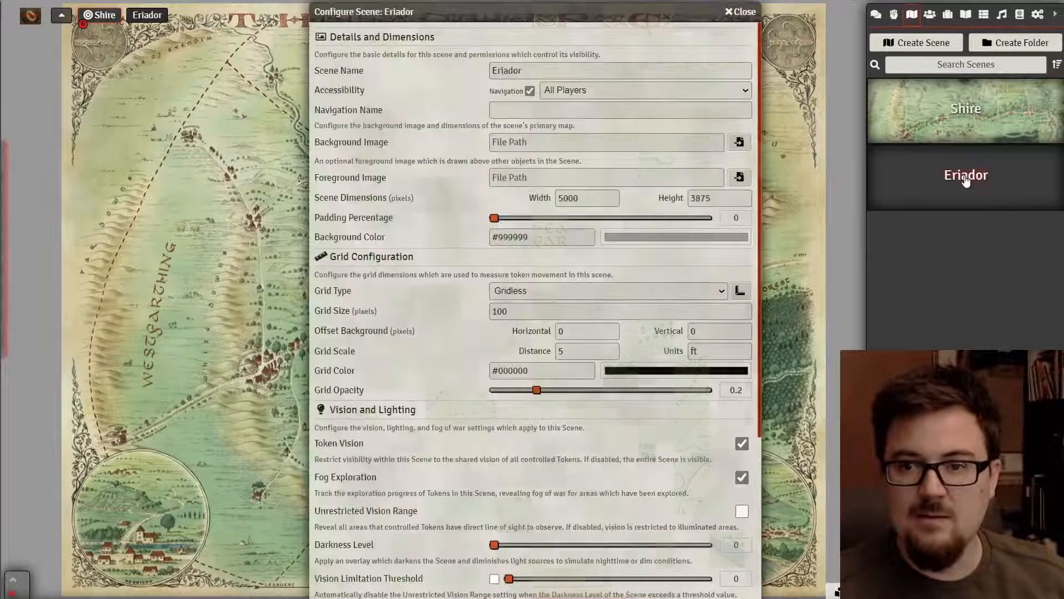
left_click(734, 12)
left_click(147, 15)
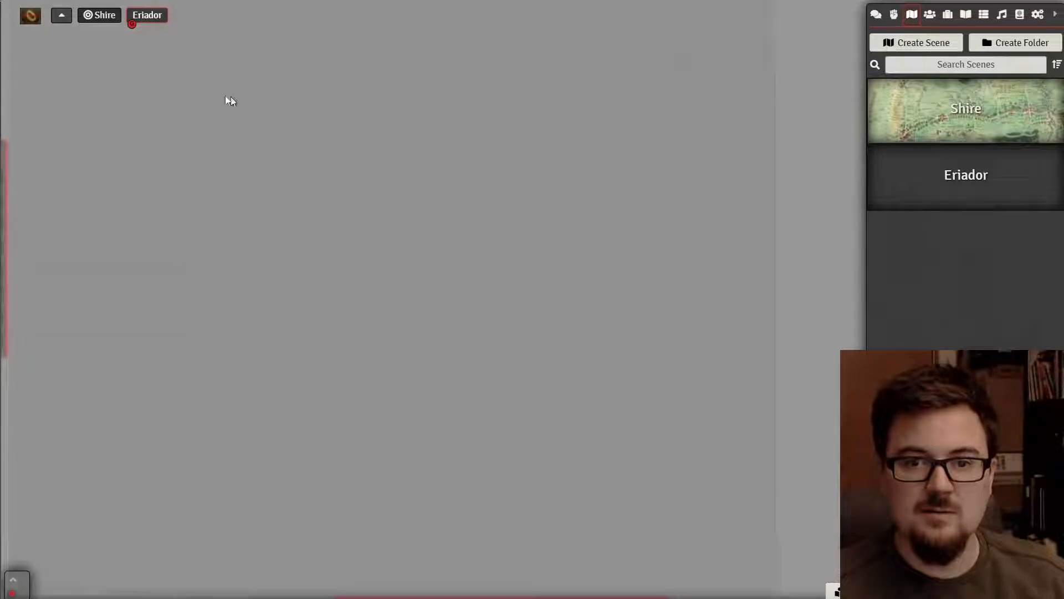
- Switch the view to the Shire scene from the navigation bar
left_click(113, 20)
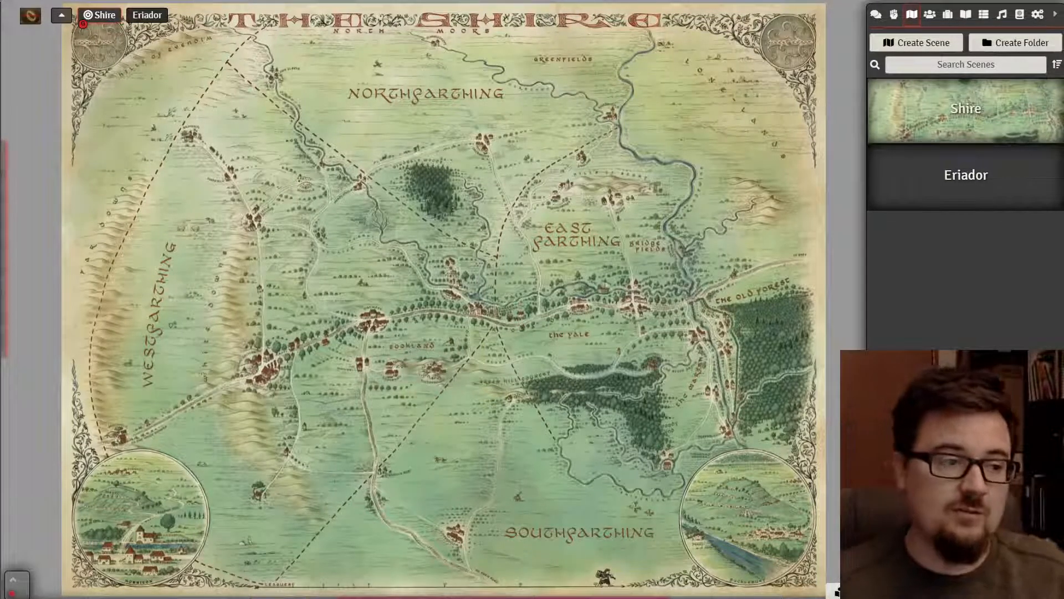
key("ctrl+t")
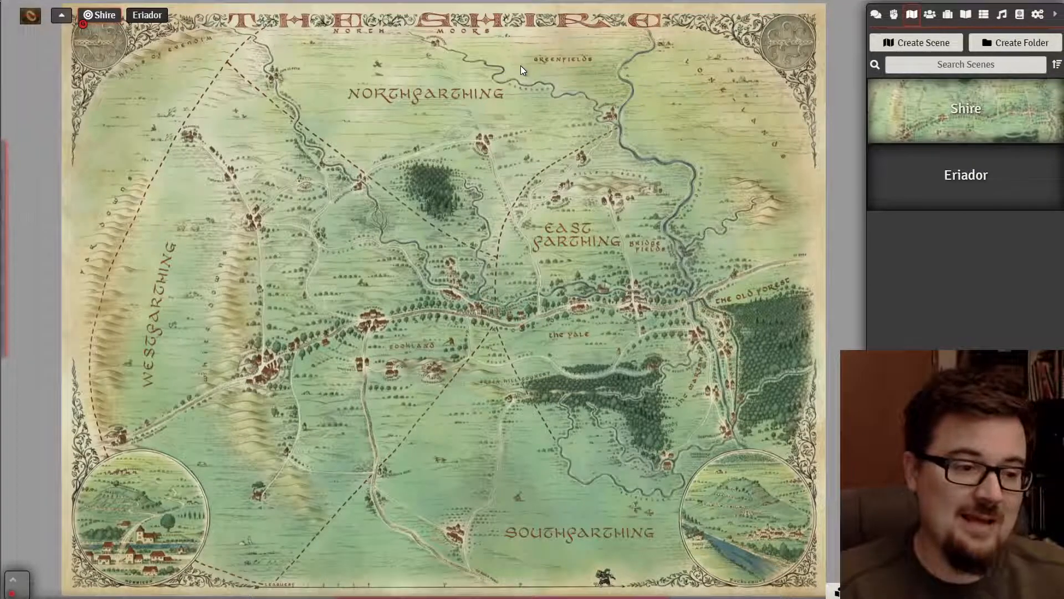
mouse_move(49, 347)
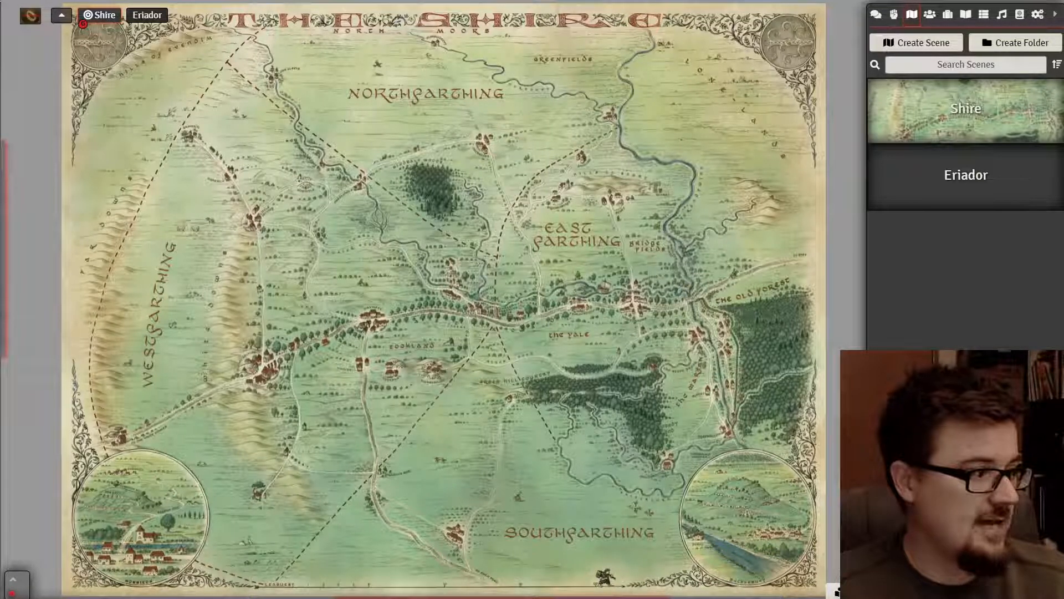
- Open EriadorMap.jpg from !Podcast > !3 Skulls > Foundry Stuff > The One Ring
left_click_drag(0, 65, 497, 10)
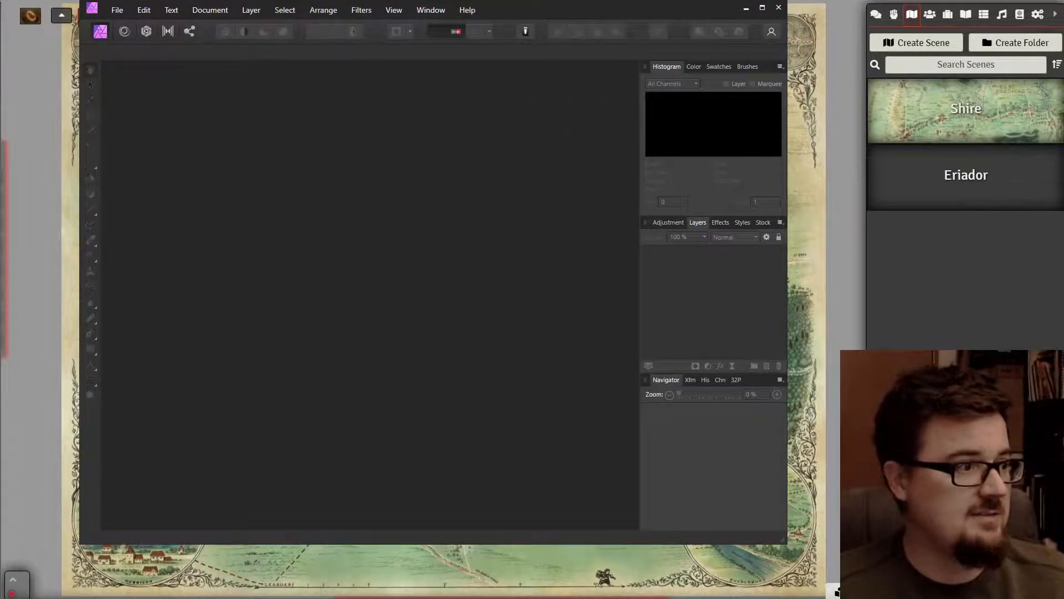
left_click(116, 12)
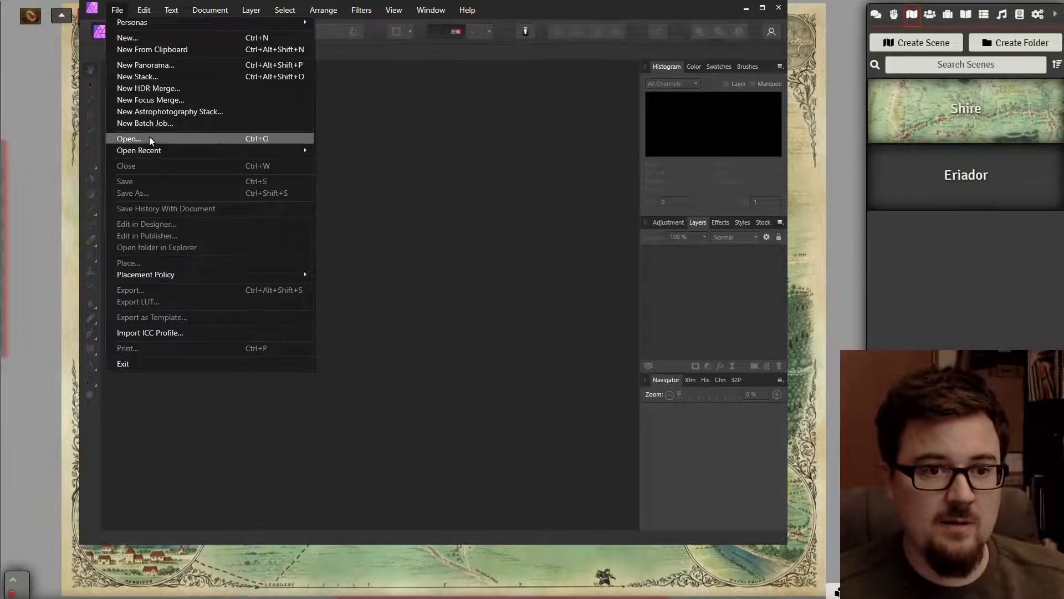
left_click(148, 139)
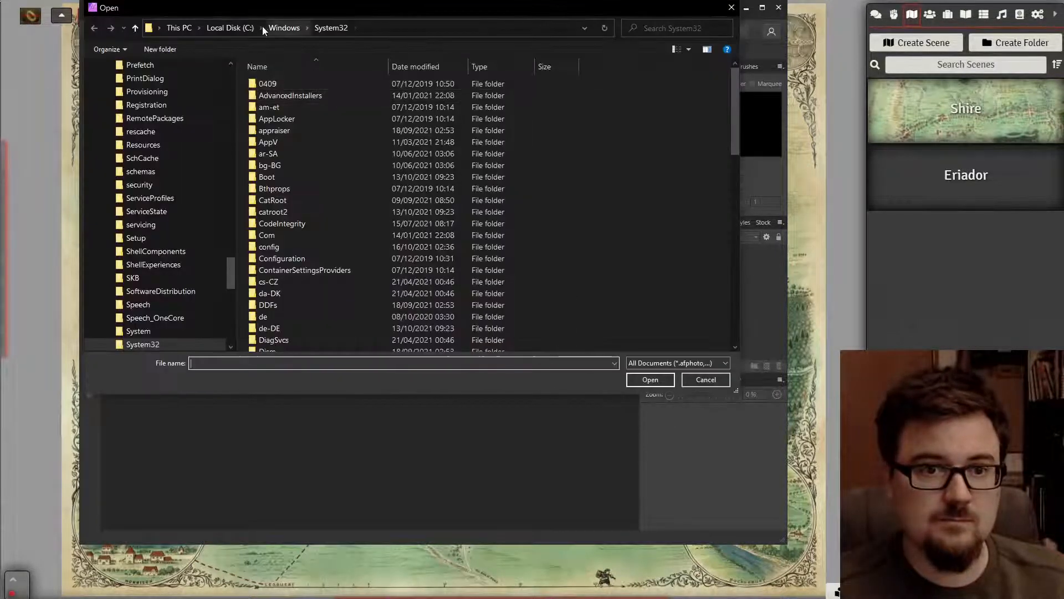
left_click(178, 28)
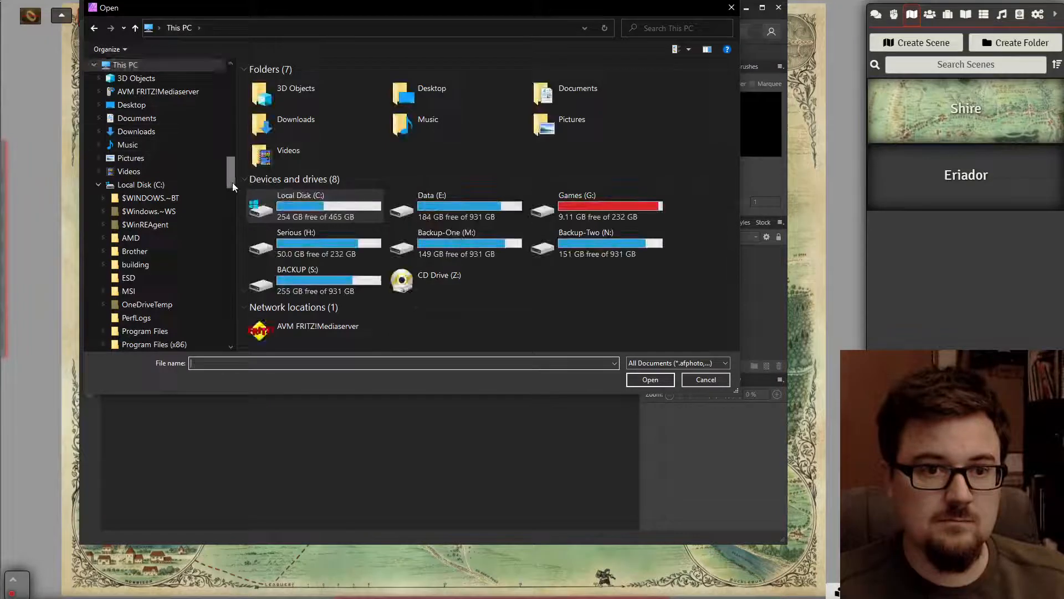
scroll(238, 101, "up", 1)
left_click(161, 174)
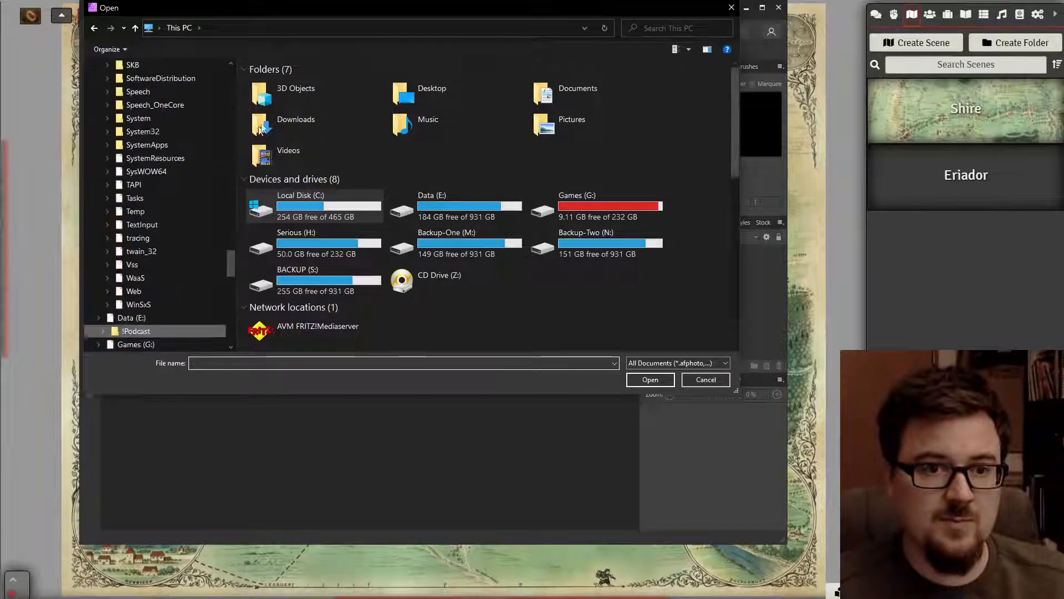
double_click(273, 96)
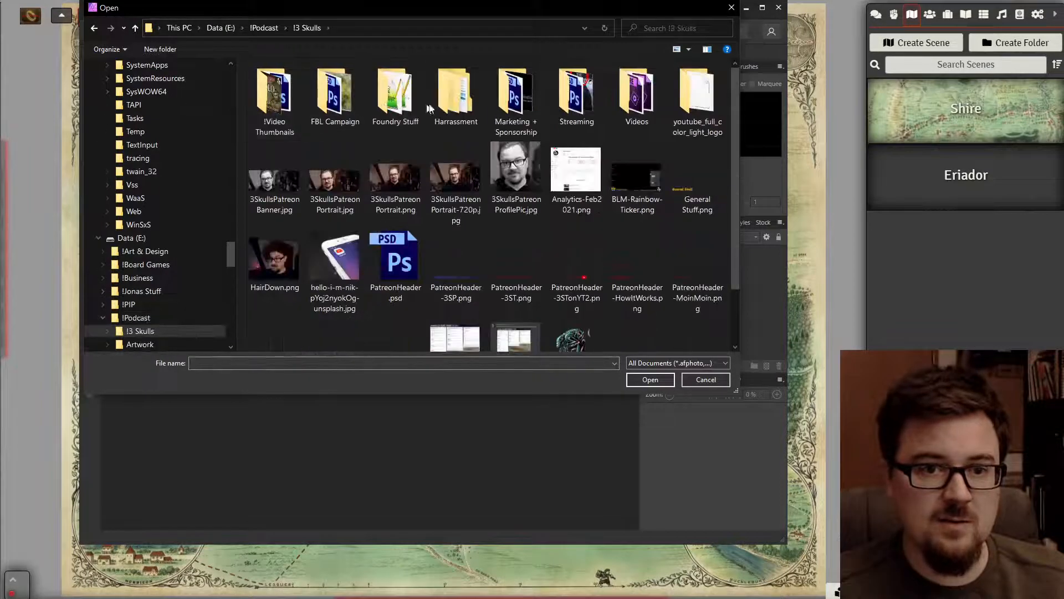
double_click(396, 95)
double_click(579, 94)
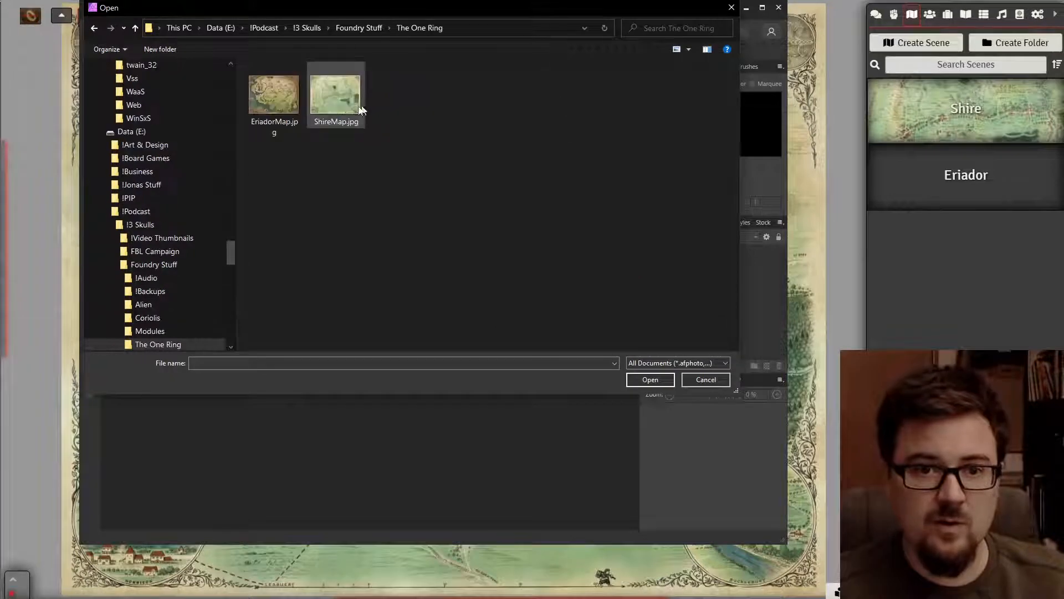
double_click(280, 101)
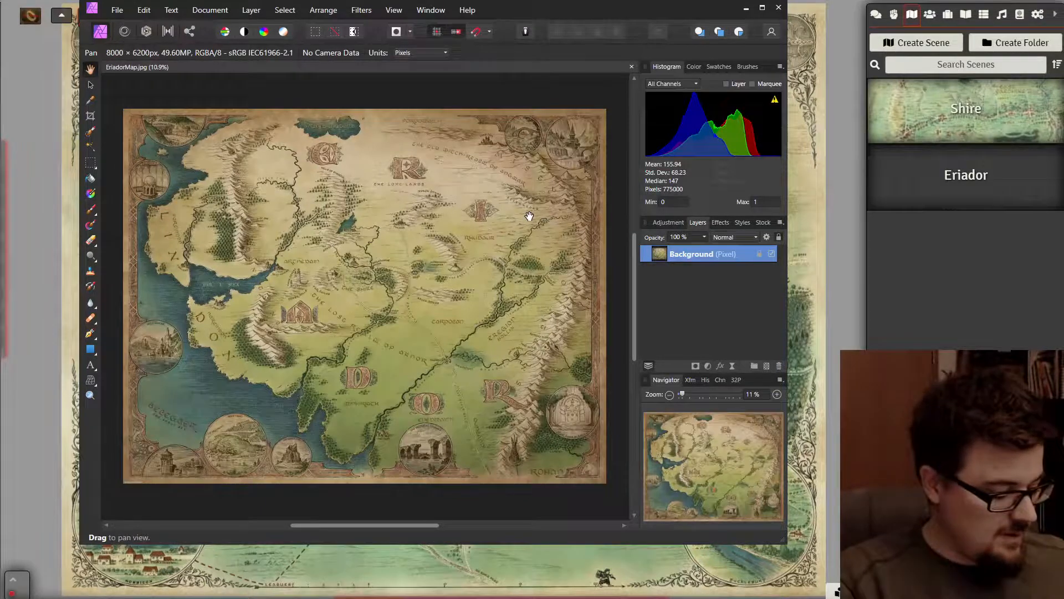
- Resize the Eriador map document to 5000 × 3875 px
key("ctrl+alt+i")
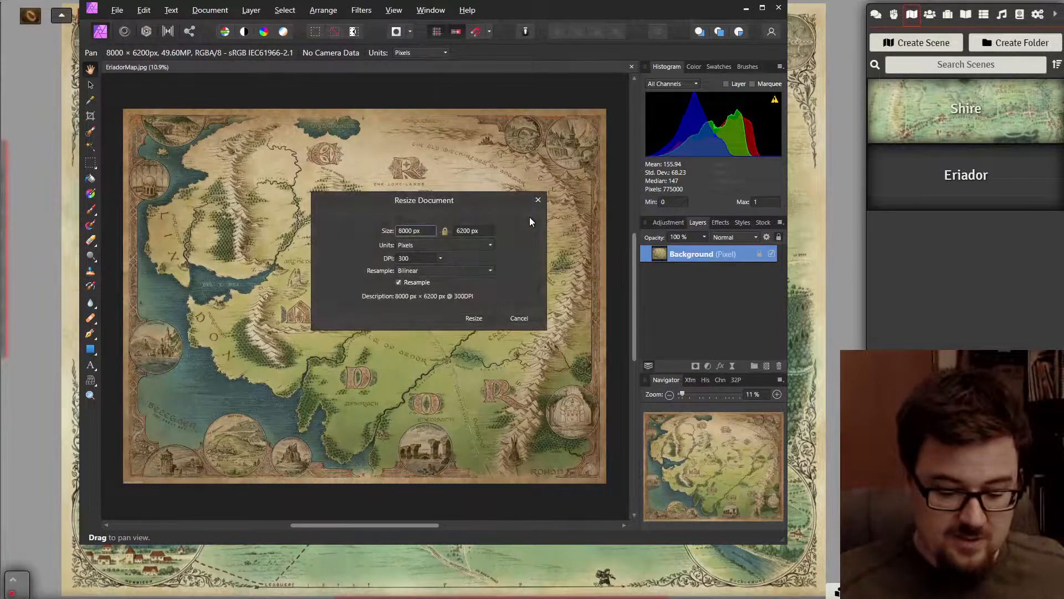
type("5000")
key("Tab")
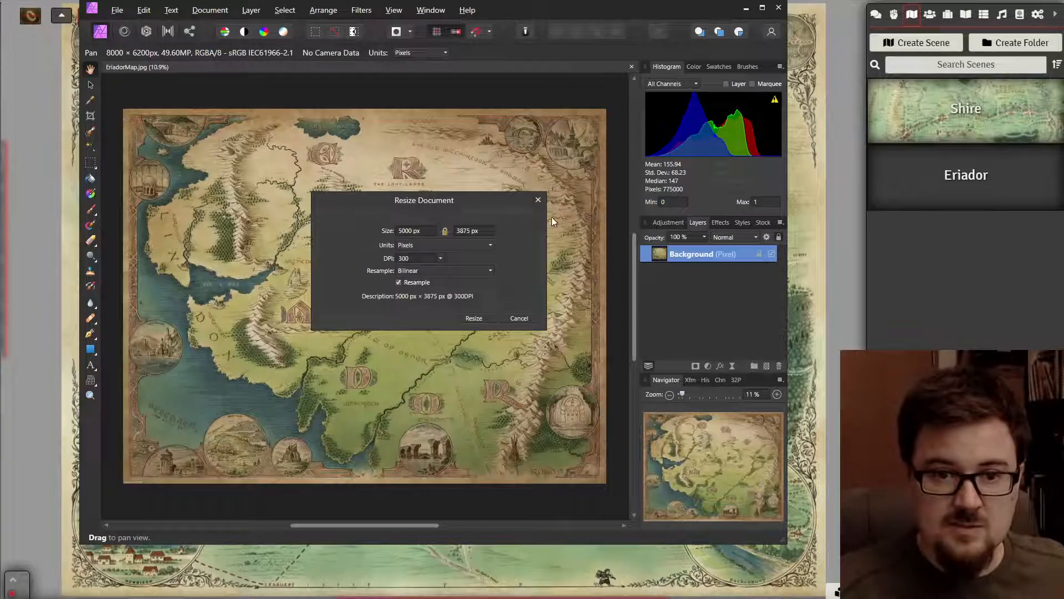
left_click(475, 319)
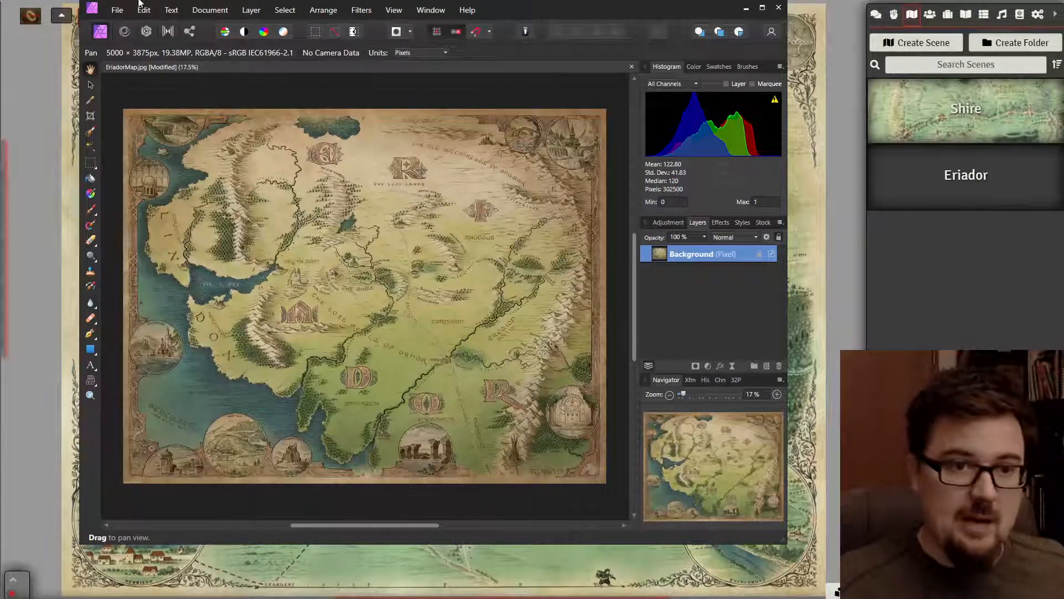
- Cancel the export settings and close the map without saving changes
left_click(117, 10)
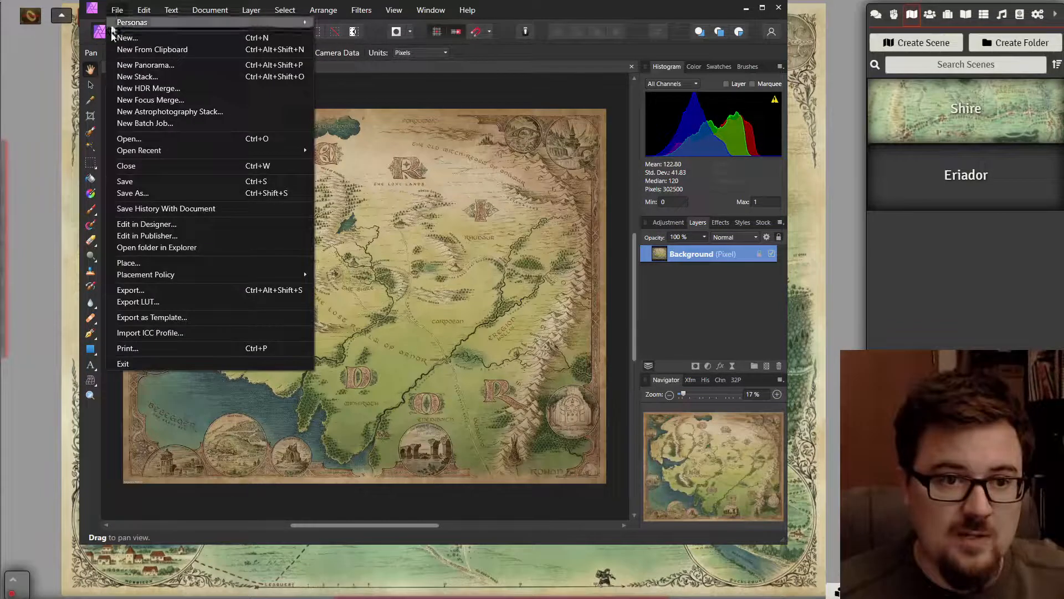
left_click(149, 290)
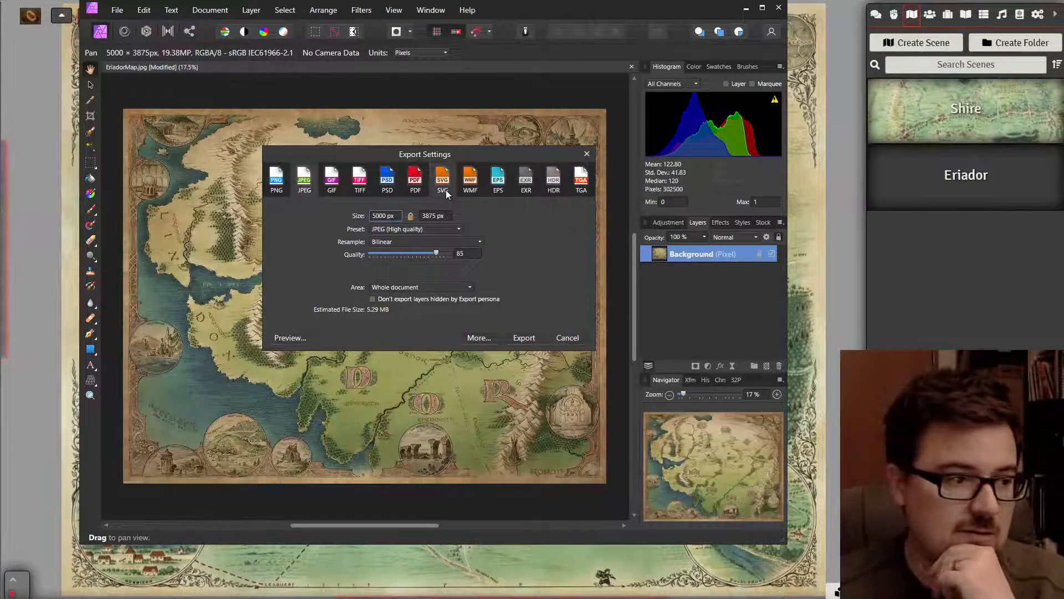
left_click(567, 337)
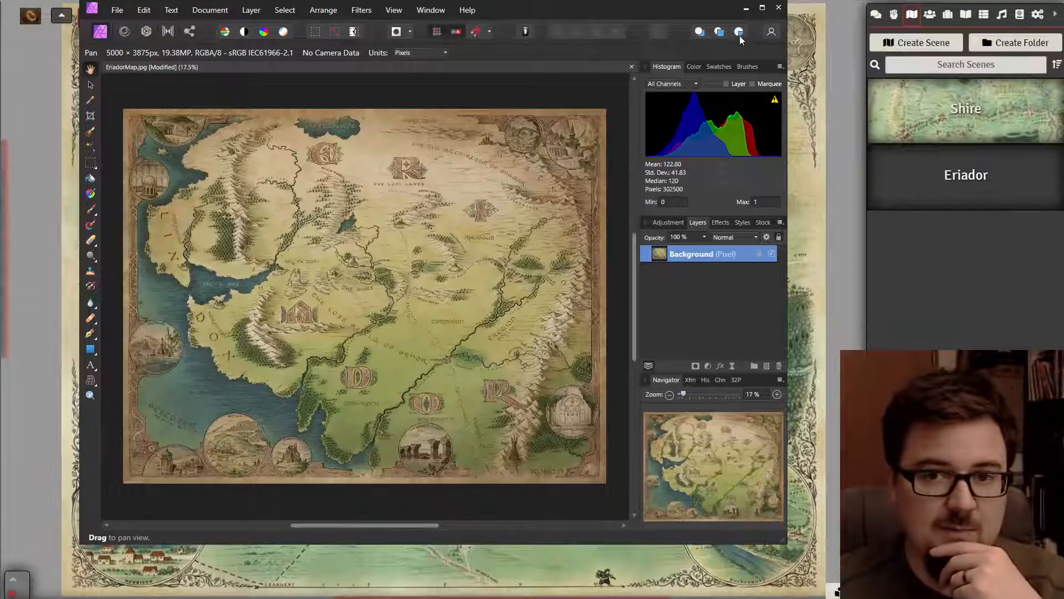
left_click(776, 8)
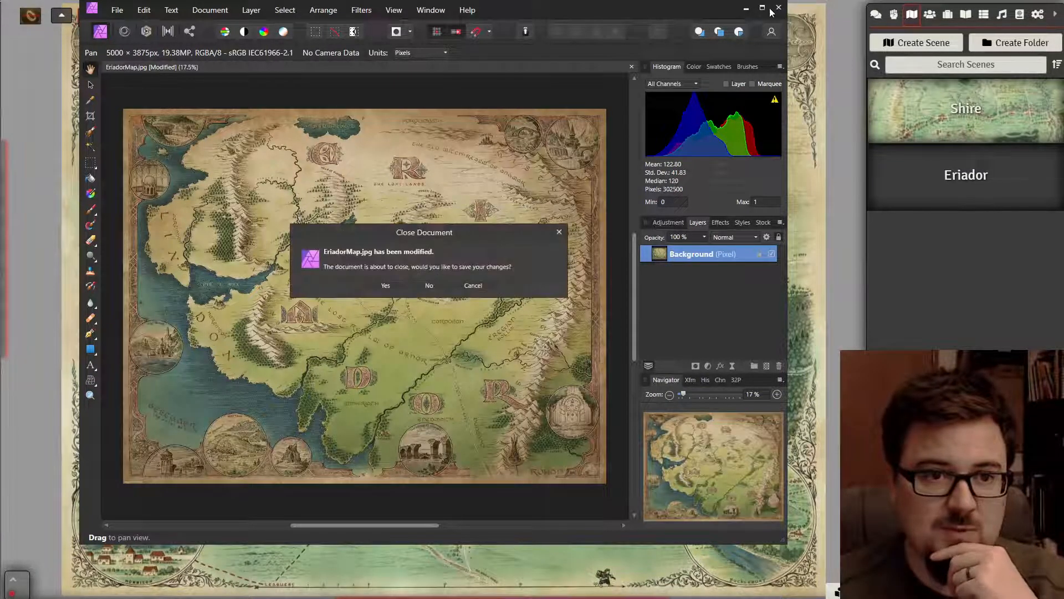
left_click(427, 286)
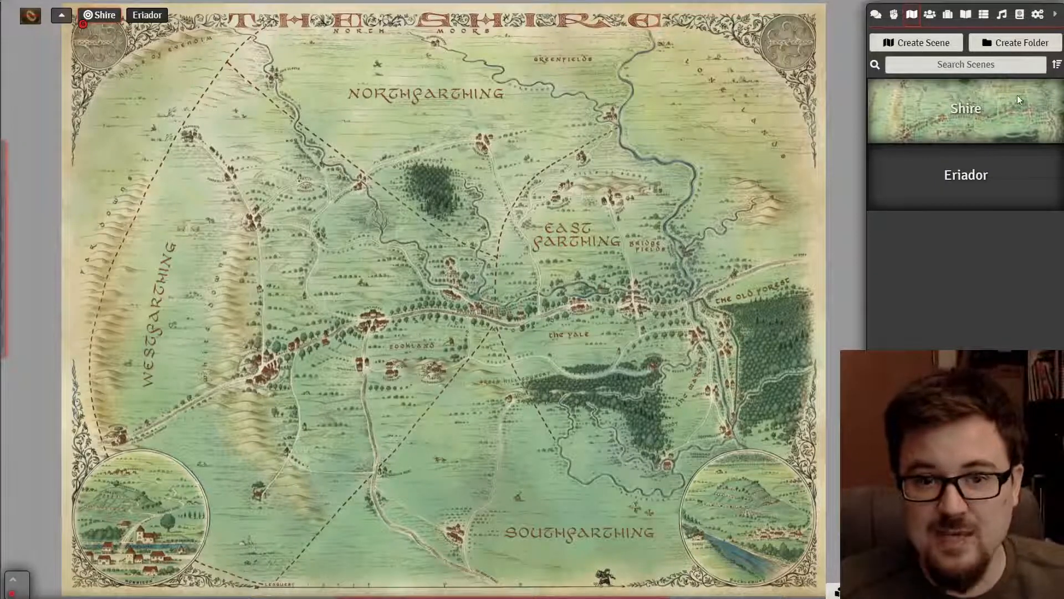
- Create a character-type actor named Frodo from the Actors sidebar
left_click(930, 14)
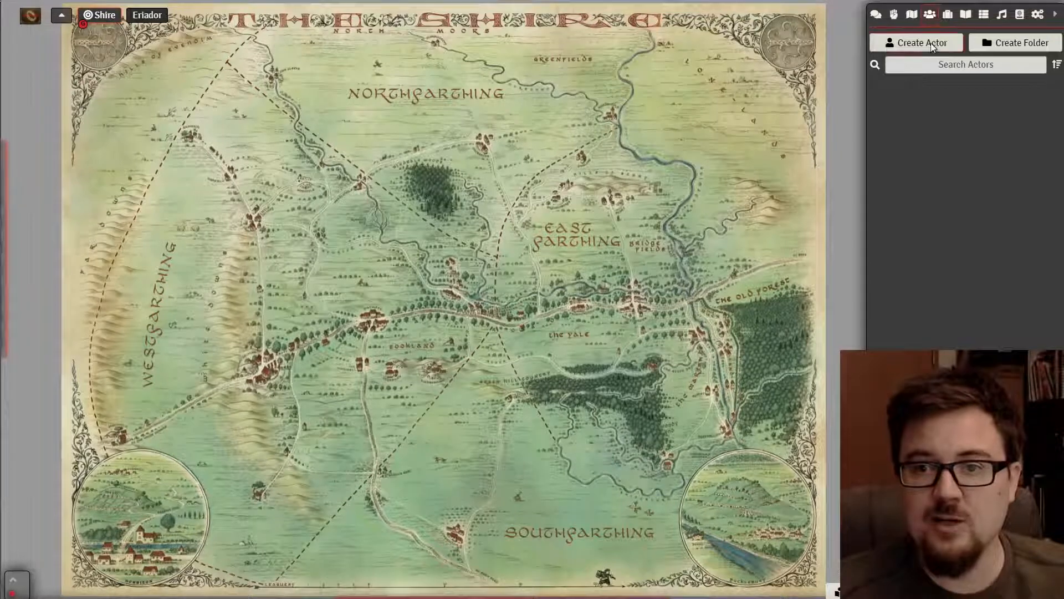
left_click(932, 45)
left_click(789, 87)
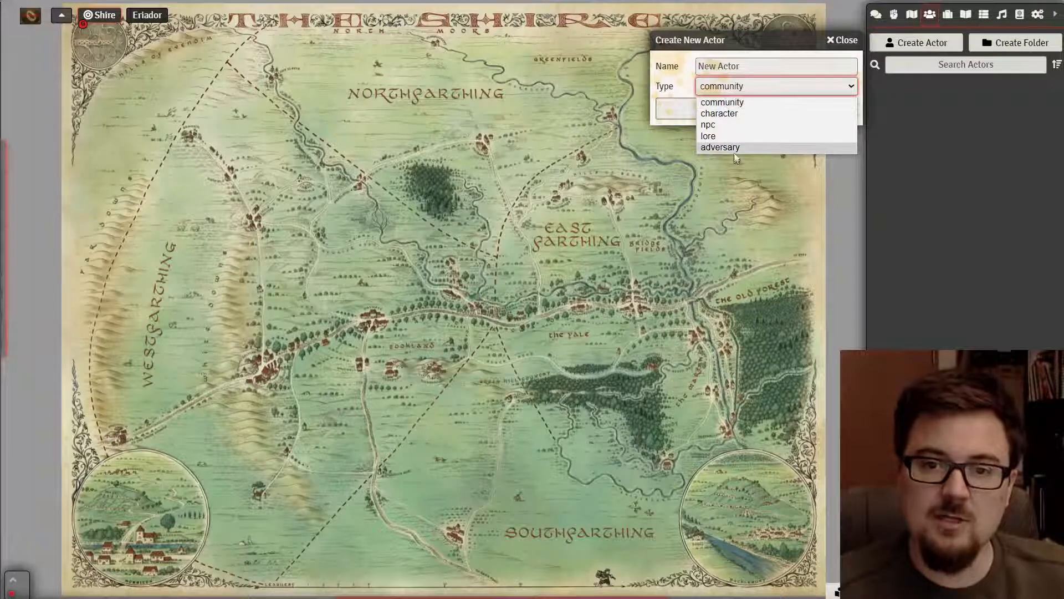
left_click(735, 115)
left_click(737, 67)
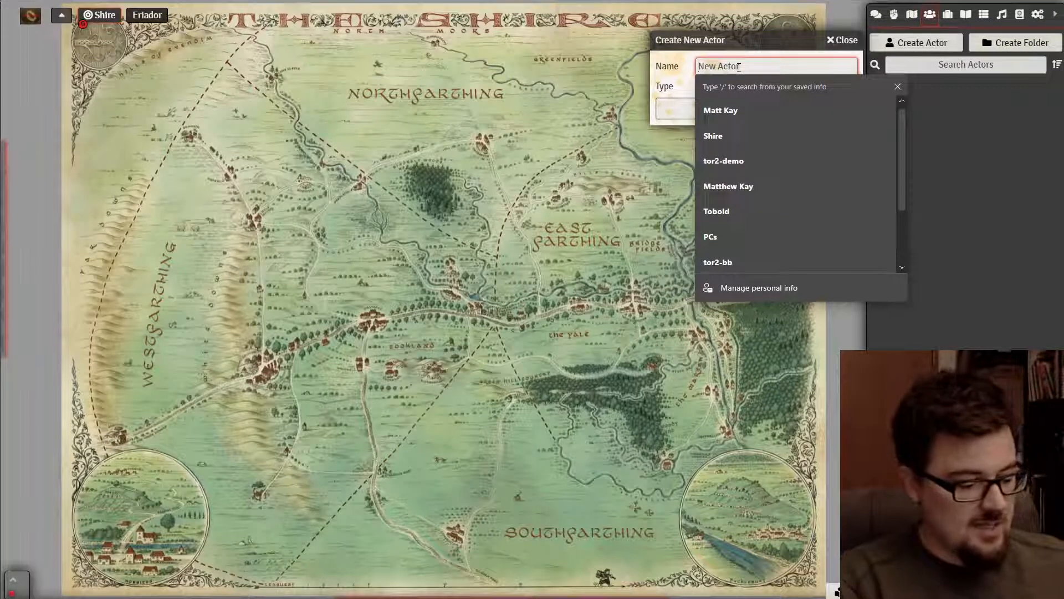
type("Frodo")
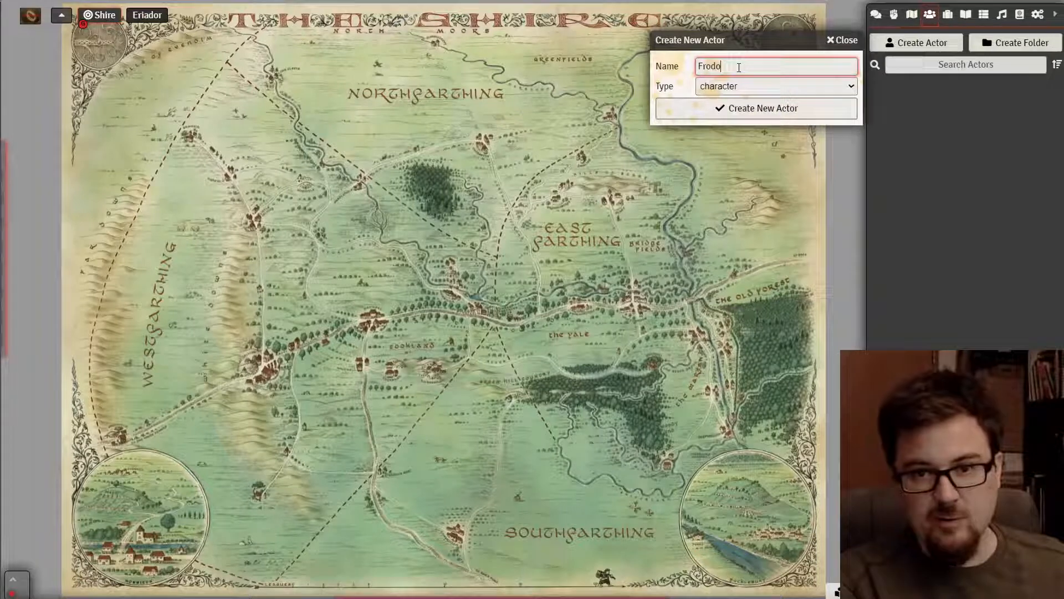
left_click(702, 115)
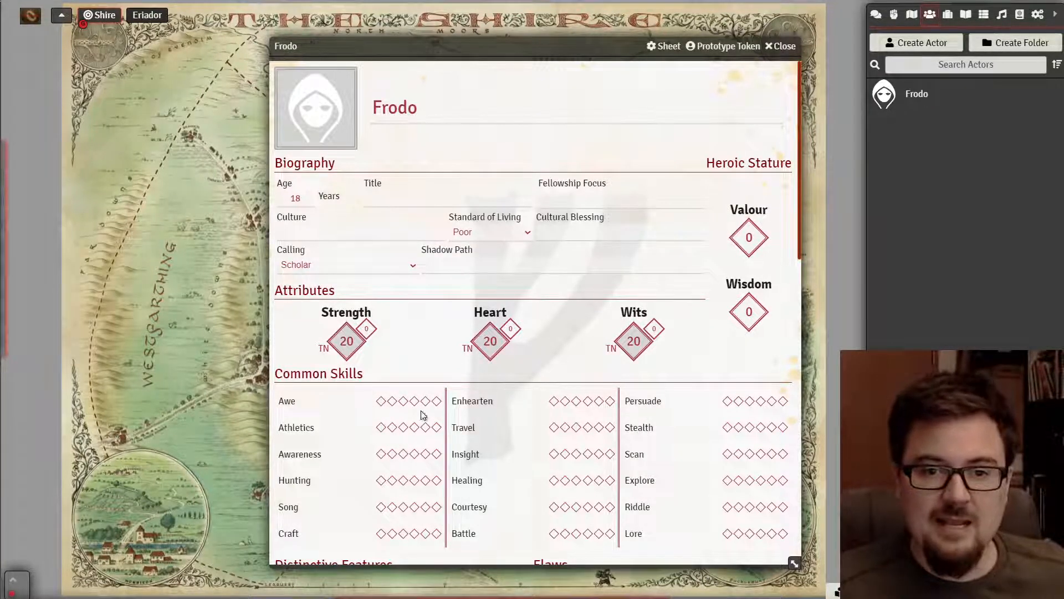
- Fill Frodo's Title, Culture and Shadow Path with placeholder text (dgsdf, dsfsdf, sdfsdf)
left_click(392, 200)
type("dgsdf")
left_click(358, 232)
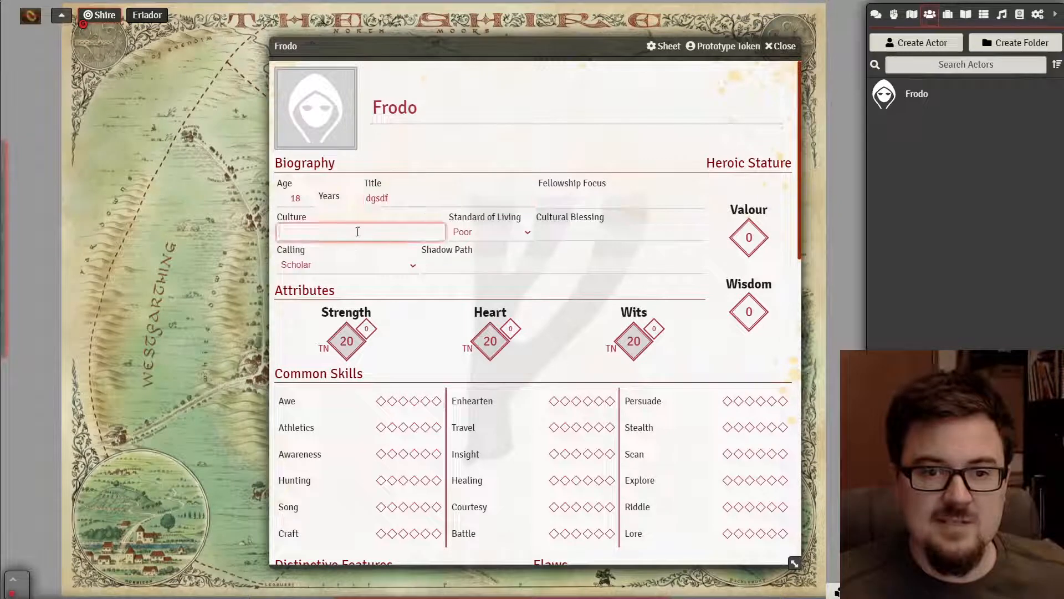
type("dsfsdf")
left_click(485, 265)
type("sdfsdf")
left_click(411, 468)
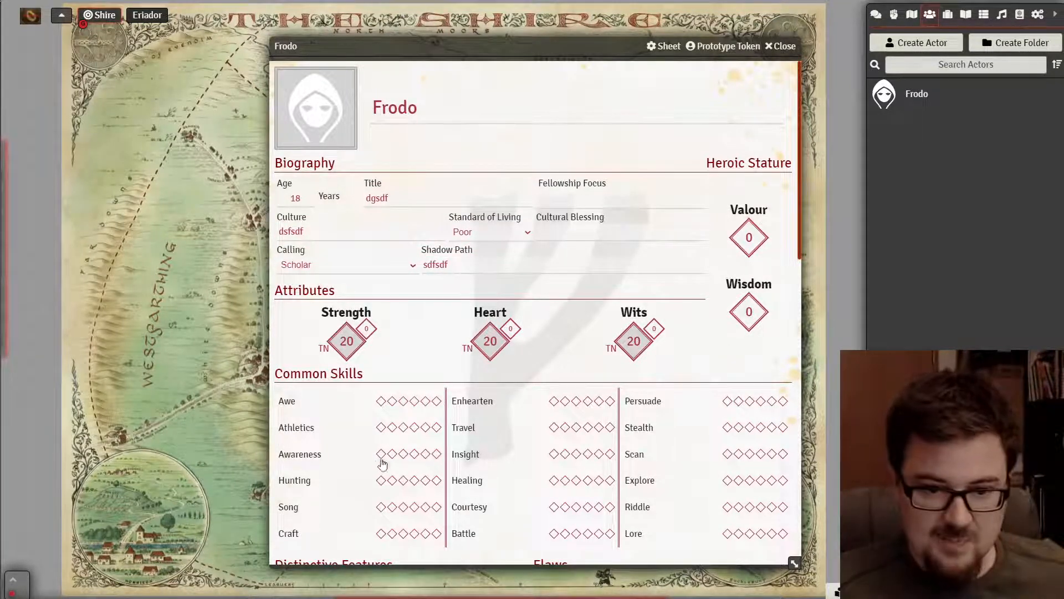
- Try one rank in Awe and three in Athletics, then clear every rank again
scroll(385, 460, "down", 10)
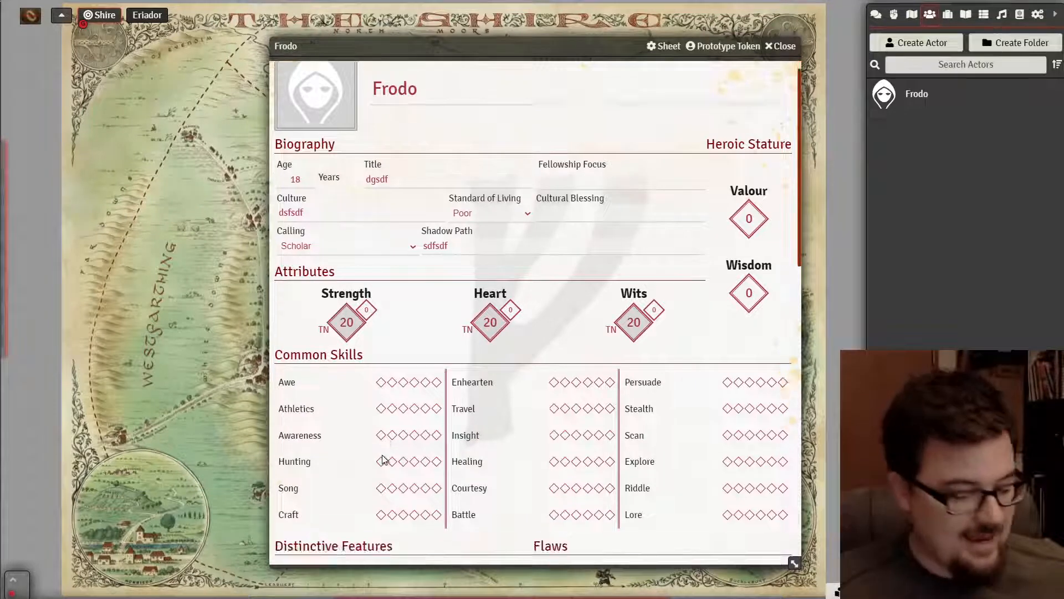
scroll(391, 350, "up", 9)
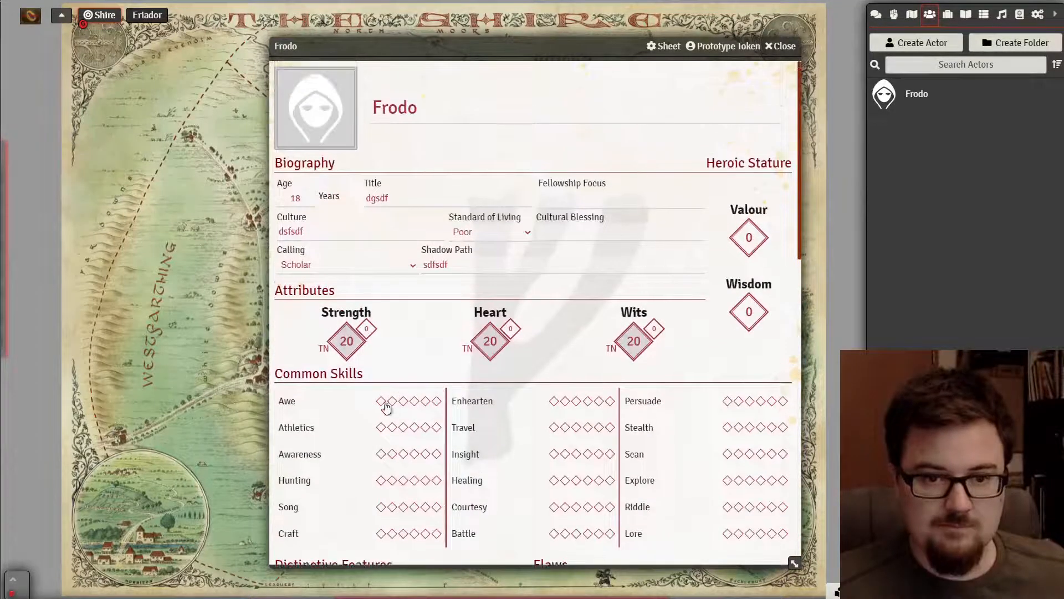
scroll(380, 408, "down", 10)
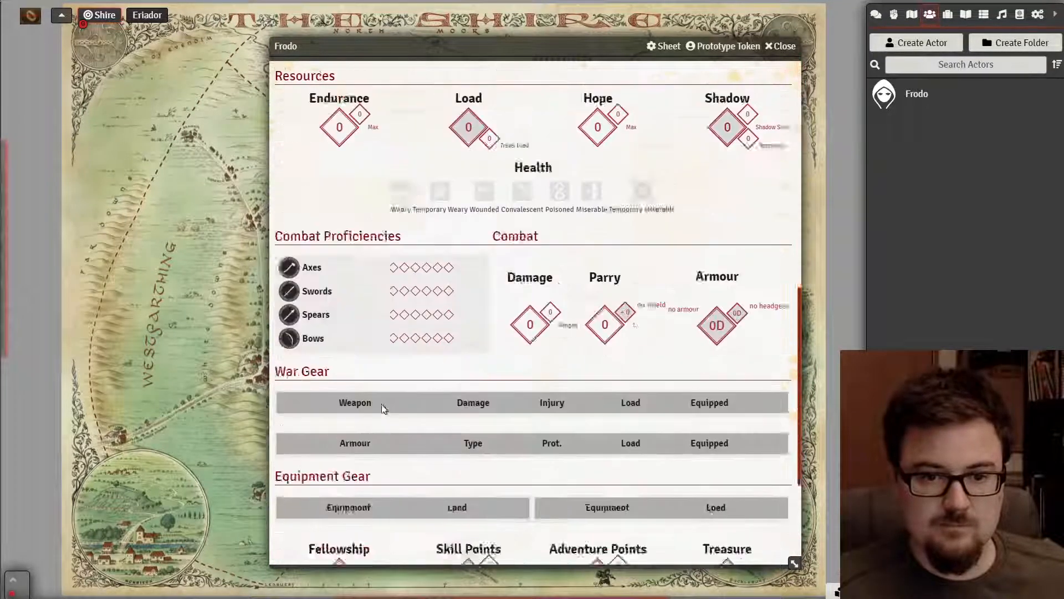
scroll(388, 411, "up", 8)
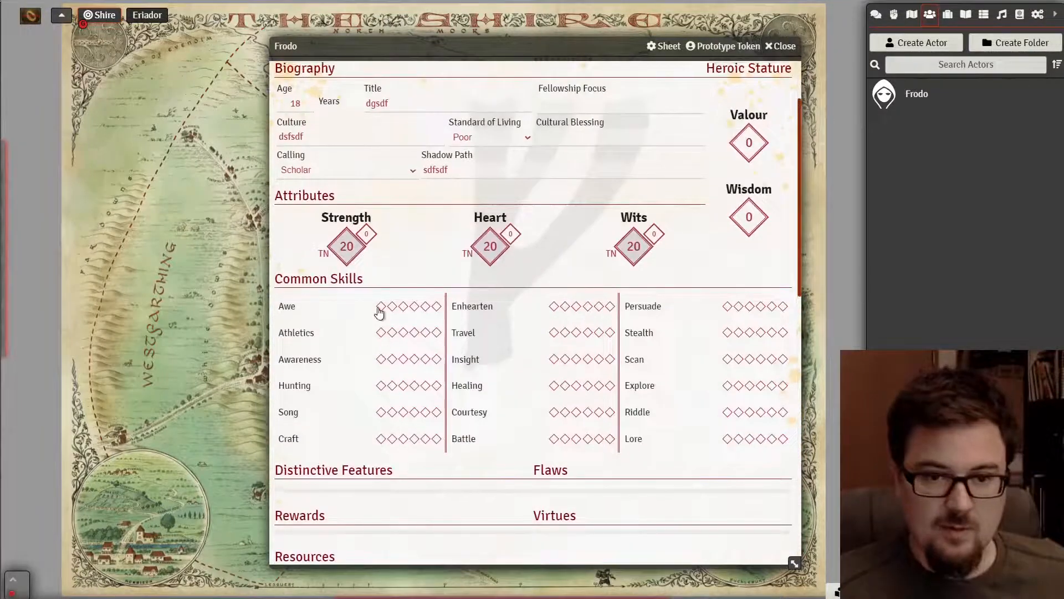
left_click(381, 306)
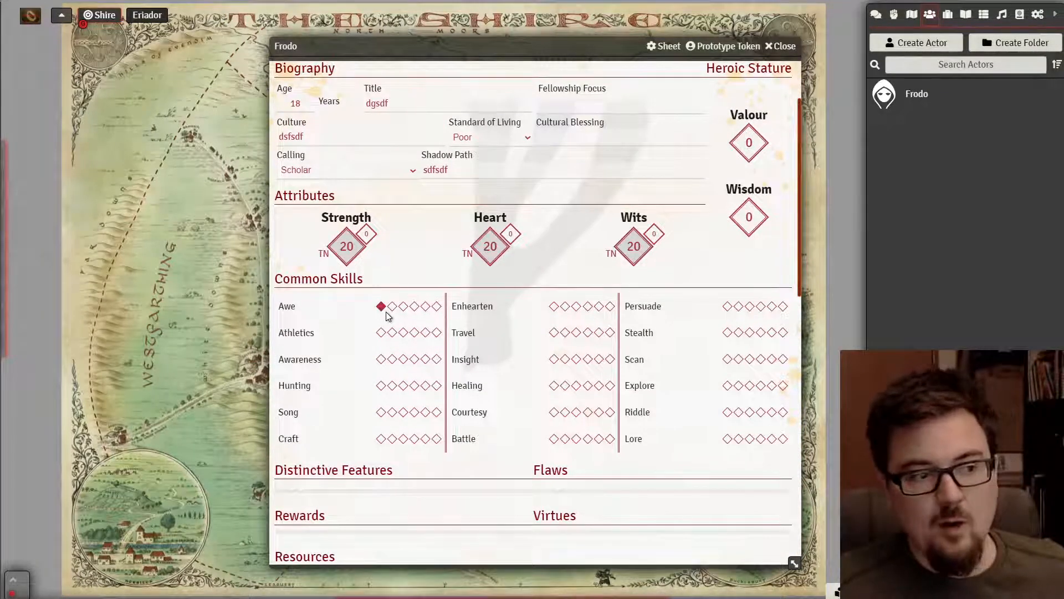
left_click(381, 333)
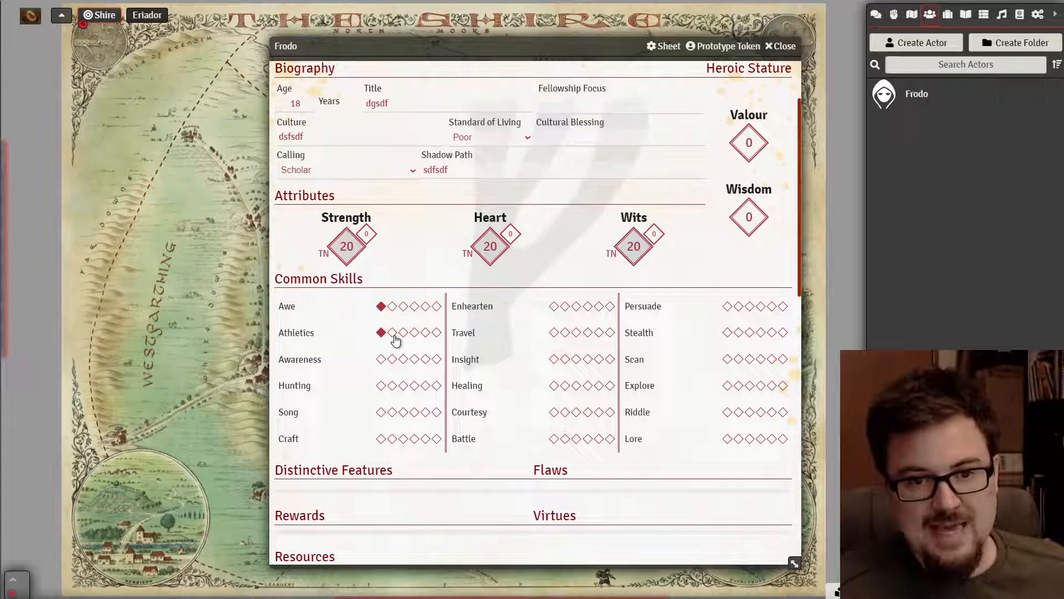
left_click(393, 333)
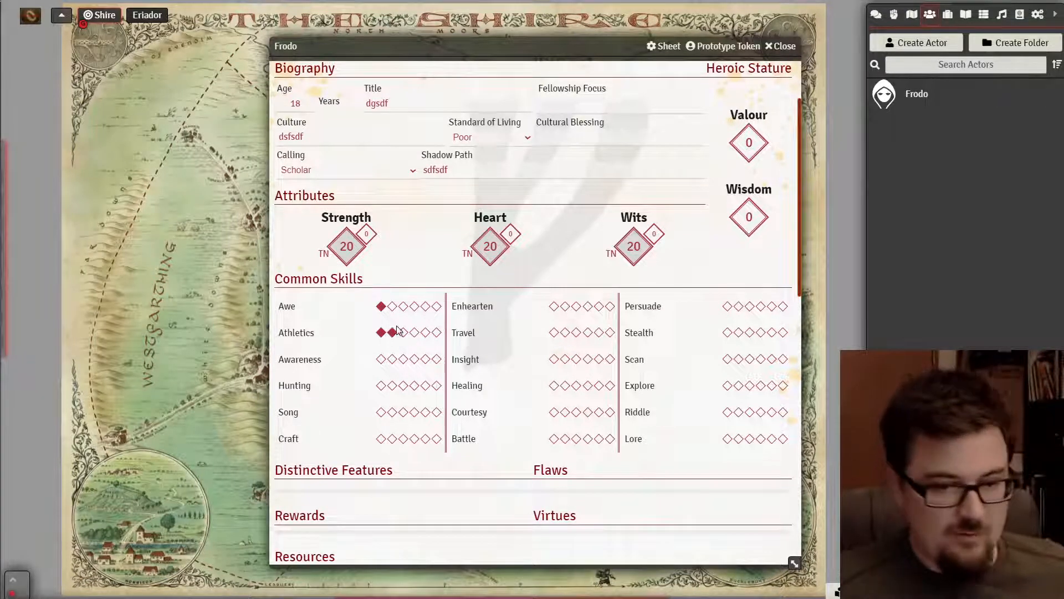
left_click(403, 332)
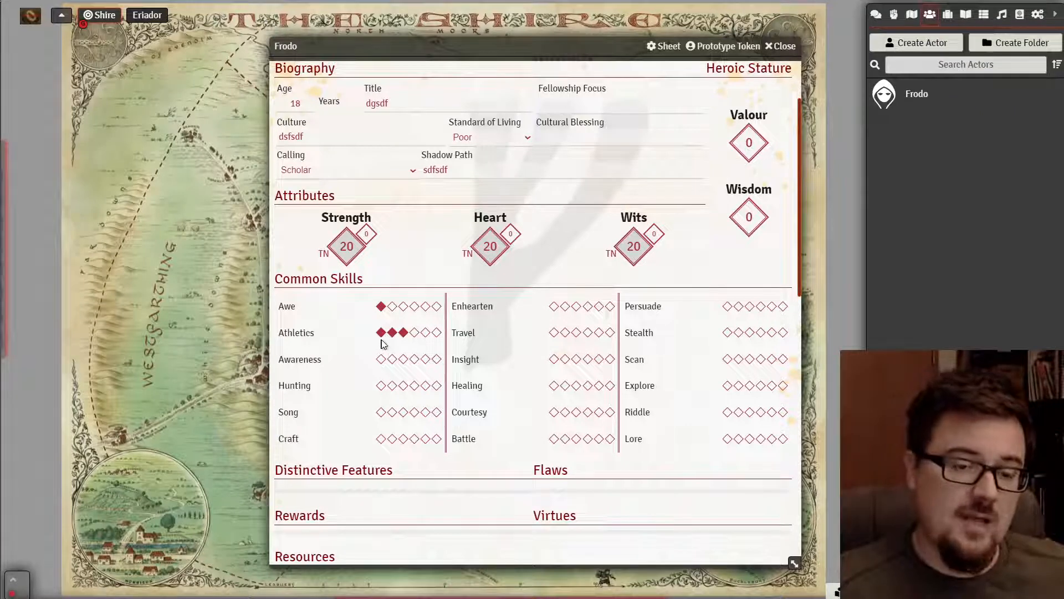
right_click(383, 335)
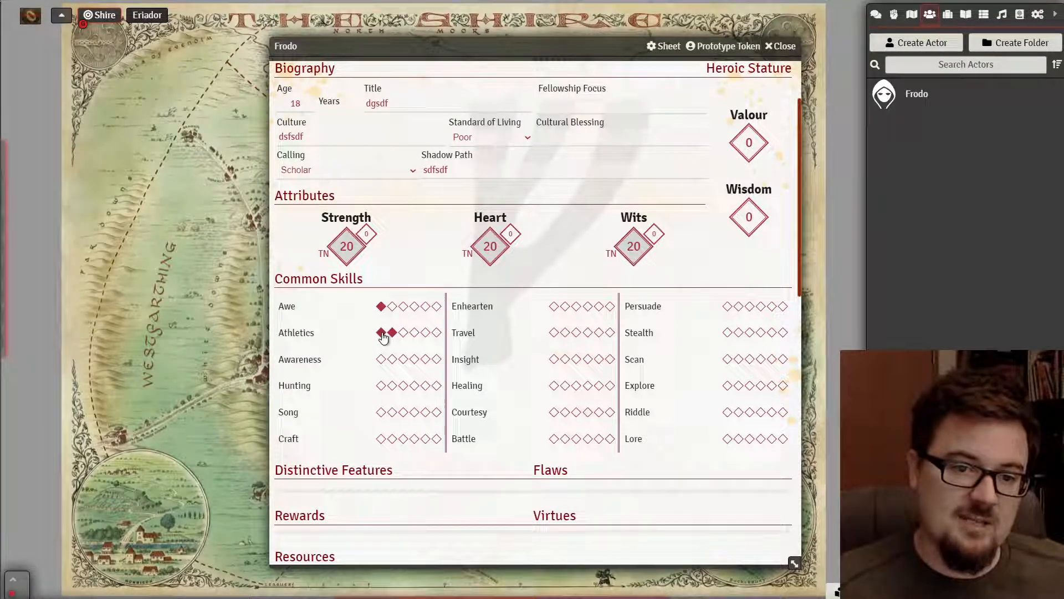
right_click(383, 335)
right_click(382, 334)
right_click(382, 307)
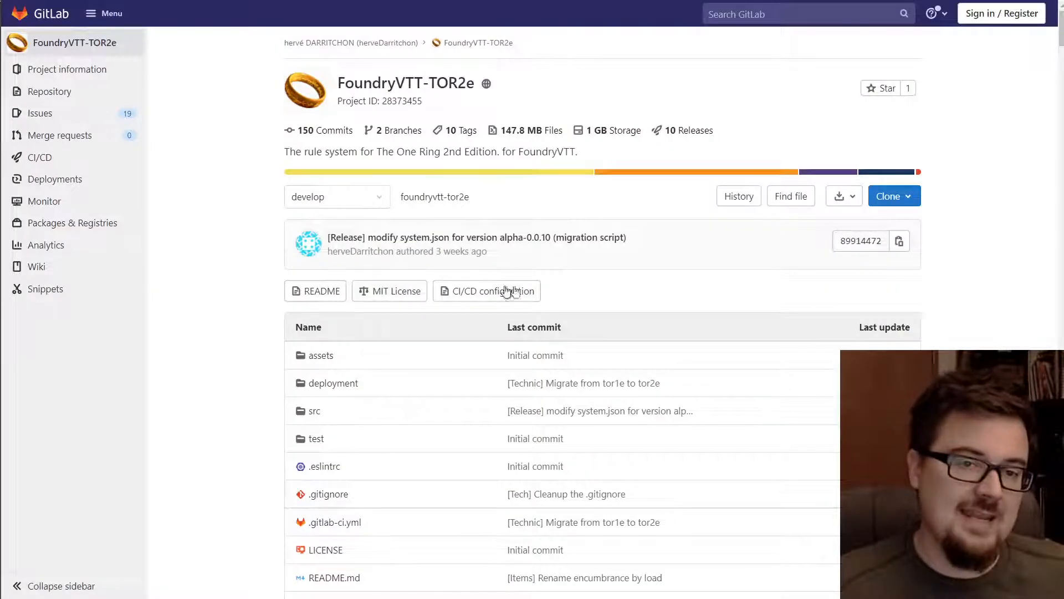
- Highlight the README's SHIFT + CLICK roll rule and ALT + Click editing rule under Sheets
scroll(661, 270, "down", 15)
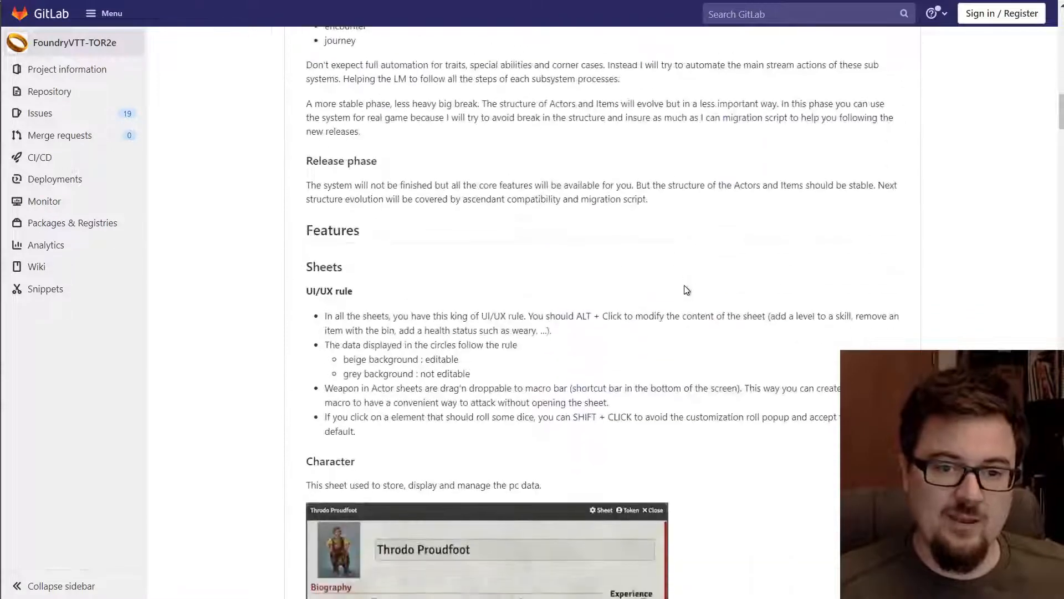
scroll(646, 228, "up", 2)
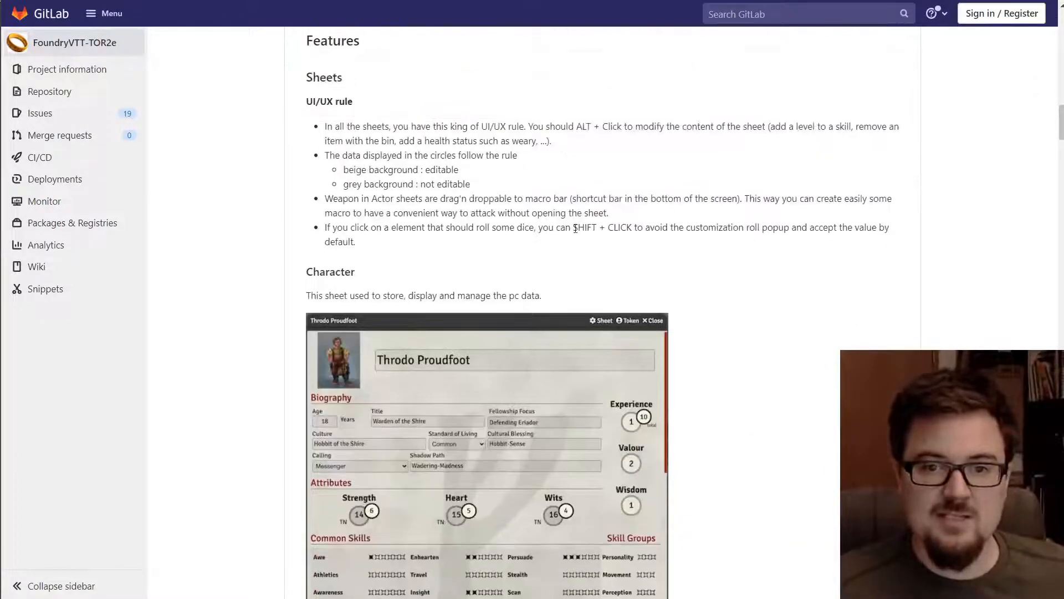
left_click_drag(575, 228, 628, 226)
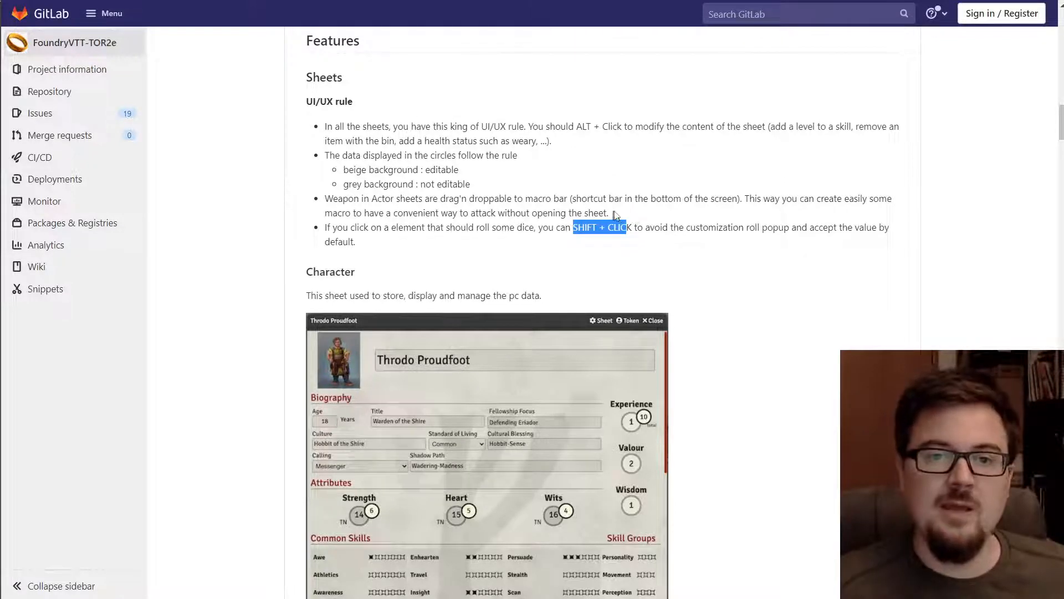
left_click_drag(575, 125, 618, 126)
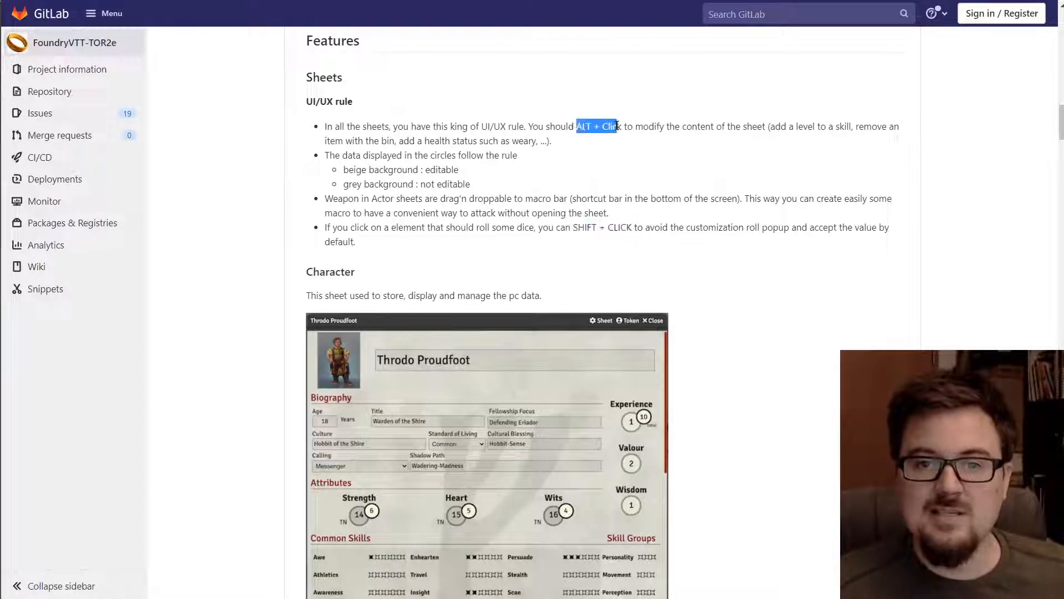
scroll(683, 237, "down", 15)
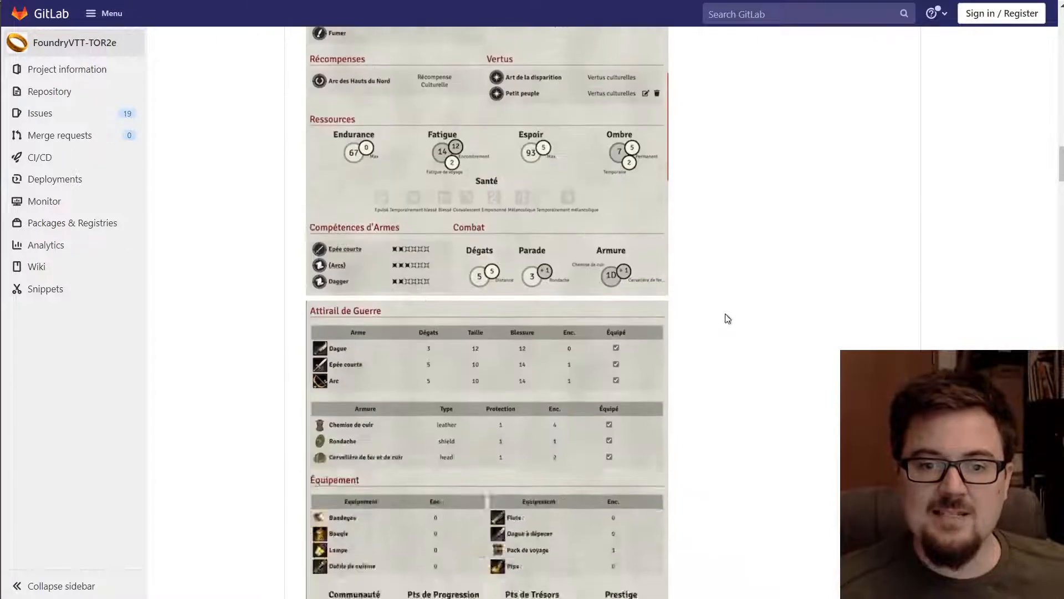
scroll(732, 340, "down", 2)
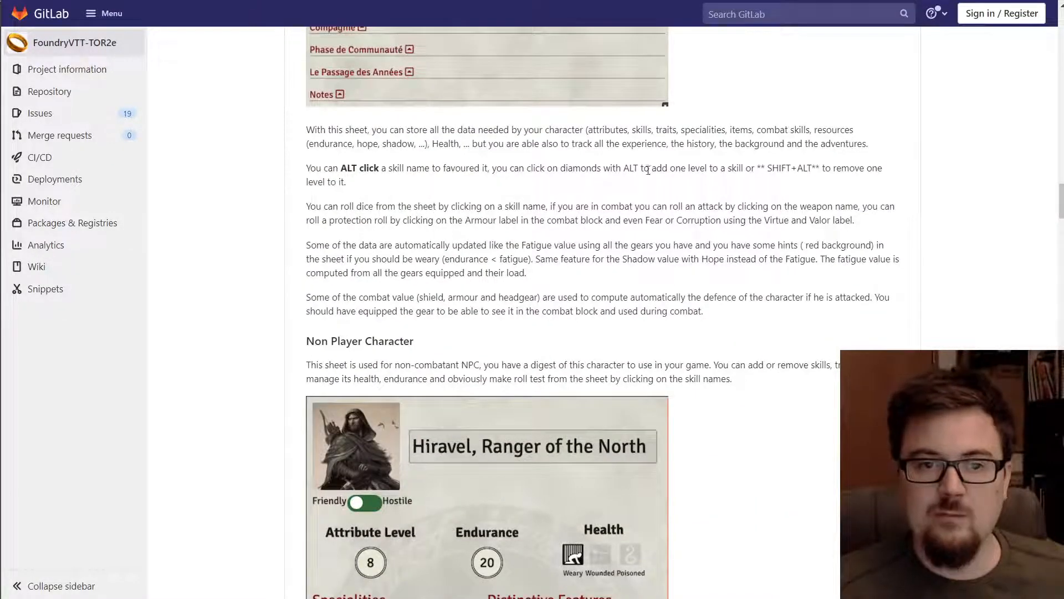
scroll(673, 283, "down", 7)
scroll(665, 222, "up", 11)
scroll(732, 341, "up", 20)
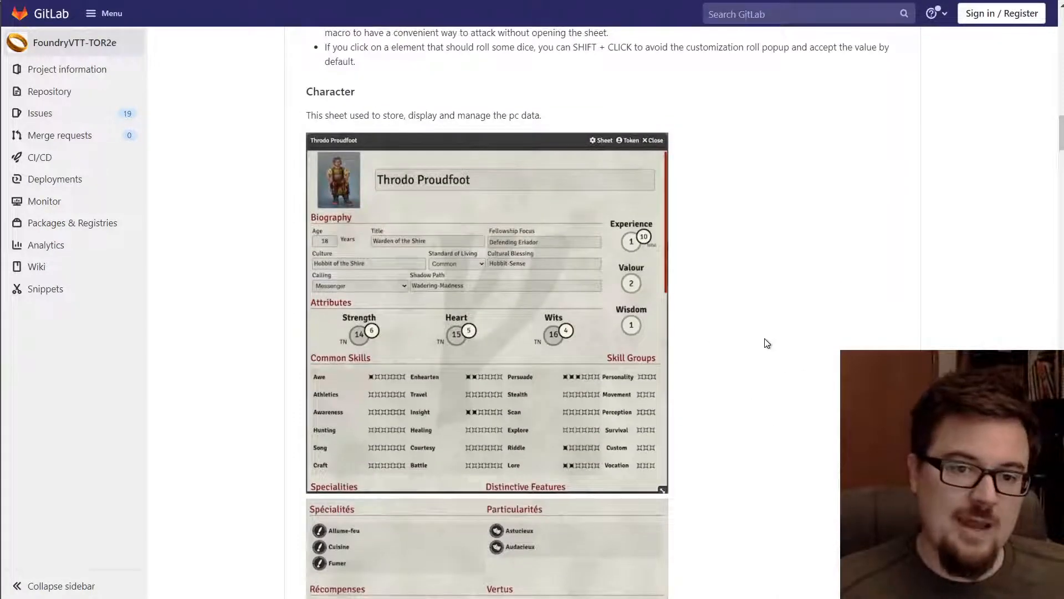
scroll(765, 342, "up", 6)
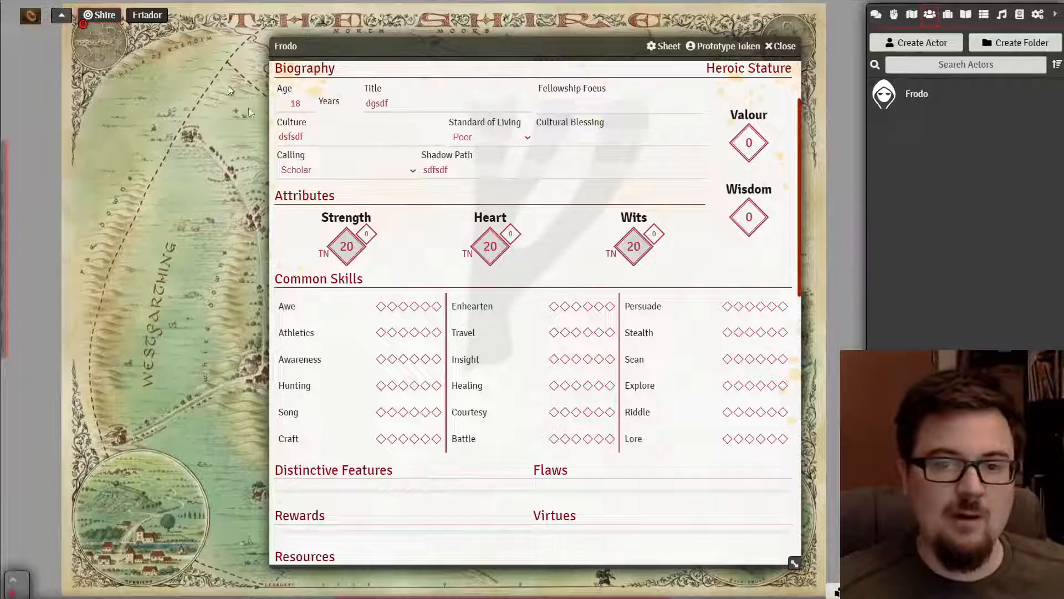
- Delete the placeholder text from Frodo's Title field
scroll(470, 260, "up", 2)
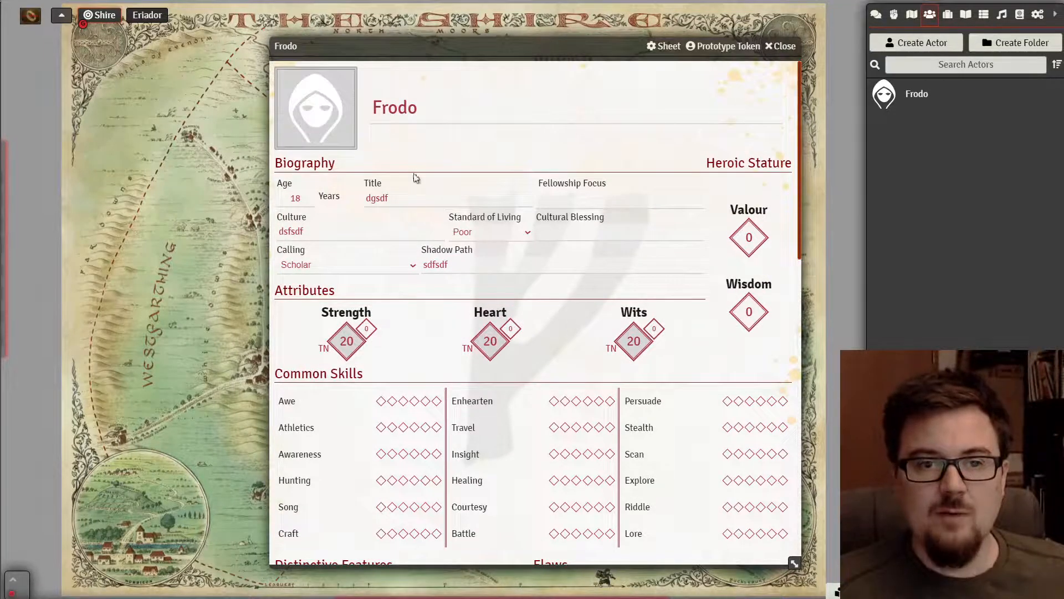
double_click(403, 199)
key("BackSpace")
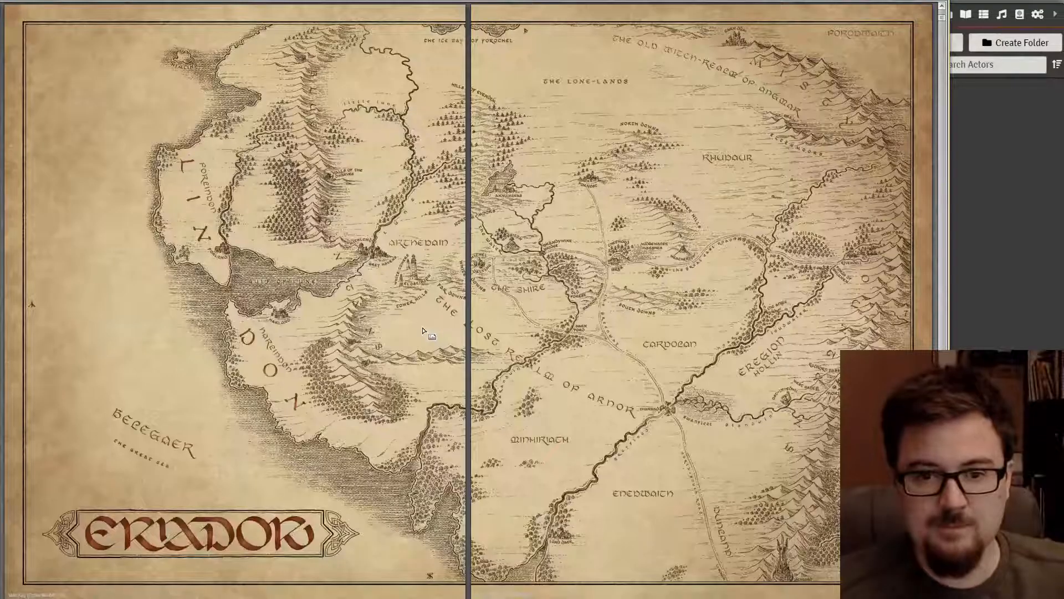
- Scroll the rulebook PDF to the Skills and Combat Proficiencies pages
scroll(422, 331, "down", 3)
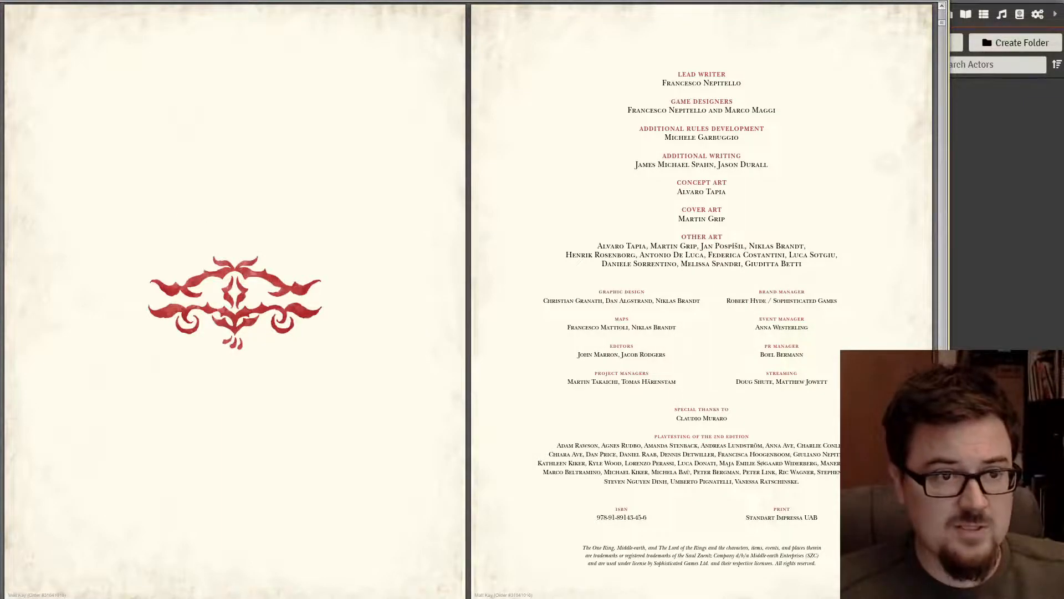
scroll(504, 308, "down", 5)
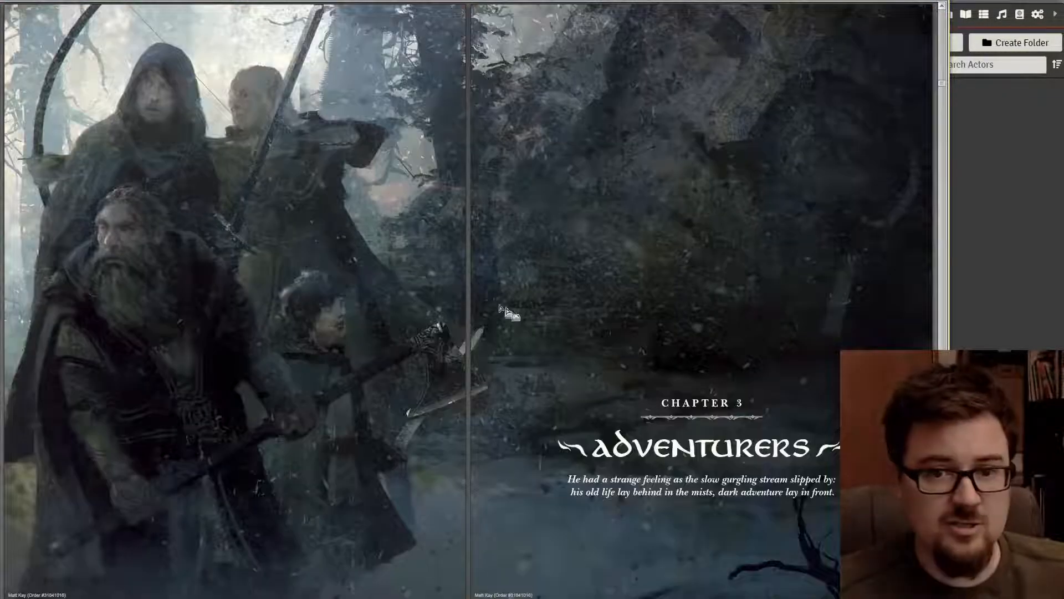
scroll(502, 340, "down", 3)
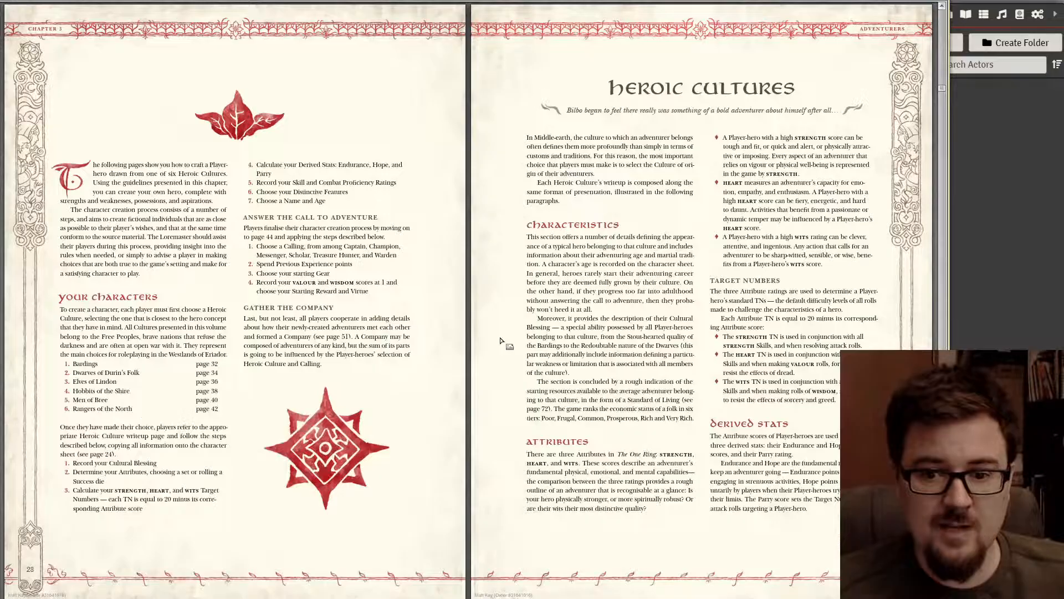
scroll(486, 342, "down", 3)
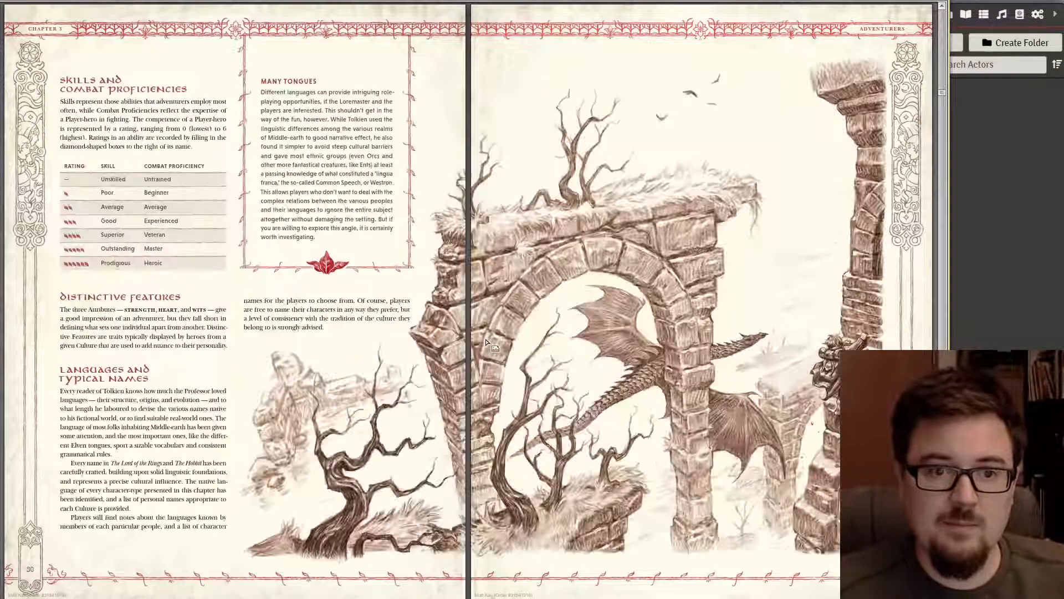
- Replace Frodo's placeholder Culture with 'Hobbit of the Shire'
left_click(993, 202)
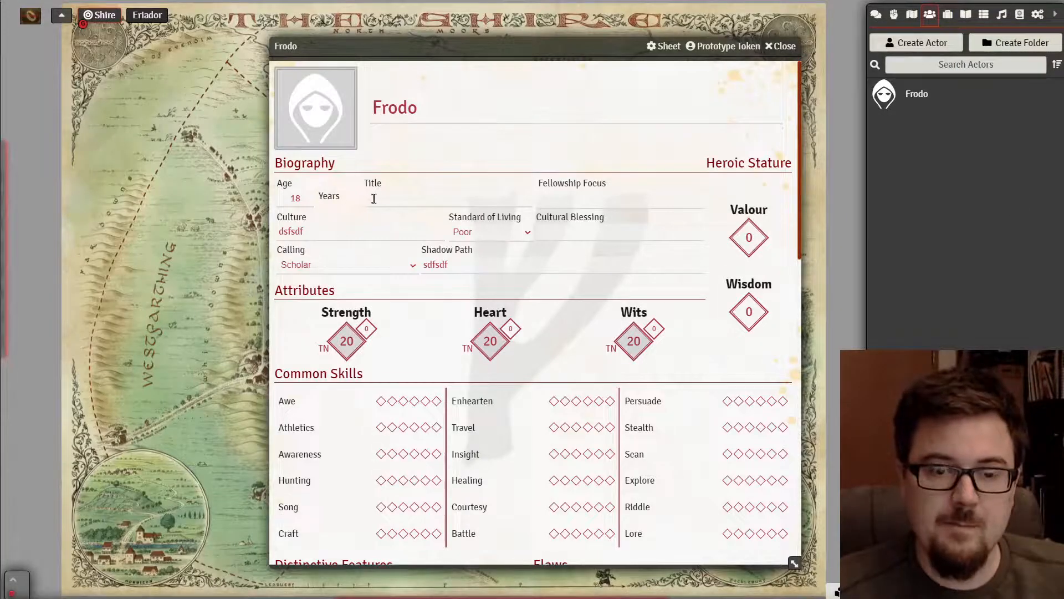
left_click_drag(357, 228, 222, 236)
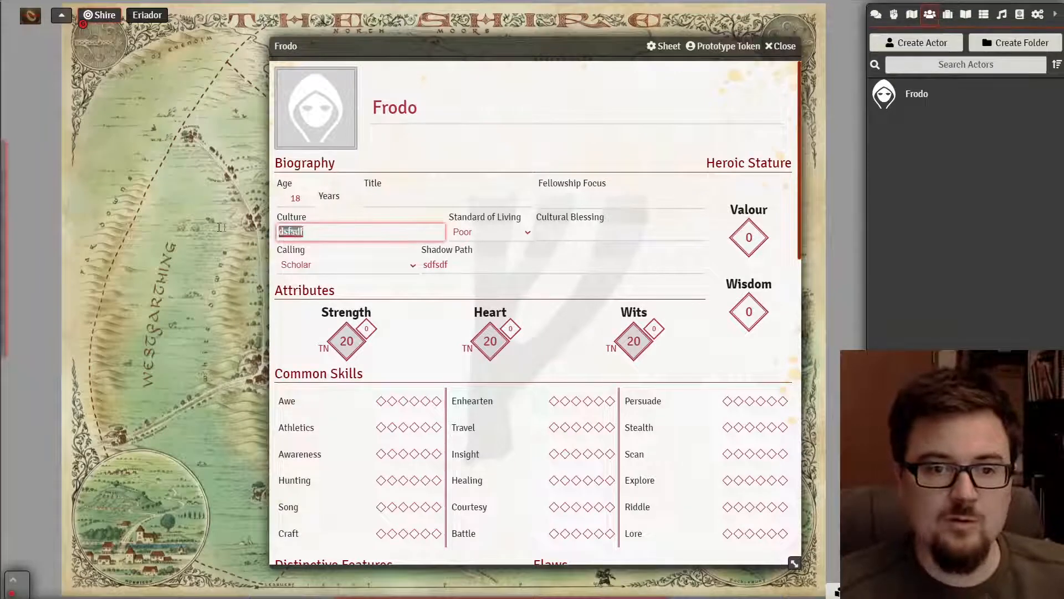
type("H")
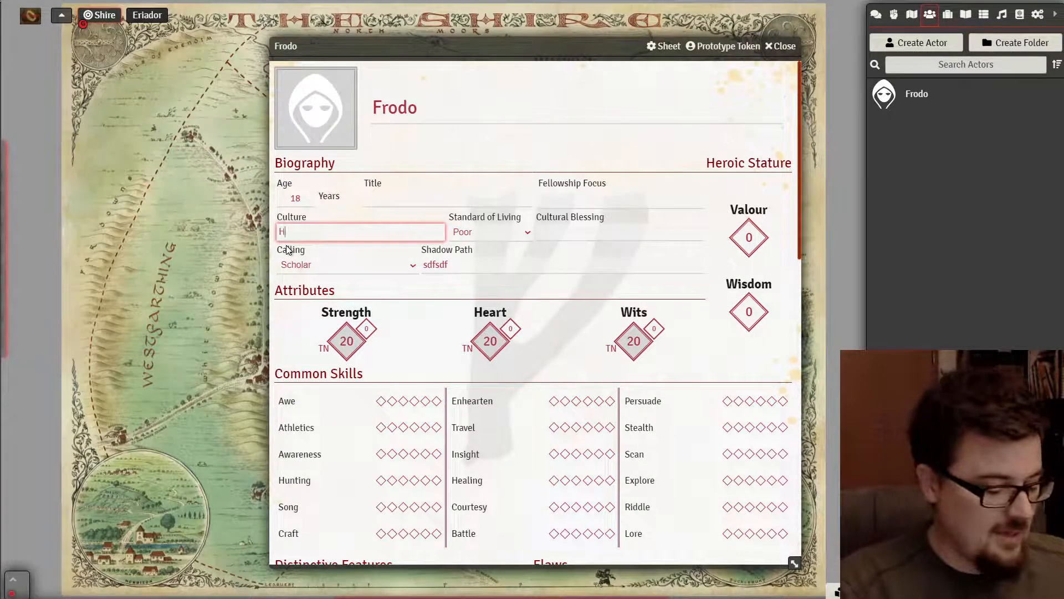
type("obbit of the Shire")
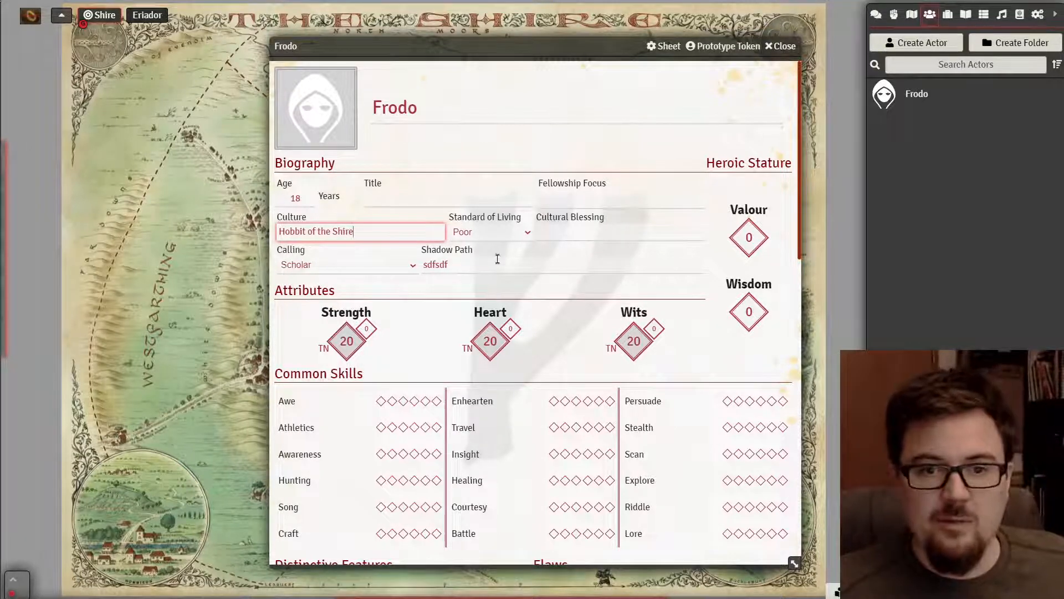
- Set Frodo's Standard of Living to Common
left_click(506, 233)
left_click(501, 232)
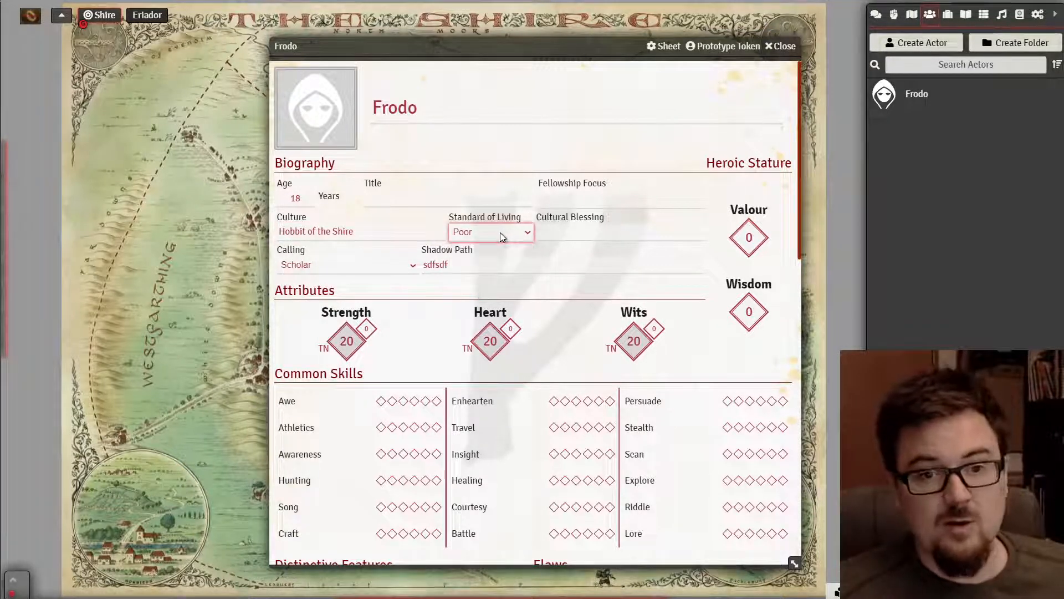
left_click(499, 232)
left_click(490, 272)
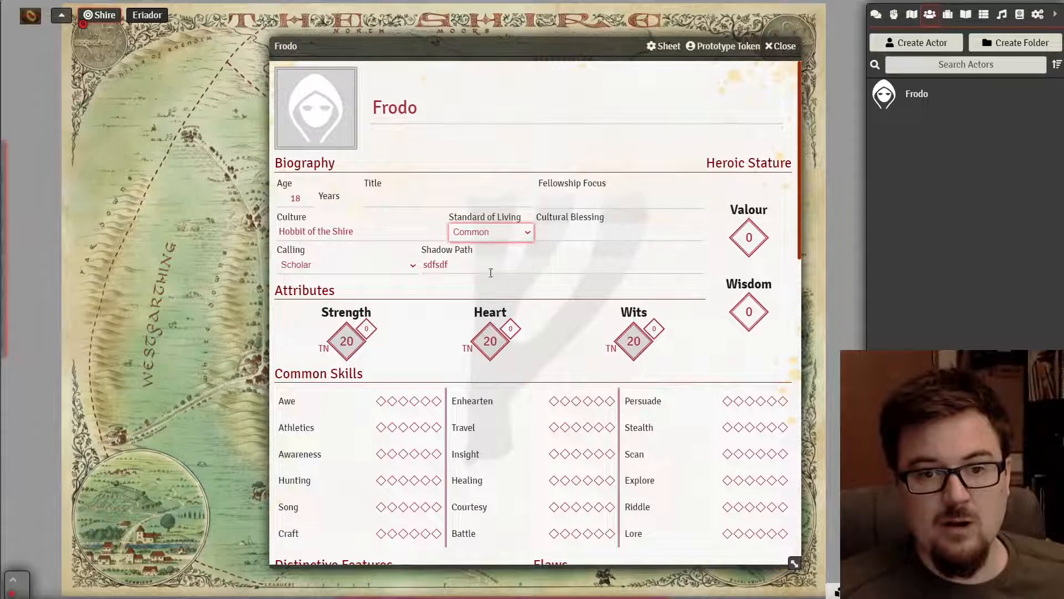
left_click(598, 232)
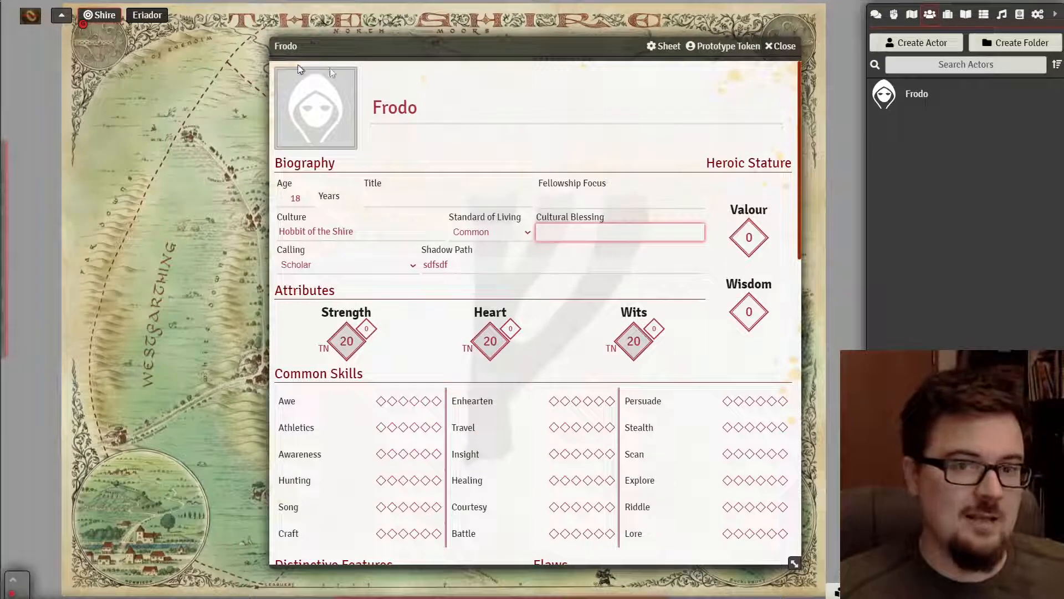
key("alt+Tab")
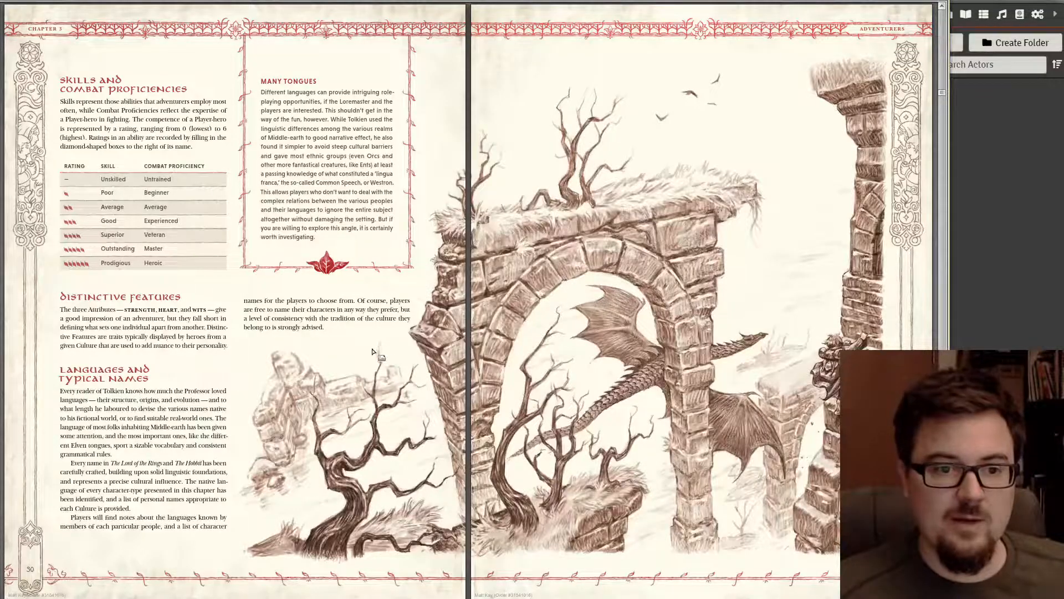
scroll(372, 352, "down", 1)
scroll(419, 350, "down", 1)
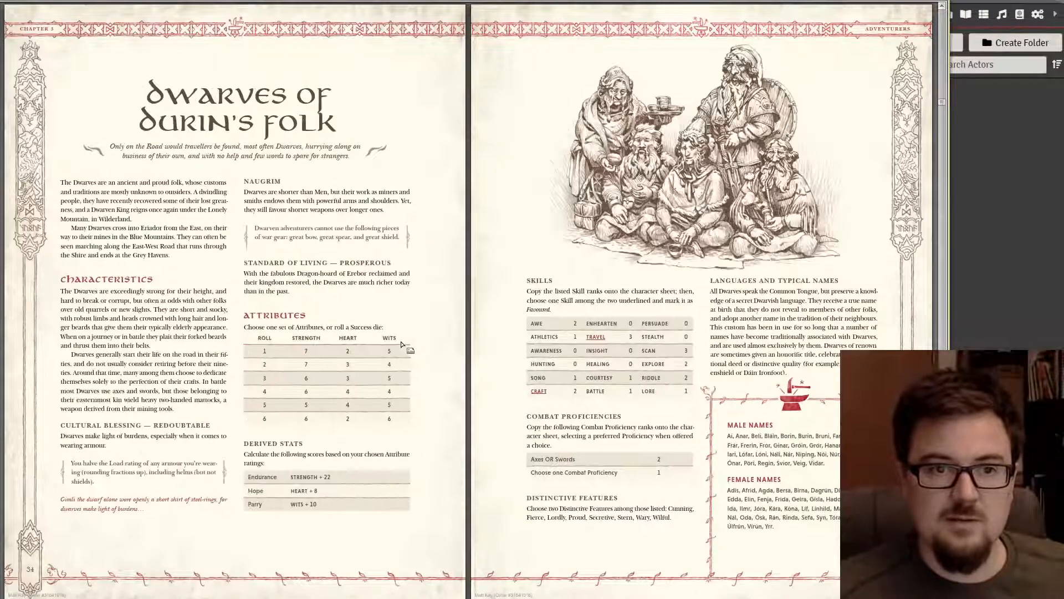
scroll(403, 344, "down", 2)
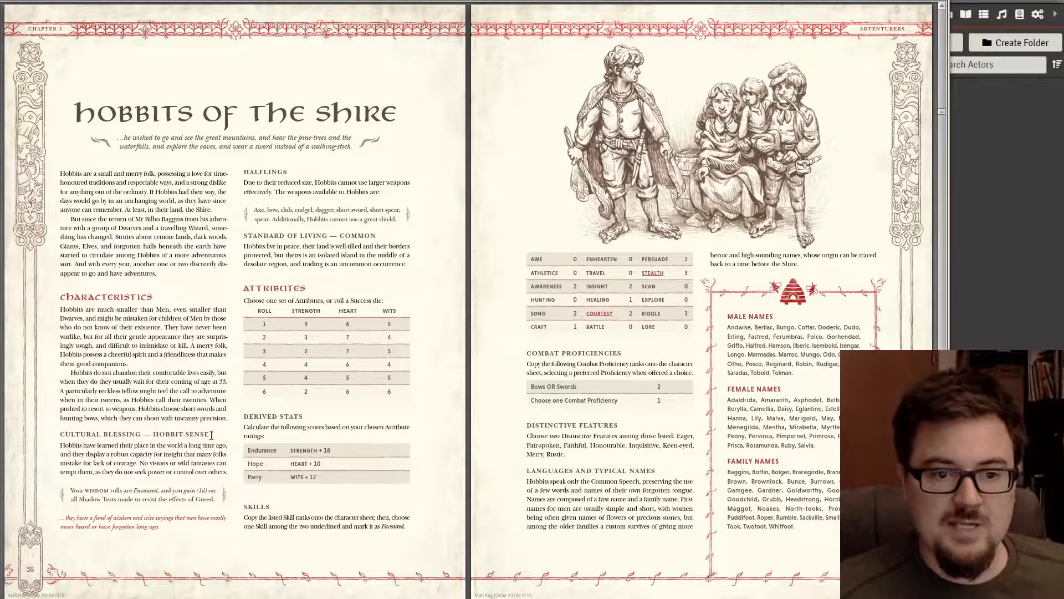
left_click(1023, 291)
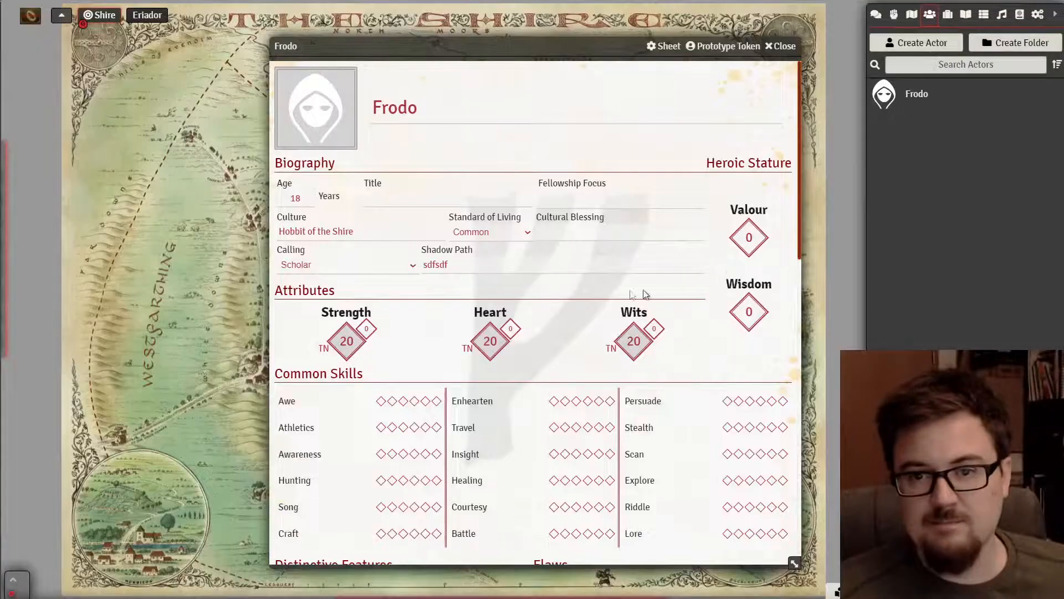
- Enter 'Hobbit' as the Cultural Blessing and clear the placeholder Shadow Path text
left_click(593, 233)
type("Hobbit-Sense")
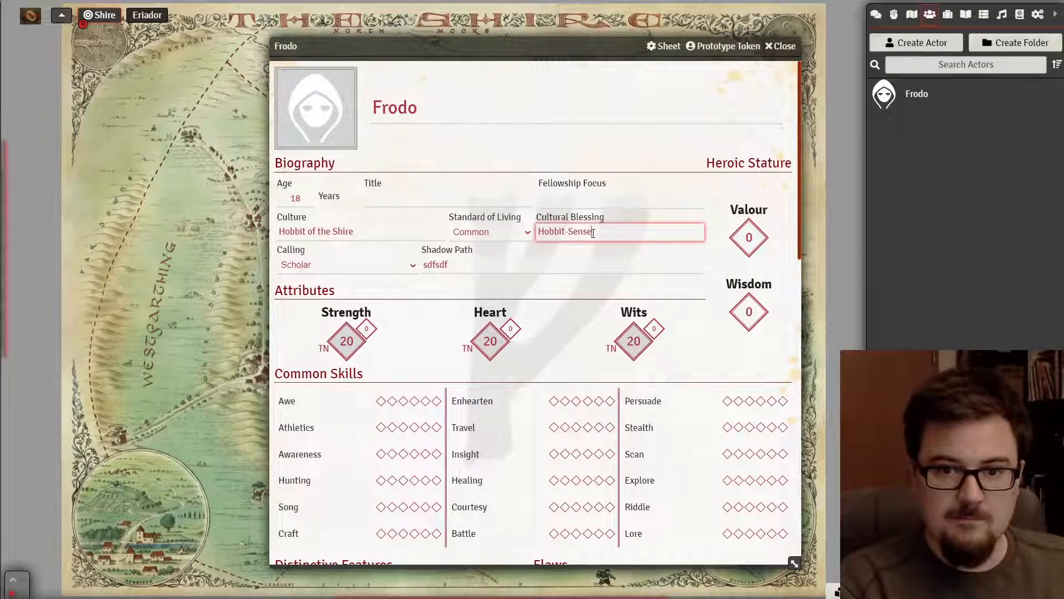
left_click(475, 264)
left_click_drag(475, 264, 363, 251)
key("BackSpace")
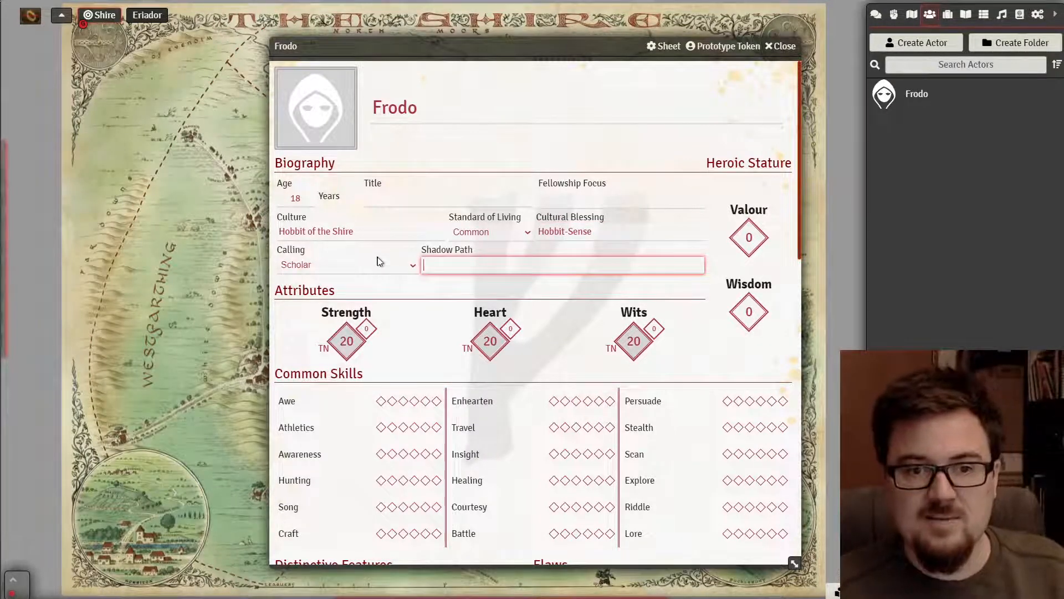
- Set Frodo's Calling to Messenger, checking the Callings pages in the rulebook
left_click(379, 262)
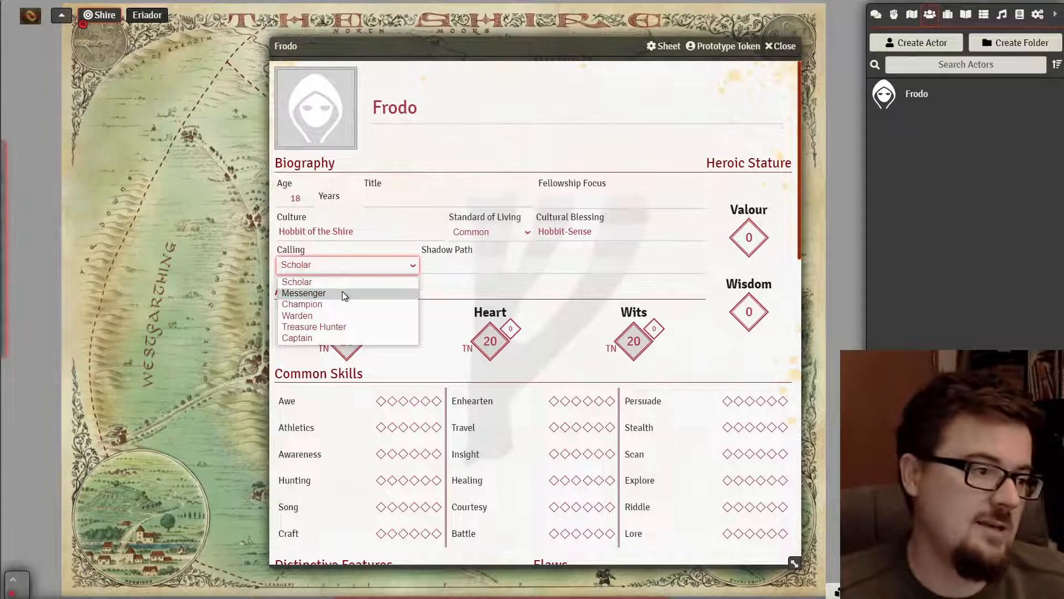
left_click(341, 293)
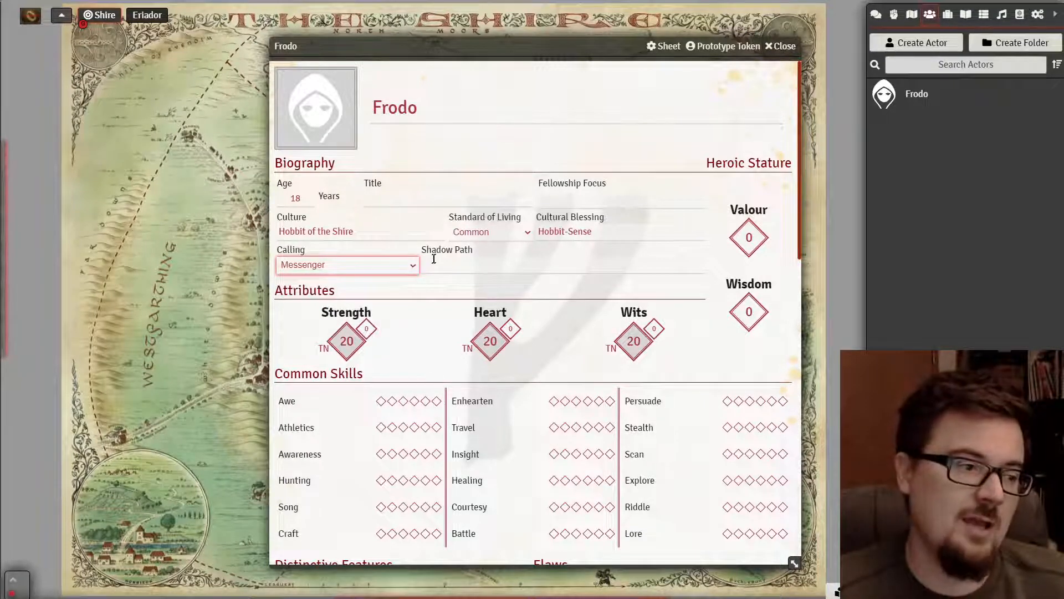
left_click(446, 265)
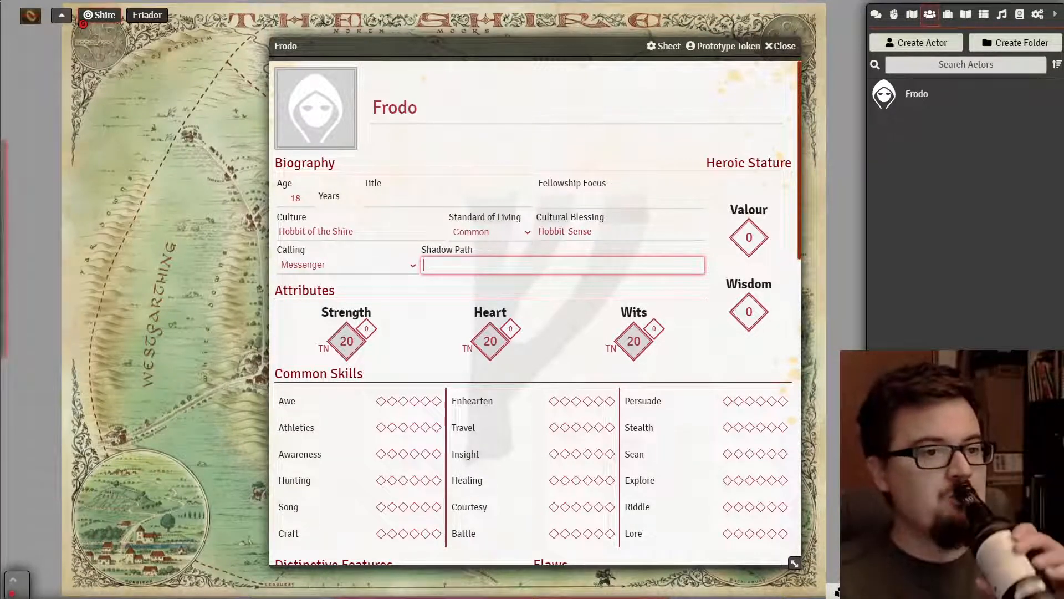
key("alt+Tab")
scroll(440, 343, "down", 3)
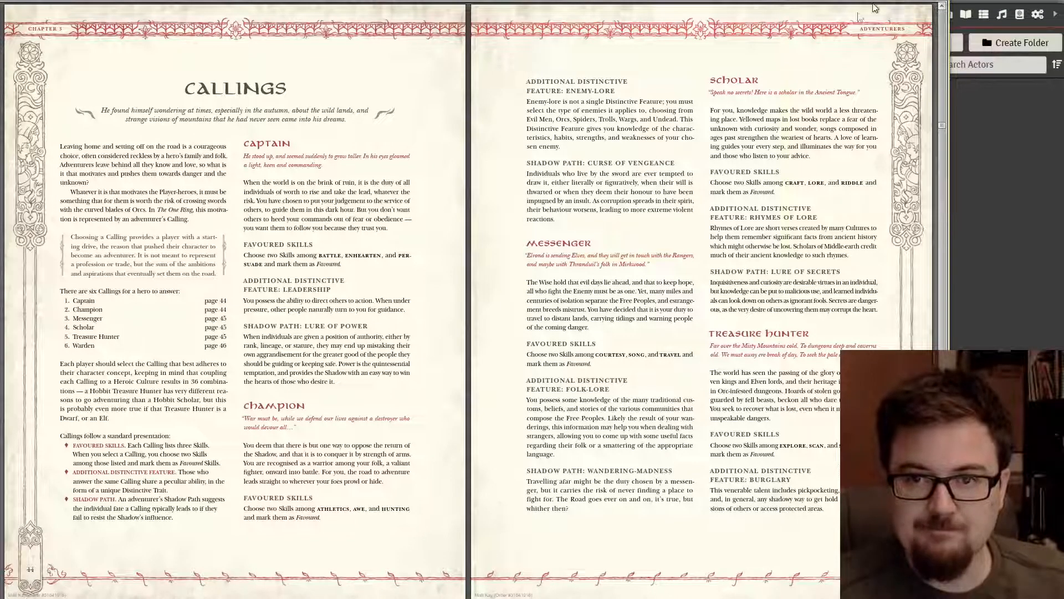
key("Home")
left_click(820, 2)
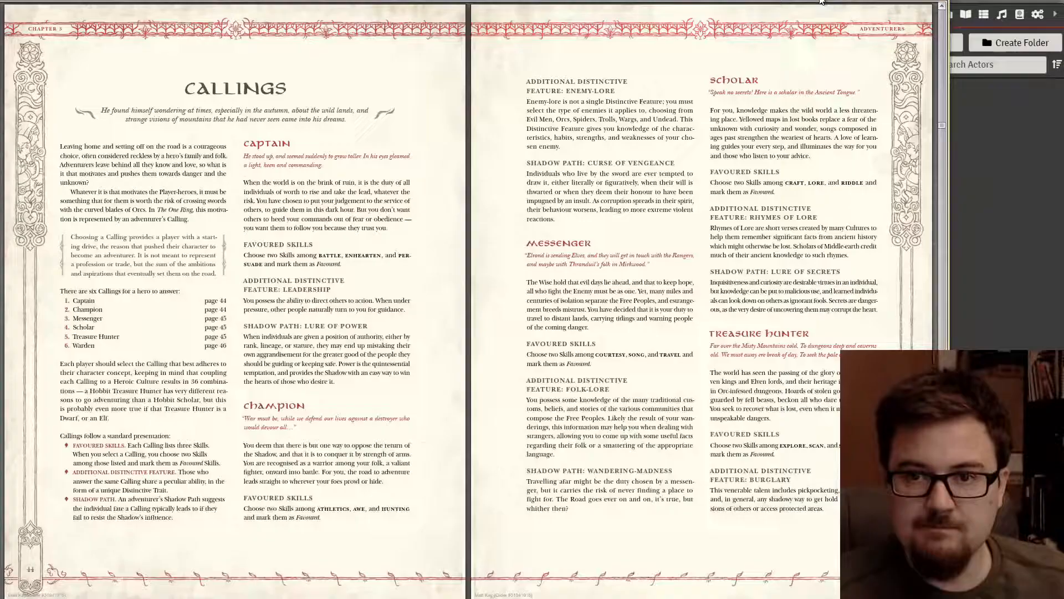
- Enter 'Wandering-Madness' as Frodo's Shadow Path
left_click(987, 255)
left_click(606, 264)
type("W")
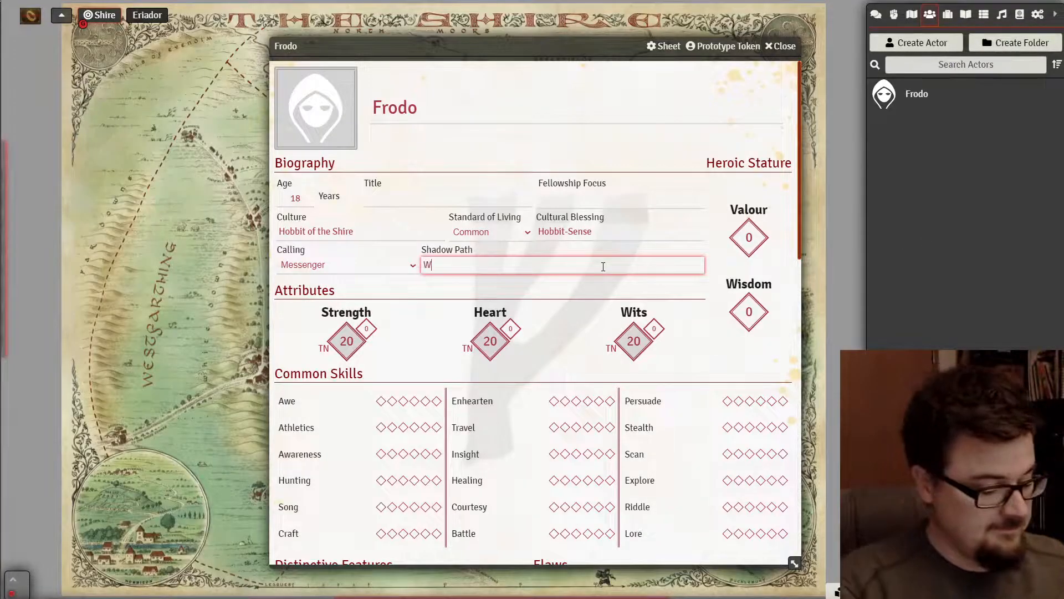
type("andering-Madn")
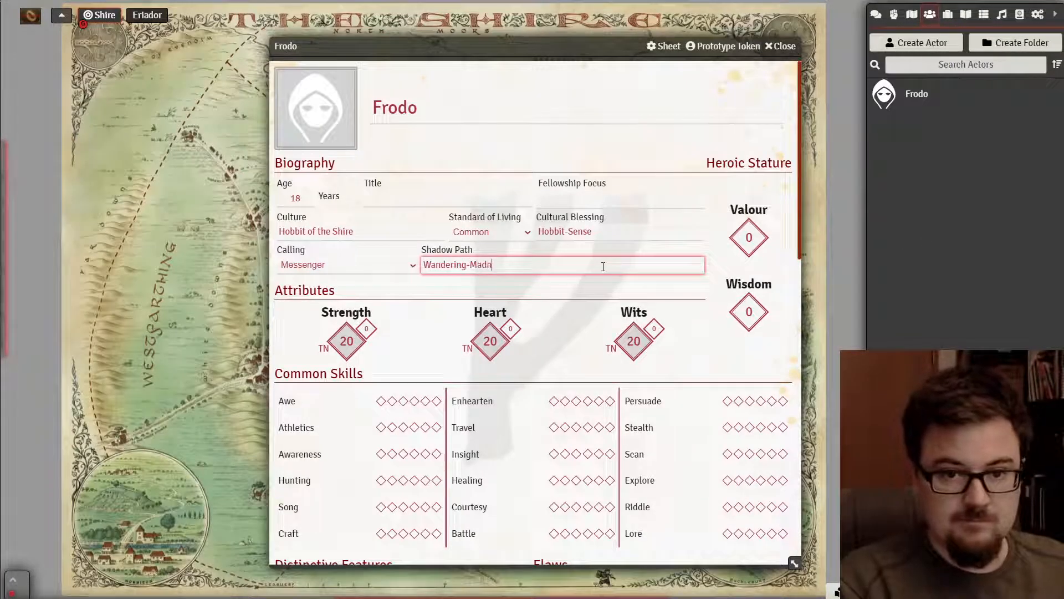
type("ess")
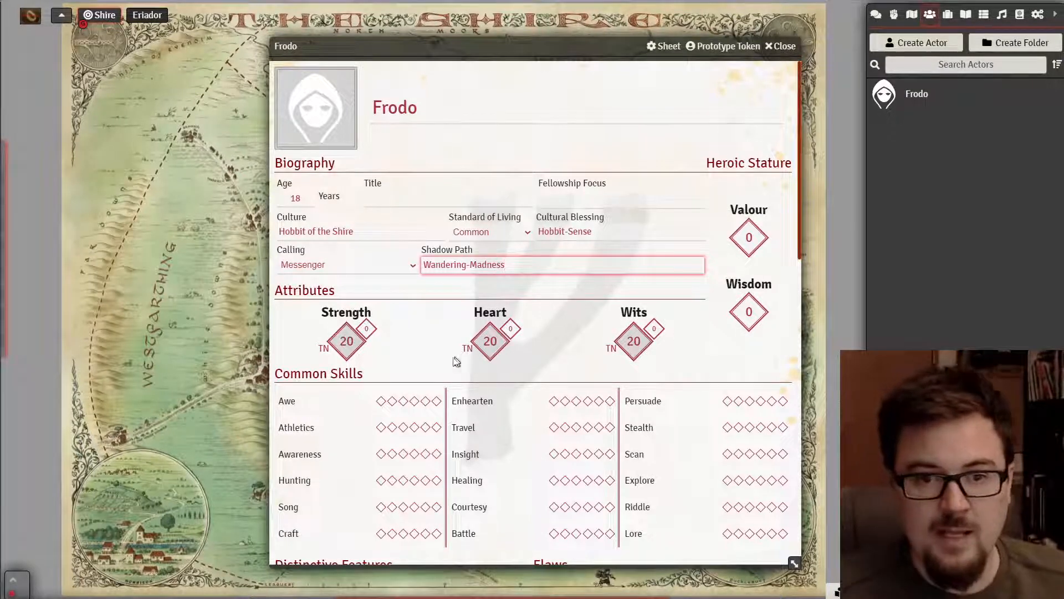
scroll(415, 405, "down", 3)
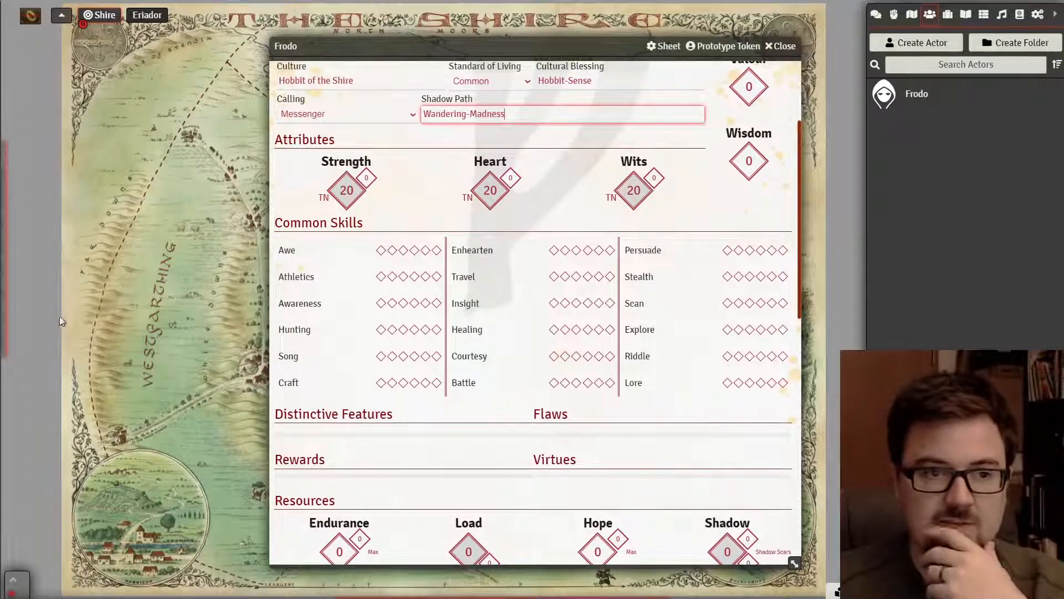
- Bring the rulebook PDF back and scroll toward the Hobbits of the Shire pages
key("alt+Tab")
scroll(327, 356, "up", 5)
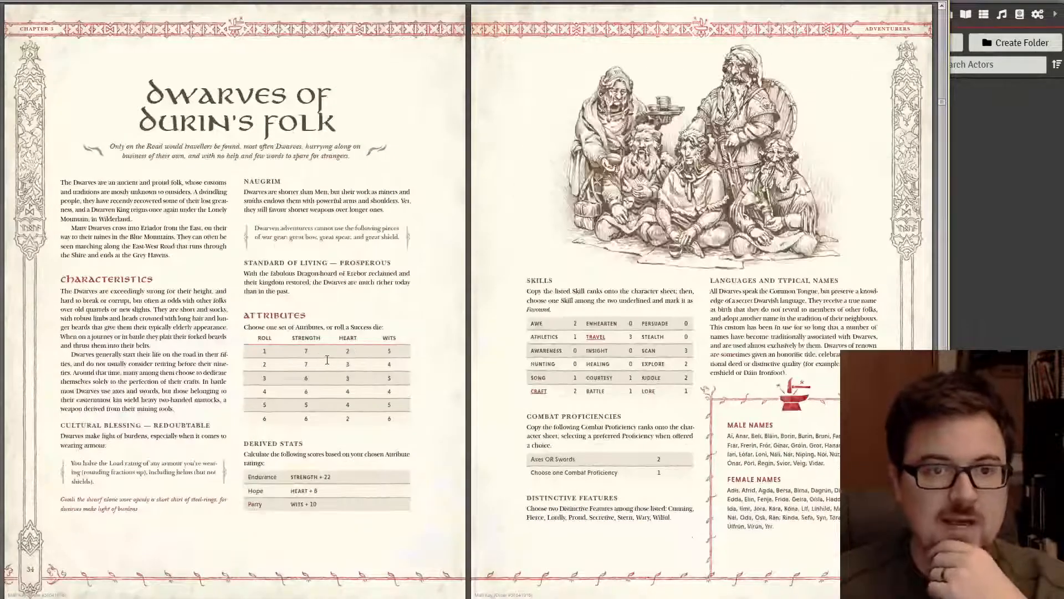
scroll(327, 360, "down", 2)
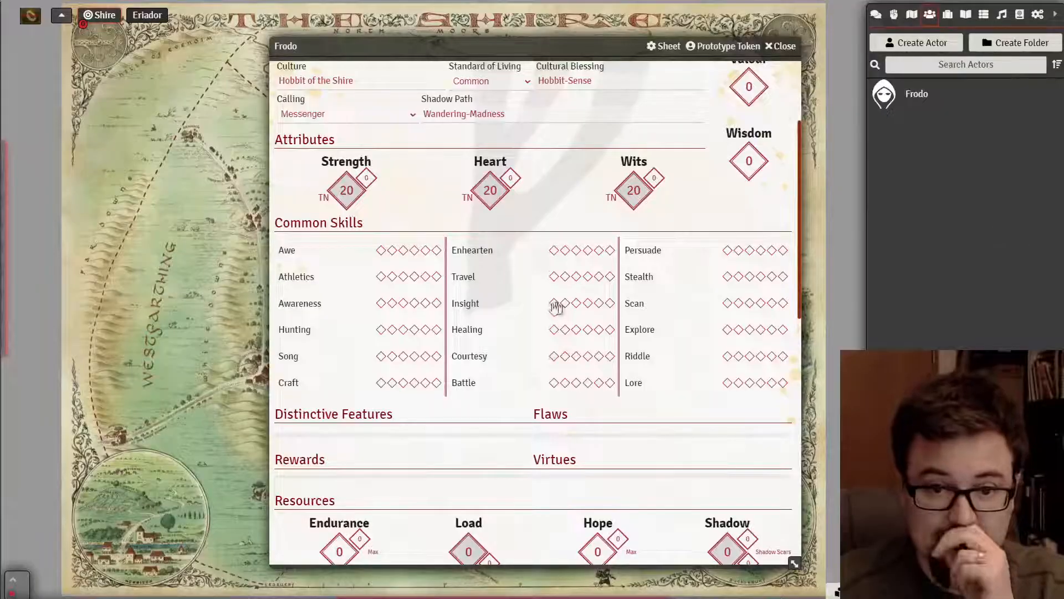
scroll(532, 316, "down", 6)
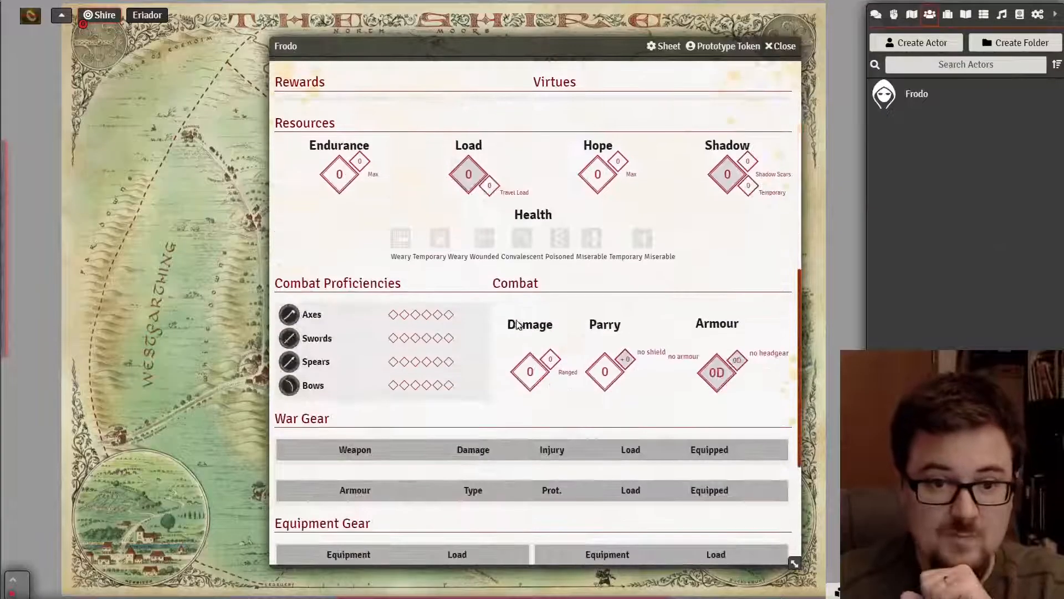
scroll(494, 319, "down", 4)
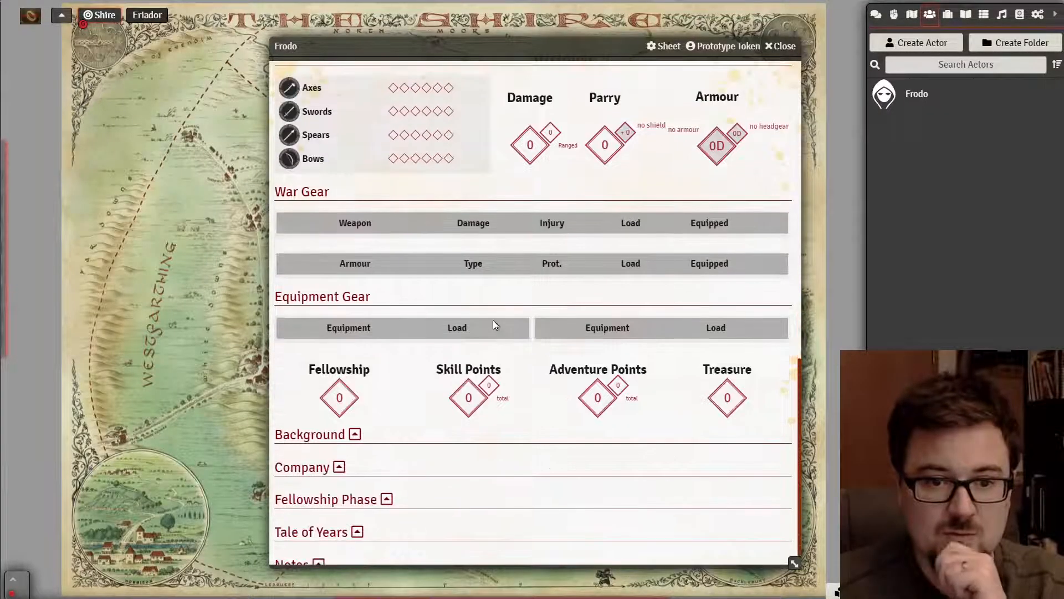
scroll(485, 360, "up", 7)
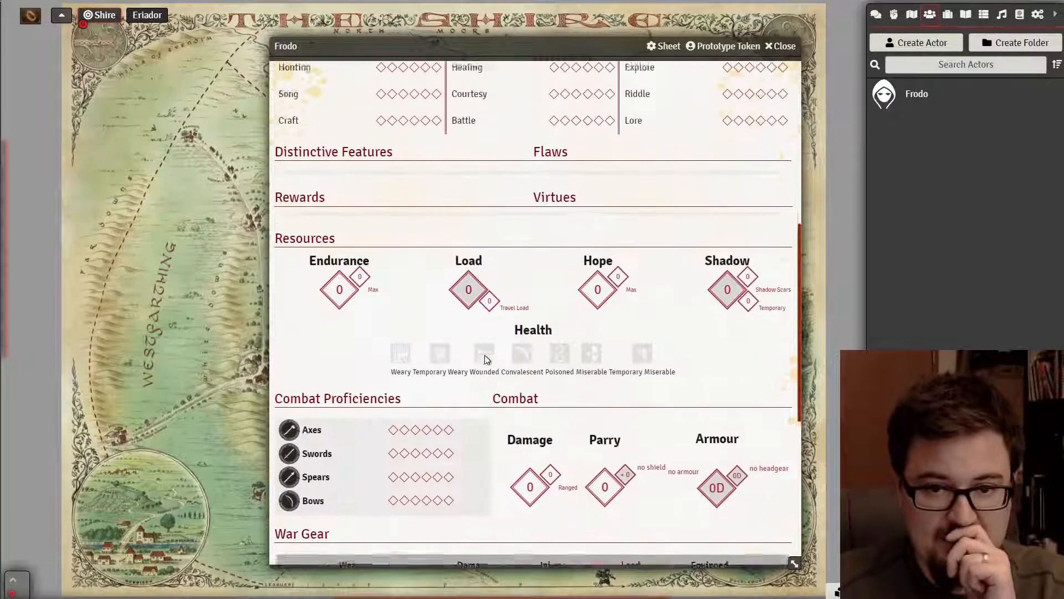
scroll(496, 381, "up", 5)
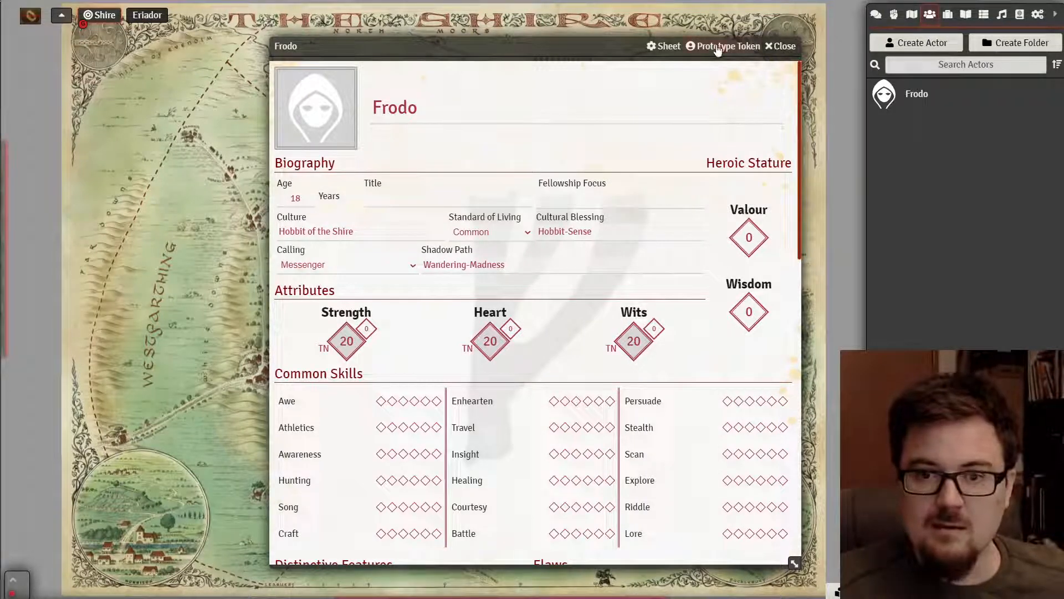
mouse_move(16, 319)
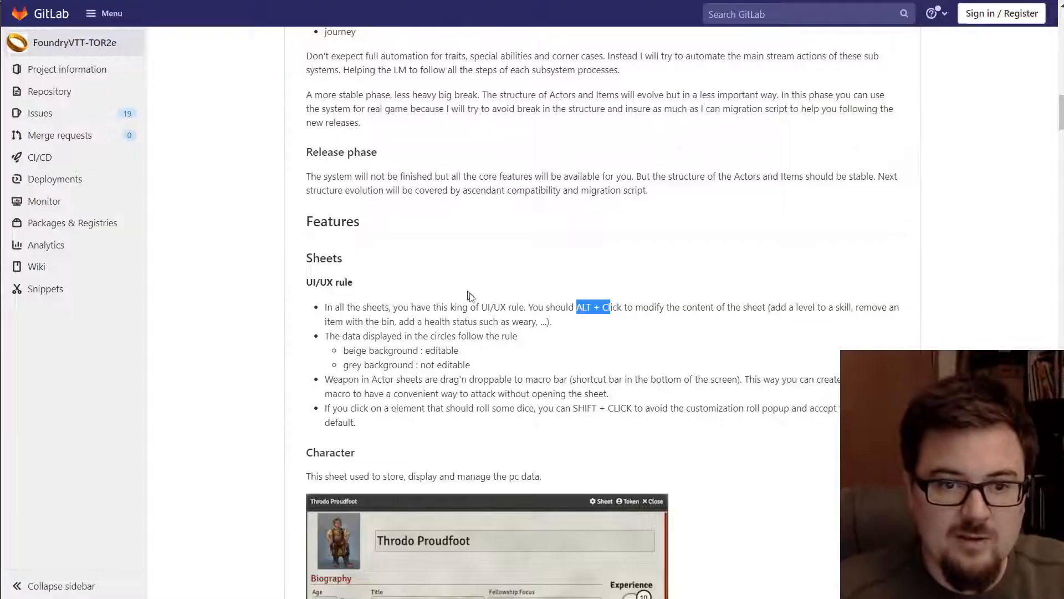
scroll(467, 296, "down", 10)
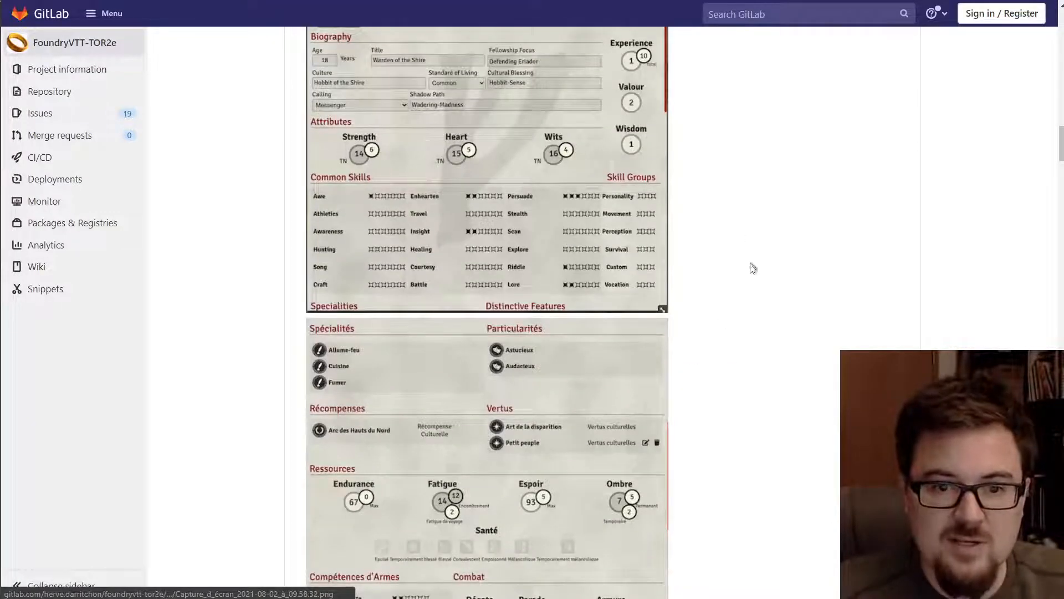
- Read the Heroic Cultures pages in the PDF, then return to Foundry's game settings panel
scroll(751, 269, "down", 8)
scroll(739, 273, "up", 5)
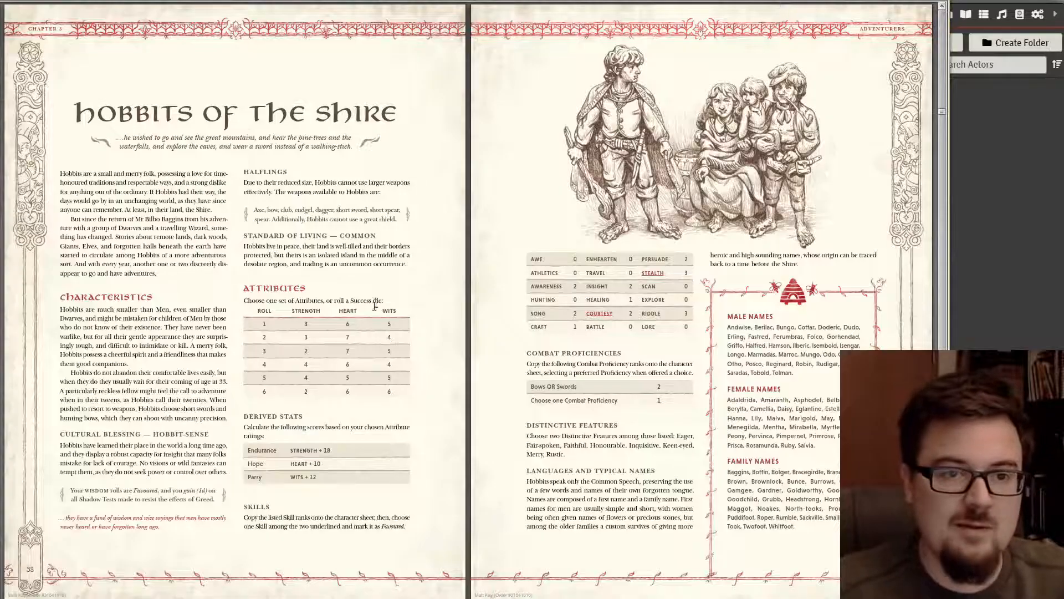
scroll(366, 310, "up", 10)
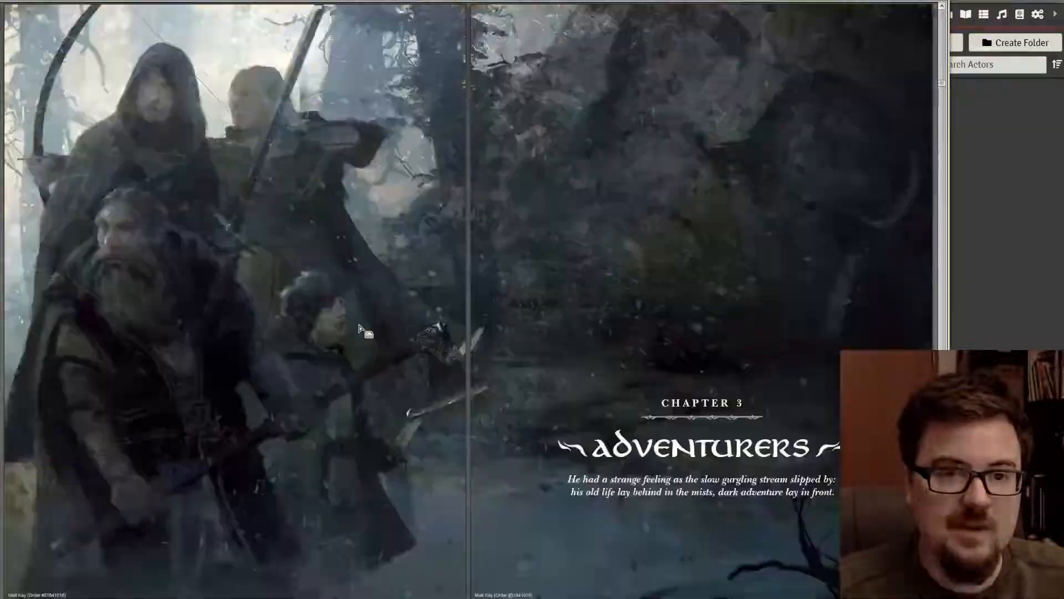
scroll(359, 328, "down", 3)
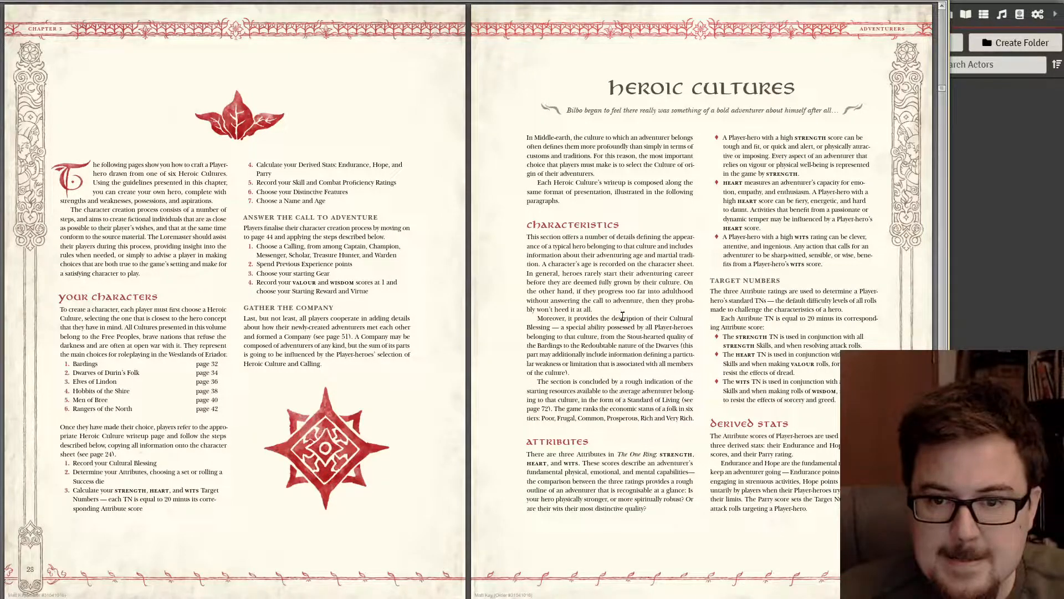
scroll(623, 340, "down", 5)
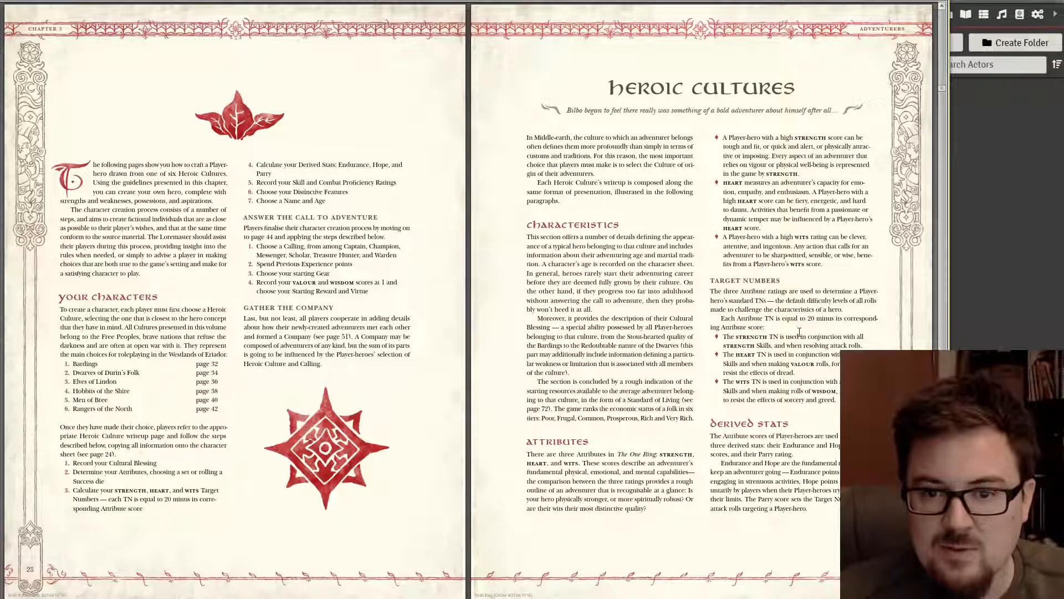
left_click(977, 205)
left_click(1038, 14)
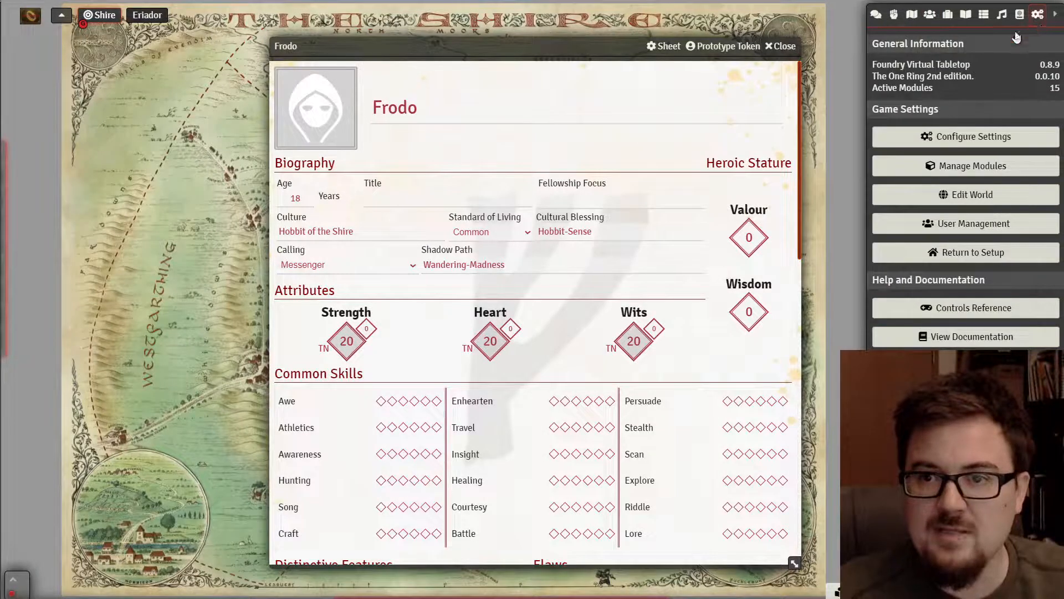
- Change The One Ring system's TN base value from 20 to 18 and save
left_click(1002, 136)
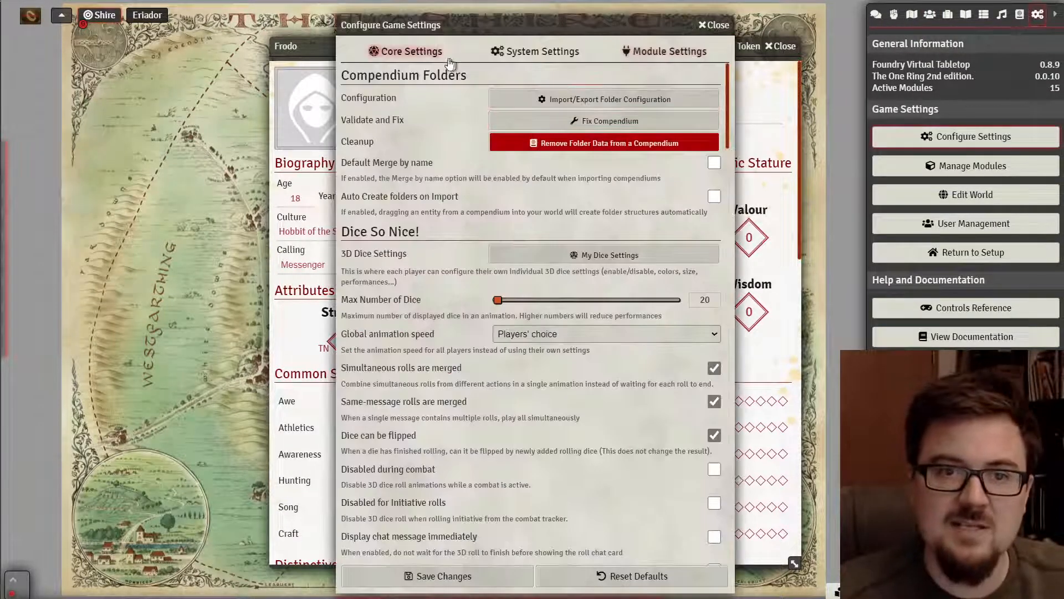
left_click(502, 55)
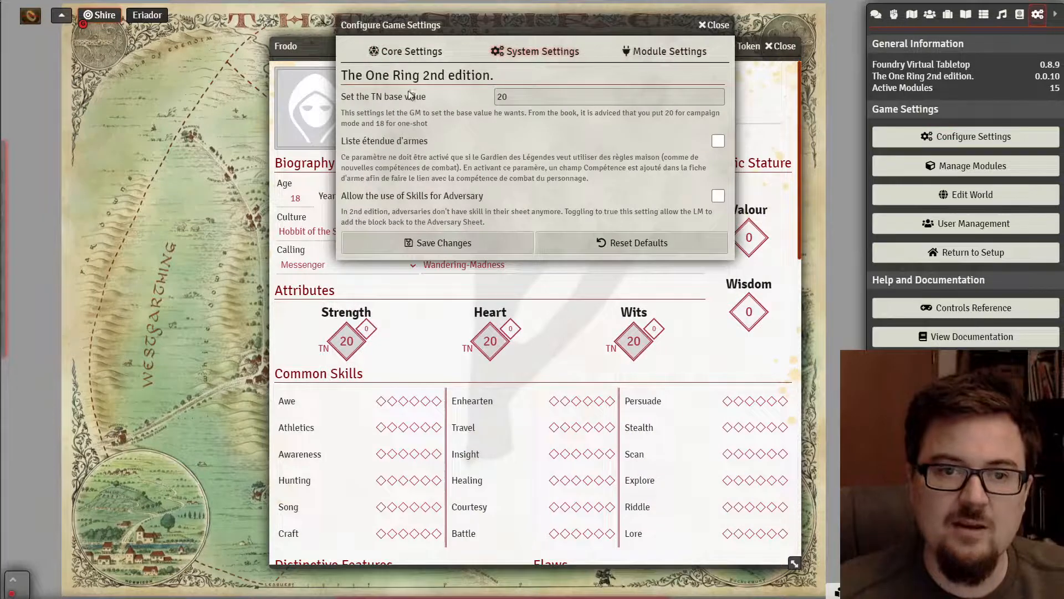
left_click(529, 98)
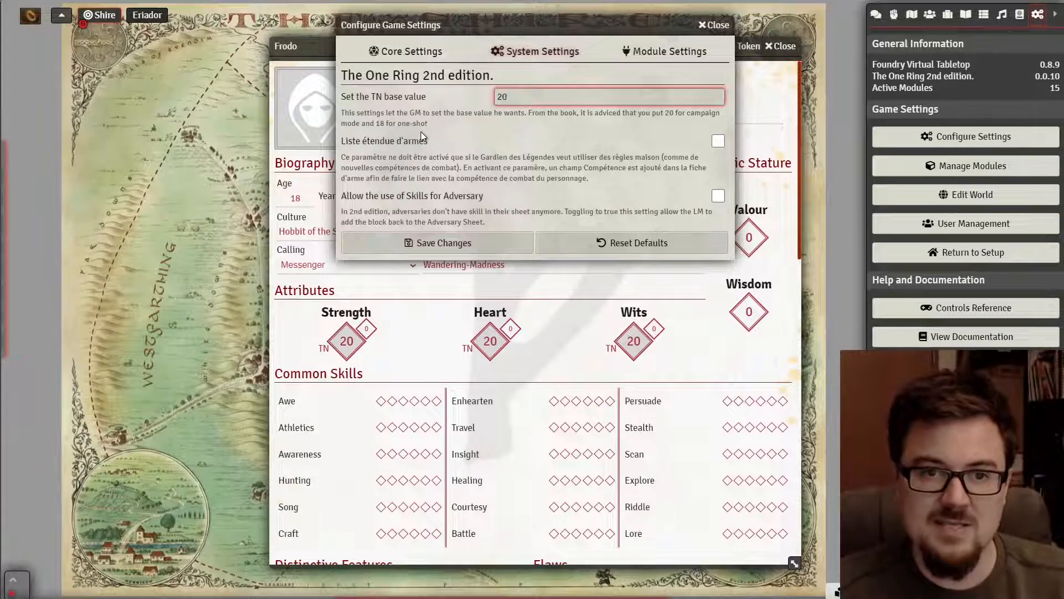
left_click_drag(529, 96, 483, 102)
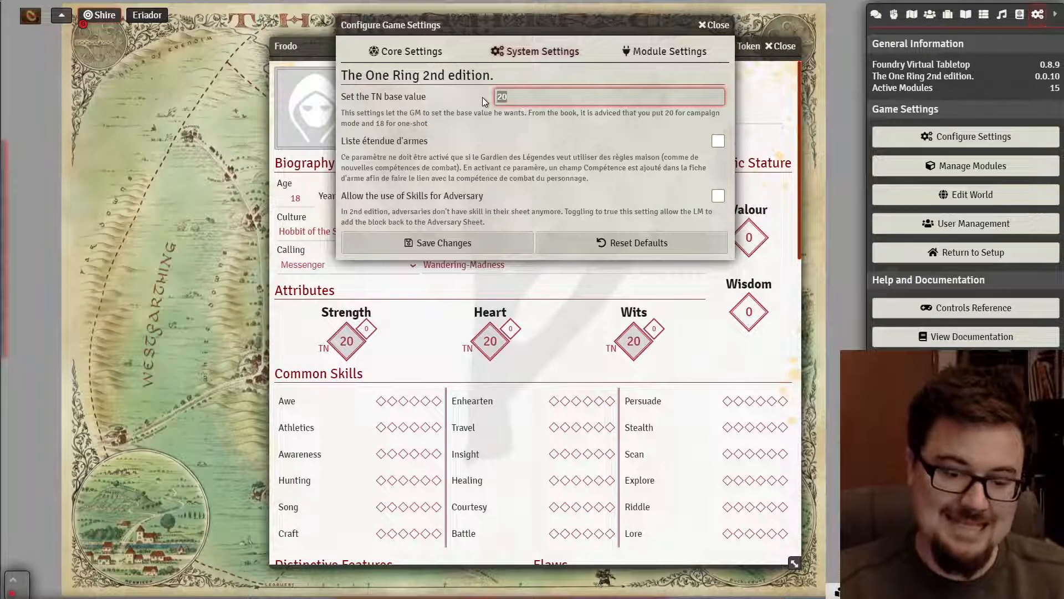
type("18")
left_click(473, 242)
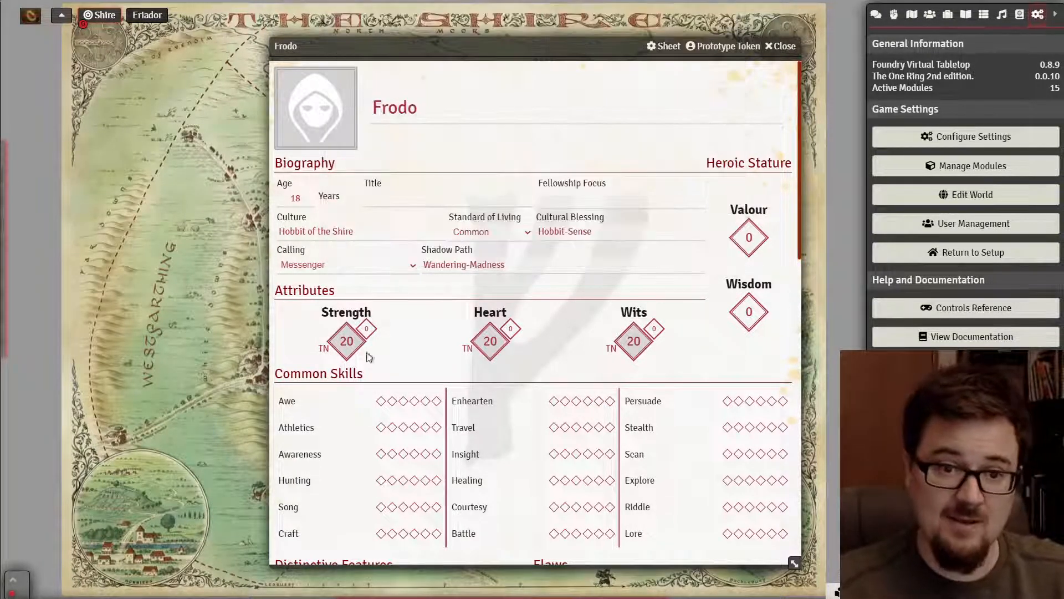
- Close Frodo's sheet and reopen it from the Actors list
left_click(783, 46)
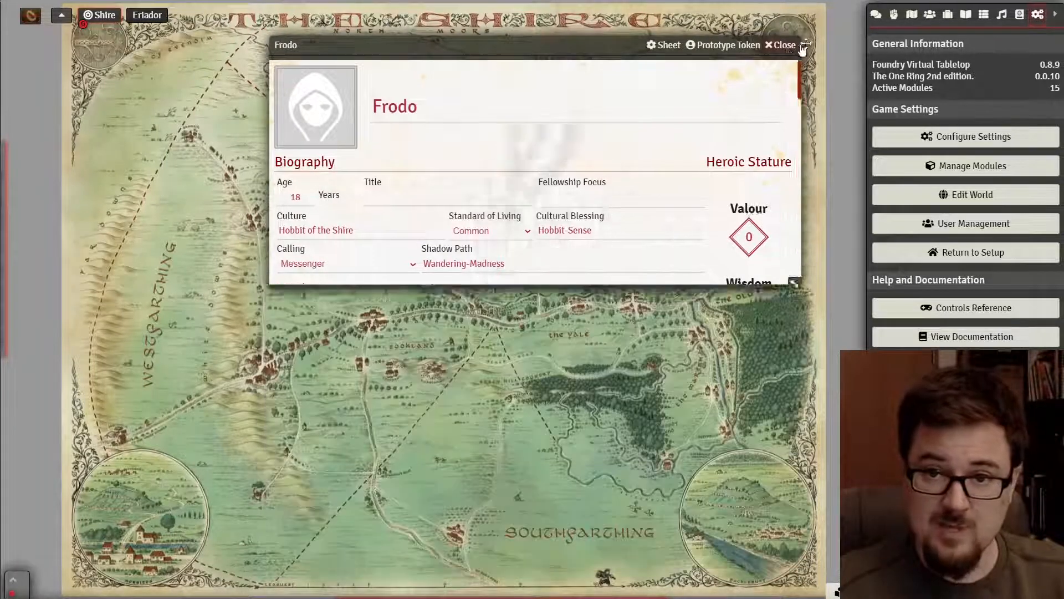
left_click(930, 14)
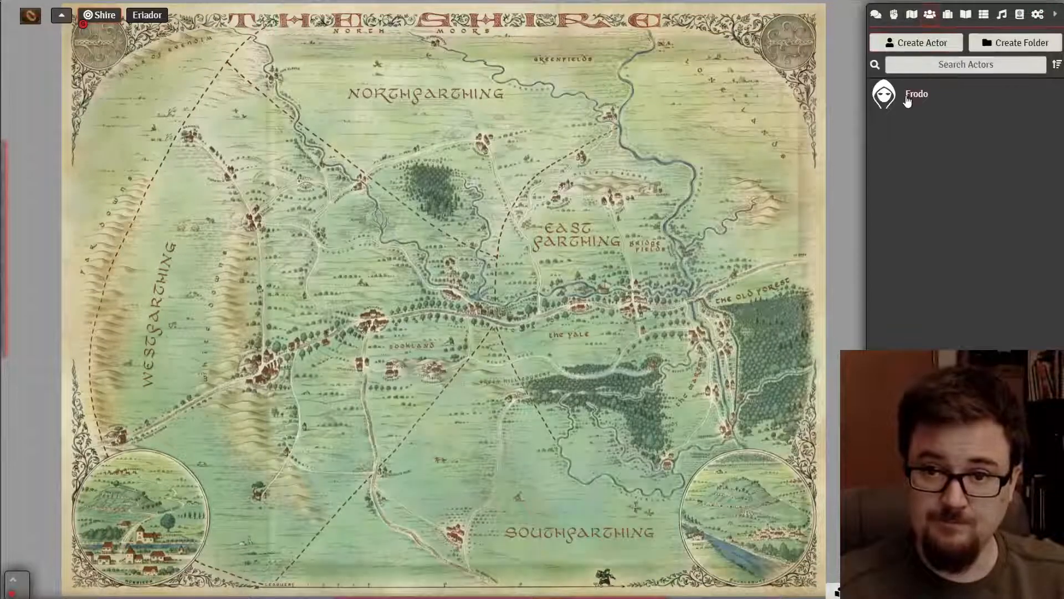
left_click(906, 99)
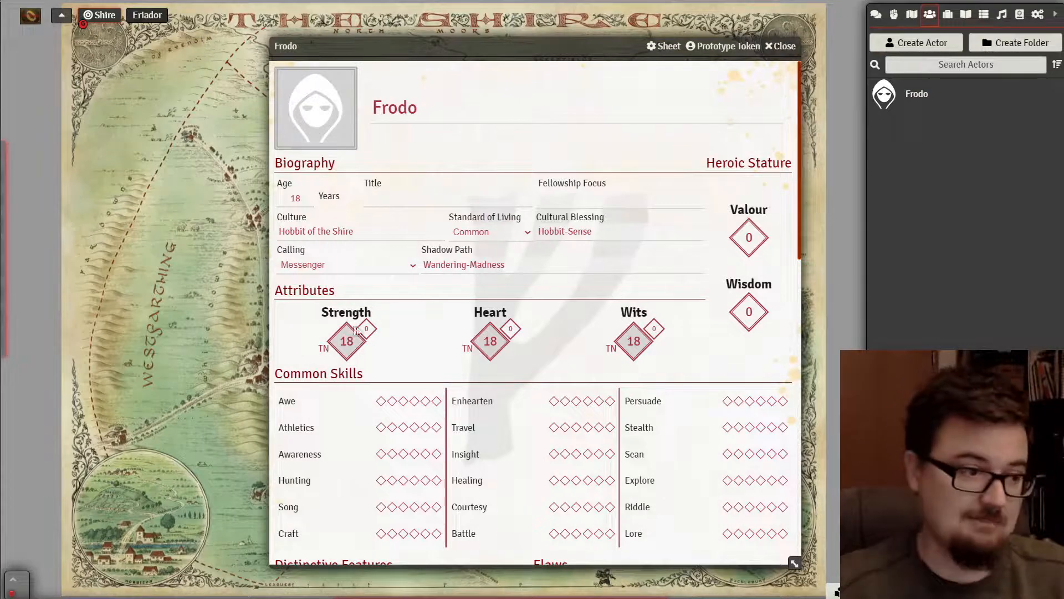
- Enter Strength 2, Heart 7 and Wits 5, giving TNs 16, 11 and 13
left_click_drag(370, 328, 352, 328)
type("2")
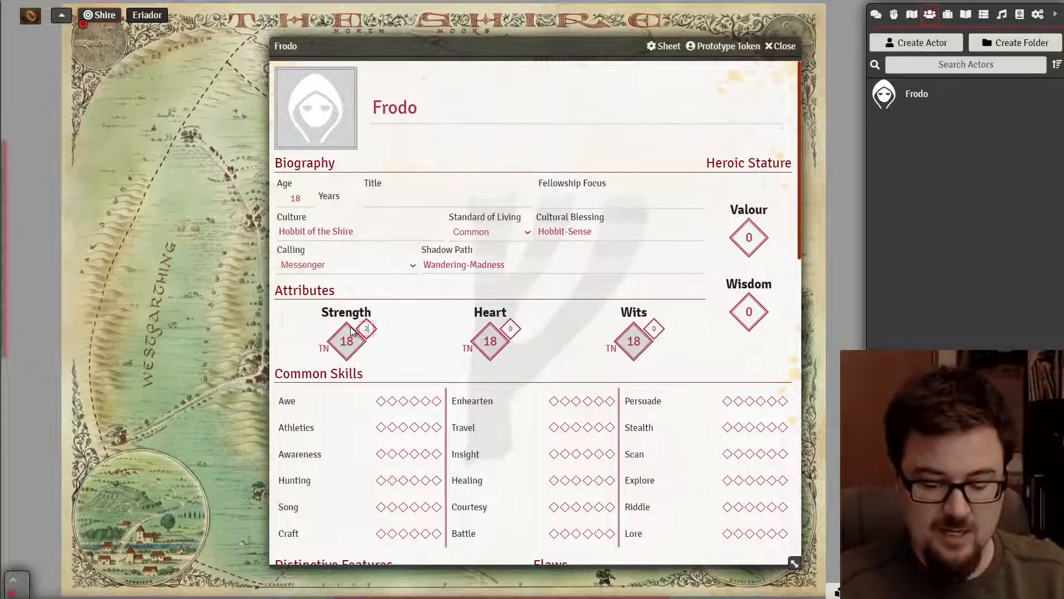
left_click(507, 331)
type("7")
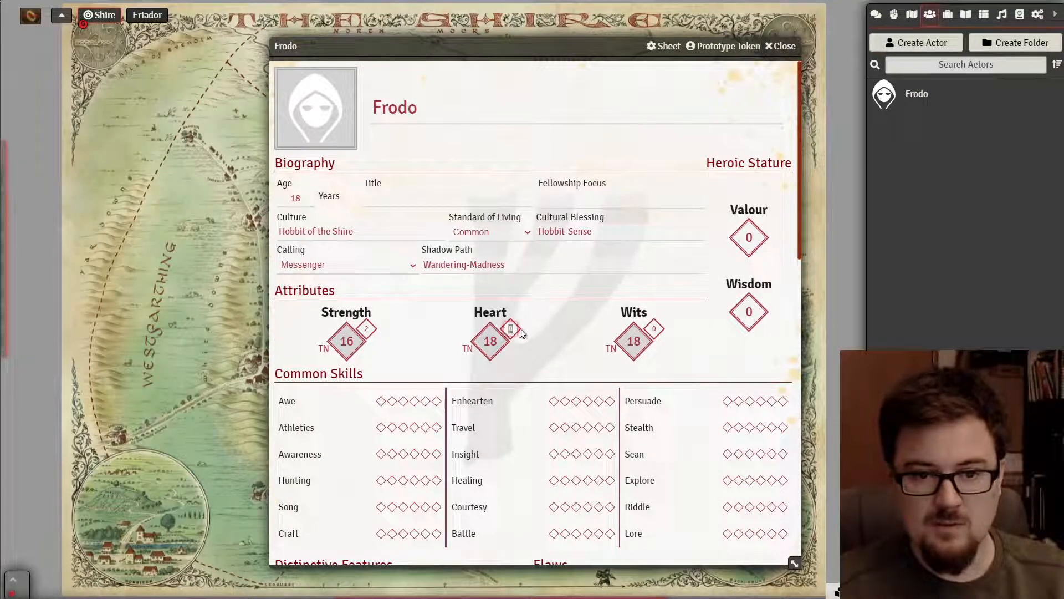
left_click(652, 330)
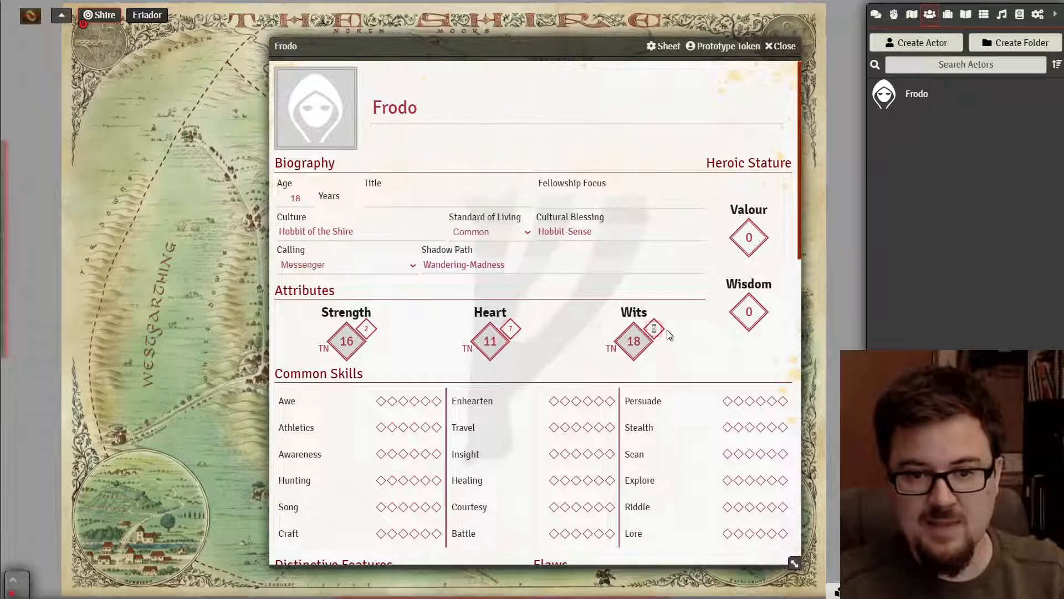
left_click(574, 324)
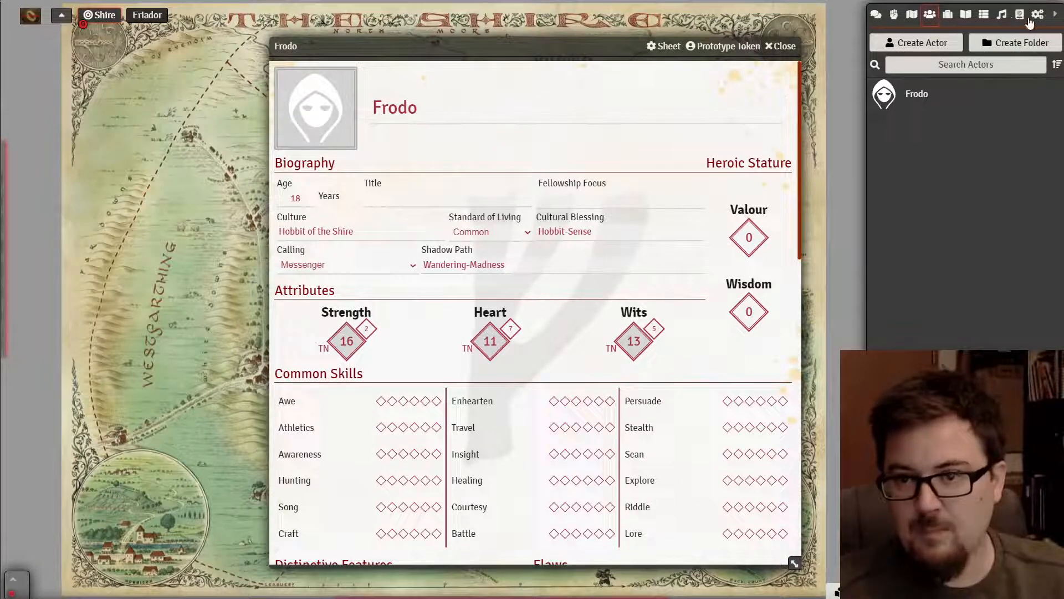
- Change the system's TN base value from 18 to 20 and save
left_click(1037, 16)
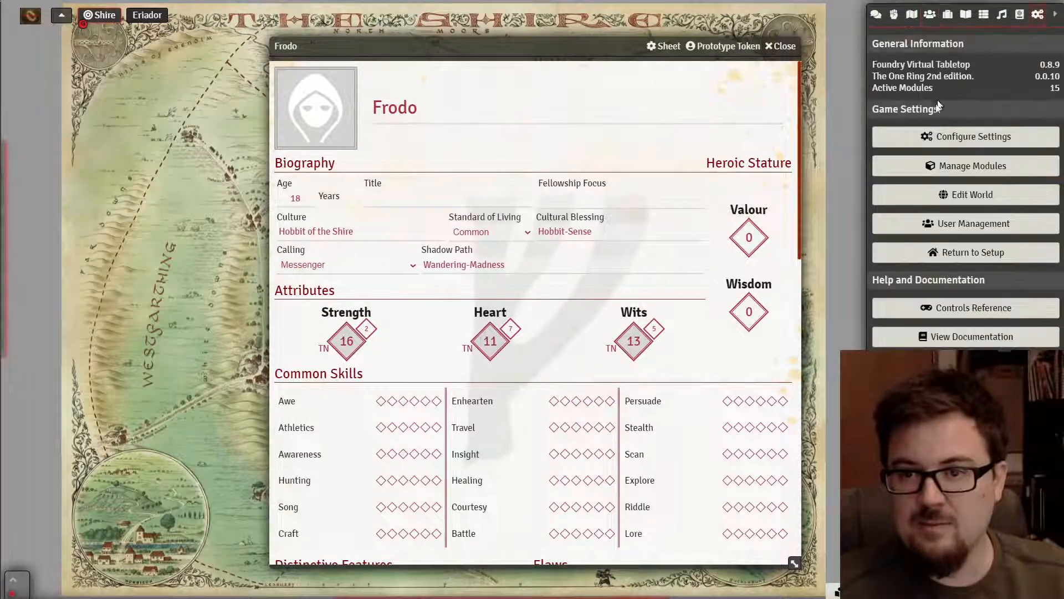
left_click(942, 140)
left_click_drag(514, 101, 461, 94)
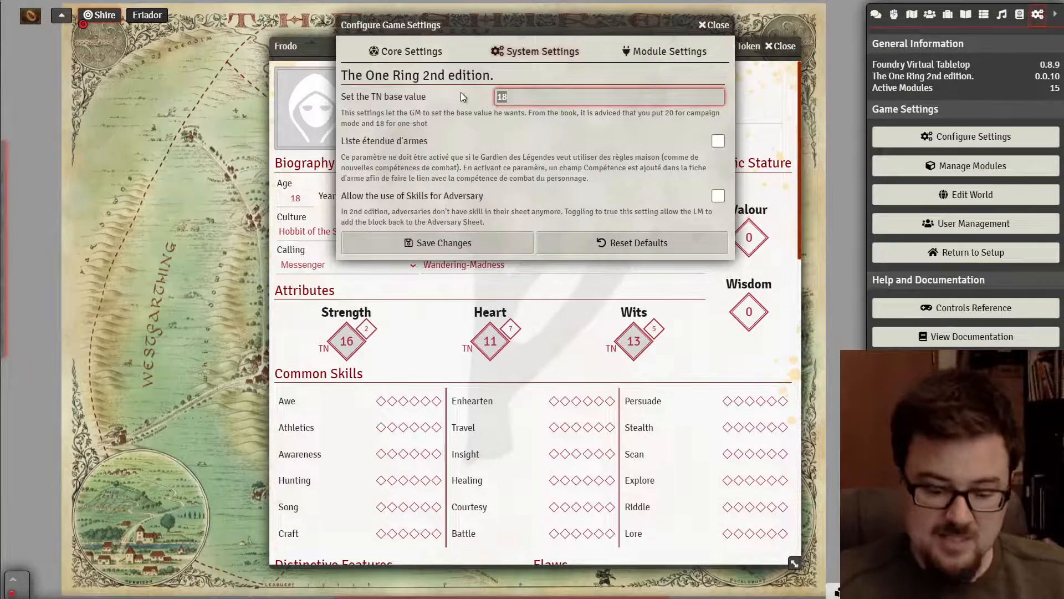
type("20")
left_click(446, 244)
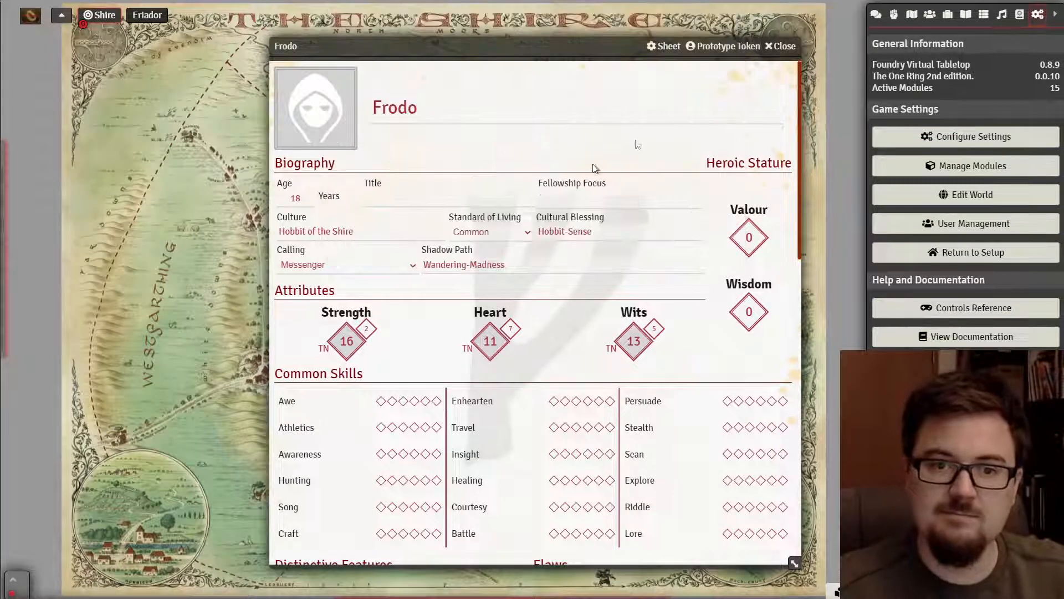
- Close and reopen Frodo's sheet so his TNs update to 18, 13 and 15
left_click(797, 46)
left_click(929, 15)
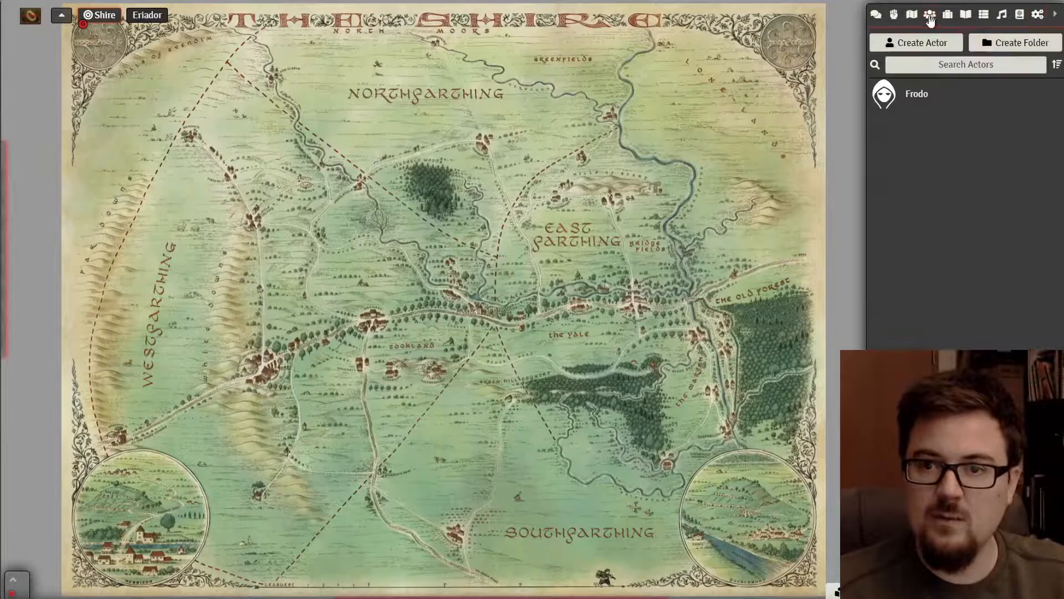
left_click(920, 97)
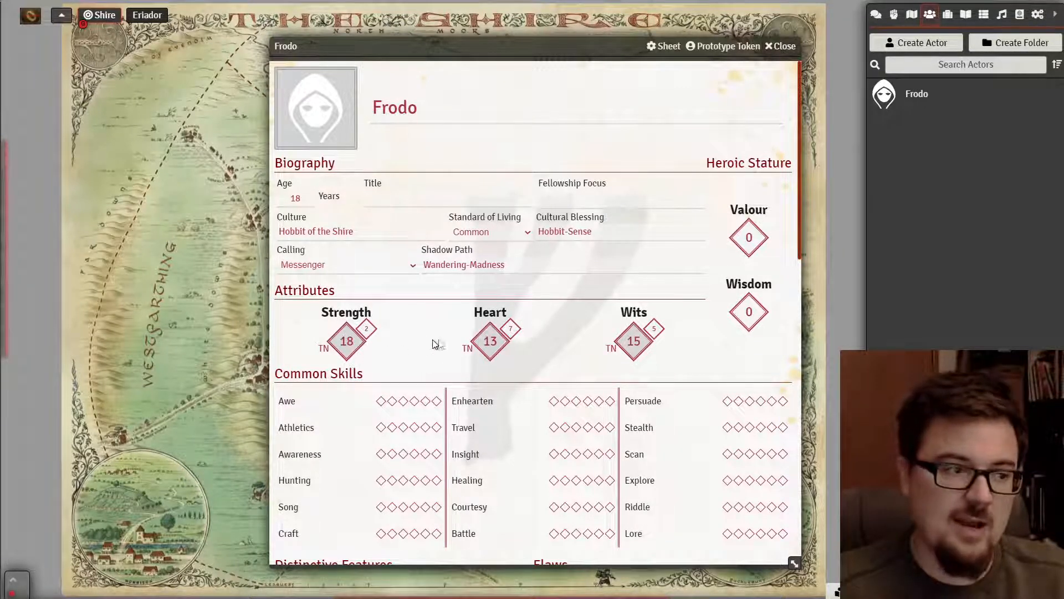
- Look up the Hobbit skill ranks in the rulebook PDF
scroll(517, 362, "down", 1)
scroll(517, 361, "down", 2)
left_click(22, 221)
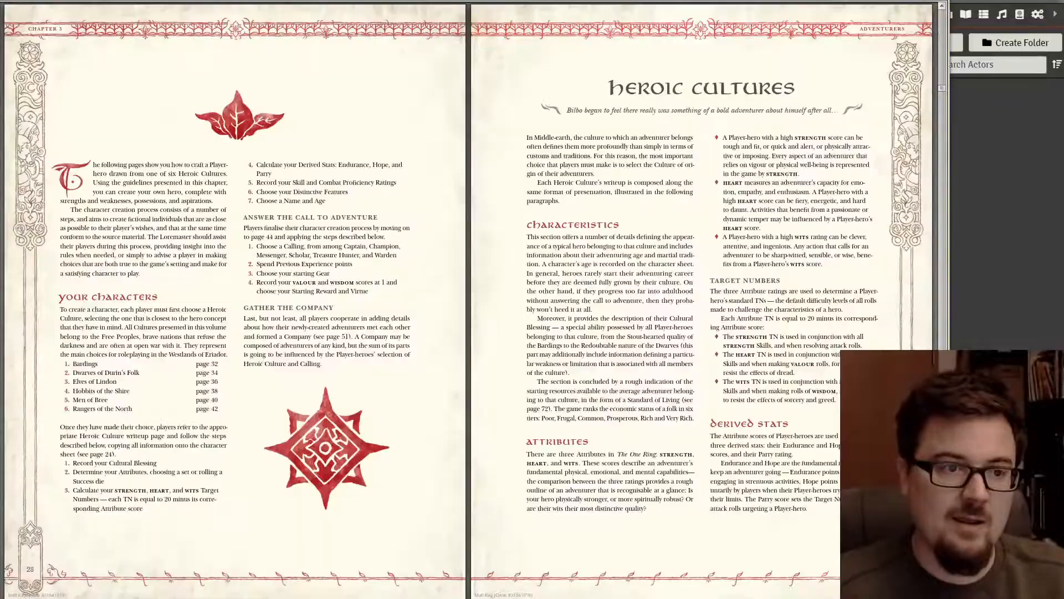
scroll(496, 305, "down", 3)
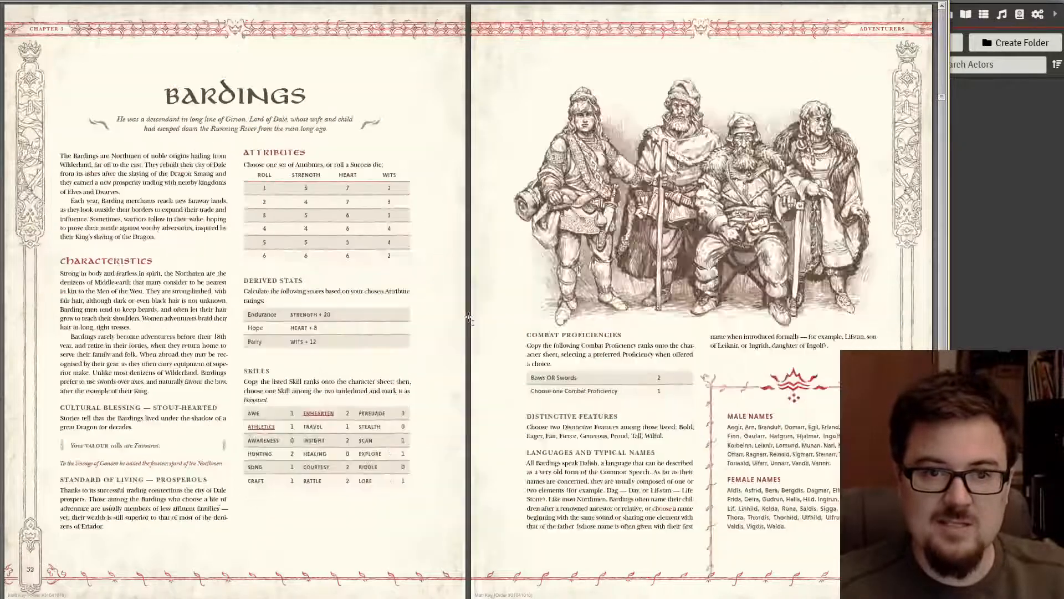
scroll(468, 320, "down", 2)
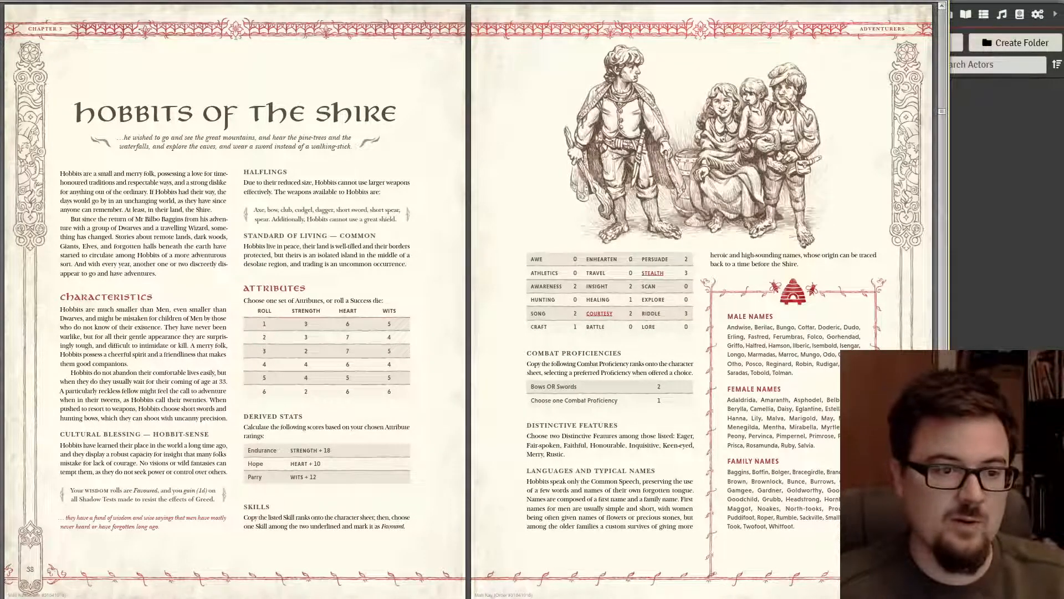
key("alt+Tab")
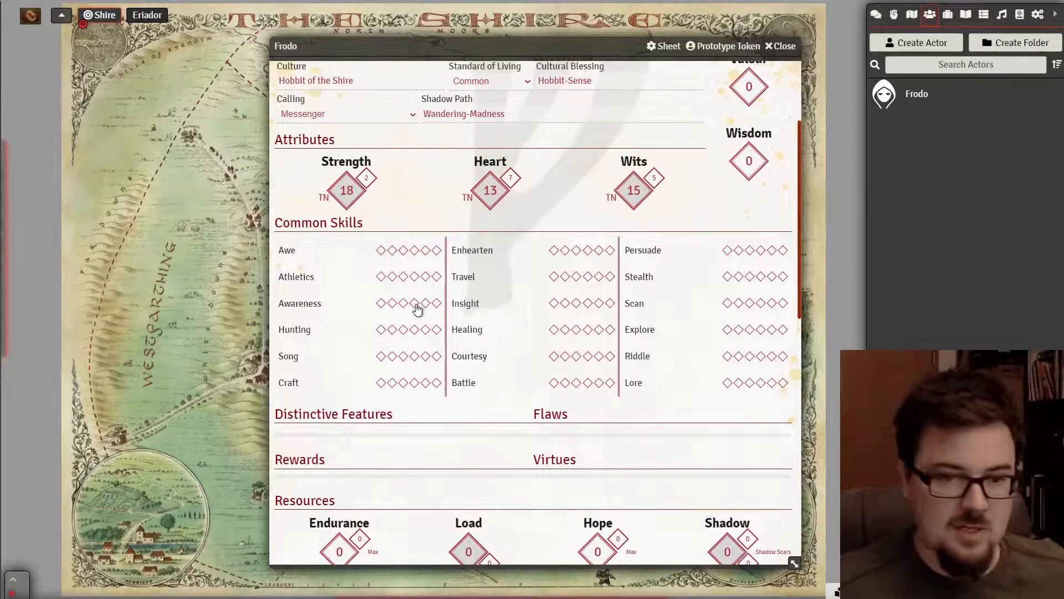
- Give Frodo Awareness 2, Song 2 and Craft 1 on his character sheet
left_click(392, 303)
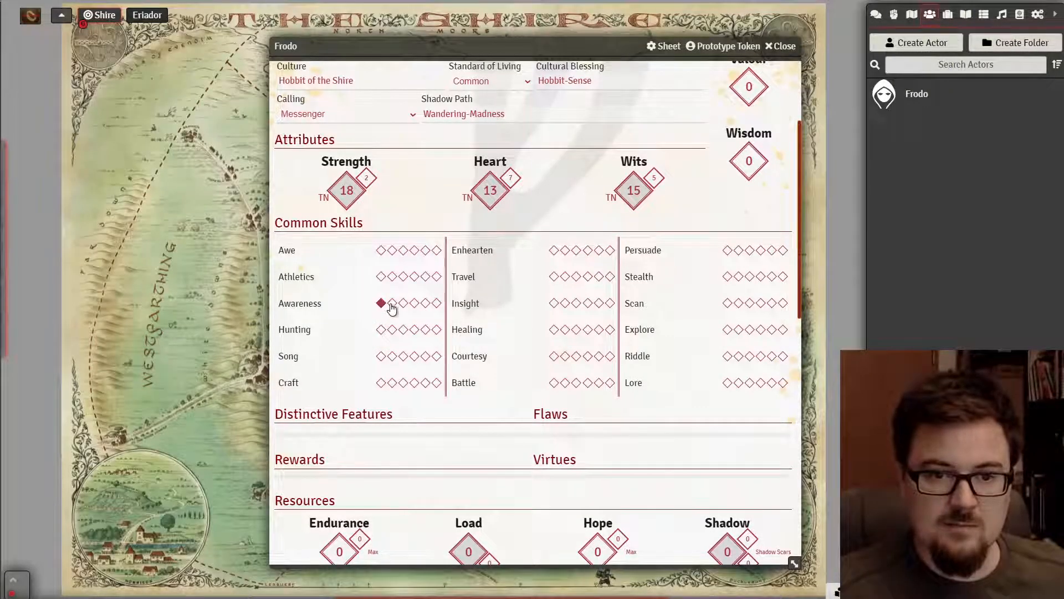
left_click(381, 356)
left_click(392, 356)
left_click(381, 383)
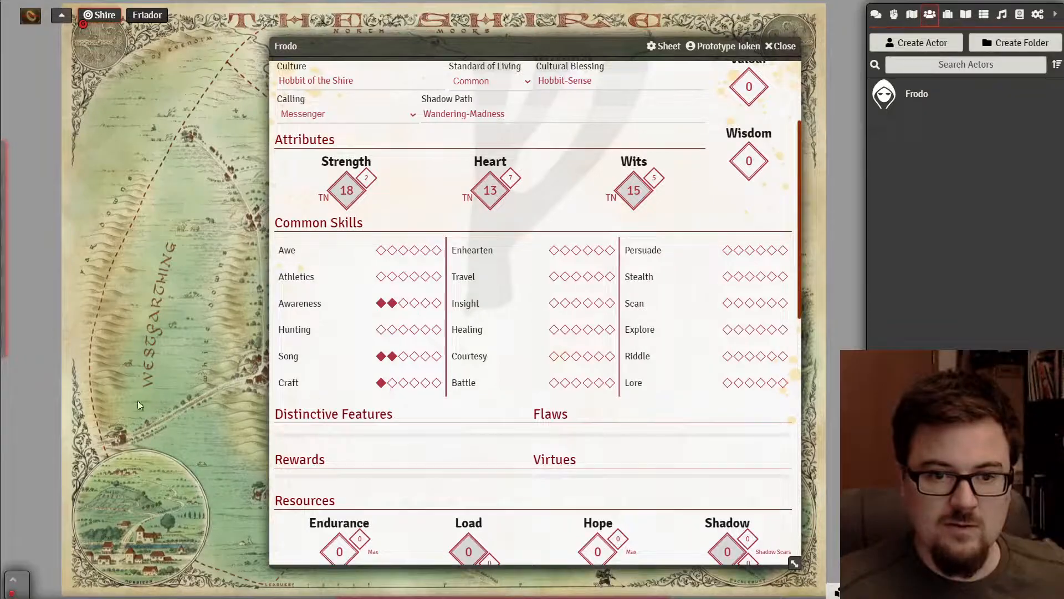
- Recheck the Hobbits of the Shire skills, then show the empty Items directory
key("alt+Tab")
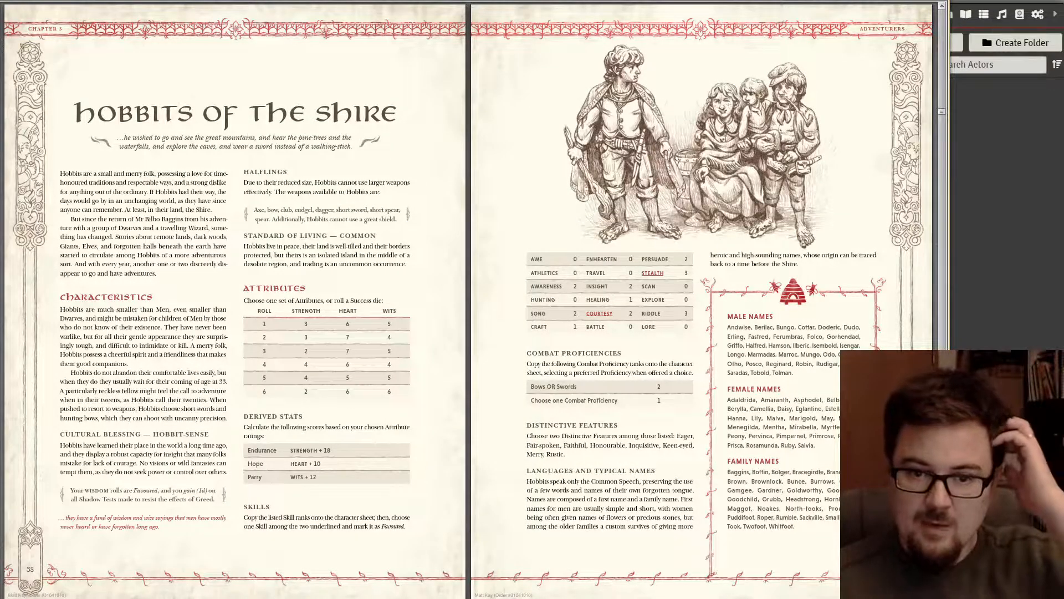
key("alt+Tab")
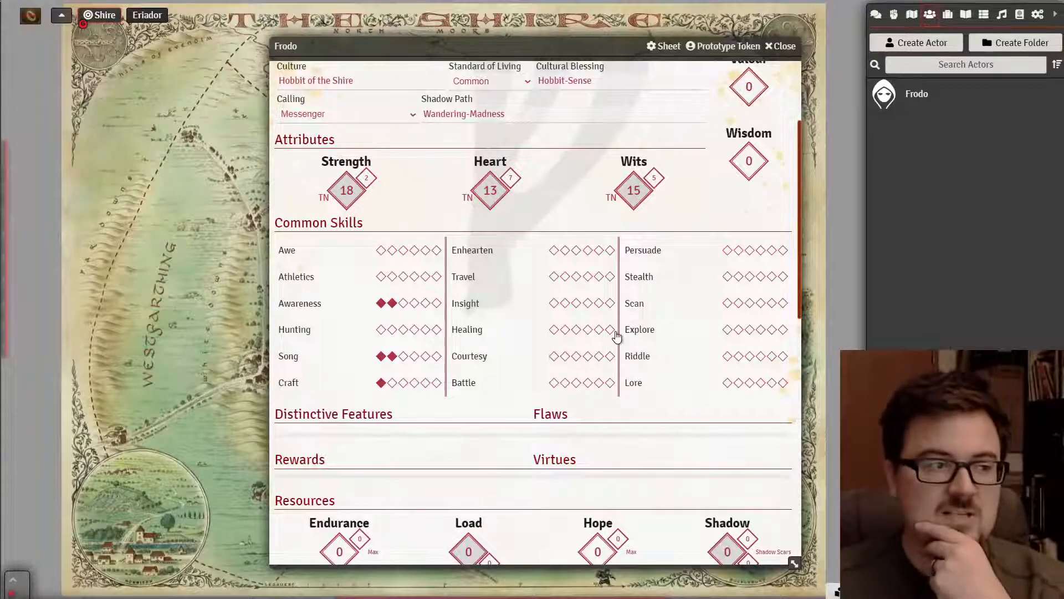
scroll(635, 320, "down", 3)
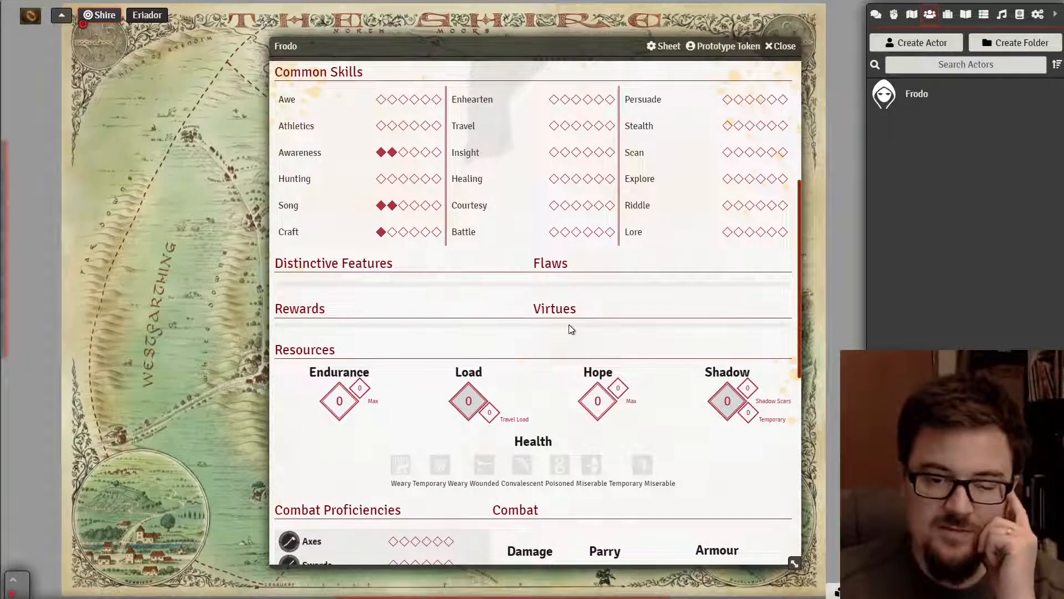
scroll(569, 327, "down", 2)
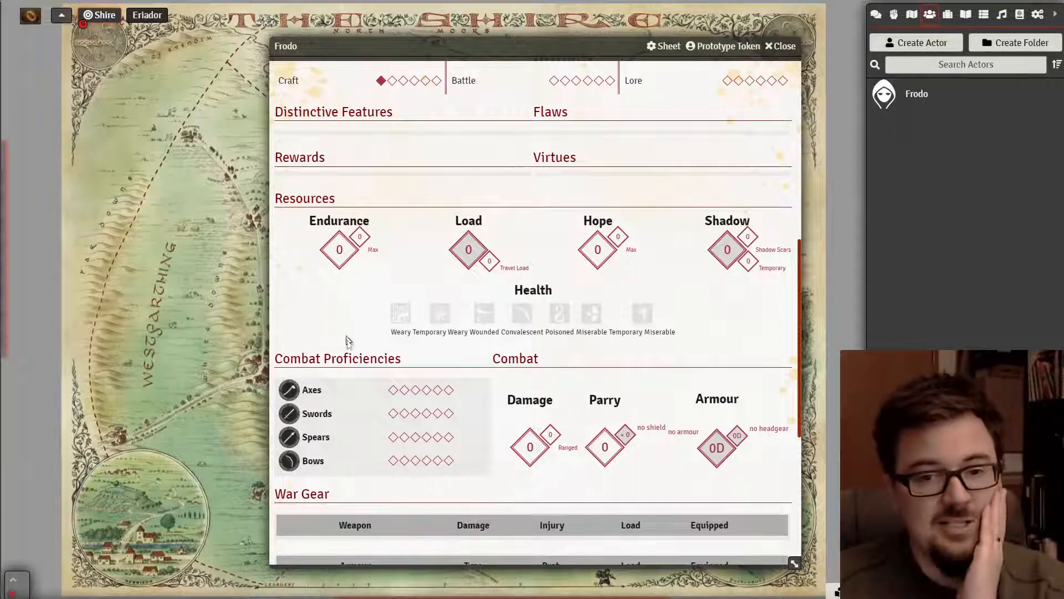
scroll(363, 381, "down", 1)
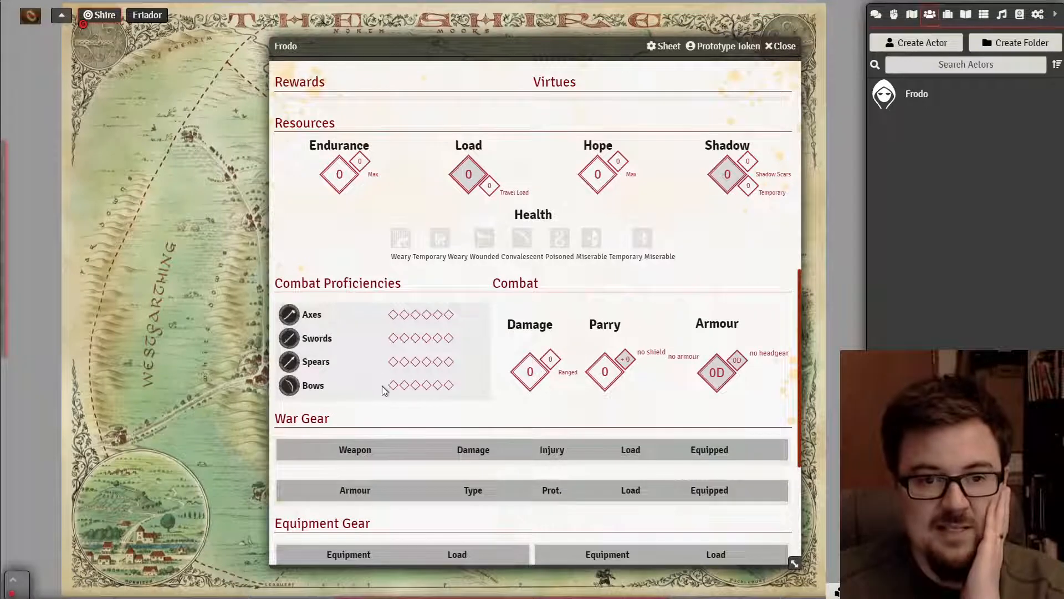
scroll(385, 381, "down", 2)
scroll(384, 380, "up", 5)
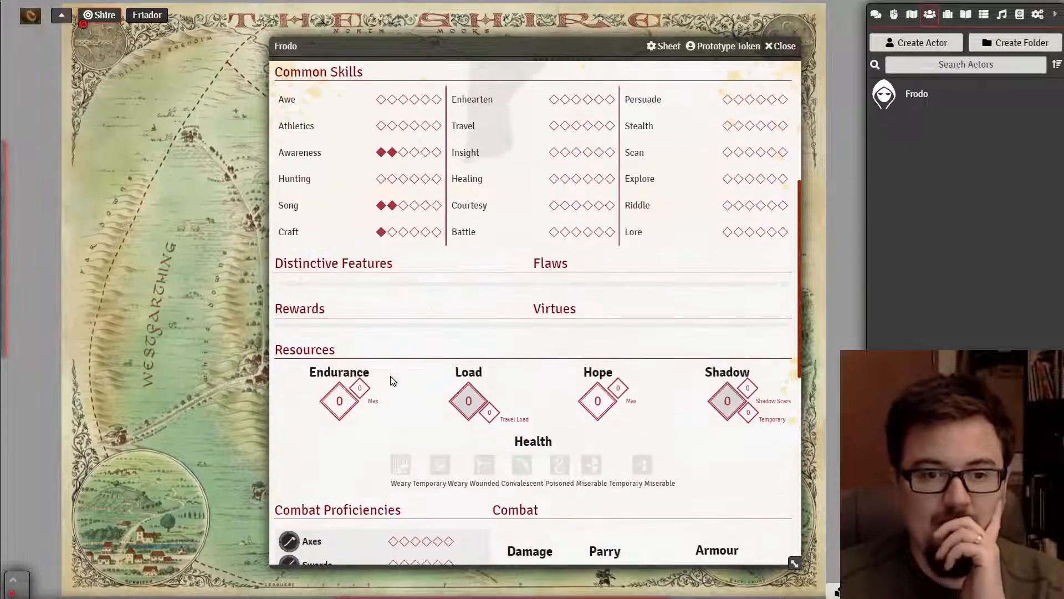
scroll(390, 383, "up", 2)
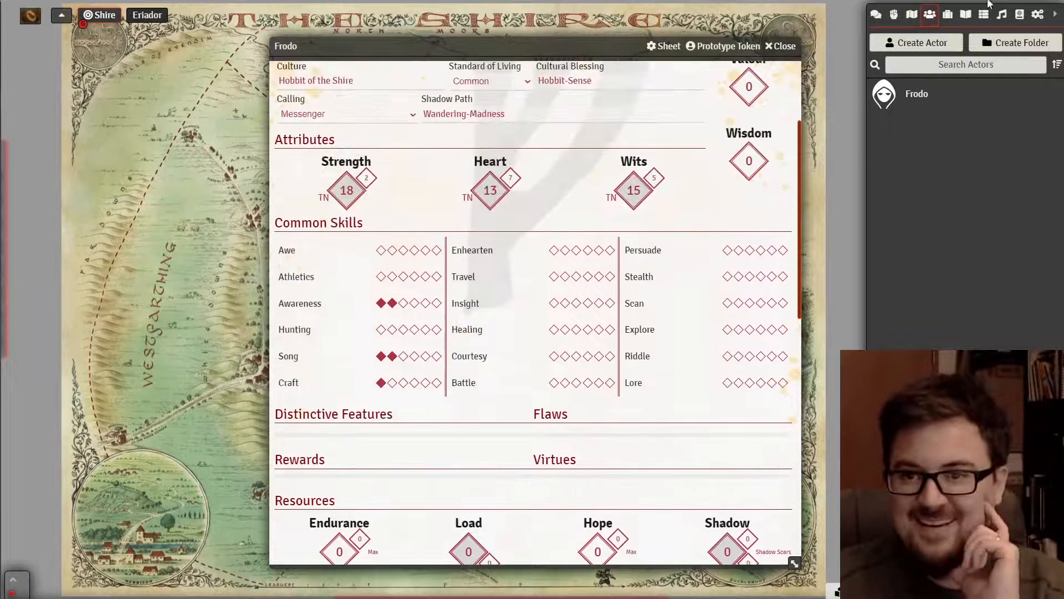
left_click(948, 15)
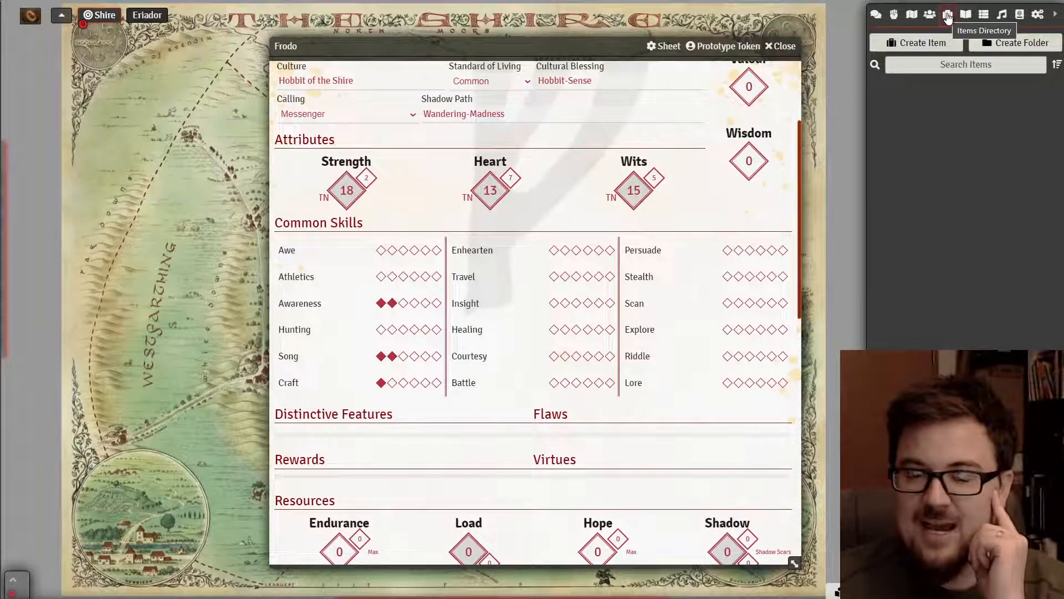
- Create a trait-type item named 'Trait' and open its Trait Group list
left_click(920, 42)
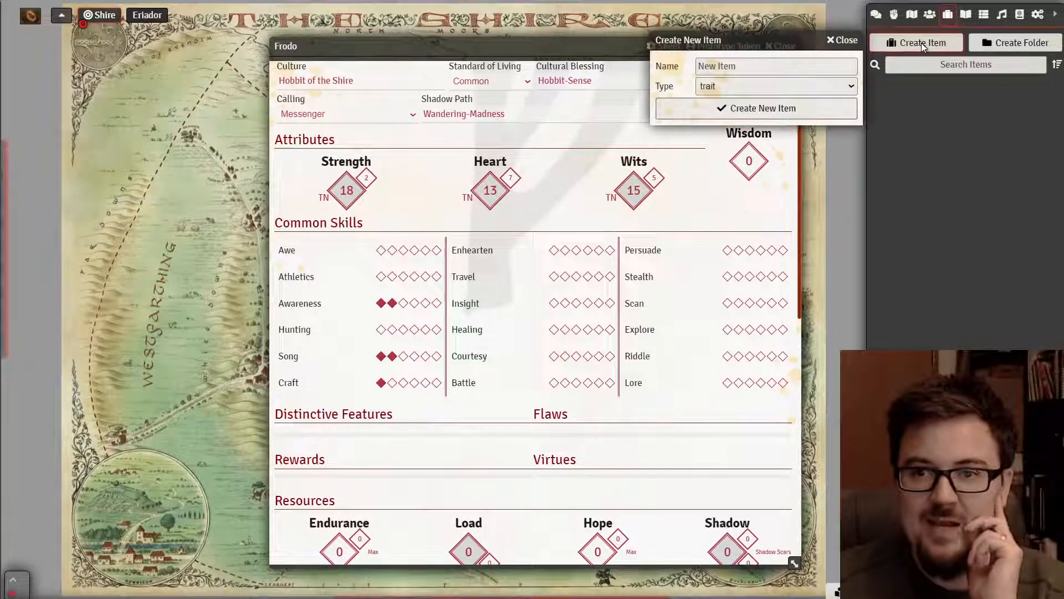
left_click(800, 88)
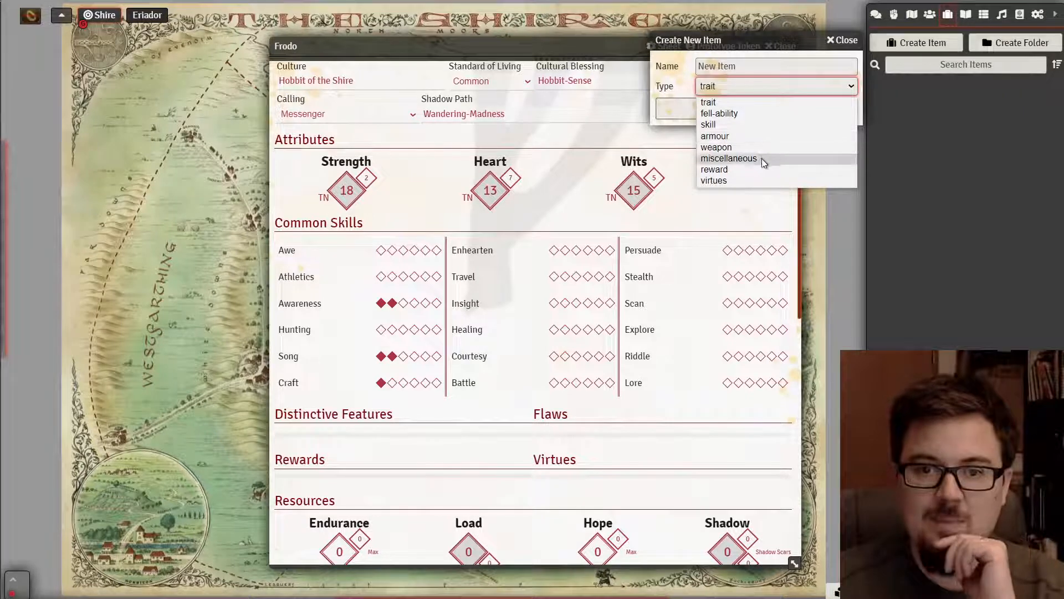
left_click(776, 101)
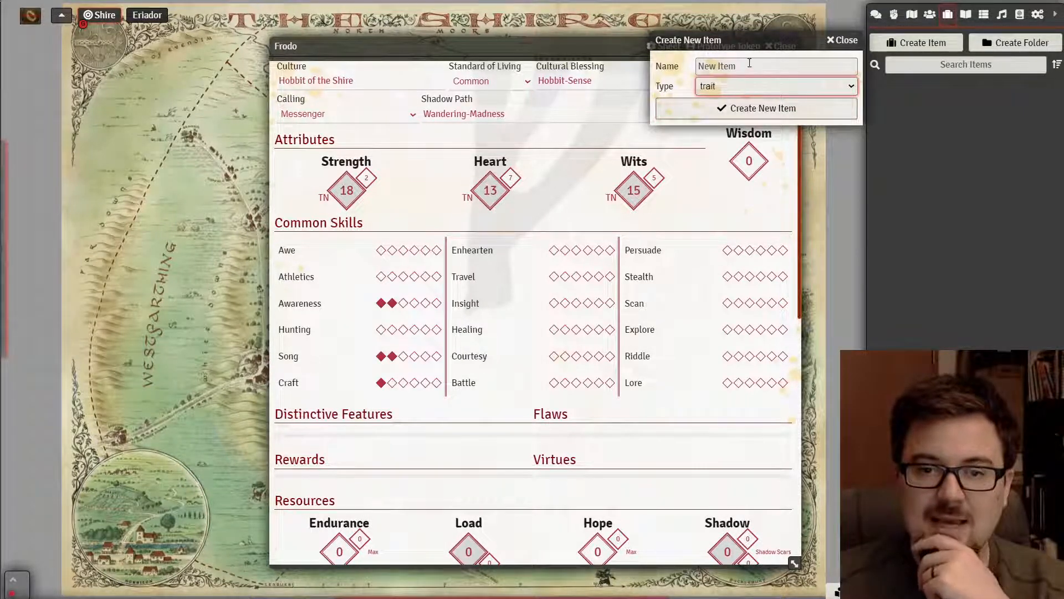
left_click(747, 108)
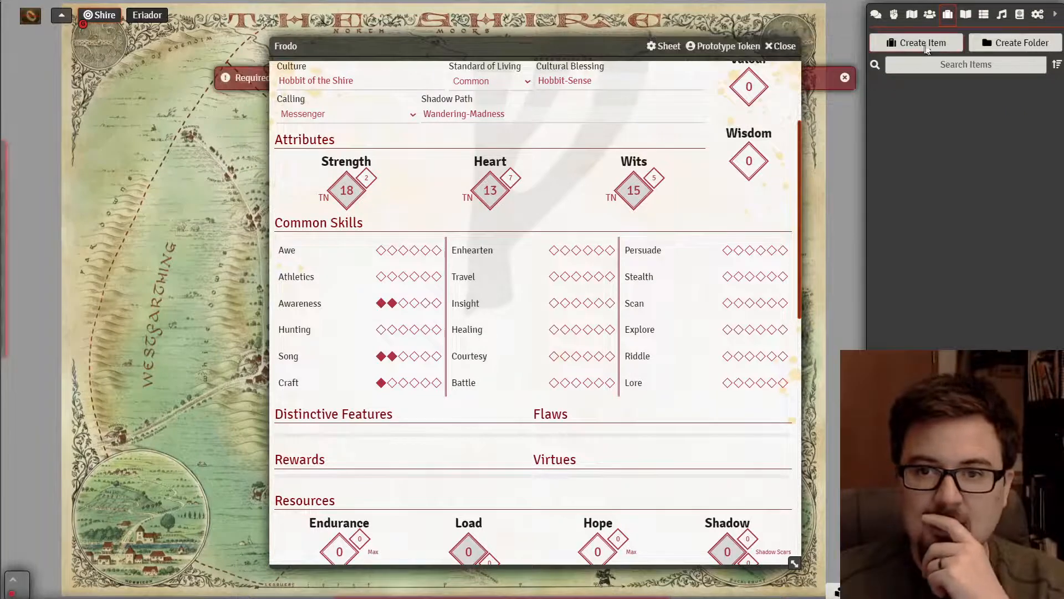
left_click(926, 49)
left_click(768, 68)
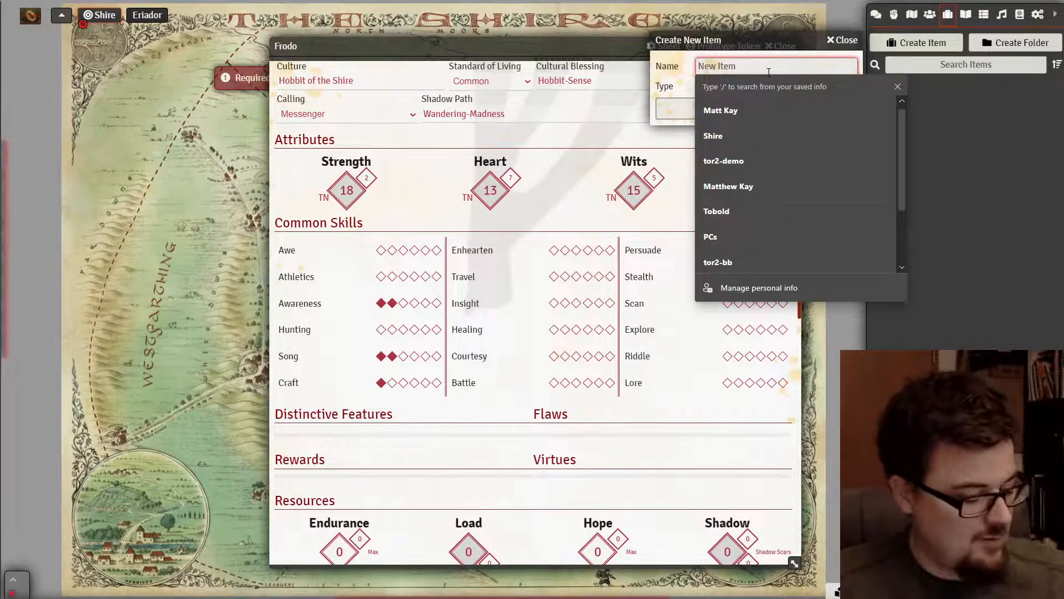
type("Trait")
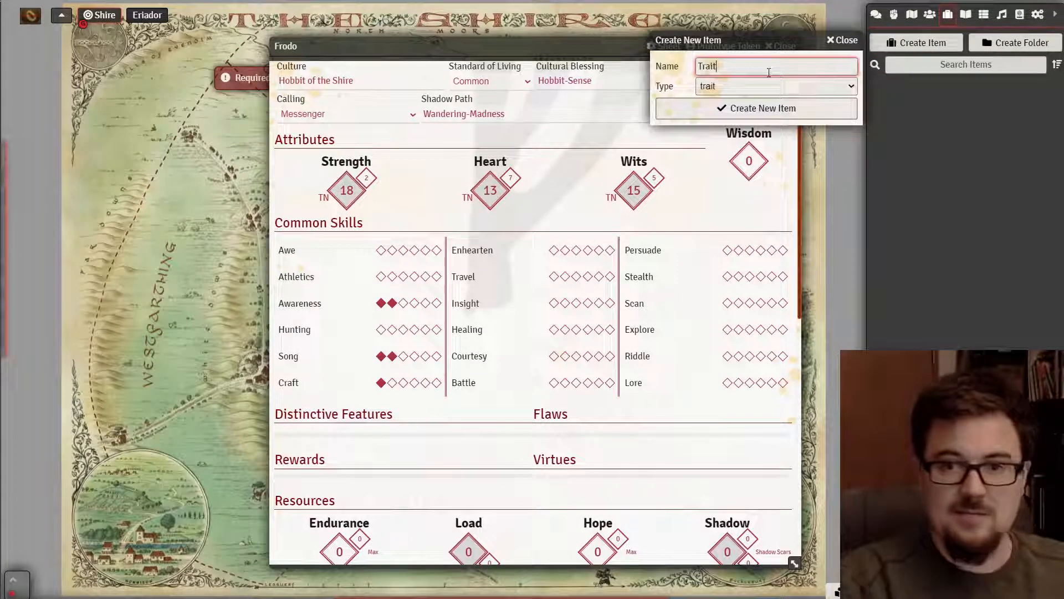
left_click(744, 108)
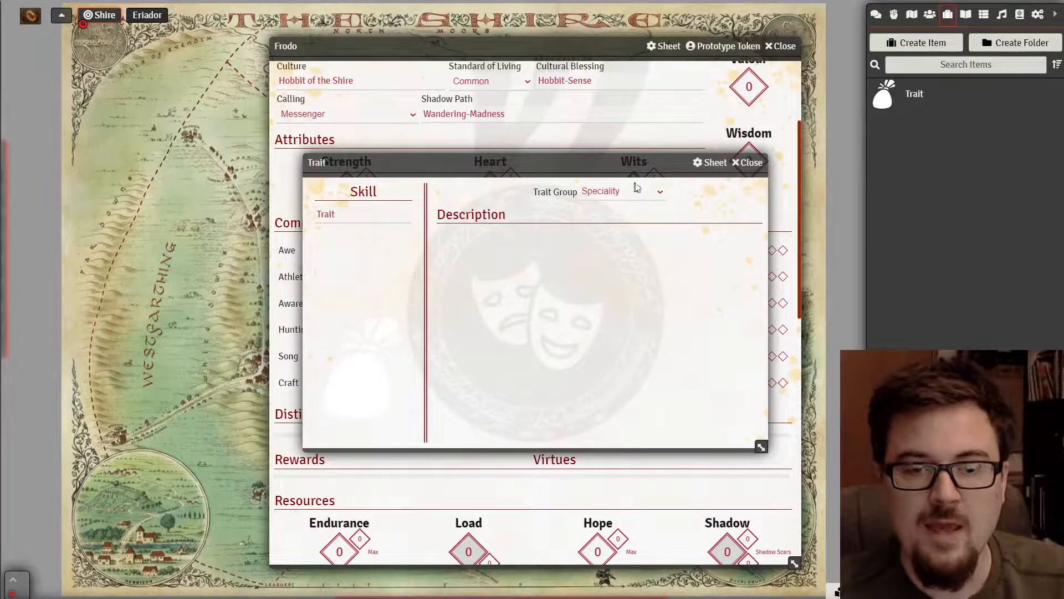
left_click(639, 193)
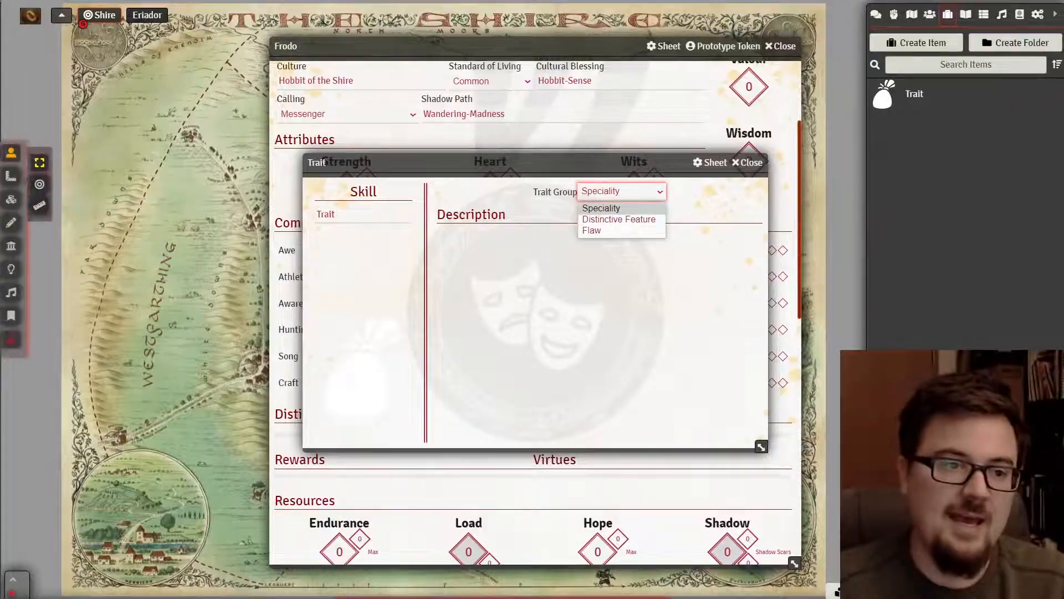
key("alt+Tab")
- Scroll the rulebook to Chapter 4's Distinctive Features pages
scroll(510, 250, "down", 1)
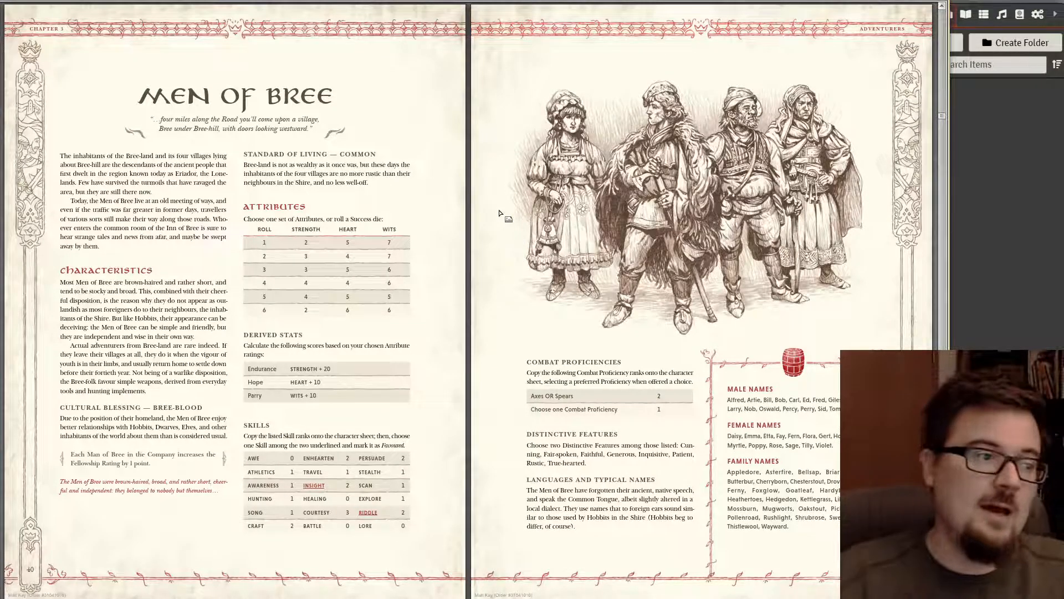
scroll(527, 294, "down", 1)
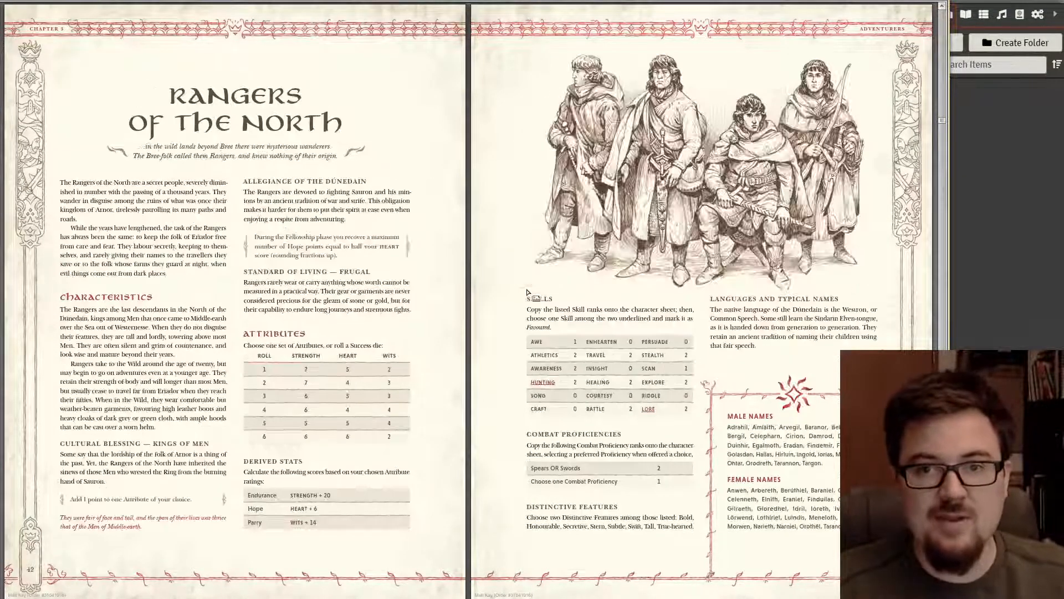
scroll(527, 293, "down", 2)
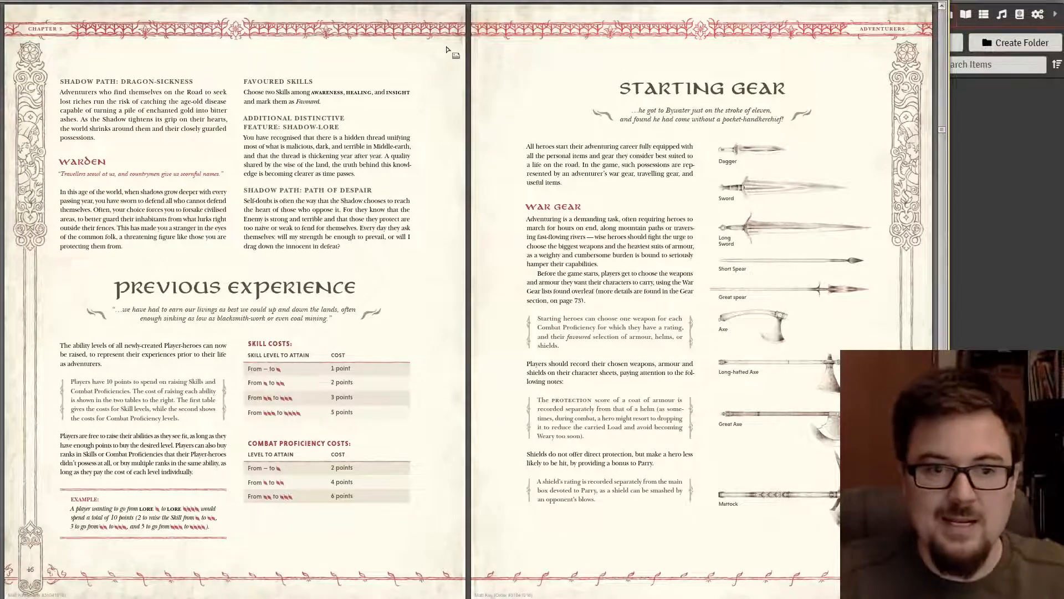
scroll(475, 272, "down", 1)
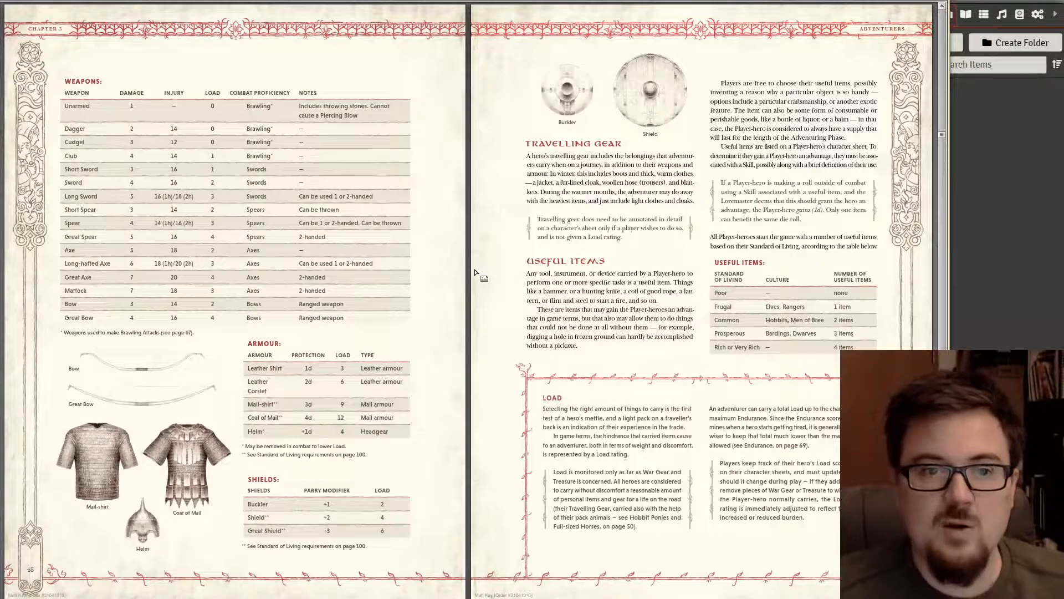
scroll(475, 272, "down", 1)
scroll(475, 269, "down", 1)
scroll(479, 264, "down", 1)
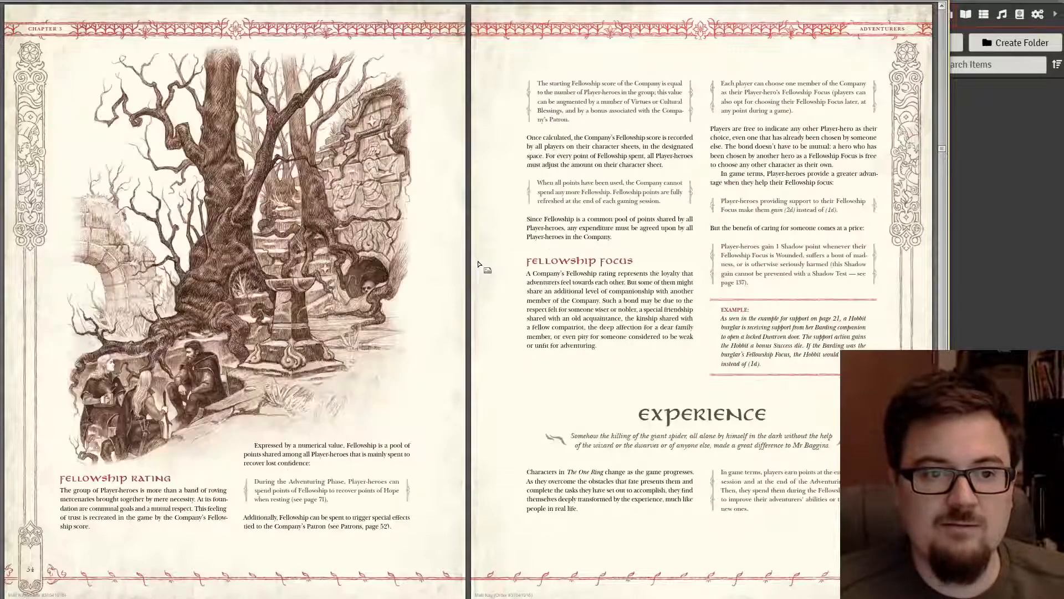
scroll(479, 266, "down", 1)
scroll(481, 275, "up", 9)
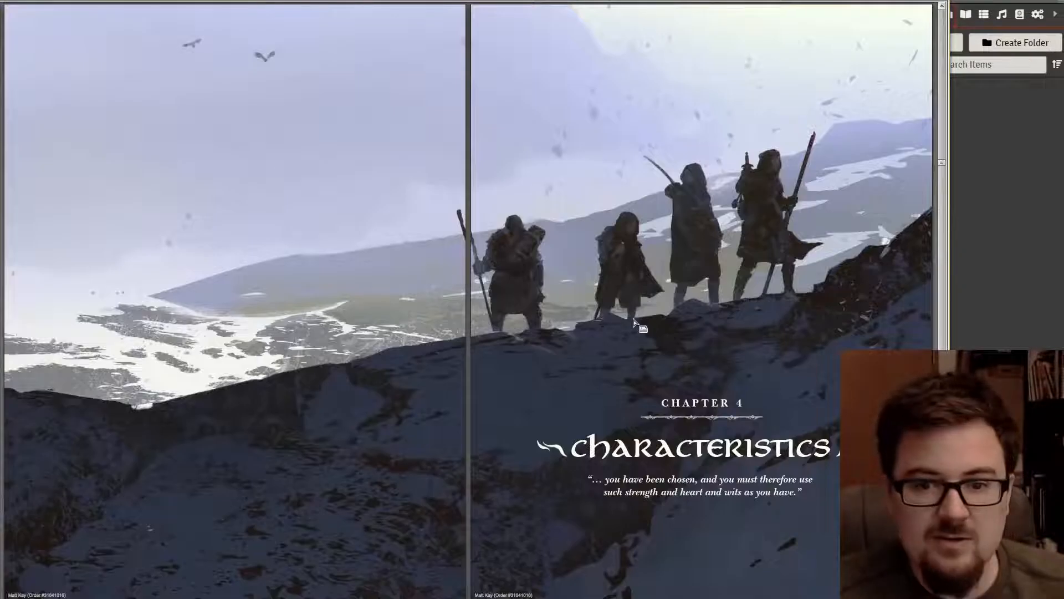
scroll(641, 326, "down", 2)
scroll(603, 360, "down", 1)
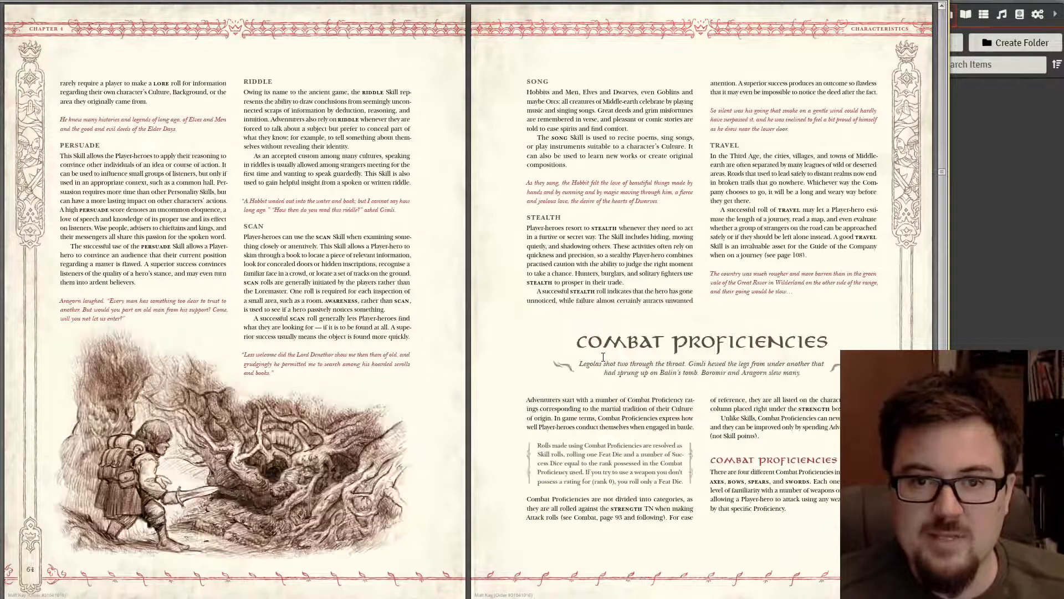
scroll(604, 356, "down", 1)
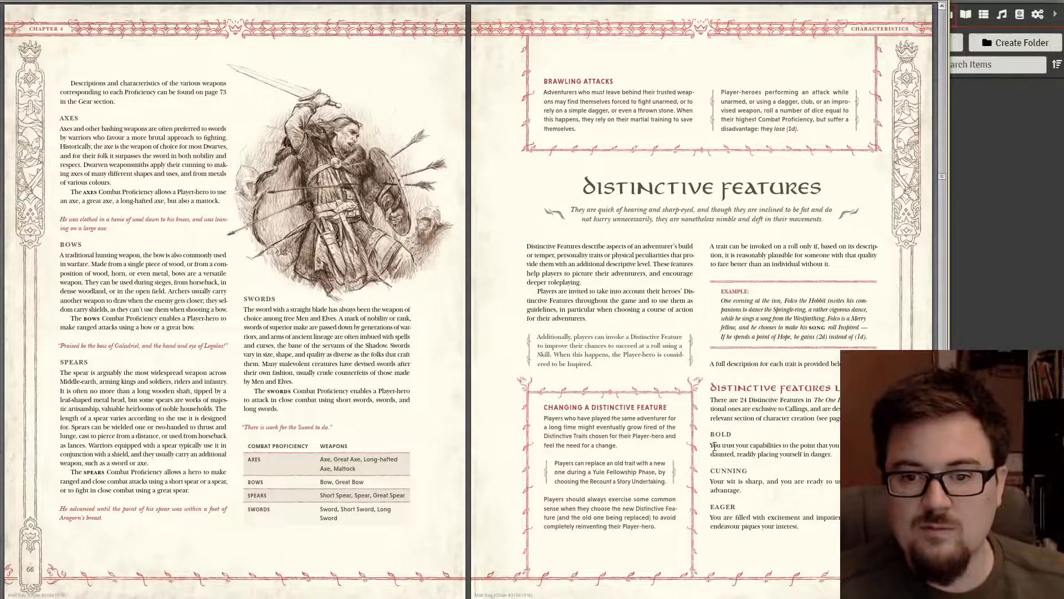
- Select the complete BOLD description sentence in the rulebook
left_click_drag(712, 444, 825, 457)
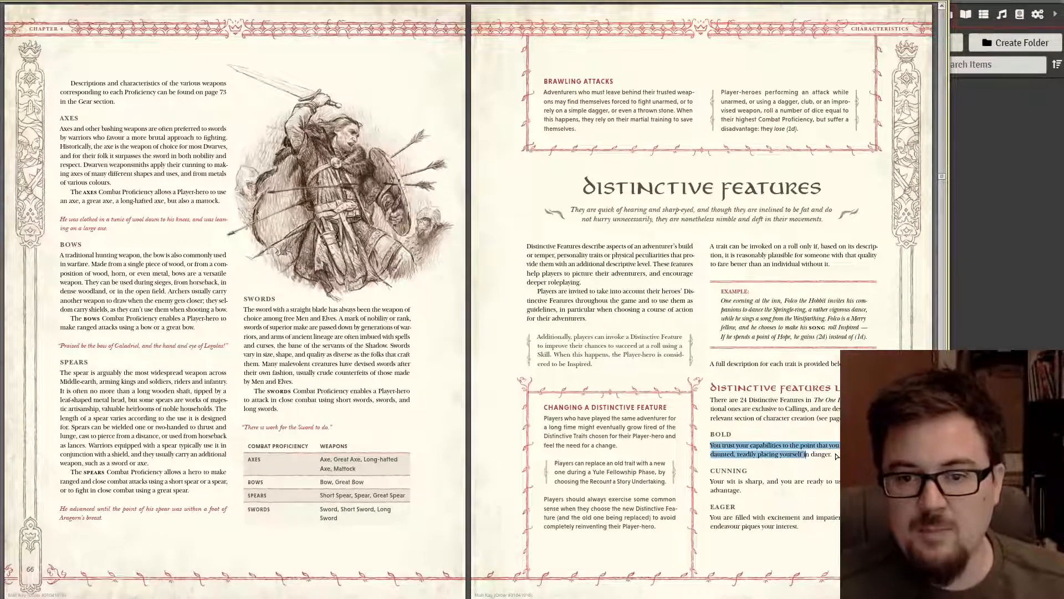
left_click(837, 456)
left_click_drag(711, 445, 824, 458)
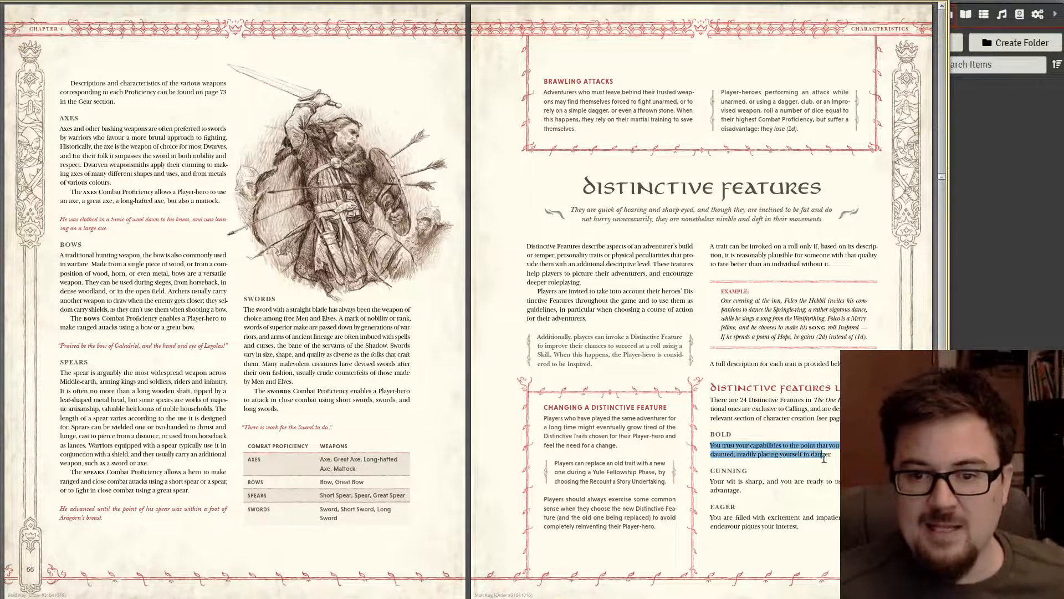
- Set the trait group to Distinctive Features and paste the BOLD description as one paragraph
key("alt+Tab")
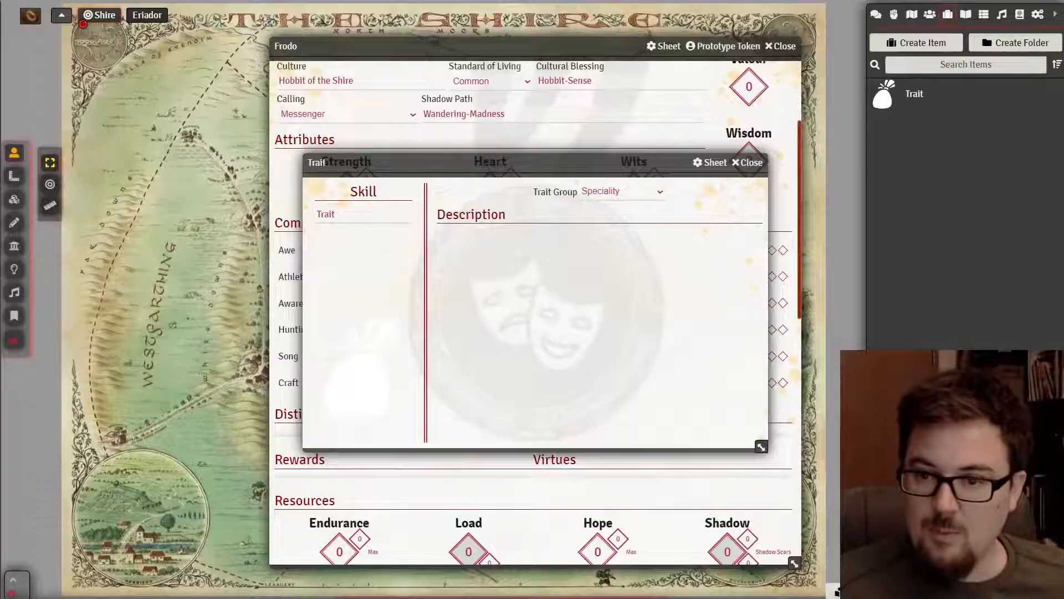
left_click(635, 193)
left_click(626, 217)
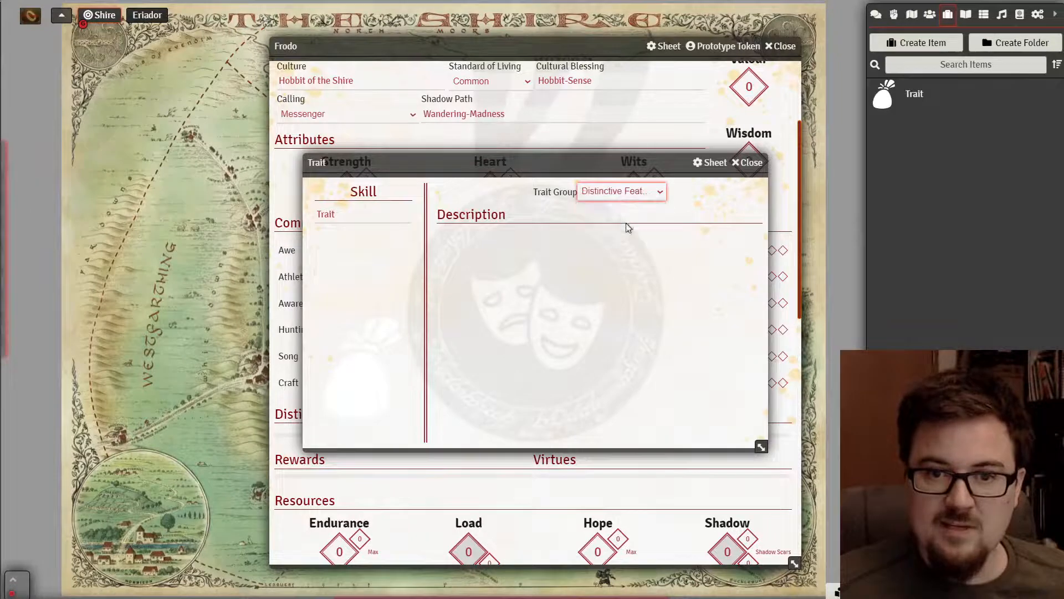
left_click(524, 235)
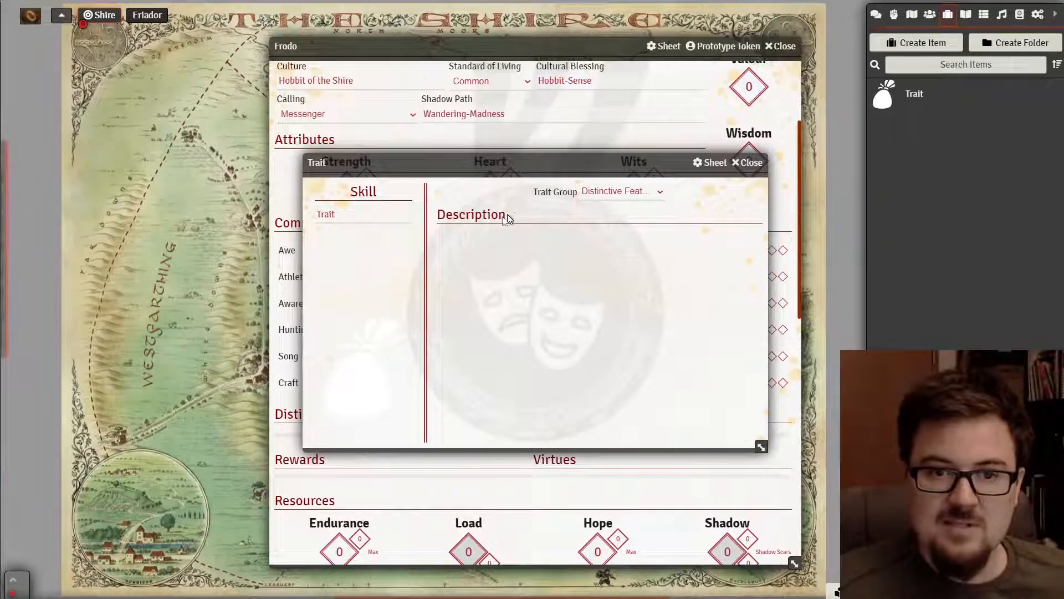
left_click(750, 240)
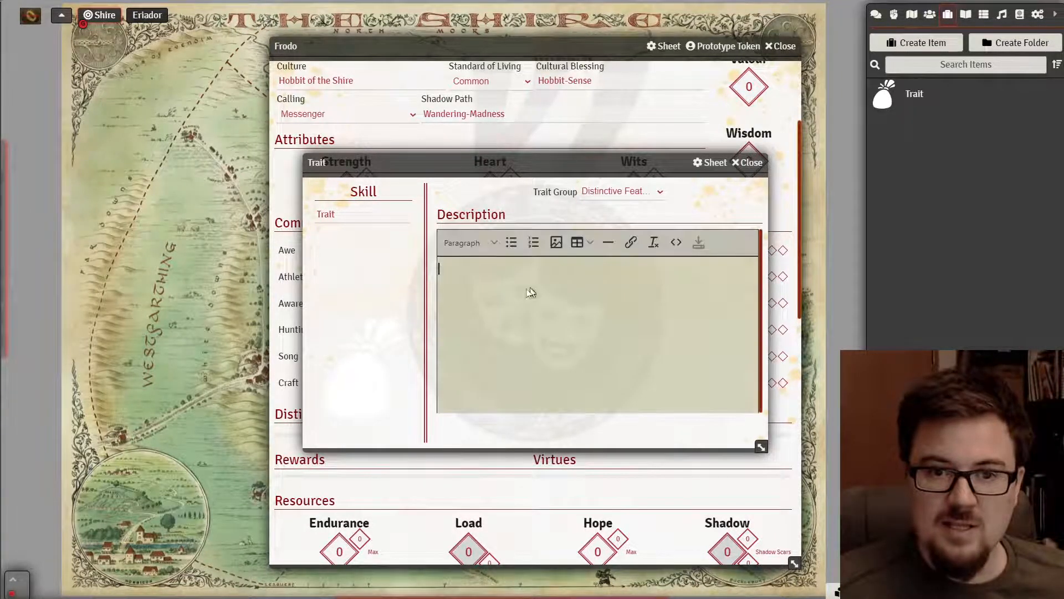
type("You trust your capabilities to the point that you are not easily daunted, readily placing yourself in danger.")
left_click(685, 270)
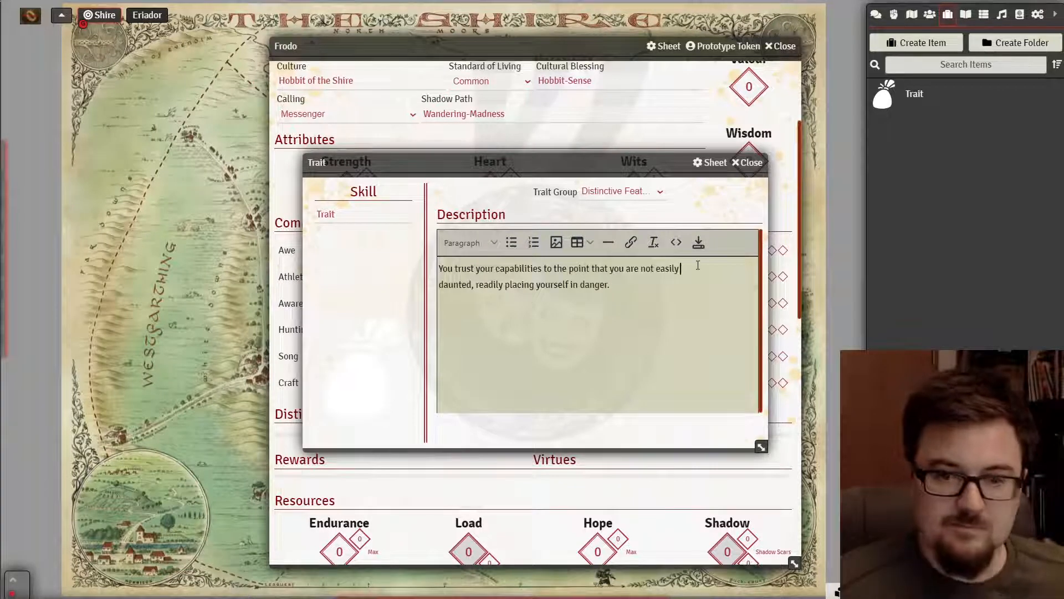
key("Delete")
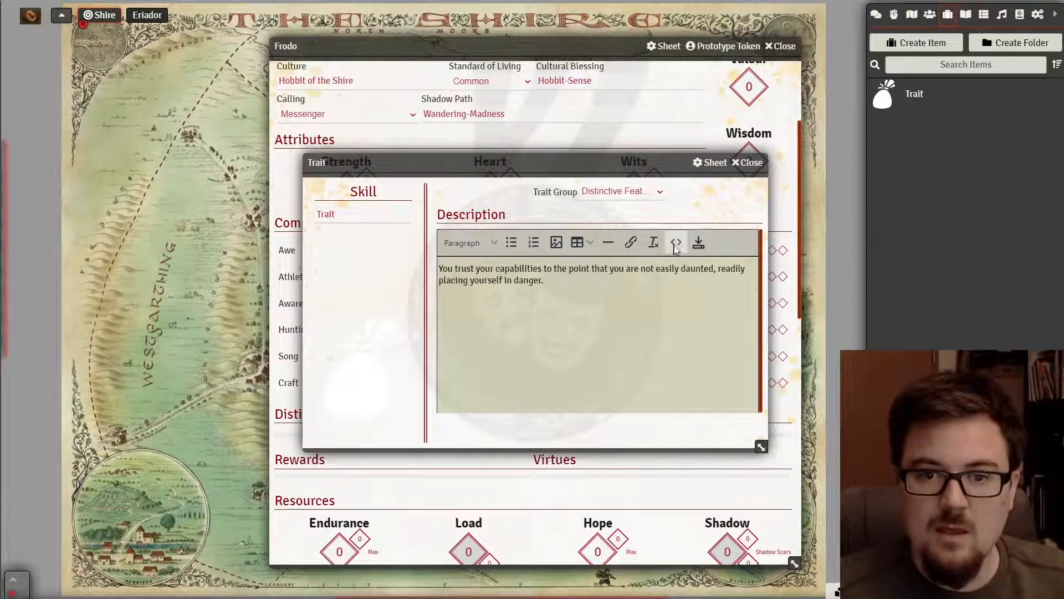
left_click(698, 242)
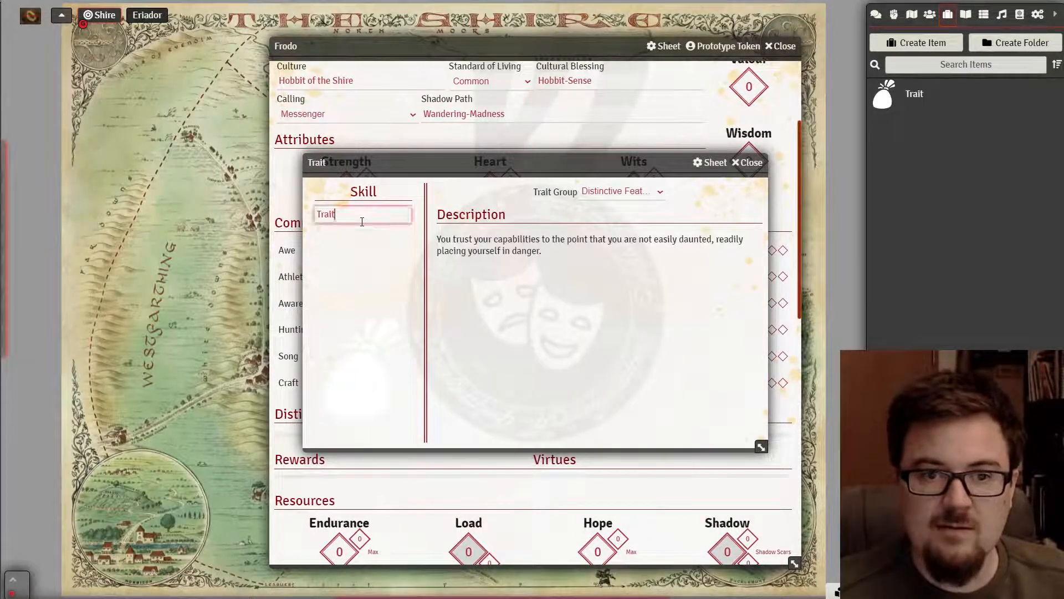
- Rename the item to 'Bold' and close its sheet
left_click_drag(362, 219, 284, 217)
type("Bold")
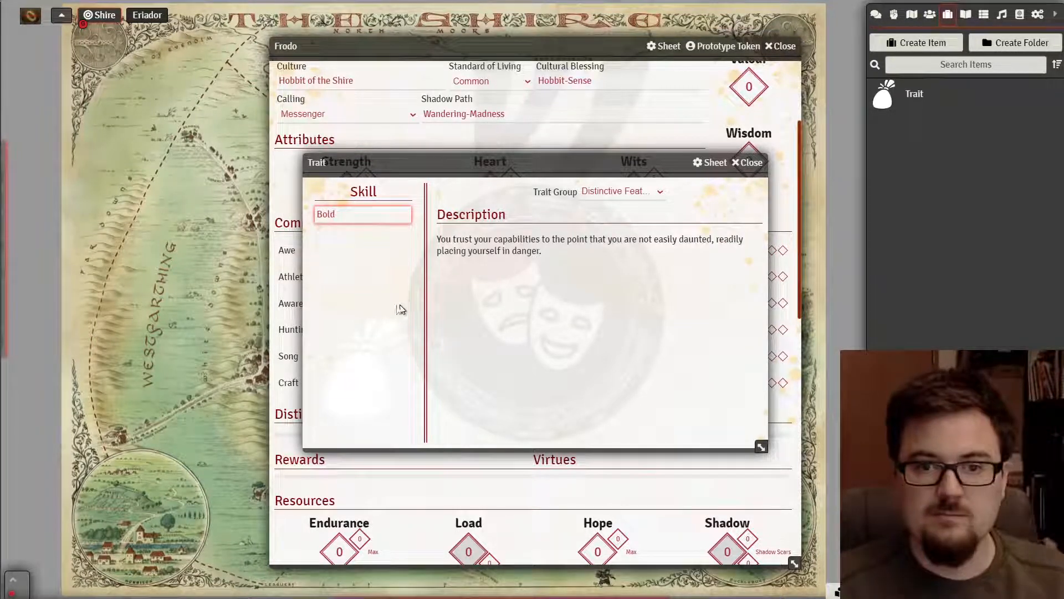
key("Return")
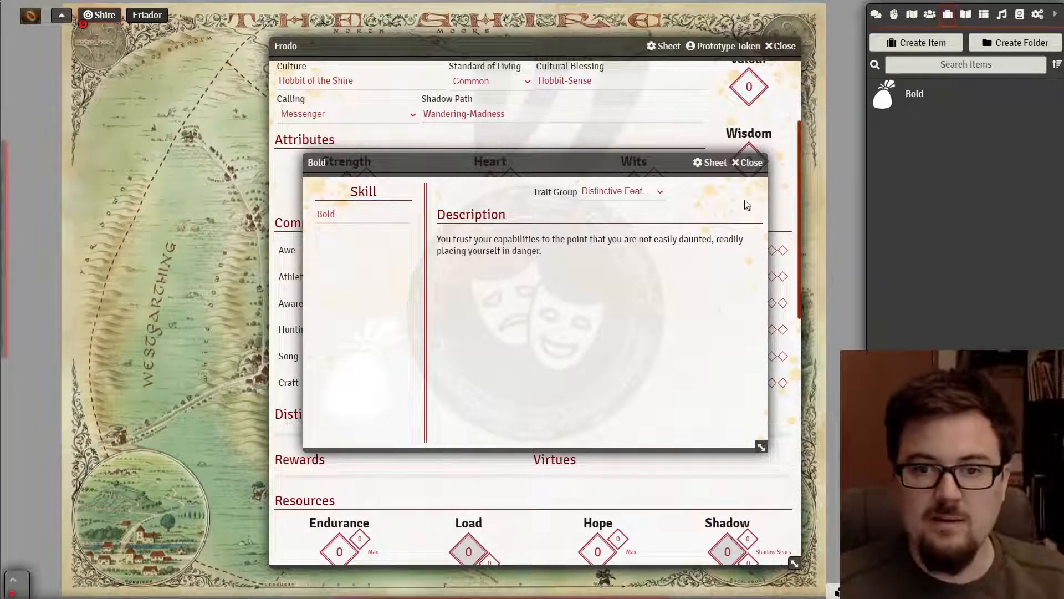
left_click(750, 163)
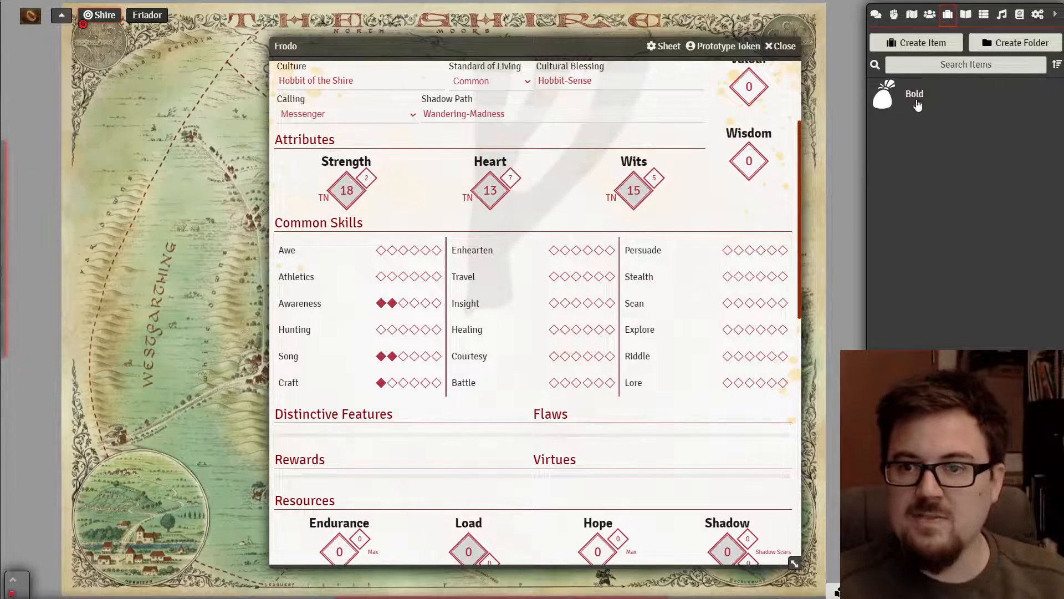
- Drag Bold into Frodo's Distinctive Features and expand its description
left_click_drag(918, 103, 311, 427)
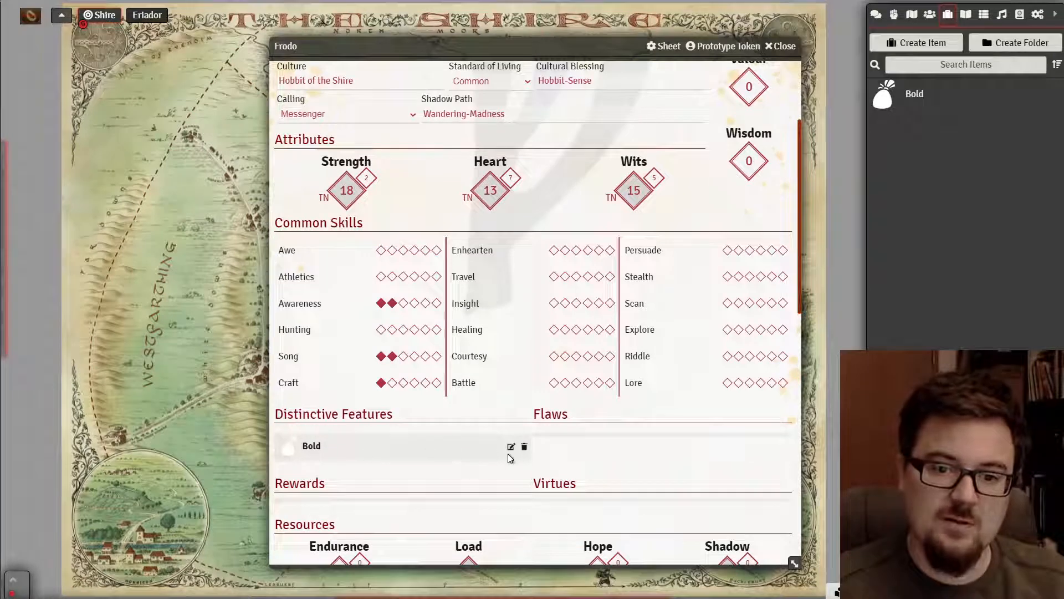
left_click(311, 446)
scroll(343, 370, "down", 3)
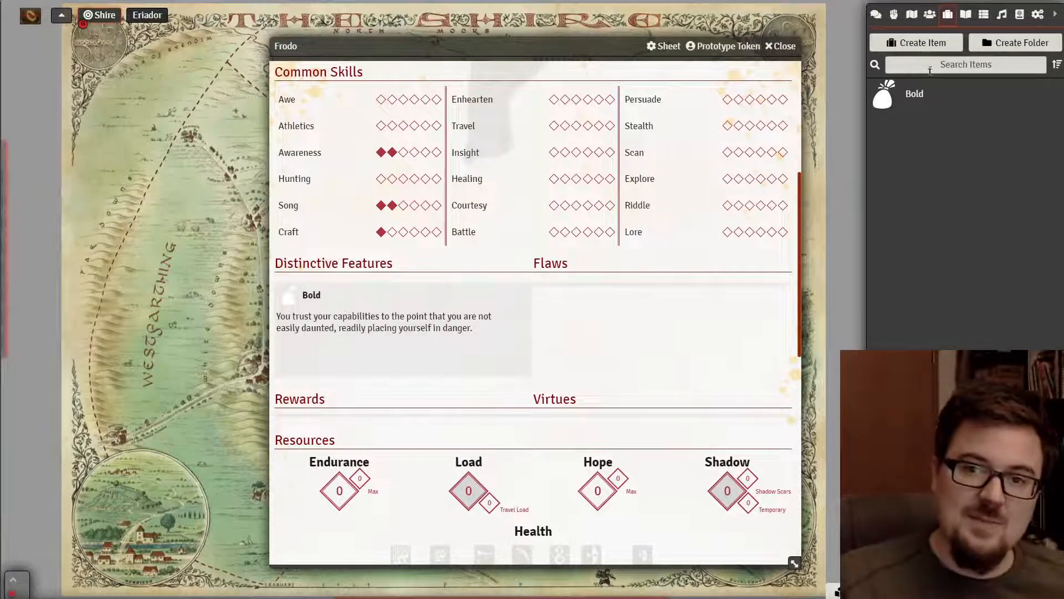
- Create a new items folder named 'Distinctive Features'
left_click(1016, 42)
left_click(794, 64)
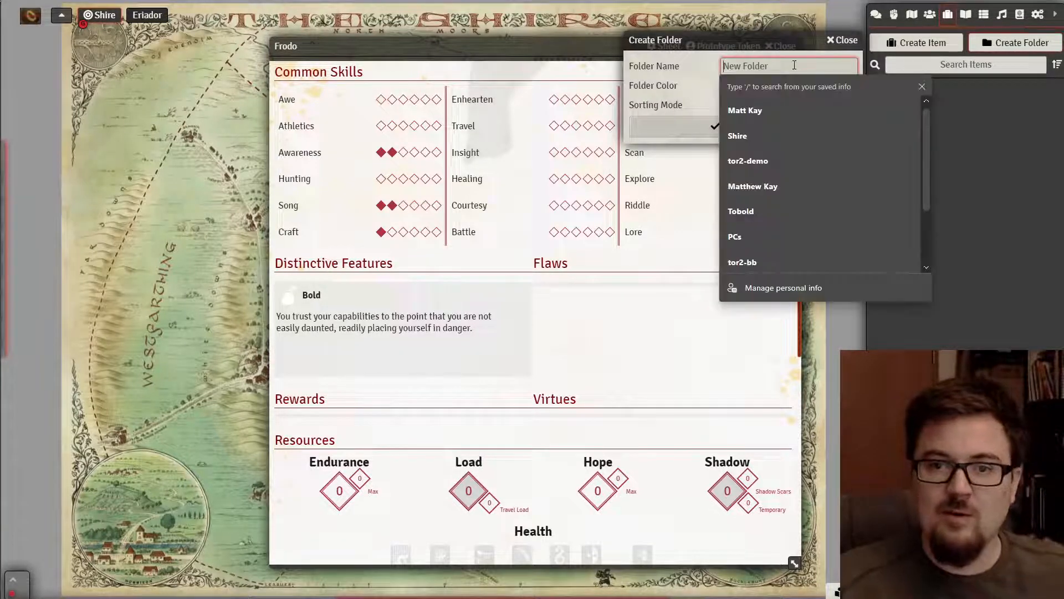
type("Disti")
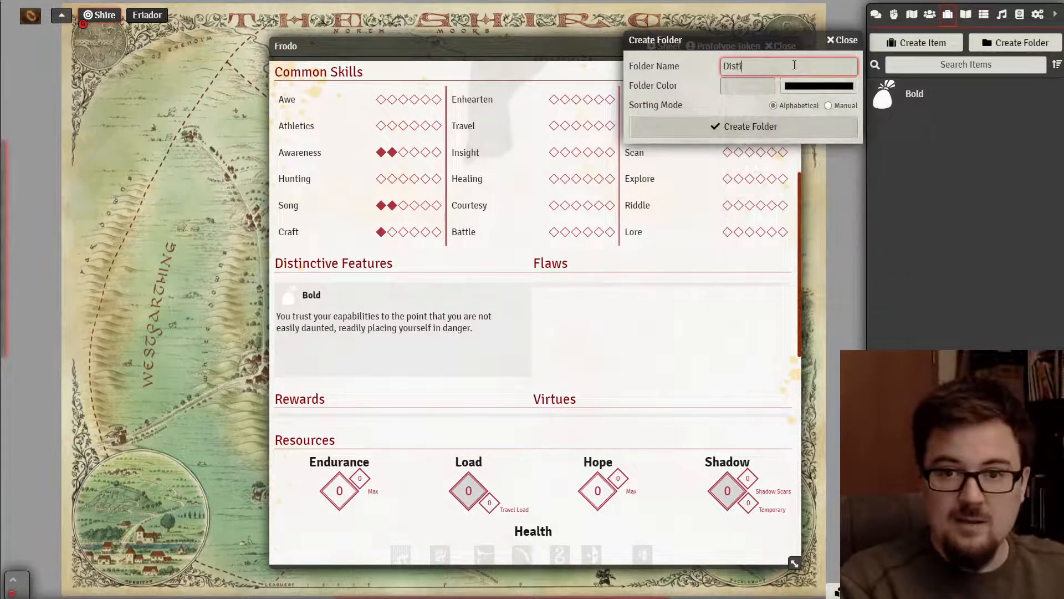
type("nctive ")
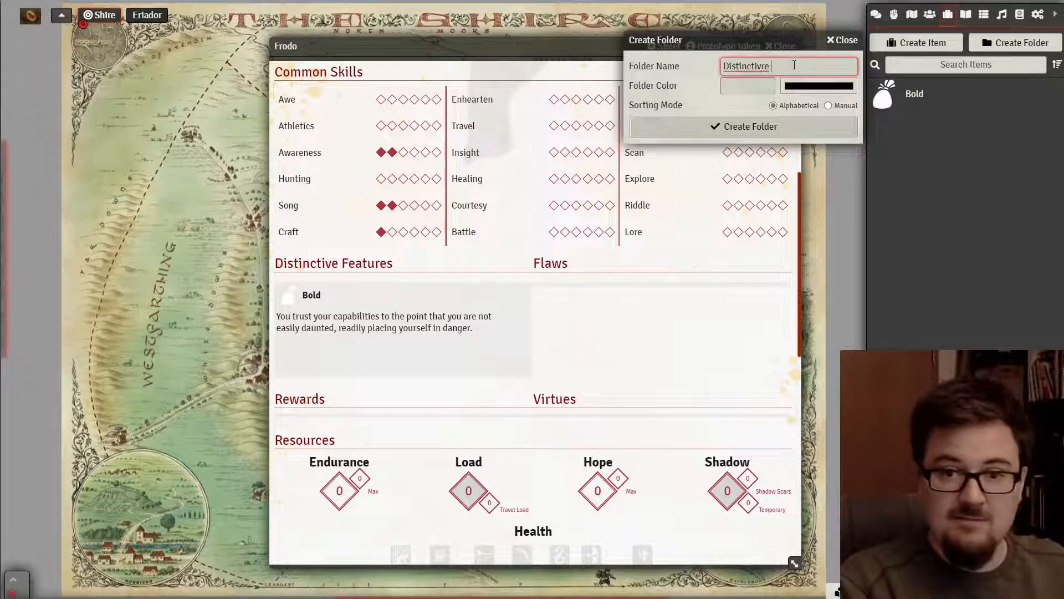
type("D")
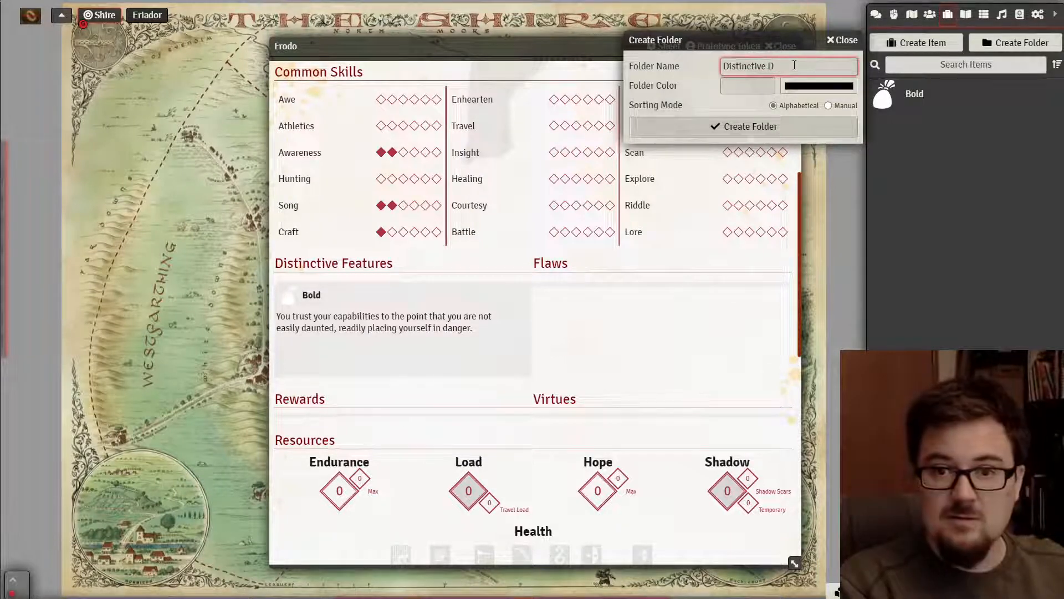
key("BackSpace")
type("Features")
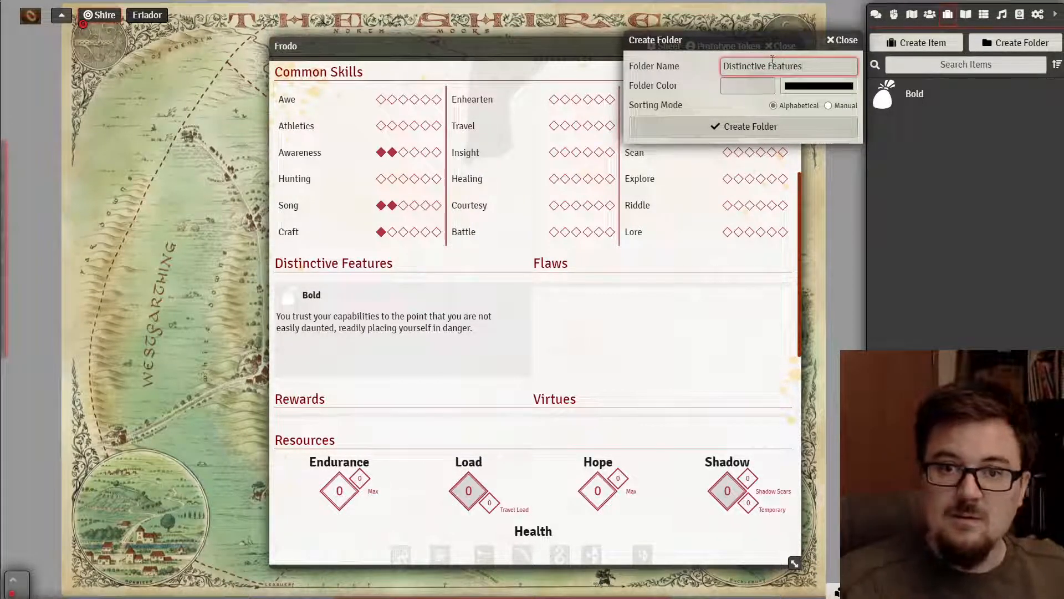
left_click(757, 128)
- Move the Bold item into the Distinctive Features folder
left_click_drag(909, 123, 902, 94)
left_click(919, 92)
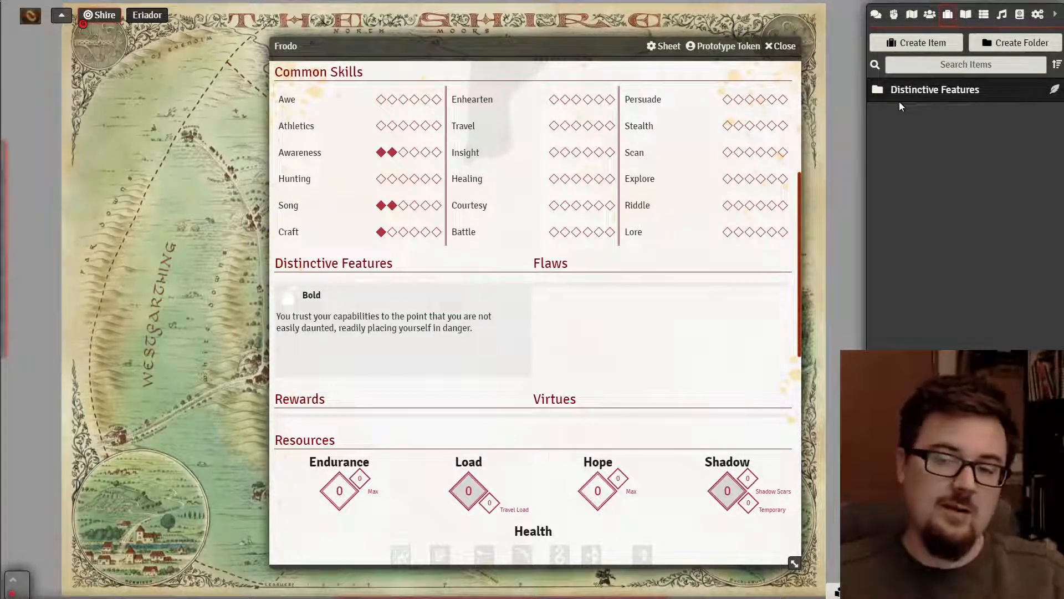
left_click(903, 94)
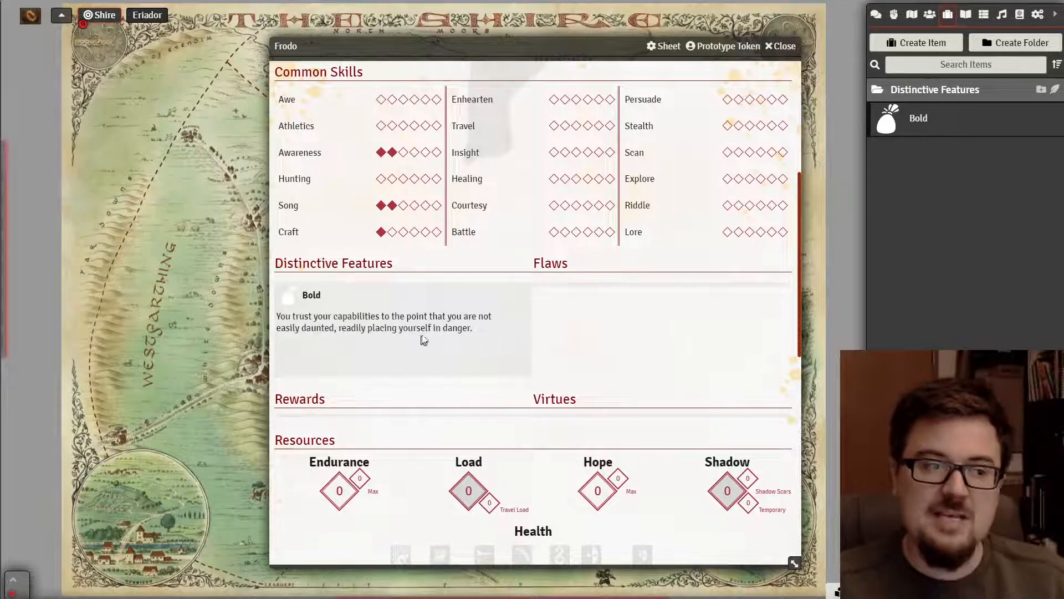
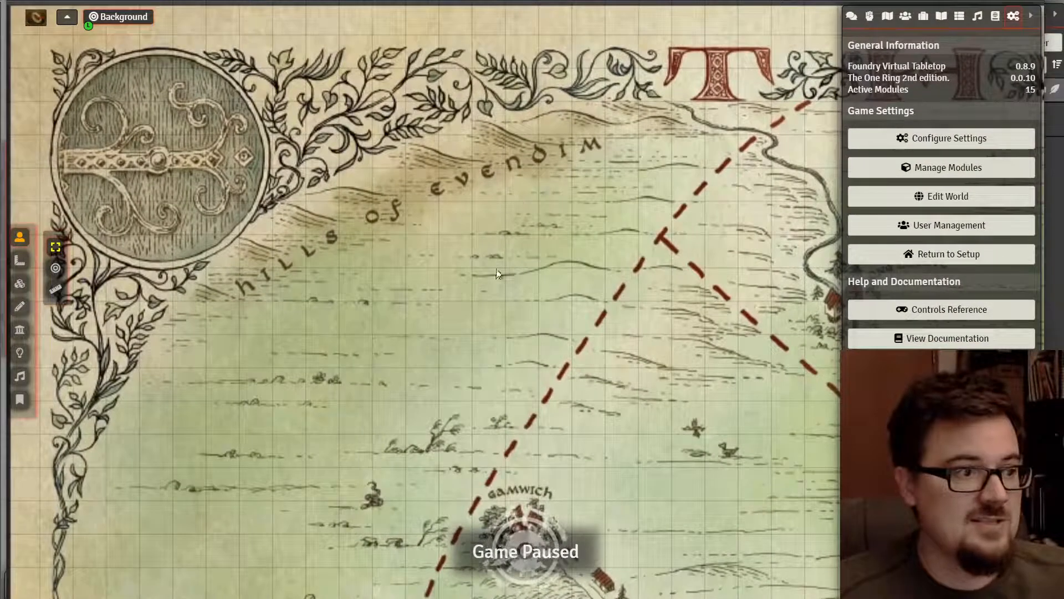
- Open the Items directory and review the Close-Fitting item in the Rewards folder
left_click(924, 17)
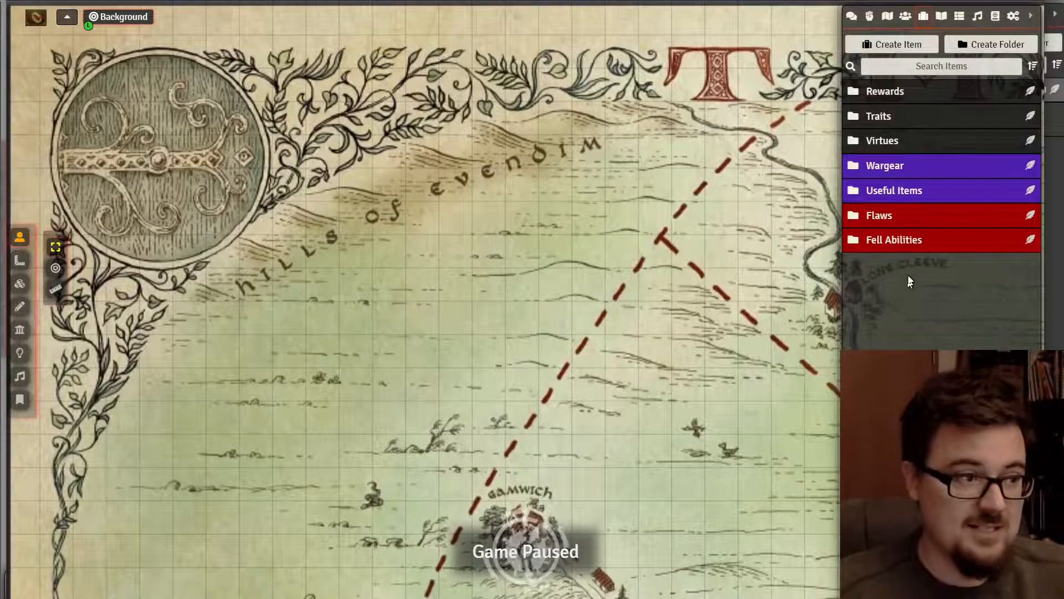
left_click(909, 89)
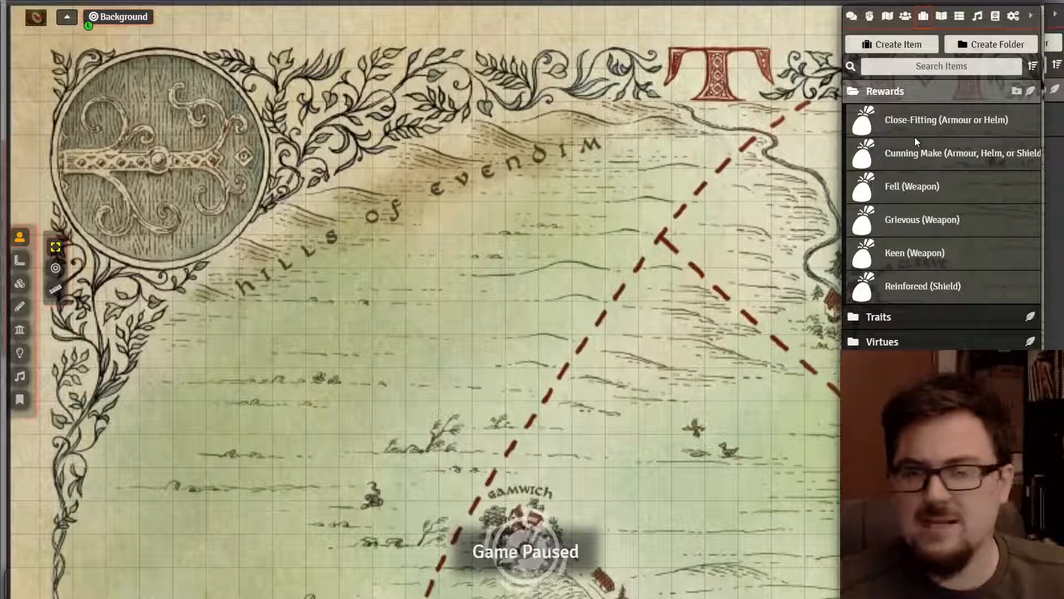
left_click(907, 121)
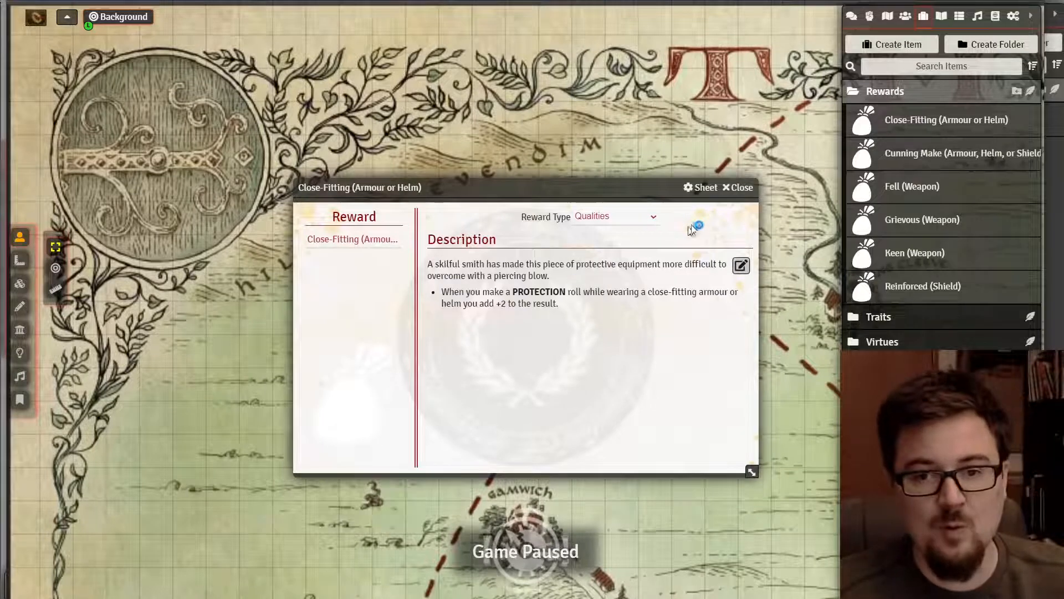
left_click(741, 189)
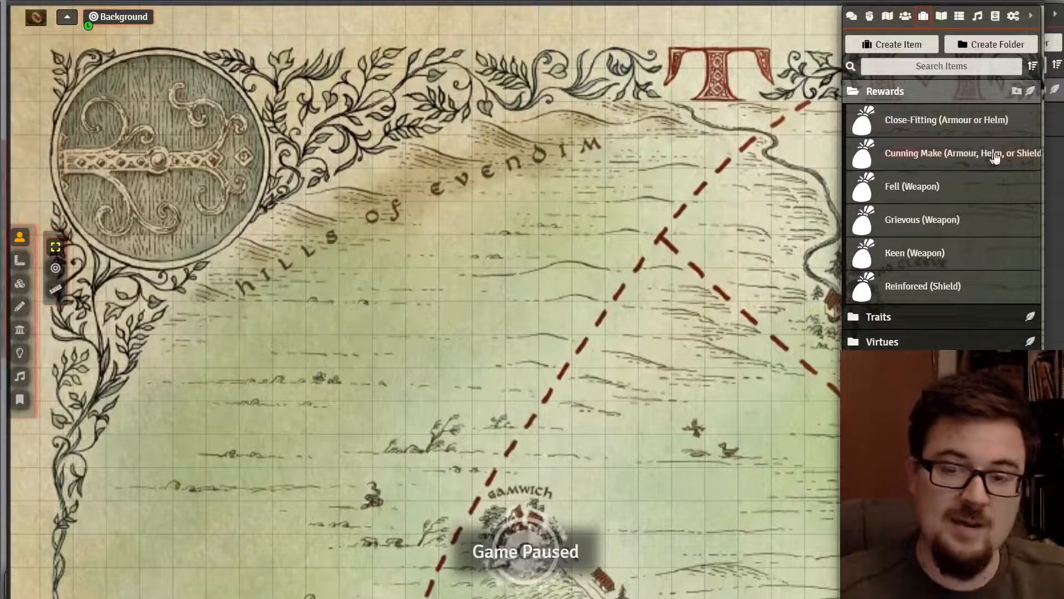
left_click(907, 91)
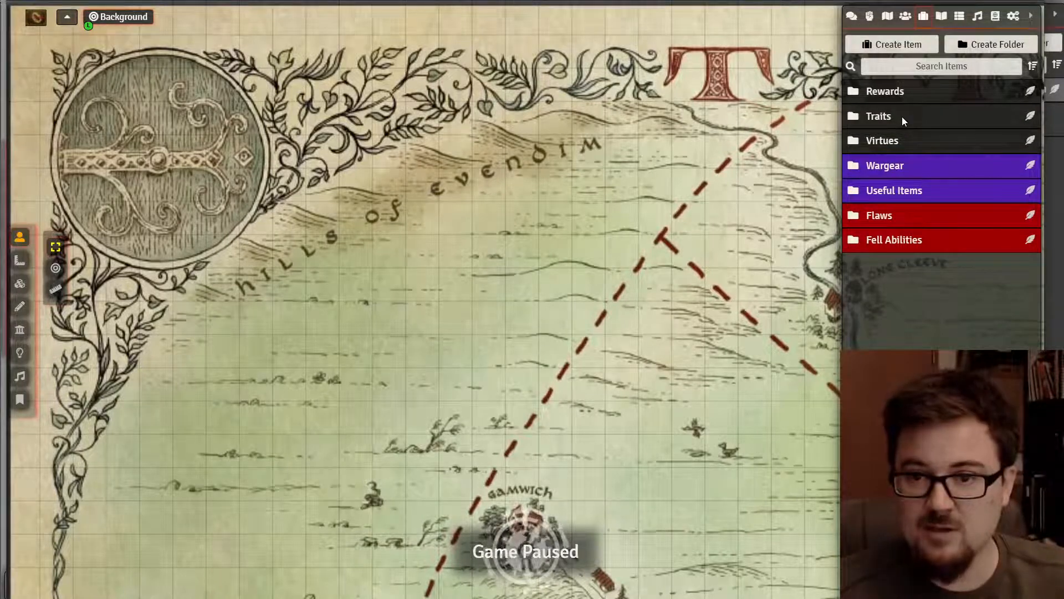
- Browse the Traits folder and review the Cunning trait's sheet
left_click(902, 116)
scroll(930, 155, "down", 8)
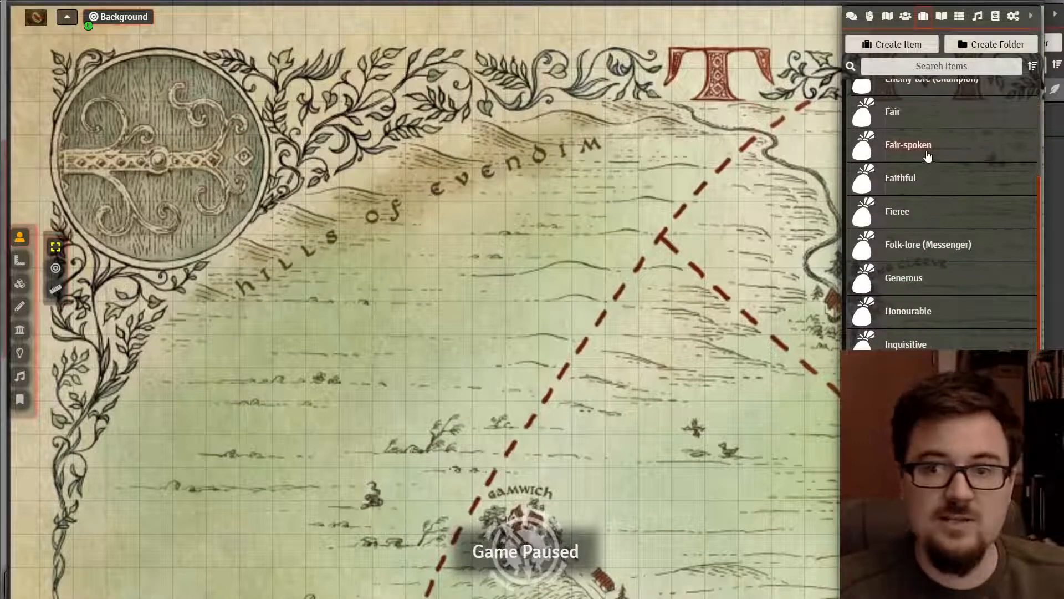
scroll(929, 154, "down", 4)
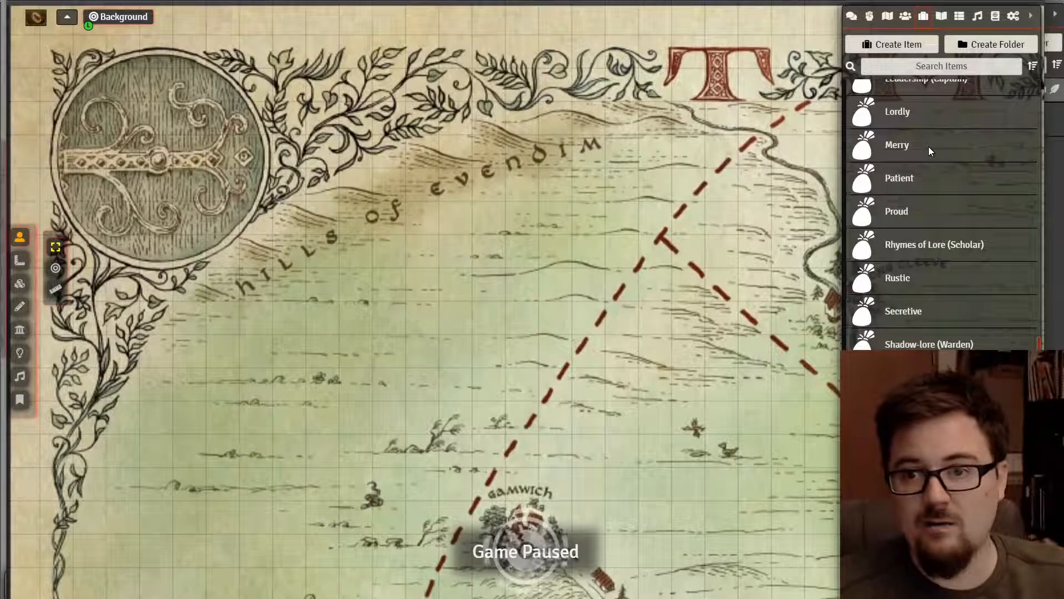
scroll(929, 147, "down", 3)
scroll(929, 147, "up", 15)
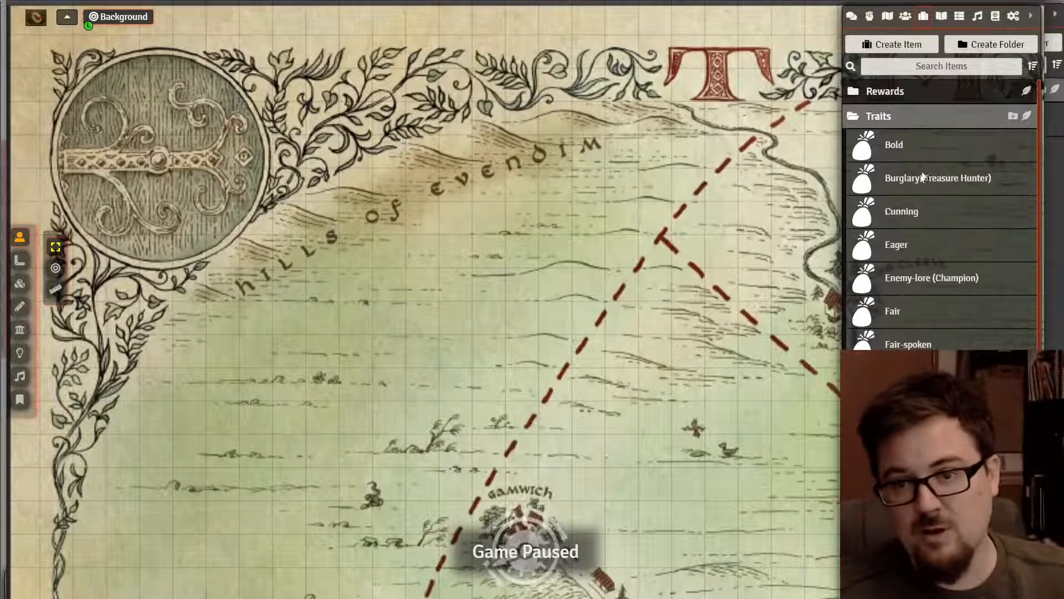
left_click(910, 208)
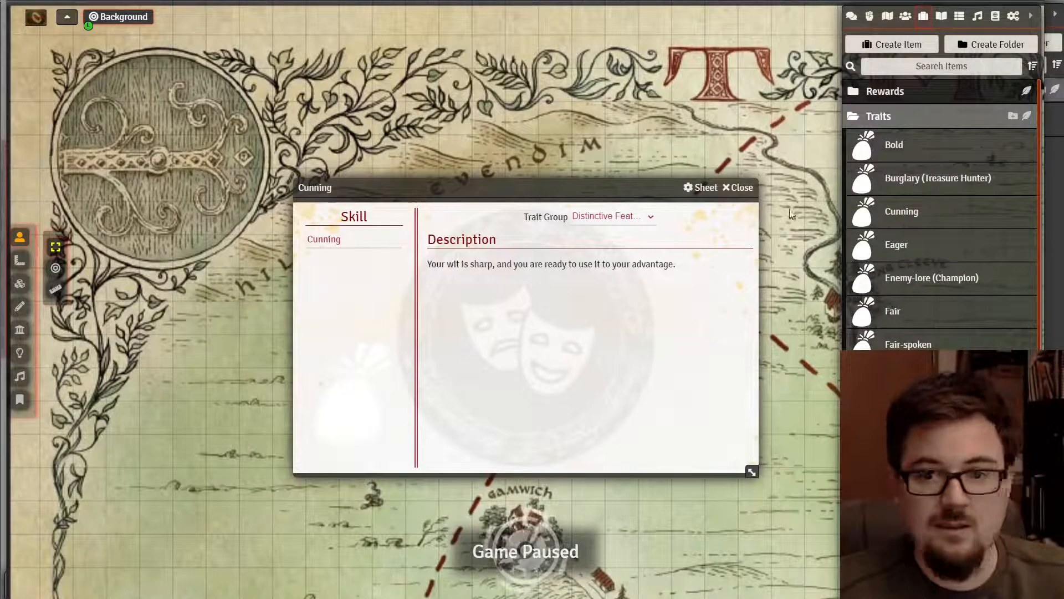
left_click(741, 188)
- Collapse Traits and browse the Virtues folder's entries
left_click(877, 117)
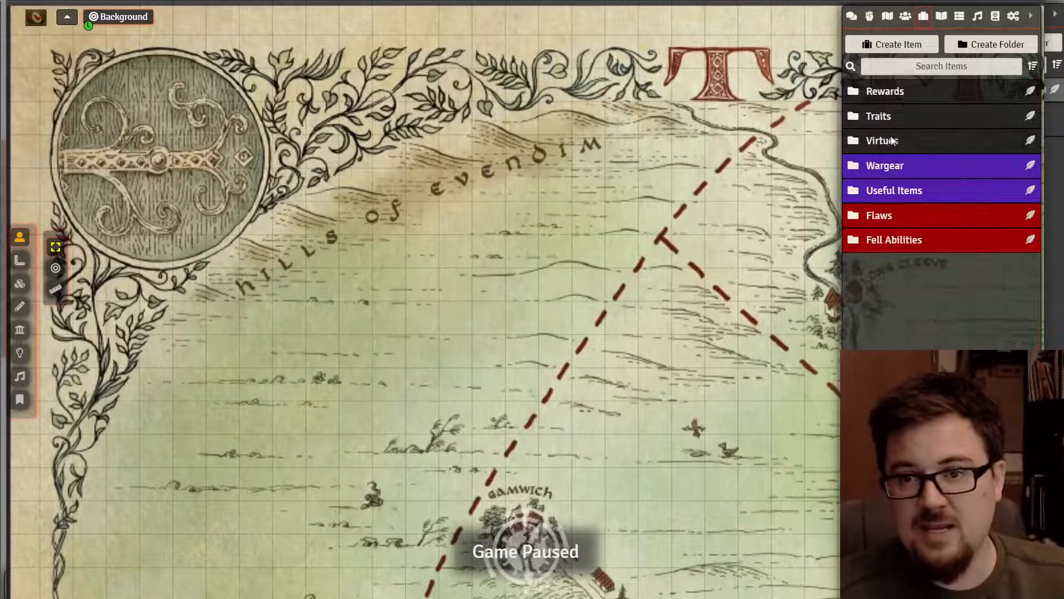
left_click(892, 141)
scroll(926, 201, "down", 1)
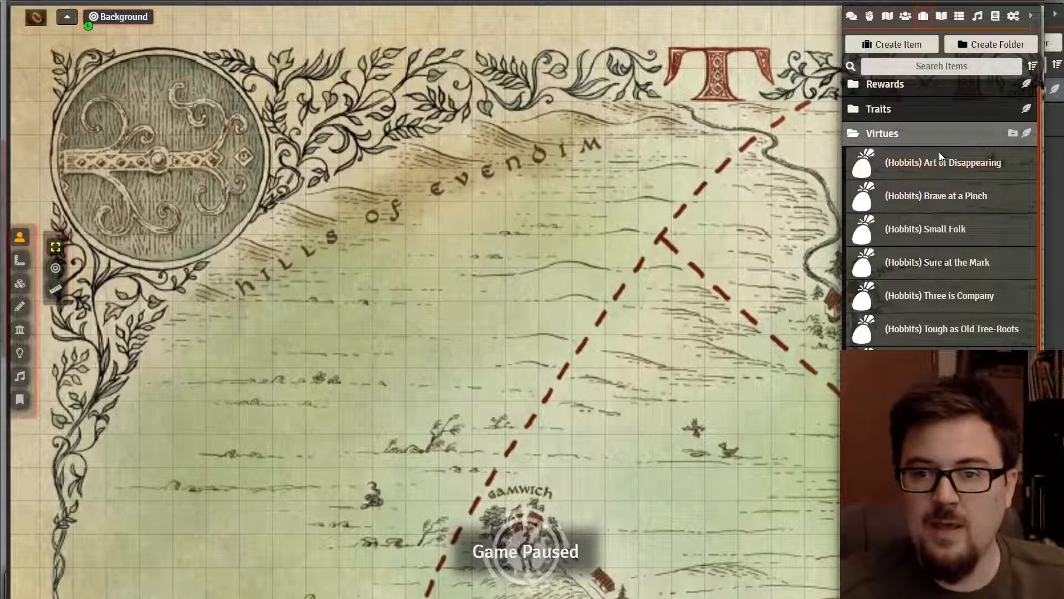
left_click(942, 131)
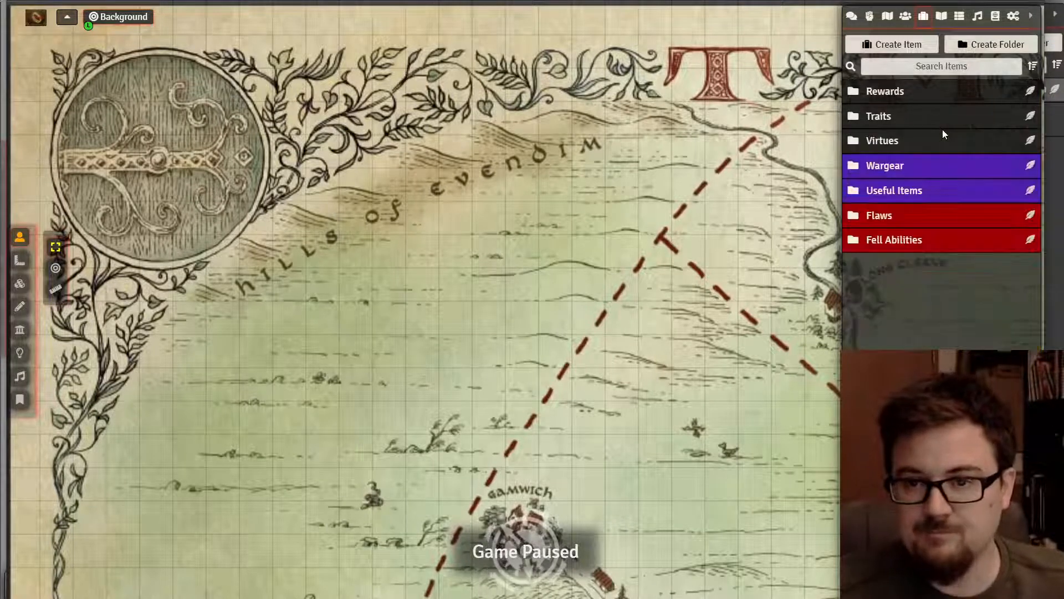
- Review the Buckler in the Wargear folder (Prot 1, Load 2, Shield group), then collapse Wargear
left_click(923, 164)
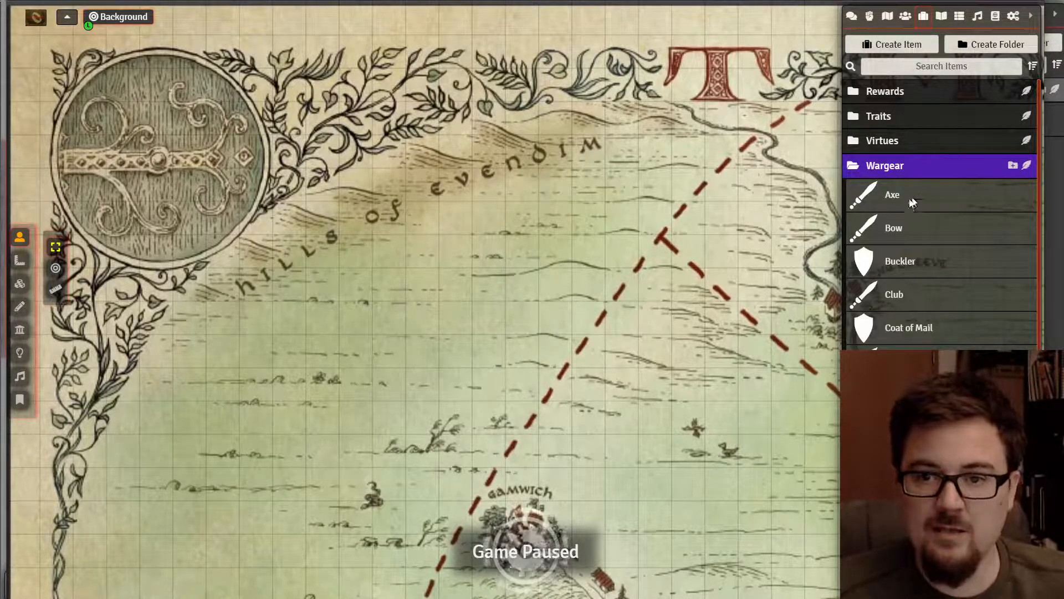
scroll(897, 271, "down", 6)
scroll(898, 272, "up", 6)
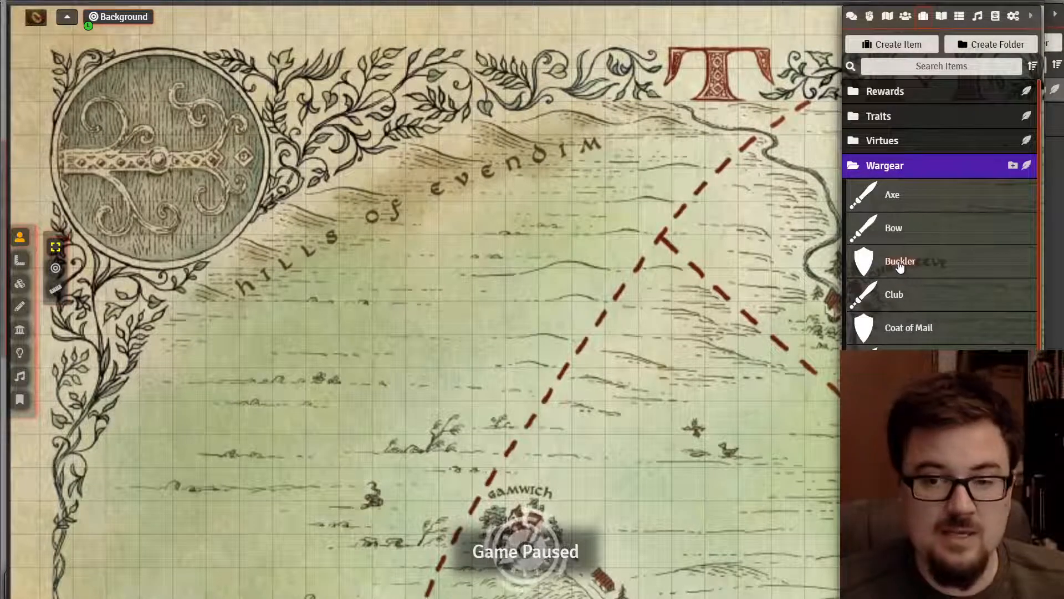
left_click(899, 266)
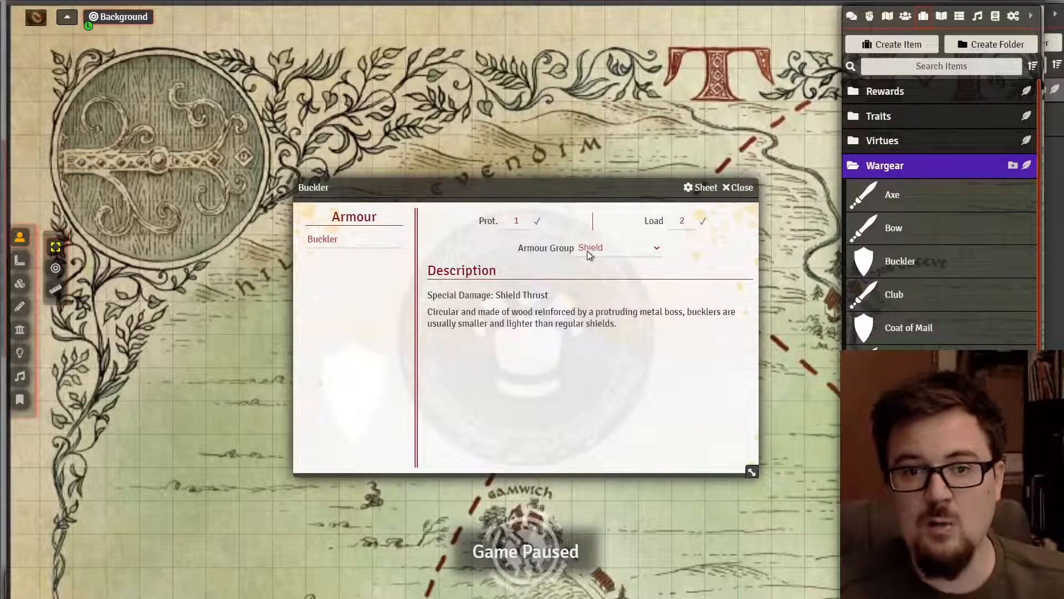
mouse_move(481, 294)
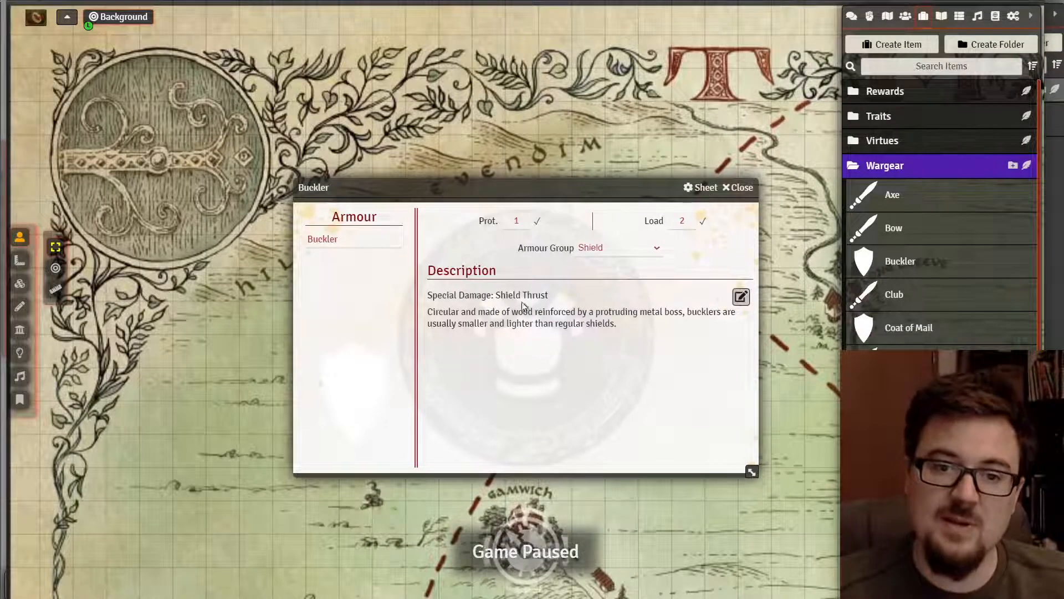
left_click(726, 189)
left_click(909, 164)
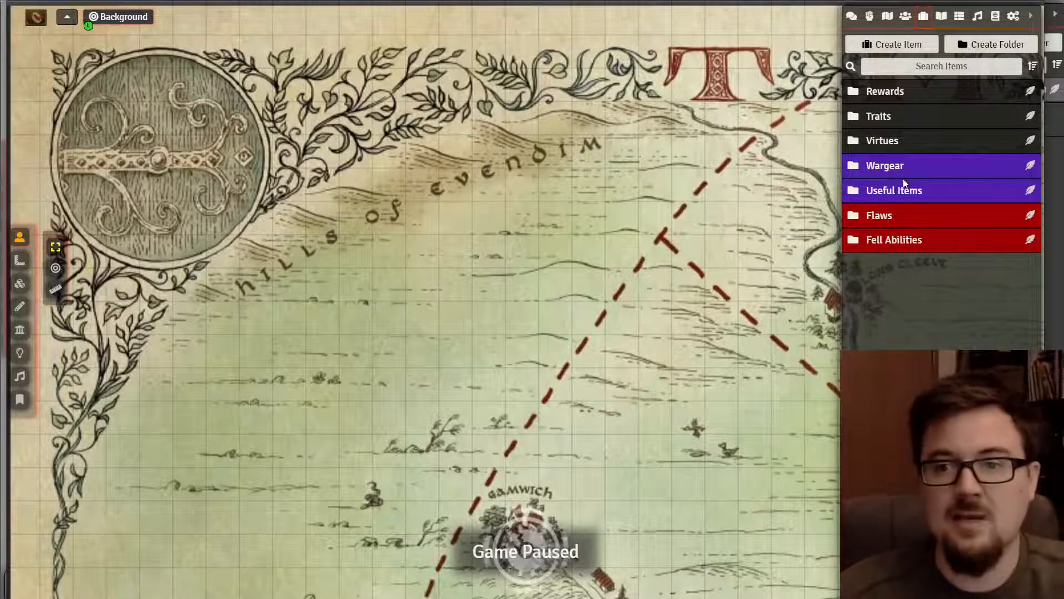
- Open Tobold Hornblower's character sheet from the Actors PCs folder
left_click(905, 15)
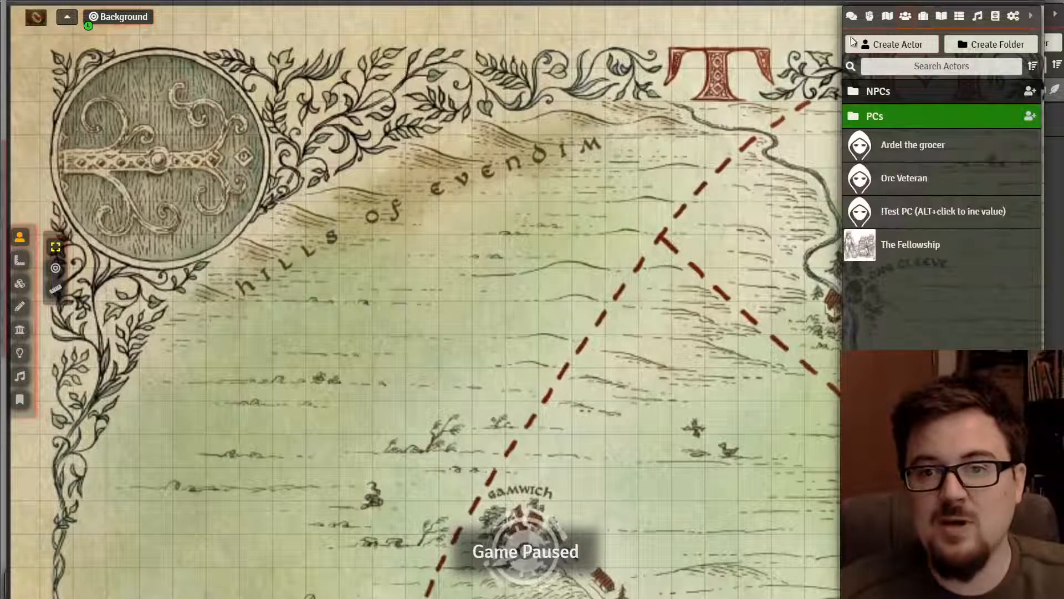
left_click(882, 113)
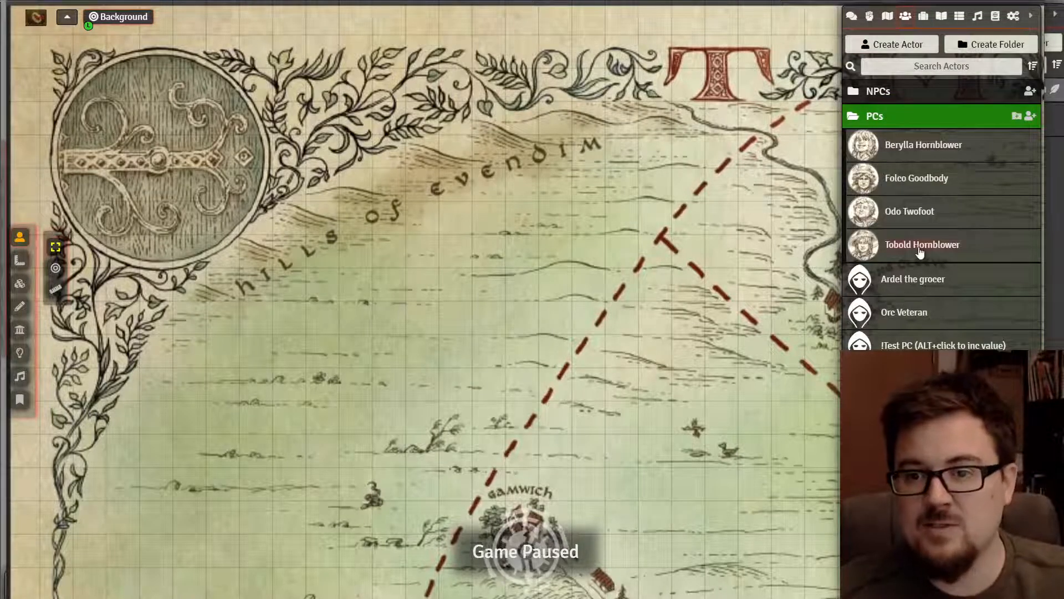
left_click(921, 246)
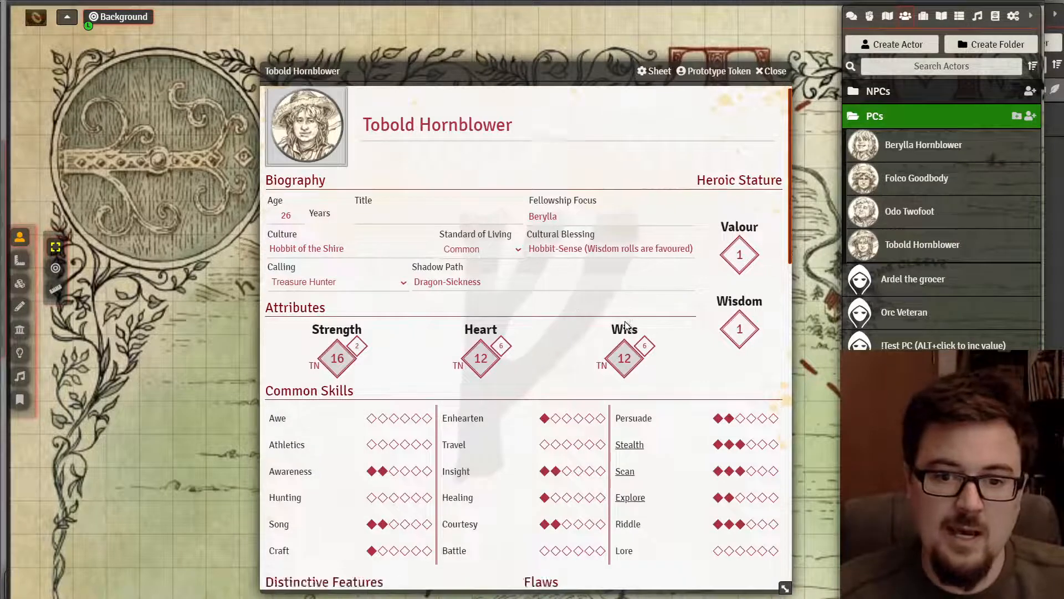
scroll(625, 324, "down", 7)
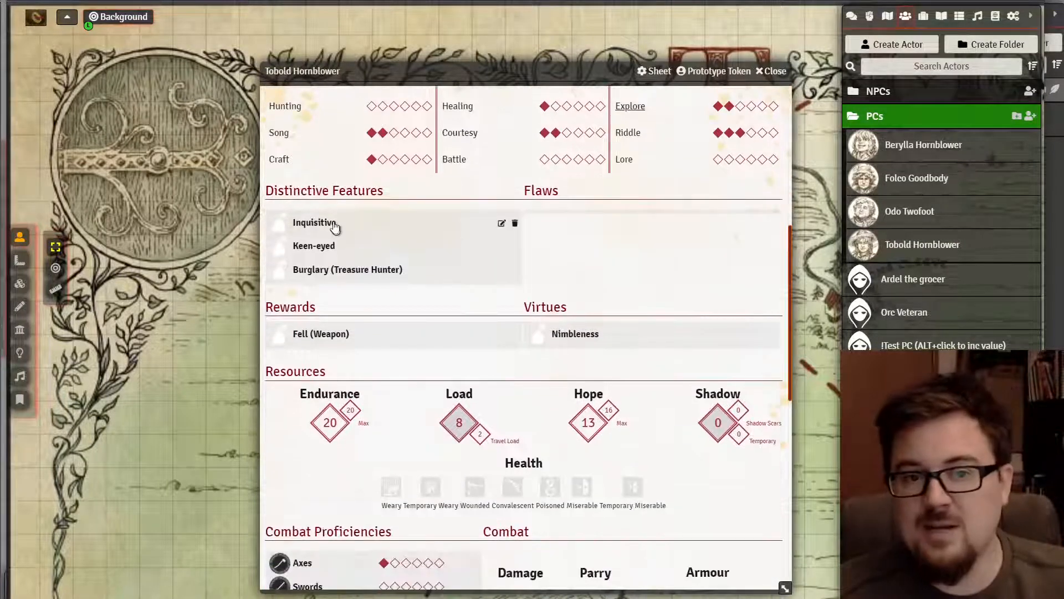
- Read Tobold's Inquisitive, Keen-eyed, Burglary and Fell (Weapon) descriptions
left_click(330, 224)
left_click(327, 231)
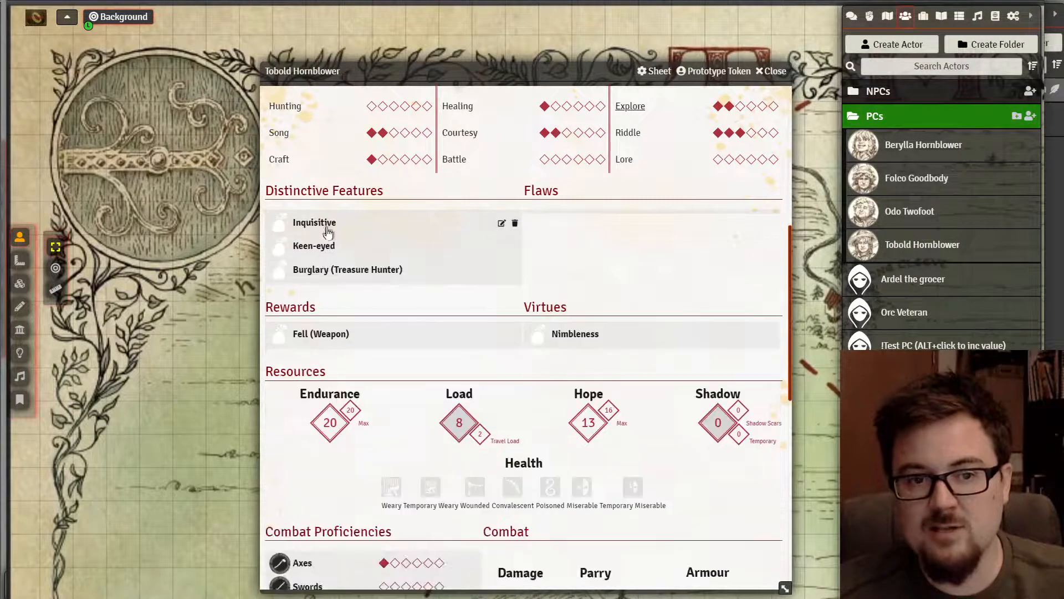
left_click(327, 247)
left_click(327, 249)
left_click(331, 272)
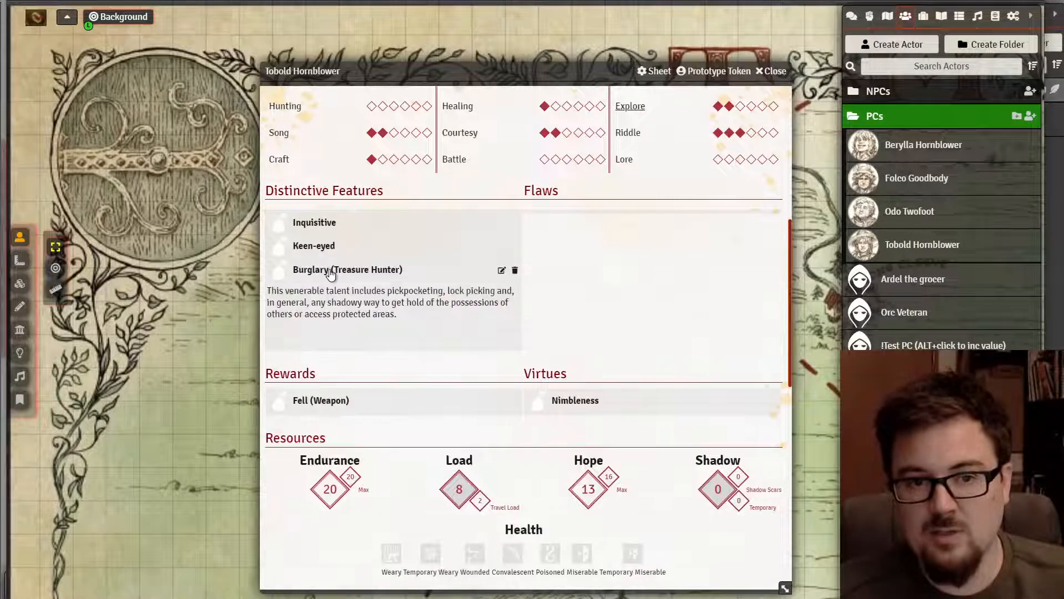
left_click(332, 272)
left_click(333, 335)
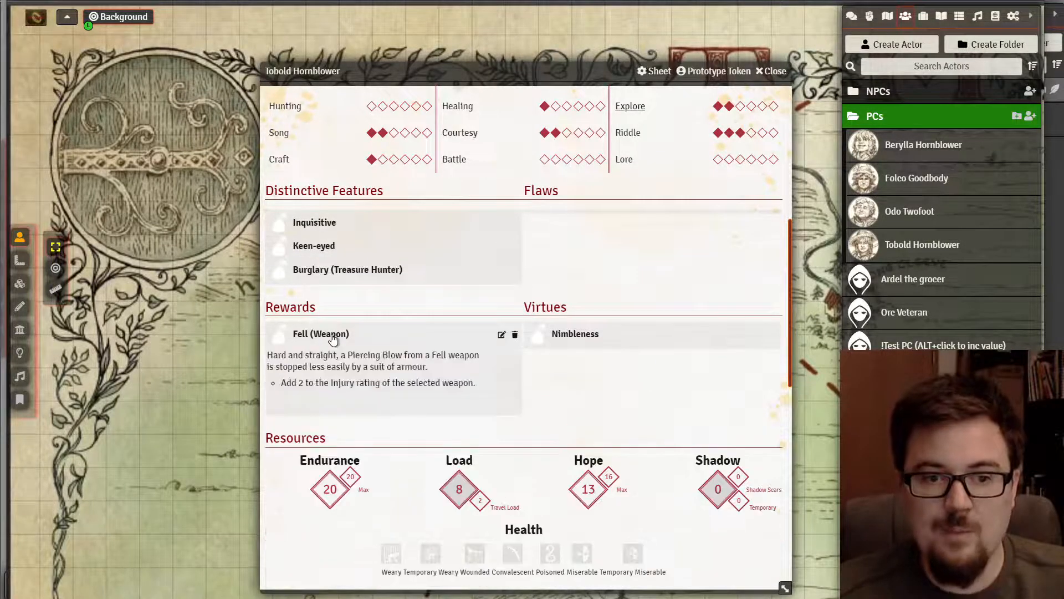
left_click(327, 335)
scroll(430, 360, "down", 7)
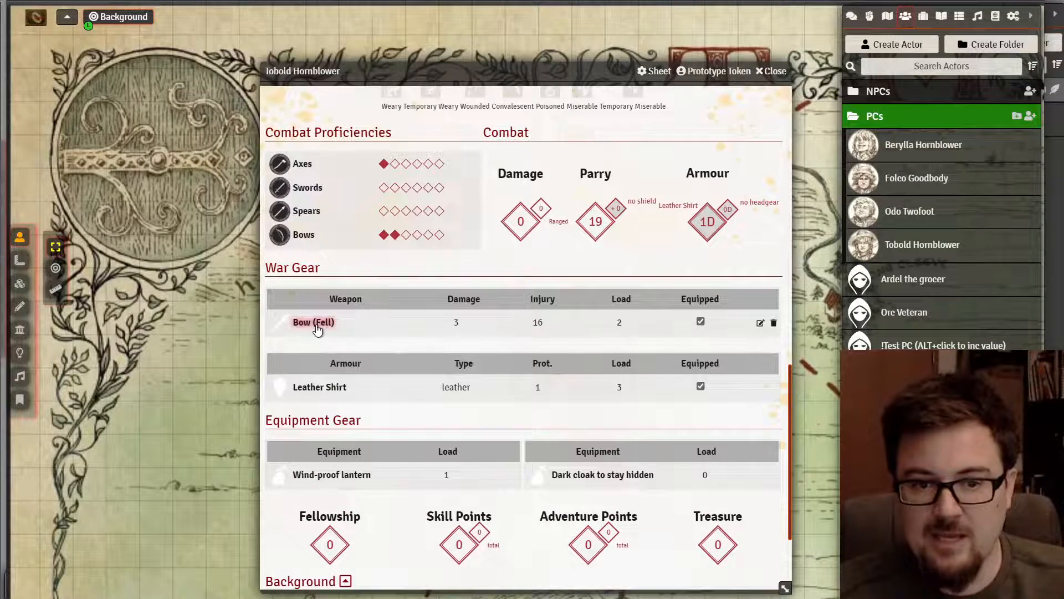
- Roll an attack with the Bow (Fell) and review its item sheet (Damage 3, Injury 16, Load 2)
left_click(315, 323)
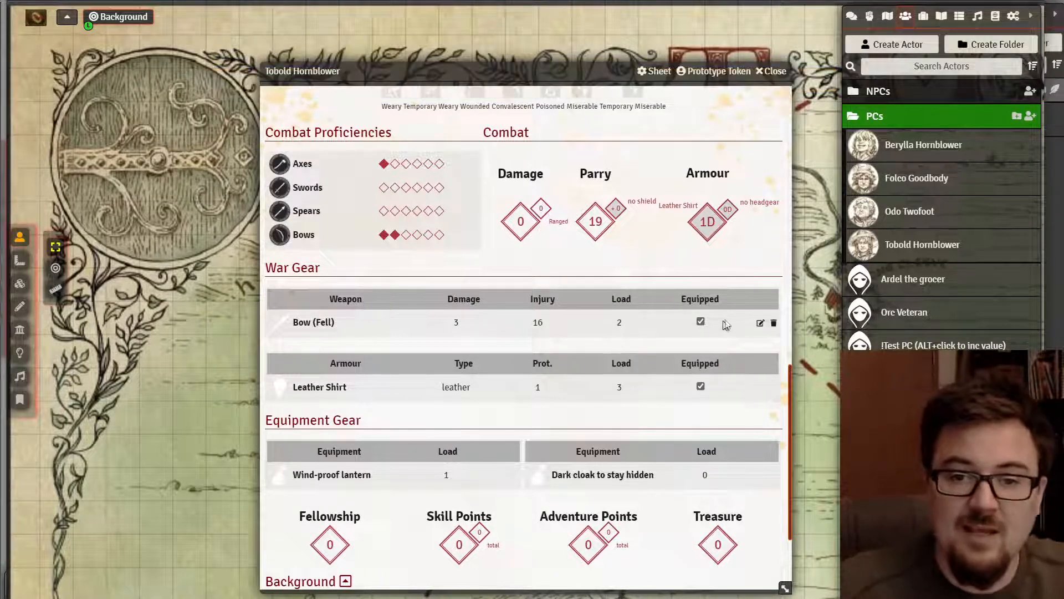
left_click(761, 323)
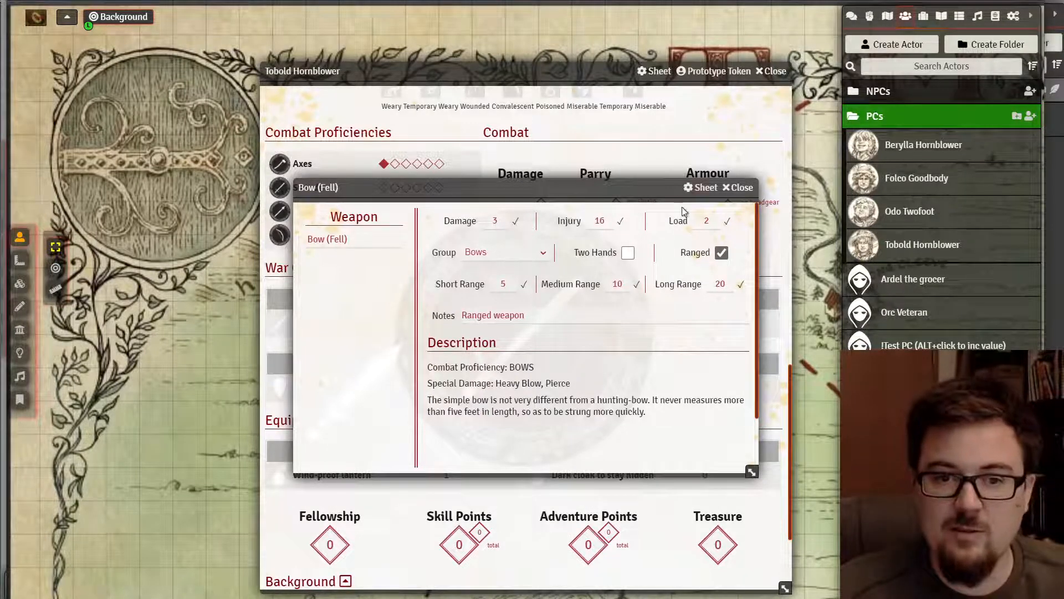
left_click(741, 187)
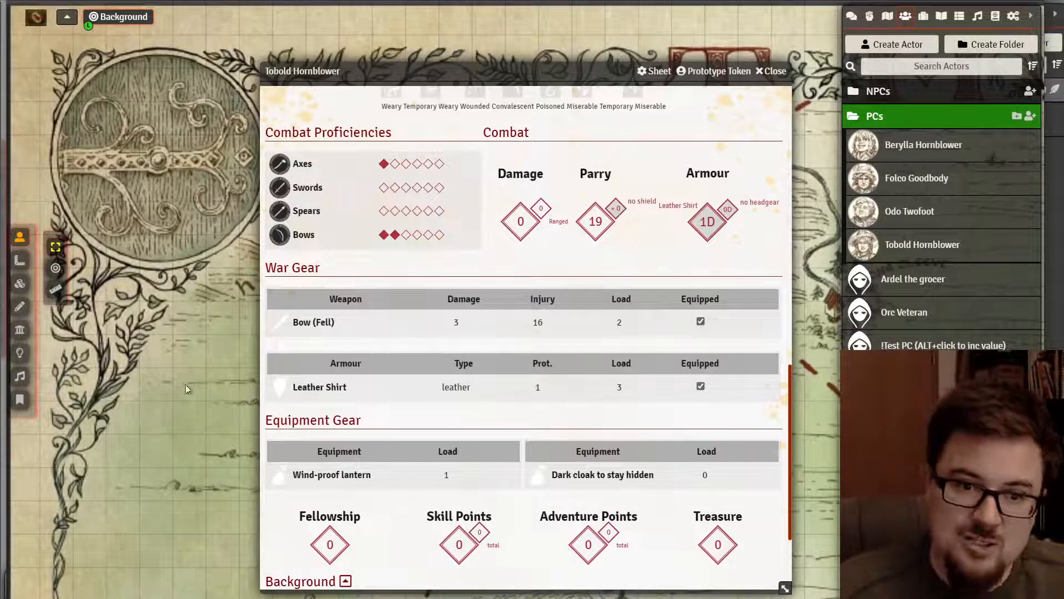
scroll(486, 443, "down", 3)
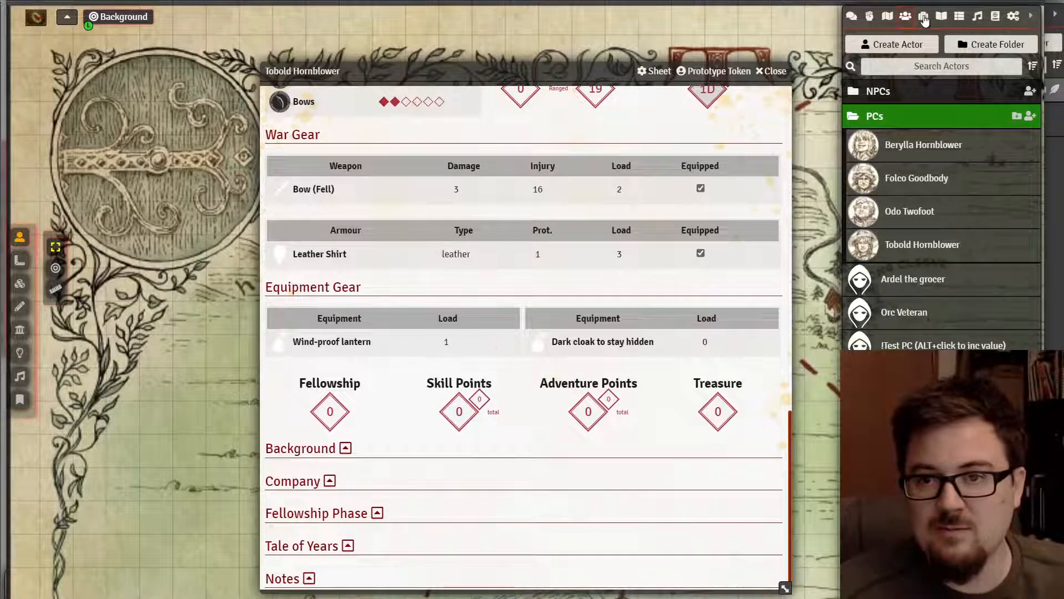
- Review the 'Dark cloak to stay hidden' item in the Useful Items folder
left_click(923, 17)
left_click(903, 191)
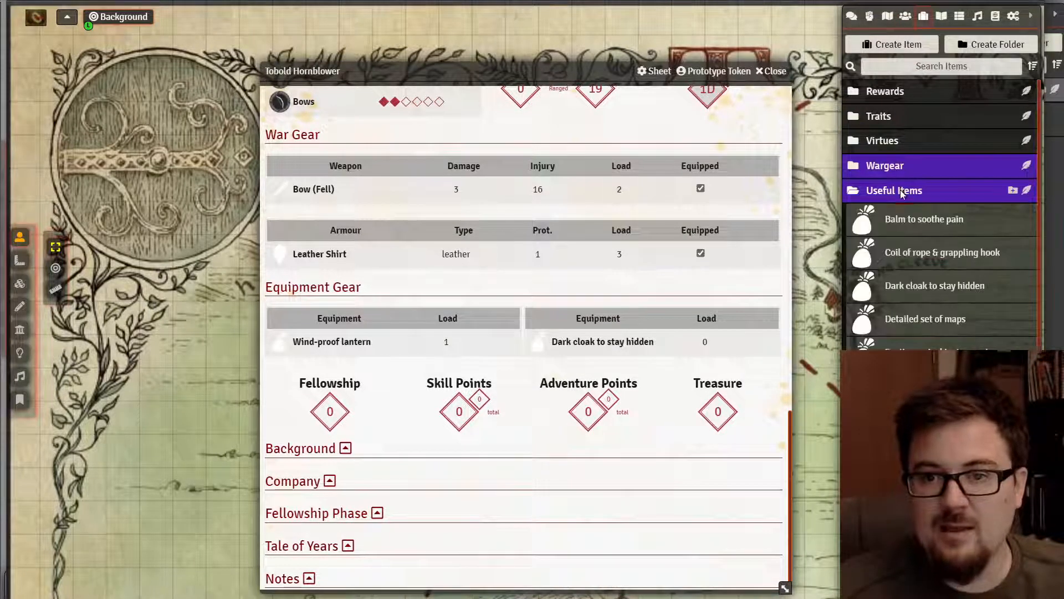
scroll(924, 231, "down", 1)
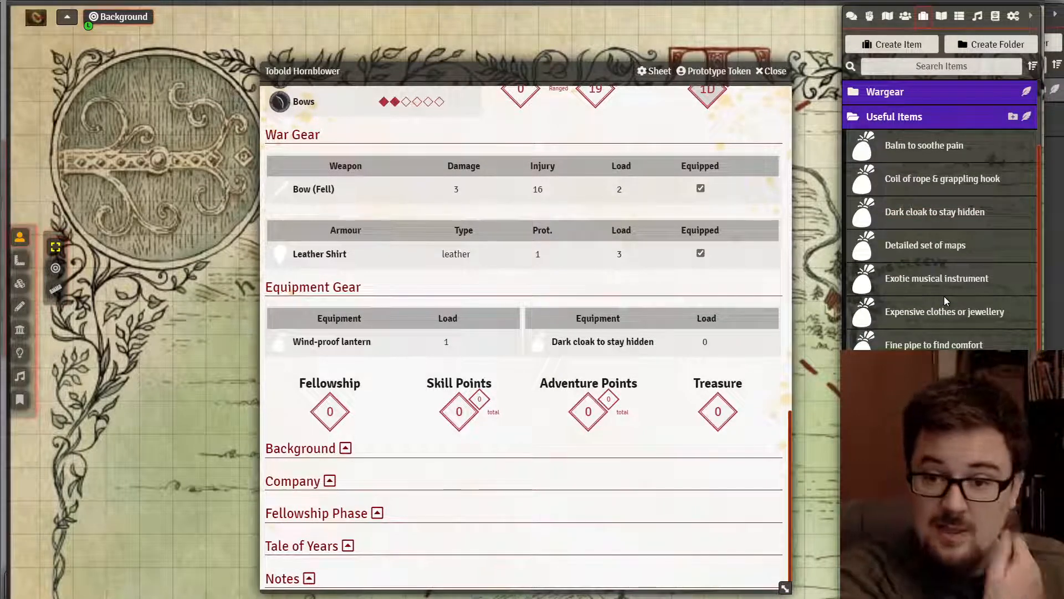
left_click(941, 216)
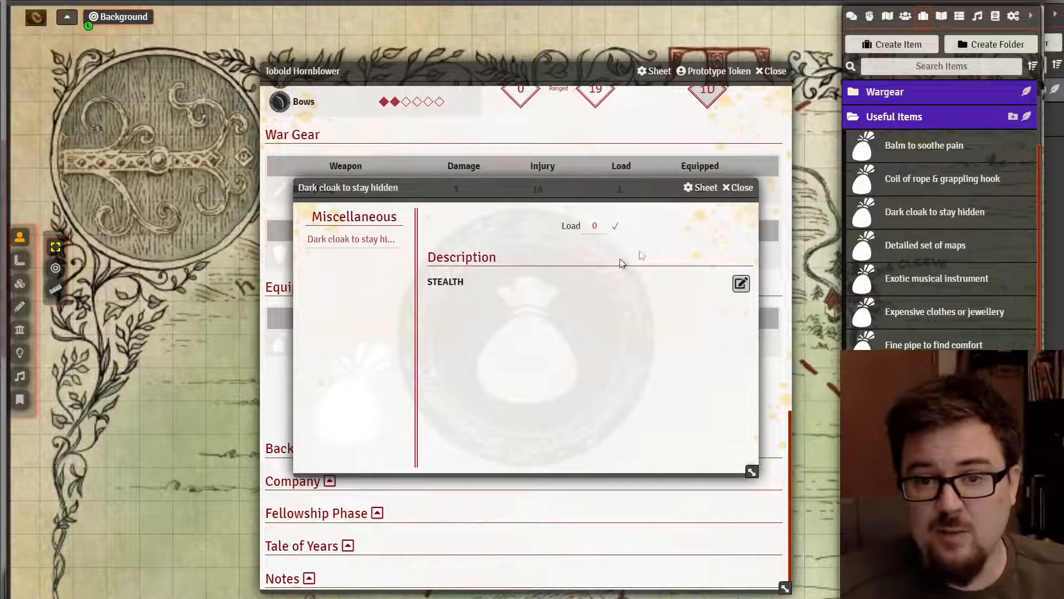
left_click(736, 189)
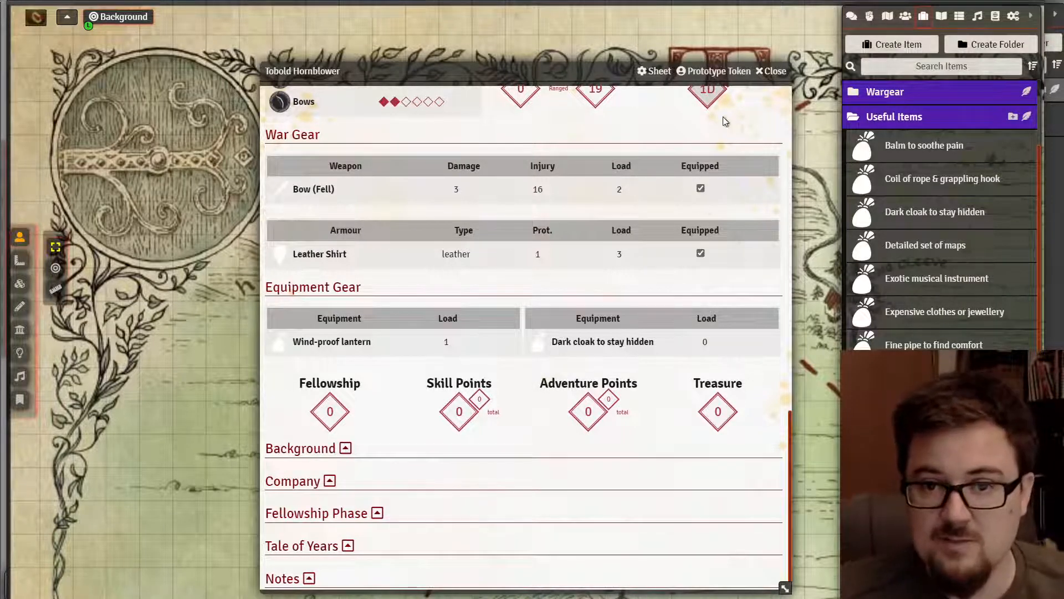
- Scroll through Tobold Hornblower's sheet, then close it
scroll(641, 214, "down", 1)
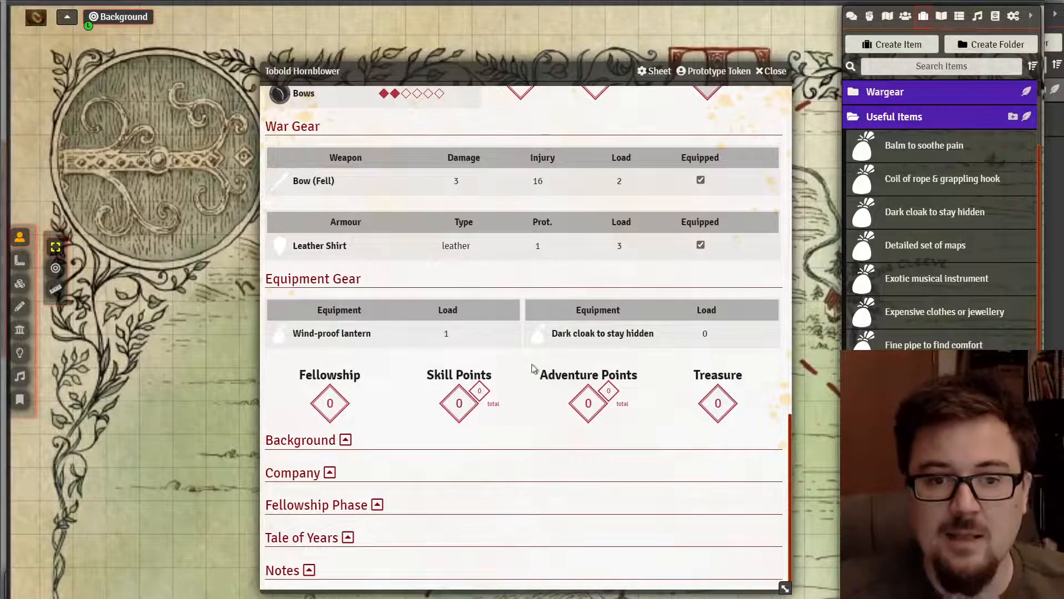
scroll(559, 401, "up", 5)
scroll(573, 395, "up", 8)
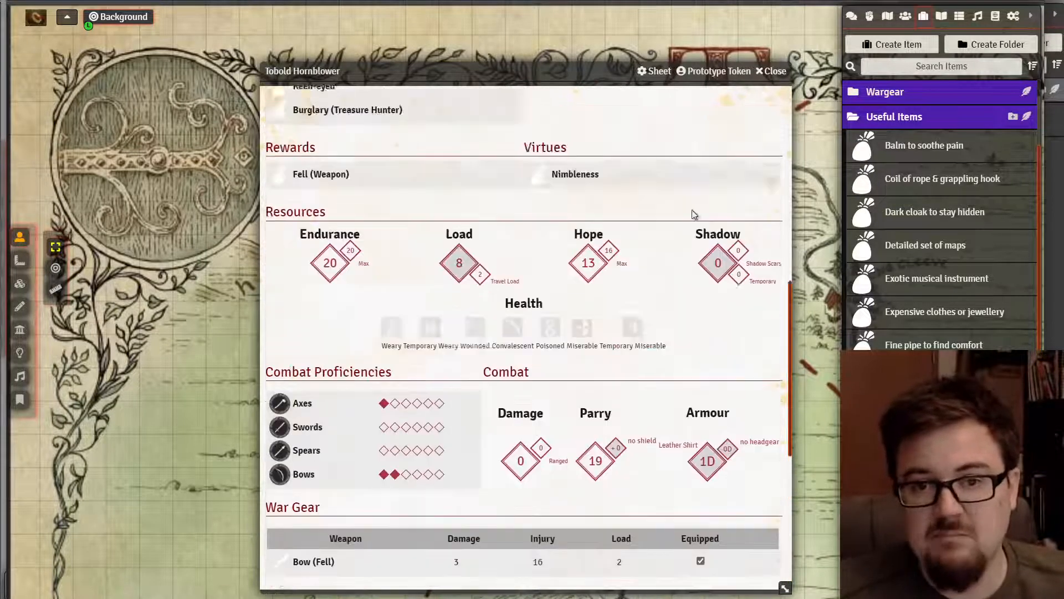
left_click(772, 71)
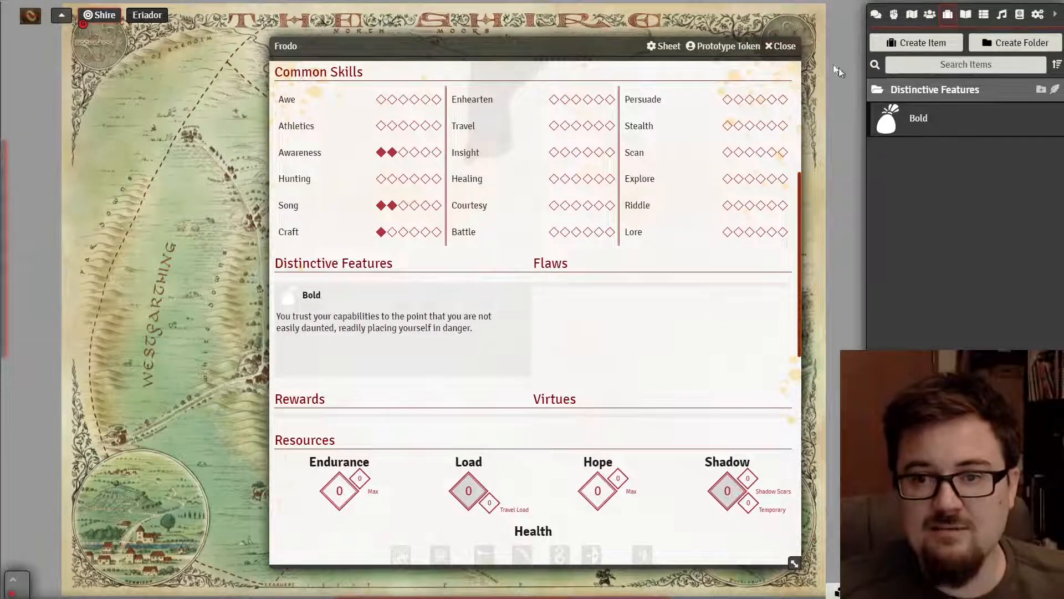
- Look through the item types in a new item dialog, then cancel it
left_click(916, 43)
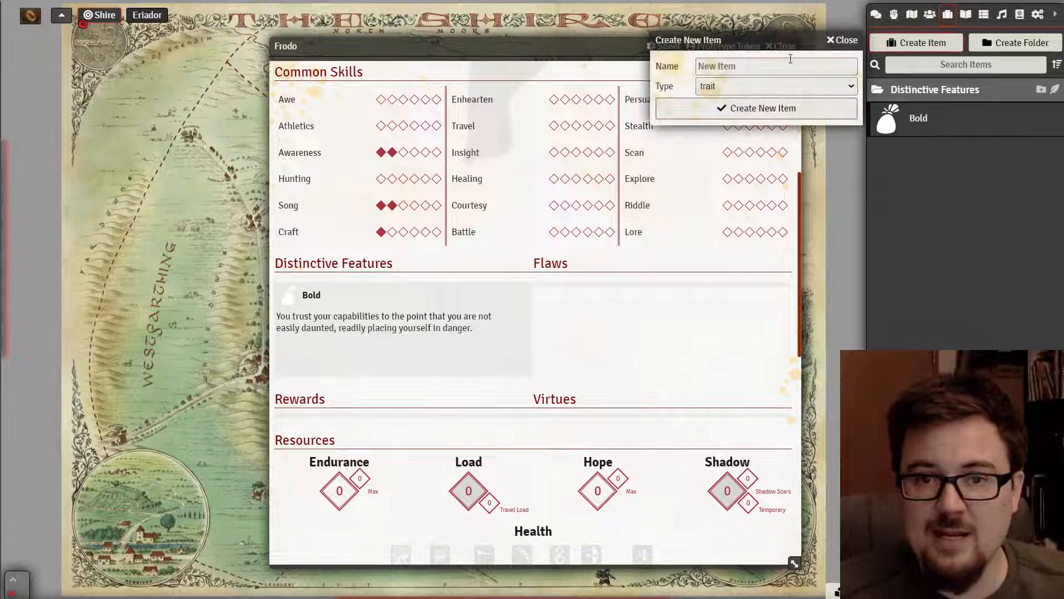
left_click(740, 88)
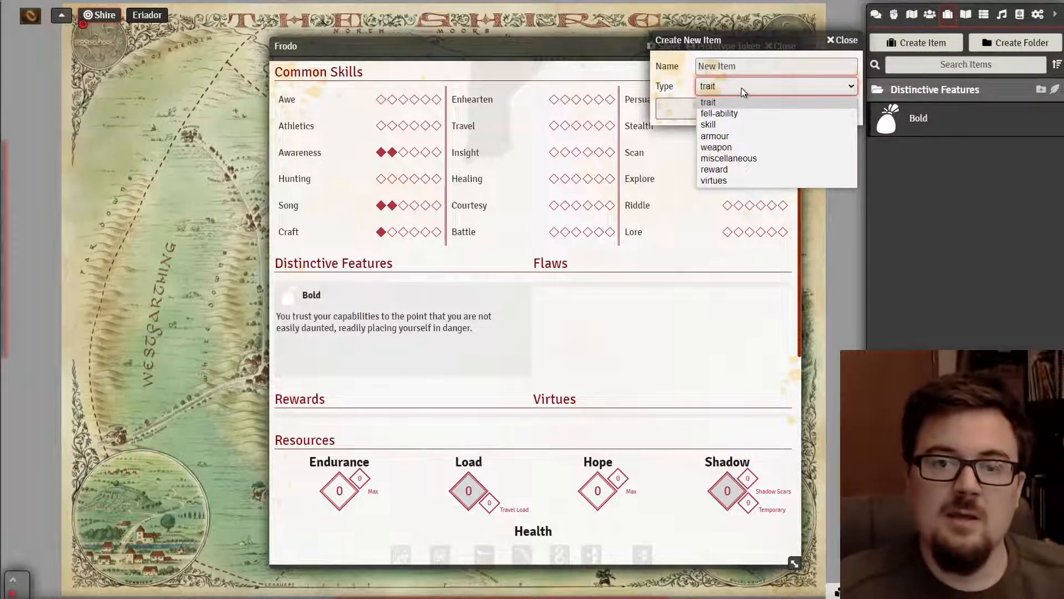
left_click(756, 46)
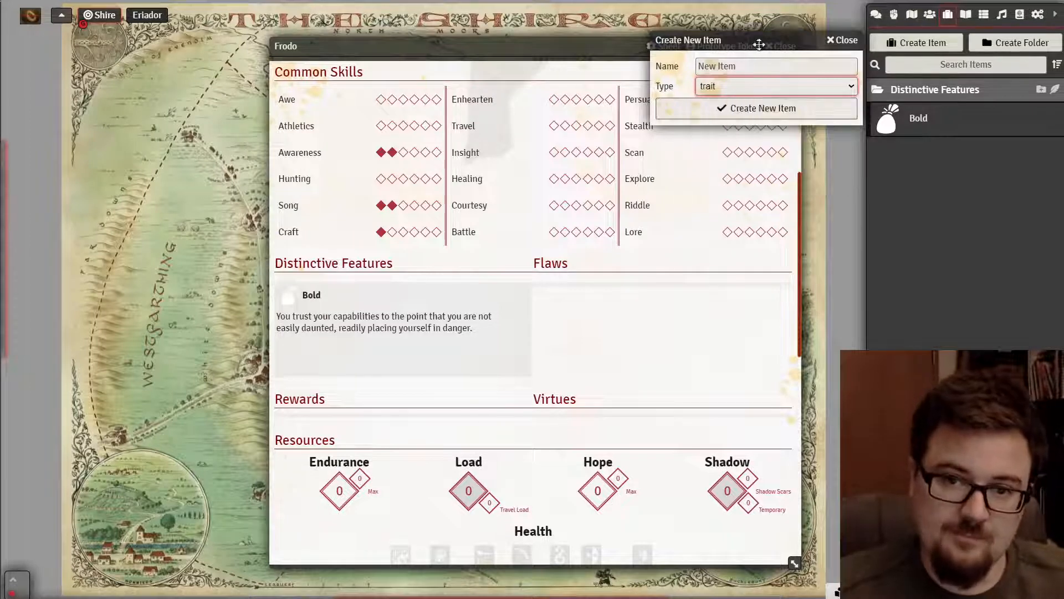
left_click(846, 42)
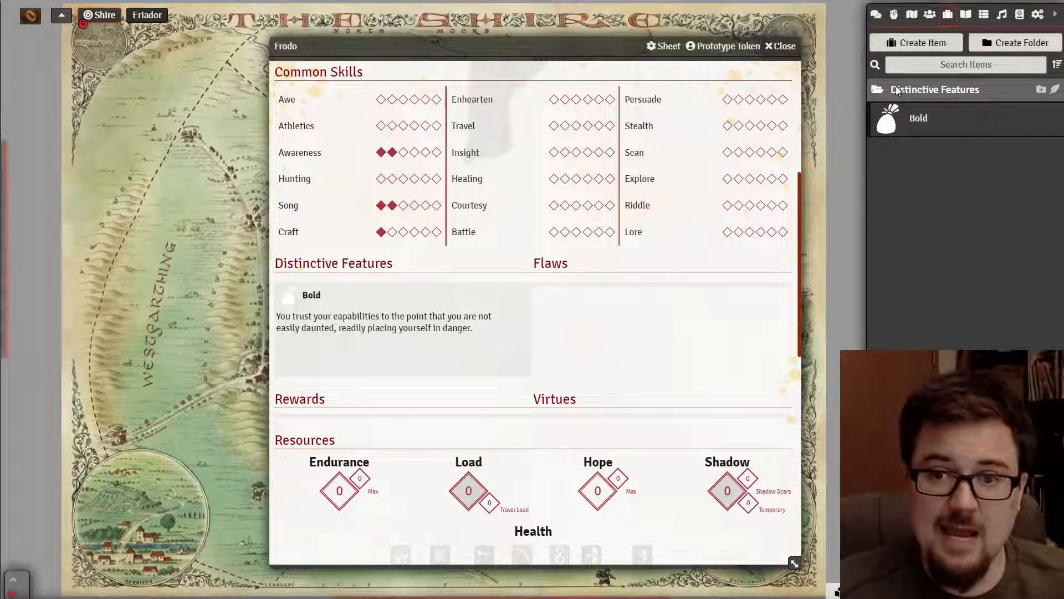
- Collapse the Distinctive Features folder in the Items directory
left_click(909, 91)
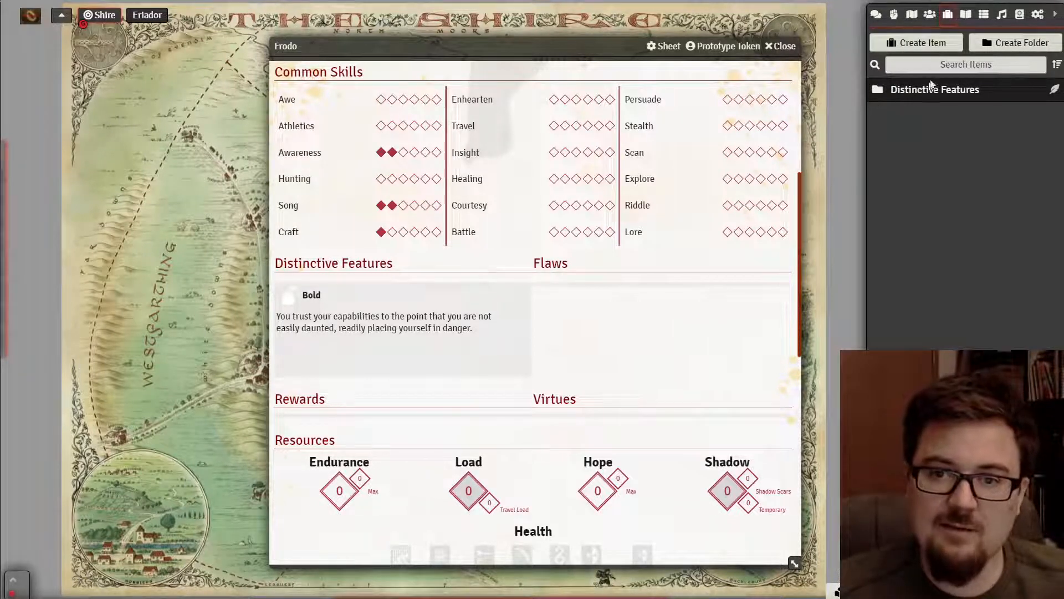
left_click(921, 90)
left_click(923, 88)
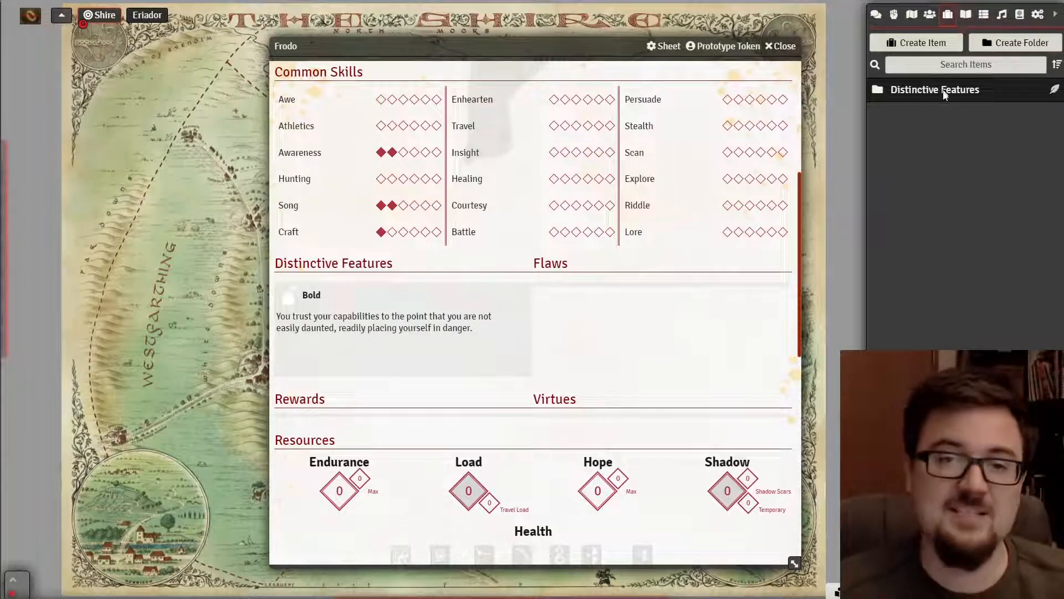
scroll(506, 275, "up", 5)
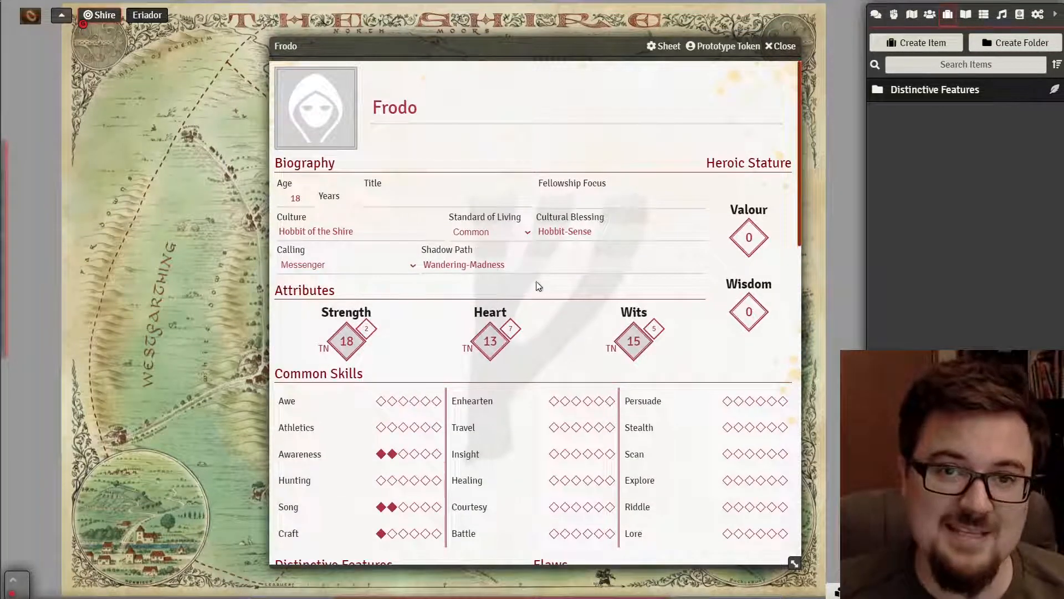
- Create an item folder named 'Wargear' and expand it
scroll(540, 280, "down", 9)
scroll(545, 268, "down", 6)
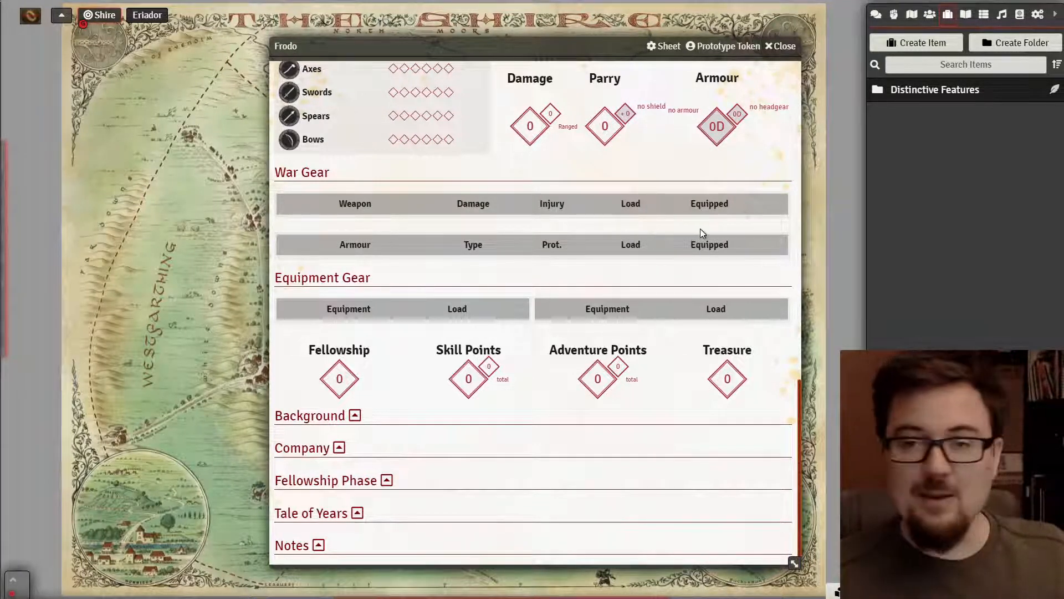
left_click(1016, 44)
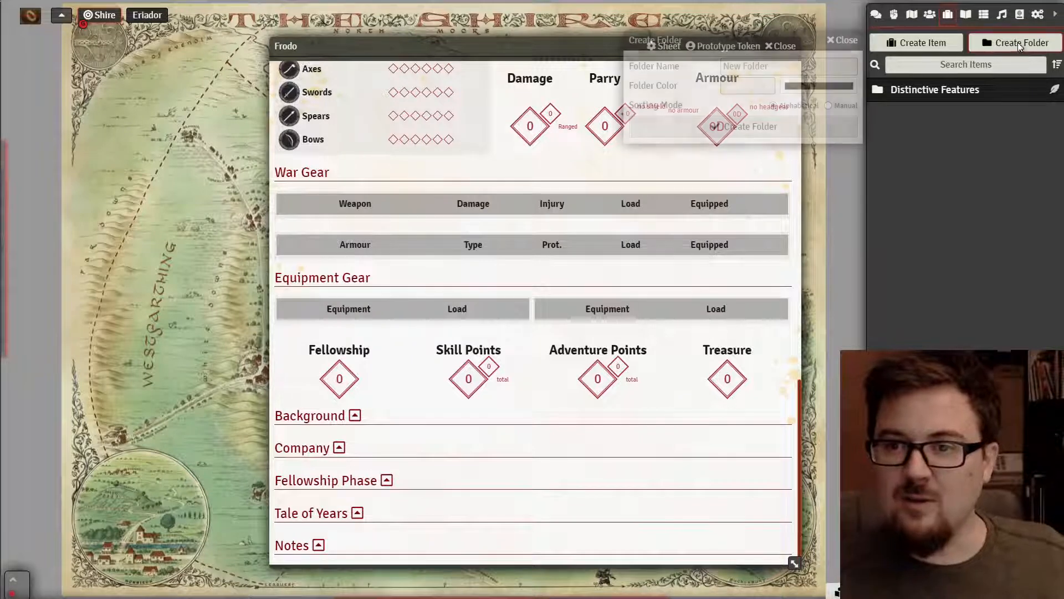
left_click(793, 65)
type("Wargear")
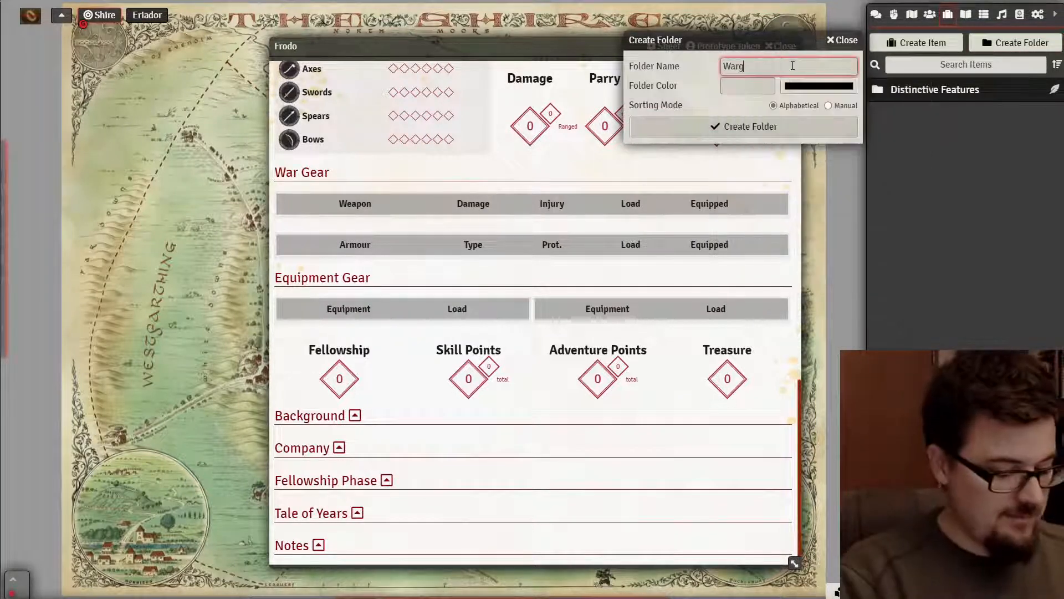
left_click(748, 123)
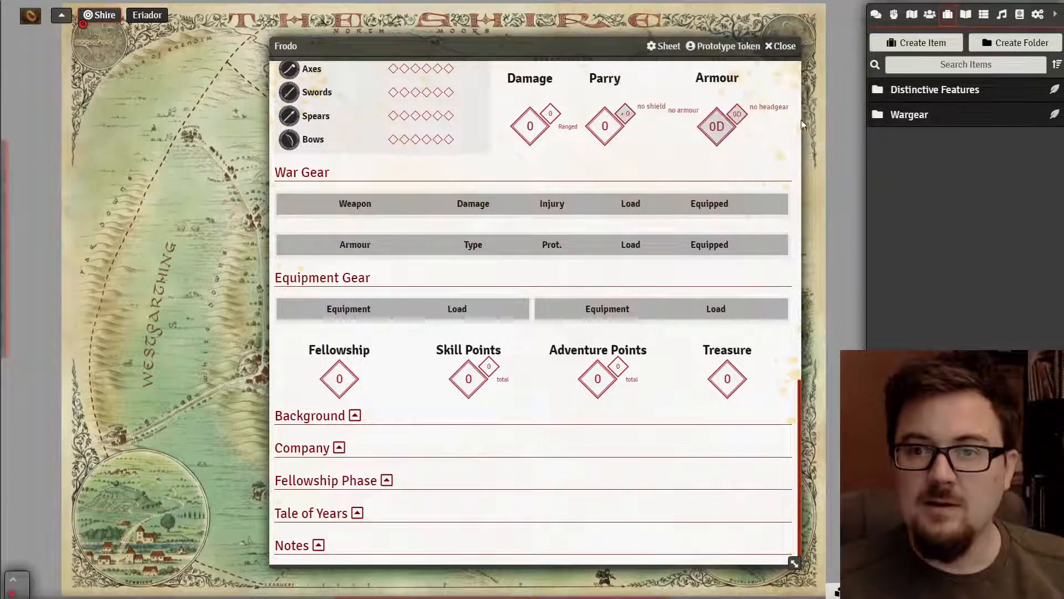
left_click(935, 115)
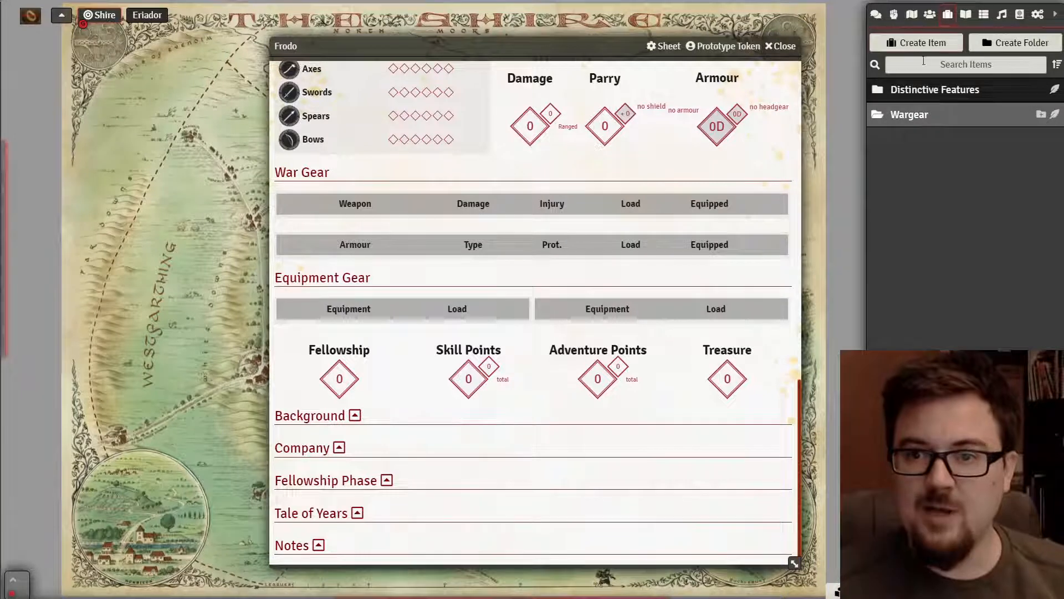
- Start a new weapon-type item in the Wargear folder, then switch to the PDF rulebook
left_click(1055, 118)
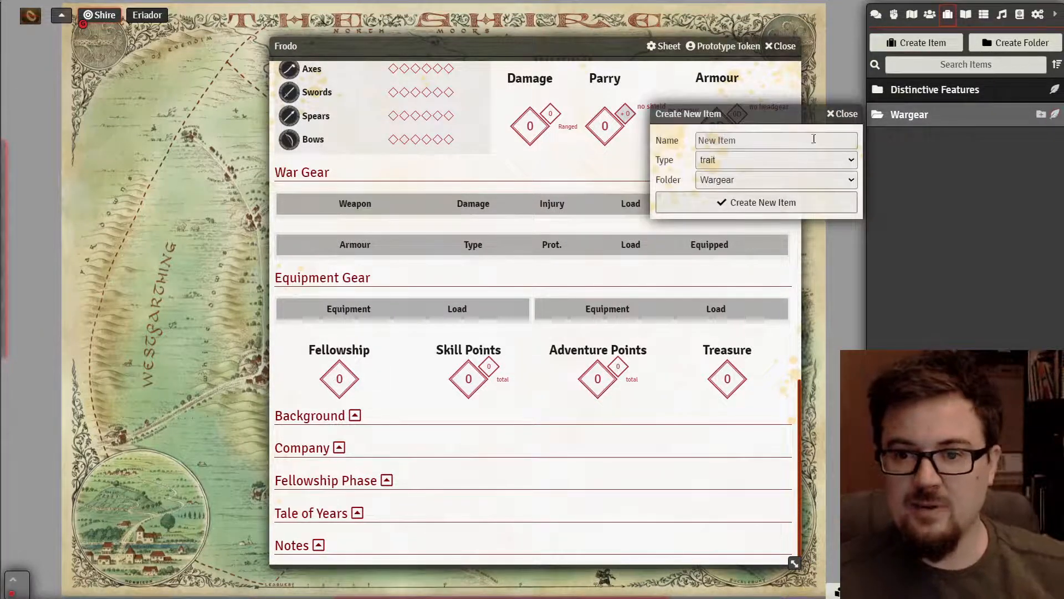
left_click(783, 164)
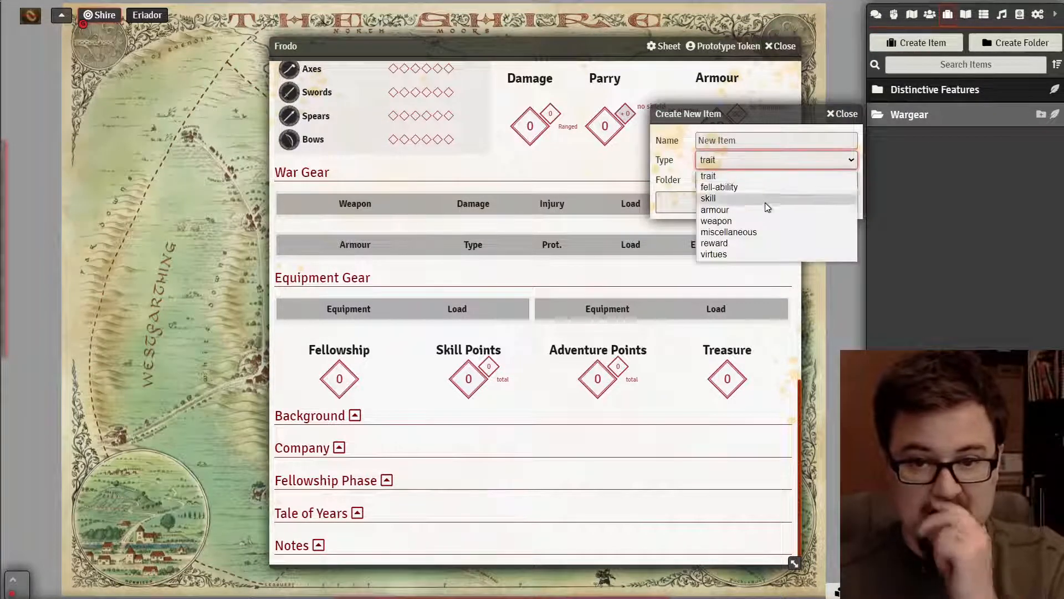
left_click(754, 221)
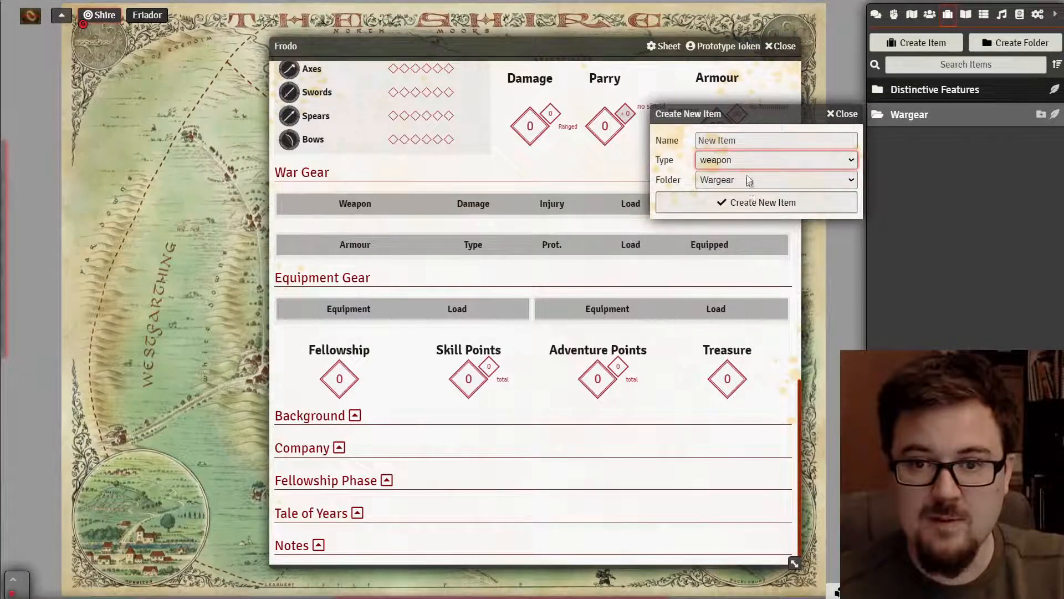
left_click(744, 141)
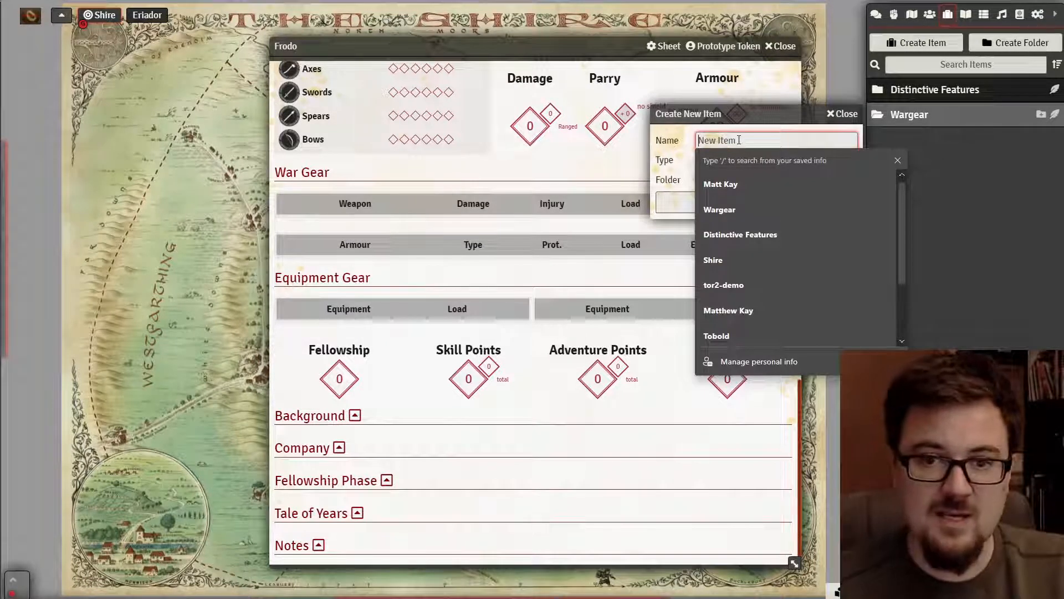
type("B")
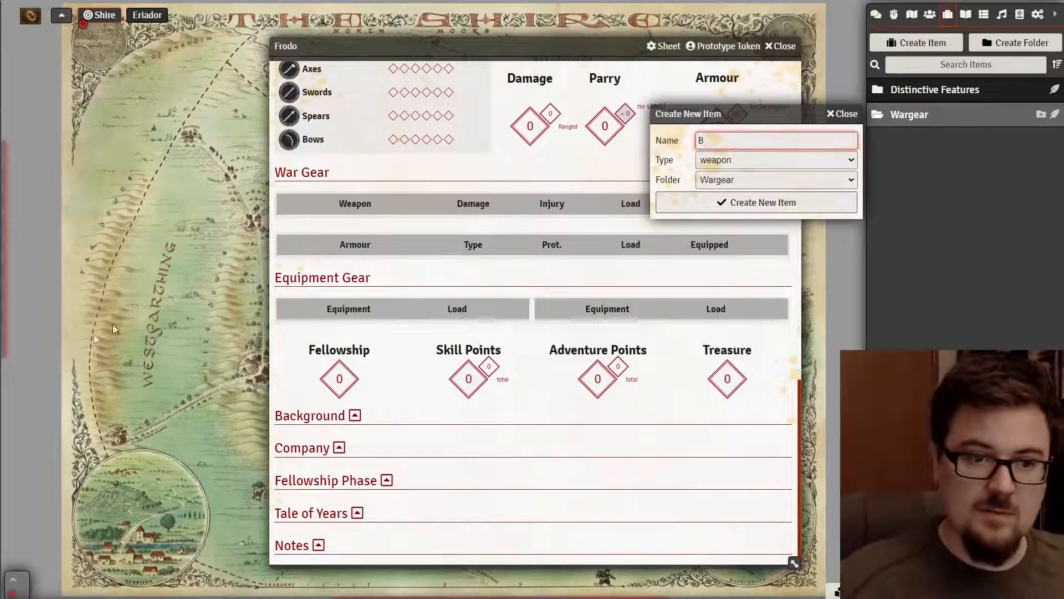
key("alt+Tab")
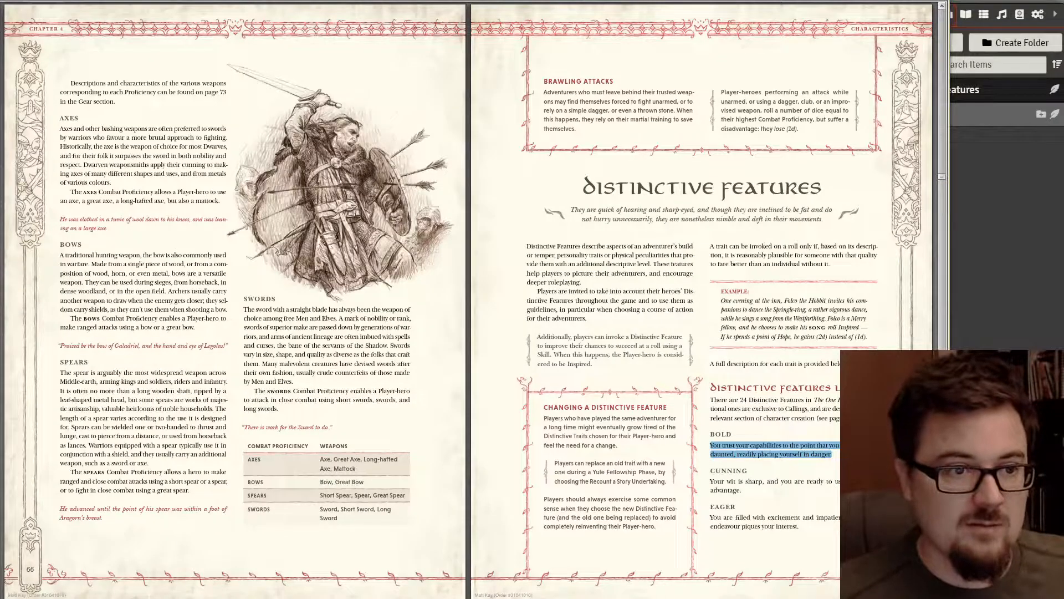
- Find the Weapons and Armour tables on rulebook page 48, then return to Foundry's new item dialog
scroll(358, 216, "down", 4)
scroll(358, 216, "up", 6)
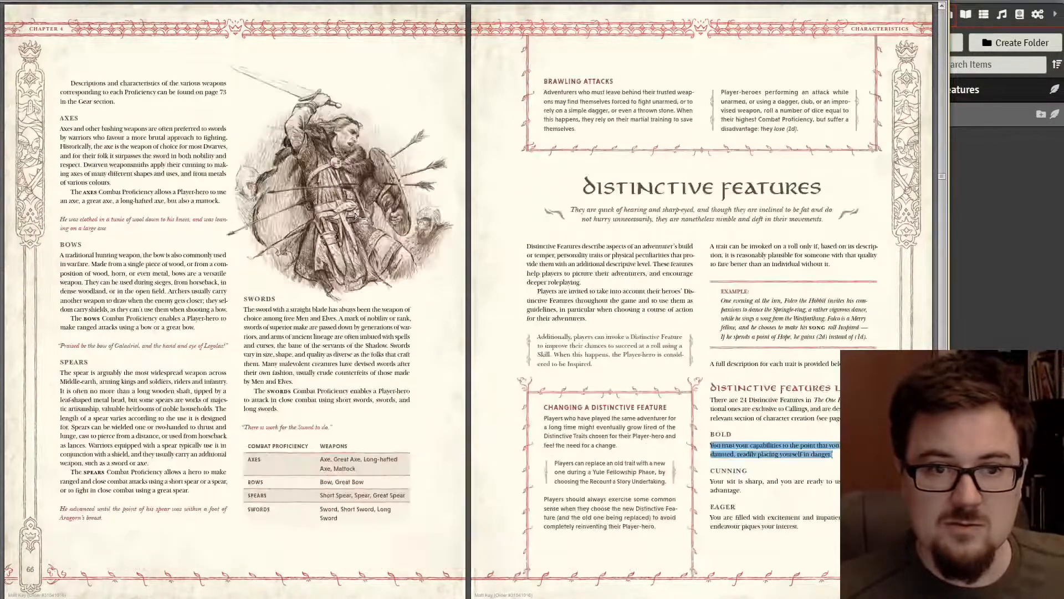
scroll(358, 216, "up", 6)
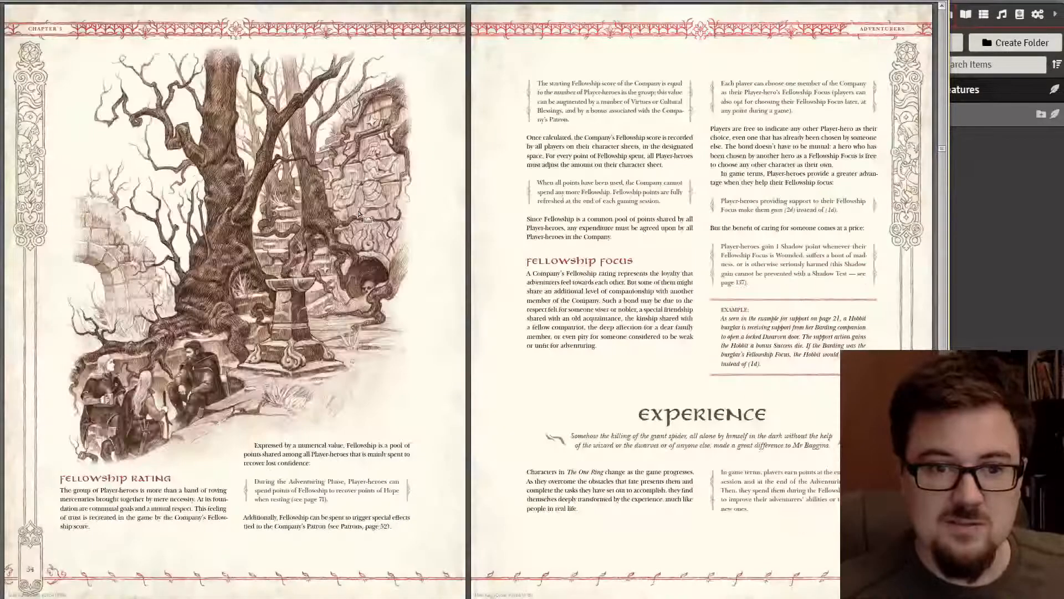
scroll(289, 230, "up", 1)
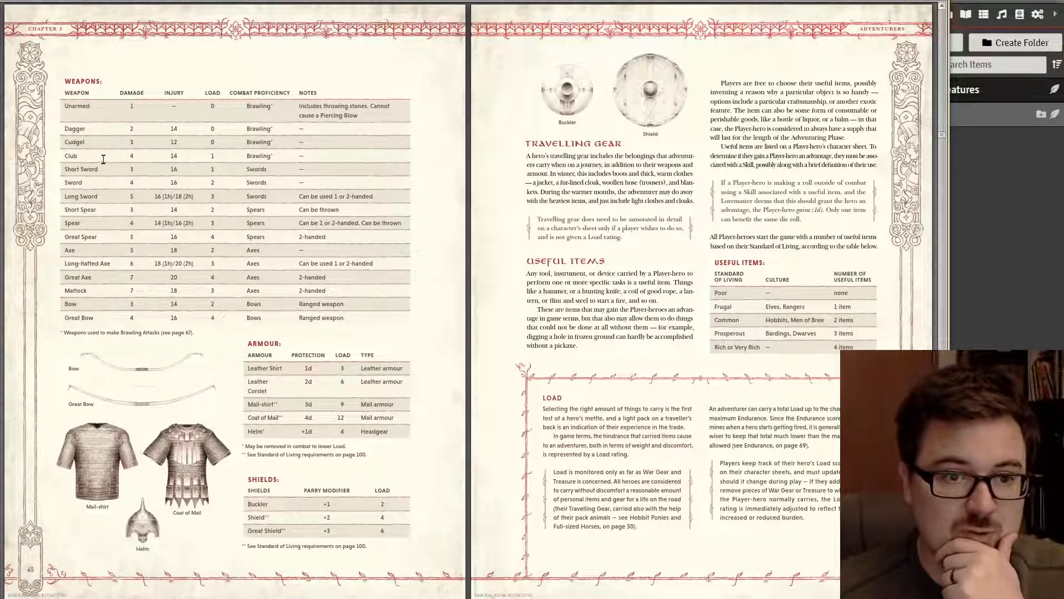
left_click(949, 221)
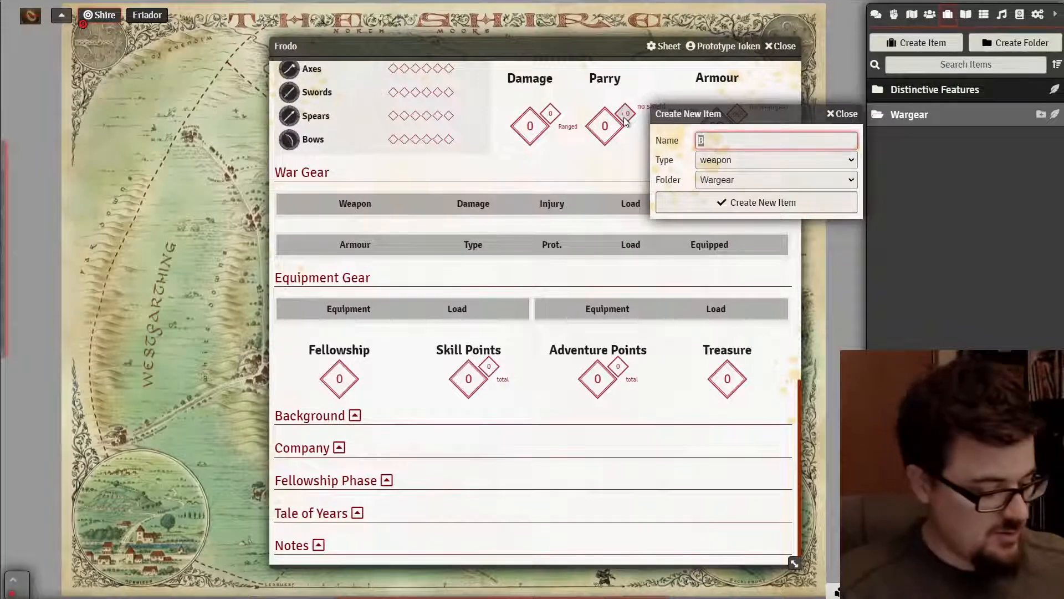
- Create the weapon as 'Short Sword' and look up its stats in the rulebook
type("Short Sword")
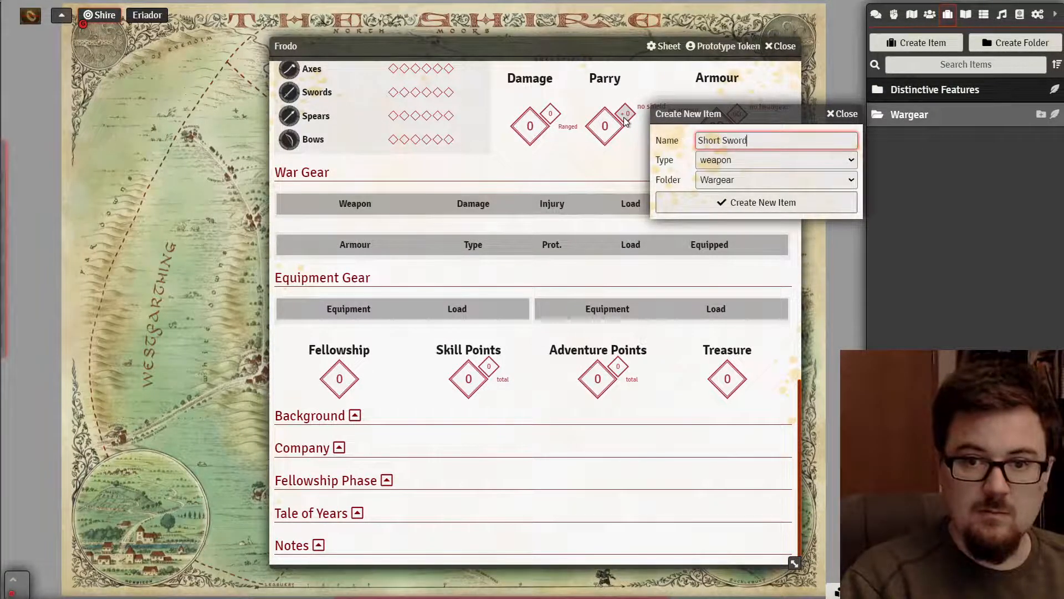
left_click(757, 205)
left_click_drag(604, 169, 639, 105)
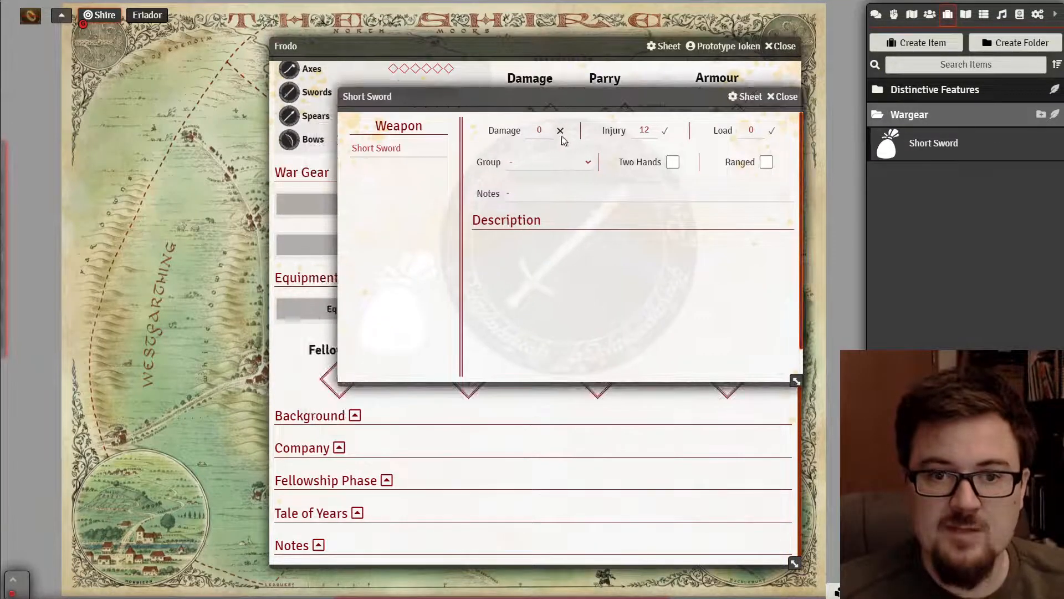
key("alt+Tab")
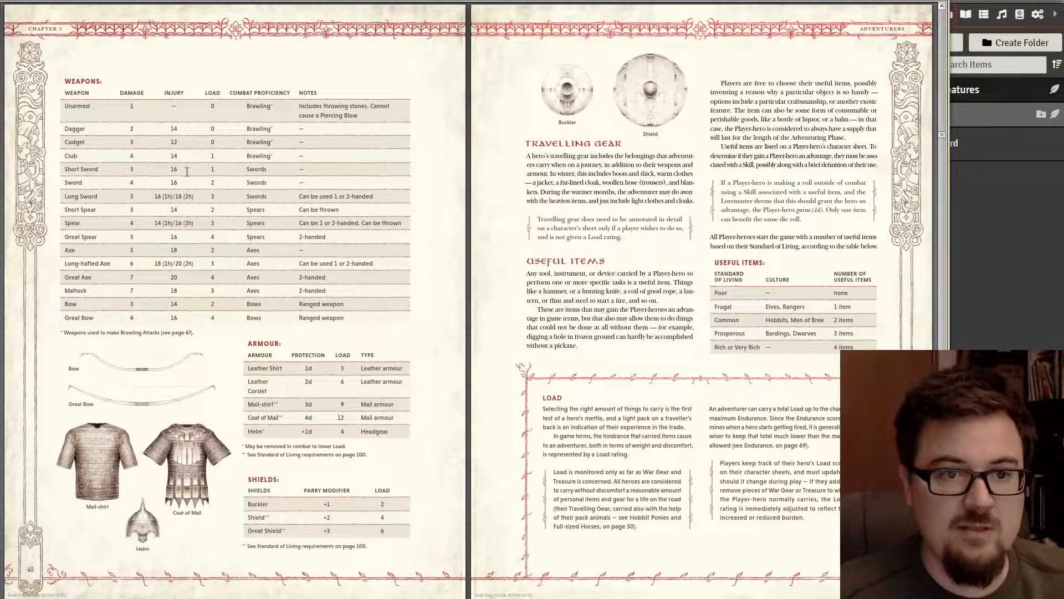
key("alt+Tab")
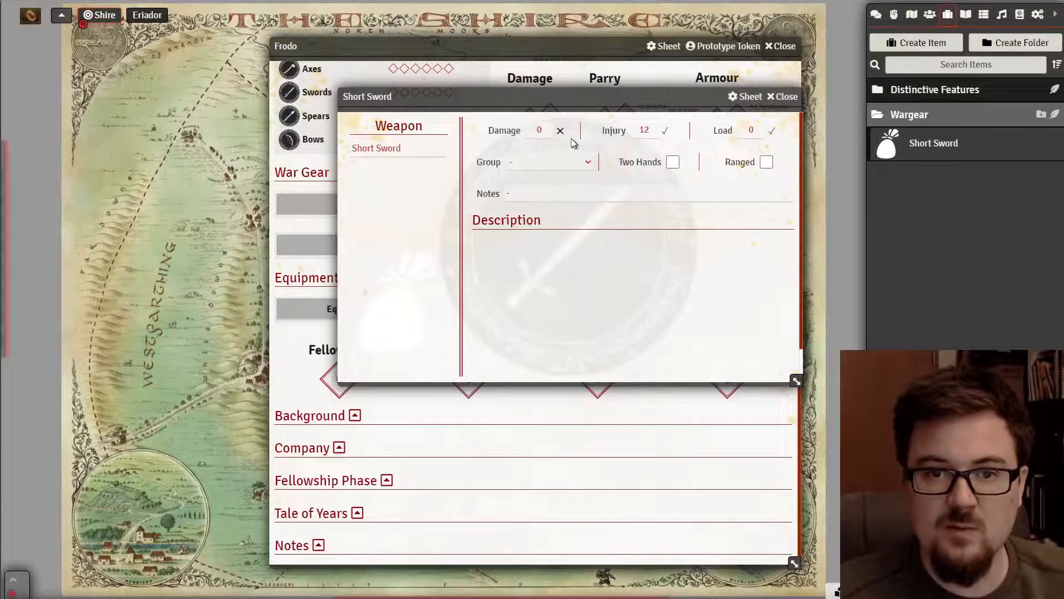
- Set the Short Sword to Damage 3, Injury 16, Load 1 and the Swords group
left_click(545, 130)
type("3")
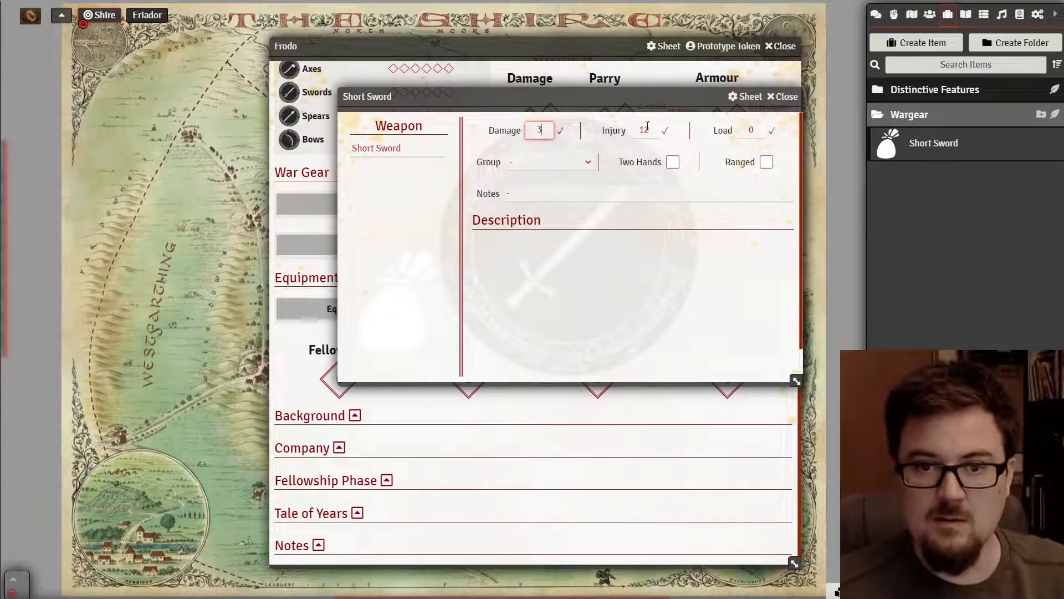
key("Tab")
type("16")
key("Tab")
type("1")
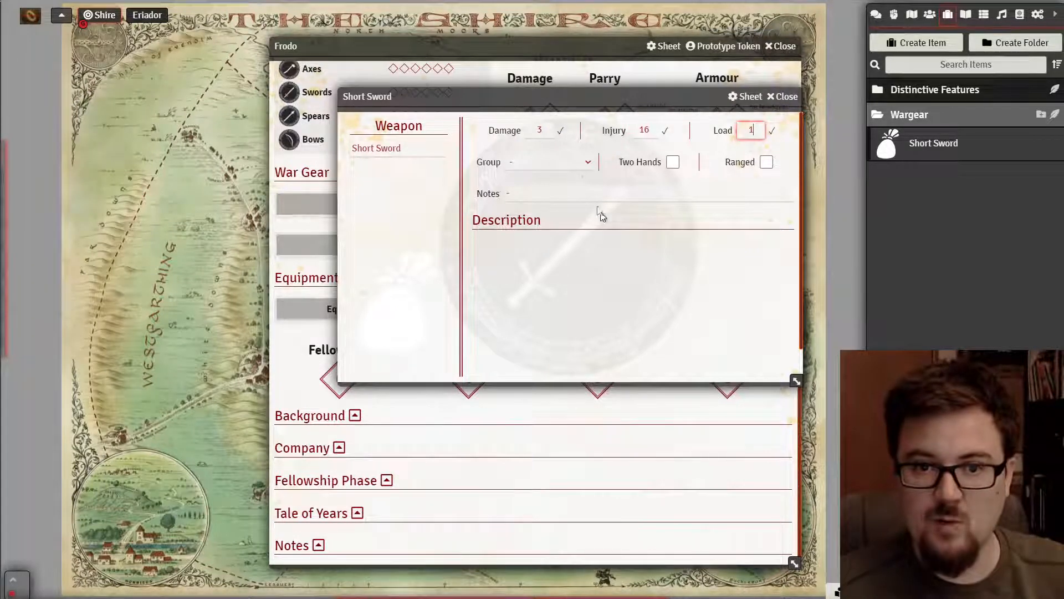
left_click(578, 166)
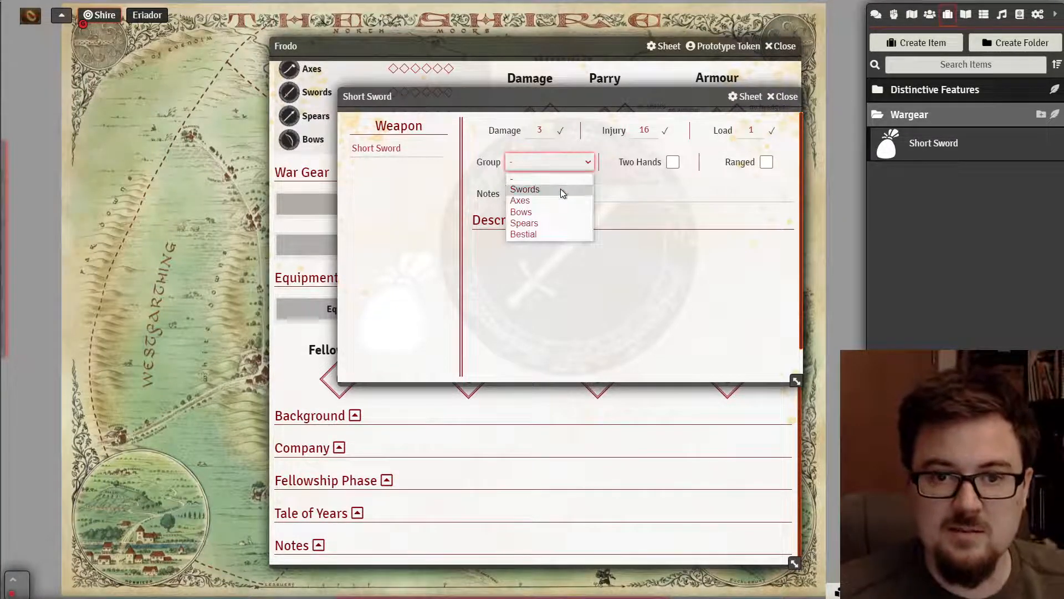
left_click(571, 187)
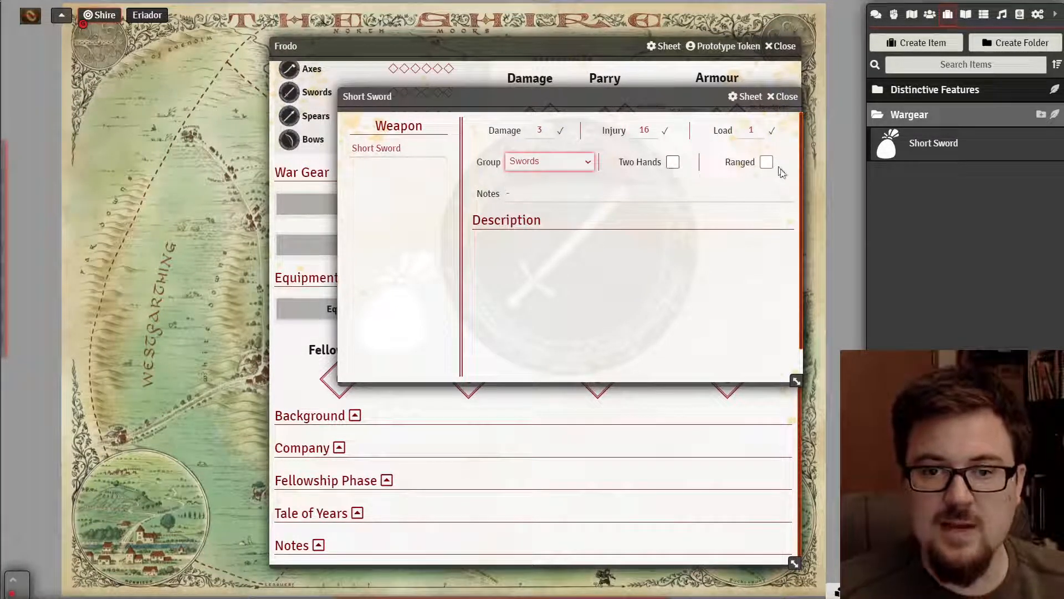
left_click(577, 194)
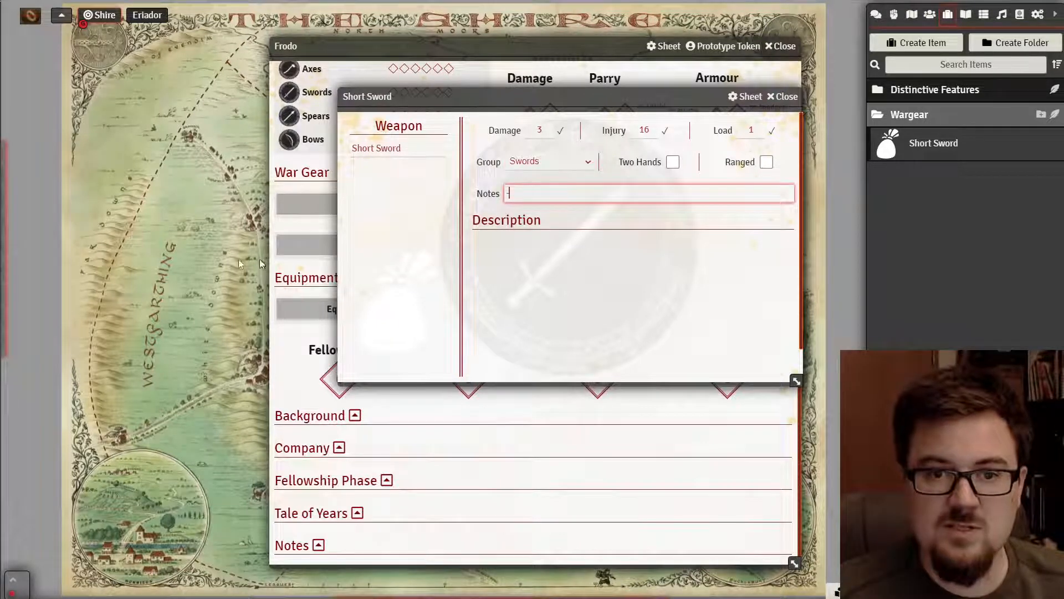
- Verify the Short Sword's stats against the rulebook's weapons table, then collapse its sheet
left_click(1, 303)
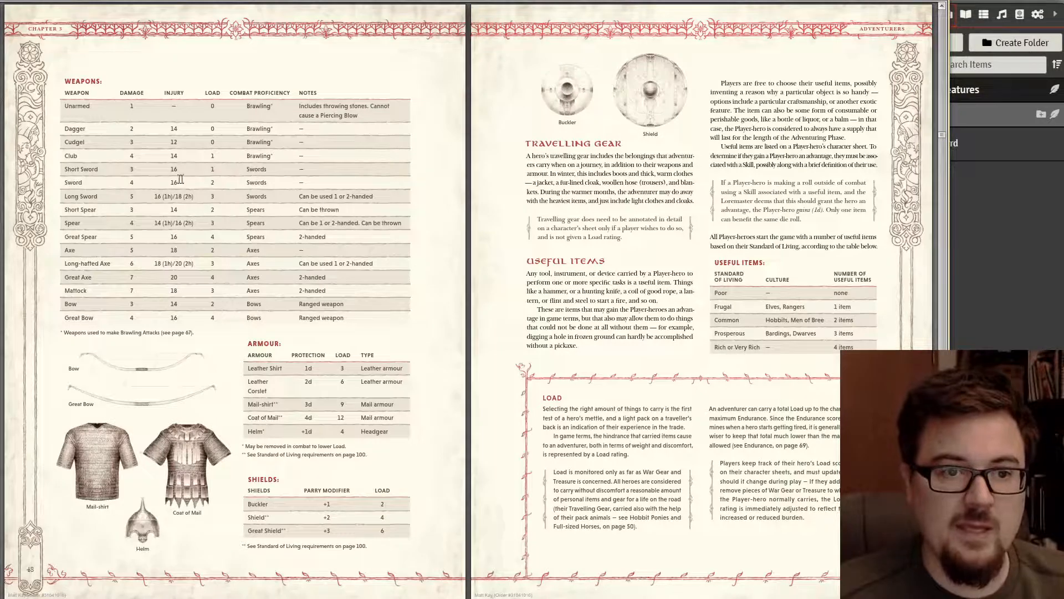
left_click(1012, 273)
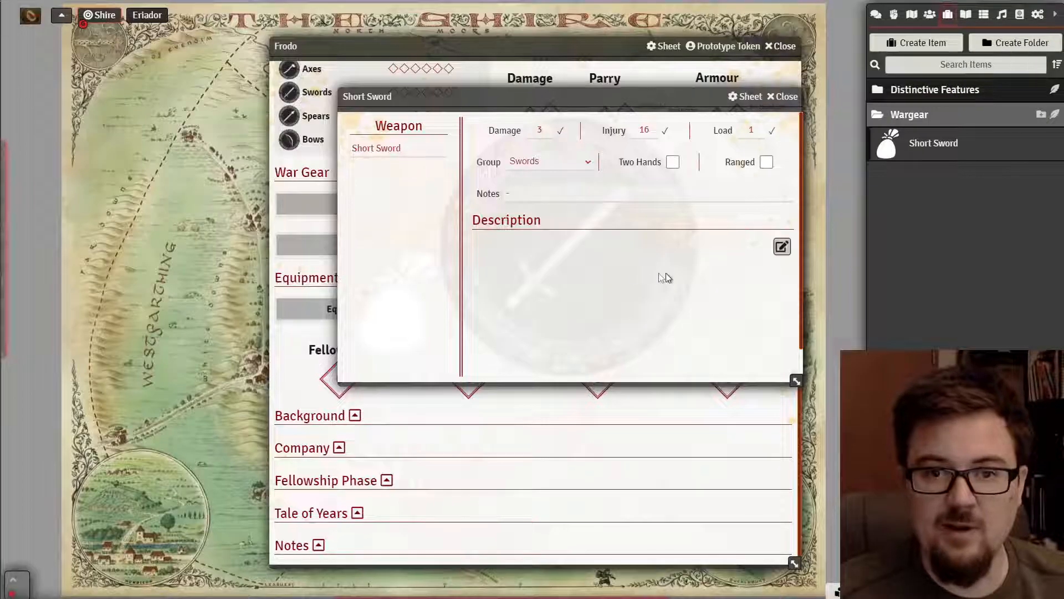
left_click(8, 302)
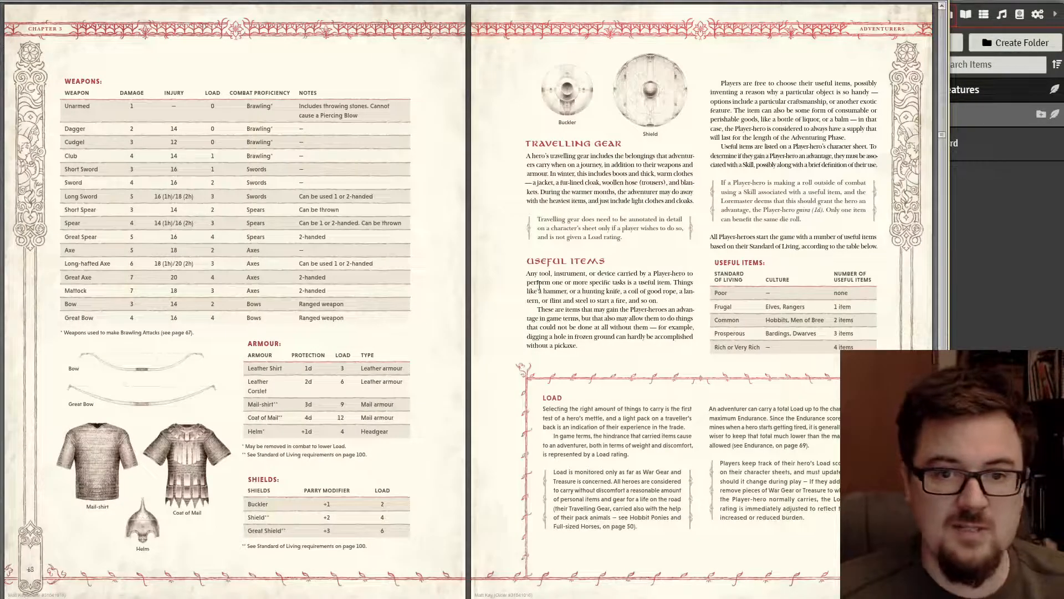
scroll(621, 304, "down", 1)
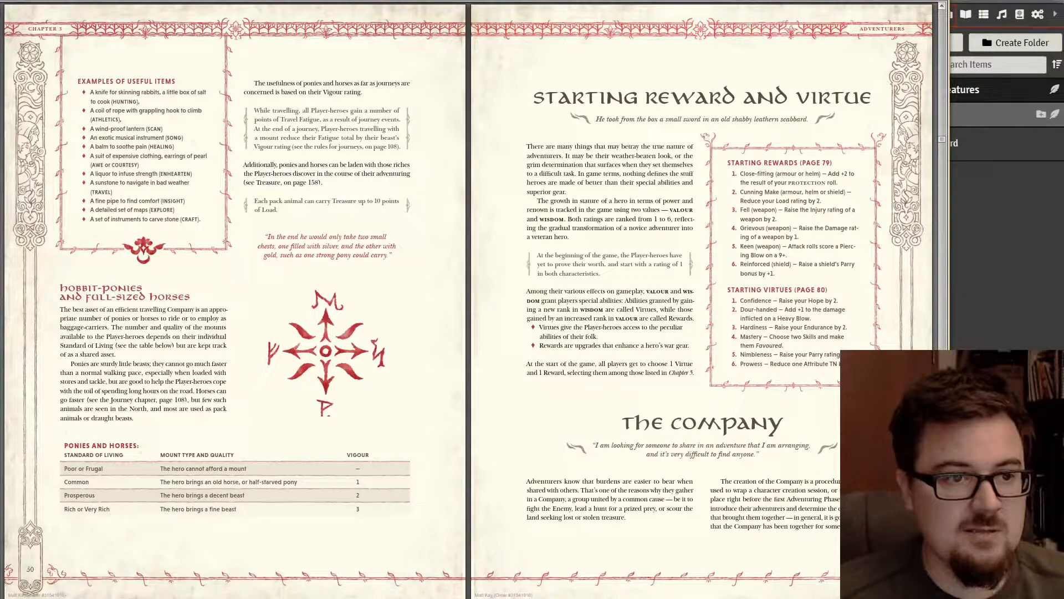
left_click(1016, 246)
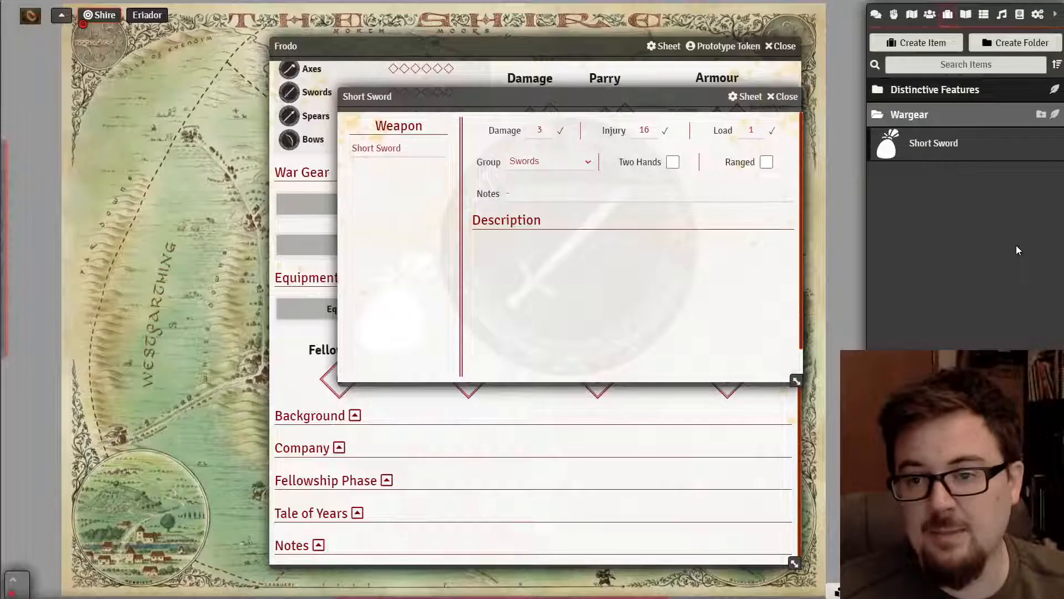
double_click(798, 101)
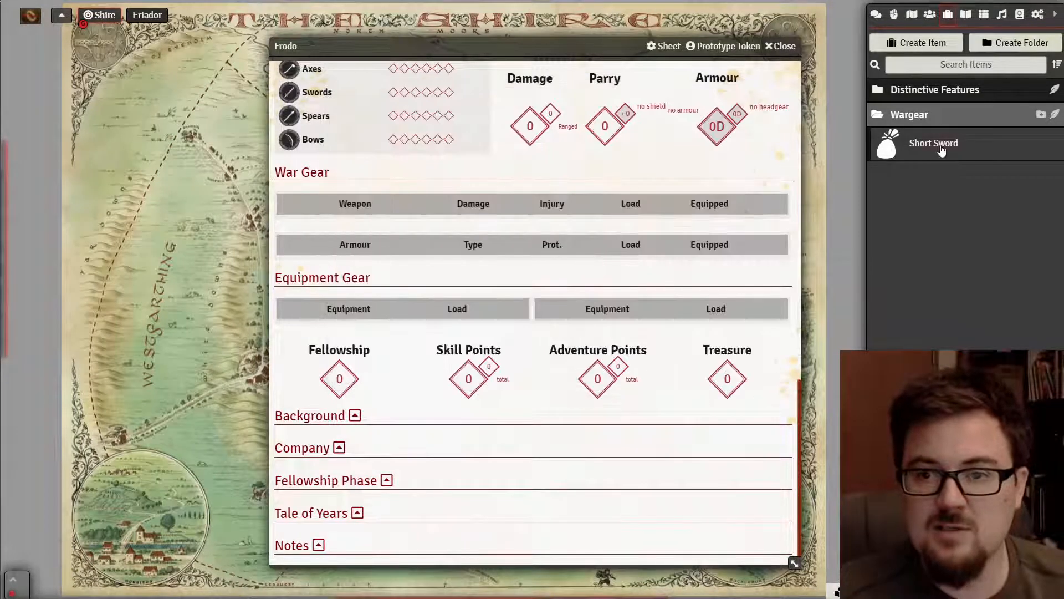
- Drag the Short Sword into Frodo's War Gear and mark it equipped
left_click_drag(941, 150, 376, 217)
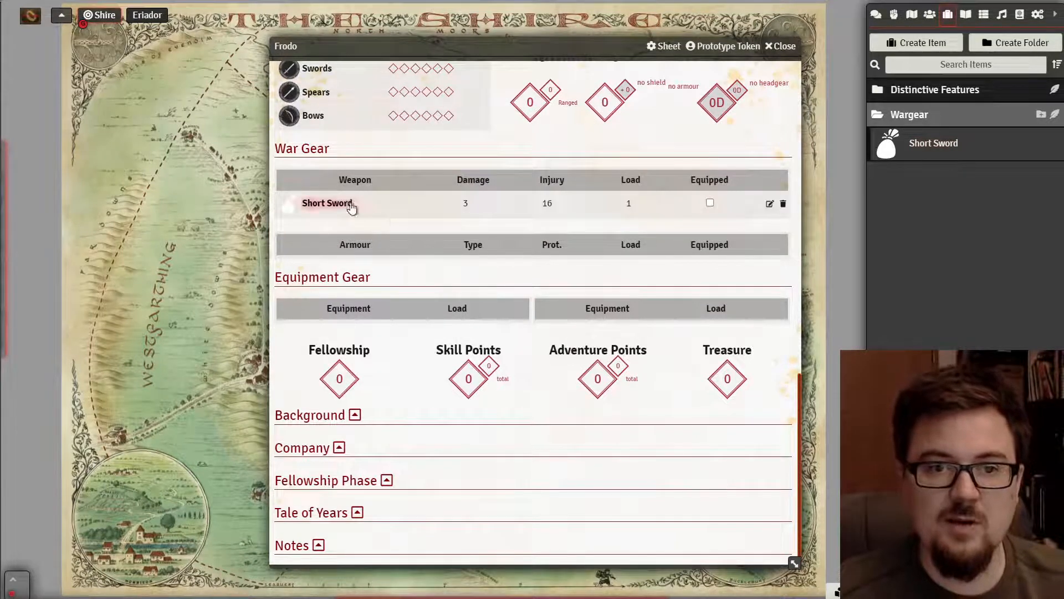
scroll(357, 212, "up", 10)
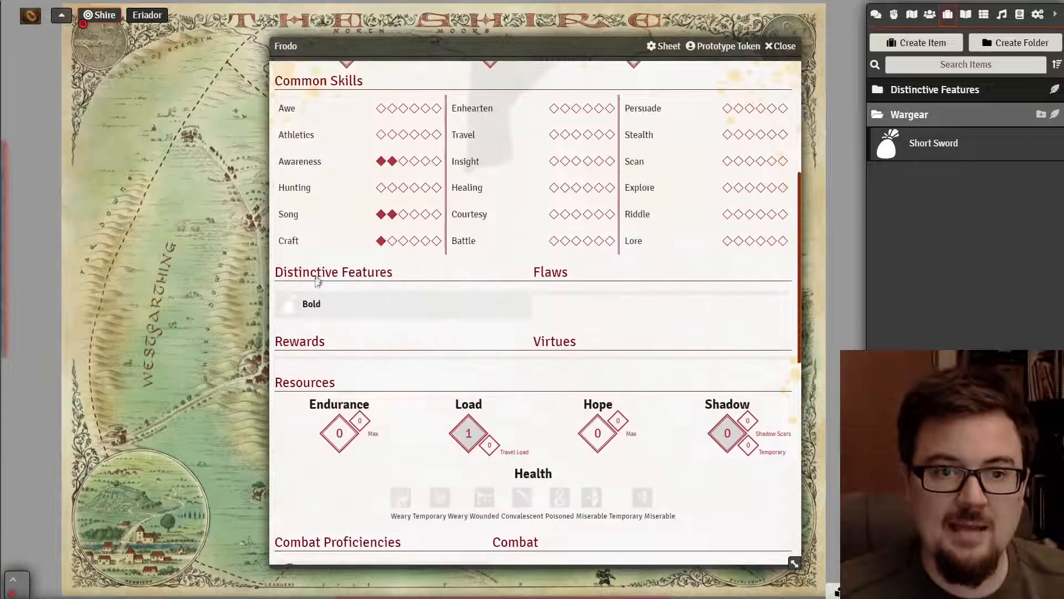
scroll(328, 351, "down", 7)
scroll(331, 283, "up", 5)
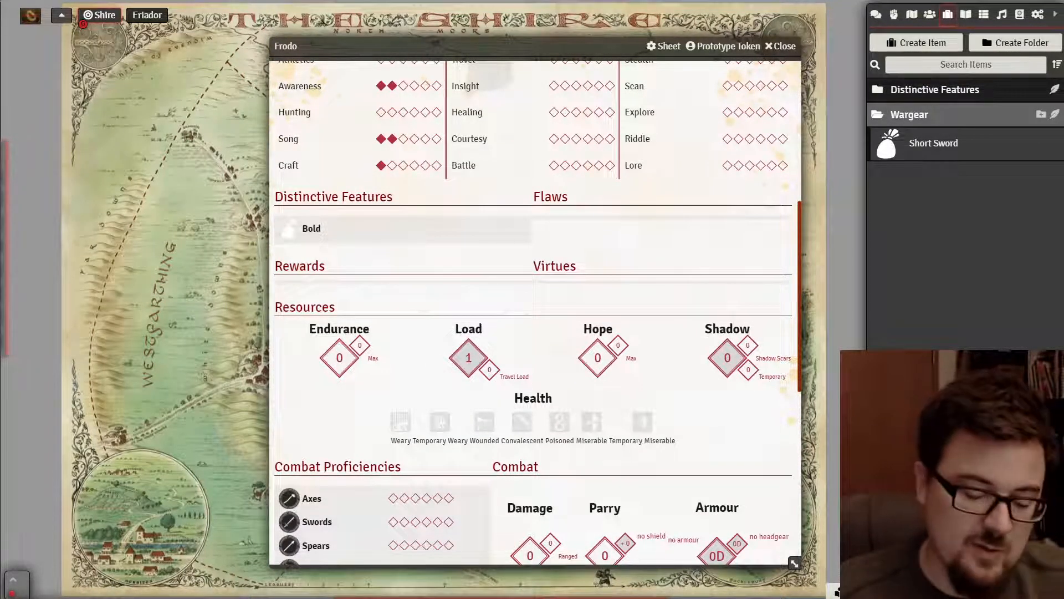
scroll(409, 355, "down", 5)
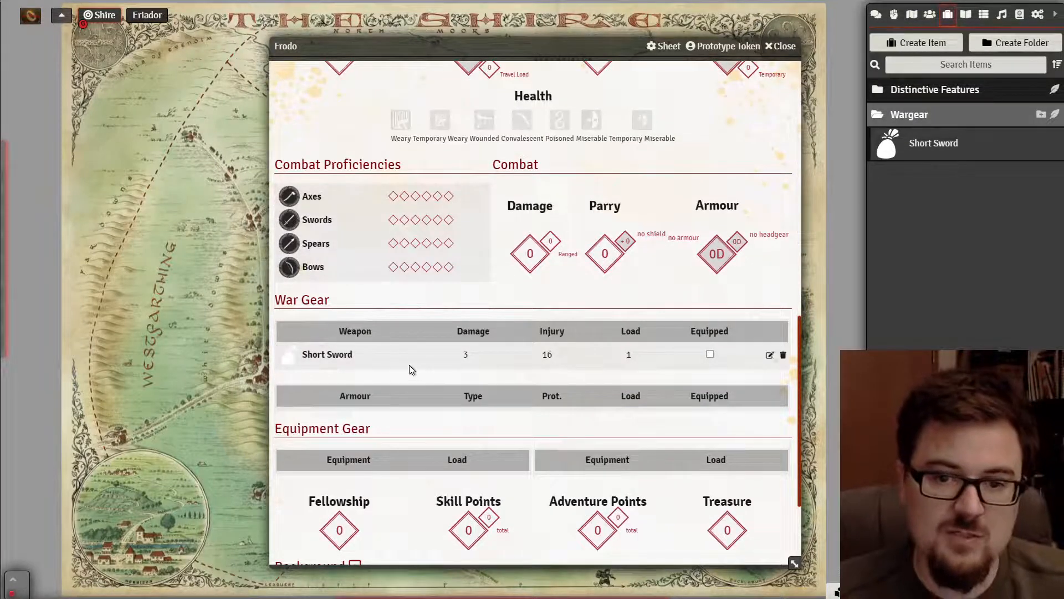
left_click(710, 356)
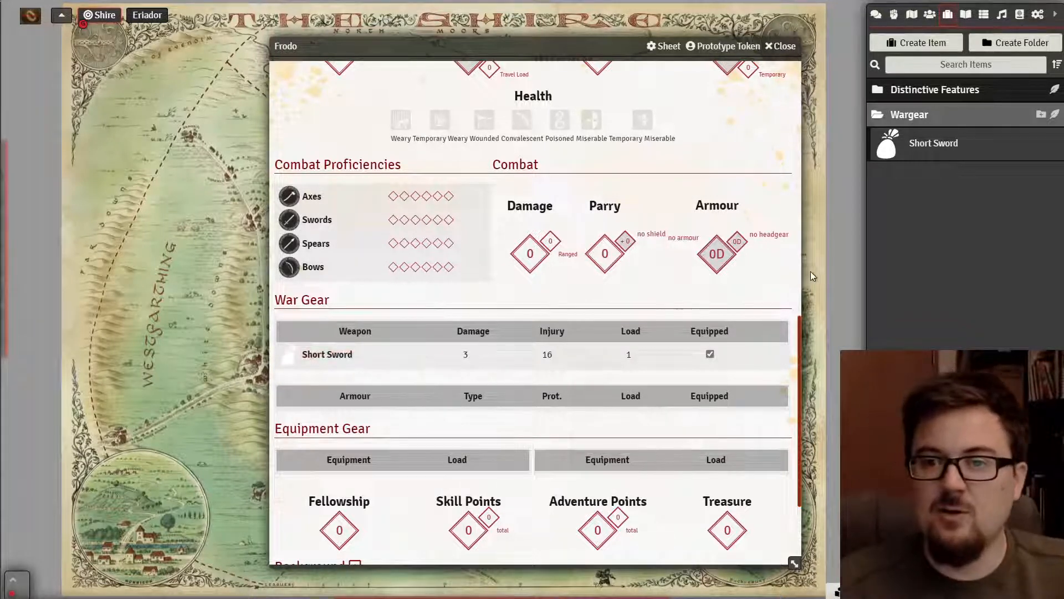
left_click(927, 143)
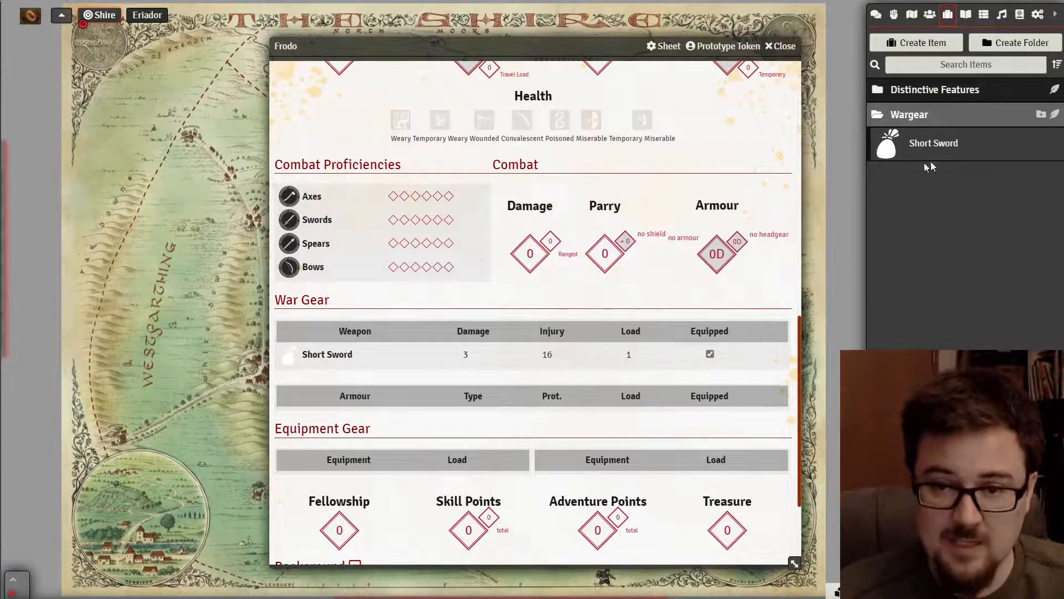
scroll(438, 304, "up", 3)
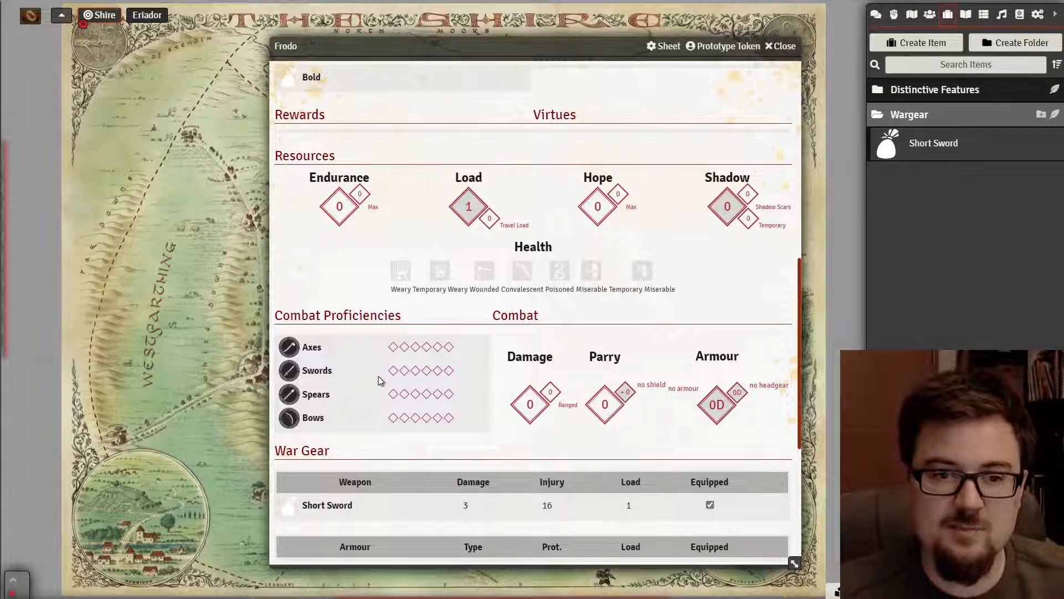
scroll(380, 403, "down", 5)
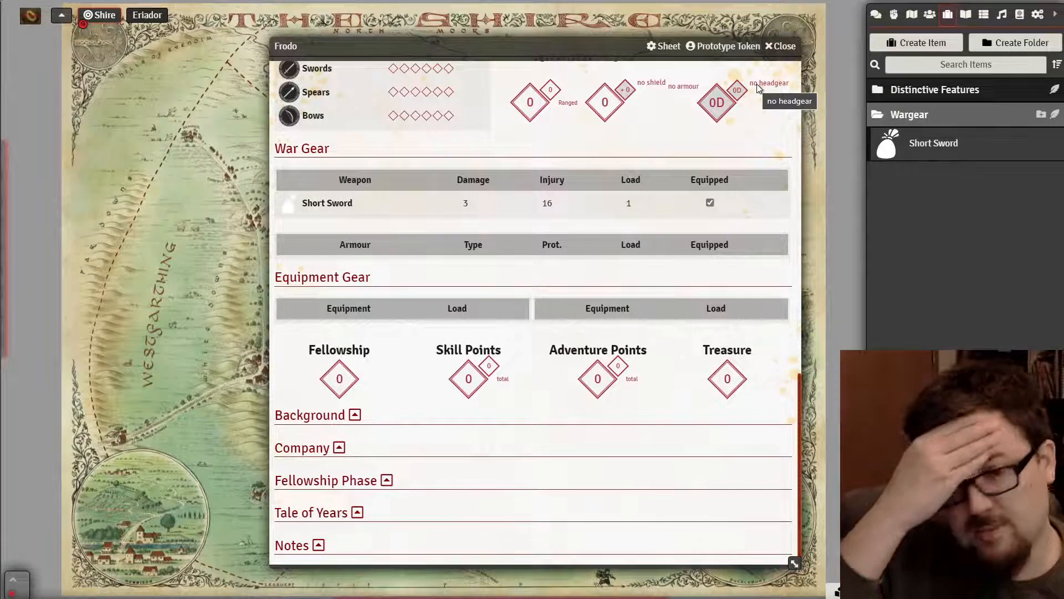
- Close Frodo's sheet, collapse the Wargear folder and show the Actors list
left_click(780, 47)
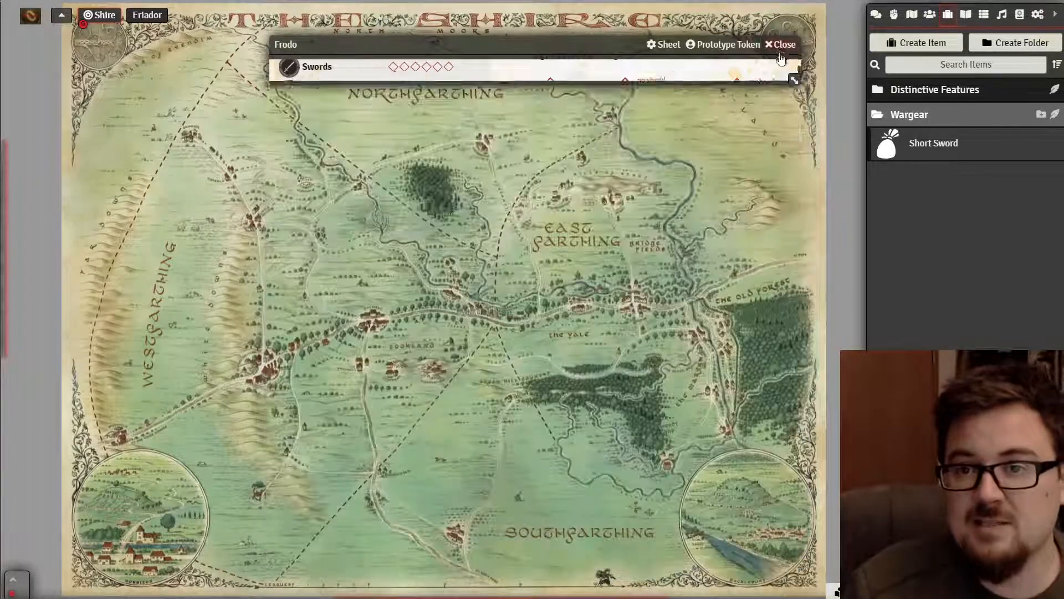
left_click(1002, 111)
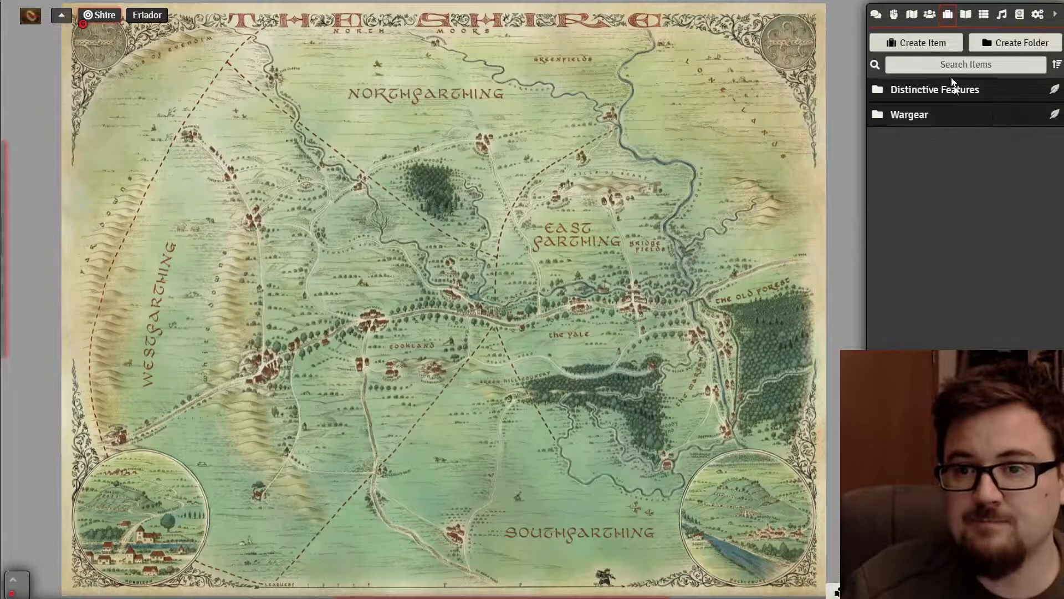
left_click(894, 15)
left_click(929, 15)
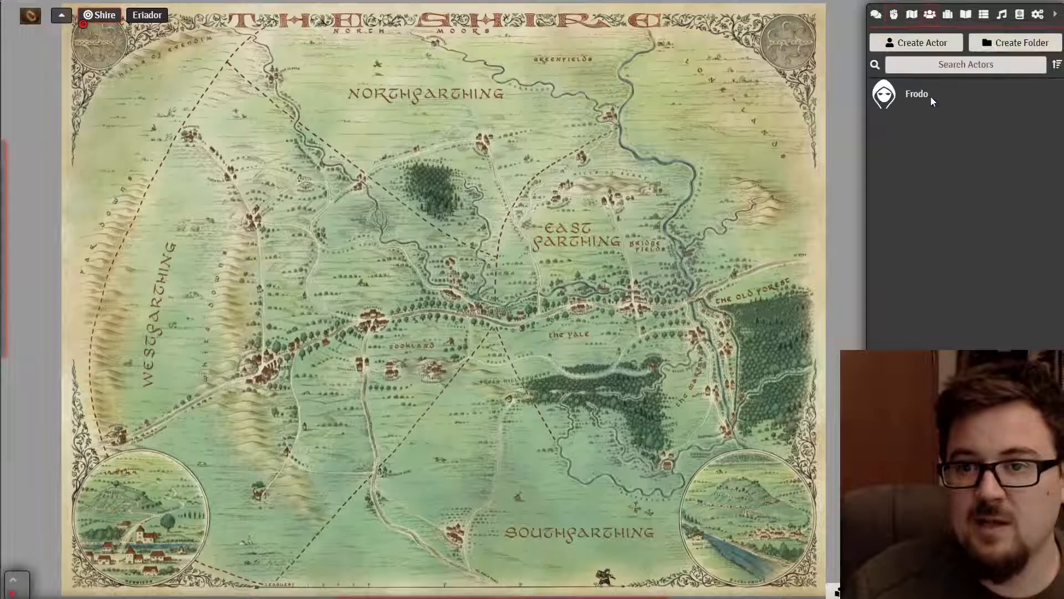
- Create a community actor named Fellowship
left_click(928, 49)
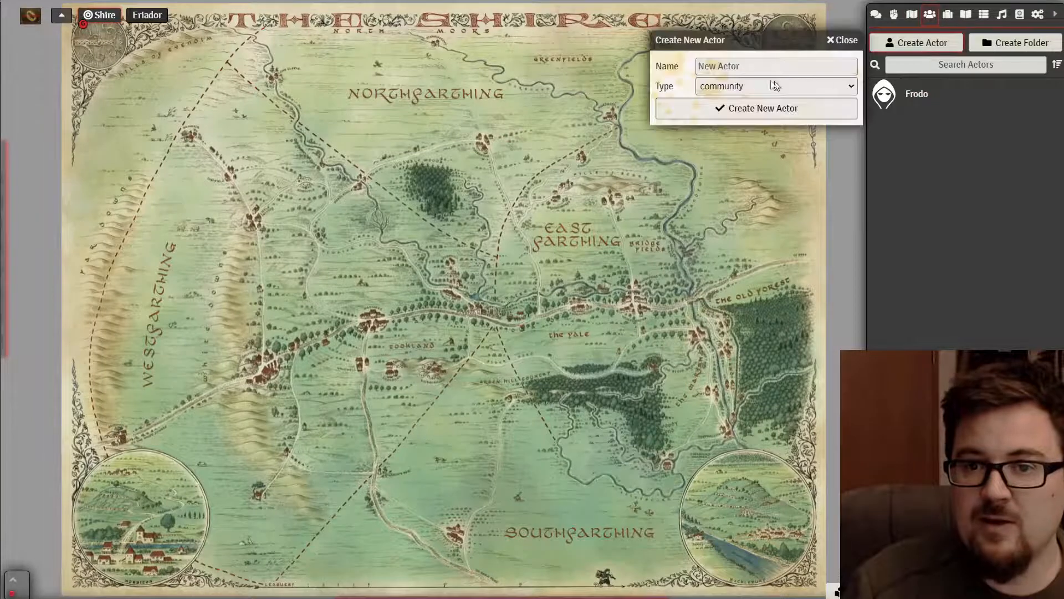
left_click(749, 69)
left_click(682, 87)
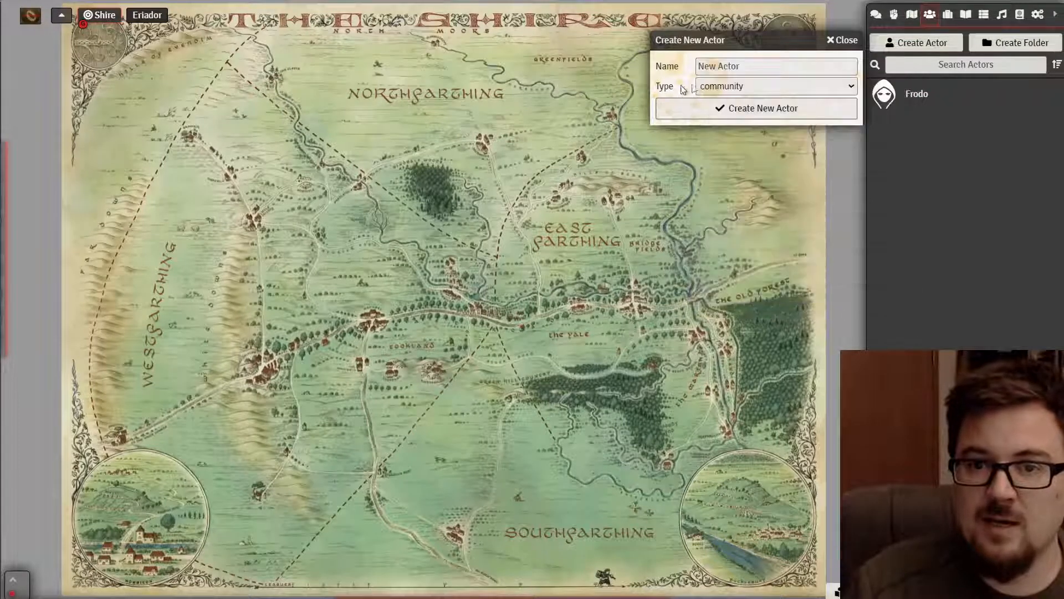
left_click(730, 87)
left_click(742, 105)
left_click(749, 65)
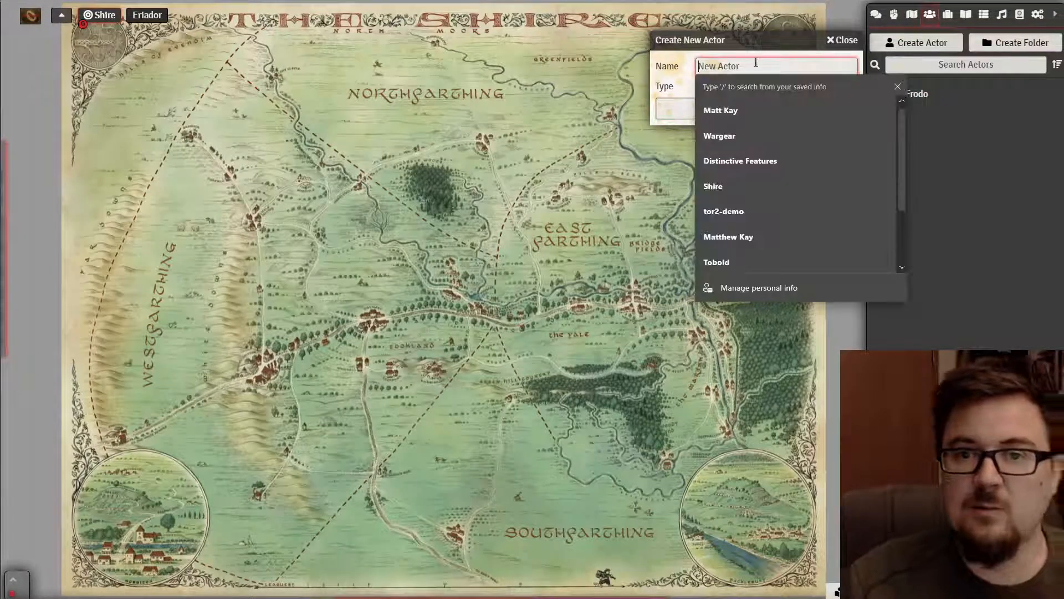
type("Fellows")
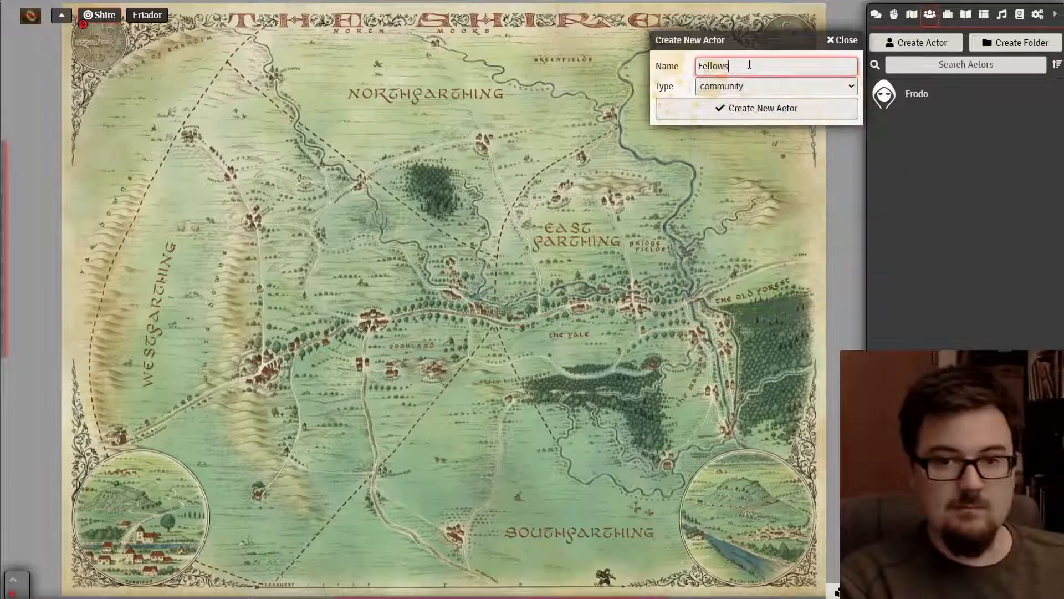
type("hip")
left_click(720, 108)
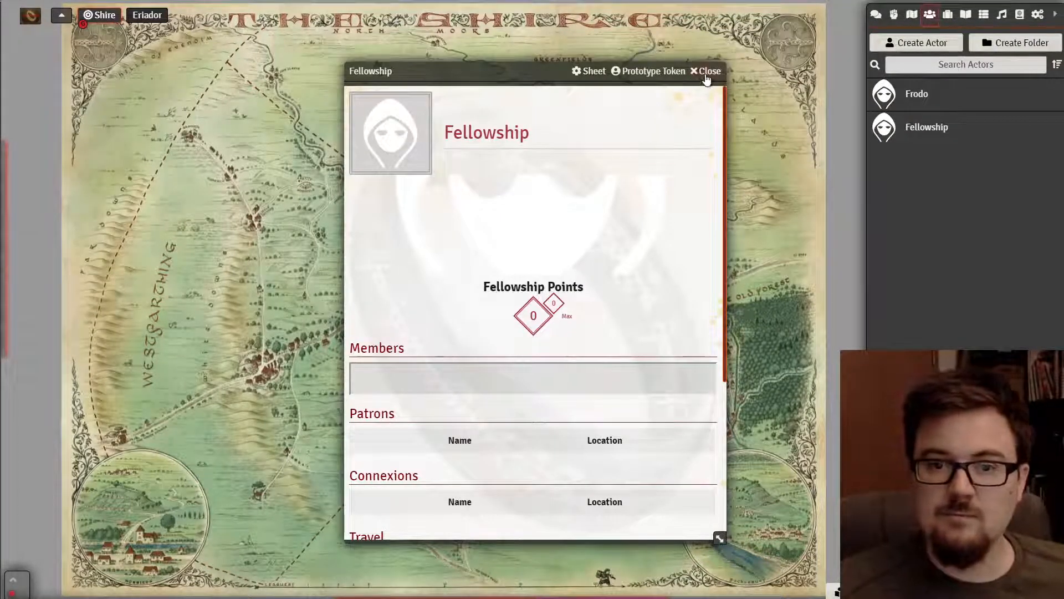
left_click(706, 73)
- Create a character actor named samwise and capitalise its name to Samwise
left_click(907, 50)
left_click(790, 65)
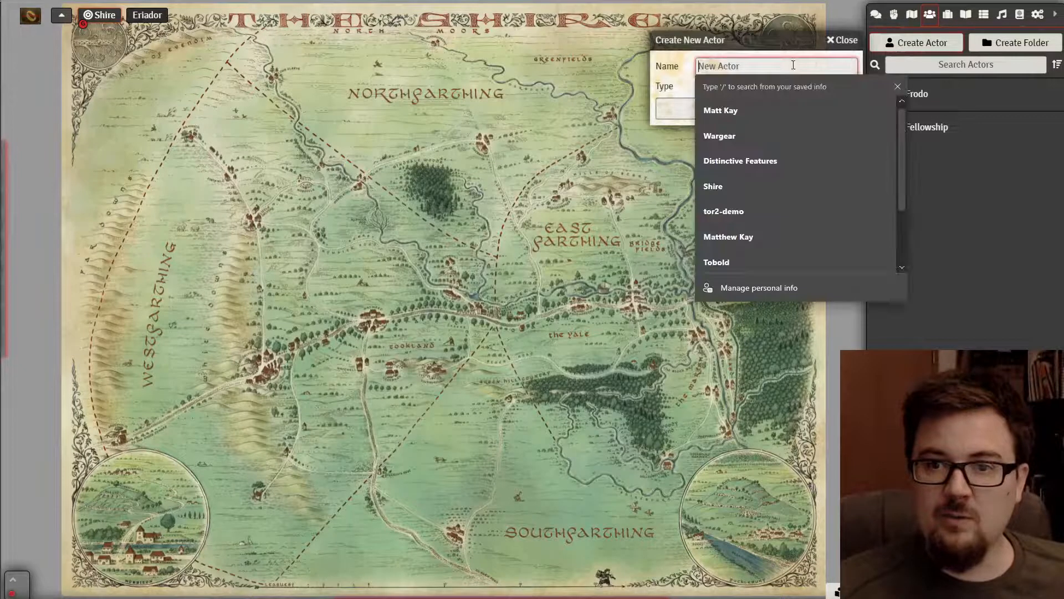
type("samwise")
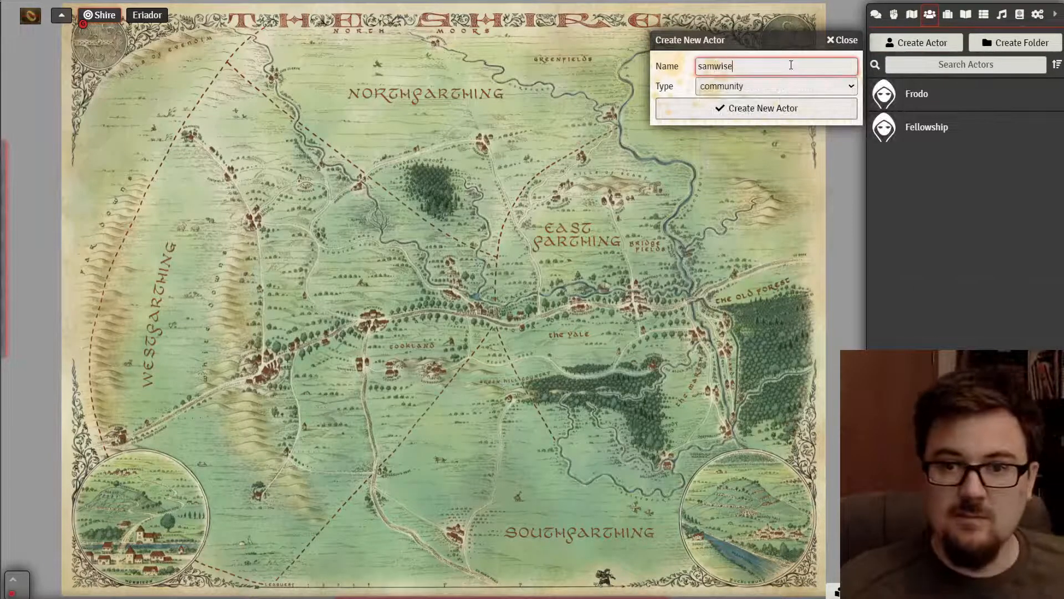
left_click(784, 89)
left_click(753, 115)
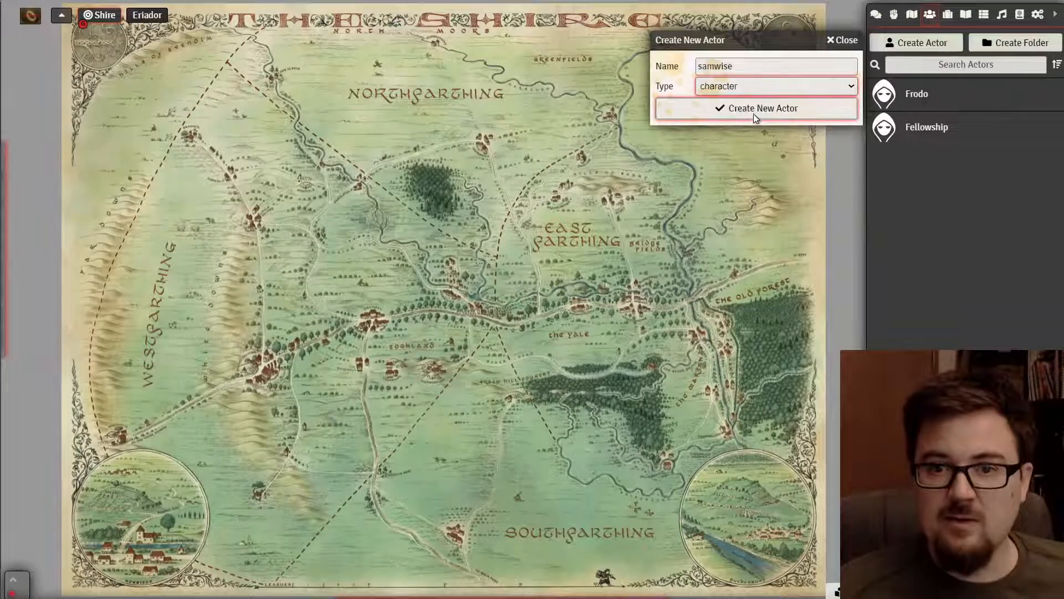
left_click(756, 110)
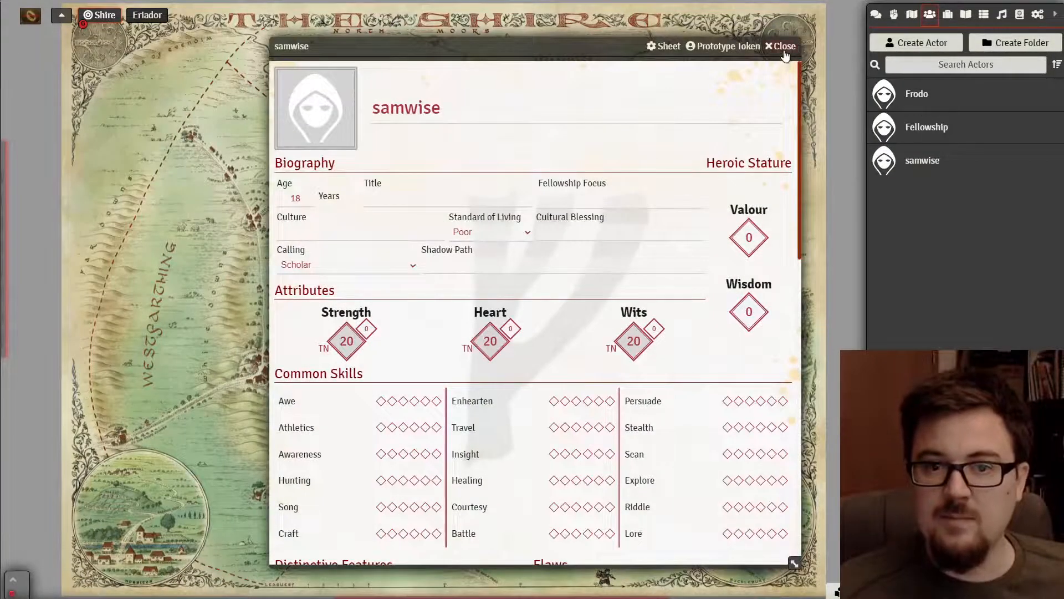
left_click_drag(382, 105, 371, 105)
type("S")
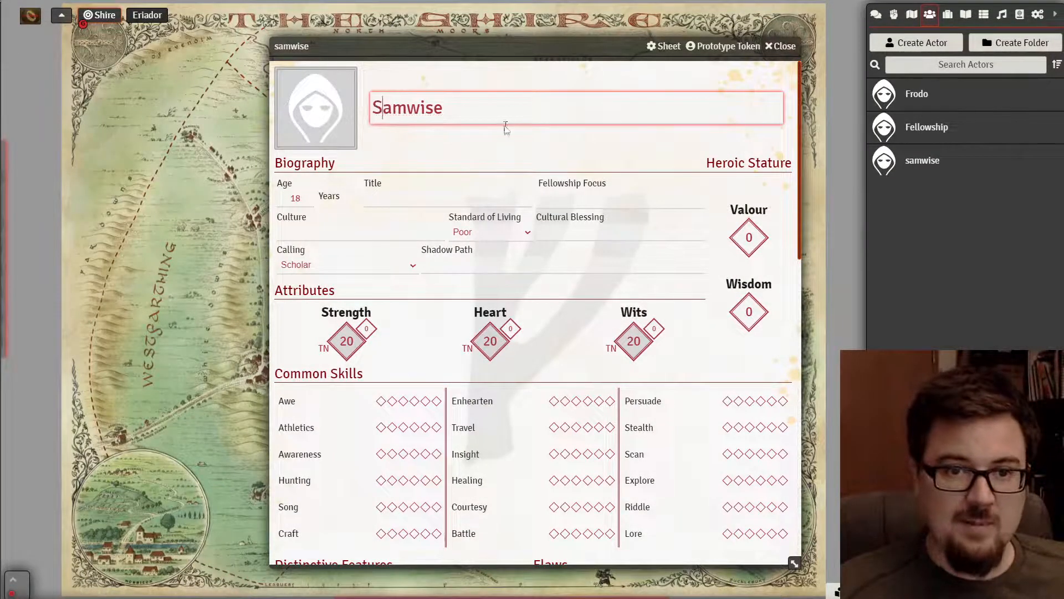
key("Return")
left_click(780, 46)
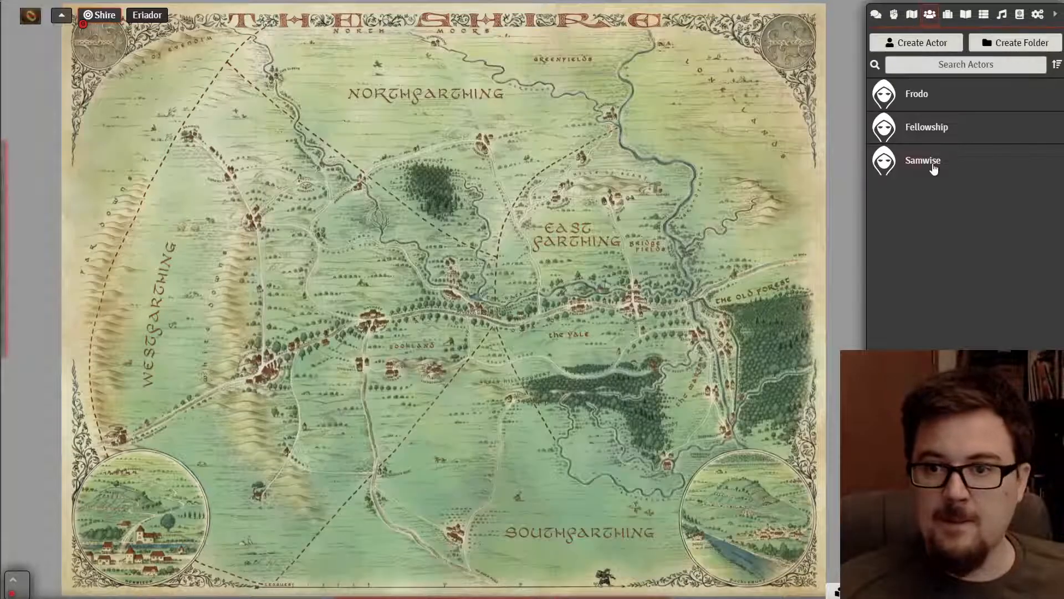
left_click(1049, 50)
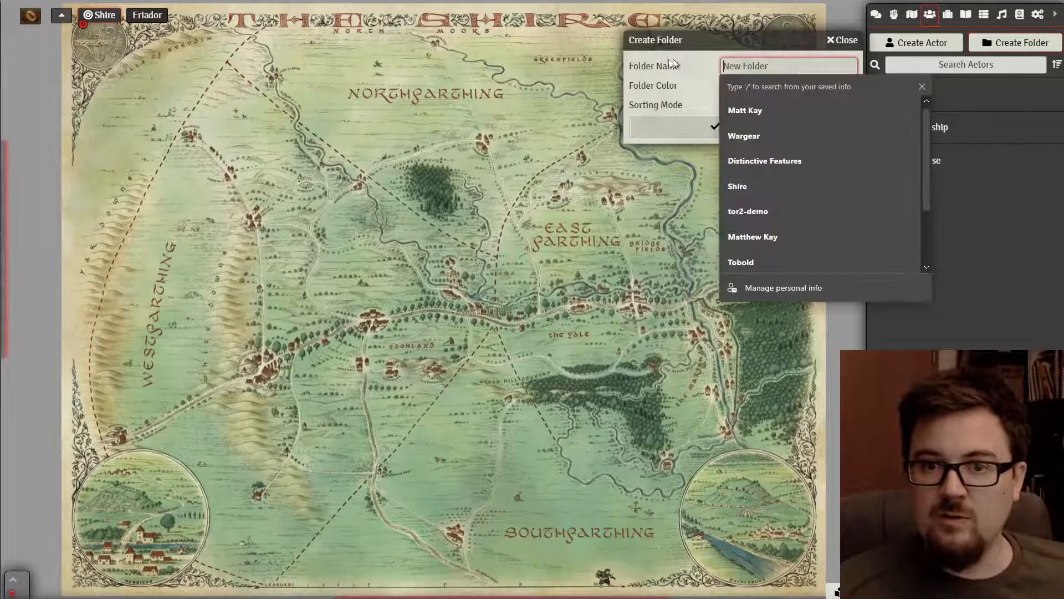
- Create a PCs actor folder and move Frodo and Samwise into it
type("PCs")
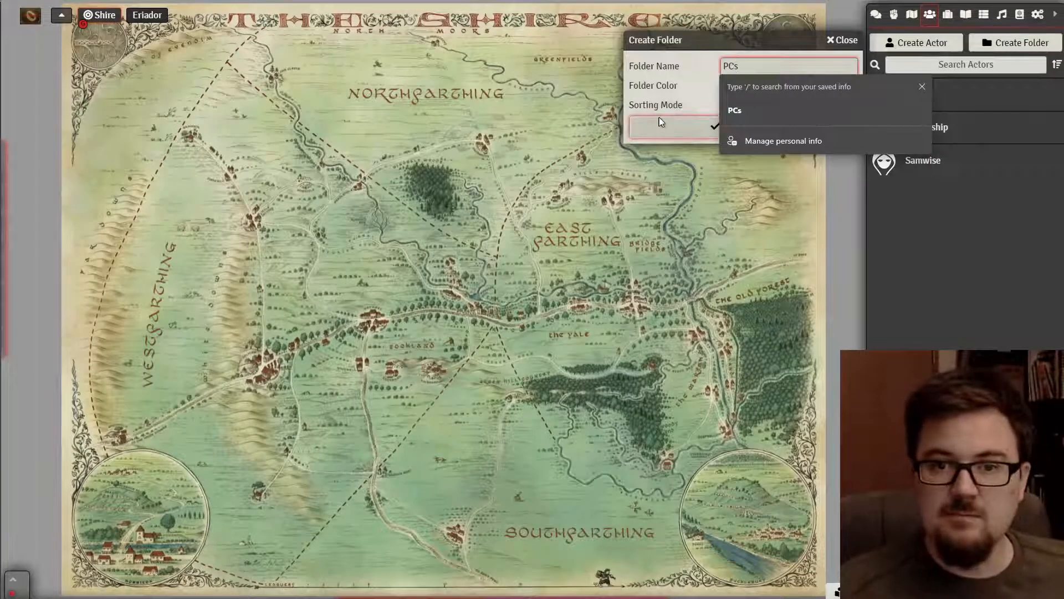
left_click(668, 127)
left_click_drag(925, 94, 925, 91)
left_click_drag(921, 152, 926, 86)
left_click(920, 42)
left_click(843, 40)
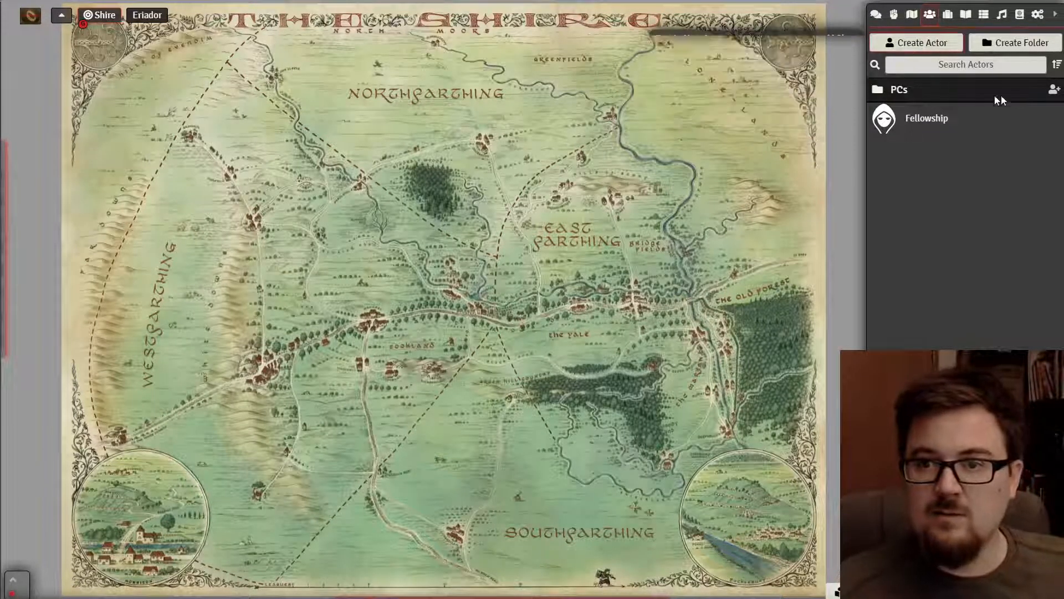
left_click(1018, 93)
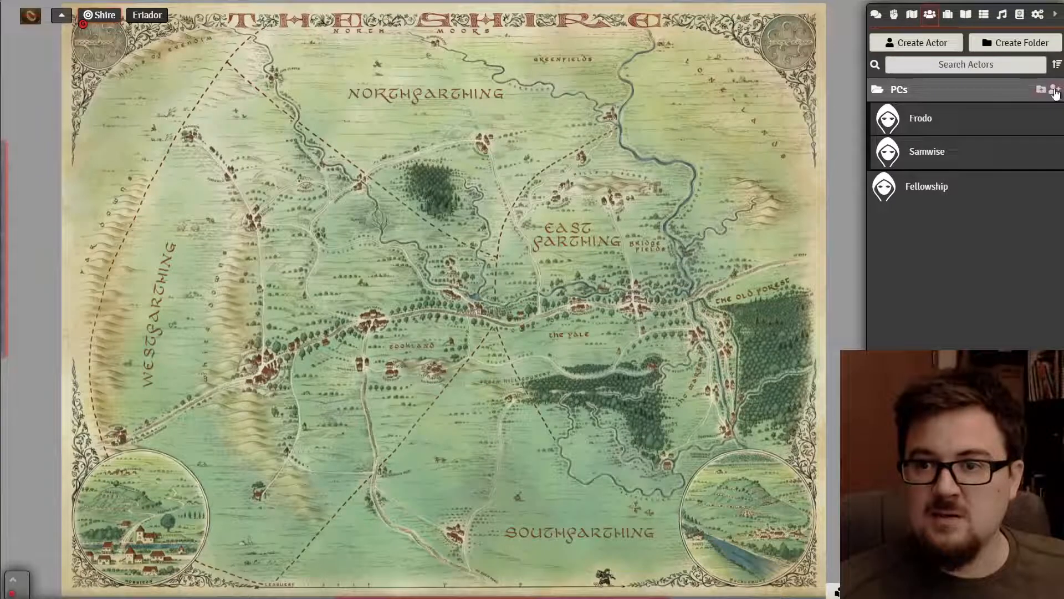
- Create a character actor named Merry inside the PCs folder
left_click(1054, 89)
left_click(734, 115)
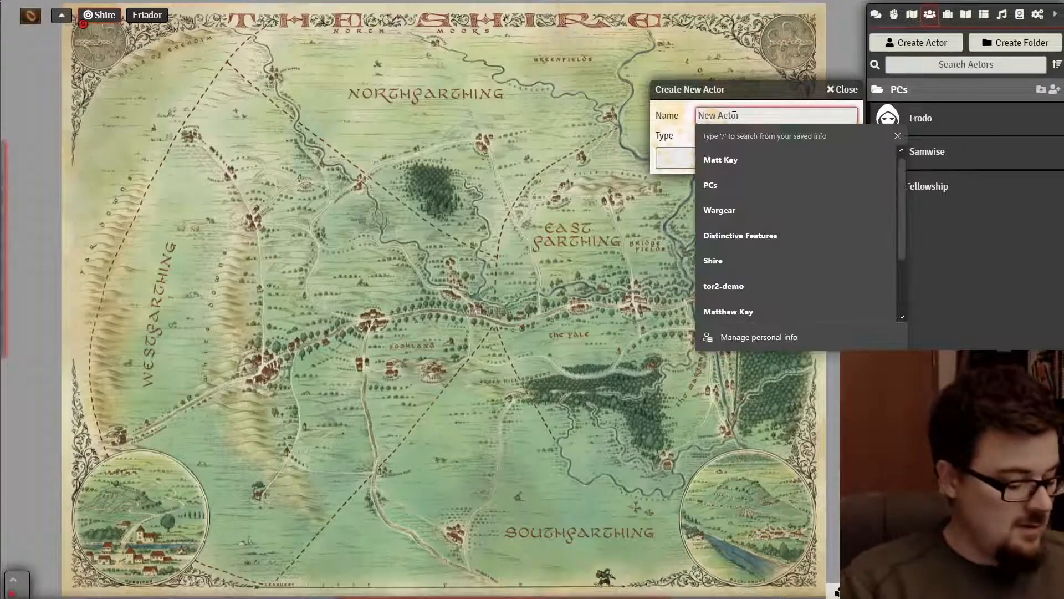
type("Merry")
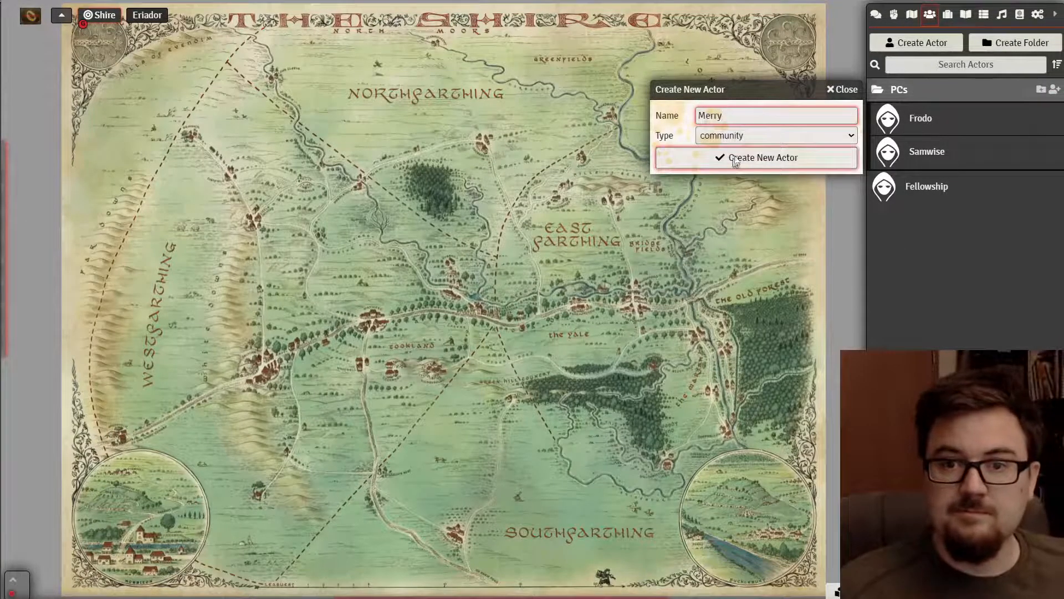
left_click(739, 136)
left_click(740, 162)
left_click(741, 156)
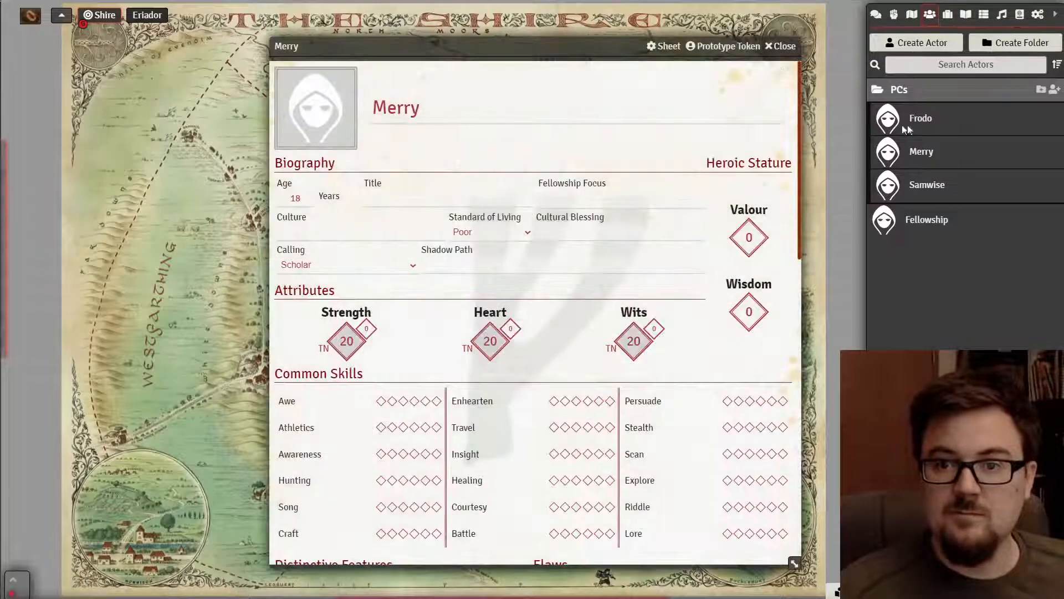
left_click(782, 49)
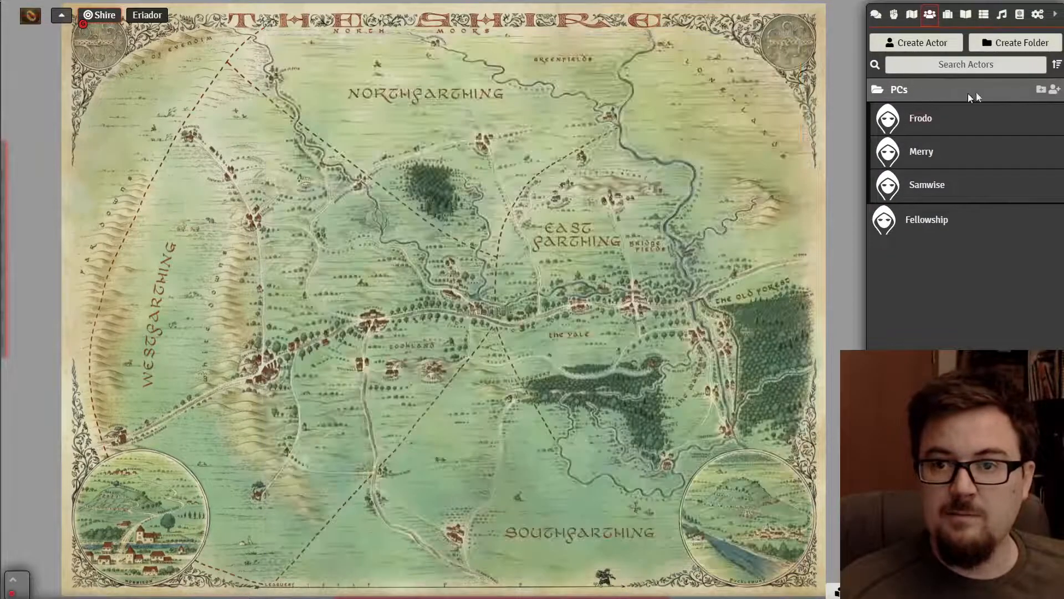
- Create a character actor named Pippin inside the PCs folder
left_click(1055, 91)
left_click(800, 115)
type("Pipp")
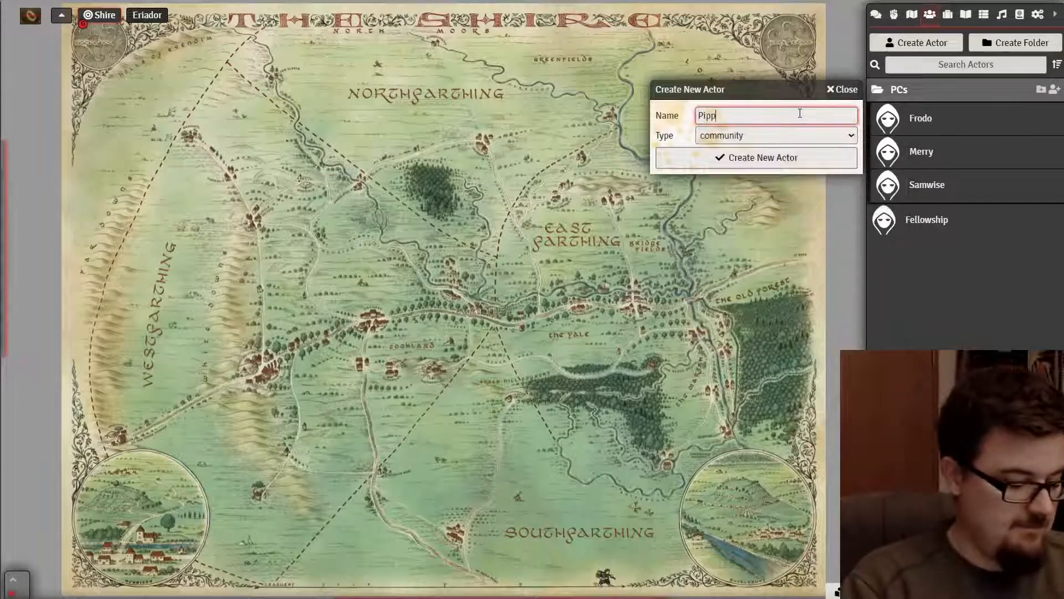
type("in")
left_click(767, 138)
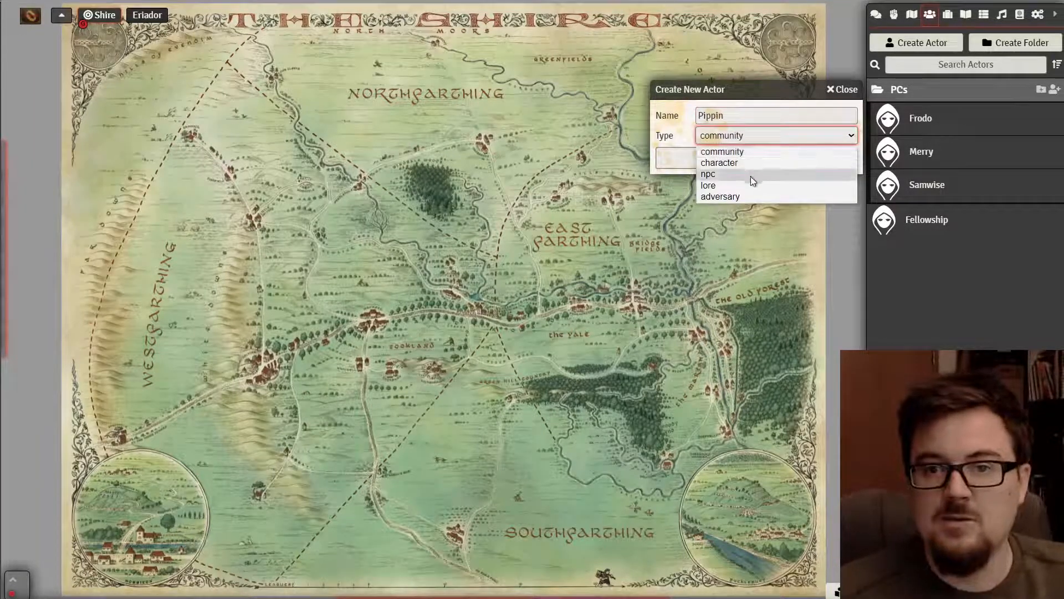
left_click(750, 163)
left_click(753, 160)
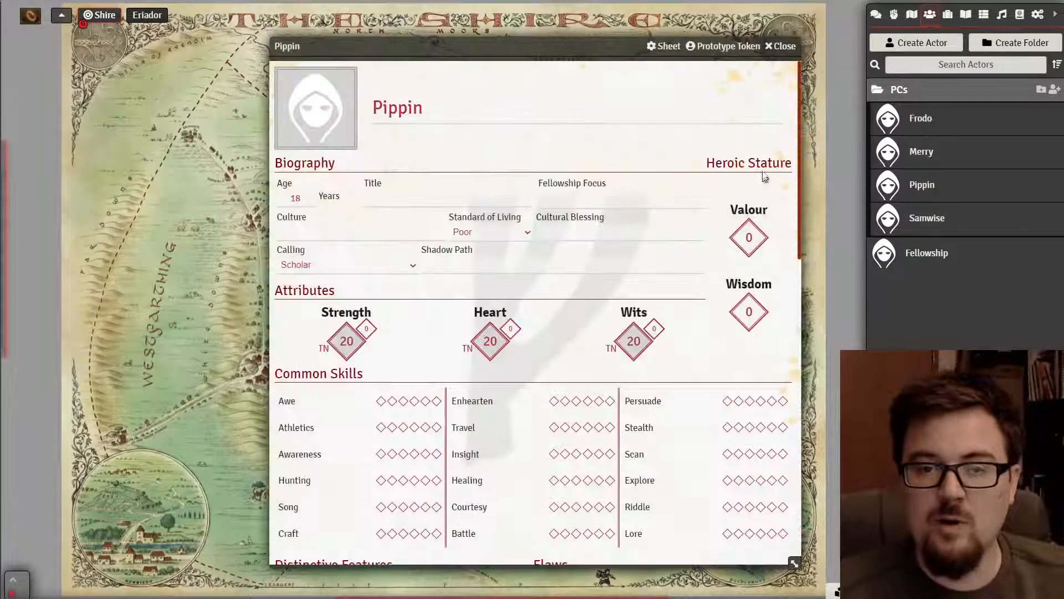
left_click(782, 46)
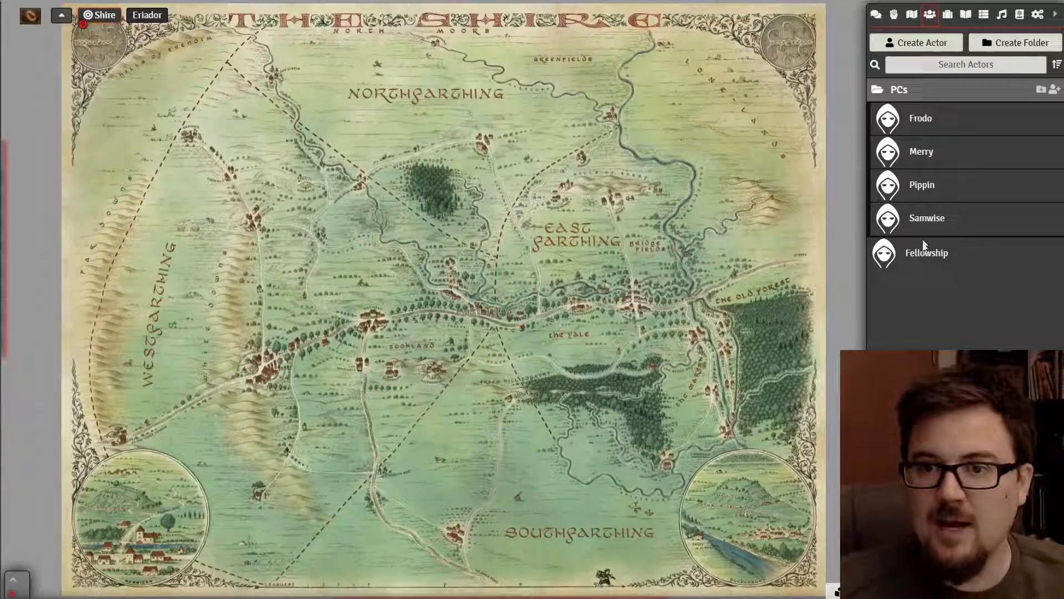
- Open the Fellowship sheet and set its Fellowship Points to 0
left_click(926, 259)
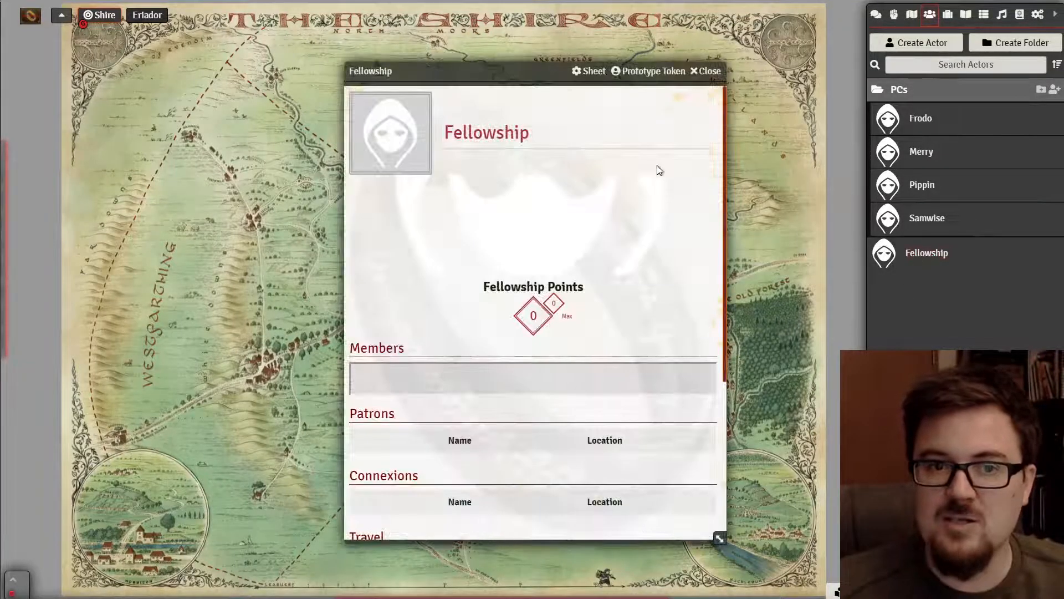
left_click_drag(409, 75, 166, 63)
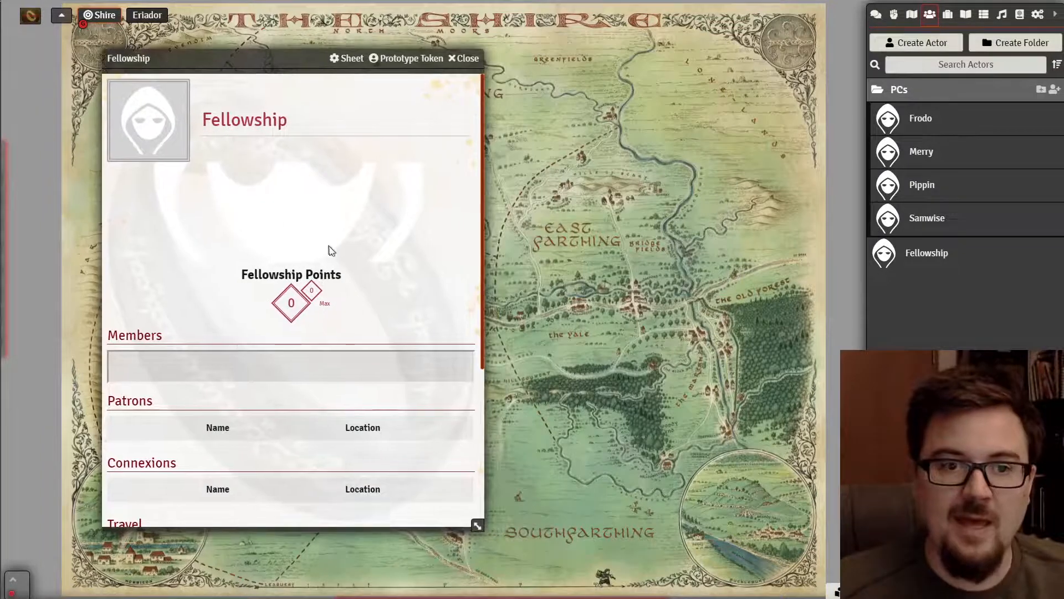
scroll(332, 300, "down", 2)
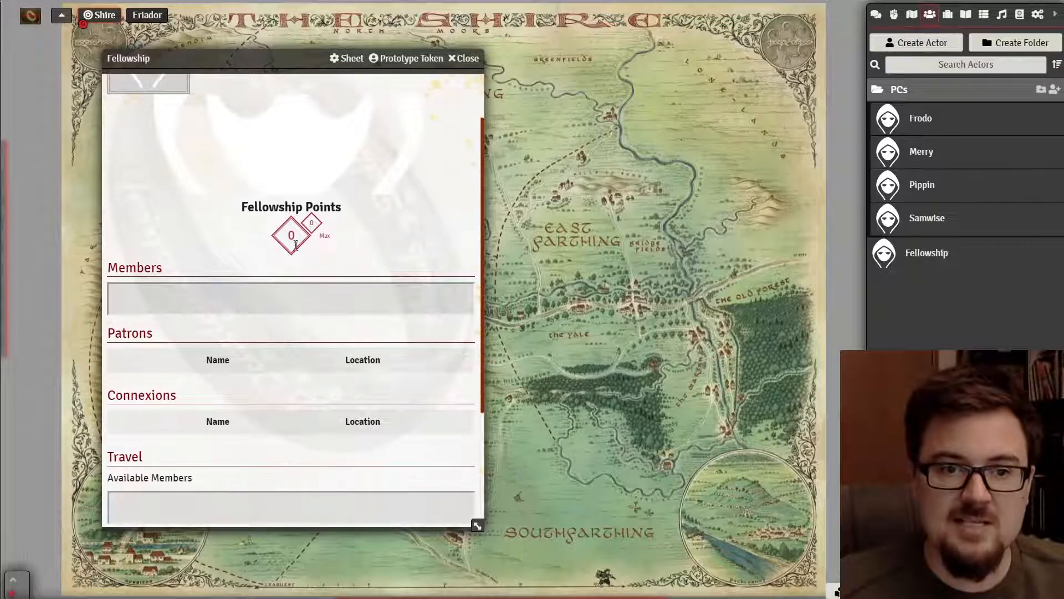
left_click(295, 244)
type("324")
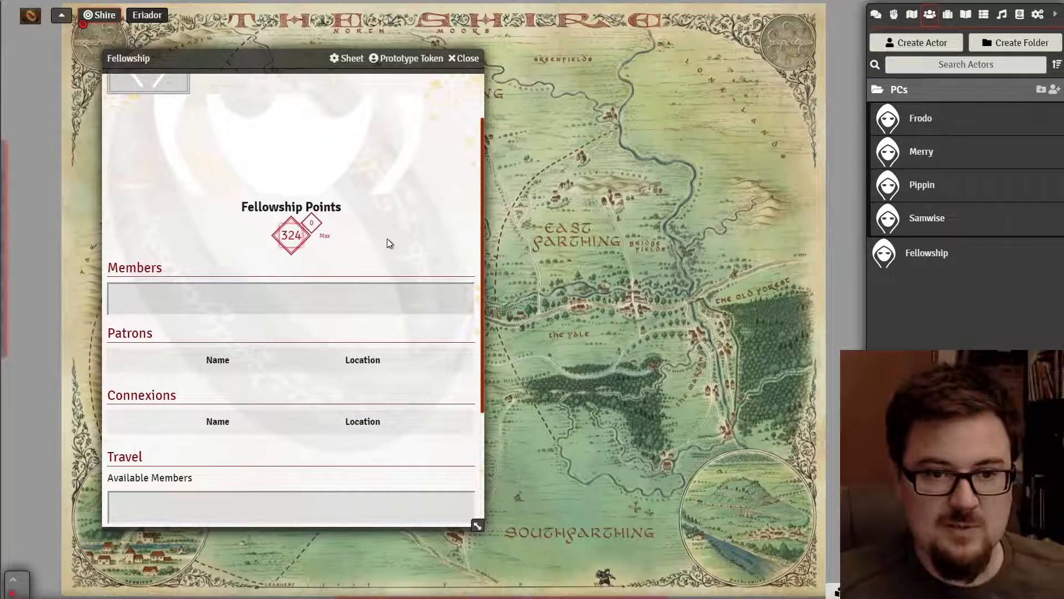
key("BackSpace")
key("BackSpace")
key("BackSpace")
type("0")
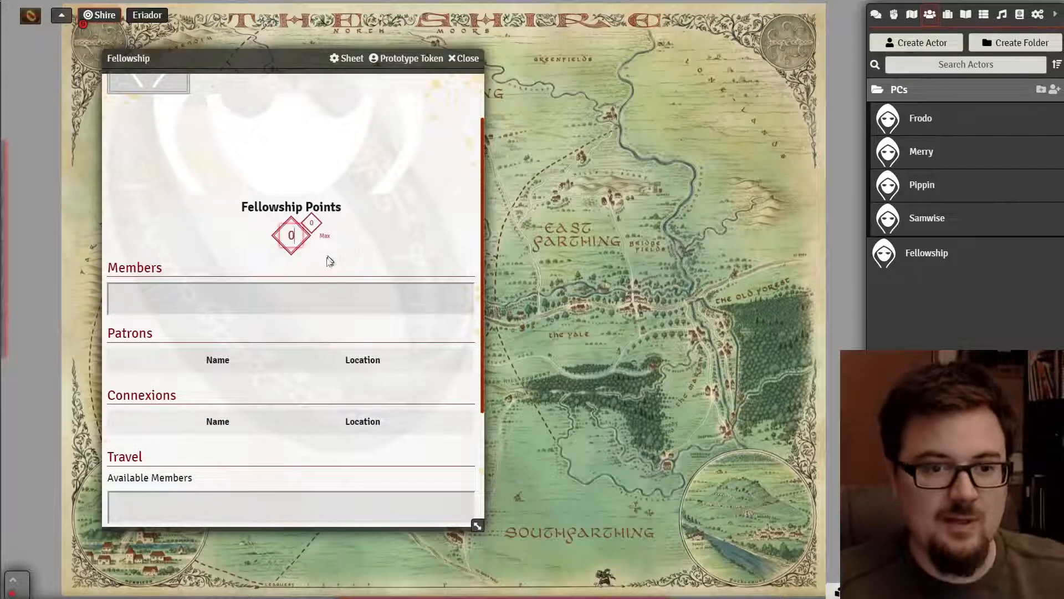
left_click(304, 298)
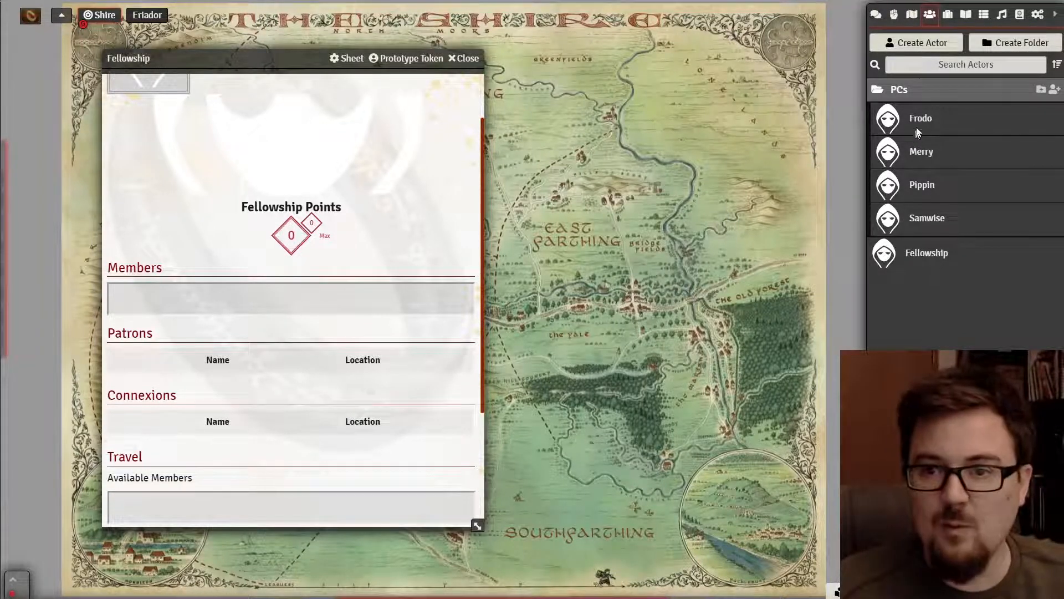
- Add Frodo, Merry, Pippin and Samwise as Fellowship members
left_click_drag(931, 124, 236, 296)
left_click_drag(924, 158, 355, 319)
left_click_drag(914, 188, 436, 339)
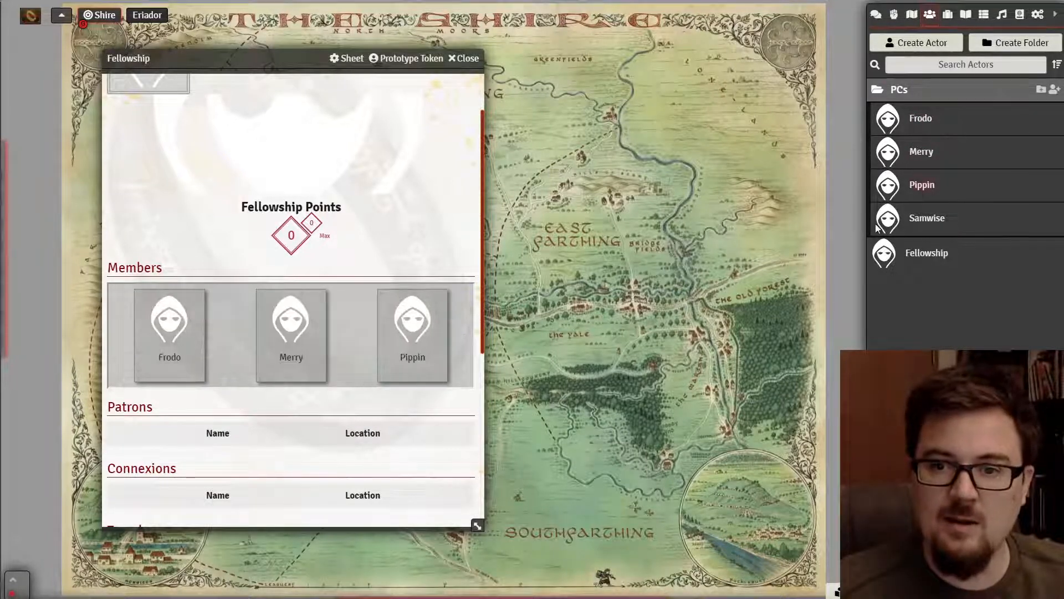
left_click_drag(935, 221, 399, 349)
scroll(388, 344, "down", 3)
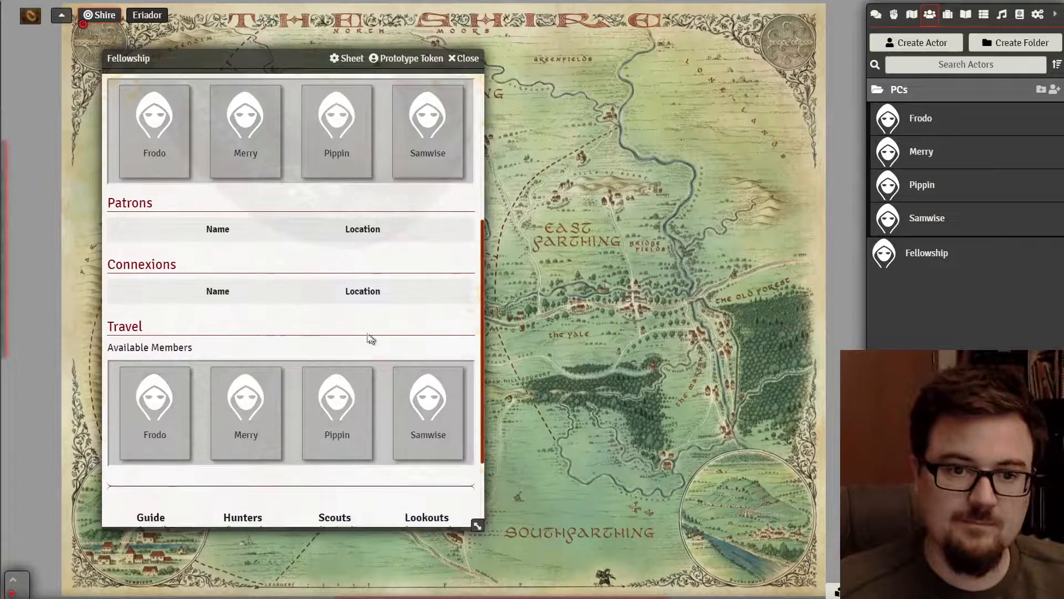
scroll(246, 344, "down", 1)
scroll(207, 366, "down", 1)
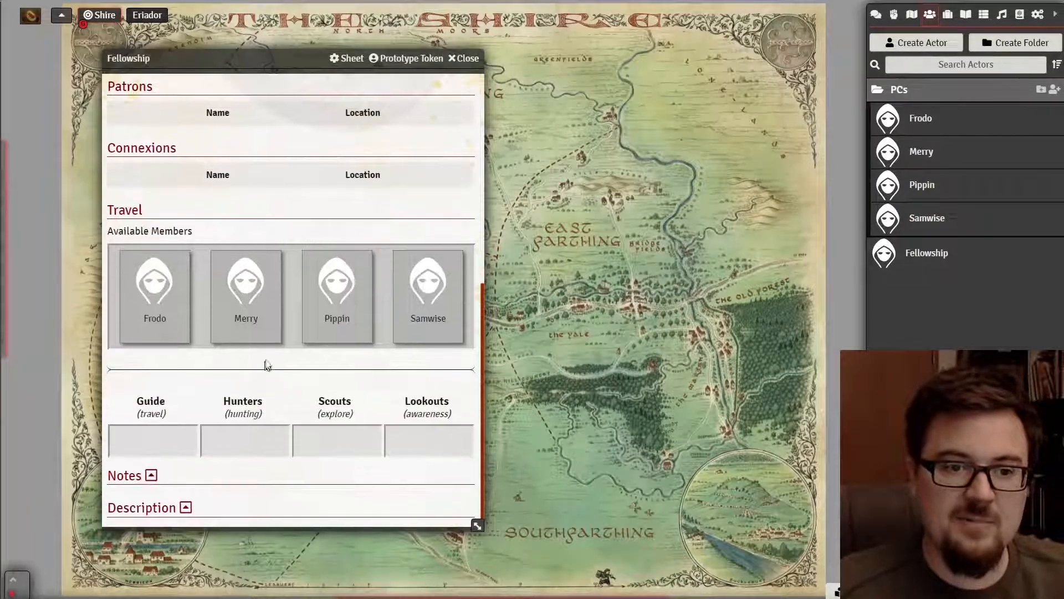
scroll(180, 314, "up", 5)
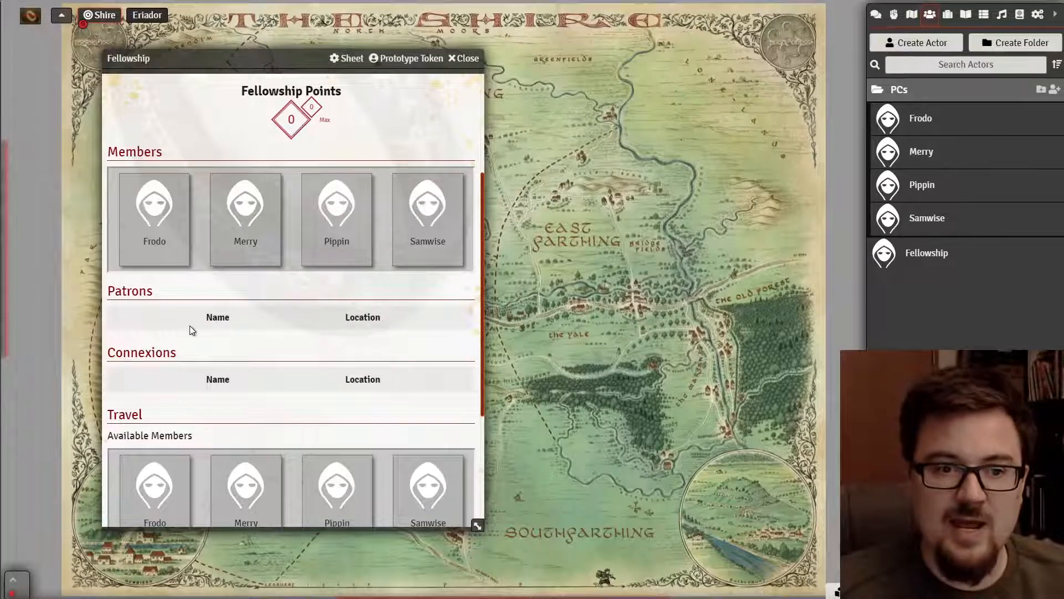
scroll(217, 323, "down", 4)
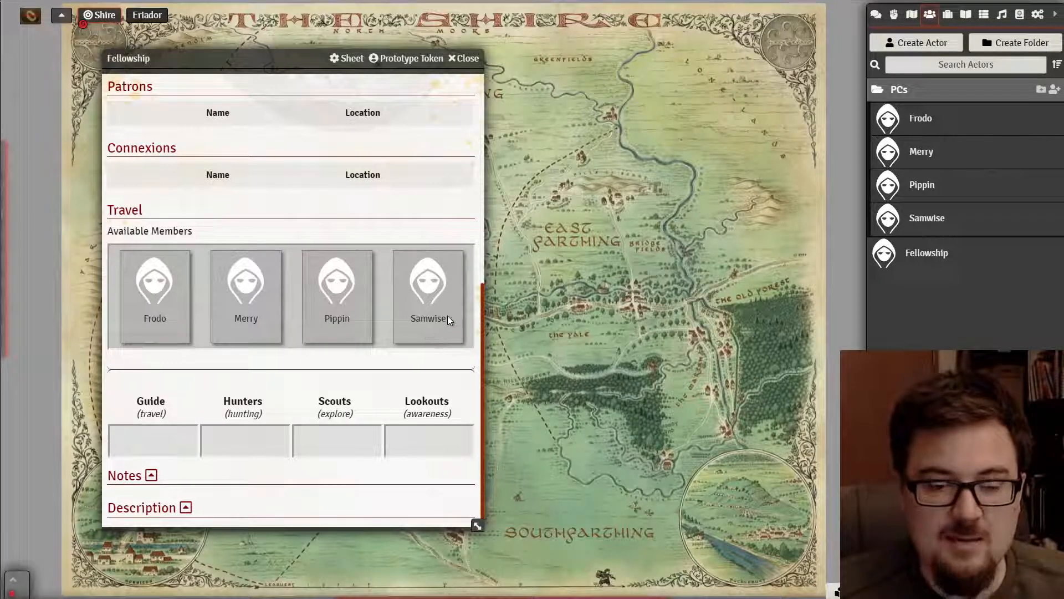
left_click_drag(168, 297, 151, 437)
left_click_drag(280, 292, 234, 430)
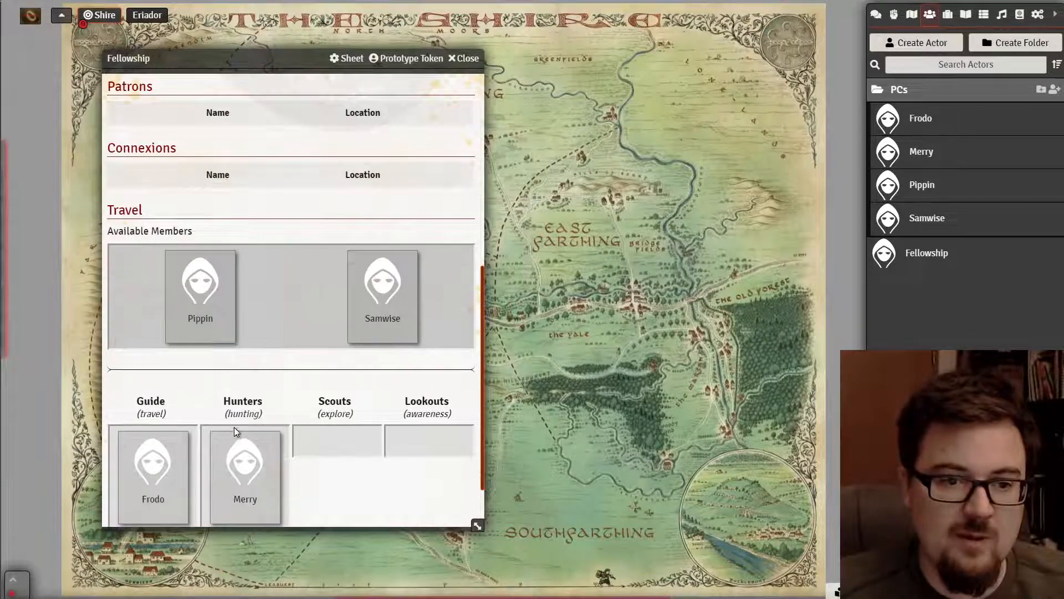
left_click_drag(225, 331, 347, 417)
left_click_drag(291, 317, 408, 430)
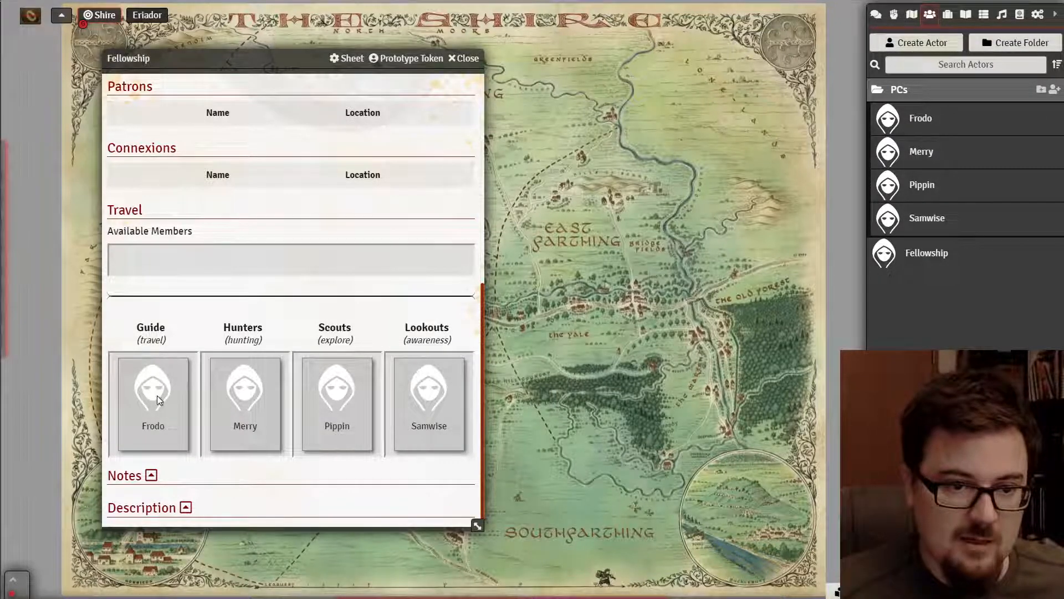
scroll(296, 397, "up", 7)
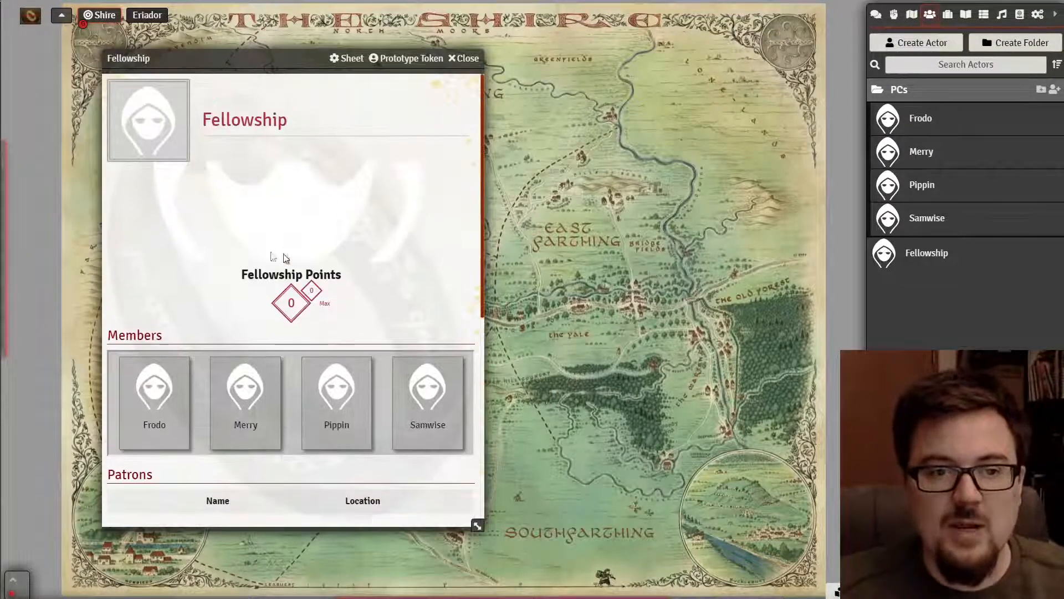
scroll(285, 397, "down", 7)
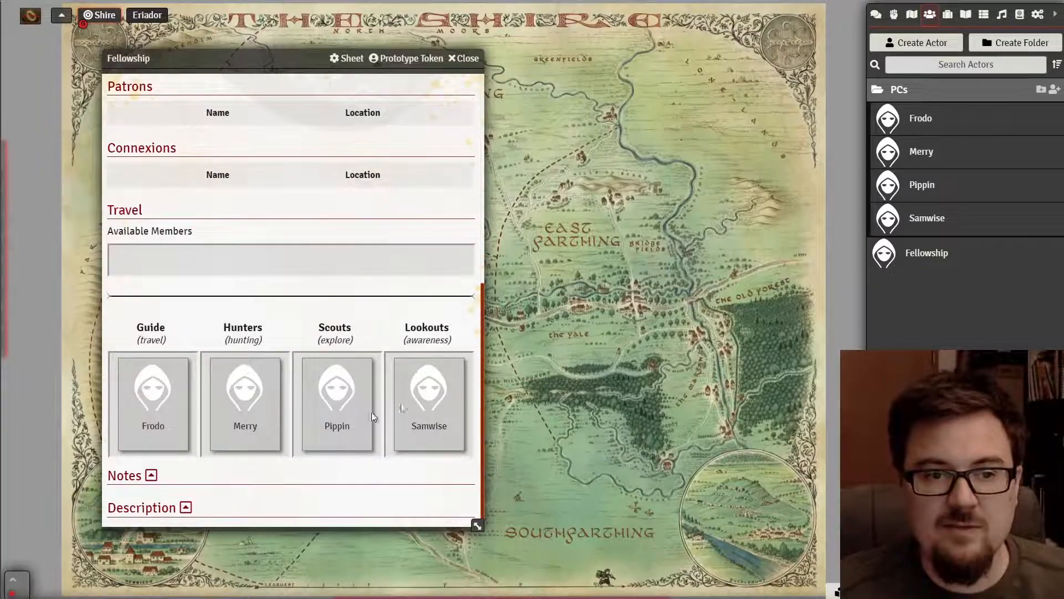
left_click_drag(174, 429, 216, 271)
left_click_drag(265, 471, 221, 299)
left_click_drag(317, 470, 300, 299)
left_click_drag(404, 487, 341, 301)
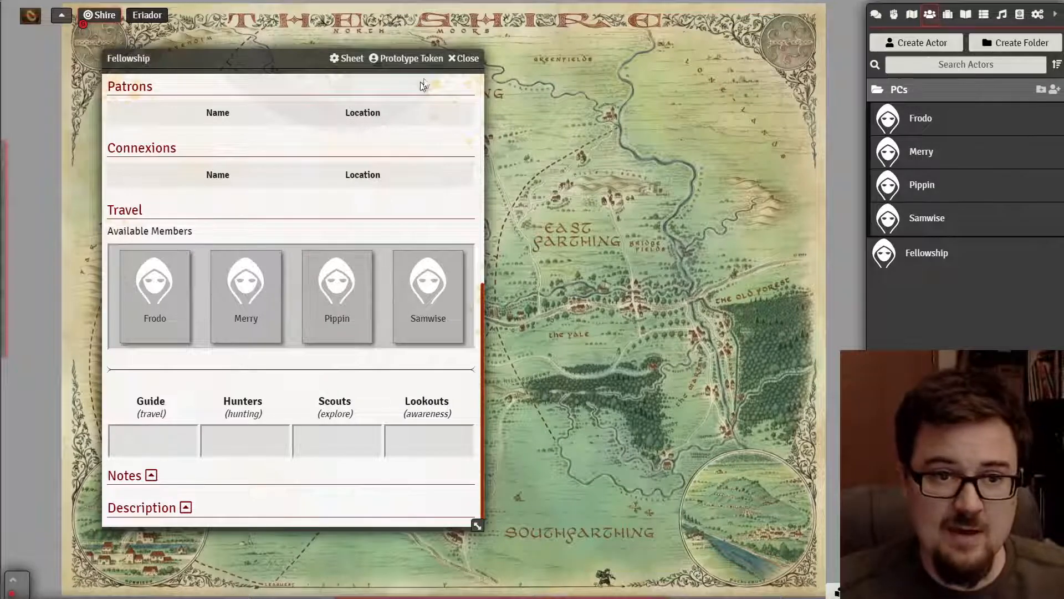
left_click(464, 59)
- Create an npc actor named Gandalf, select its Attribute Level, then switch to the rulebook PDF
left_click(943, 92)
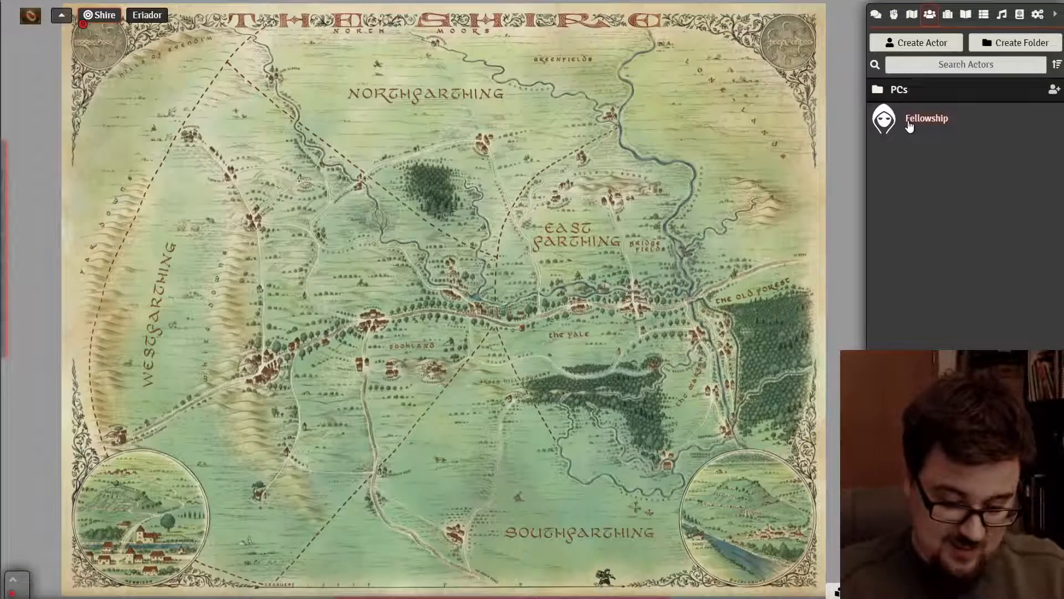
left_click(939, 44)
left_click(793, 85)
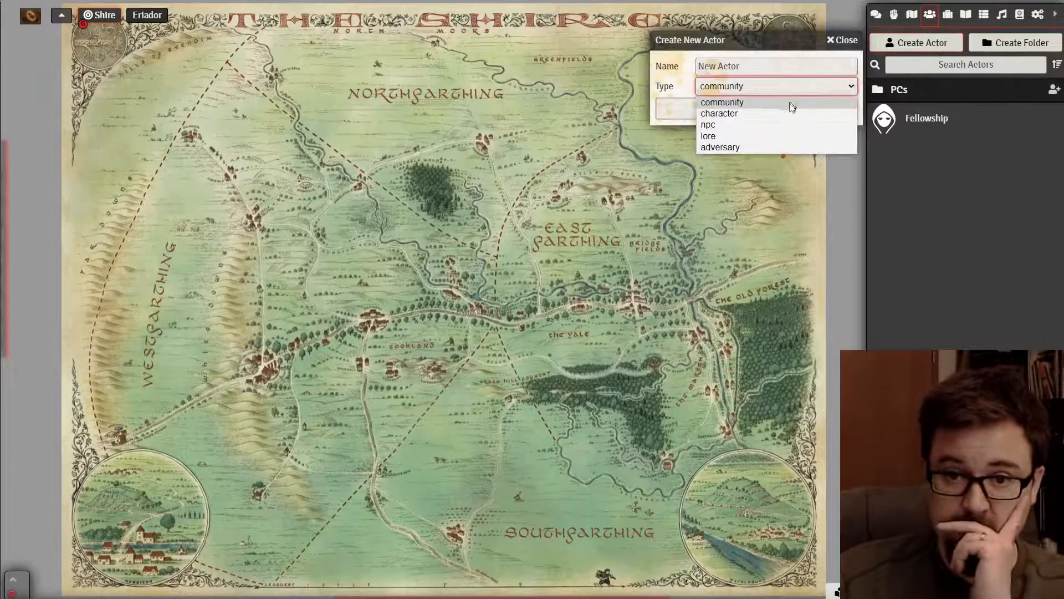
left_click(782, 124)
left_click(768, 66)
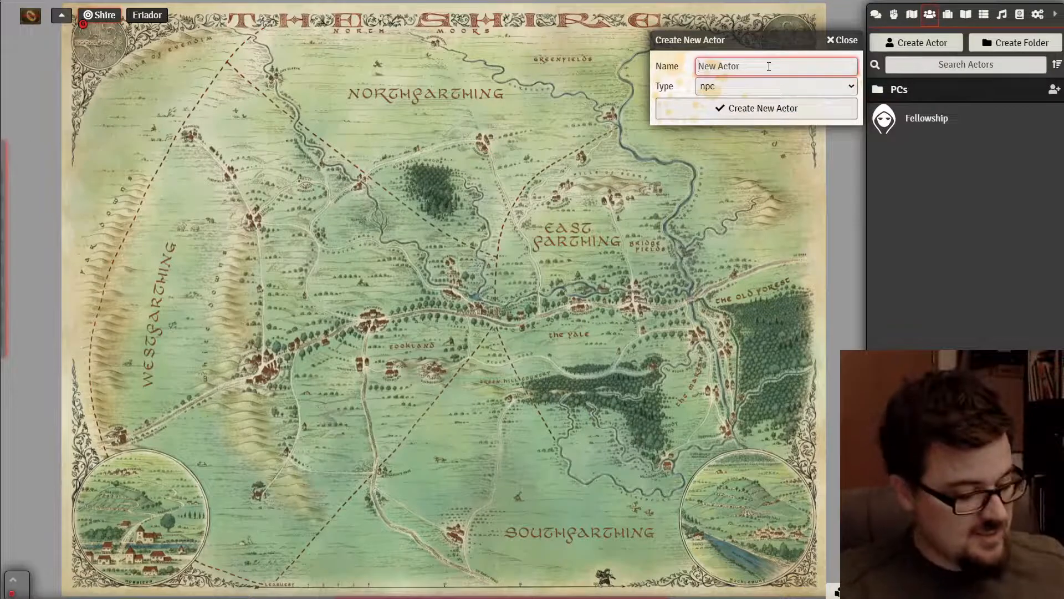
type("Ganda")
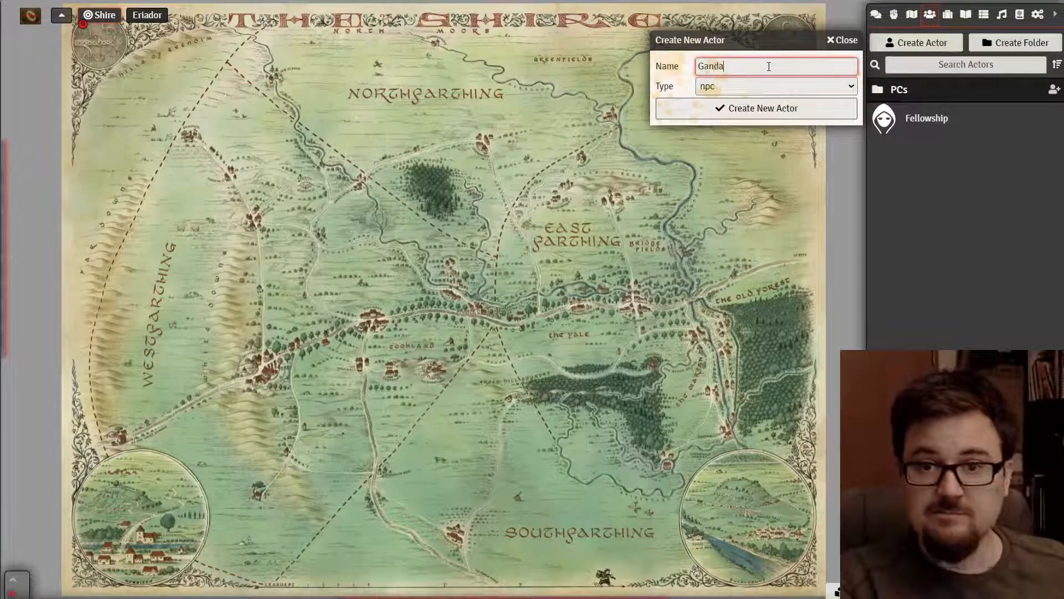
type("ld")
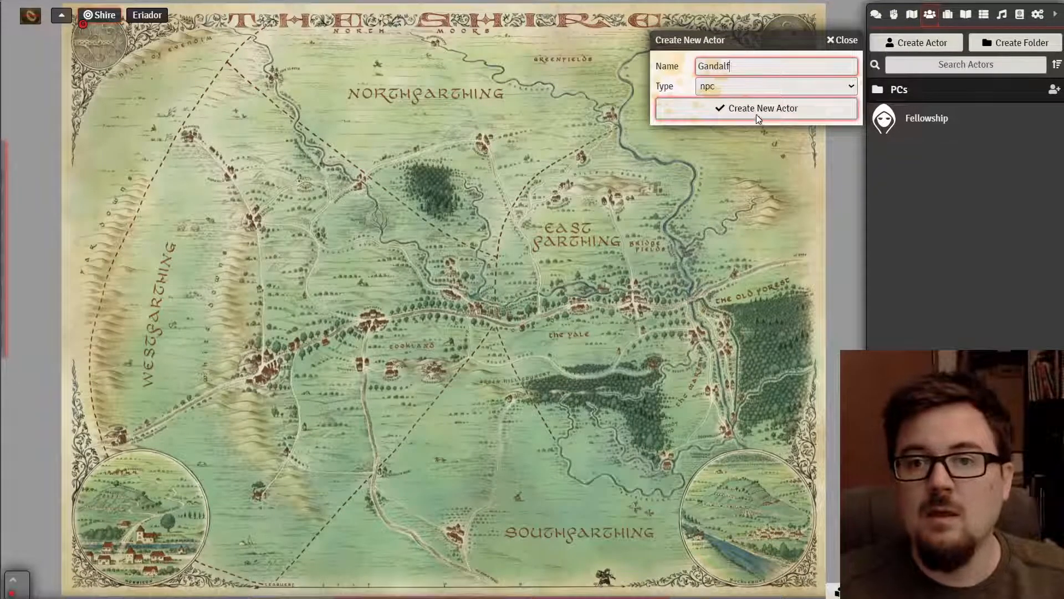
left_click(756, 115)
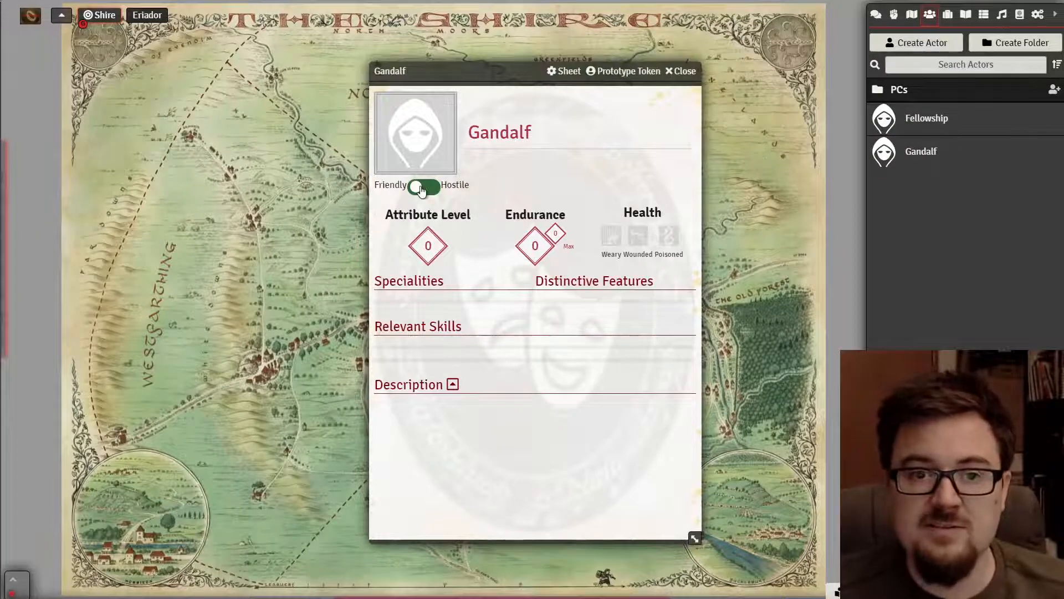
left_click(442, 249)
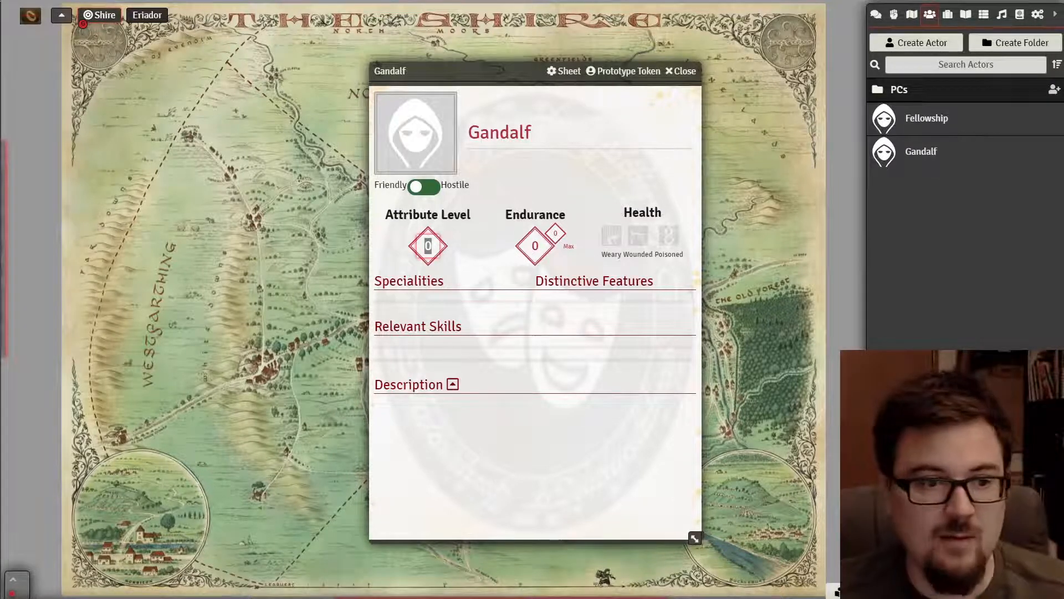
key("alt+Tab")
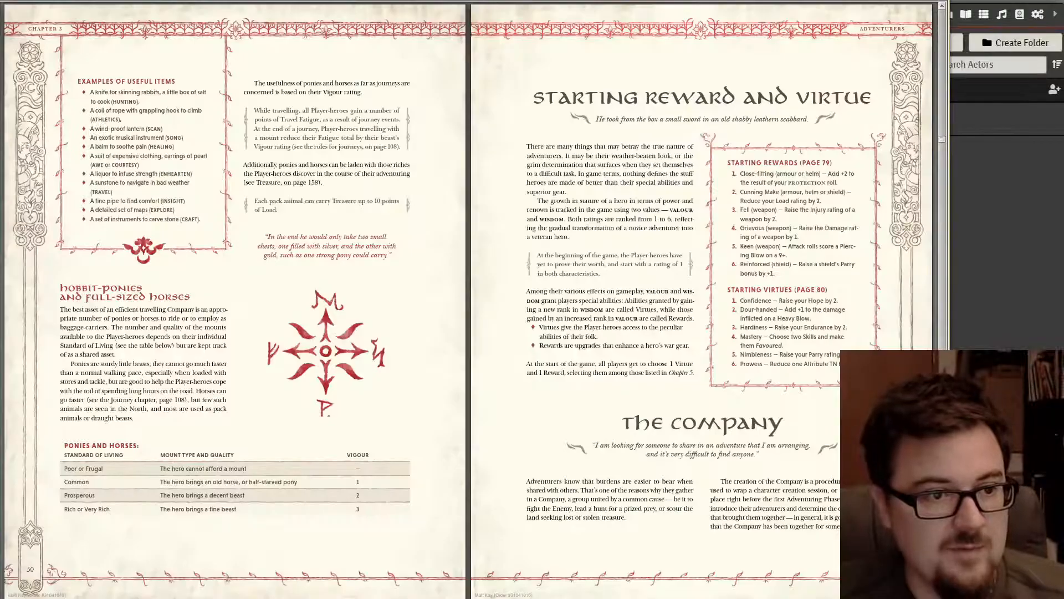
- Scroll the rulebook past the adversary pages to the Shadow Paths and Using Flaws spread
scroll(472, 274, "down", 2)
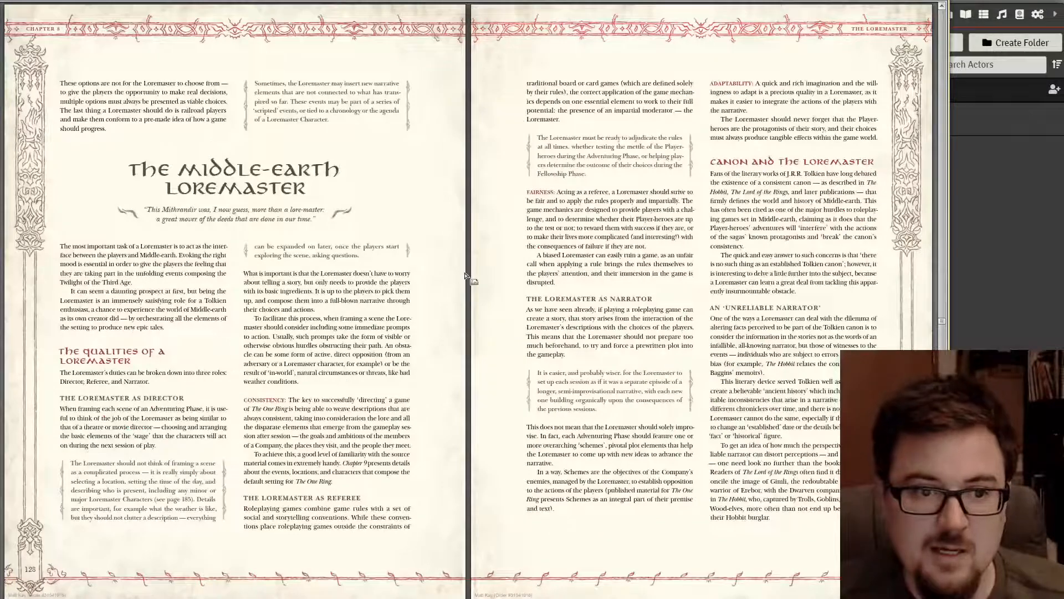
scroll(465, 272, "down", 3)
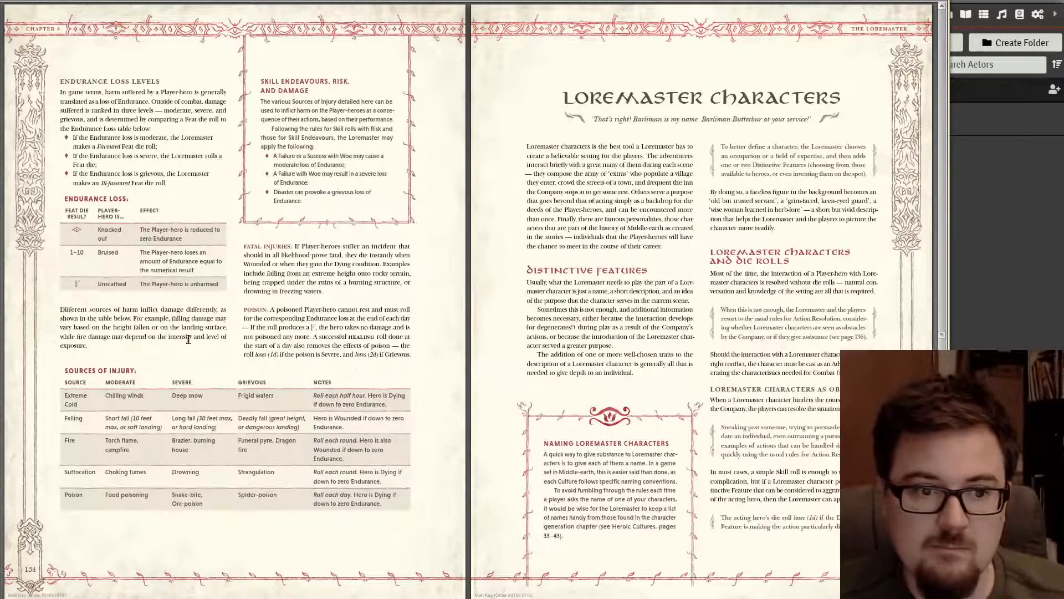
scroll(284, 281, "down", 1)
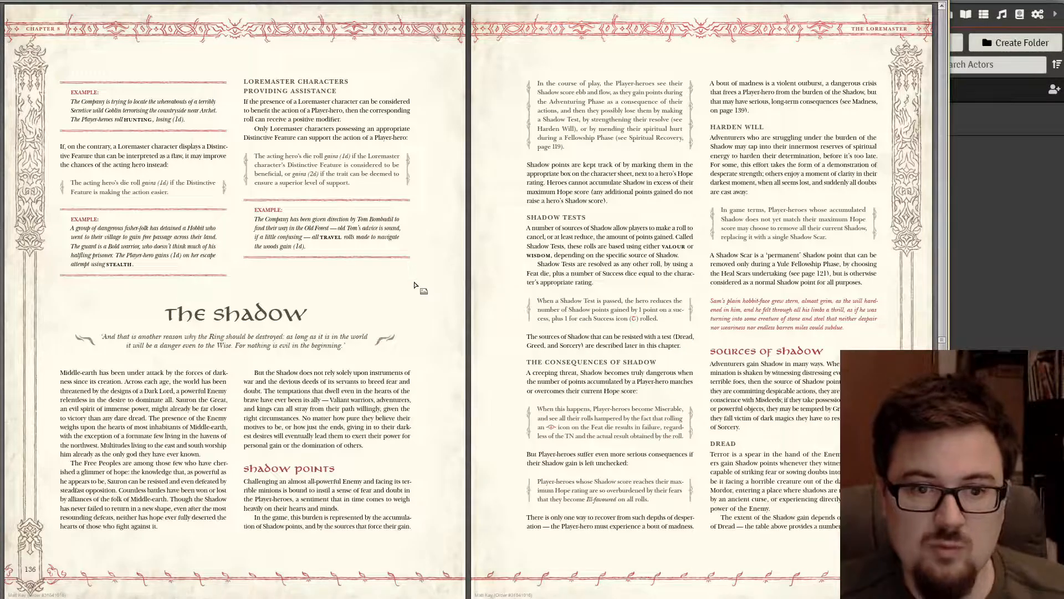
scroll(415, 282, "down", 1)
scroll(415, 283, "up", 2)
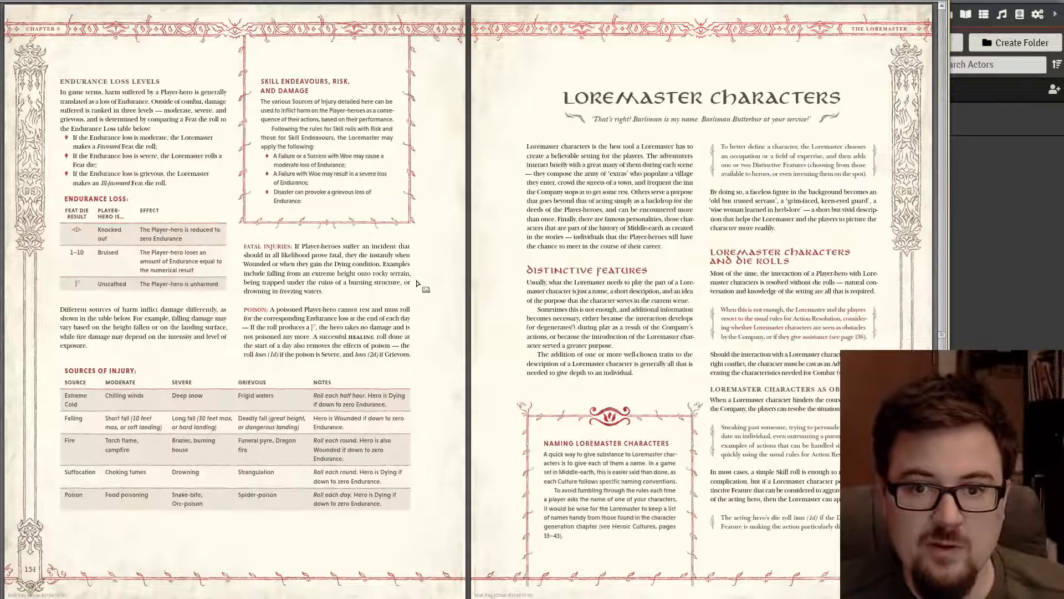
scroll(418, 283, "up", 1)
scroll(418, 283, "up", 1)
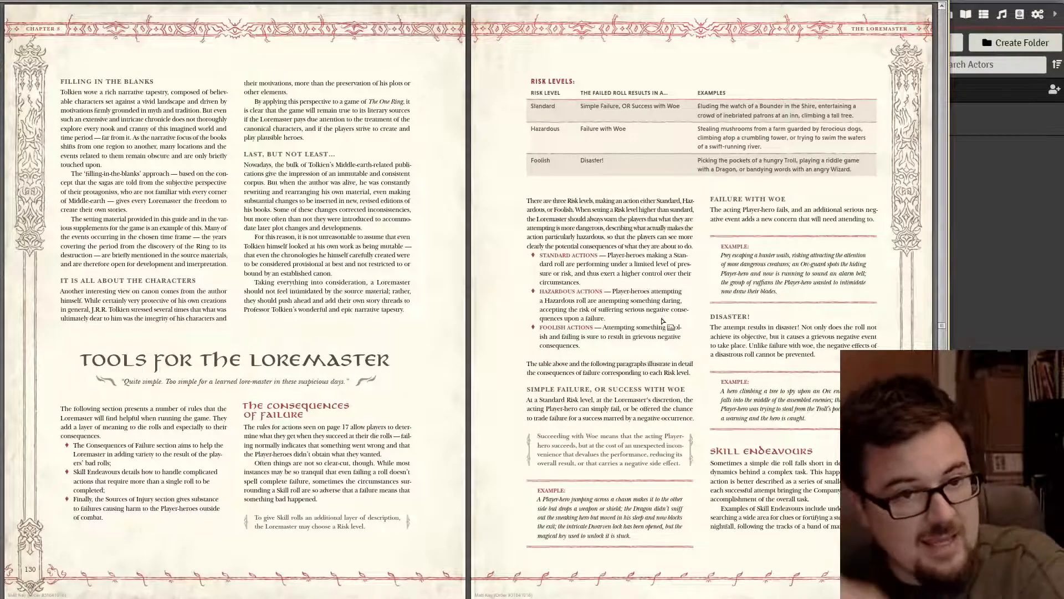
scroll(637, 291, "up", 1)
scroll(637, 291, "up", 1)
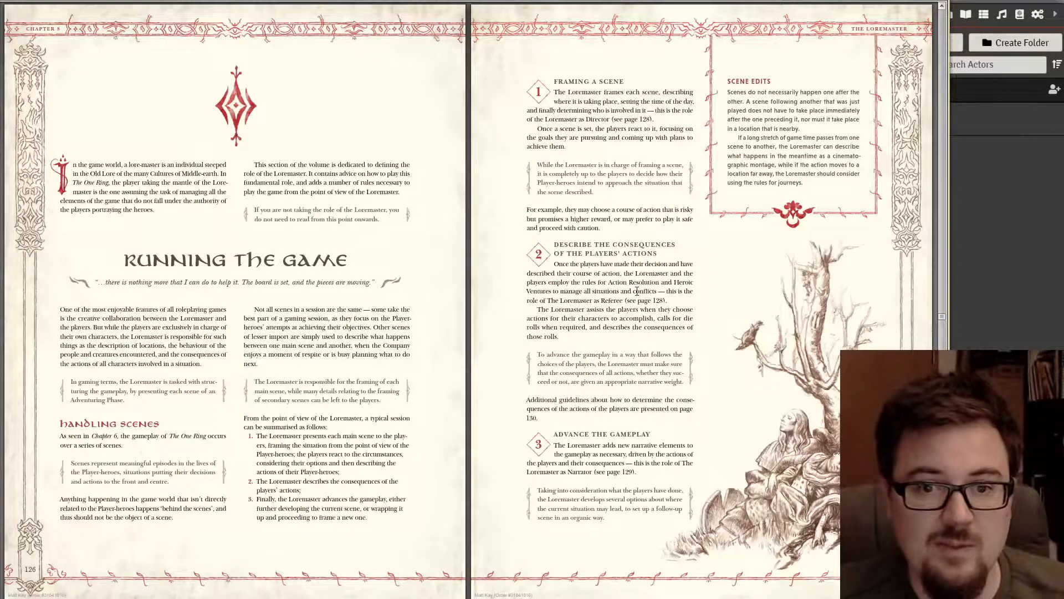
scroll(632, 319, "down", 2)
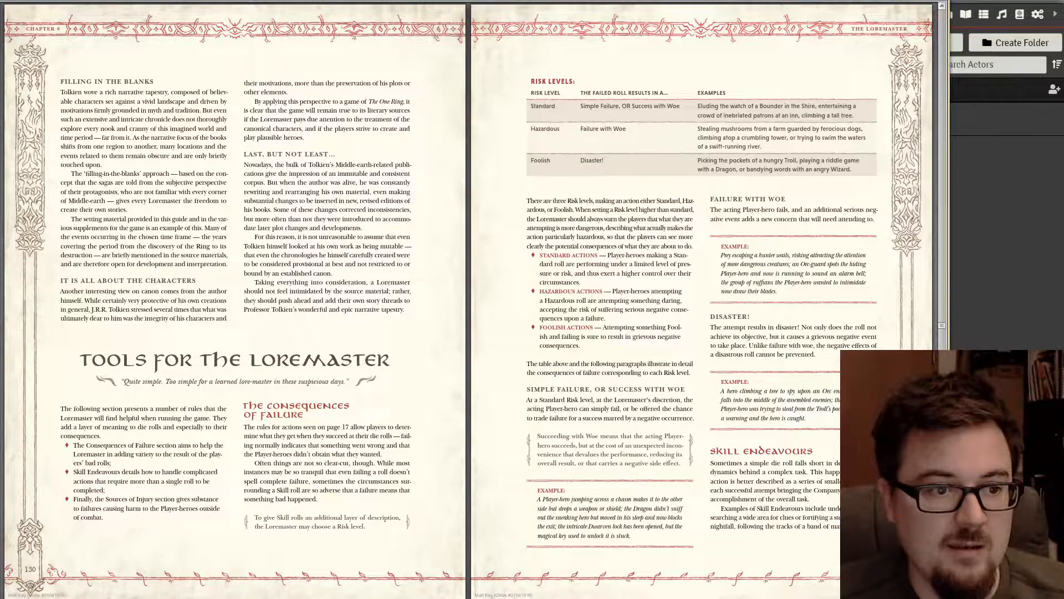
scroll(631, 319, "down", 2)
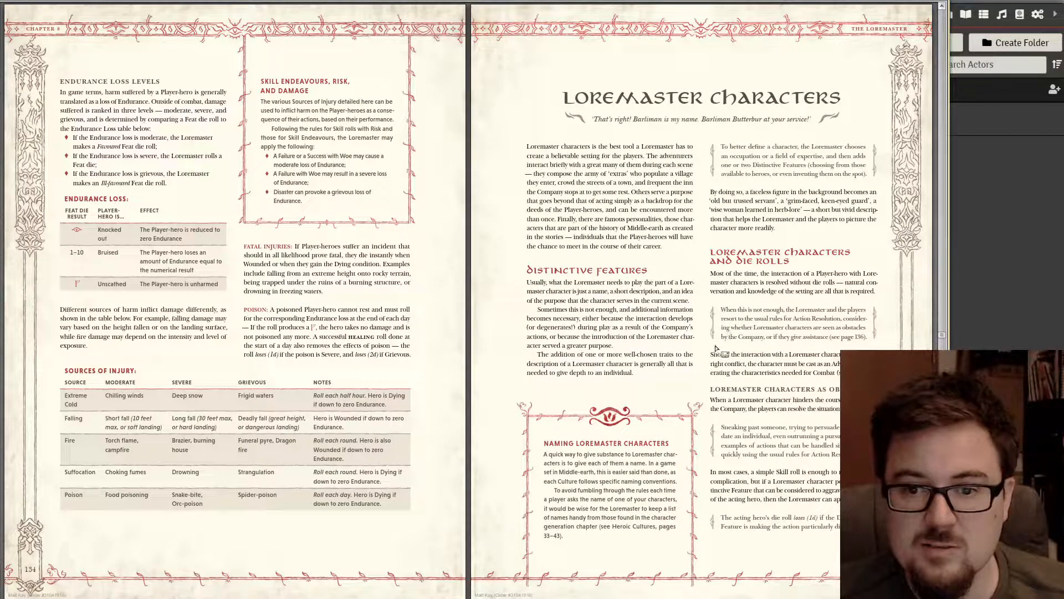
scroll(719, 384, "down", 1)
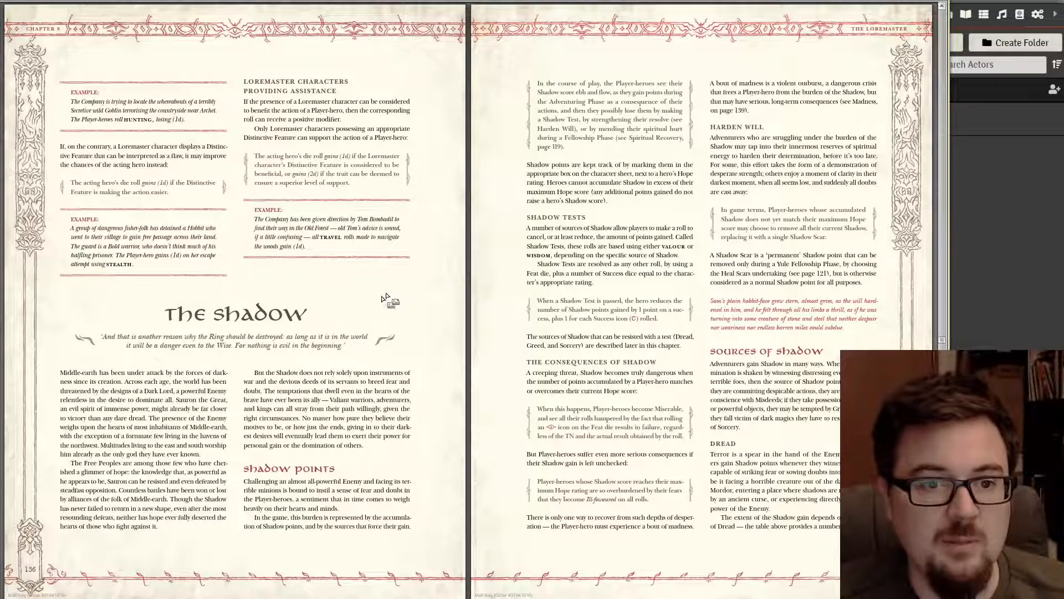
scroll(648, 292, "down", 1)
scroll(642, 292, "down", 1)
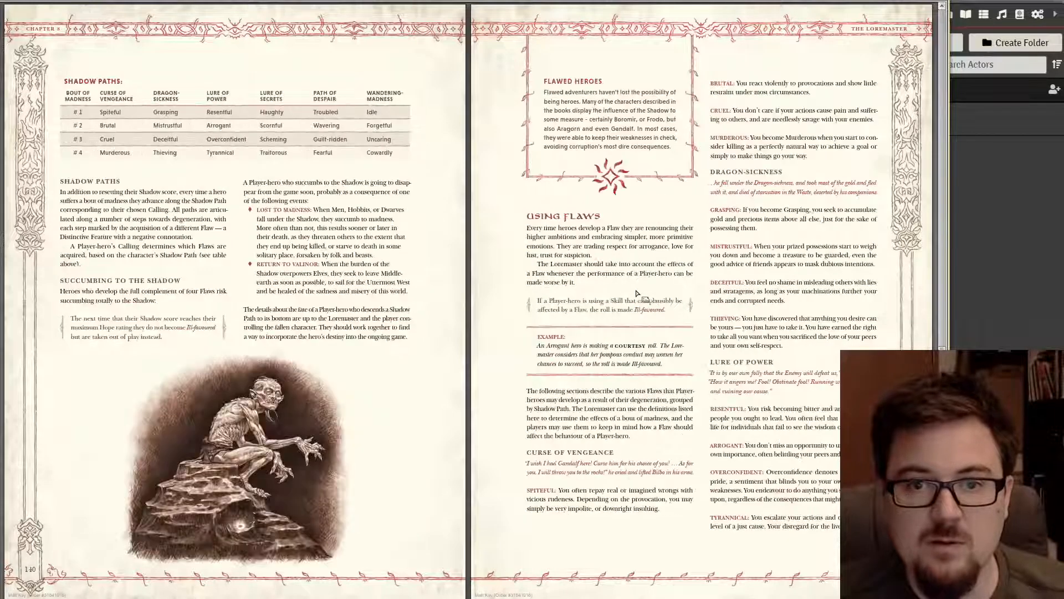
scroll(637, 294, "down", 2)
scroll(626, 285, "down", 1)
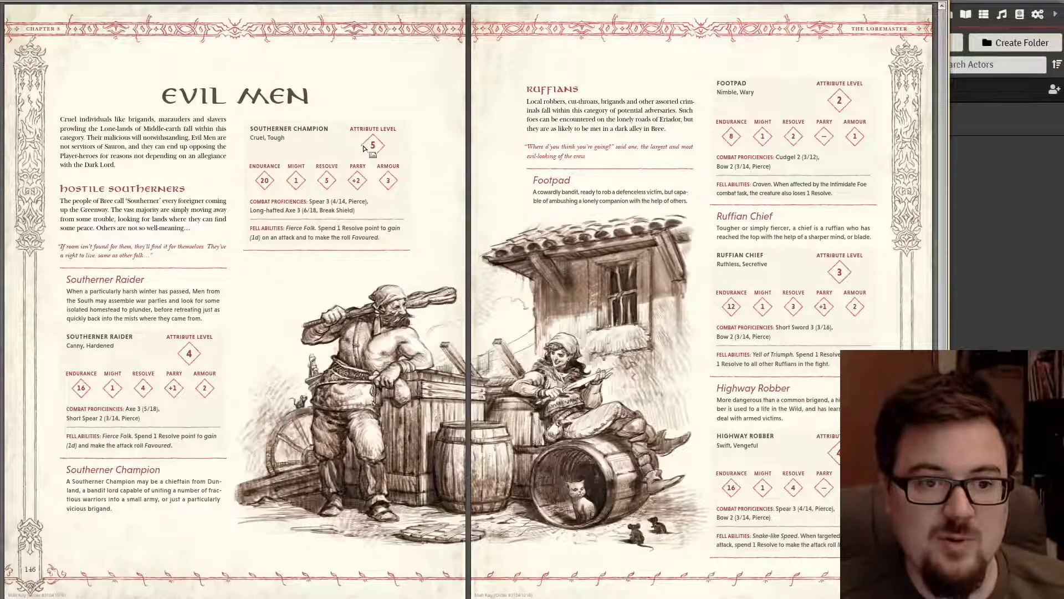
scroll(364, 147, "down", 1)
scroll(213, 338, "up", 1)
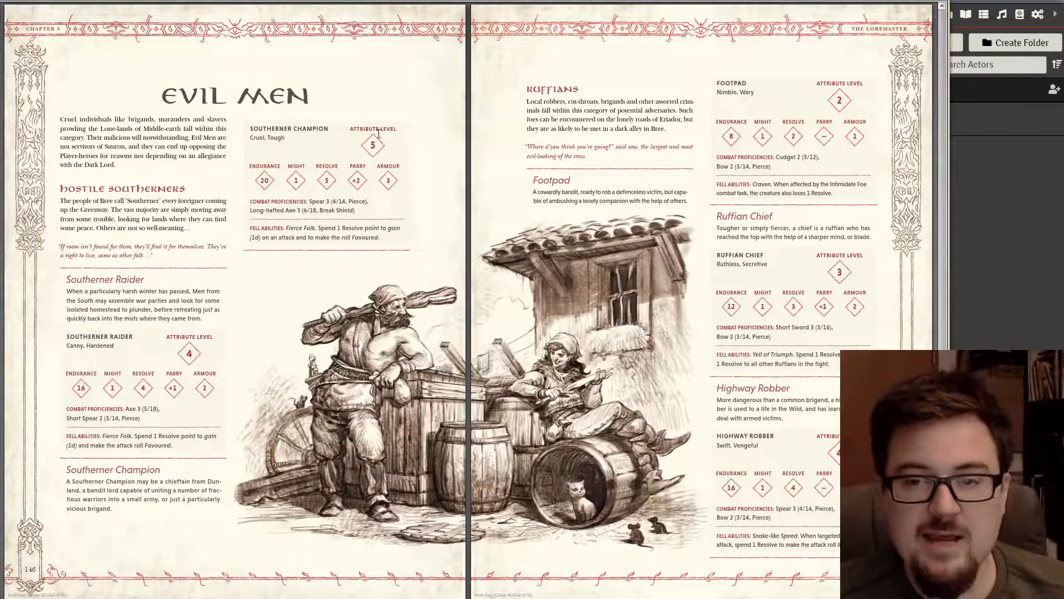
scroll(466, 268, "down", 1)
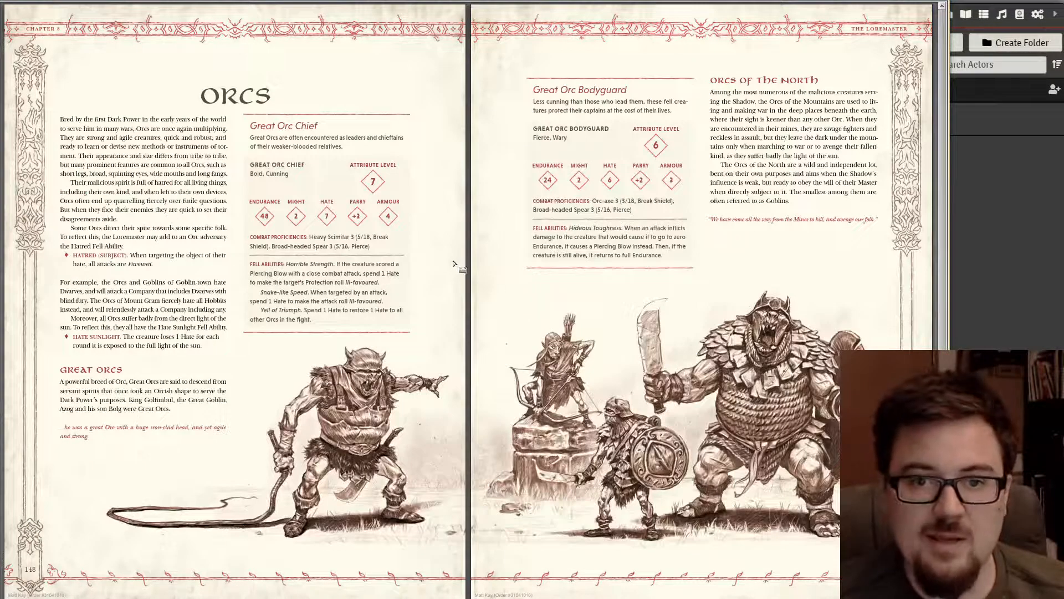
scroll(452, 262, "down", 2)
scroll(447, 260, "up", 1)
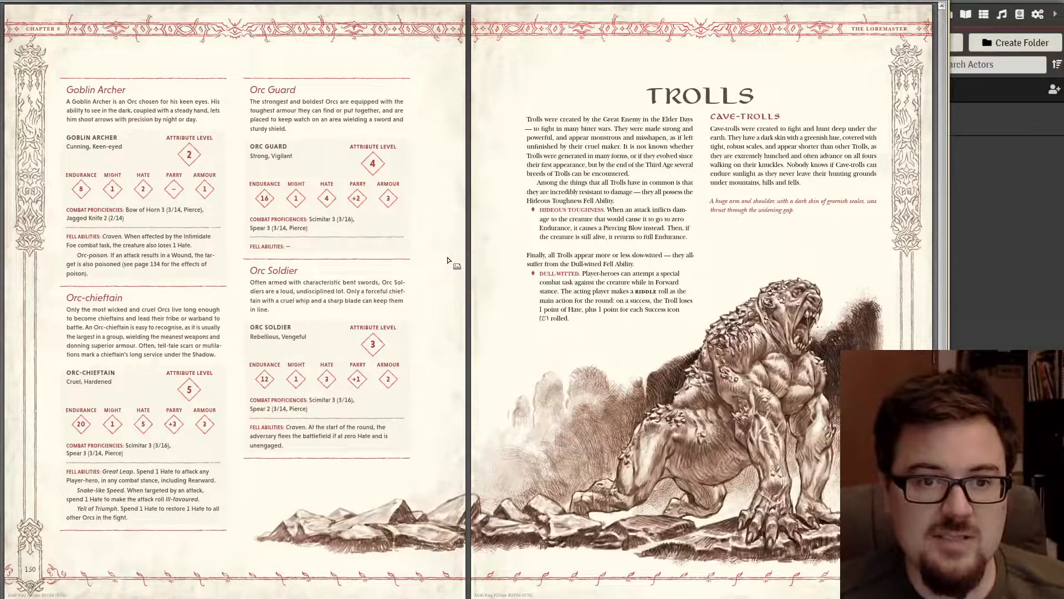
scroll(448, 260, "down", 2)
scroll(449, 254, "down", 1)
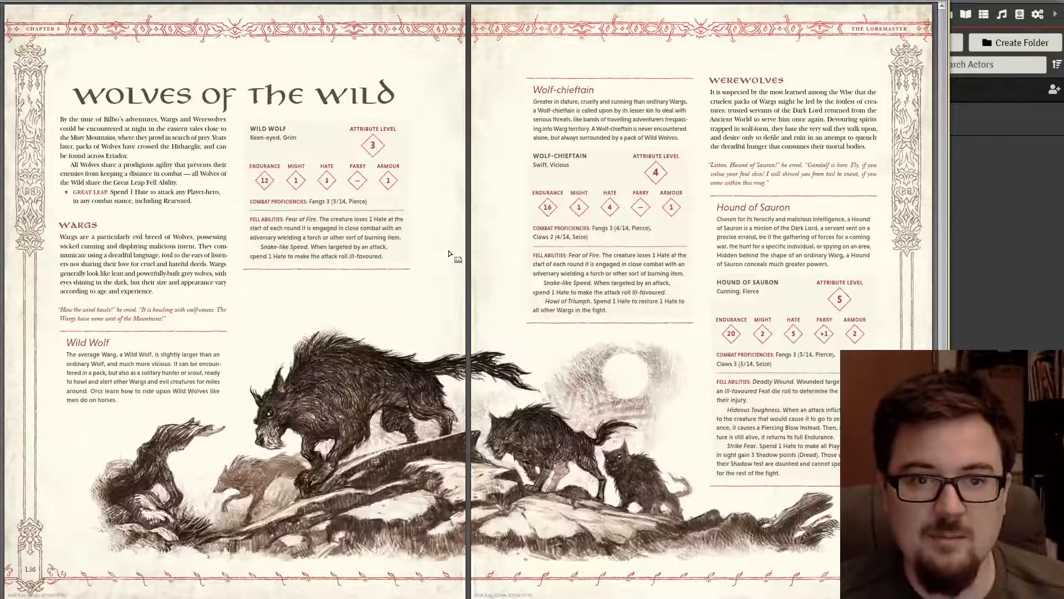
scroll(449, 253, "down", 1)
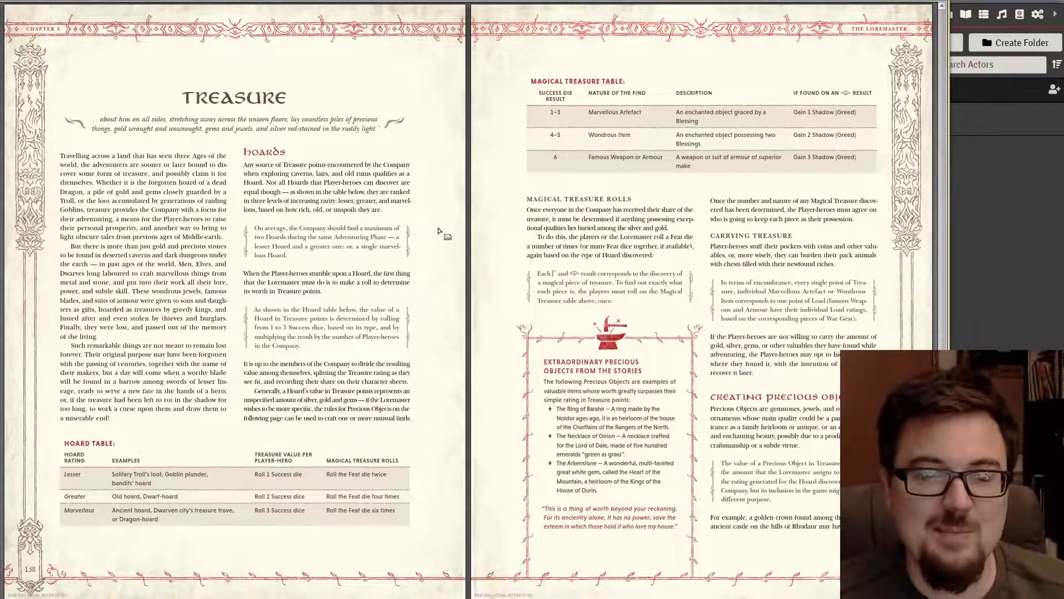
scroll(443, 233, "up", 10)
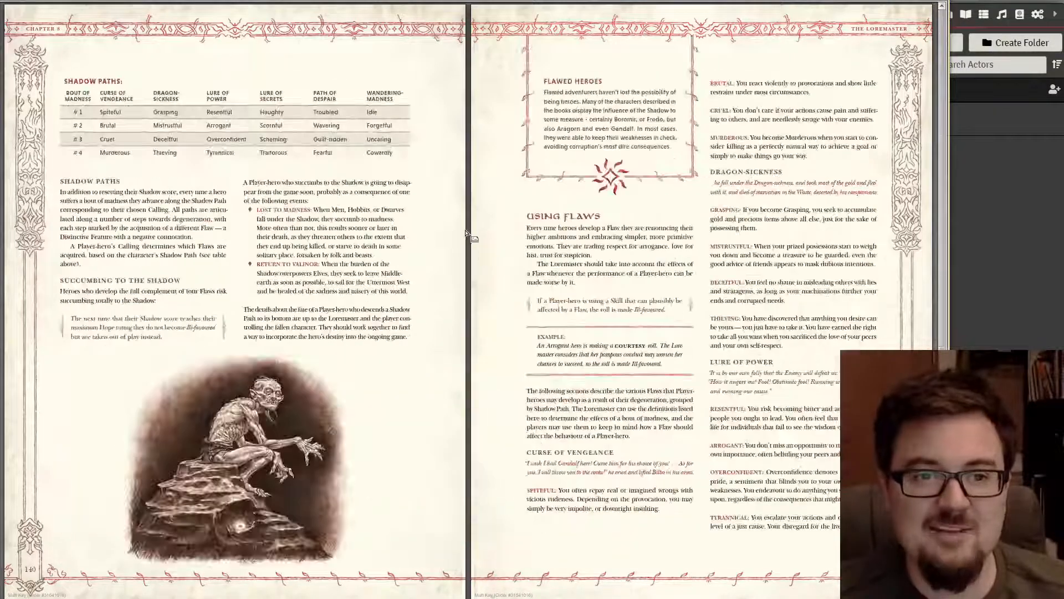
- Back in Gandalf's sheet, set the Attribute Level to 10
left_click(1019, 224)
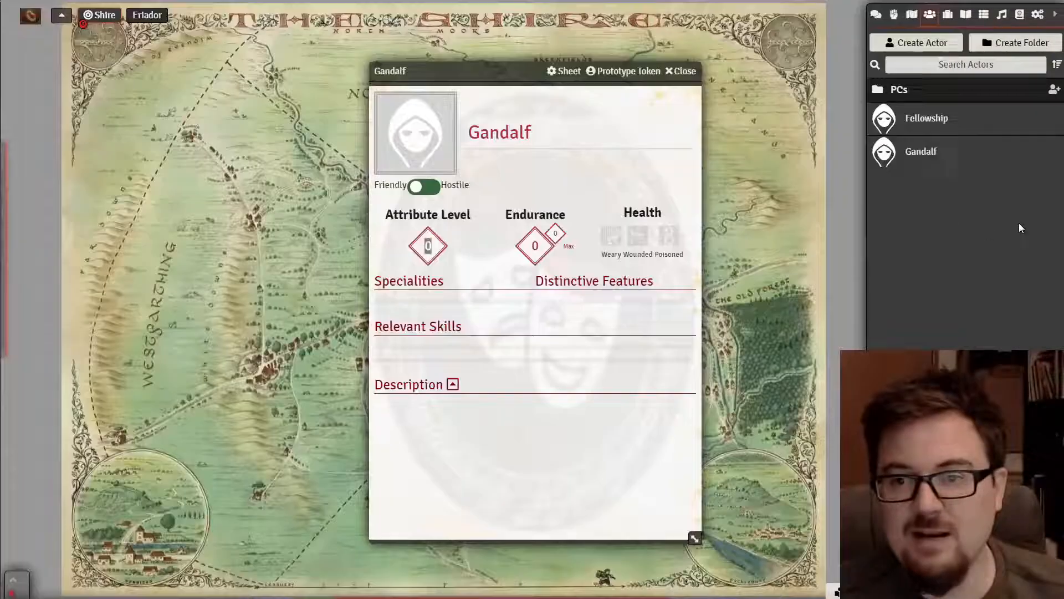
double_click(432, 245)
type("10")
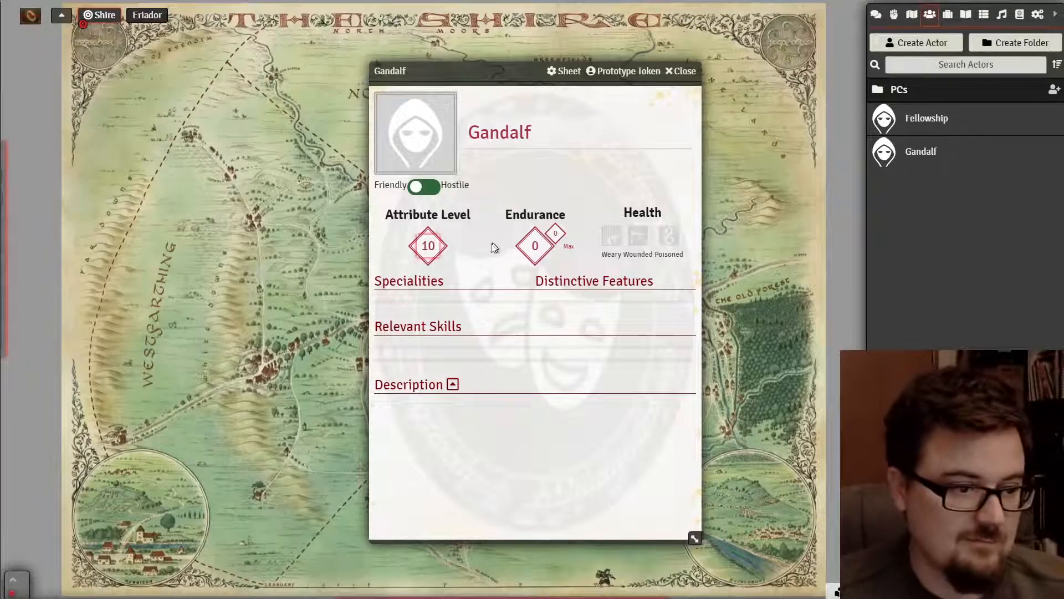
left_click(467, 261)
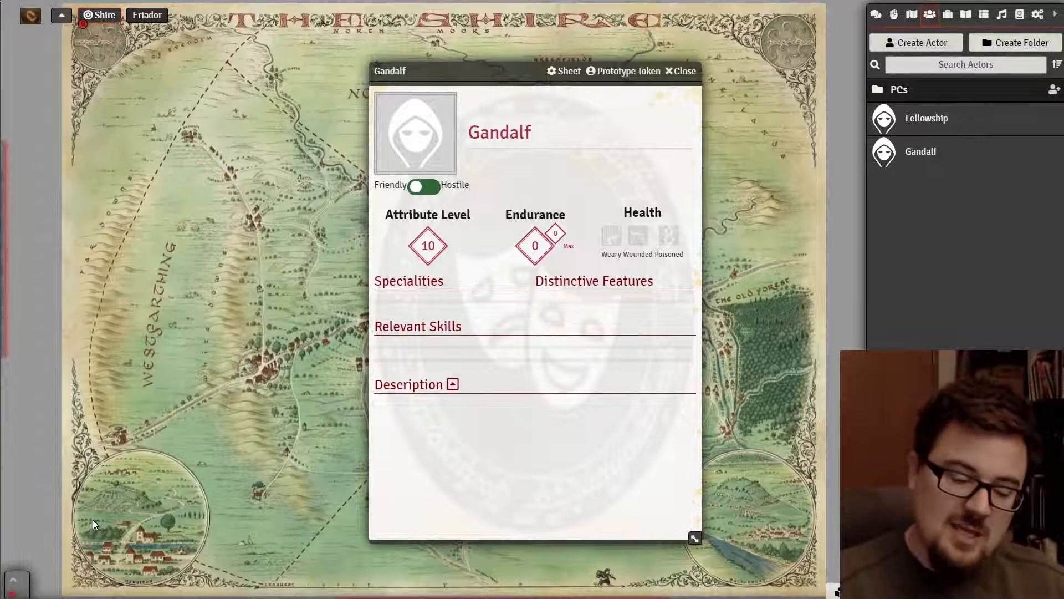
- On the Fellowship's Travel section, try Frodo and Pippin as Hunters, then return them to Available Members
left_click(933, 114)
scroll(332, 290, "down", 8)
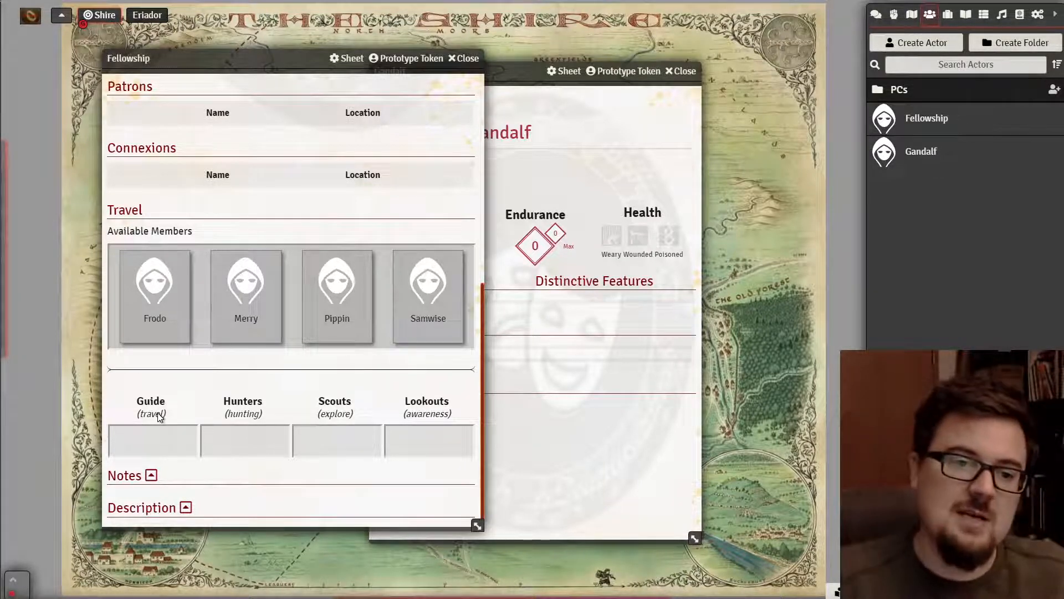
left_click_drag(197, 261, 241, 446)
left_click_drag(262, 295, 226, 447)
scroll(226, 447, "down", 3)
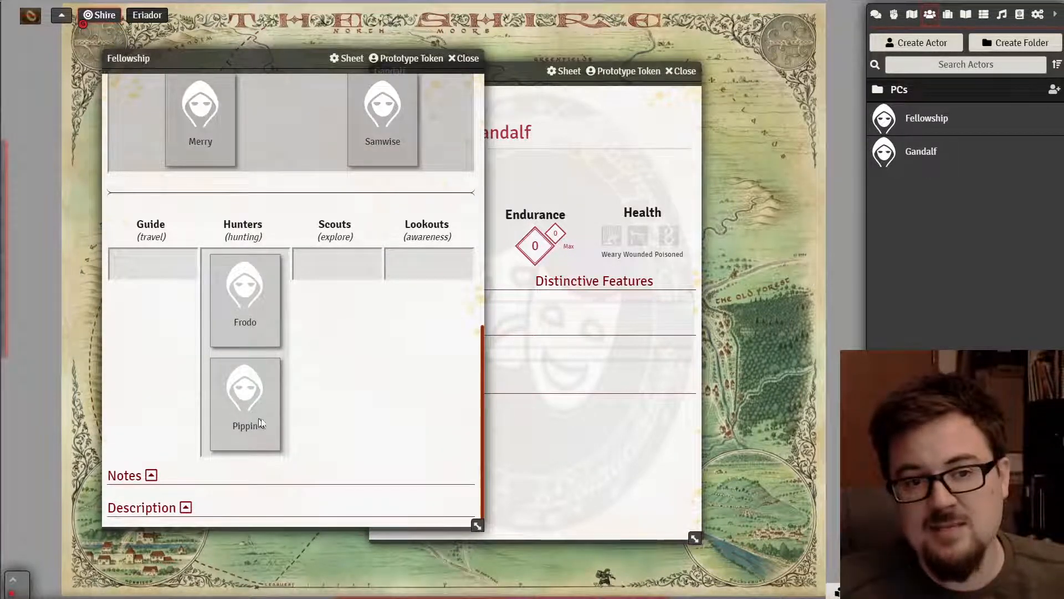
left_click_drag(269, 408, 312, 146)
left_click_drag(258, 429, 252, 254)
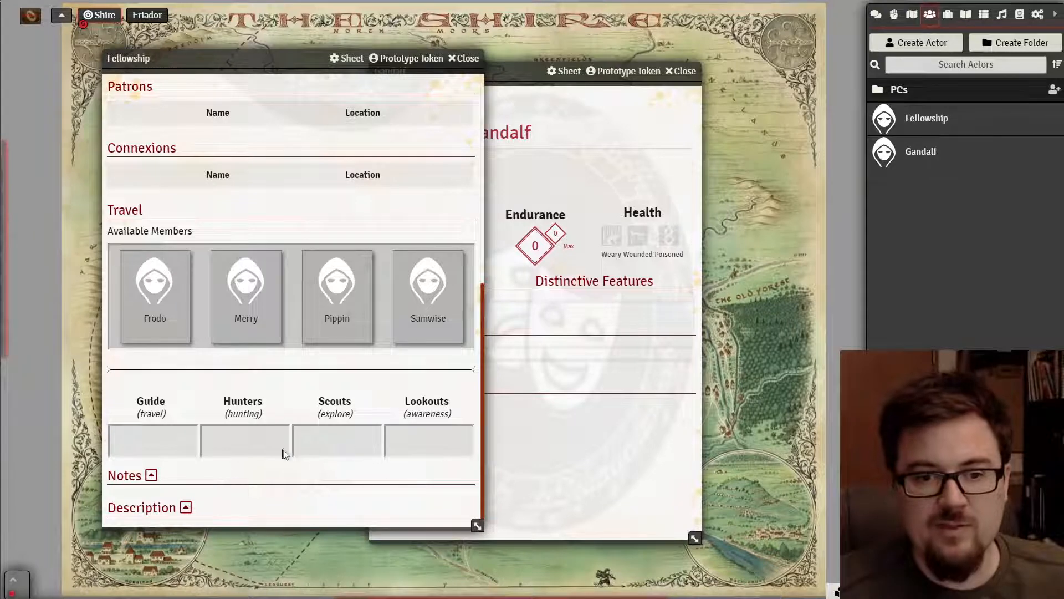
- Close the Fellowship sheet and set Gandalf's Endurance to 15
left_click(457, 64)
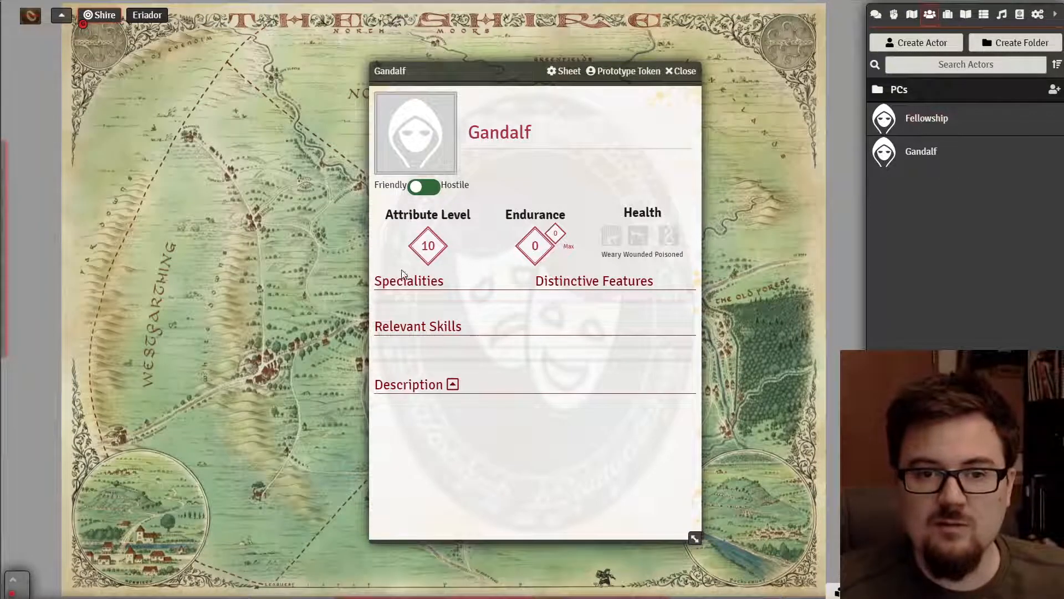
left_click(537, 248)
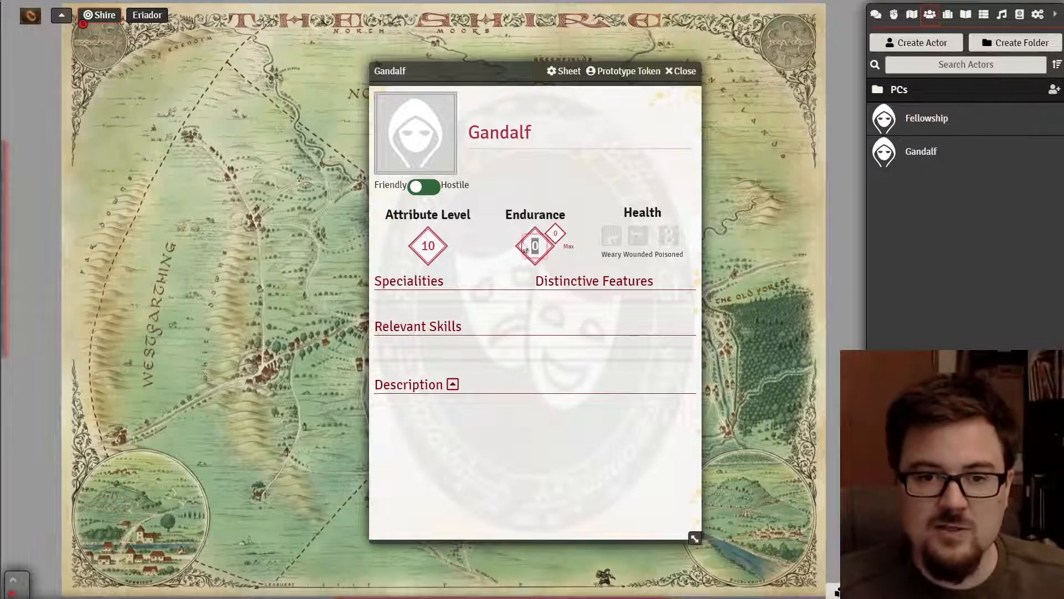
left_click(544, 481)
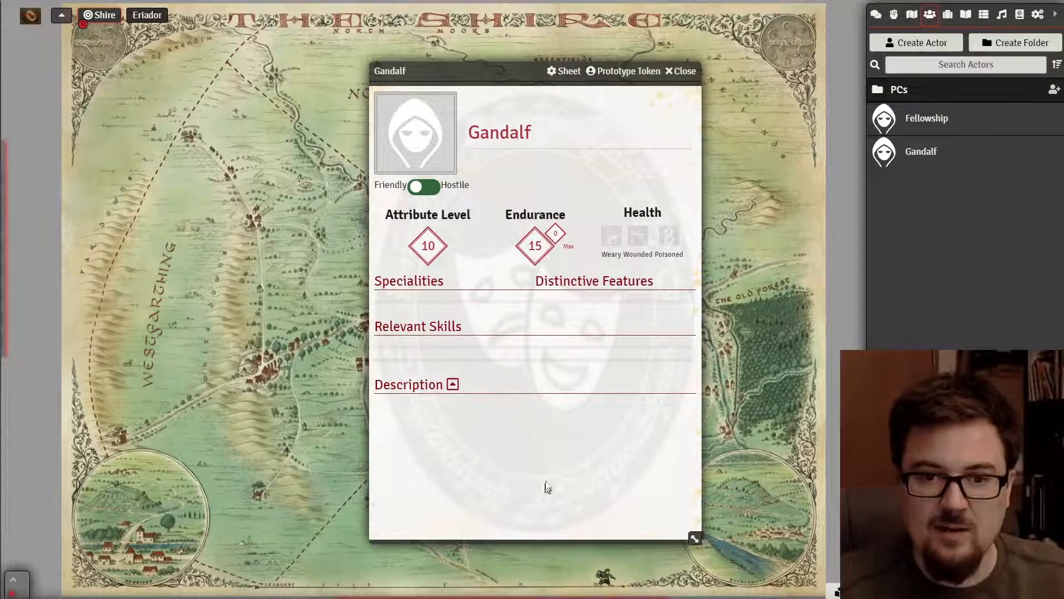
left_click(556, 234)
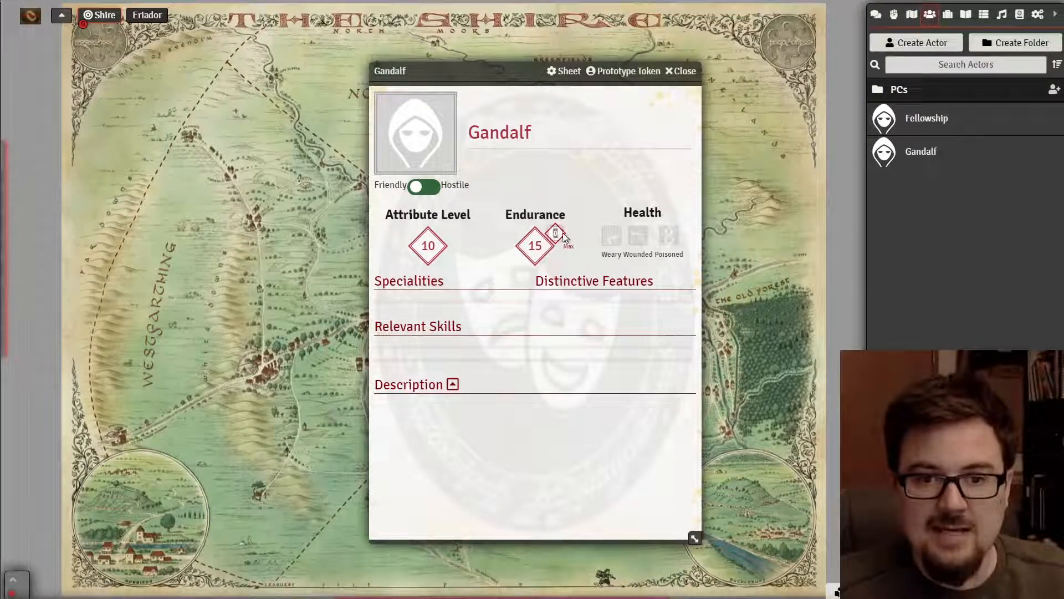
type("15")
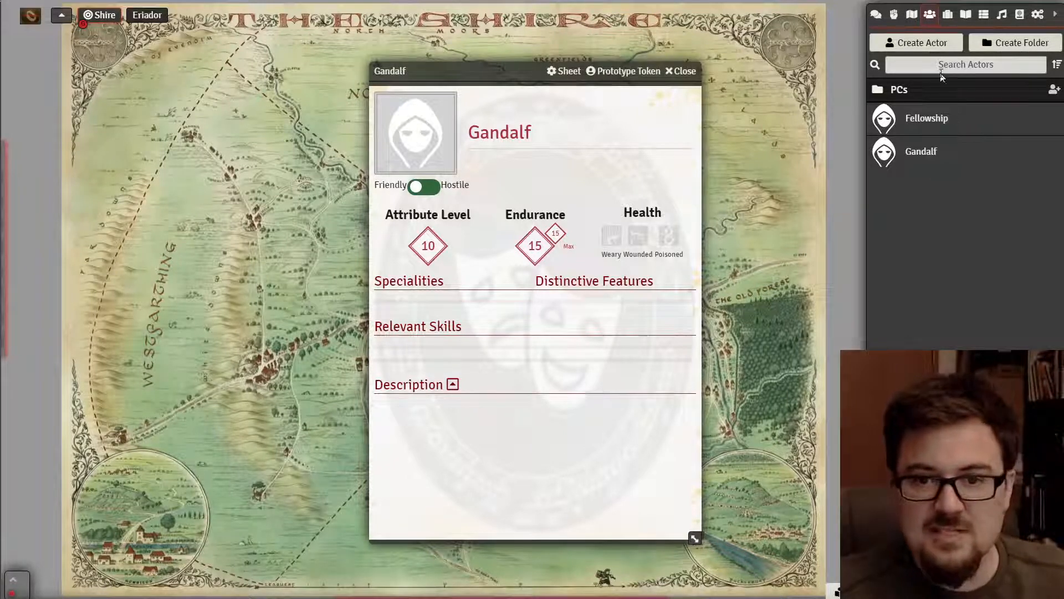
- Add the Bold feature from the Items directory to Gandalf's Distinctive Features
left_click(958, 93)
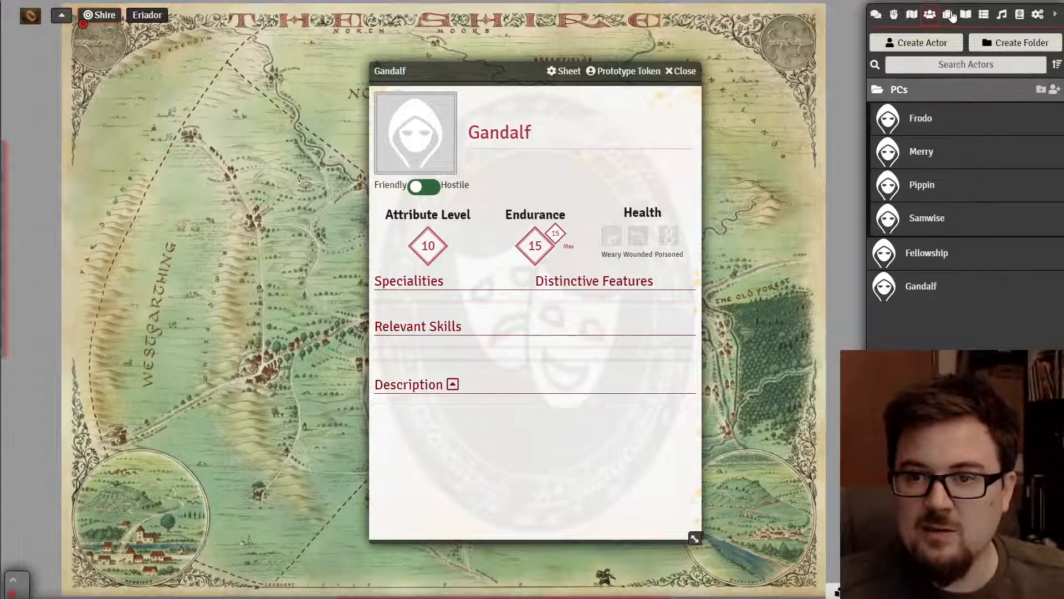
left_click(948, 15)
left_click(956, 90)
left_click_drag(915, 118, 582, 301)
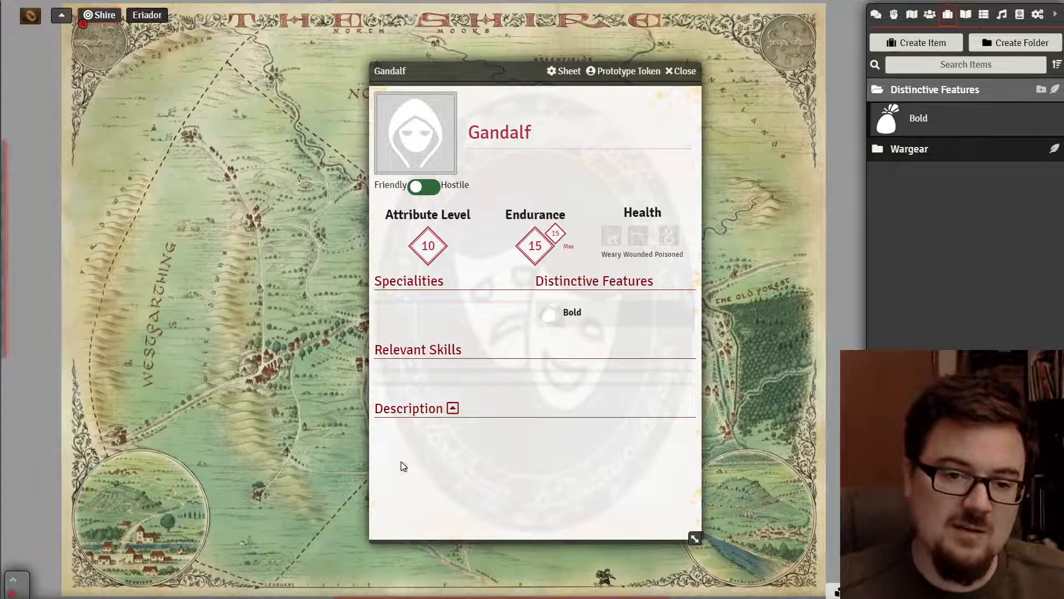
- Create a trait item named Skill1 with the Speciality group
left_click(935, 43)
left_click(729, 68)
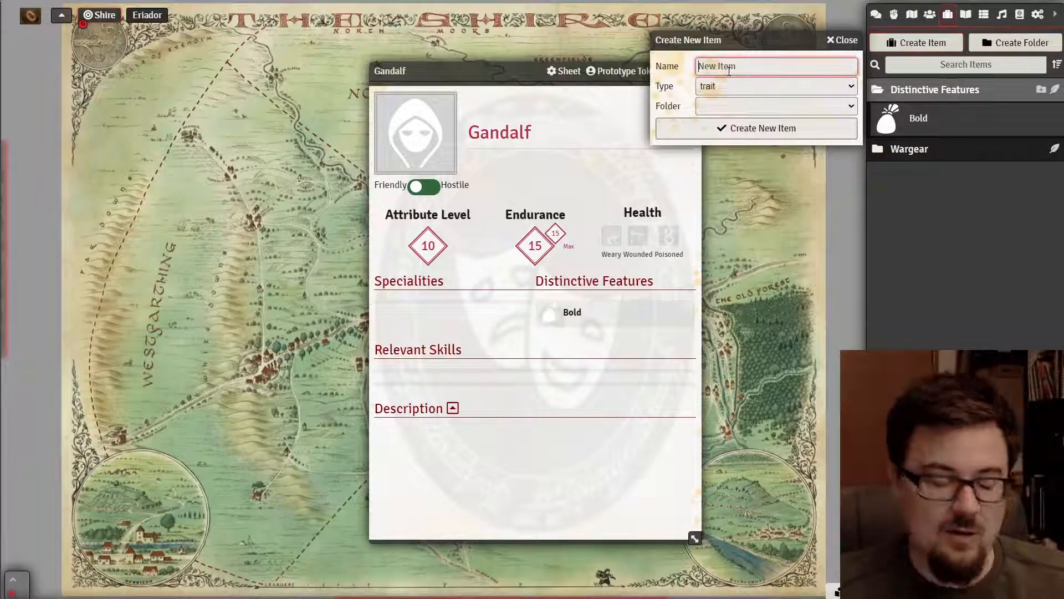
type("Skill1")
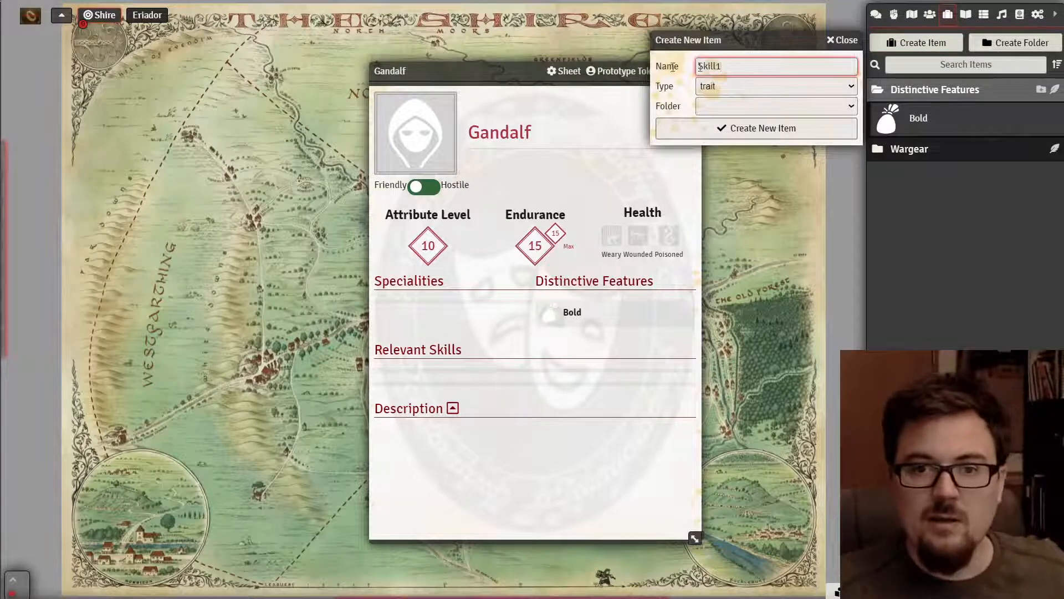
left_click(721, 128)
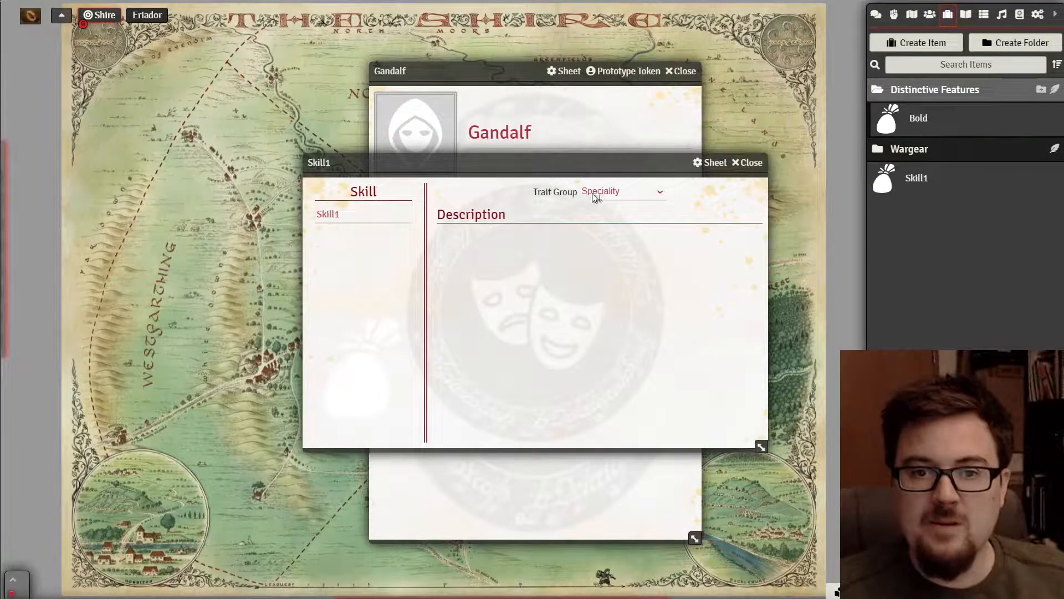
left_click(595, 192)
left_click(744, 166)
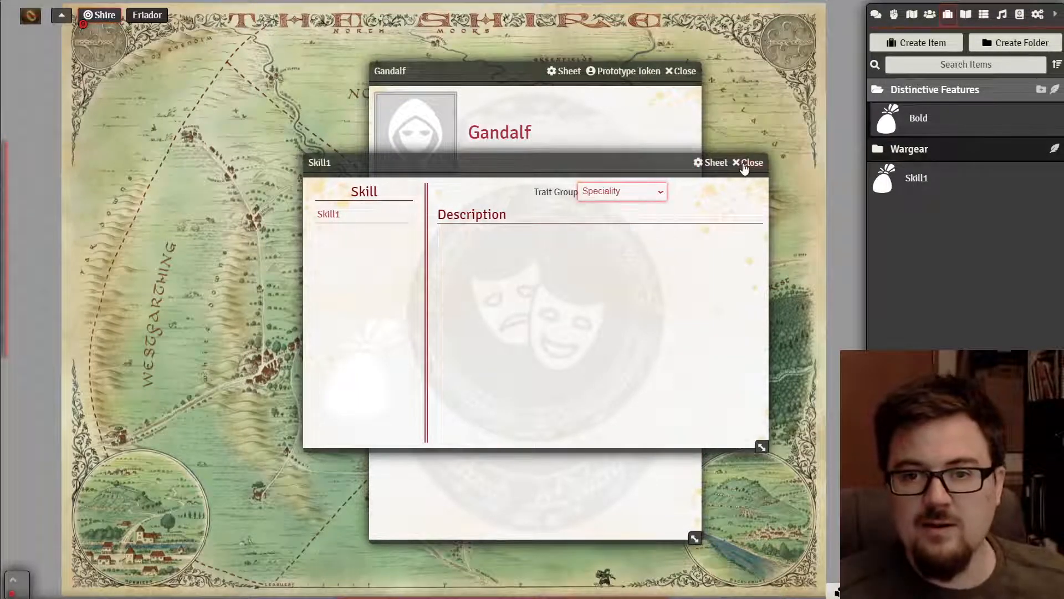
left_click(744, 166)
- Delete the Skill1 item, confirming the deletion
left_click(914, 185)
left_click(757, 165)
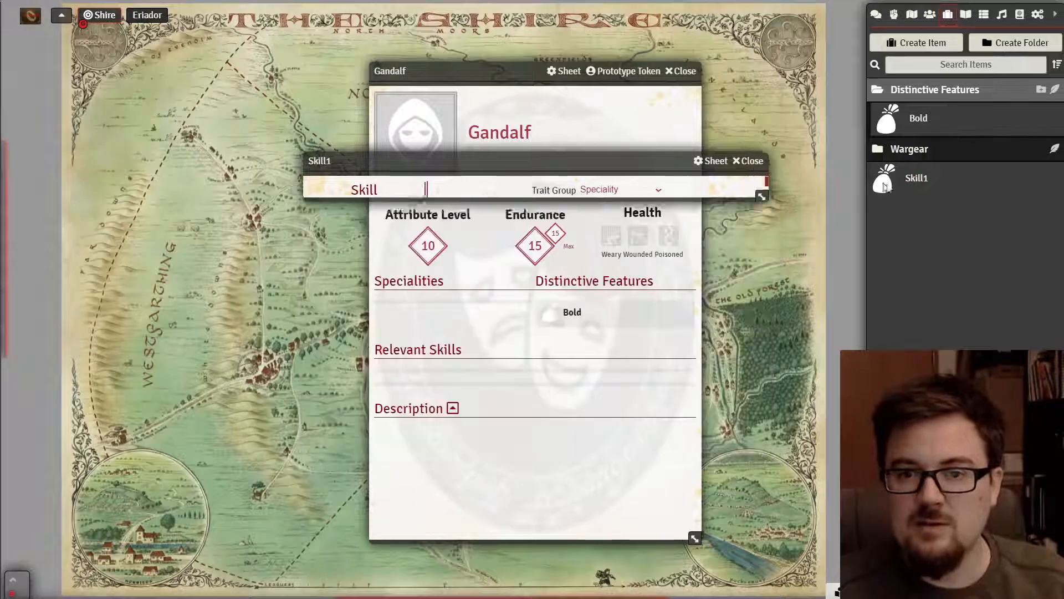
left_click(1036, 178)
right_click(929, 175)
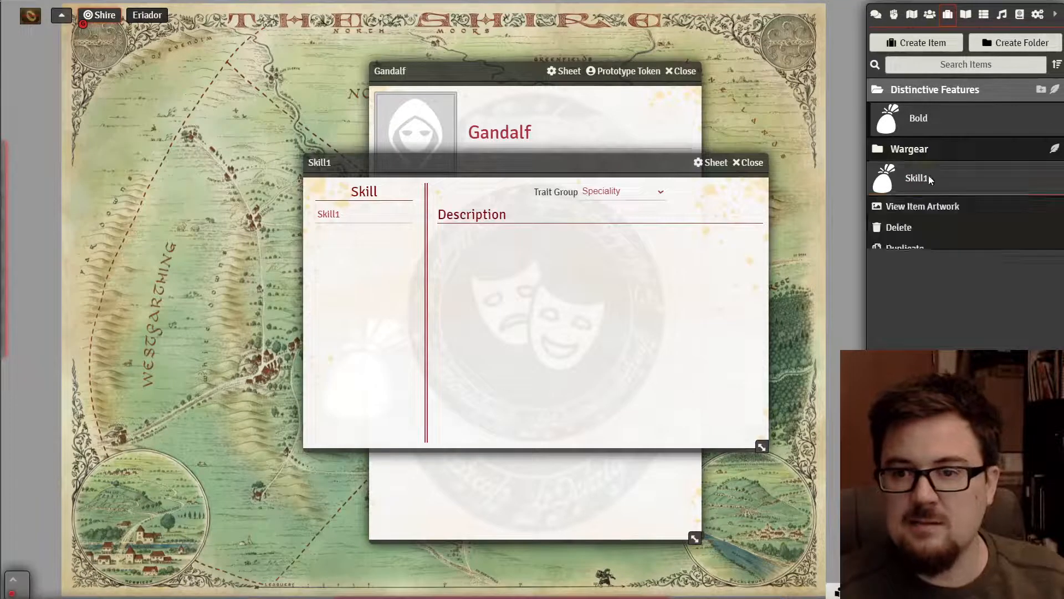
left_click(902, 227)
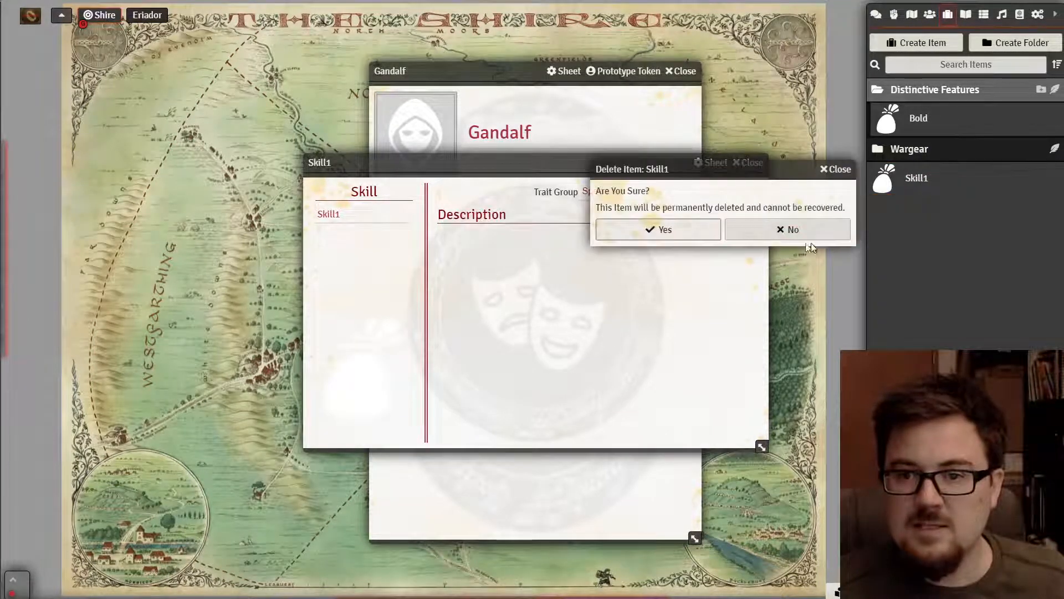
left_click(679, 228)
- Create a new skill-type item named Hunting
left_click(923, 44)
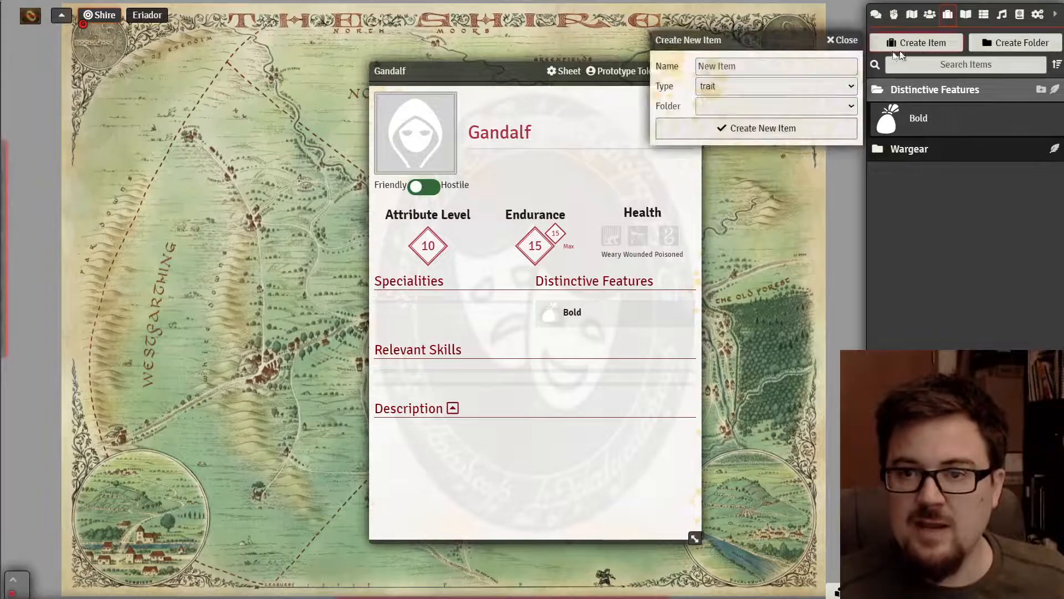
left_click(767, 86)
left_click(741, 125)
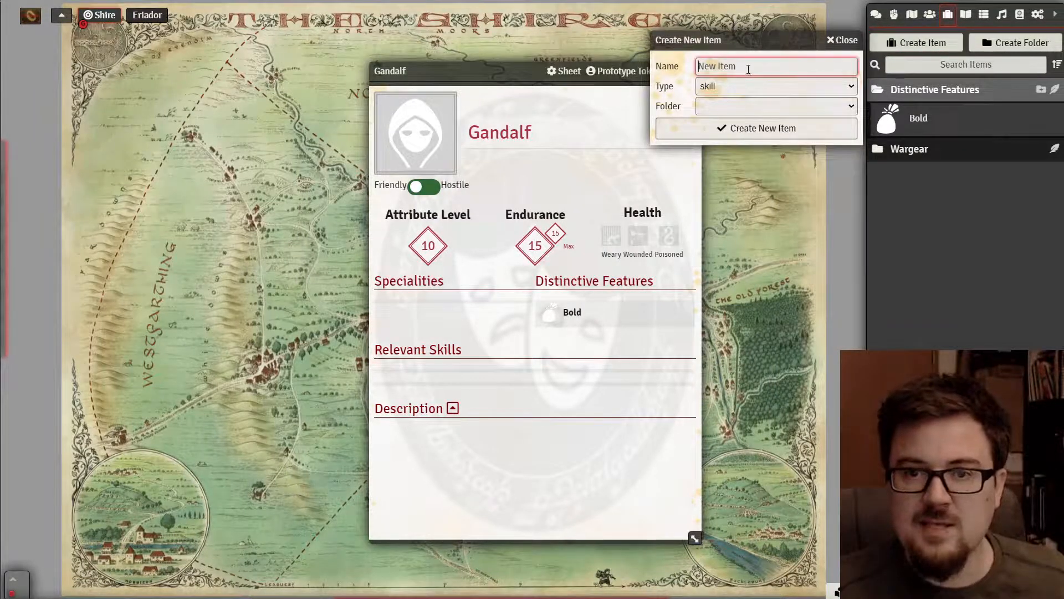
left_click(762, 67)
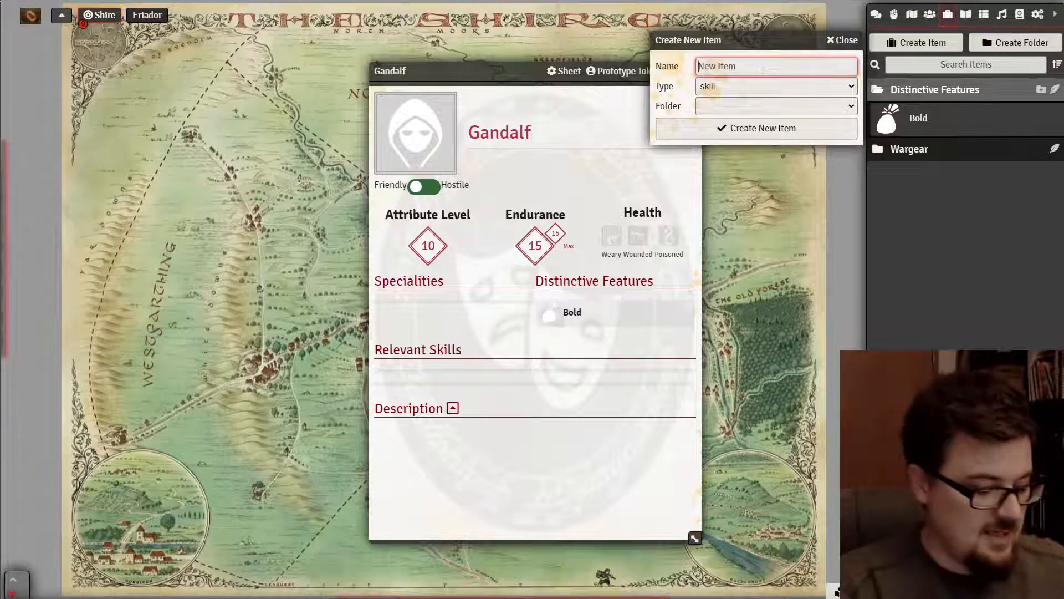
type("Hunting")
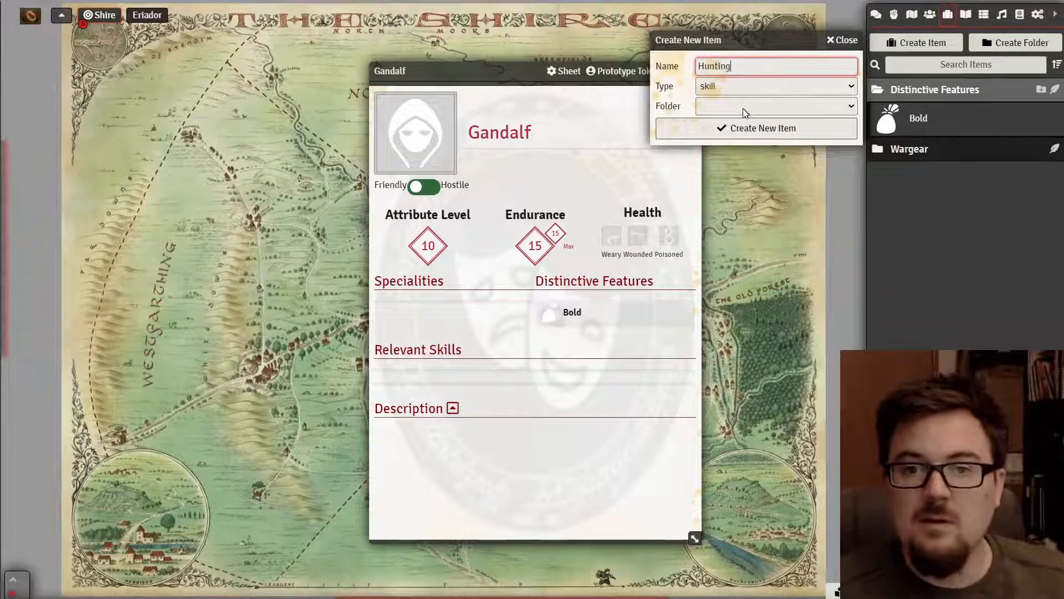
left_click(746, 130)
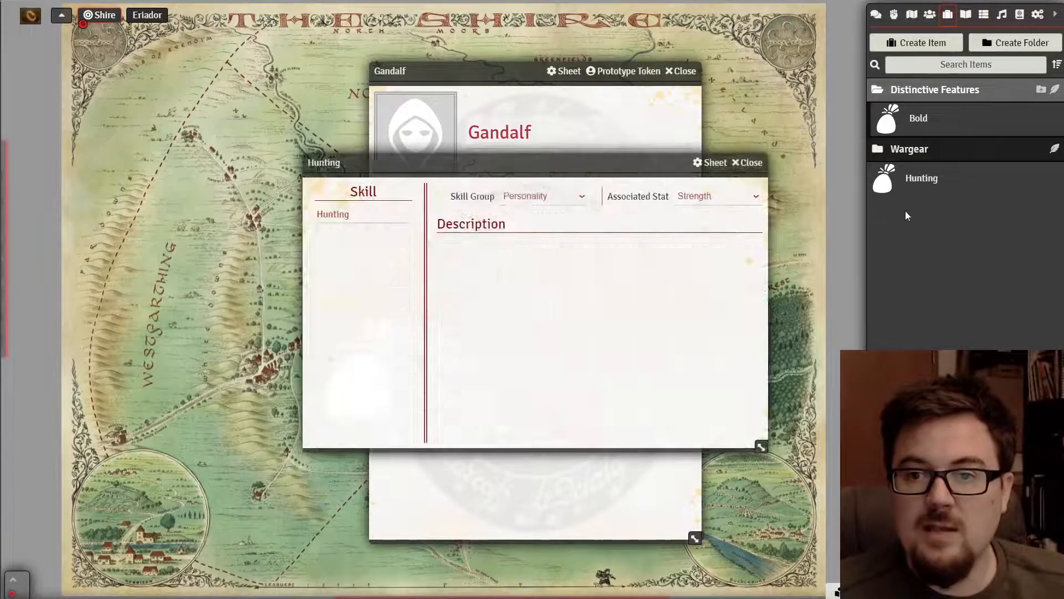
- Open Frodo's character sheet for reference and place the Hunting sheet over it
left_click(555, 195)
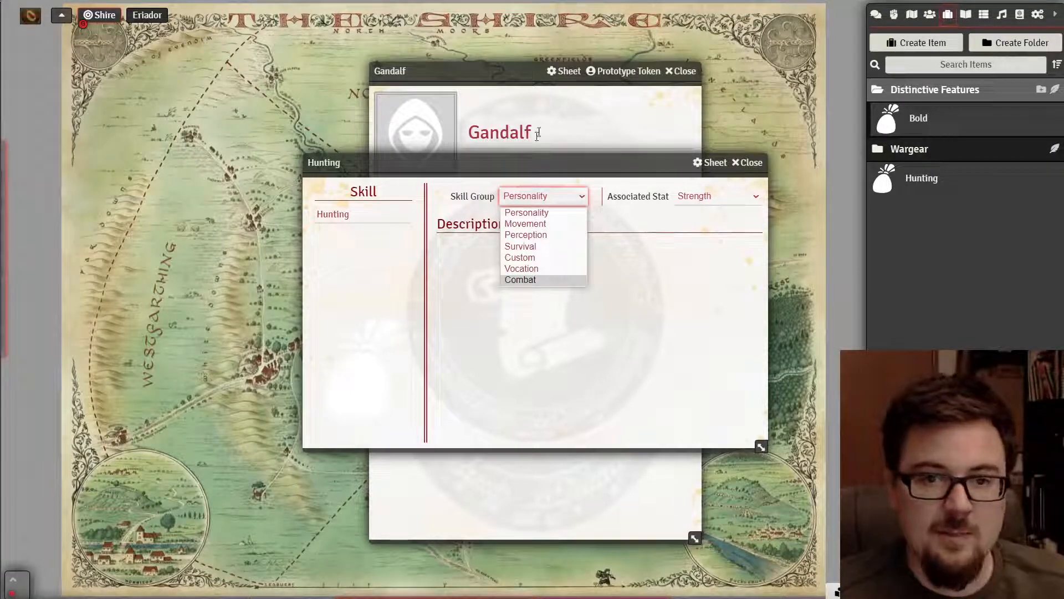
left_click(929, 14)
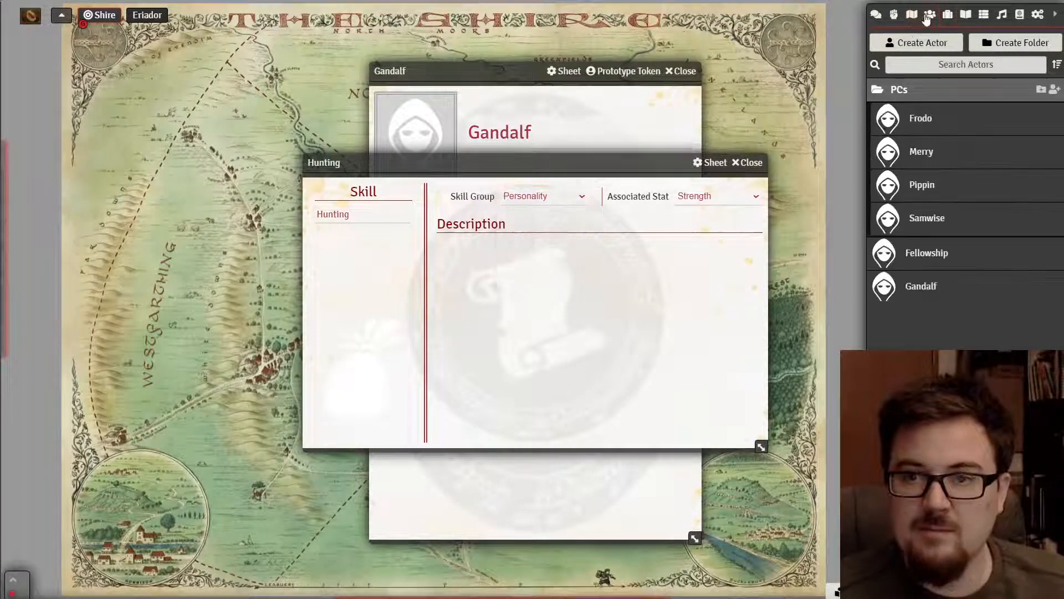
left_click(920, 118)
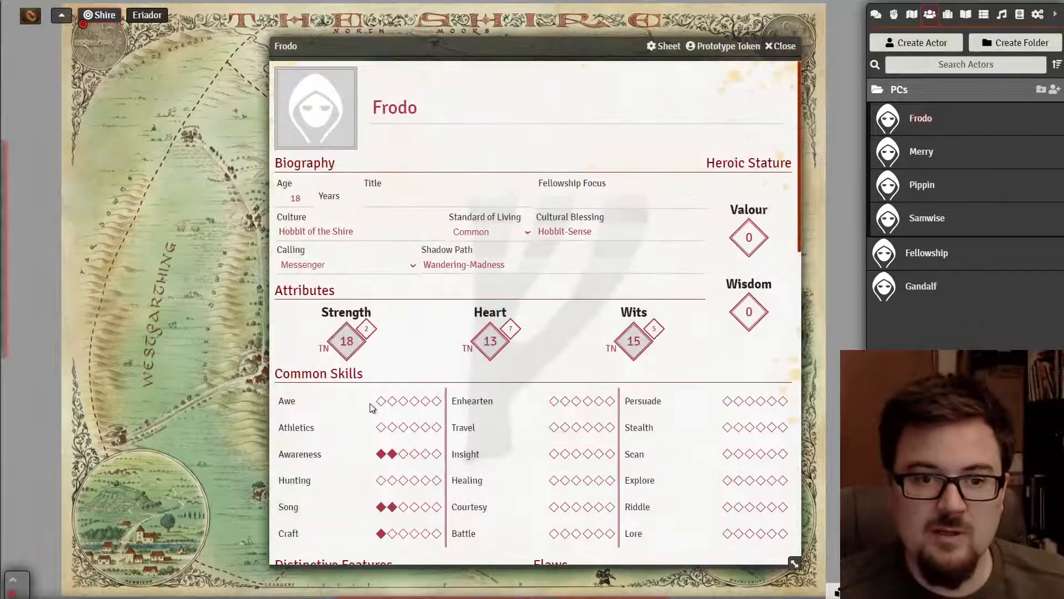
scroll(327, 401, "down", 3)
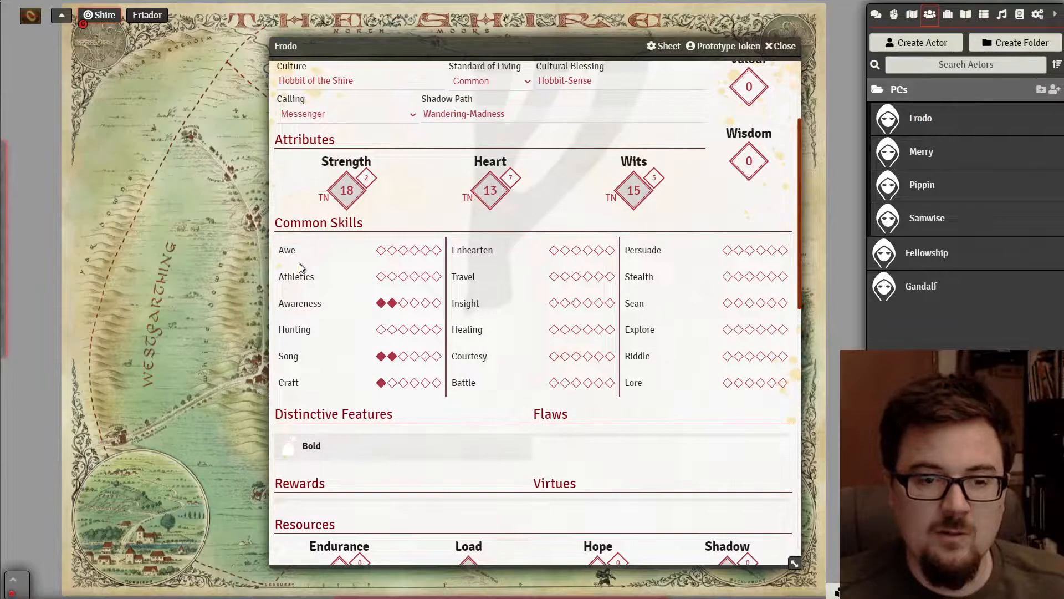
left_click(294, 329)
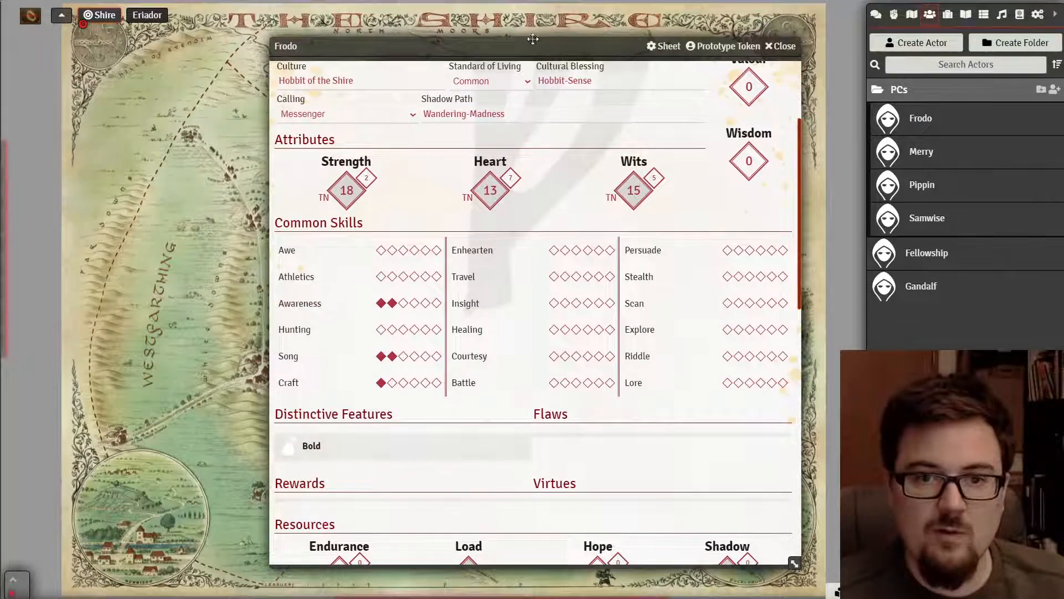
left_click_drag(495, 166, 282, 123)
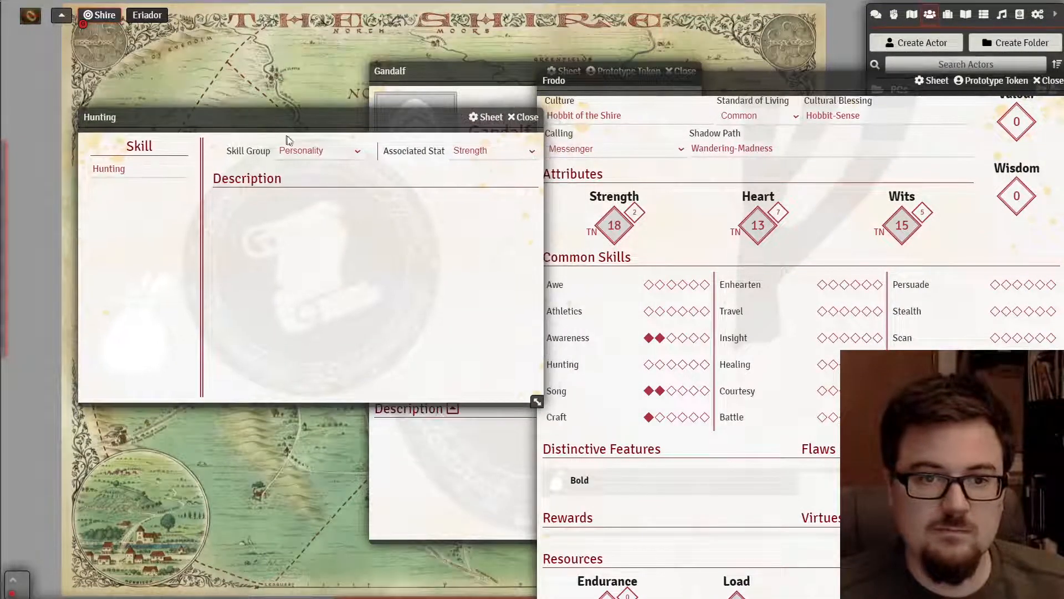
- Set Hunting's skill group to Survival, then close the Hunting and Frodo sheets
left_click(303, 150)
left_click(298, 202)
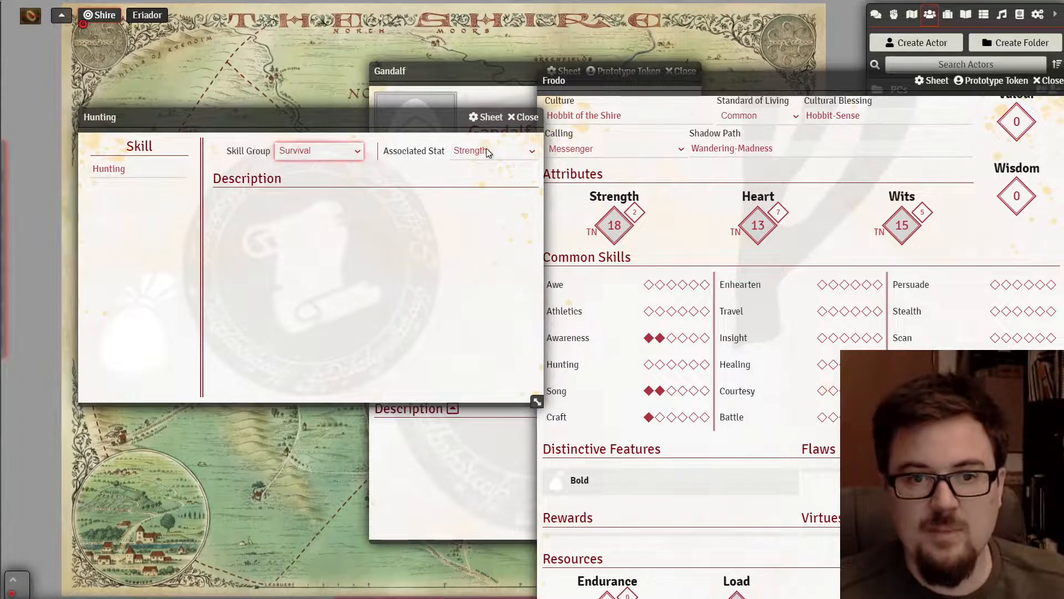
left_click(355, 238)
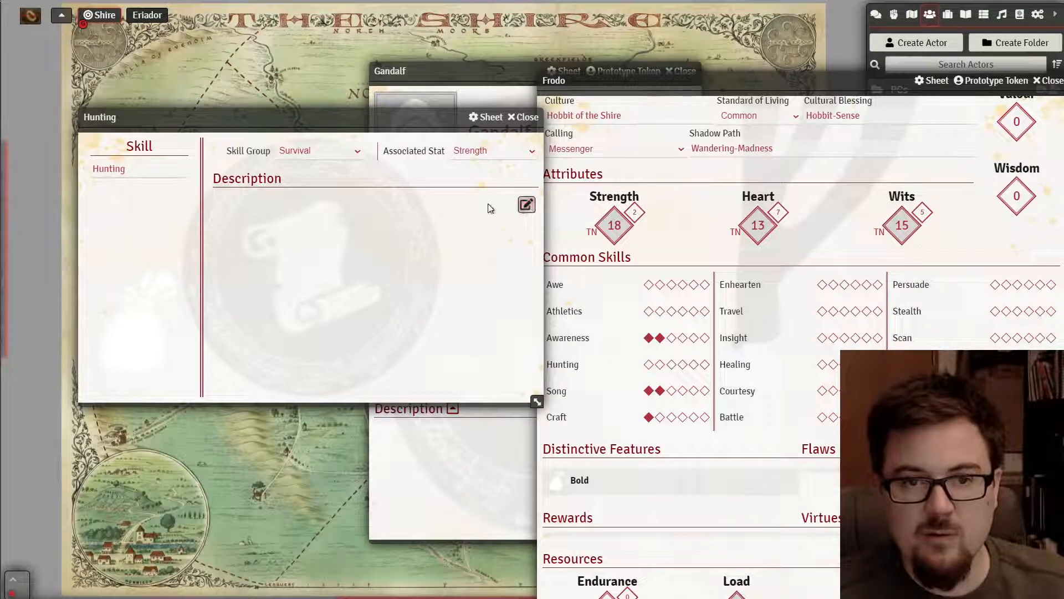
left_click(523, 118)
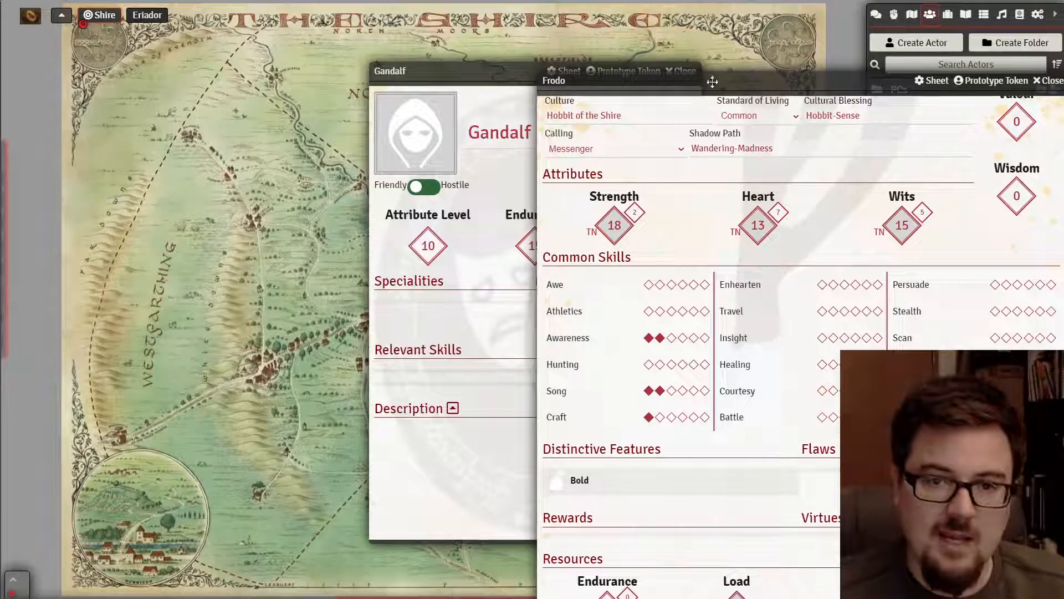
left_click(1056, 80)
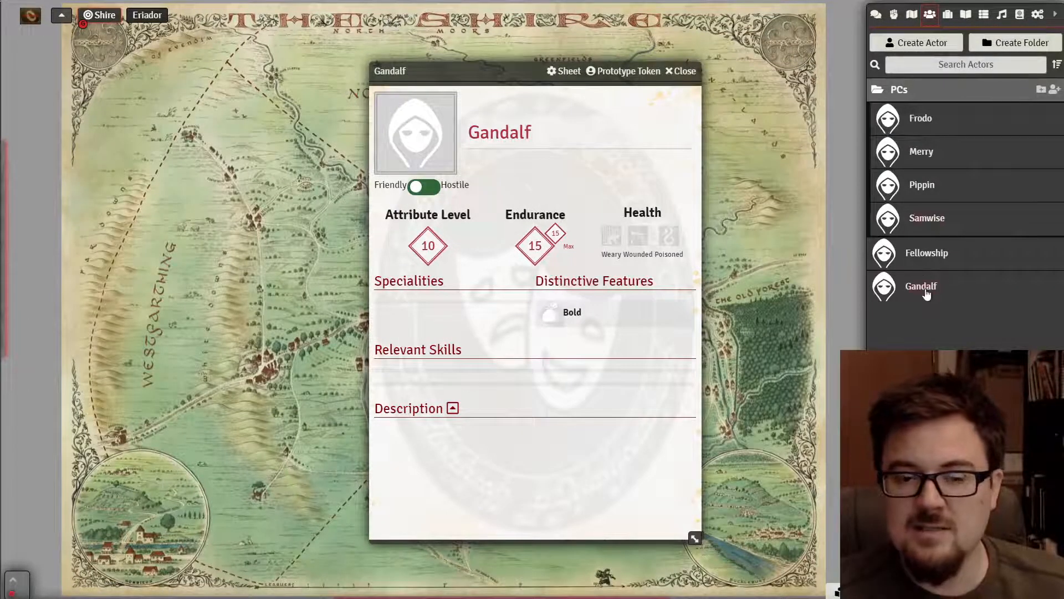
- Drag the Hunting skill into Gandalf's Relevant Skills, rated 3, and close his sheet
left_click_drag(924, 287, 421, 369)
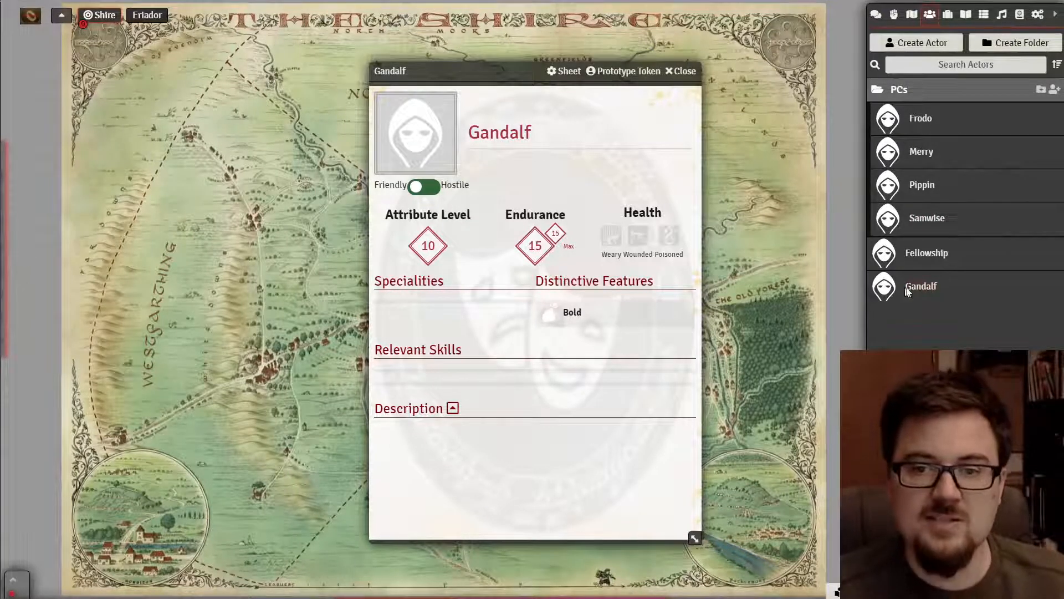
left_click_drag(924, 291, 398, 368)
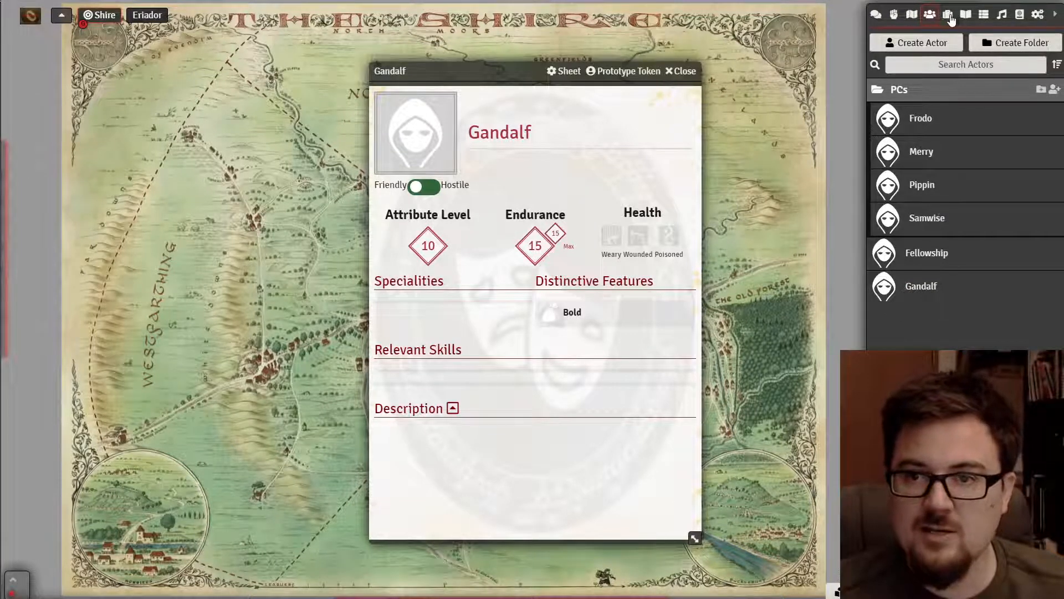
left_click(949, 16)
left_click_drag(912, 180, 404, 372)
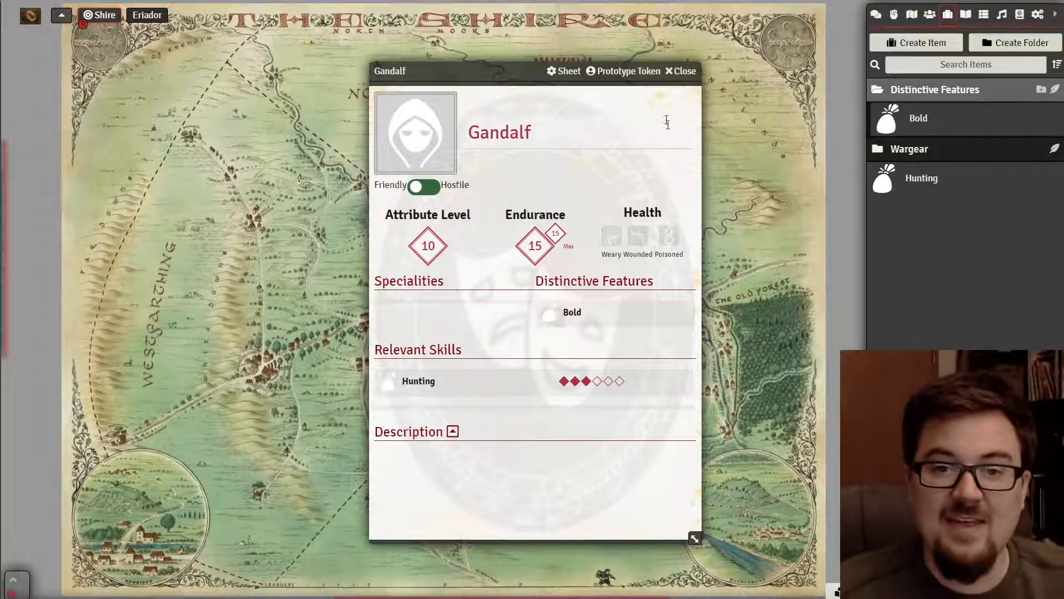
left_click(683, 71)
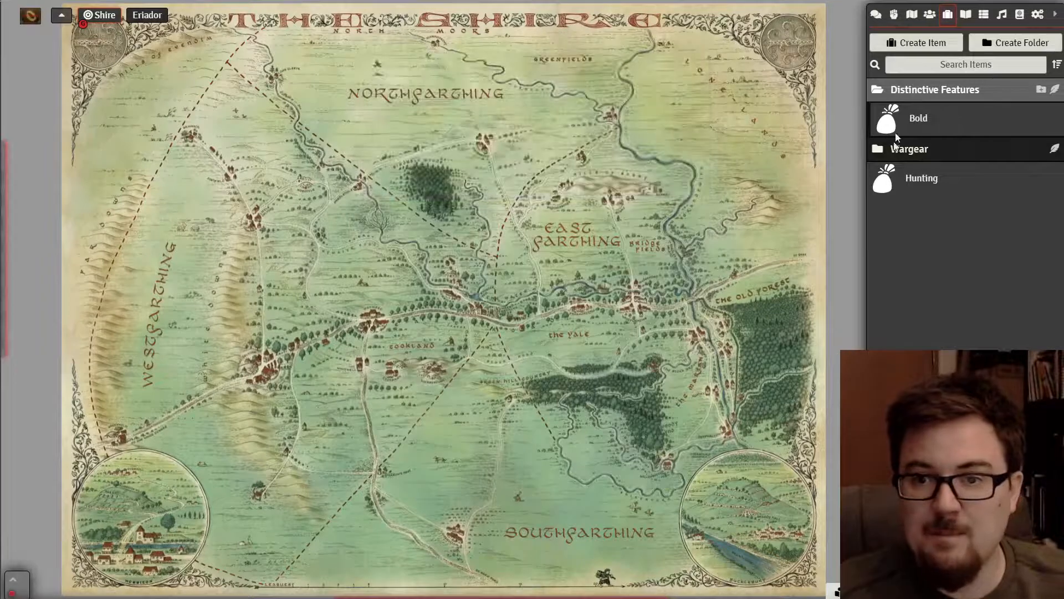
- Add Gandalf from the Actors list to the Fellowship sheet's Connexions
left_click(929, 15)
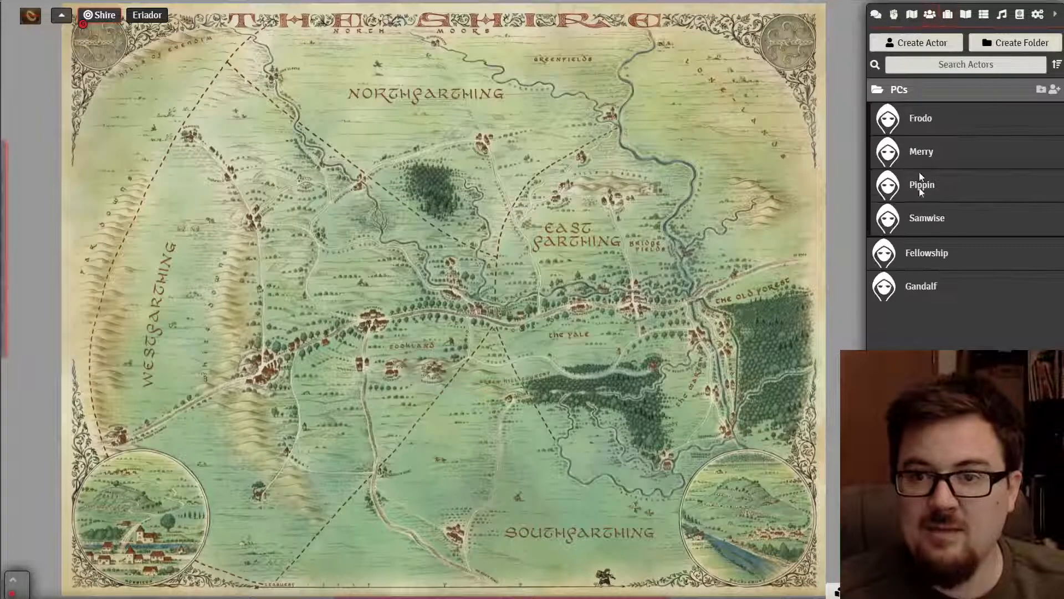
left_click(920, 256)
scroll(353, 268, "down", 4)
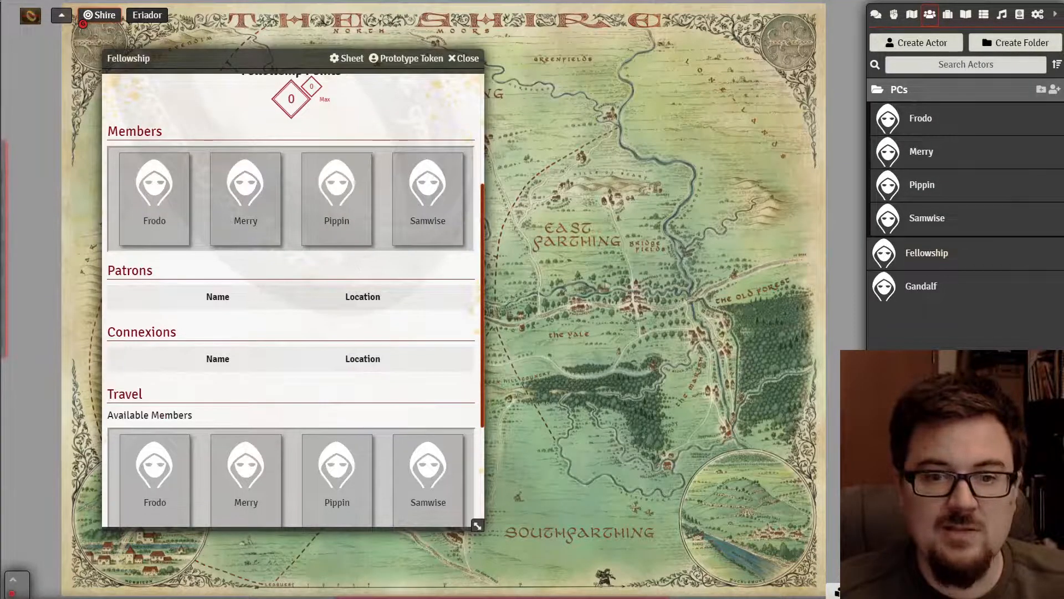
left_click_drag(925, 292, 183, 302)
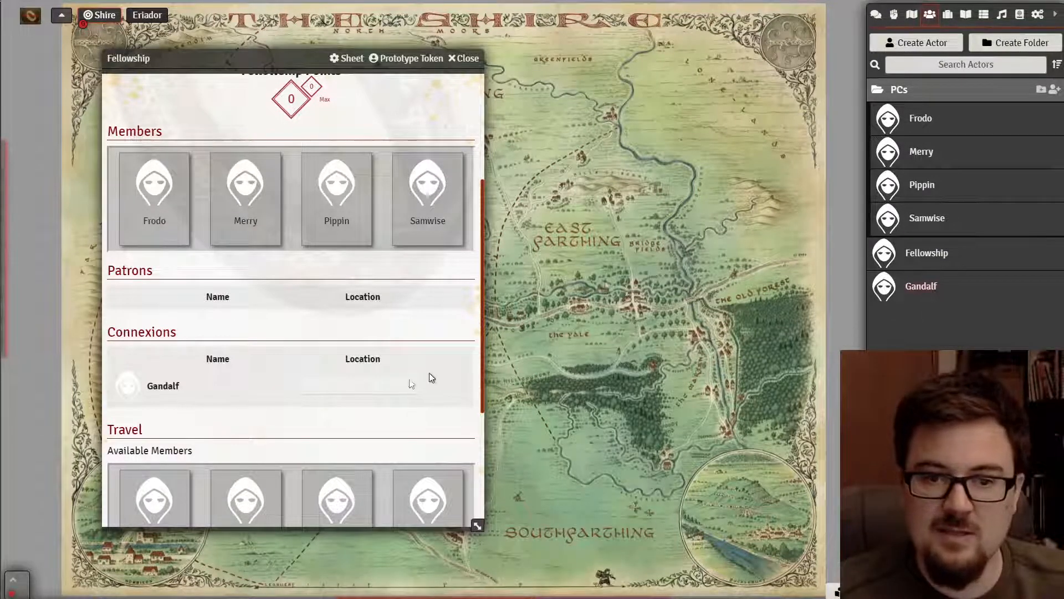
mouse_move(451, 385)
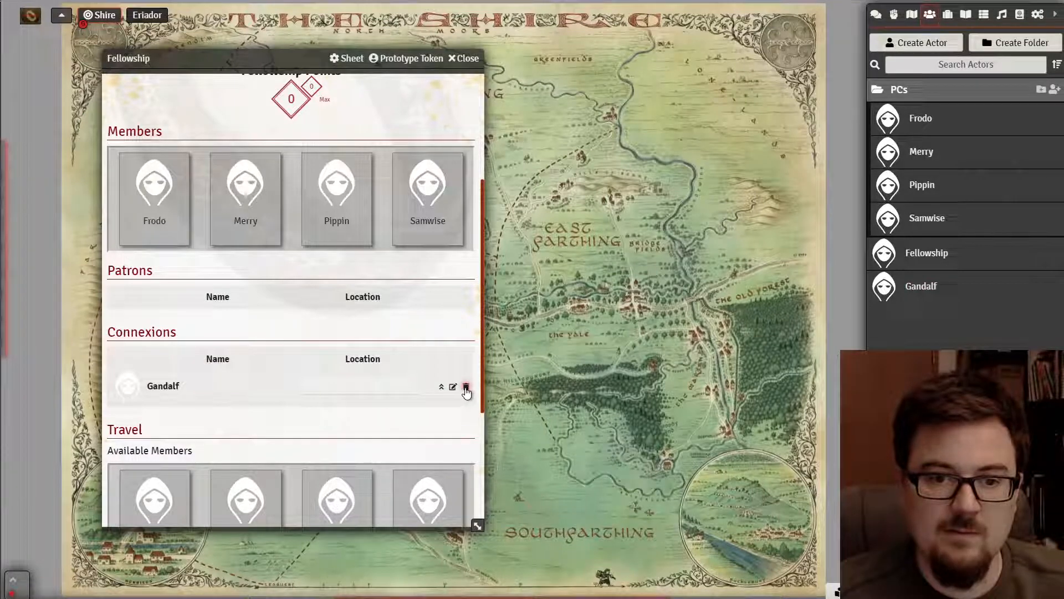
left_click(466, 387)
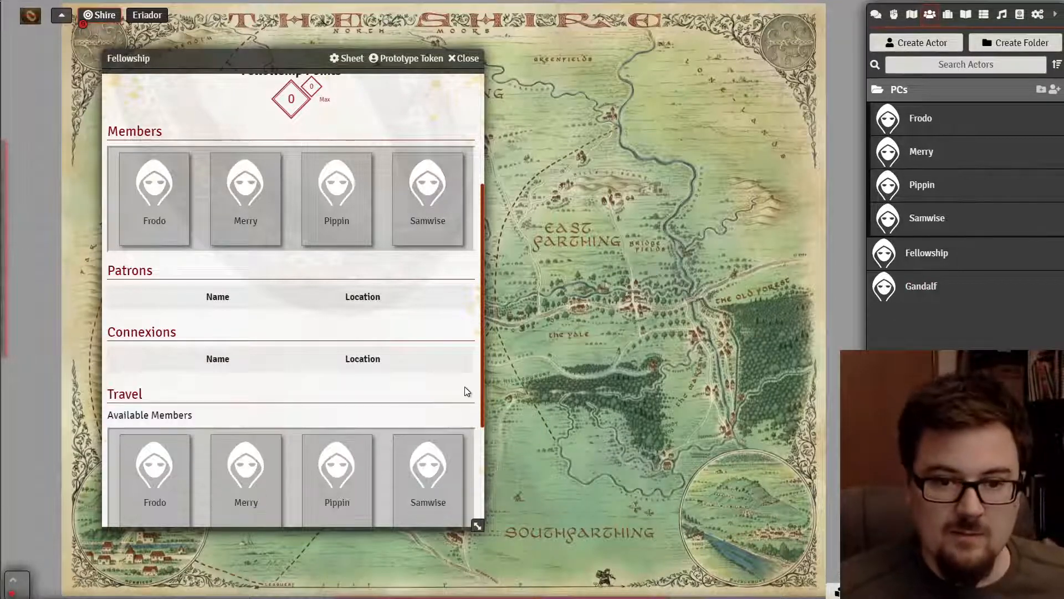
left_click_drag(924, 291, 132, 298)
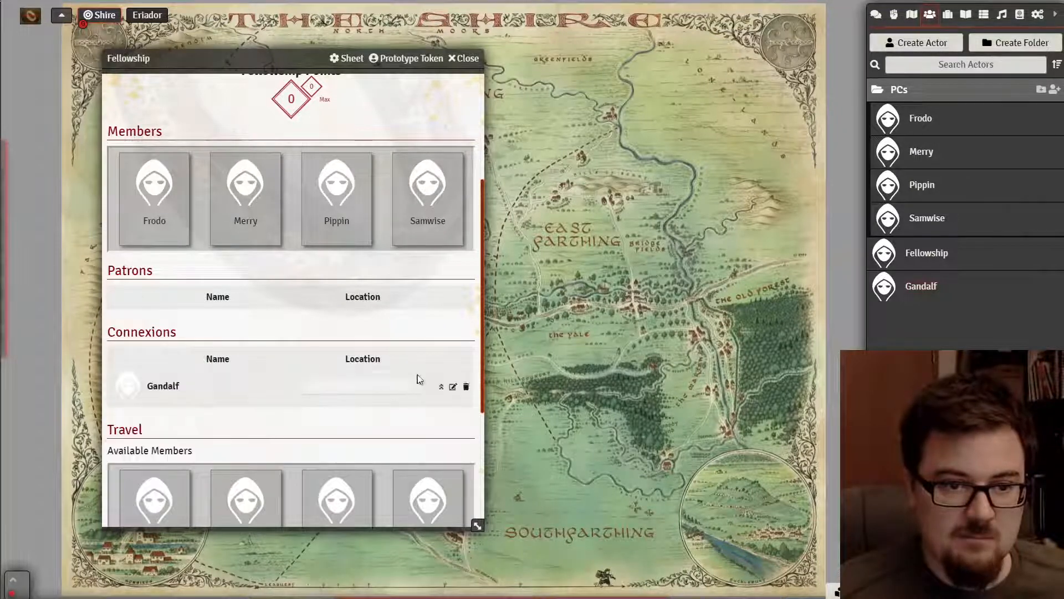
left_click(466, 387)
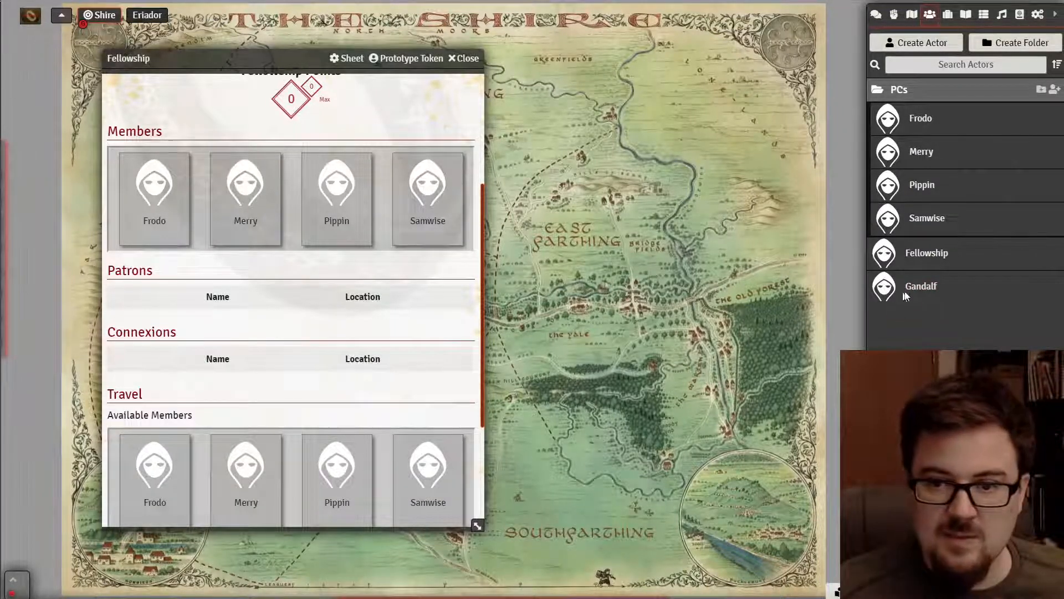
left_click_drag(905, 290, 143, 274)
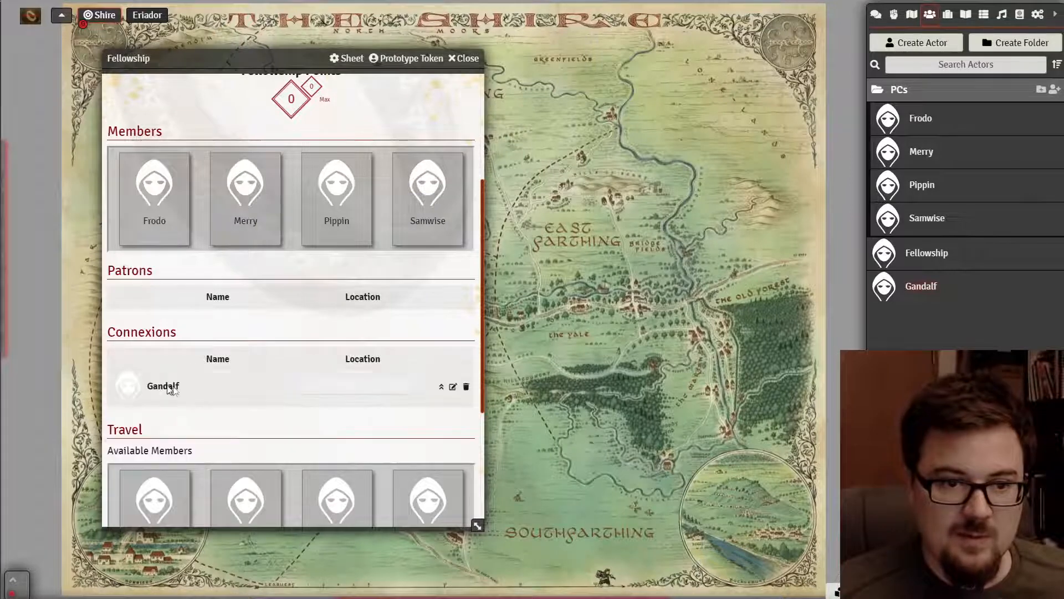
left_click(466, 387)
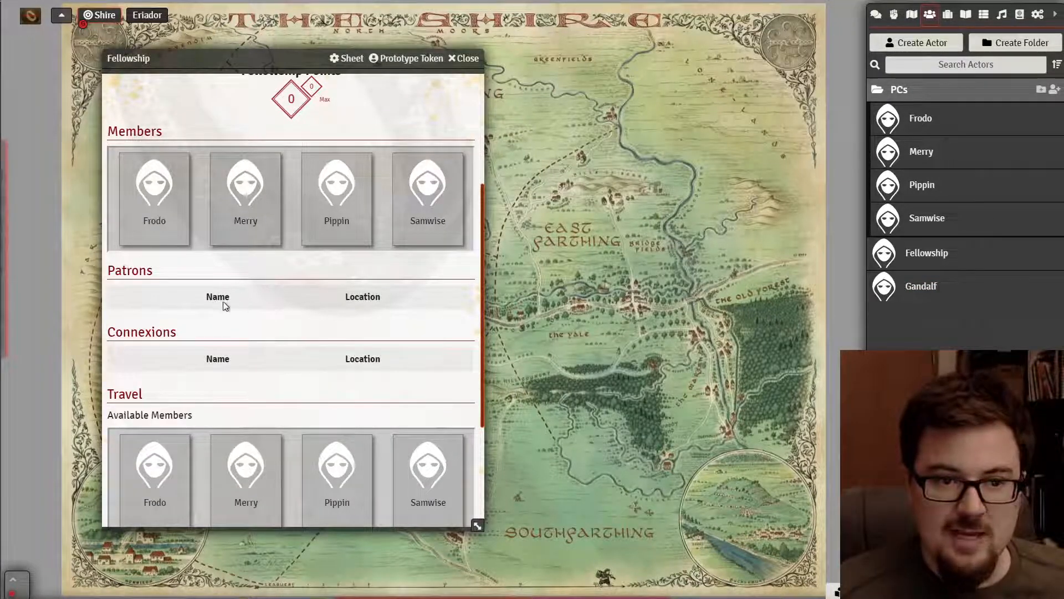
left_click_drag(924, 292, 200, 310)
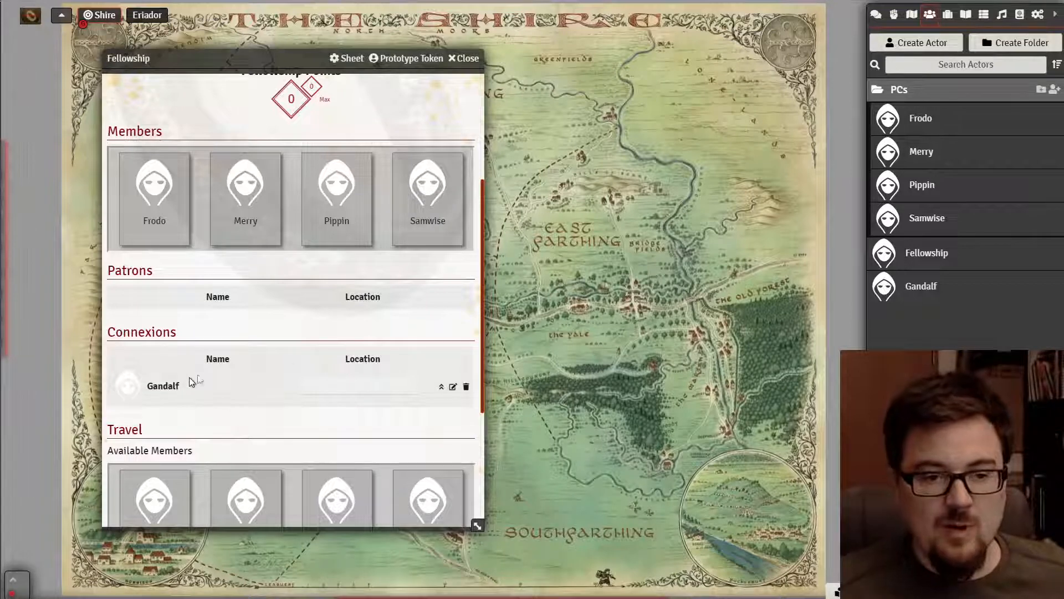
- Set Gandalf's connexion location to Hobbiton, then try dropping him among Patrons
left_click(366, 386)
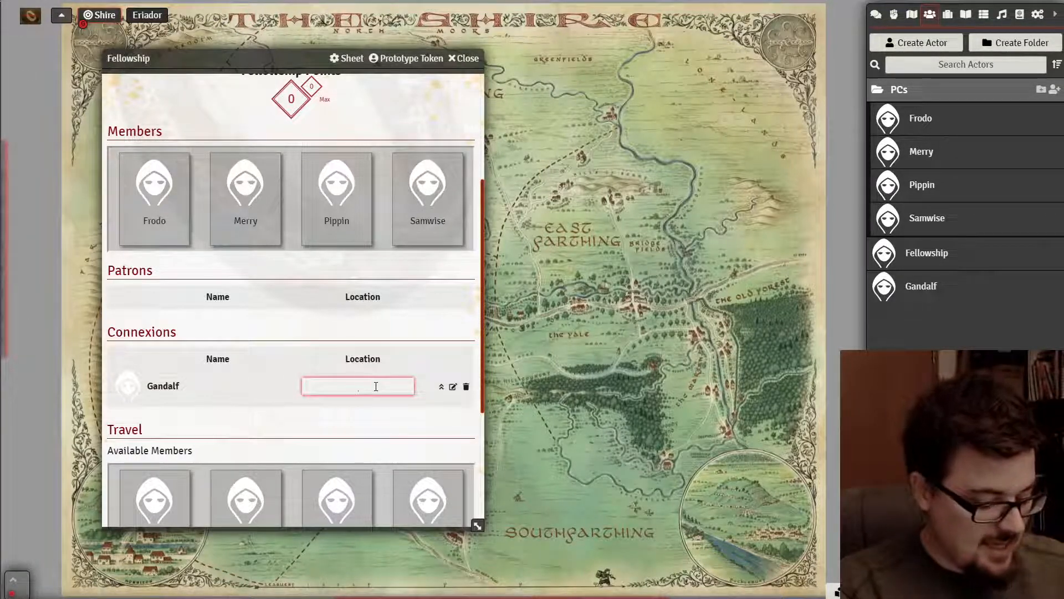
type("Hobbito")
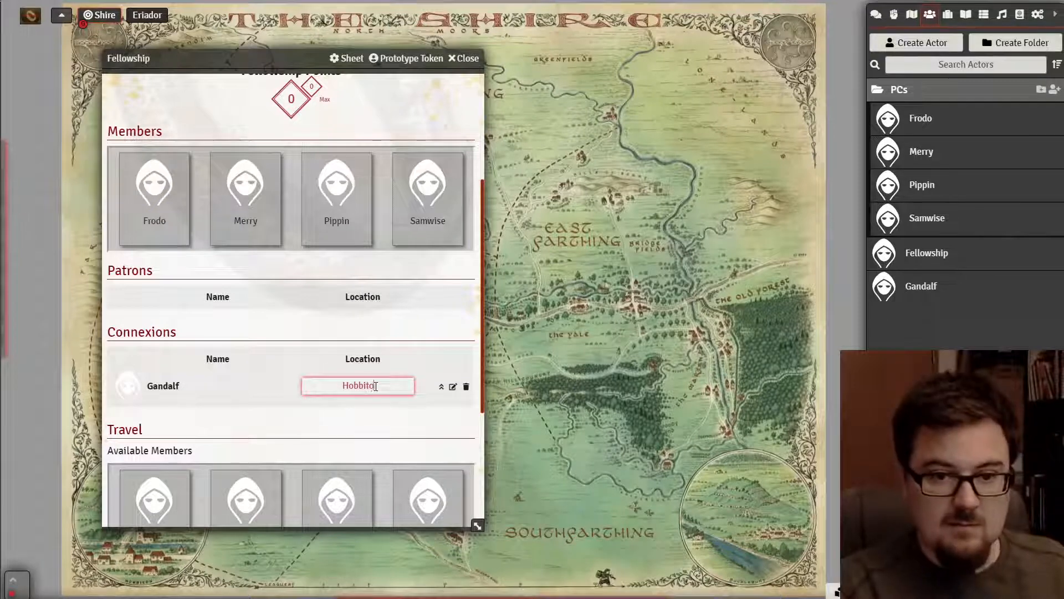
type("on")
key("BackSpace")
key("BackSpace")
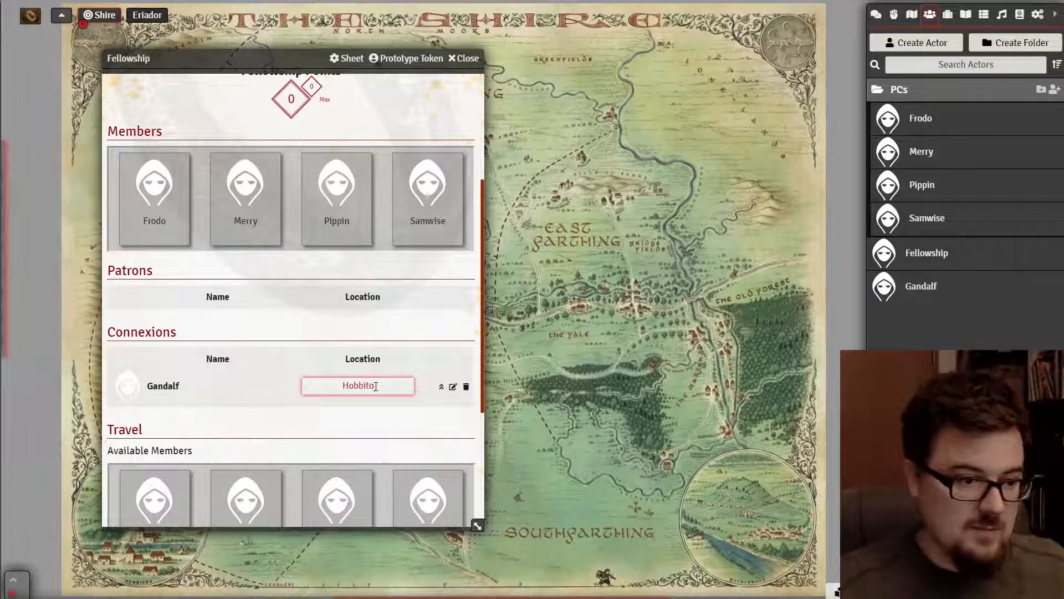
type("n")
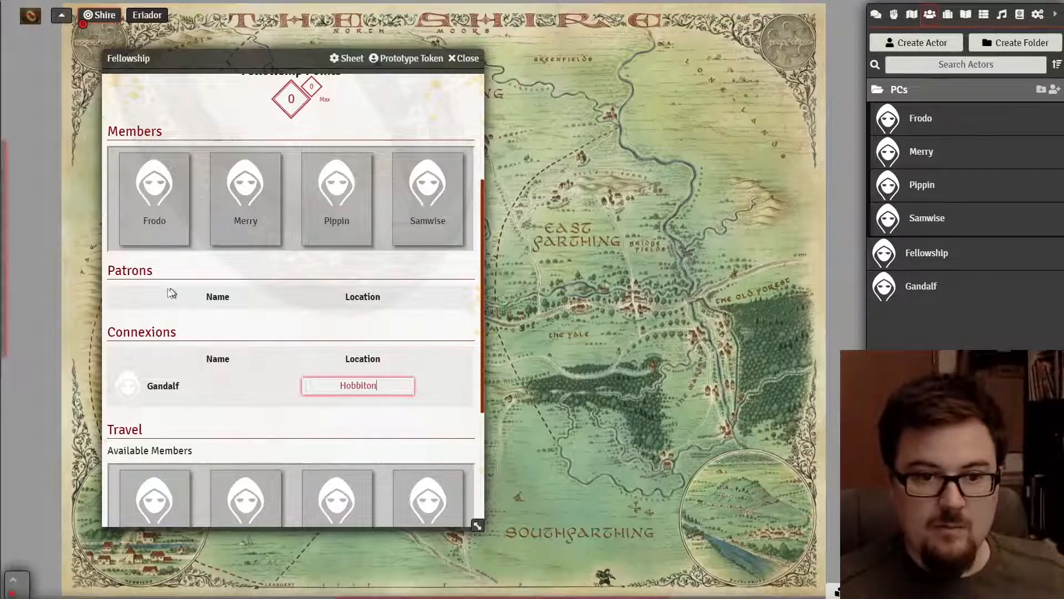
left_click(166, 291)
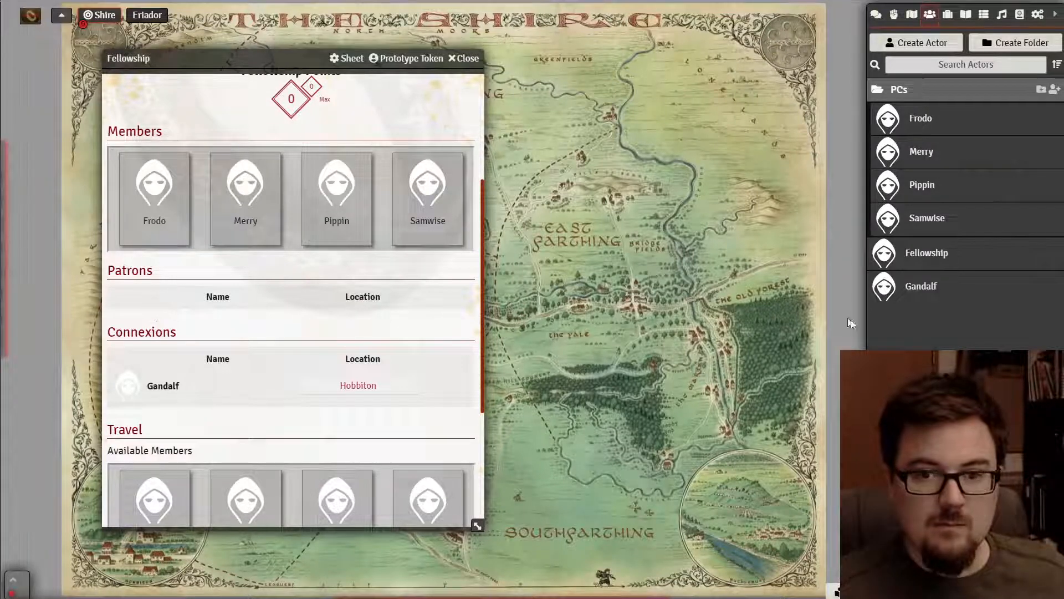
left_click_drag(925, 301, 137, 297)
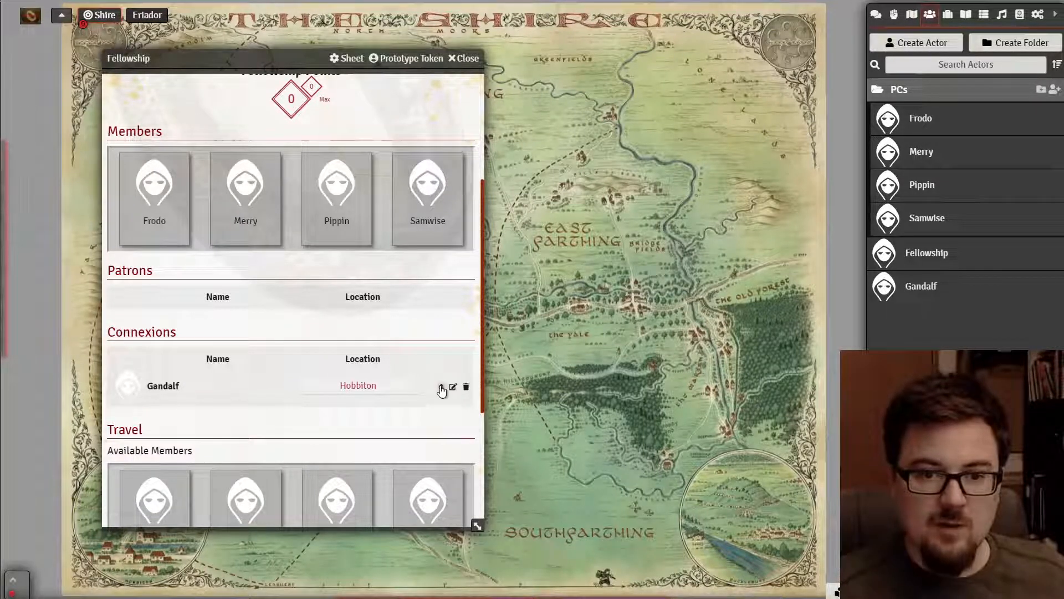
- Move Gandalf from Connexions up to Patrons and close the Fellowship sheet
left_click(441, 388)
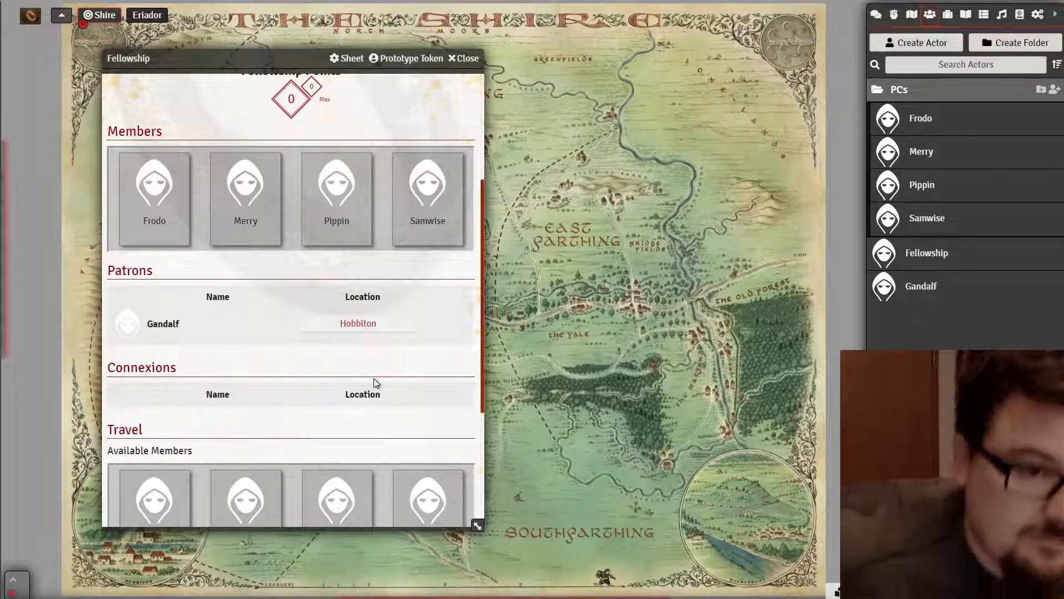
scroll(301, 356, "up", 3)
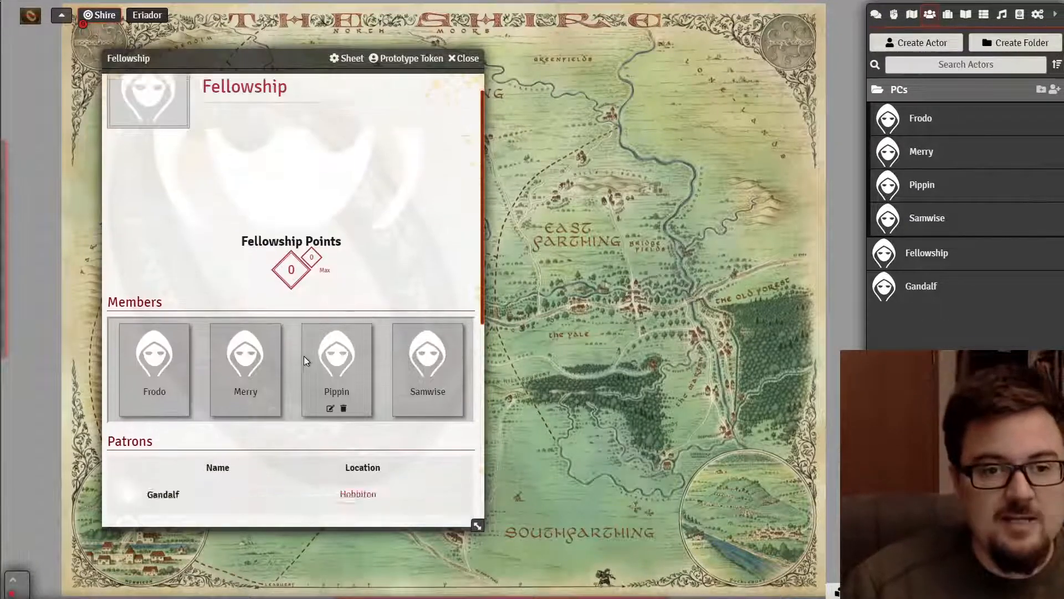
scroll(302, 360, "down", 8)
scroll(287, 370, "up", 8)
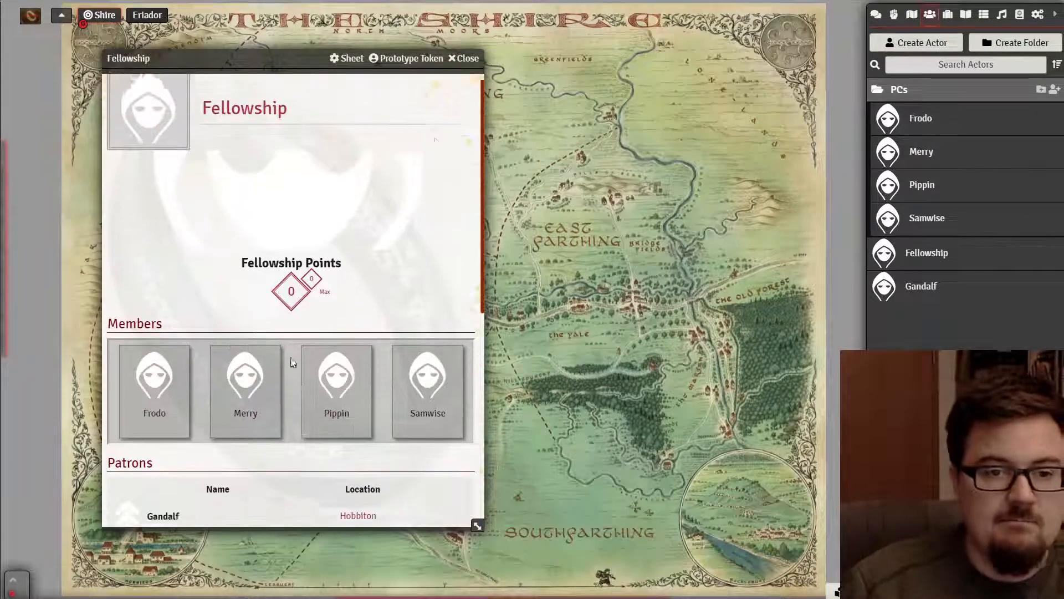
left_click(471, 58)
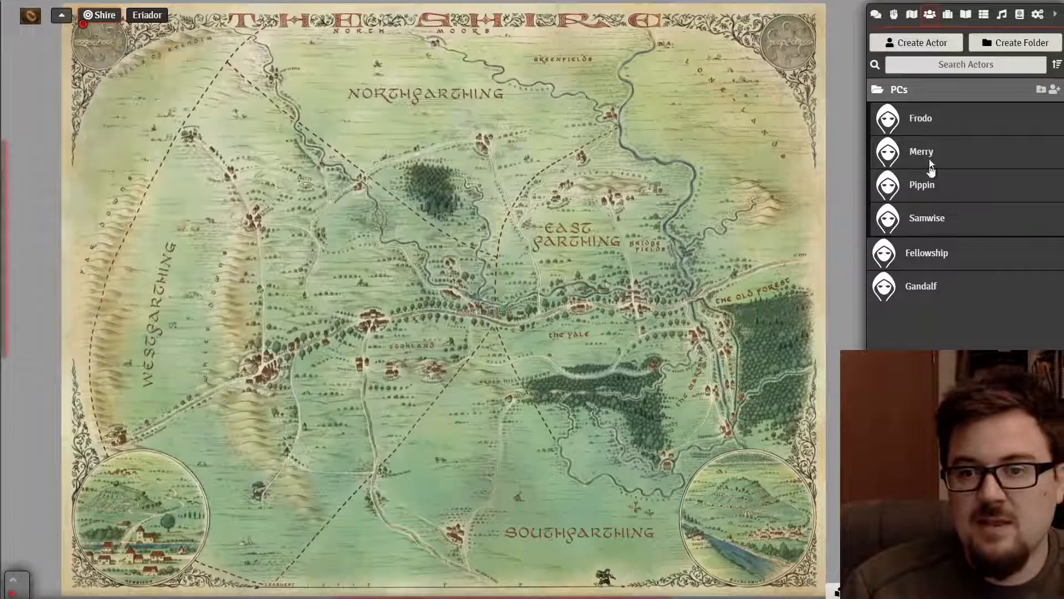
- Create a lore-type actor named Lore and close its sheet
left_click(914, 44)
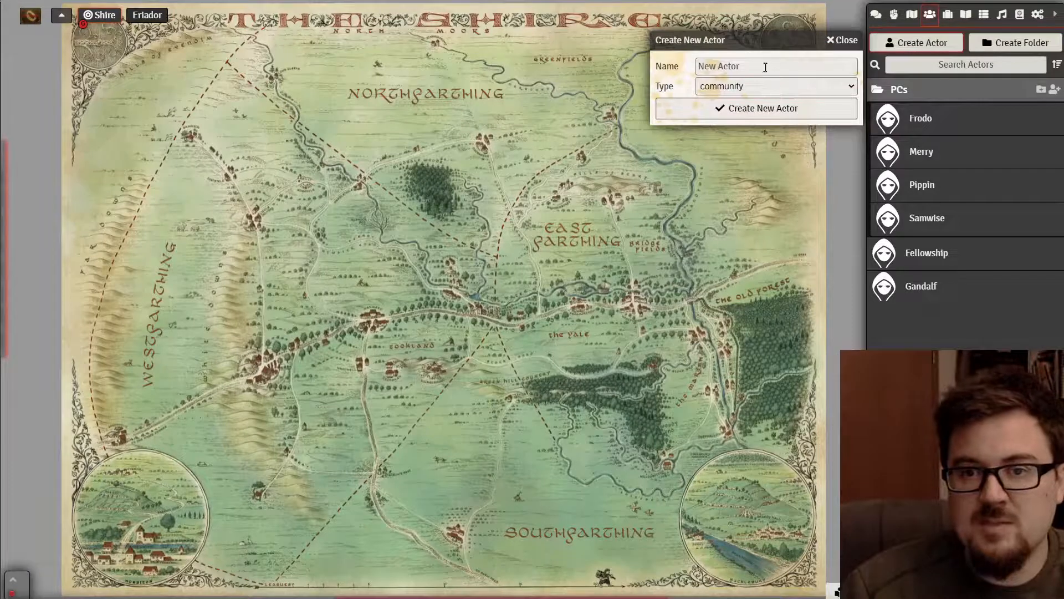
left_click(762, 84)
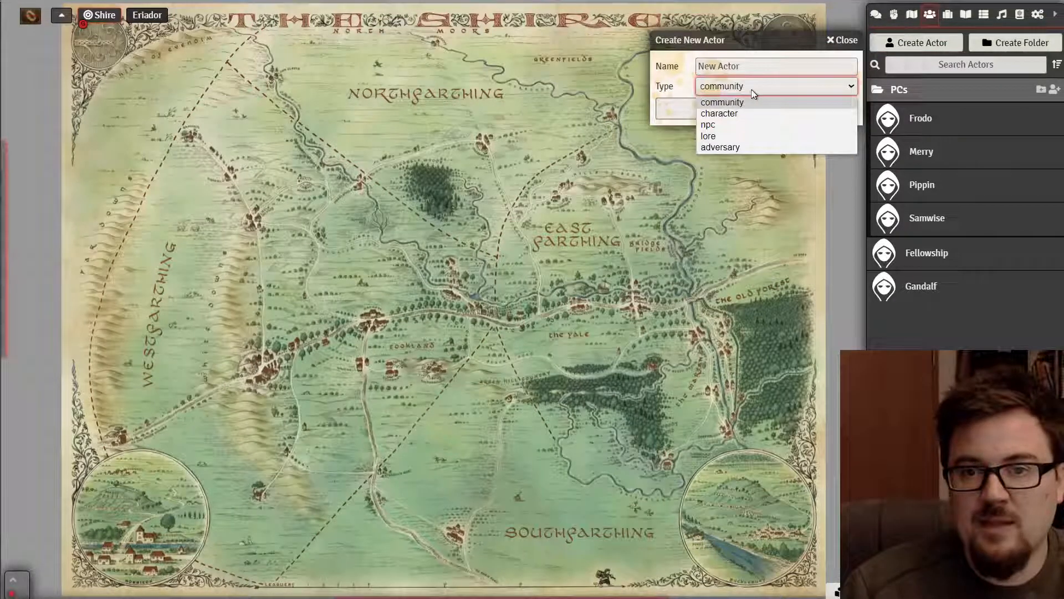
left_click(738, 136)
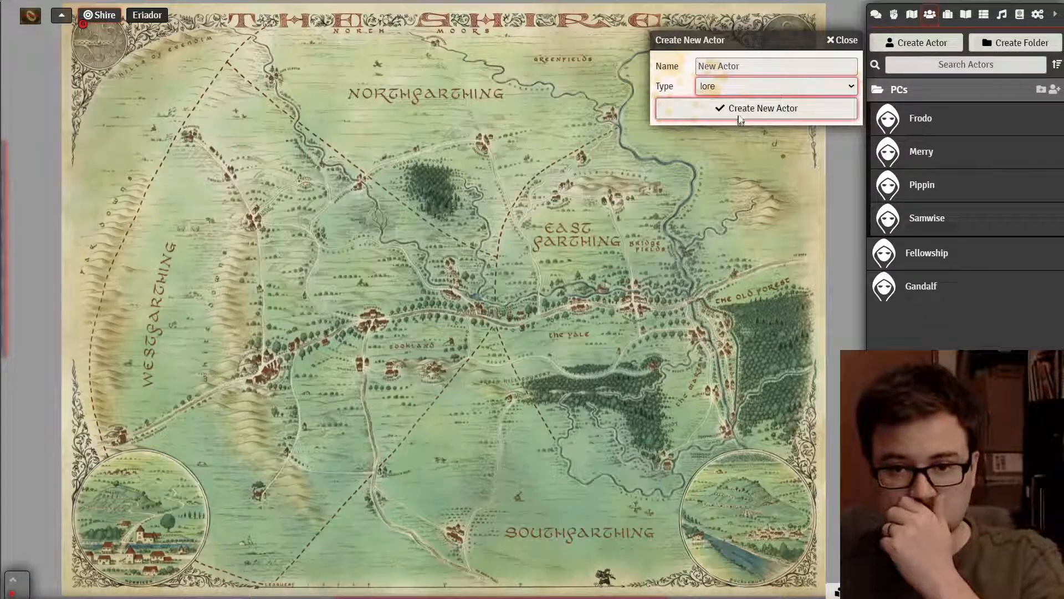
left_click(748, 67)
type("Lore")
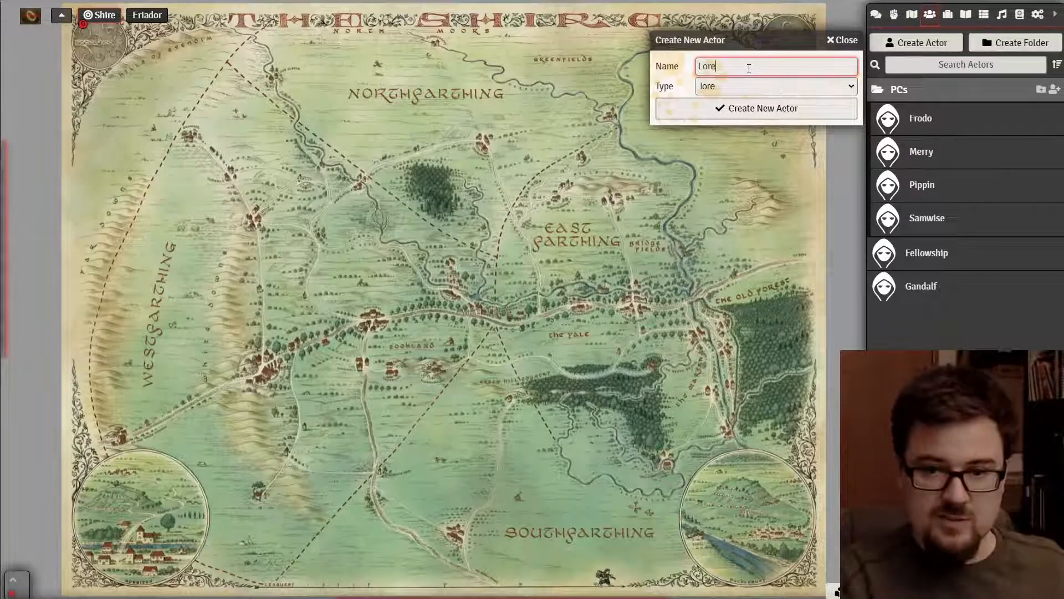
key("Return")
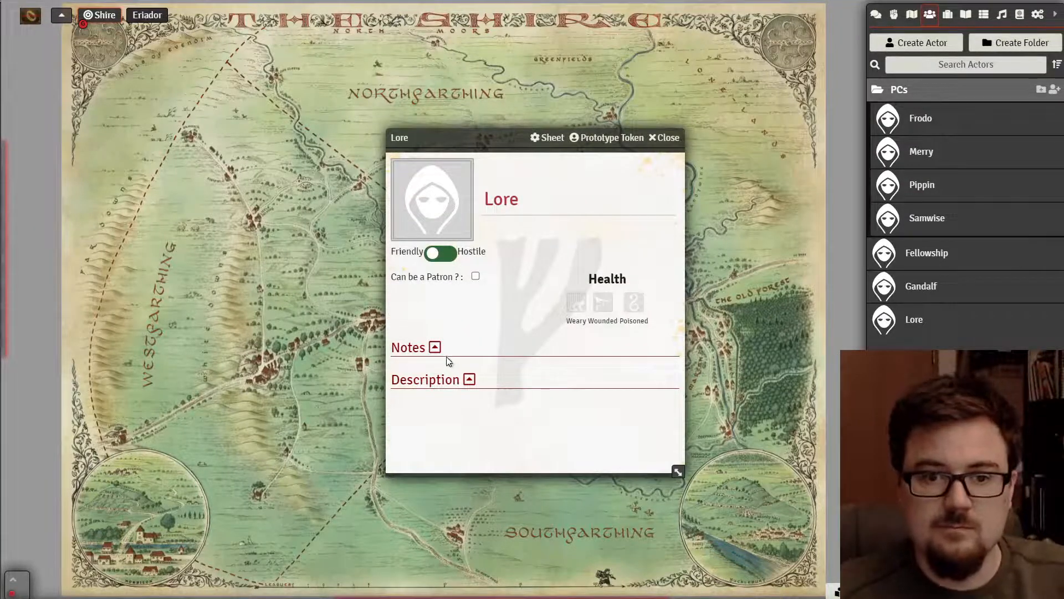
left_click(511, 198)
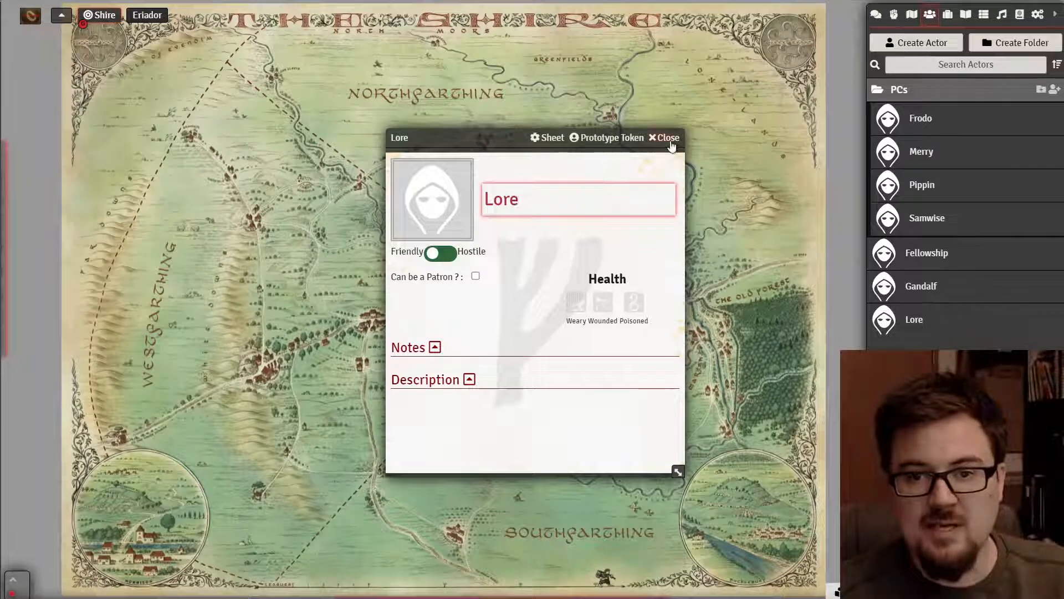
left_click(664, 138)
- Create an adversary-type actor named Warg, opening its blank sheet
left_click(909, 49)
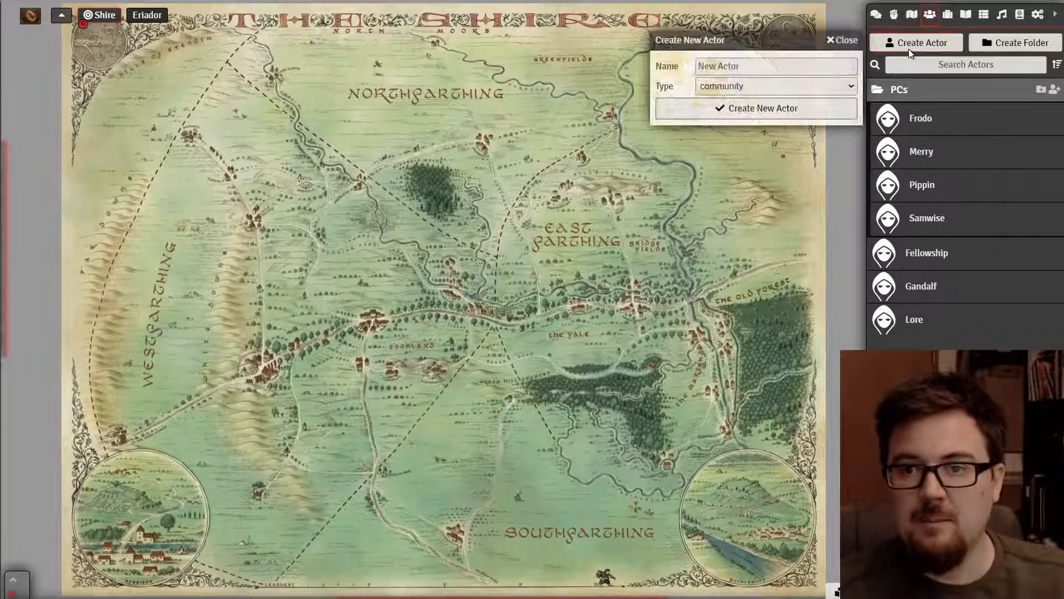
left_click(763, 85)
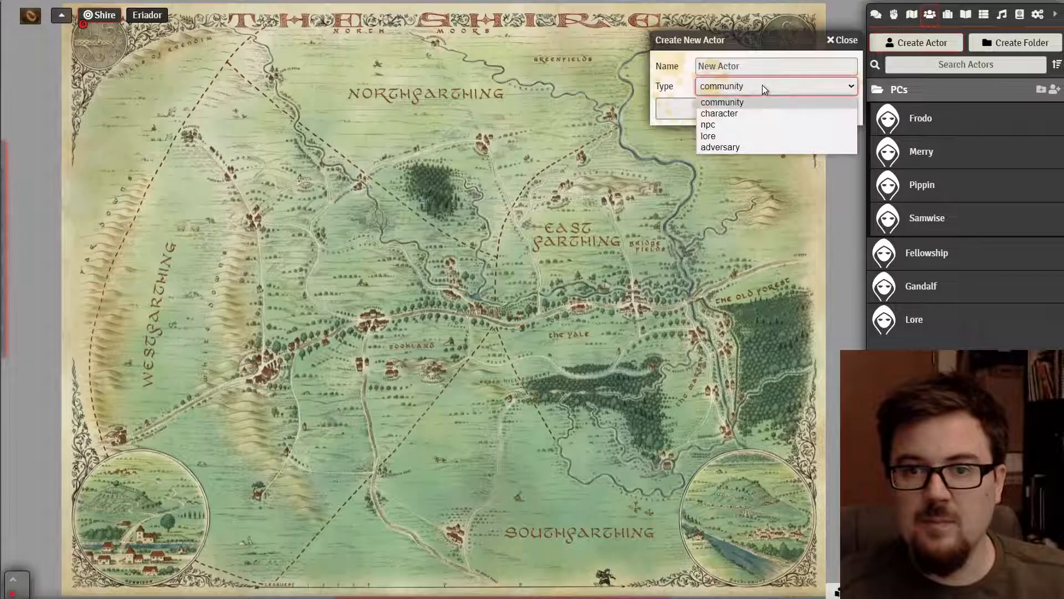
left_click(740, 147)
left_click(740, 67)
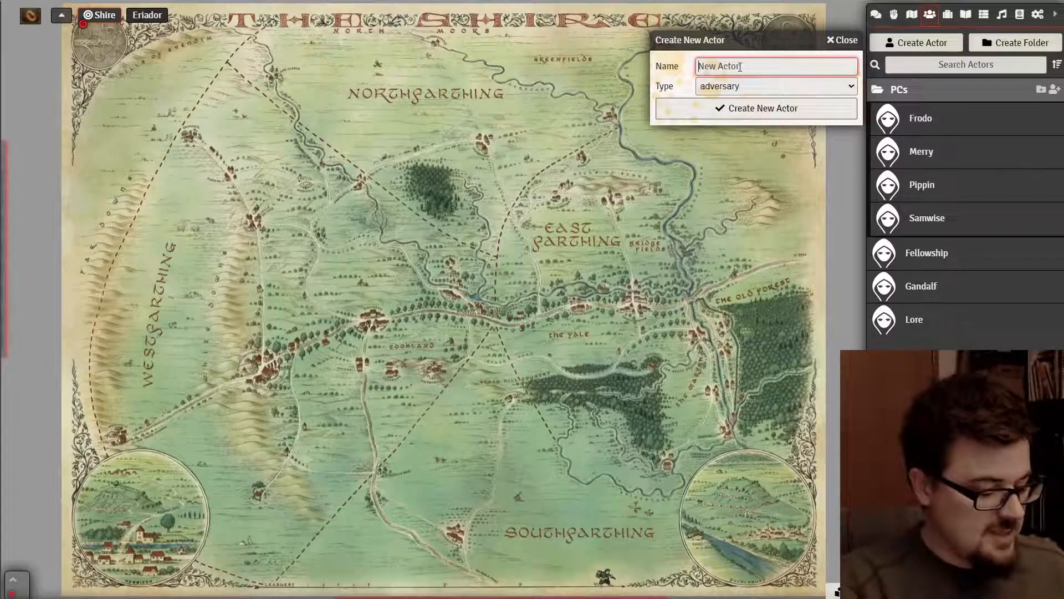
type("Warg")
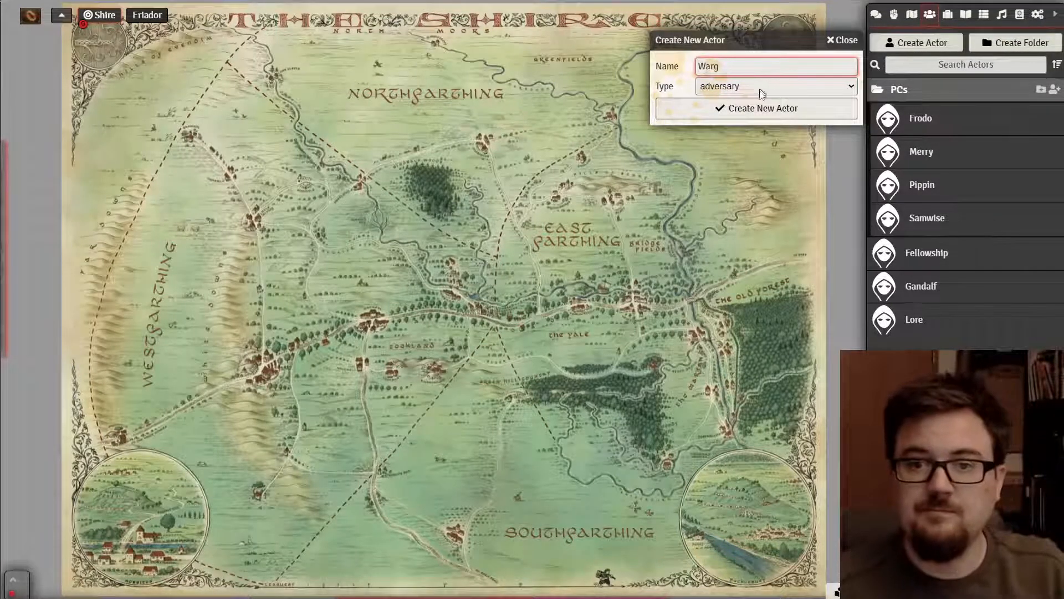
left_click(758, 108)
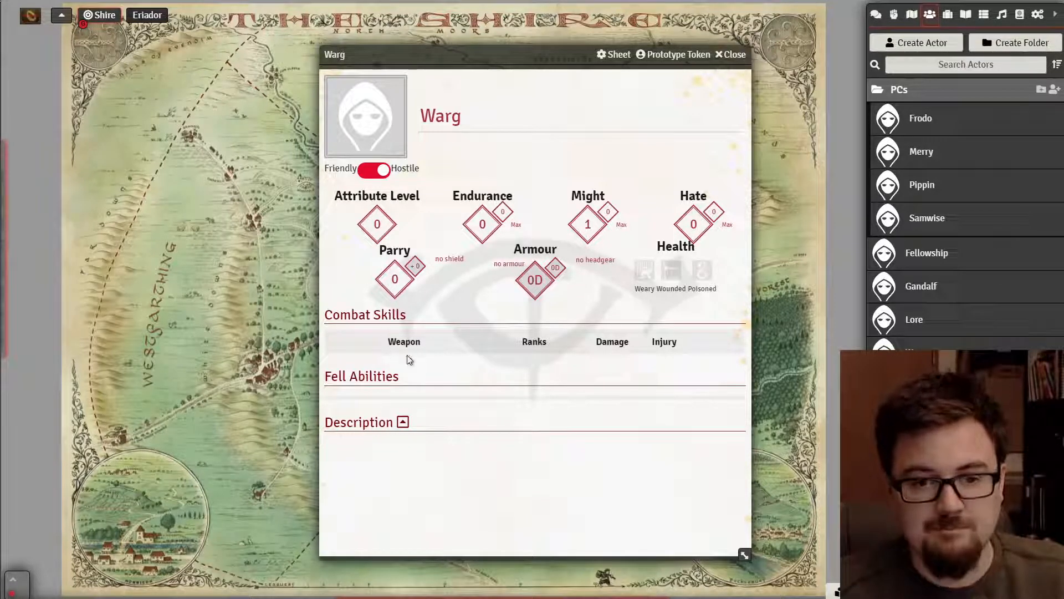
- Check Gandalf's sheet for reference, close it, and shift the Warg sheet left
left_click(921, 286)
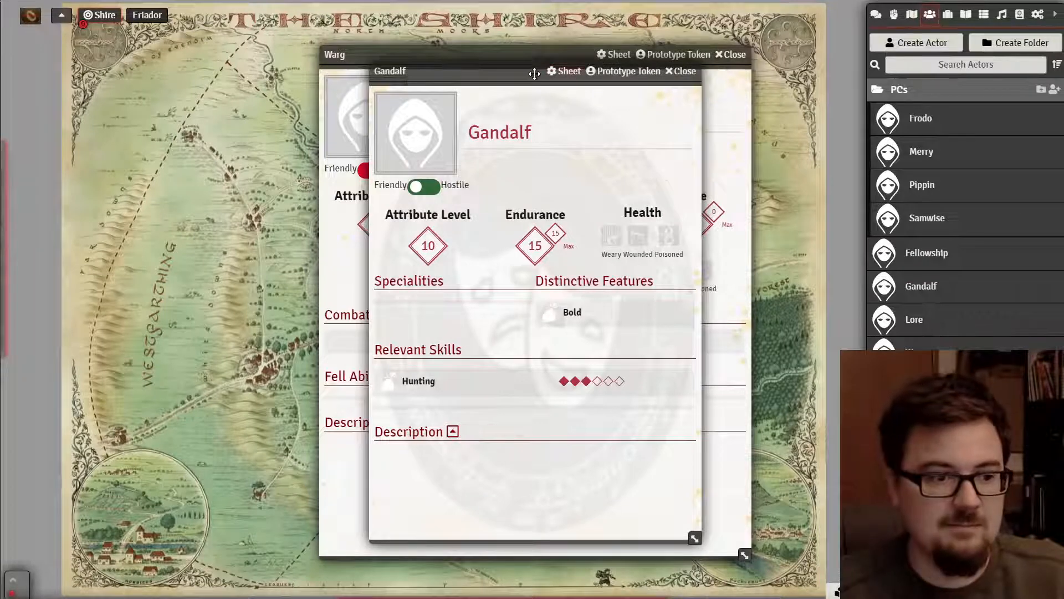
left_click_drag(534, 74, 249, 51)
left_click(398, 50)
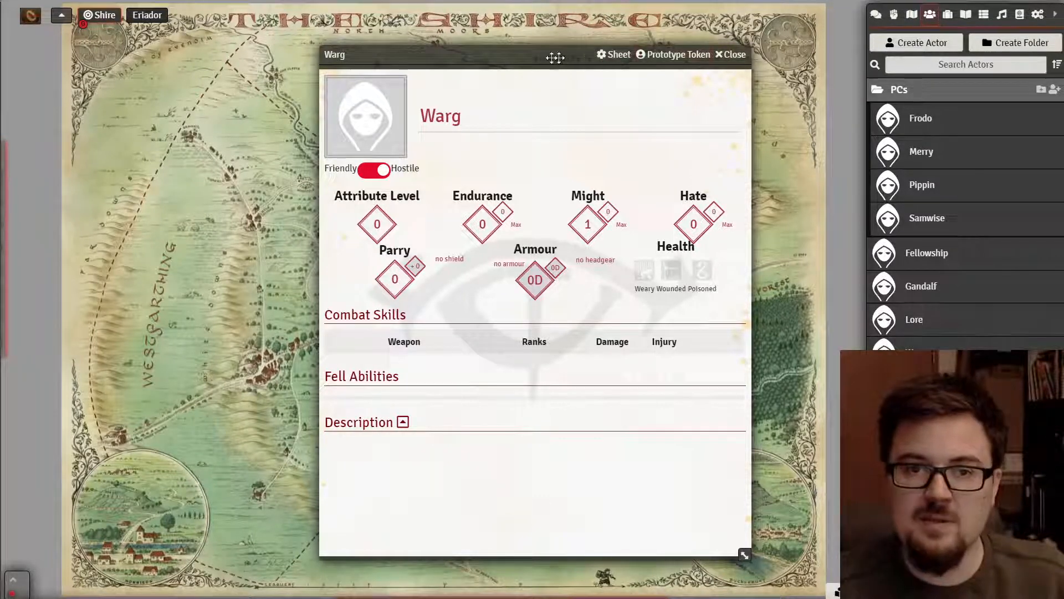
left_click_drag(549, 54, 480, 46)
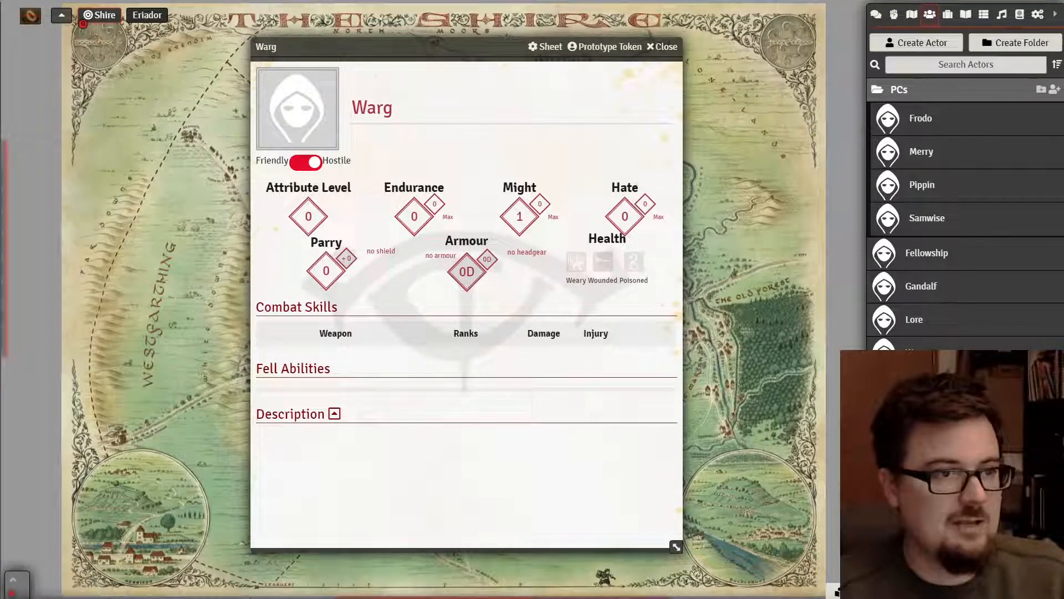
- Give the Warg the Short Sword weapon from the Wargear item folder
left_click(951, 15)
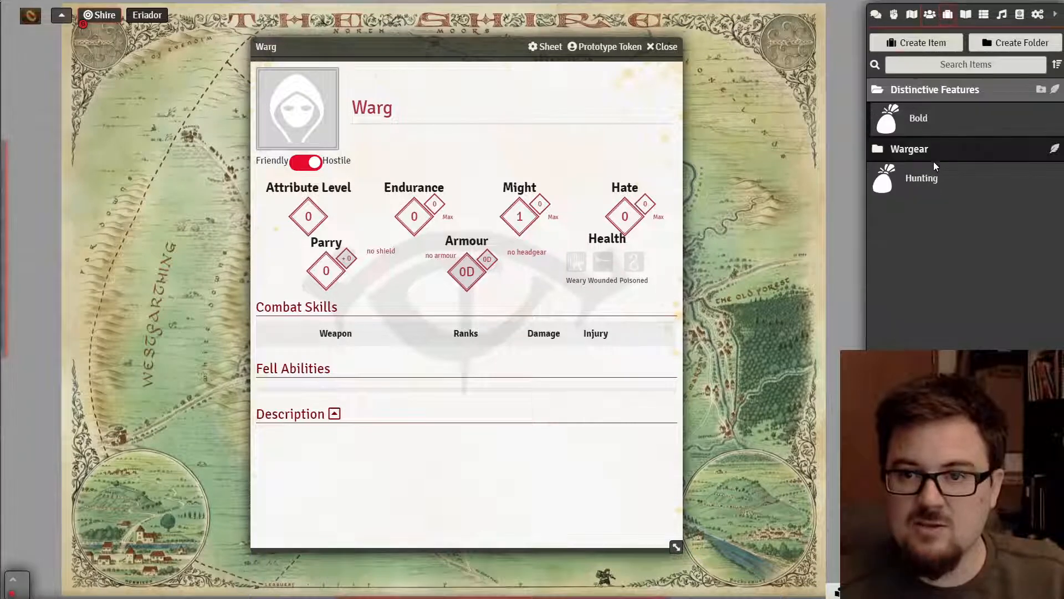
left_click(924, 150)
left_click_drag(929, 180, 302, 333)
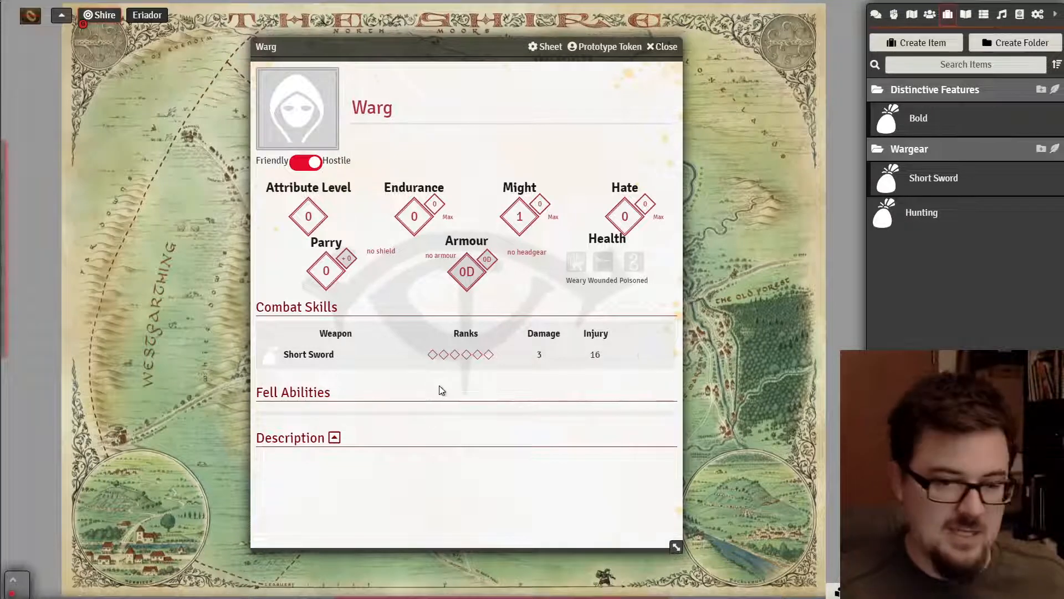
- Set the Short Sword to three ranks and review its item details
left_click(433, 355)
left_click(444, 355)
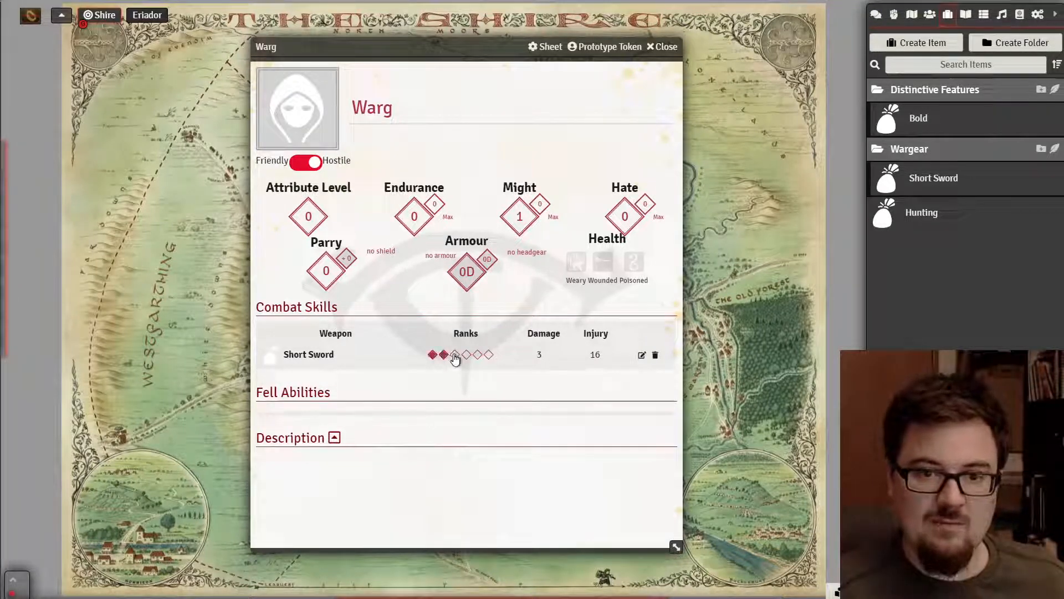
left_click(455, 355)
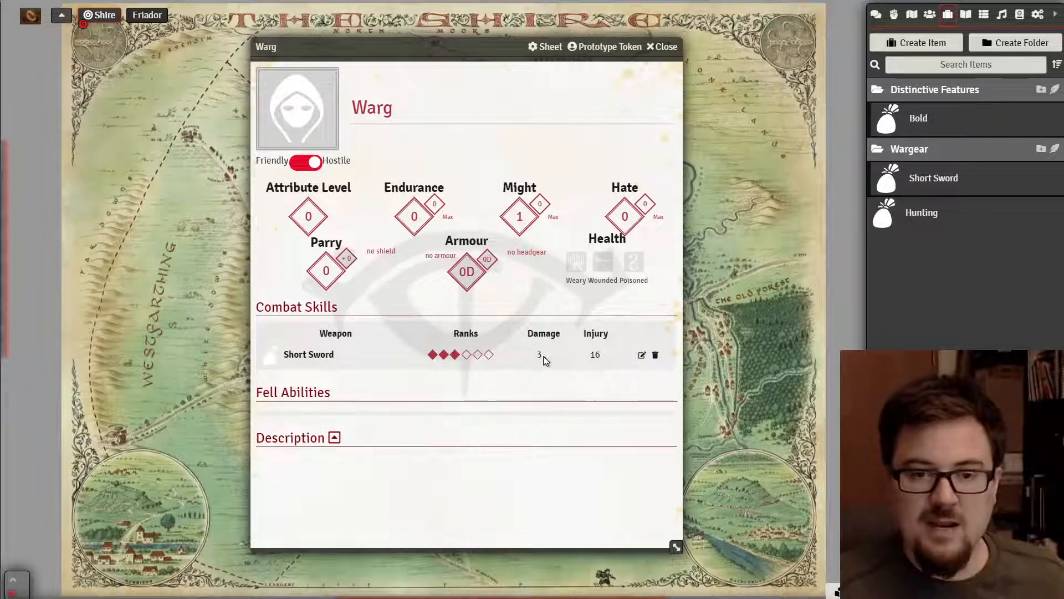
left_click(641, 355)
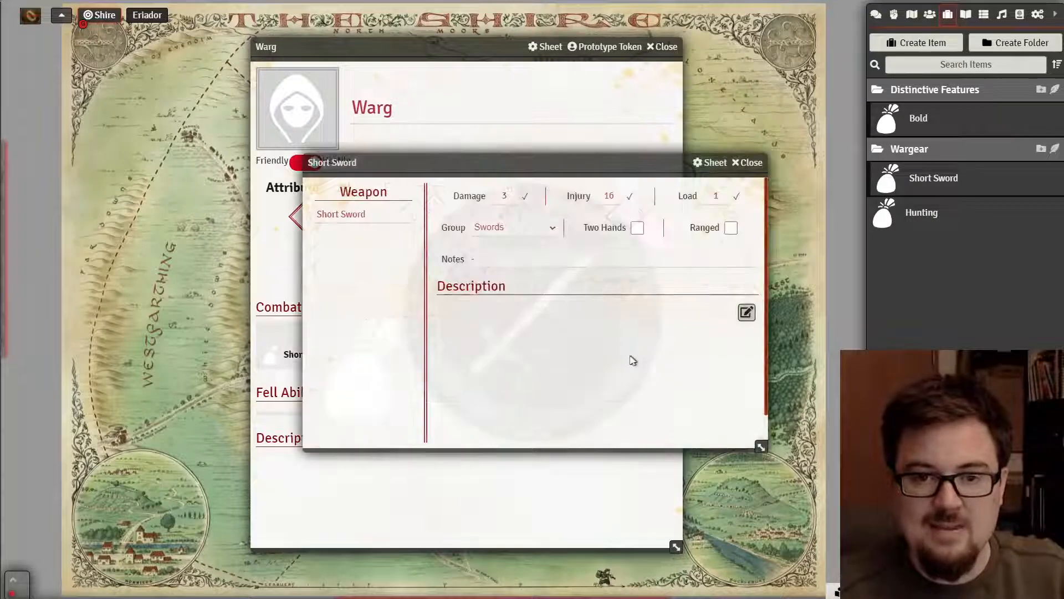
left_click(750, 163)
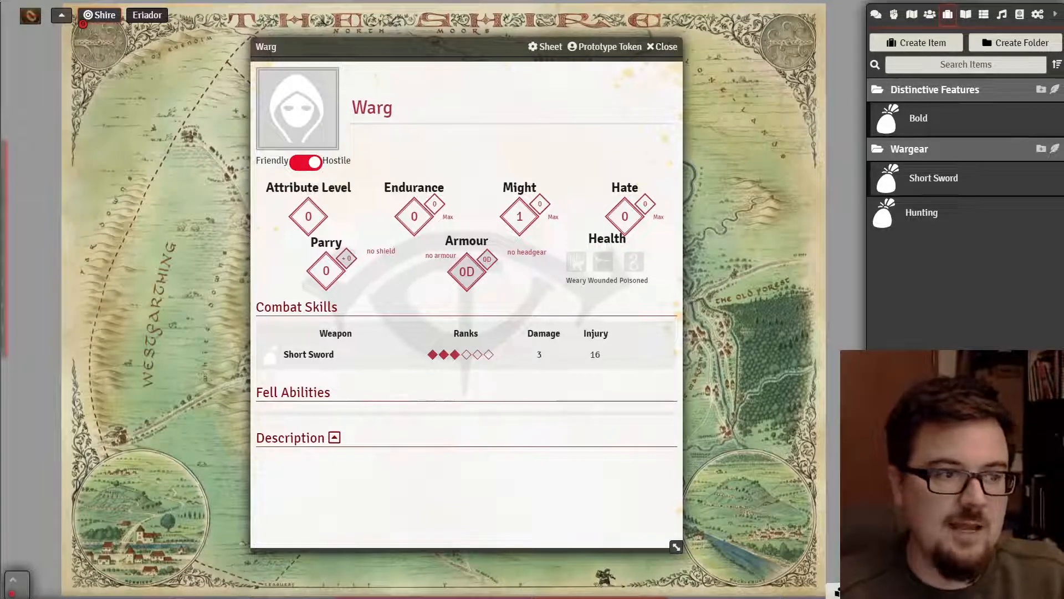
- Create a Fell Abilities item folder and start a new item inside it
left_click(1038, 49)
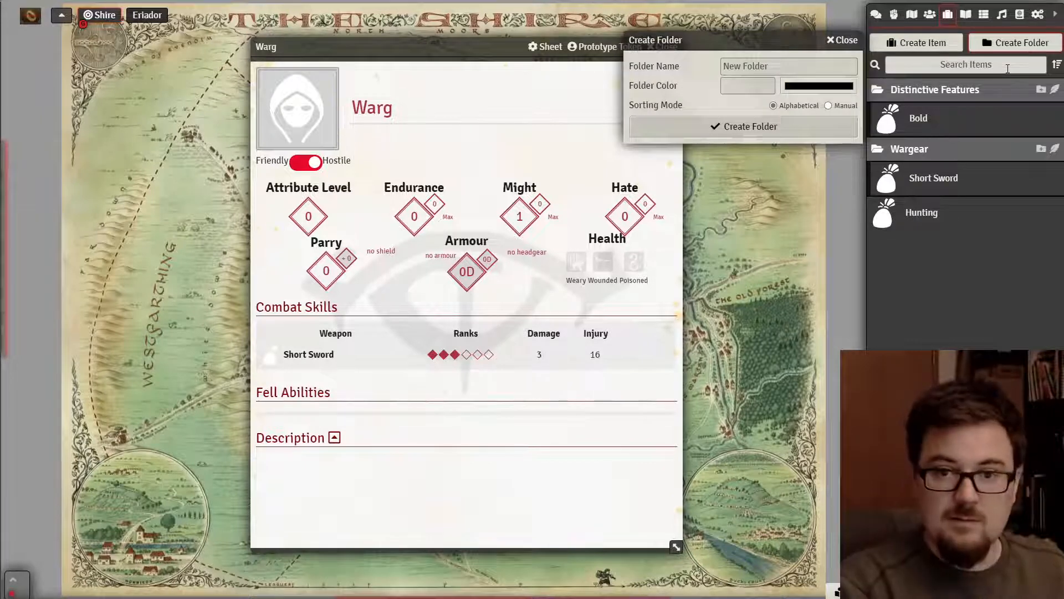
left_click(747, 68)
type("Fell")
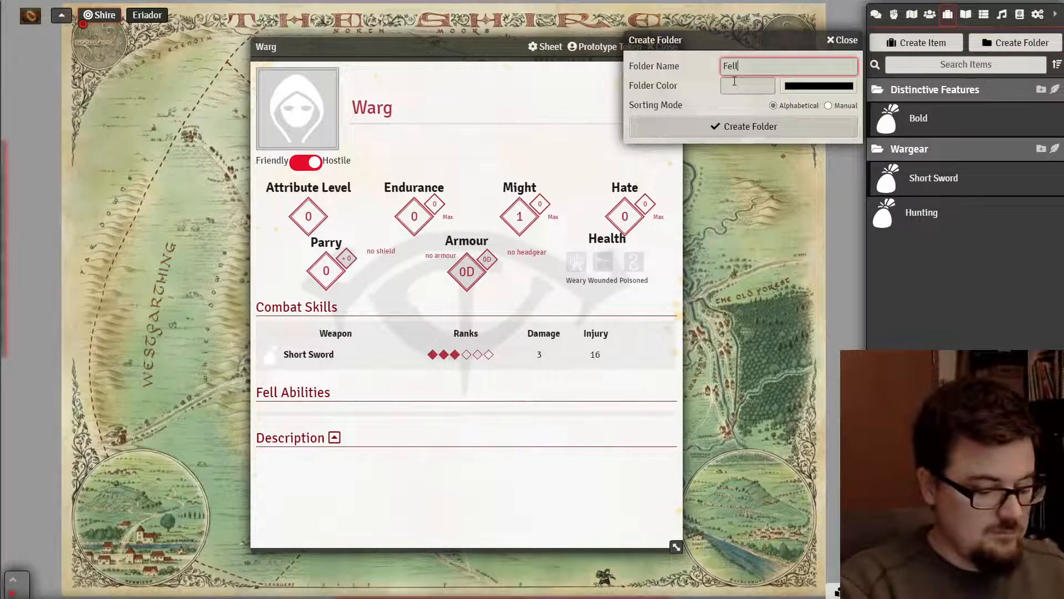
type(" Abilities")
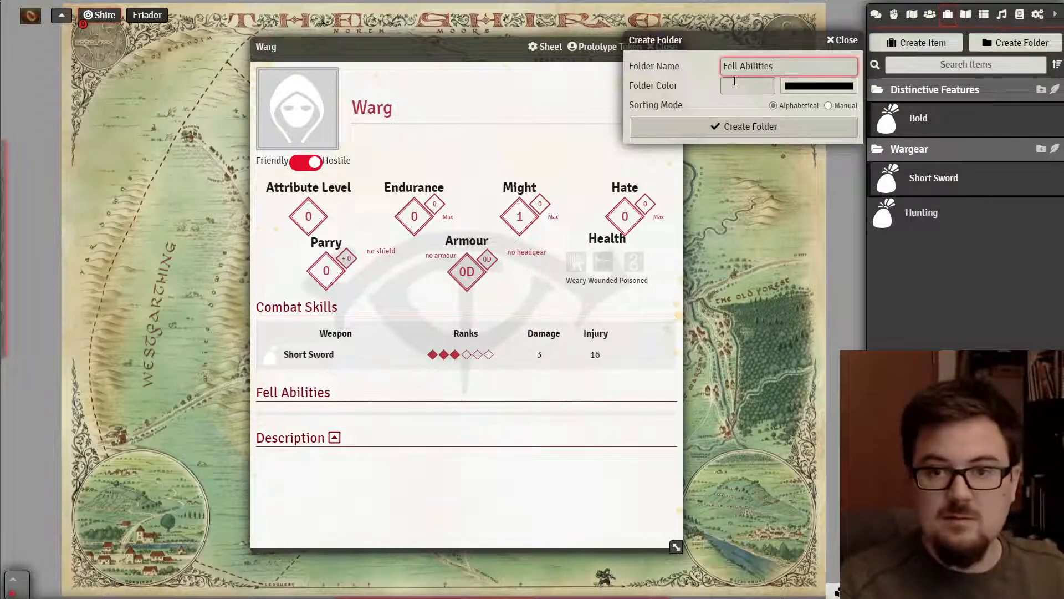
left_click(743, 126)
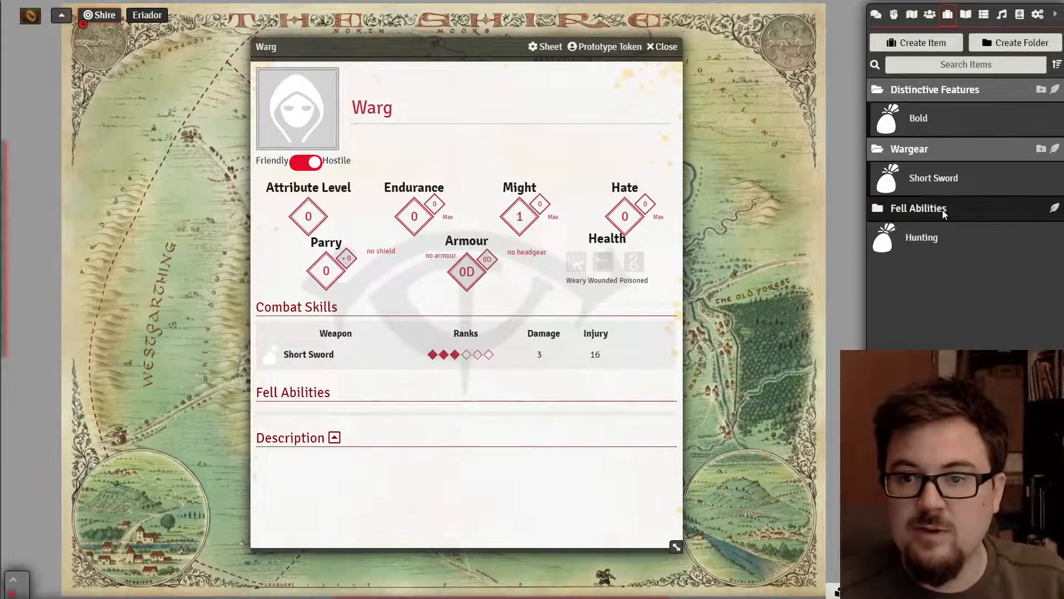
left_click(1054, 209)
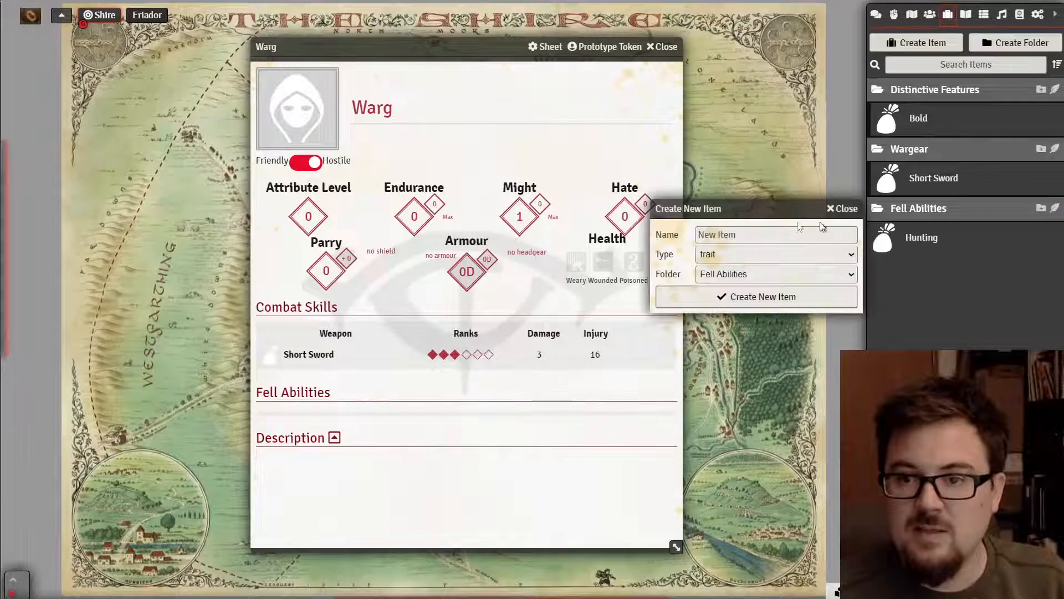
- Copy the Wild Wolf's Fear of Fire text from the rulebook PDF, then return to Foundry
key("alt+Tab")
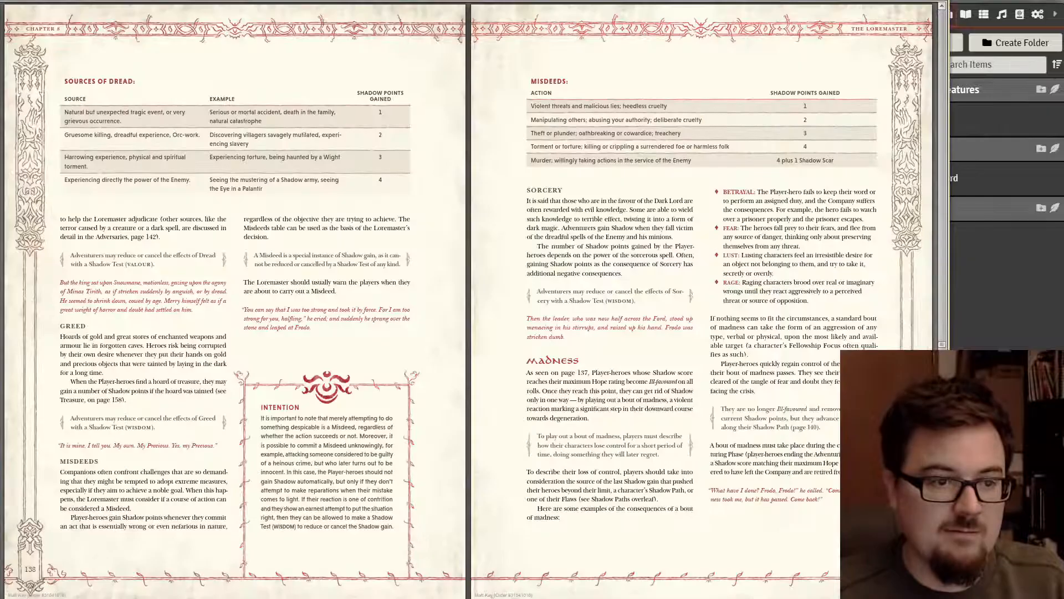
scroll(424, 288, "down", 8)
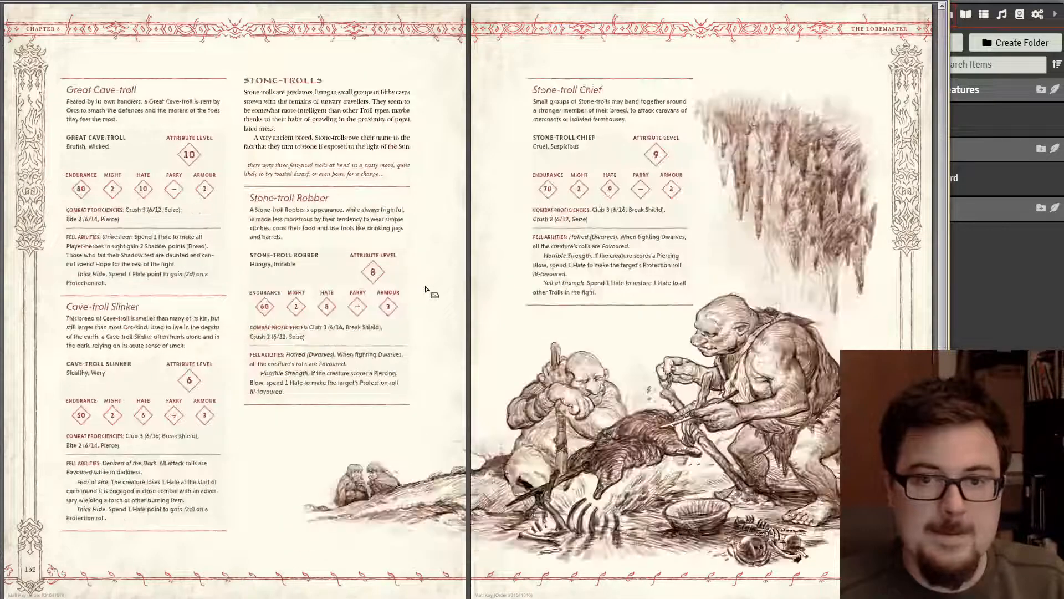
scroll(424, 289, "down", 2)
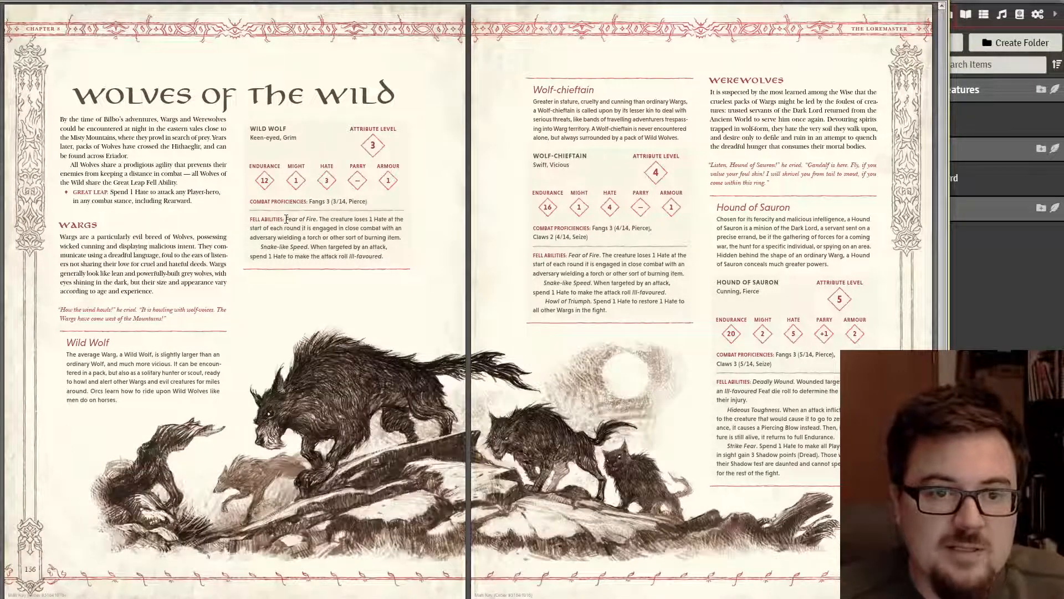
mouse_move(286, 219)
left_mouse_down()
mouse_move(388, 237)
mouse_move(407, 229)
mouse_move(405, 237)
left_mouse_up()
key("ctrl+c")
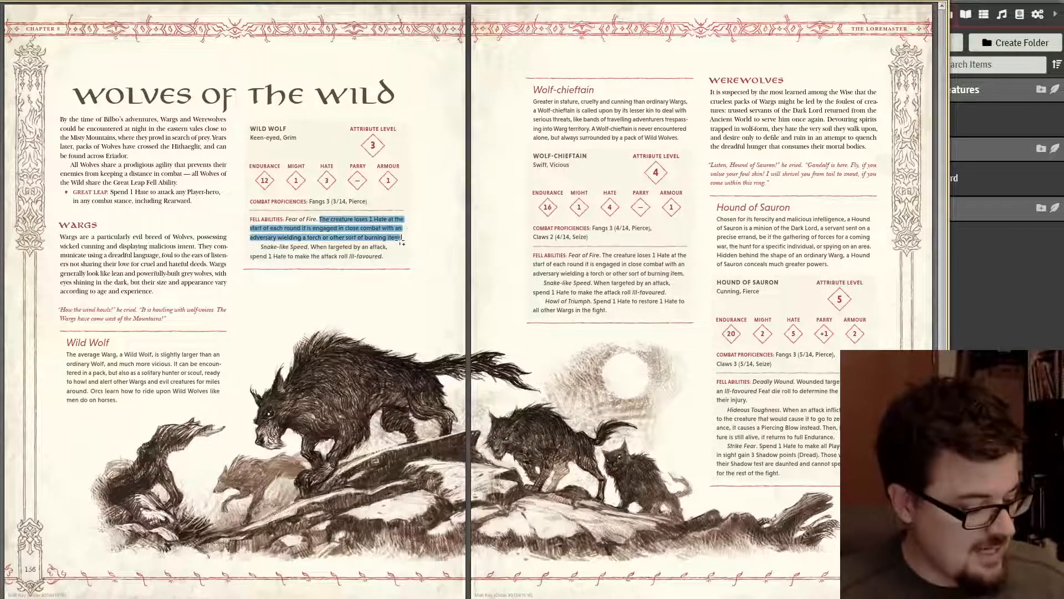
left_click(1001, 346)
- Create a new fell-ability item named 'Fear of Fire'
left_click(796, 239)
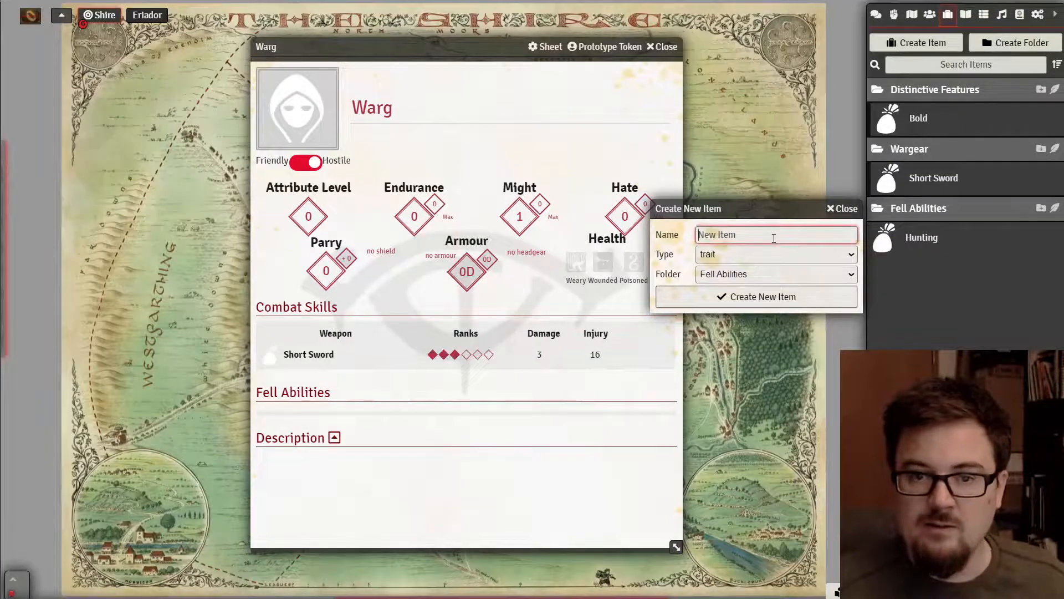
type("Fear of Fire")
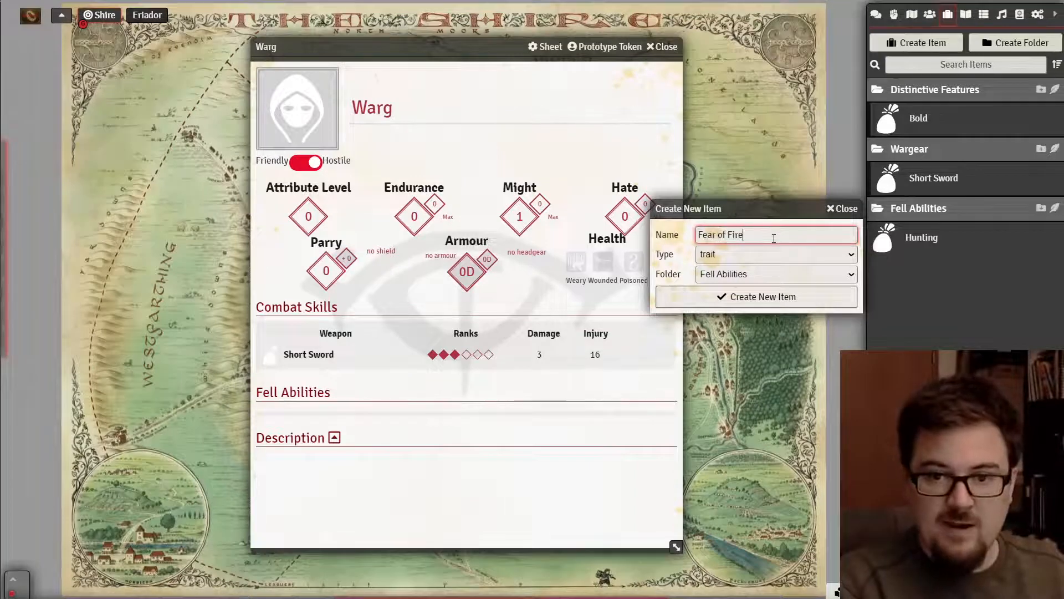
left_click(749, 254)
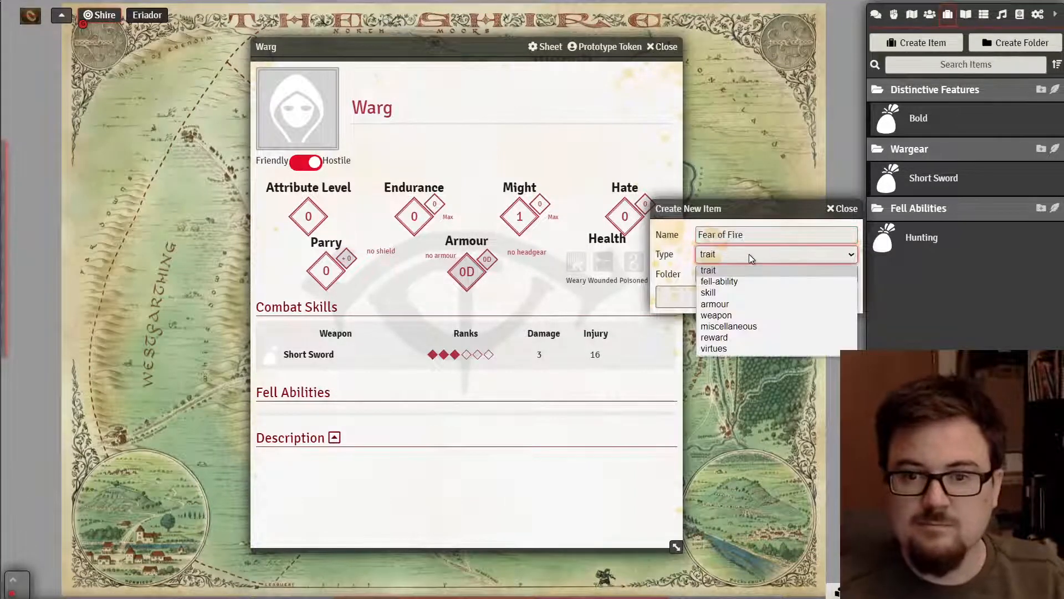
left_click(740, 281)
left_click(736, 298)
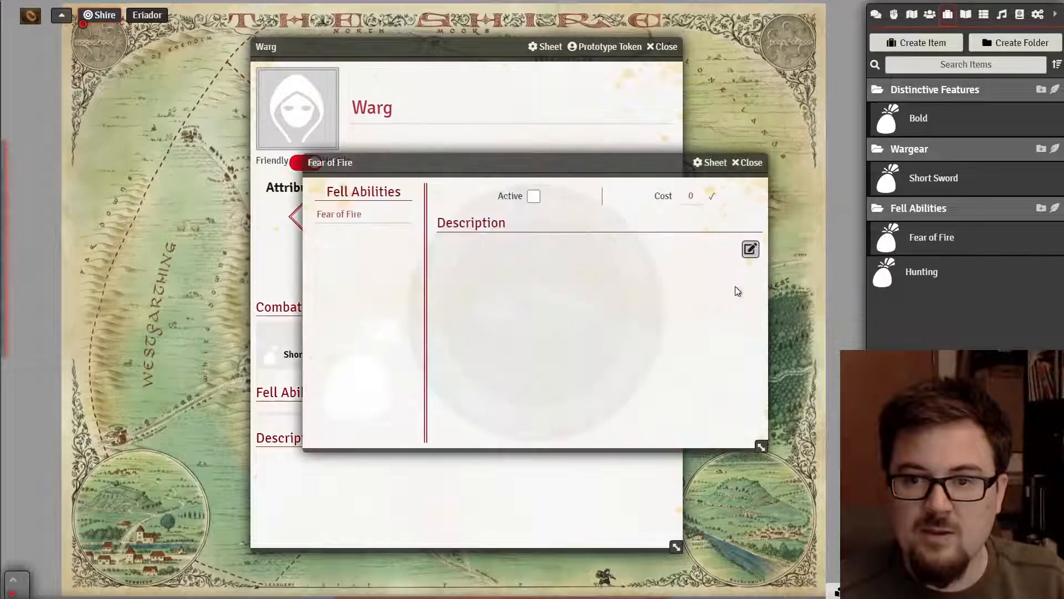
- Paste the Fear of Fire rule text as the item description, join the broken line, and save
left_click(750, 249)
key("ctrl+v")
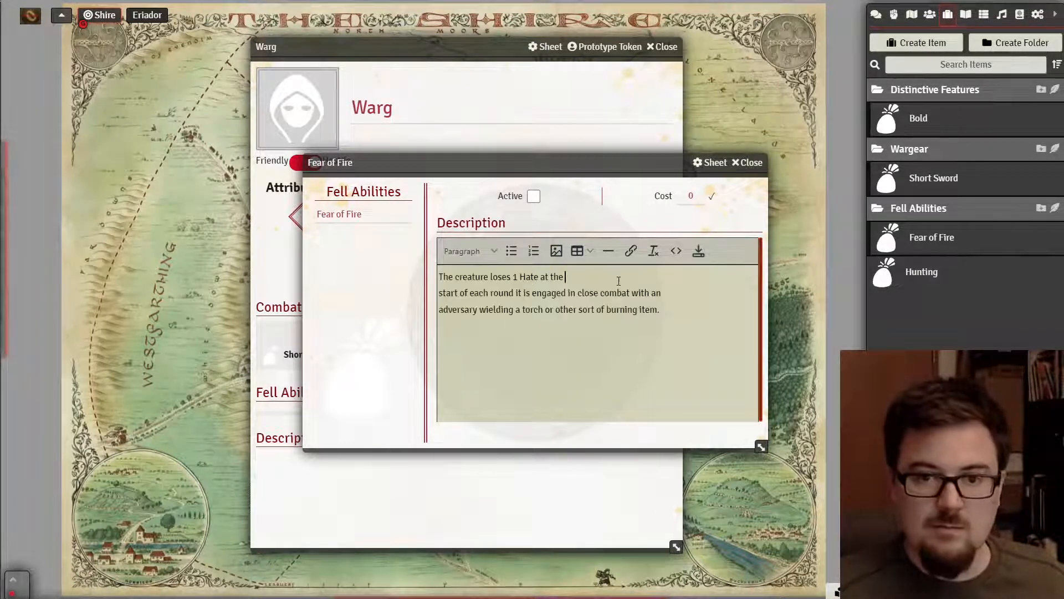
key("Delete")
key("Delete")
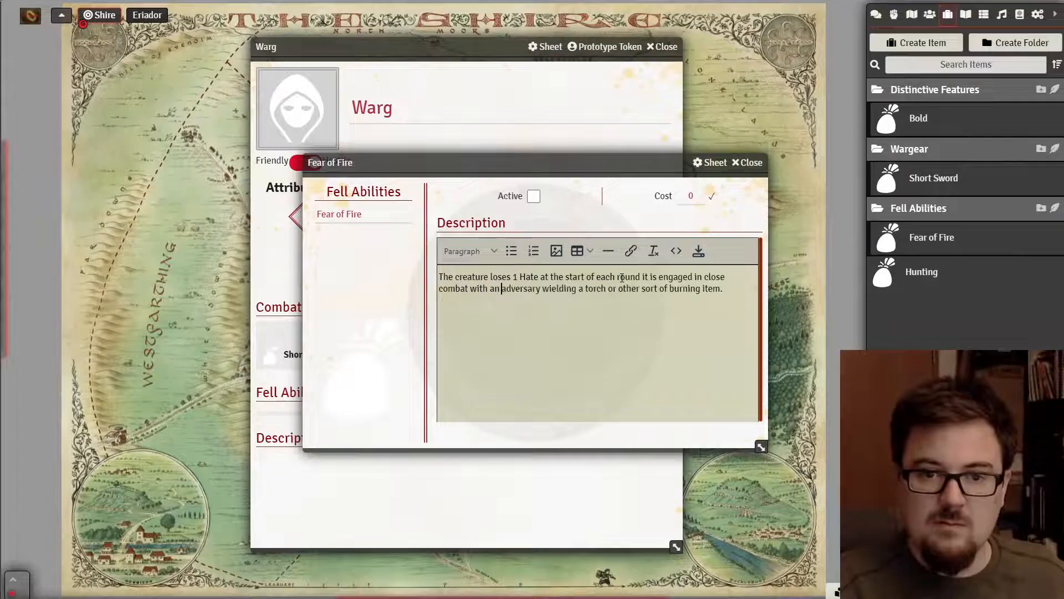
left_click(701, 253)
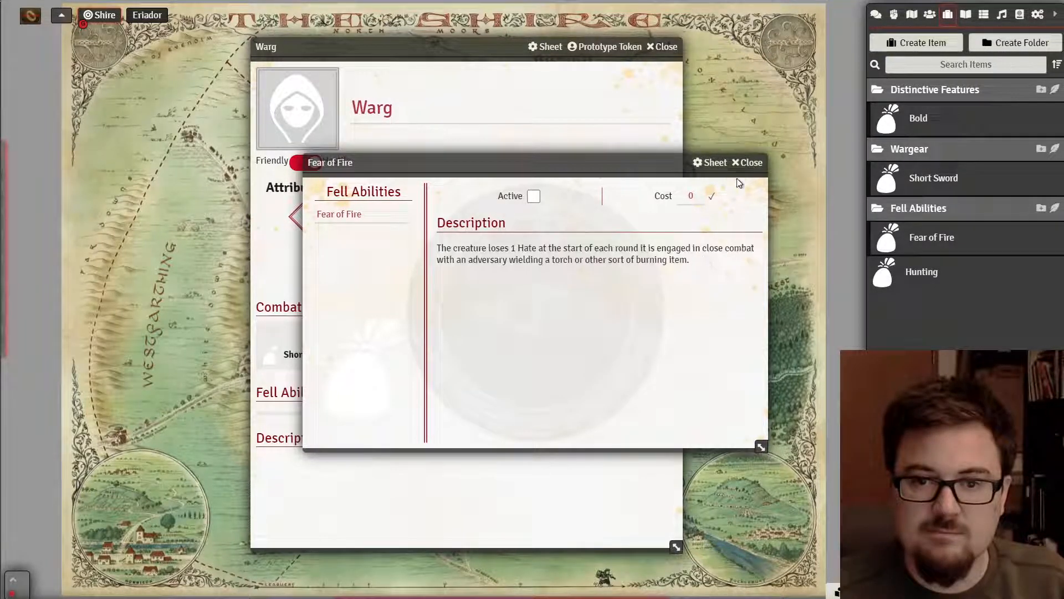
left_click(749, 163)
- Add Fear of Fire to the Warg's Fell Abilities
left_click_drag(925, 235, 380, 410)
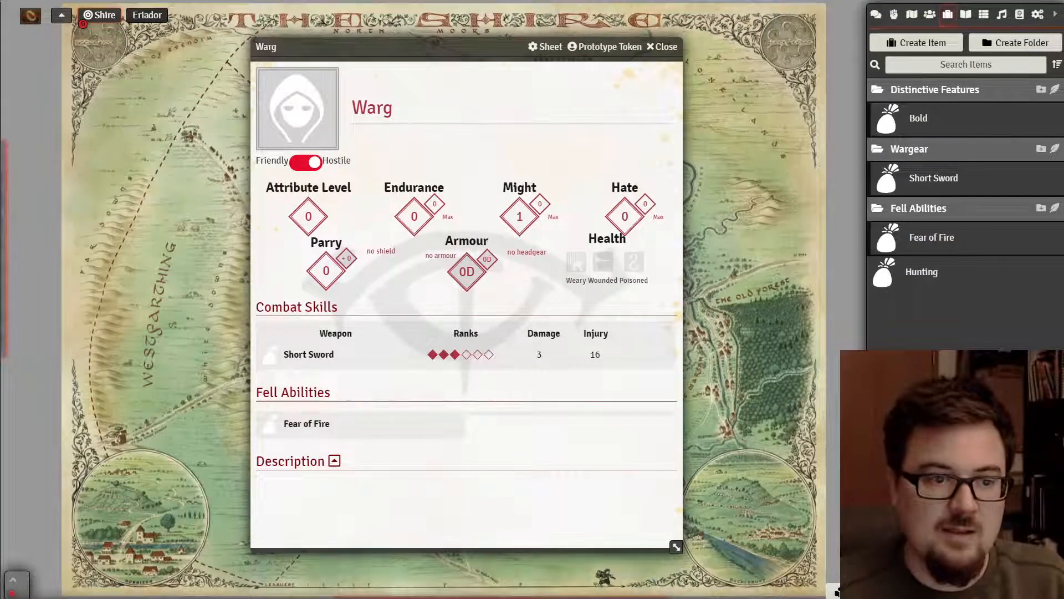
key("alt+Tab")
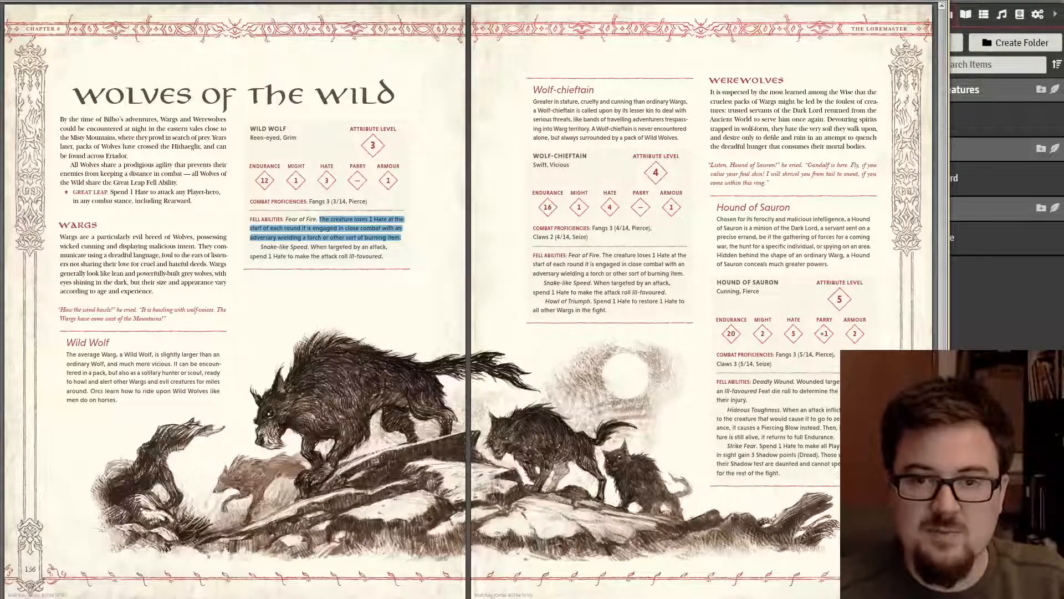
key("alt+Tab")
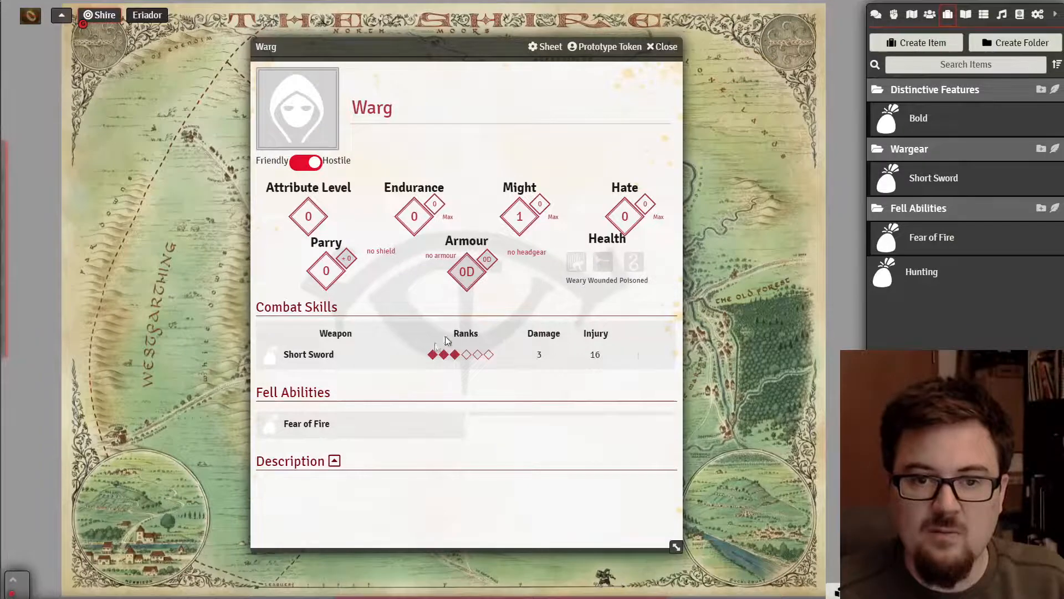
- Collapse the Fell Abilities, Wargear and Distinctive Features folders and create a 'Skills' item folder
left_click(935, 211)
left_click(932, 153)
left_click(930, 86)
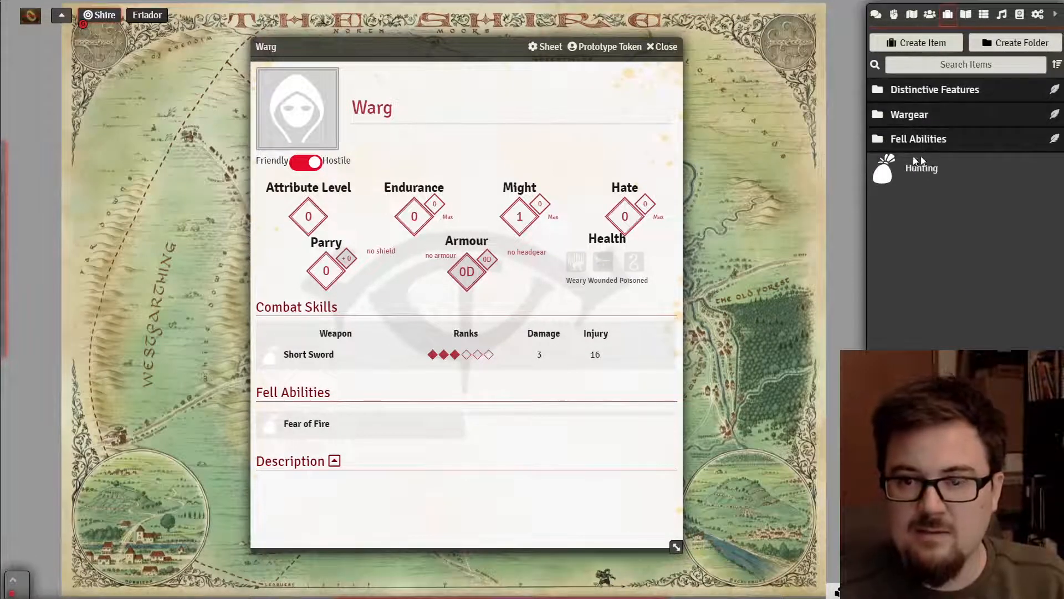
left_click(1008, 45)
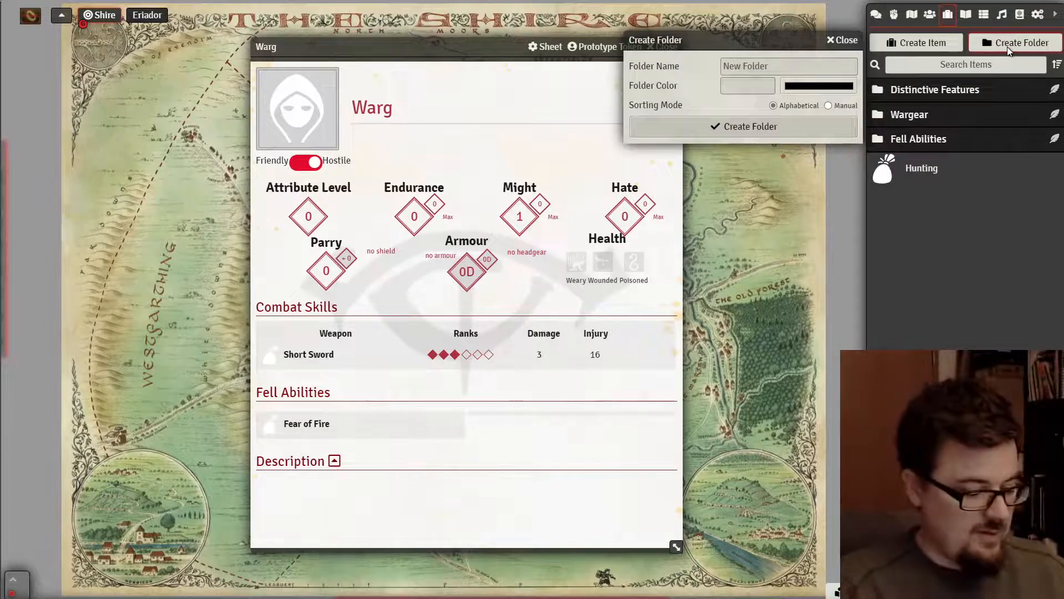
left_click(804, 66)
type("Ski")
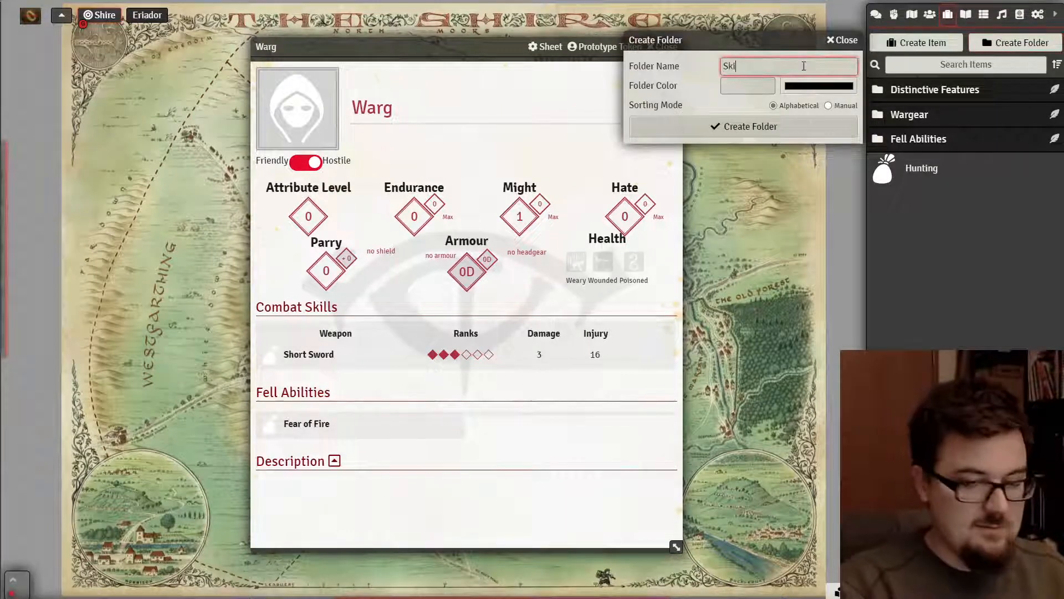
type("lls")
left_click(796, 128)
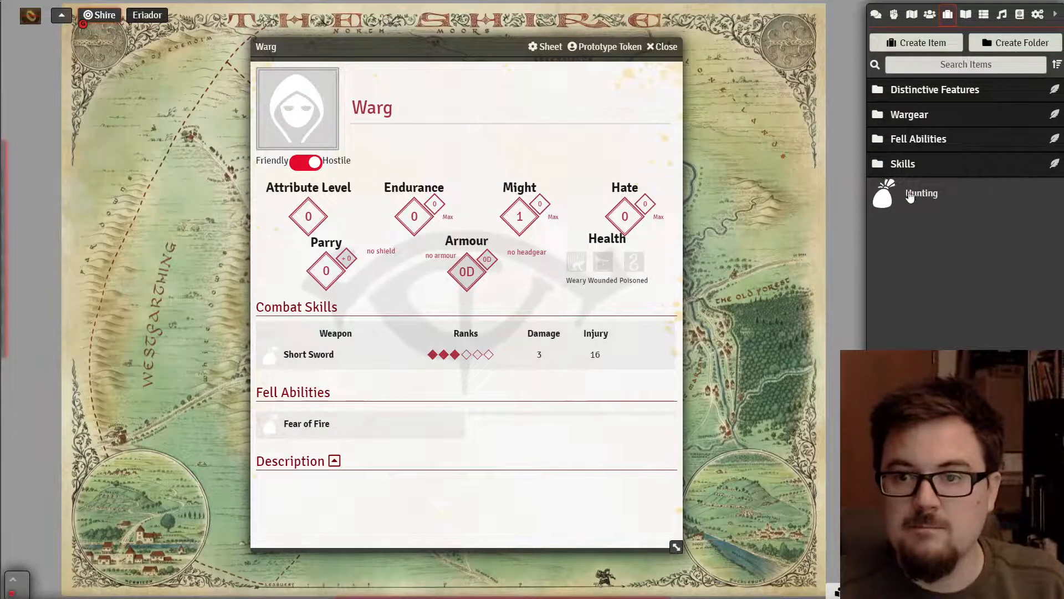
- Move Hunting into the Skills folder and bring up the rulebook's Wolves page
left_click_drag(909, 197, 901, 167)
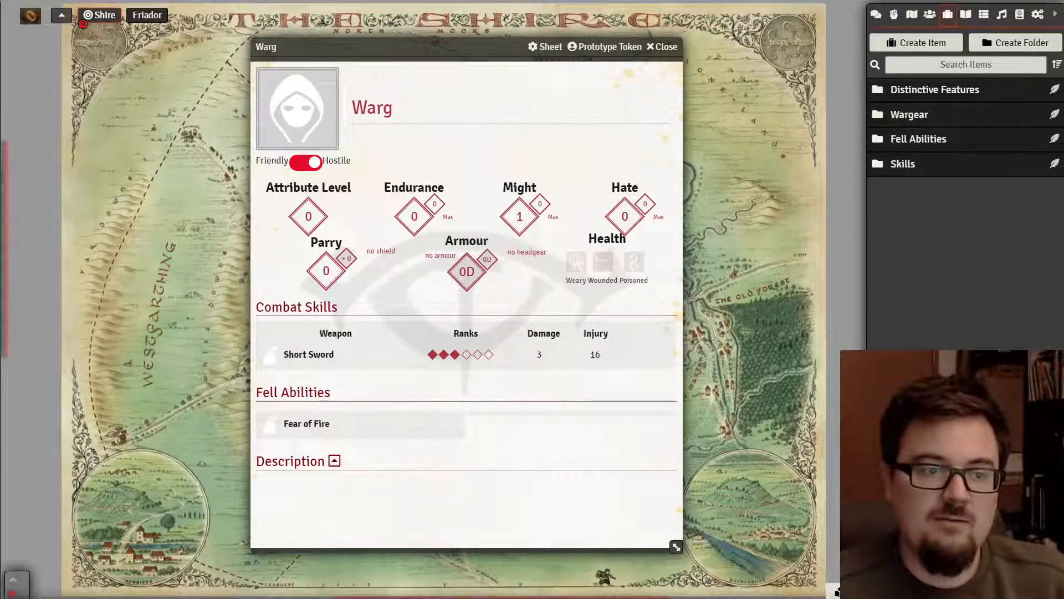
key("alt+Tab")
left_click_drag(349, 215, 227, 188)
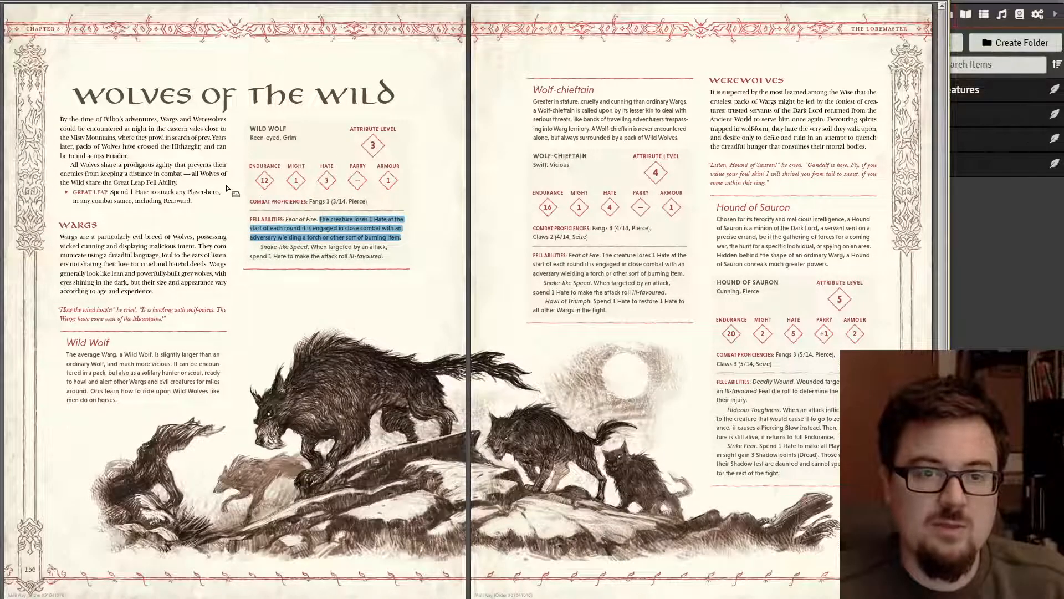
- Set the Warg's Attribute Level to 3, Endurance to 12 and Might to 1
key("alt+Tab")
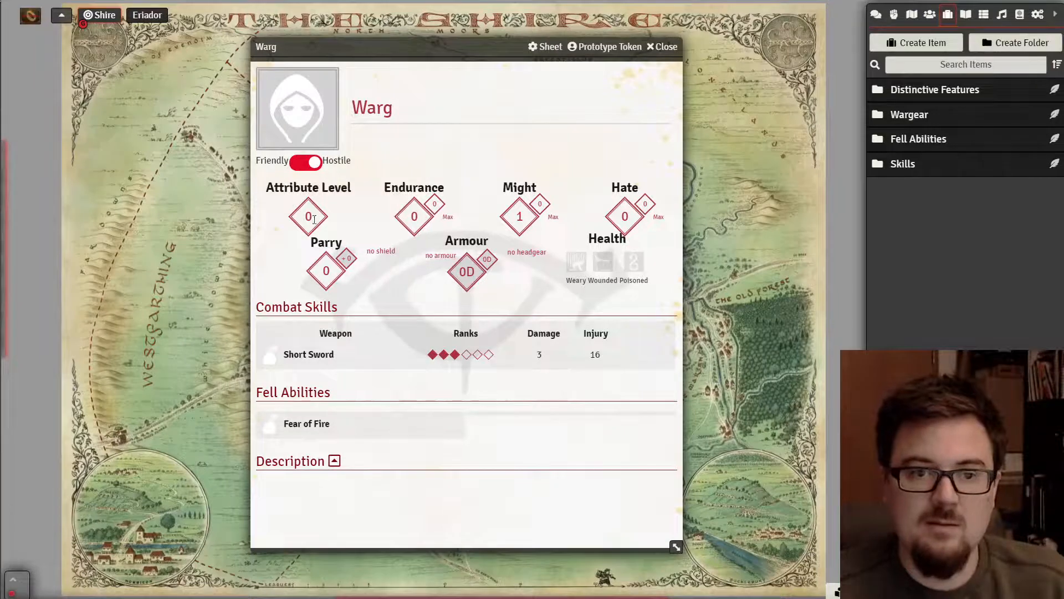
left_click(313, 218)
type("3")
key("Tab")
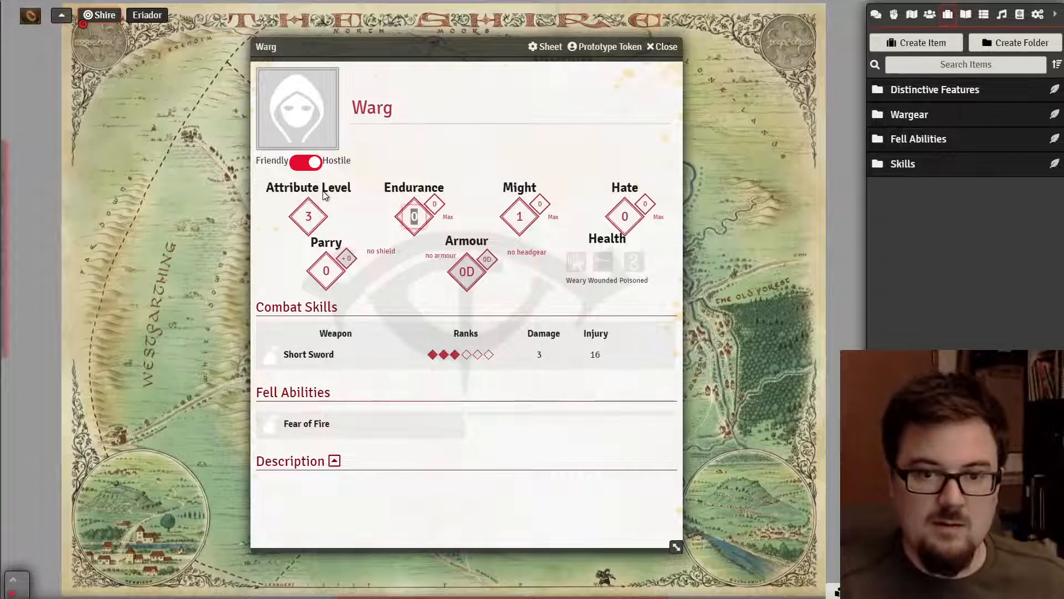
key("Tab")
type("12")
key("Tab")
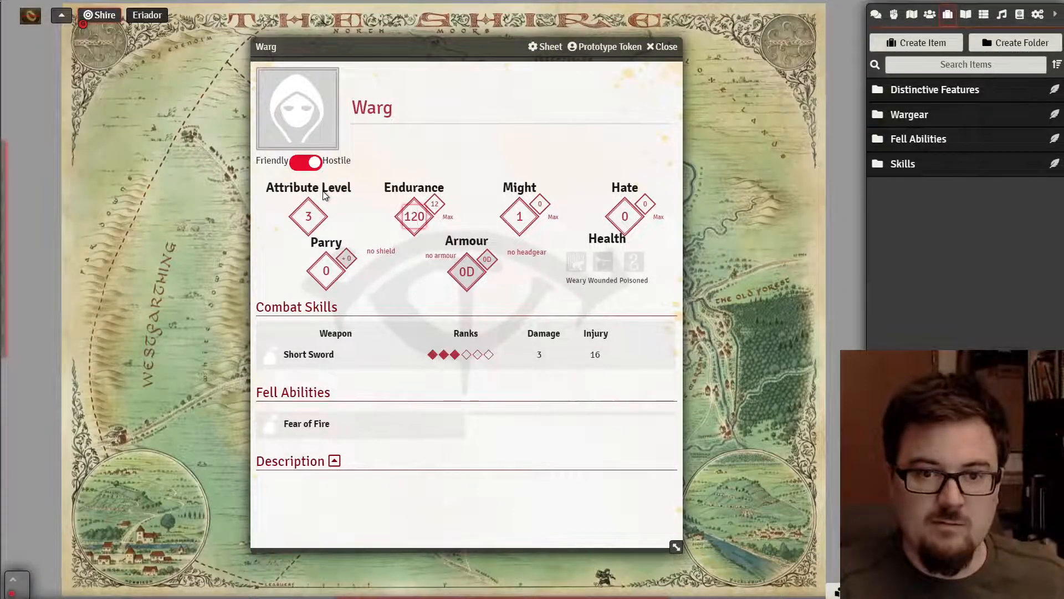
key("Tab")
type("1")
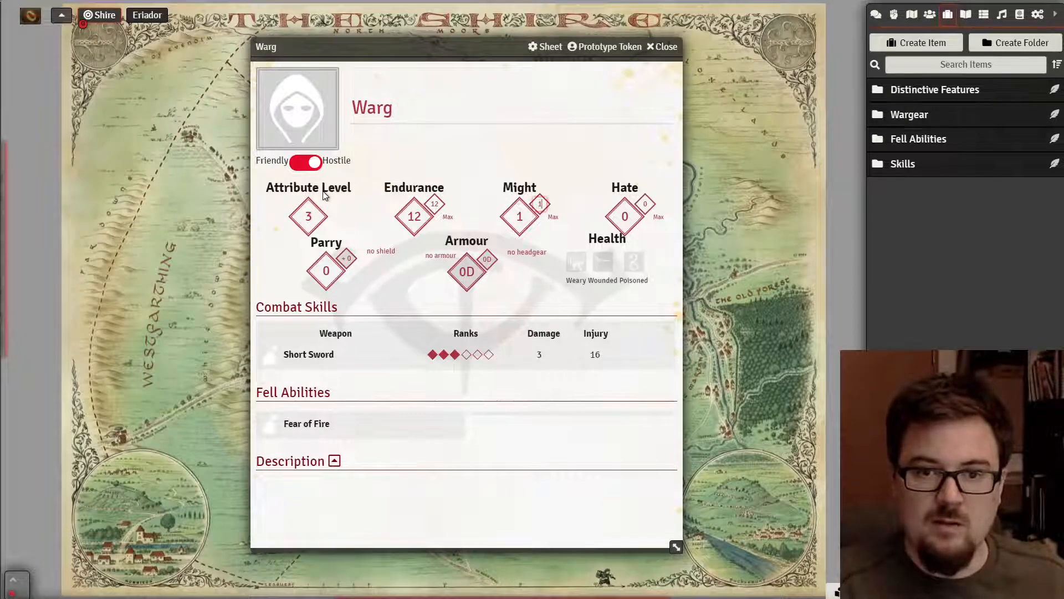
key("Tab")
key("Tab")
key("Tab")
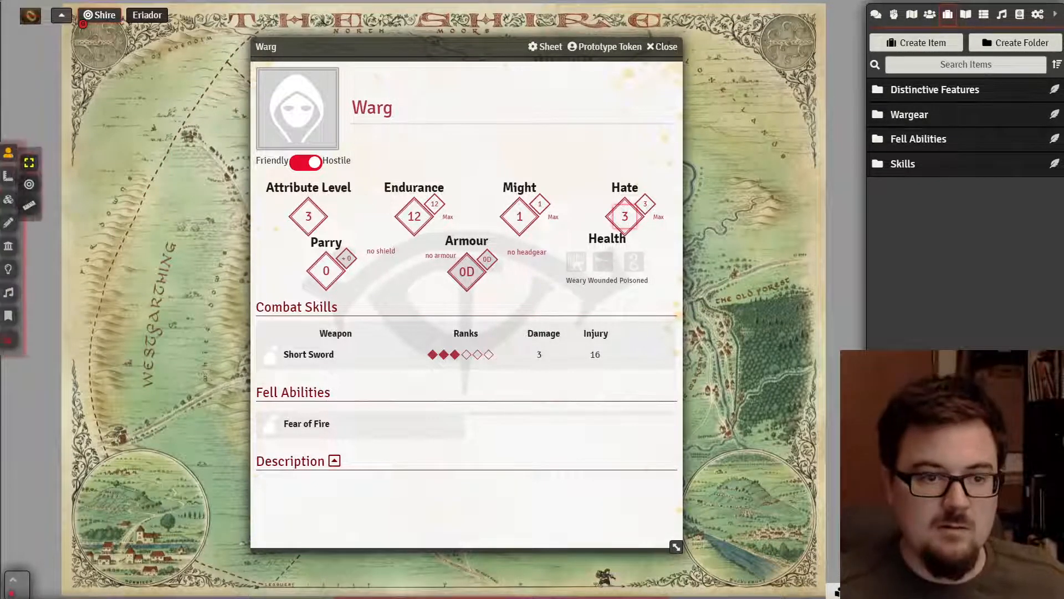
- Check the Warg's stats against the rulebook's wolf page
key("alt+Tab")
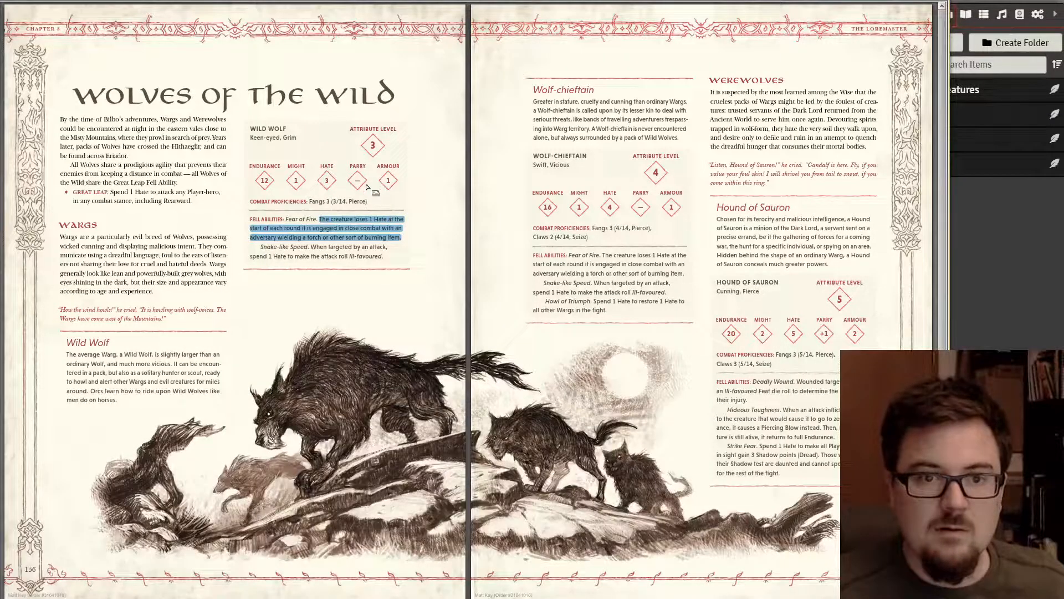
key("alt+Tab")
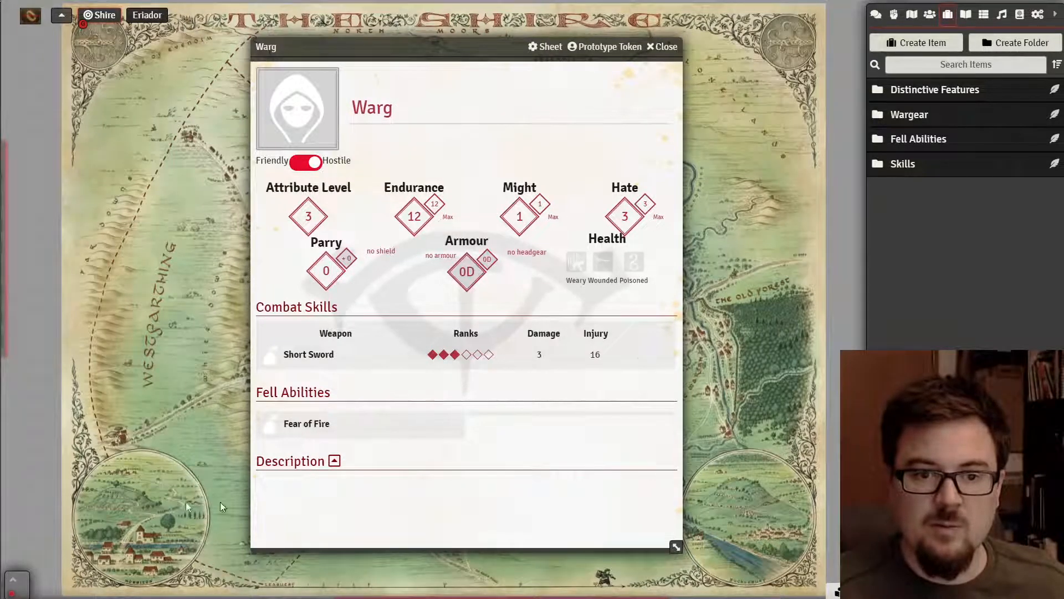
key("alt+Tab")
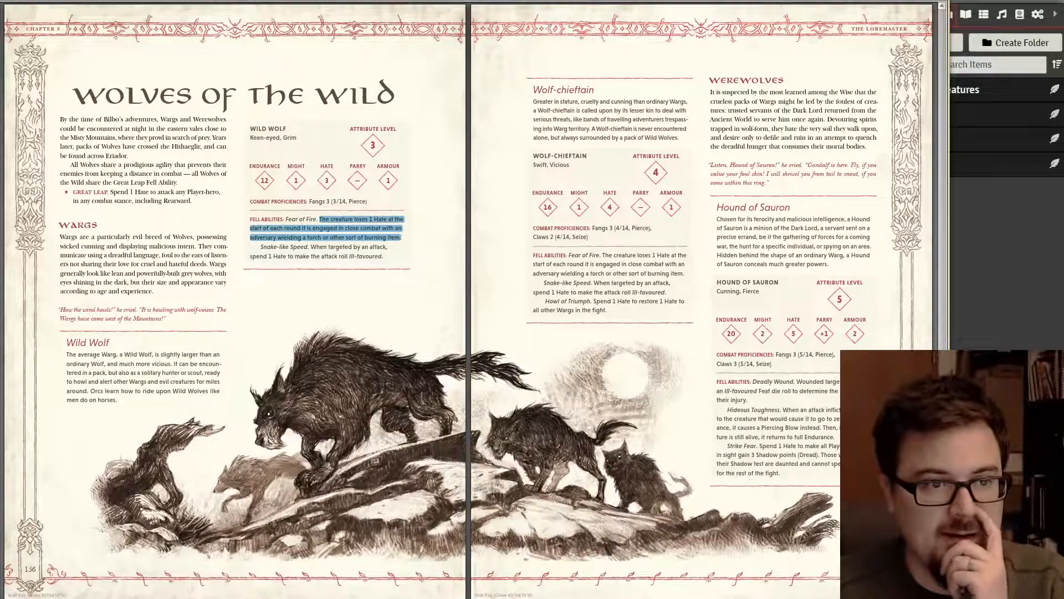
- Read through the rulebook's Distinctive Features (incl. Keen-eyed), Starting Gear and Shadow pages
scroll(449, 271, "down", 3)
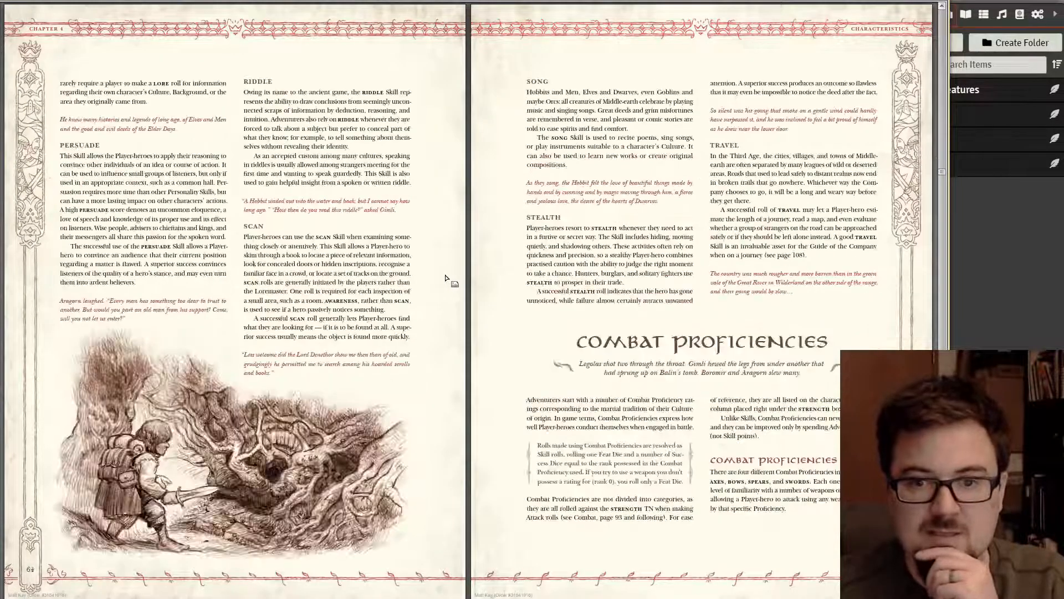
scroll(446, 278, "down", 1)
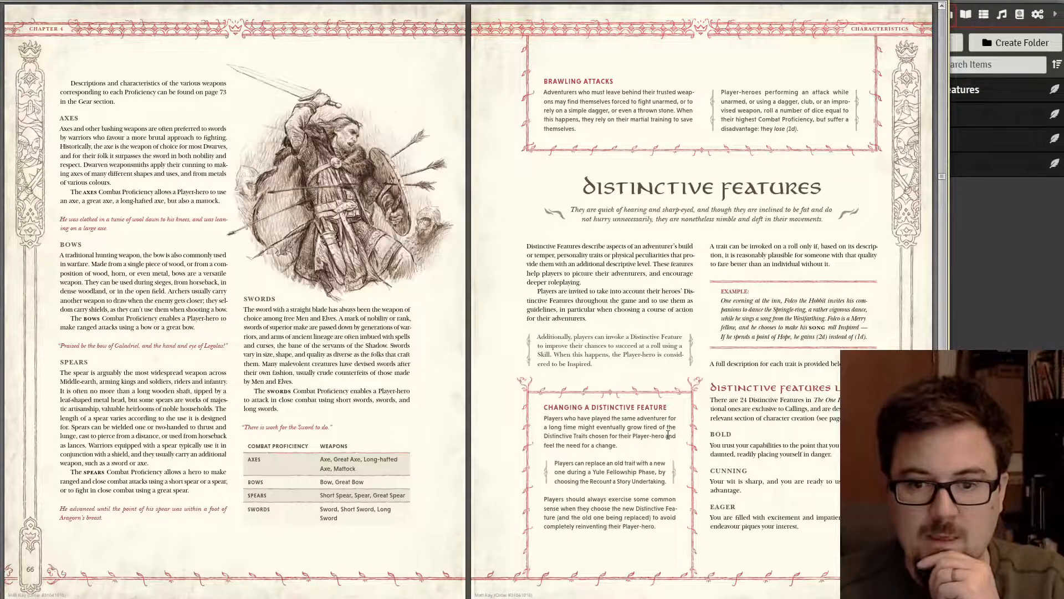
scroll(668, 435, "down", 1)
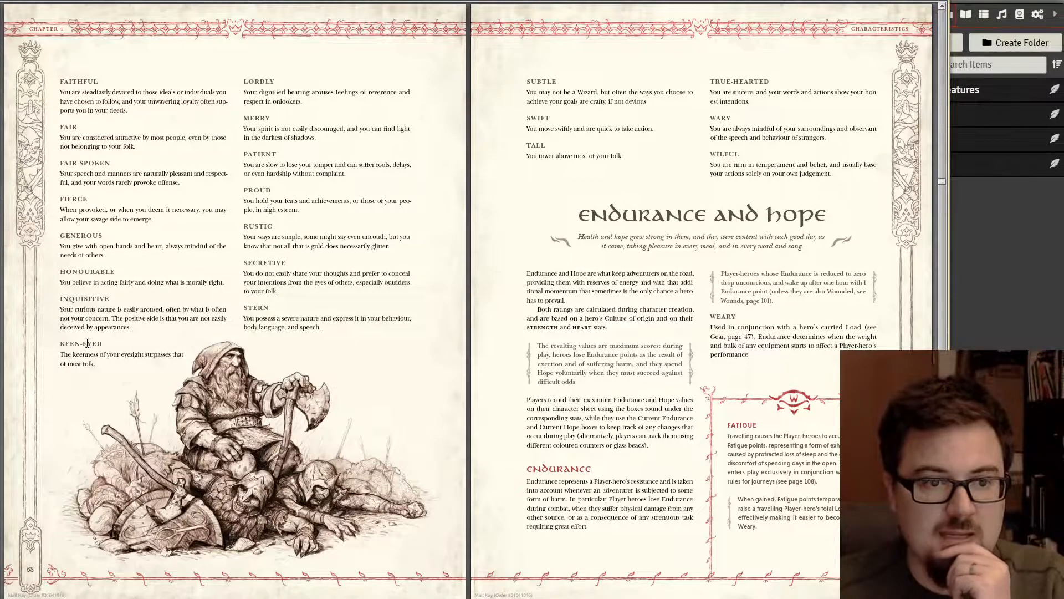
left_click_drag(62, 344, 104, 344)
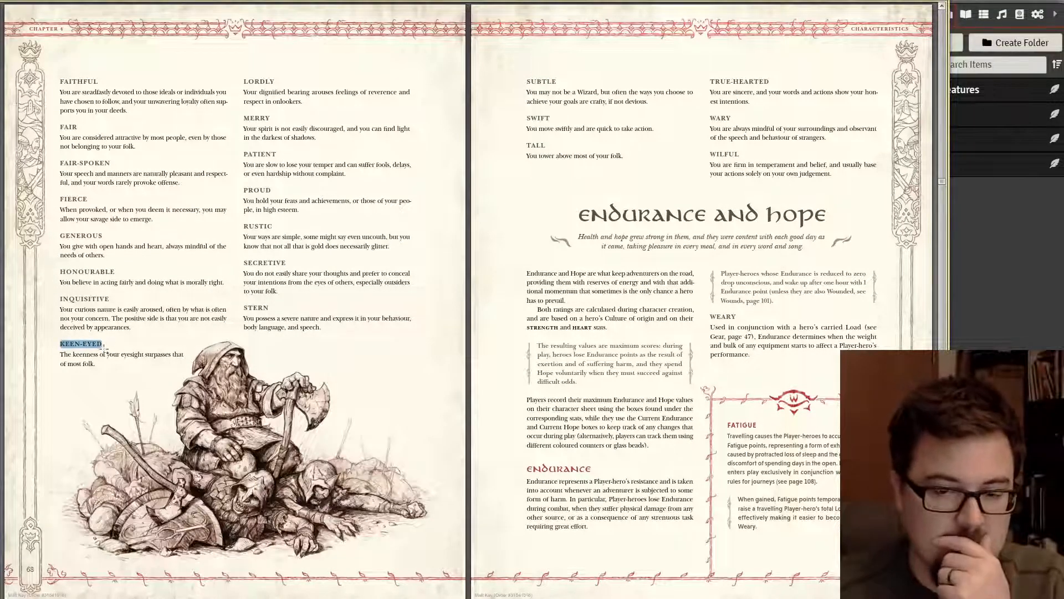
left_click(98, 363)
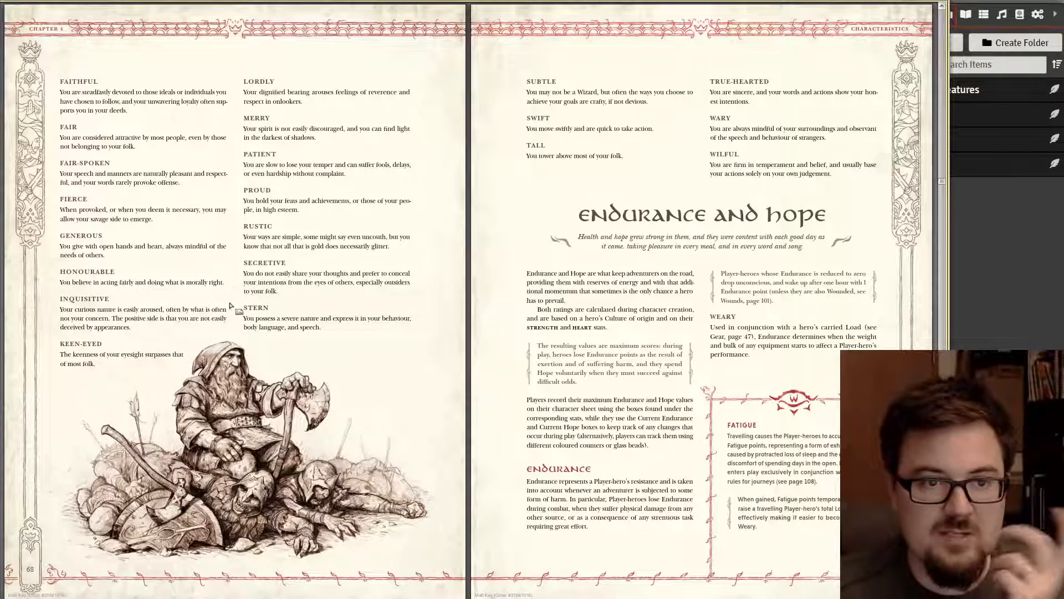
scroll(236, 309, "up", 1)
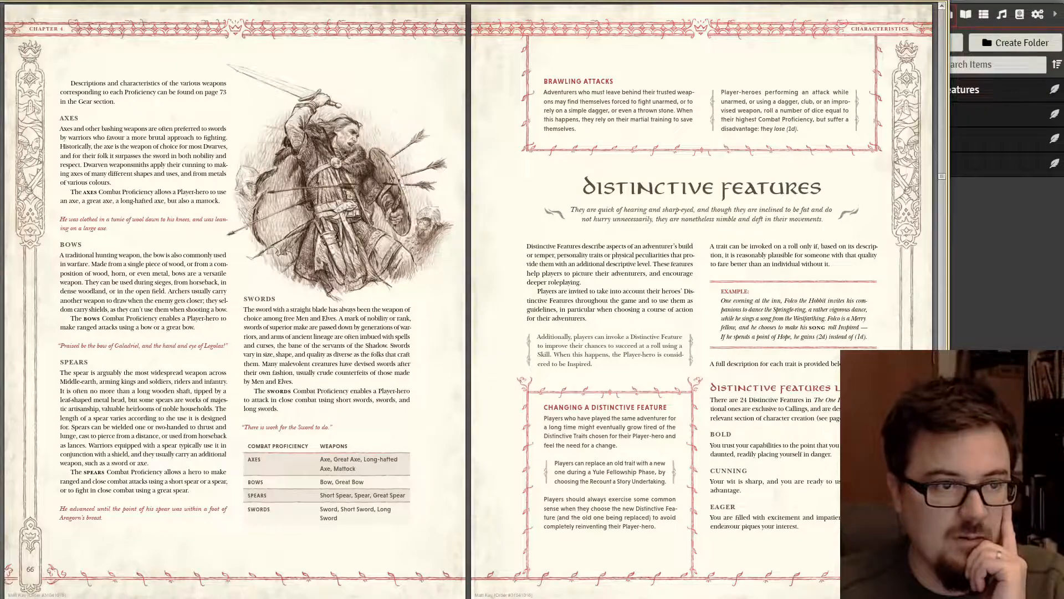
scroll(381, 288, "down", 3)
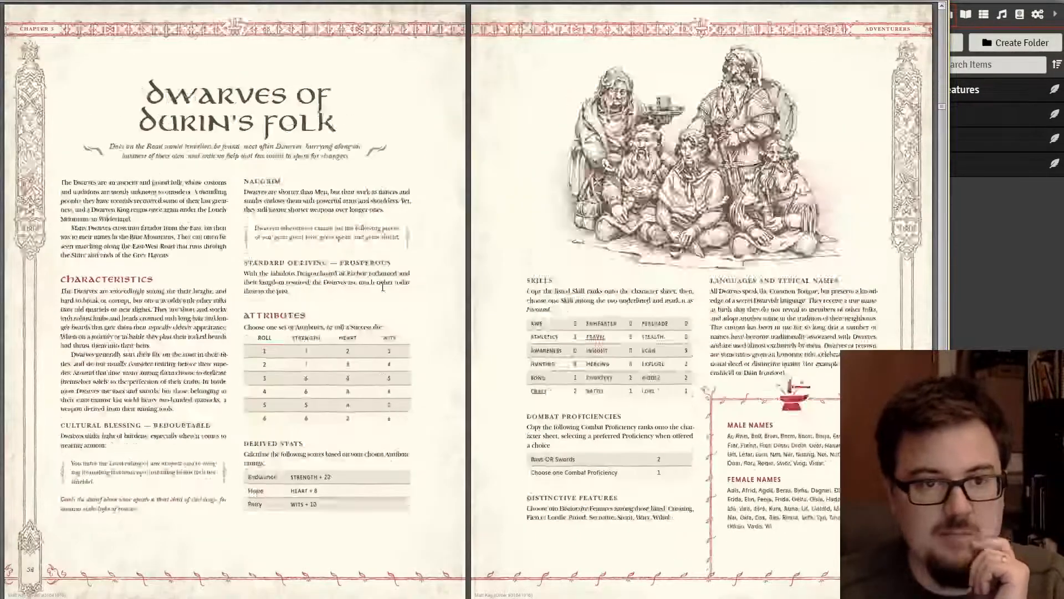
scroll(382, 287, "down", 5)
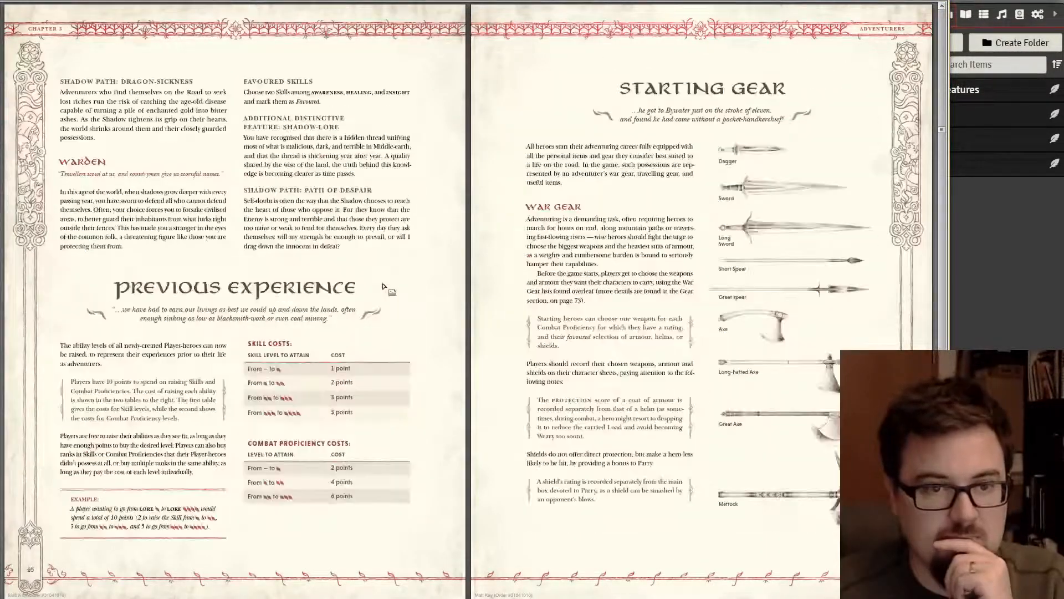
scroll(383, 286, "up", 1)
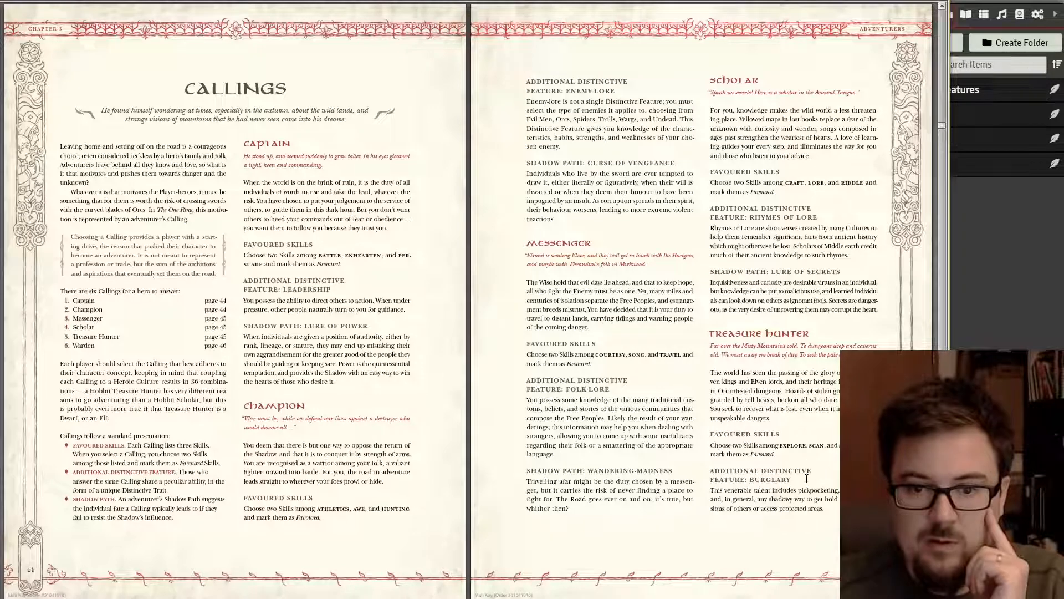
scroll(774, 450, "down", 1)
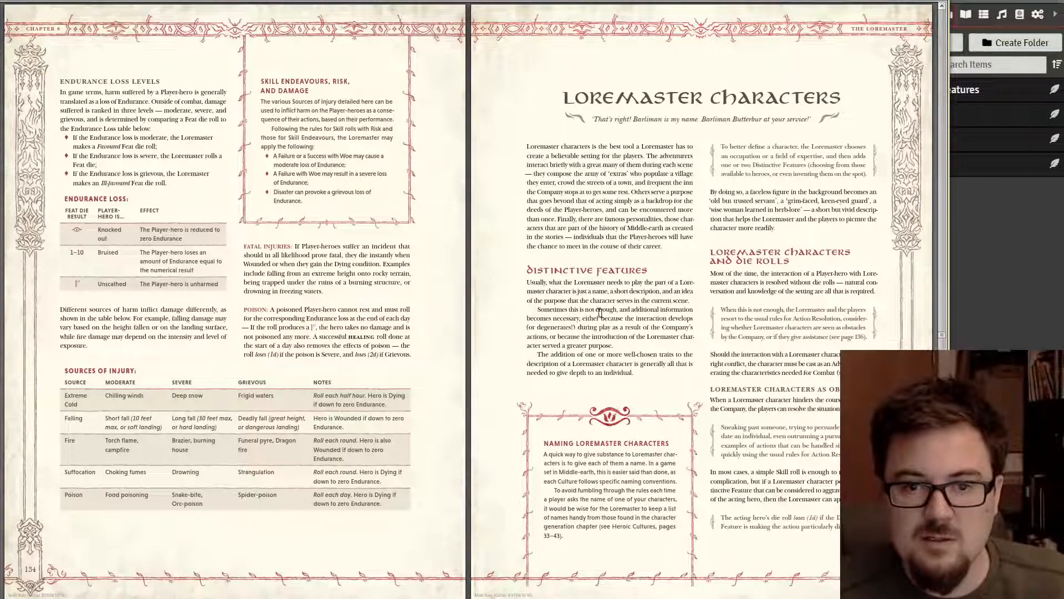
scroll(628, 350, "down", 1)
scroll(615, 350, "down", 1)
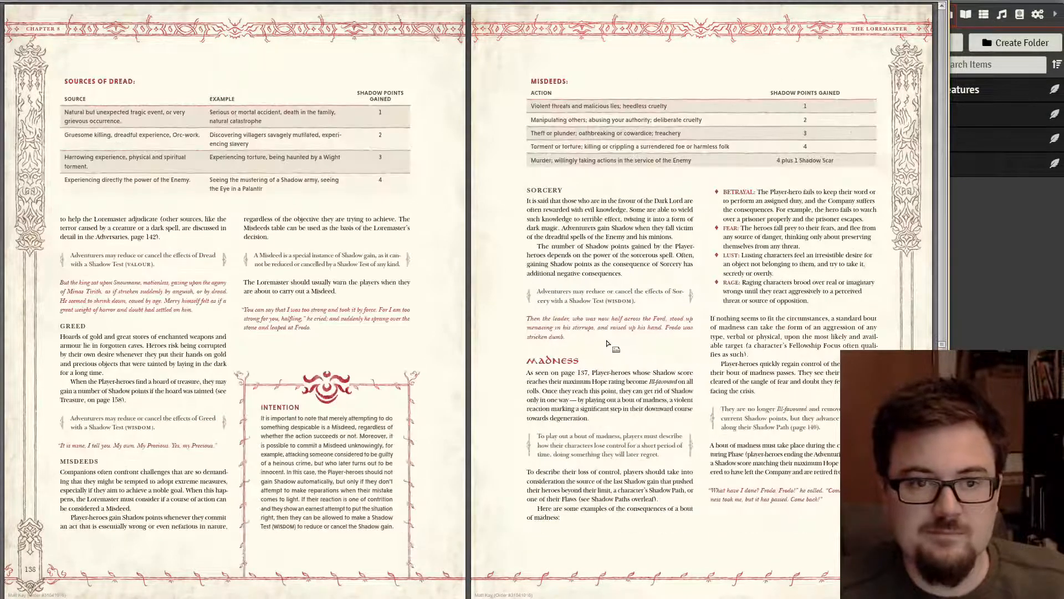
scroll(603, 334, "up", 1)
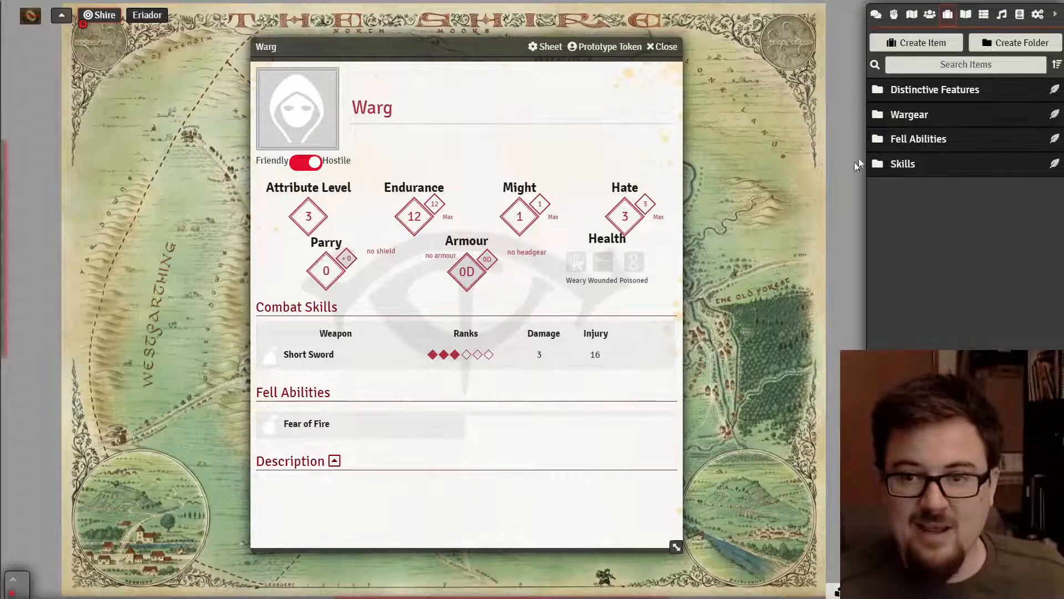
- Create an armour item named 'Fur' in the Wargear folder
left_click(936, 118)
left_click(1053, 114)
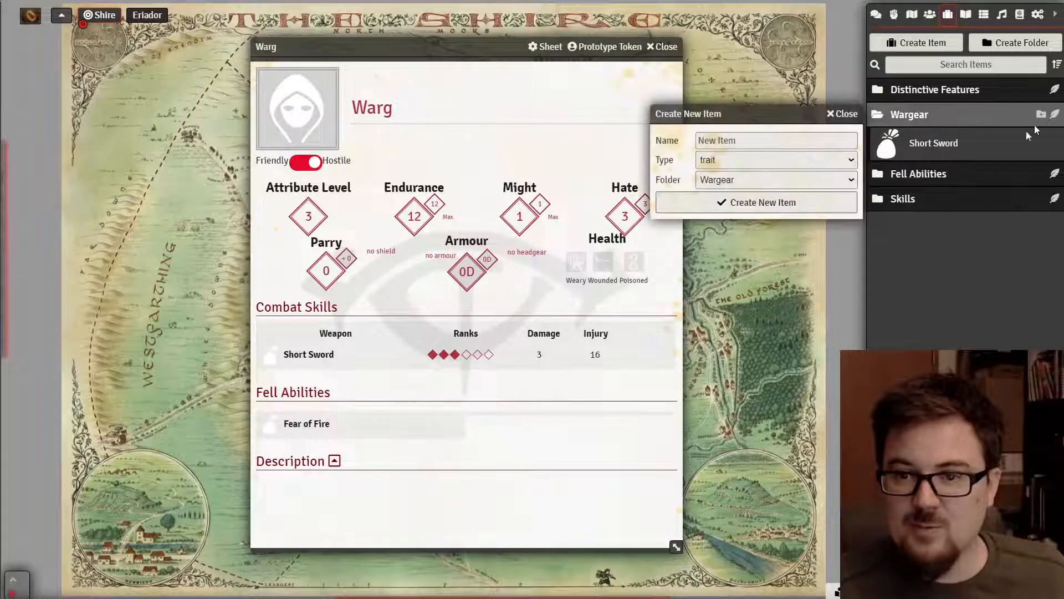
left_click(714, 141)
type("Fur")
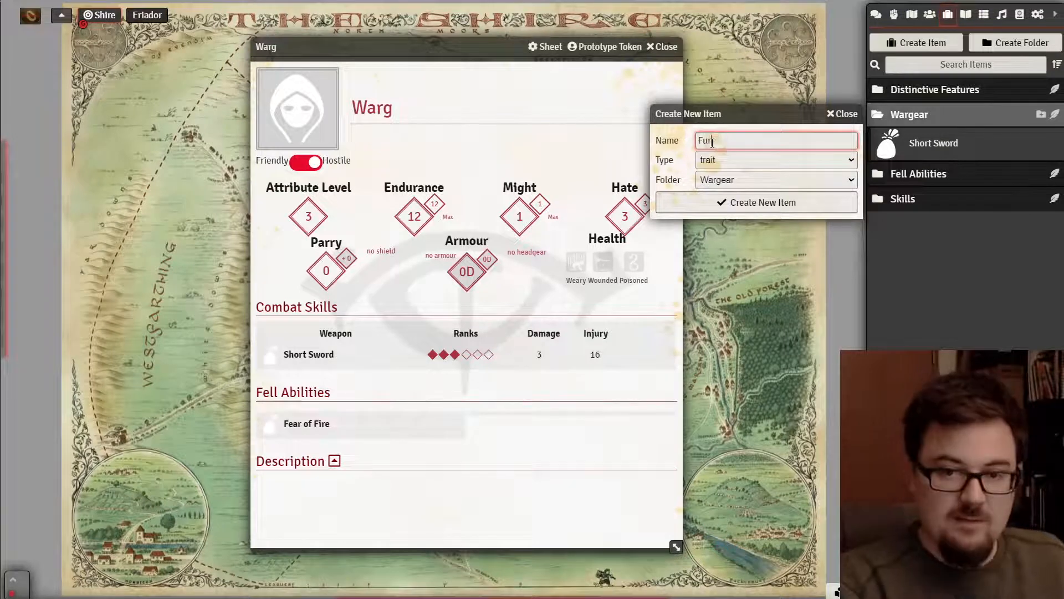
left_click(727, 160)
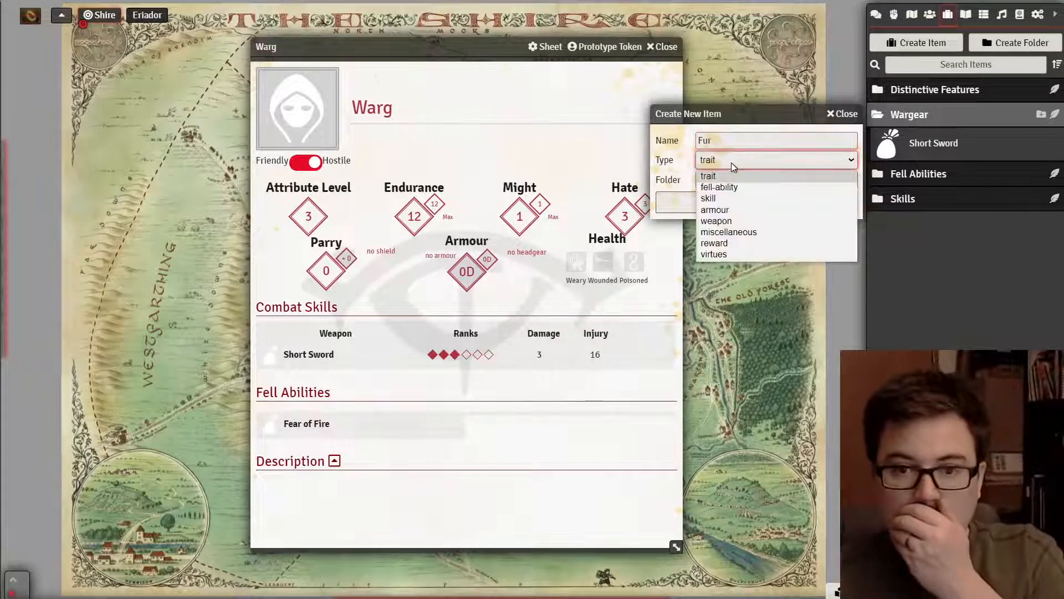
left_click(736, 208)
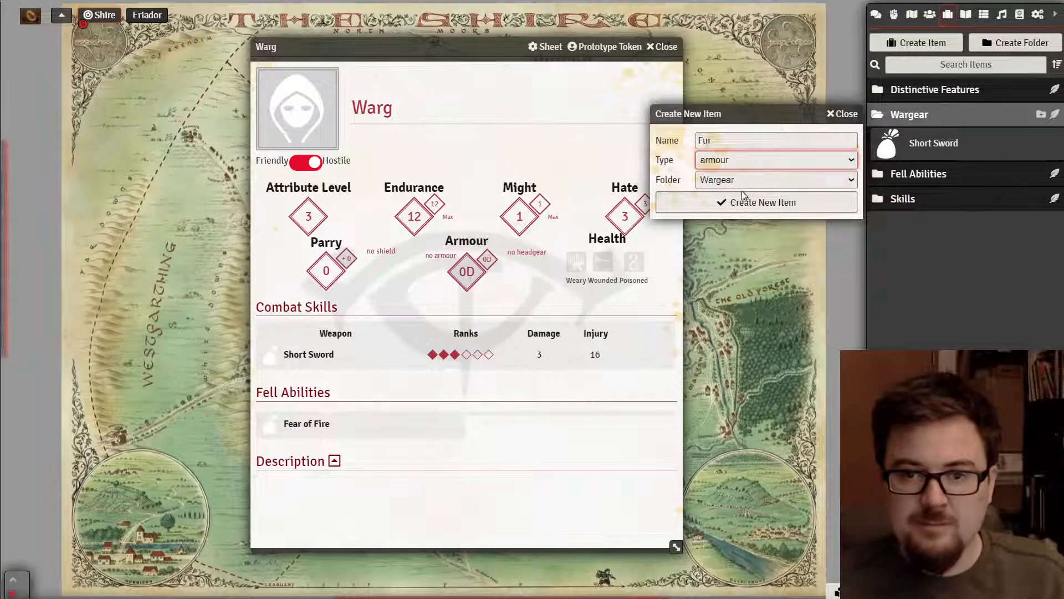
left_click(741, 200)
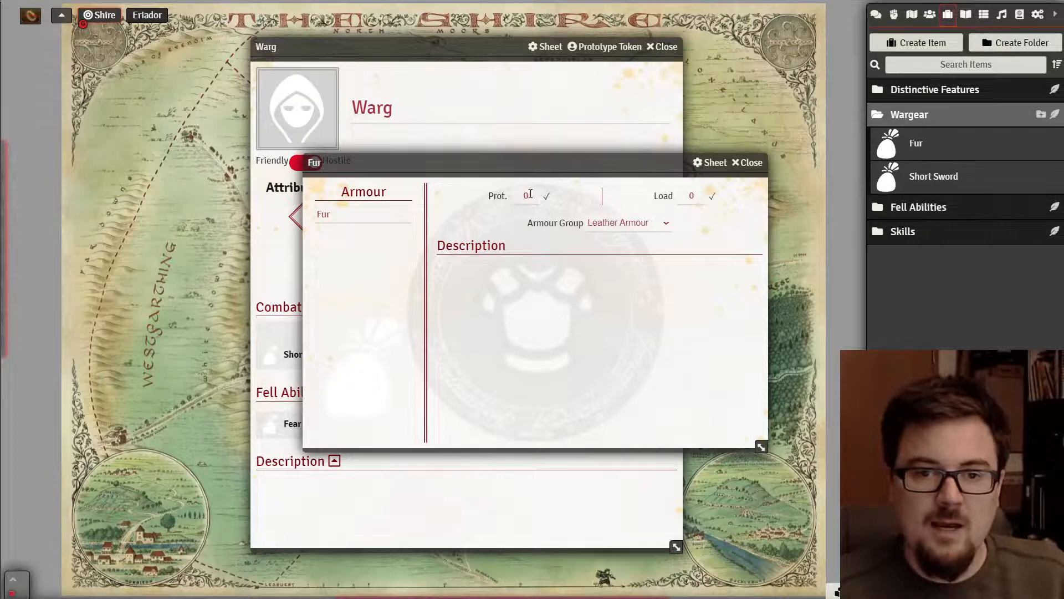
- Give Fur protection 1, load 1 in the Leather Armour group, and equip the Warg with it
left_click(530, 195)
type("1")
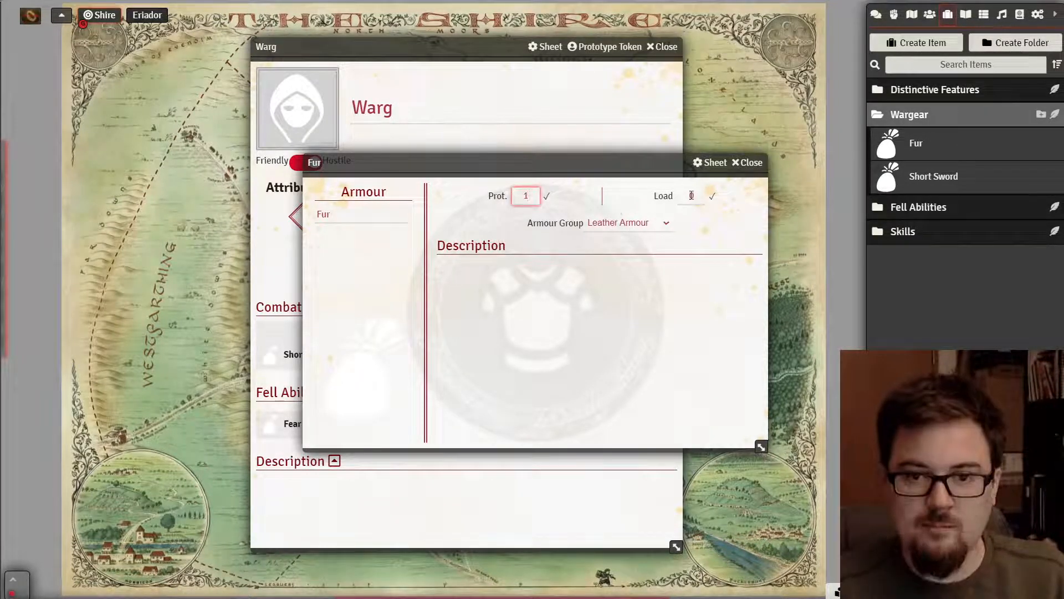
left_click(690, 196)
left_click(630, 225)
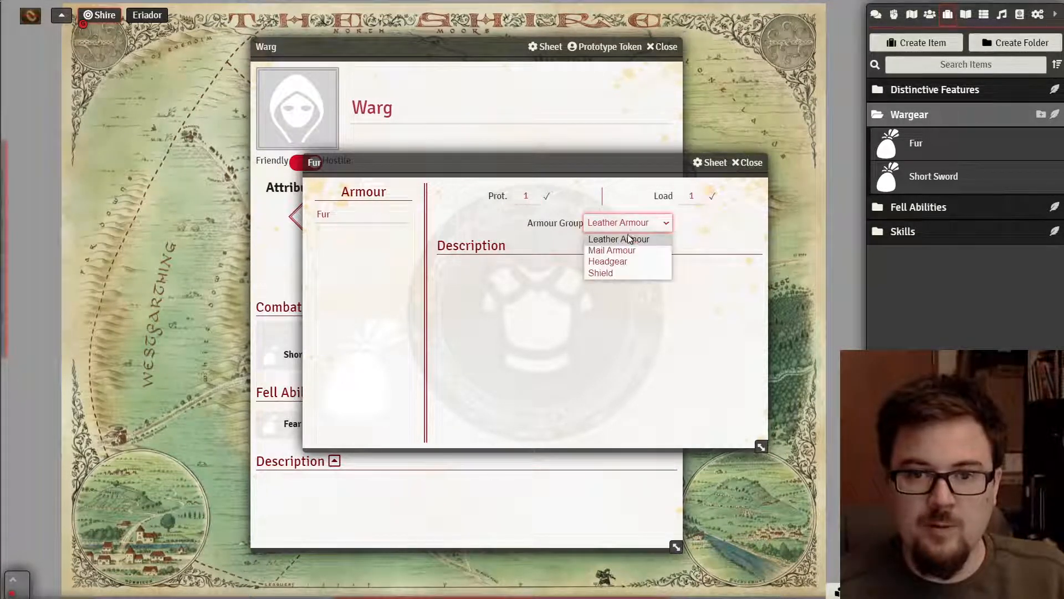
left_click(620, 244)
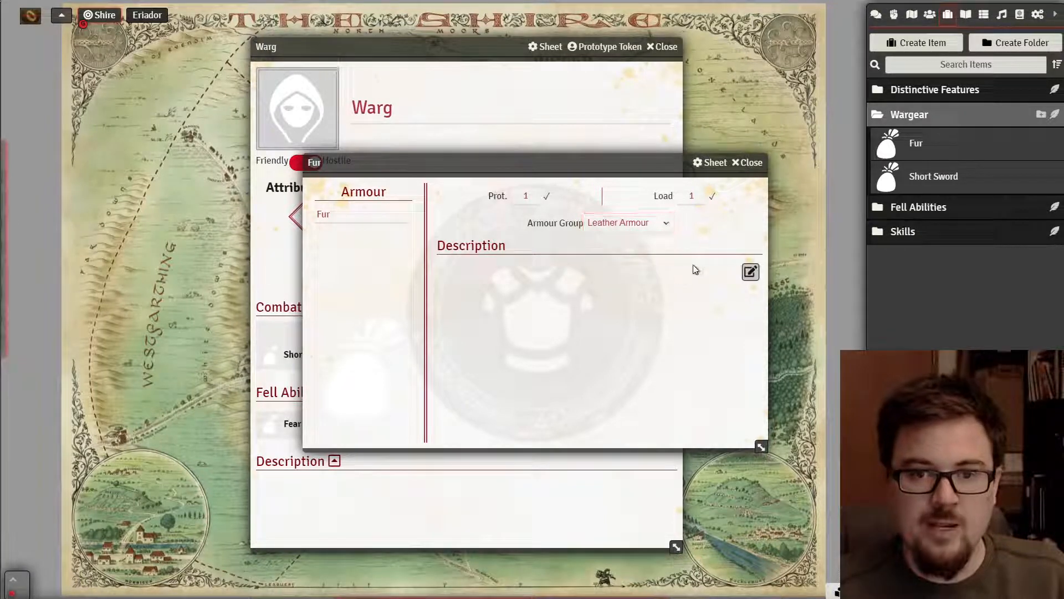
left_click(748, 162)
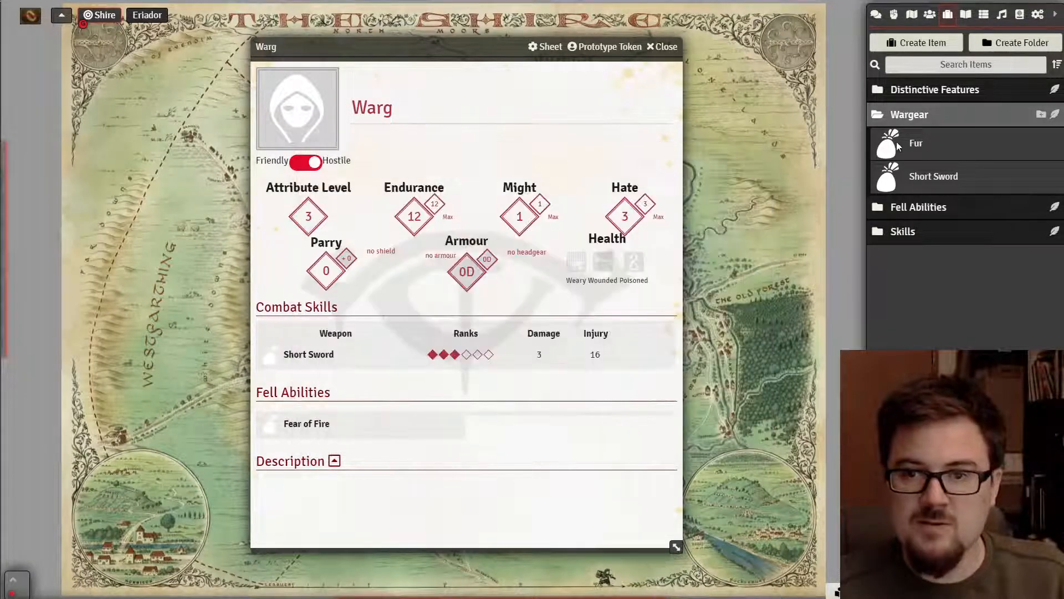
left_click_drag(907, 145, 461, 265)
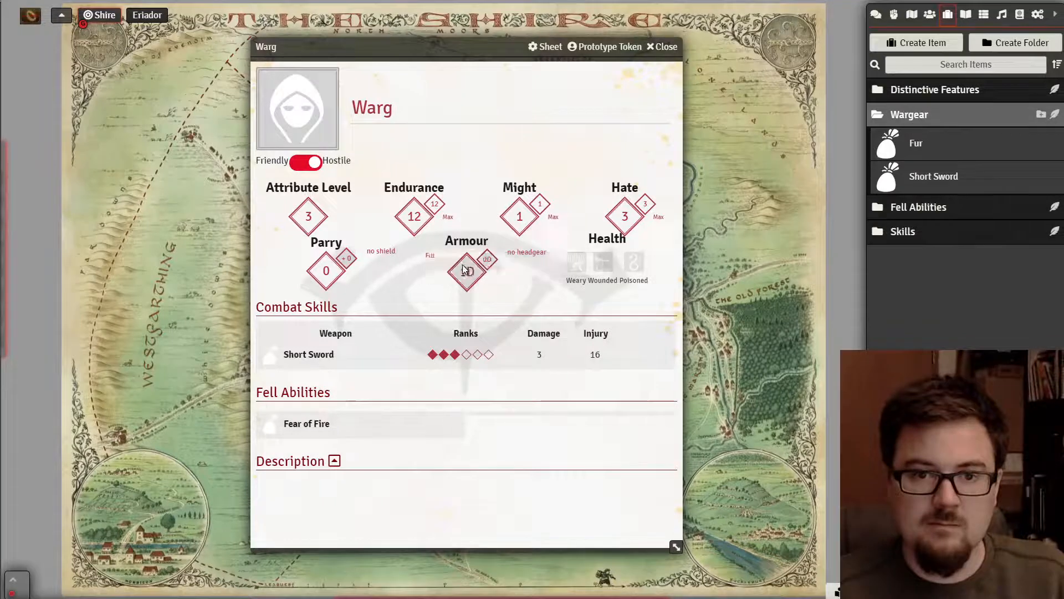
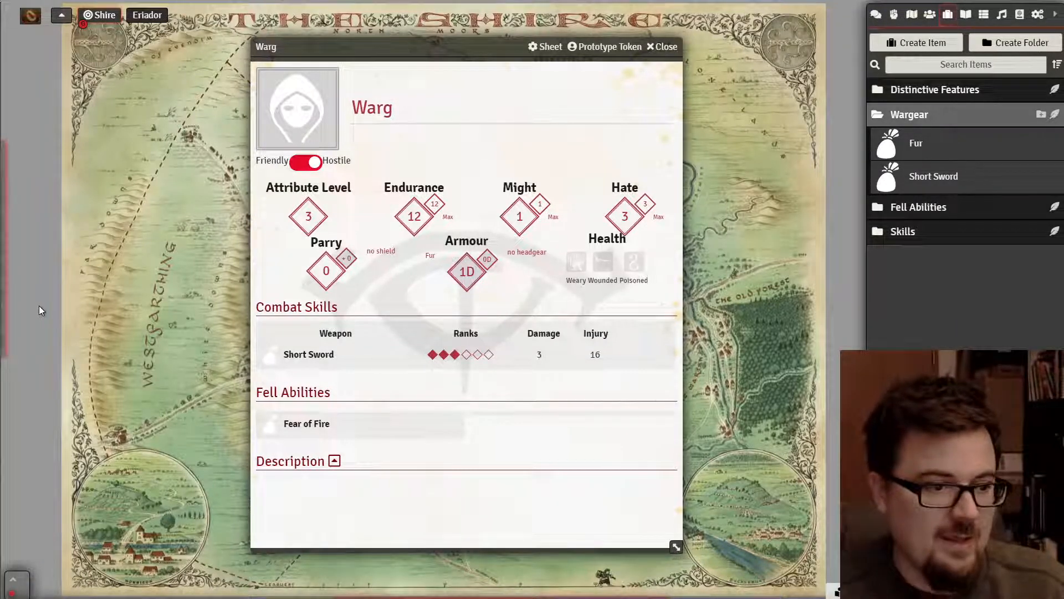
- Close the finished Warg sheet, collapse the Wargear folder and show the Actors directory
left_click(663, 46)
left_click(906, 115)
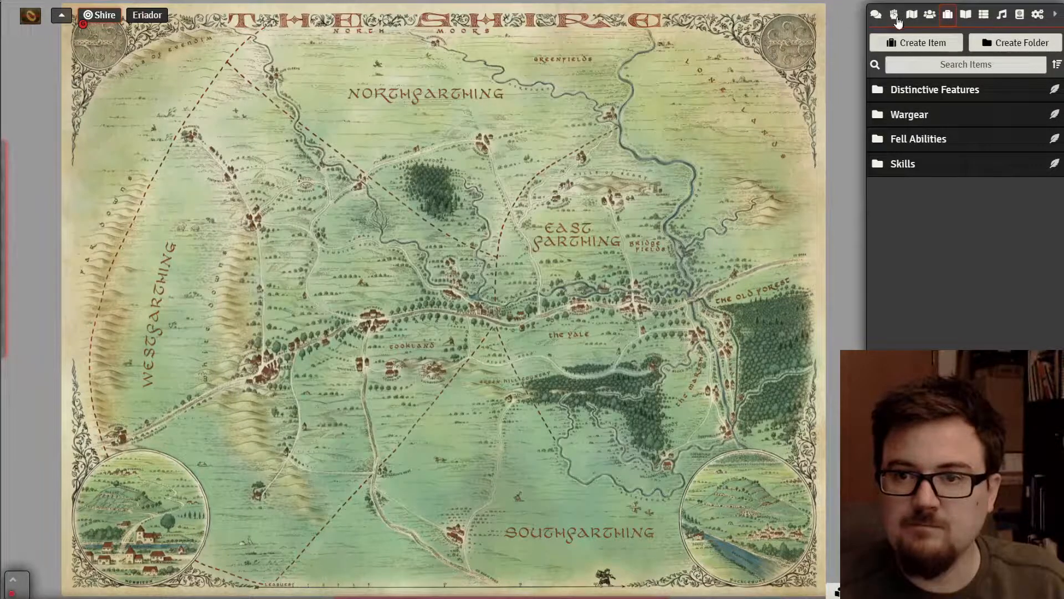
left_click(930, 14)
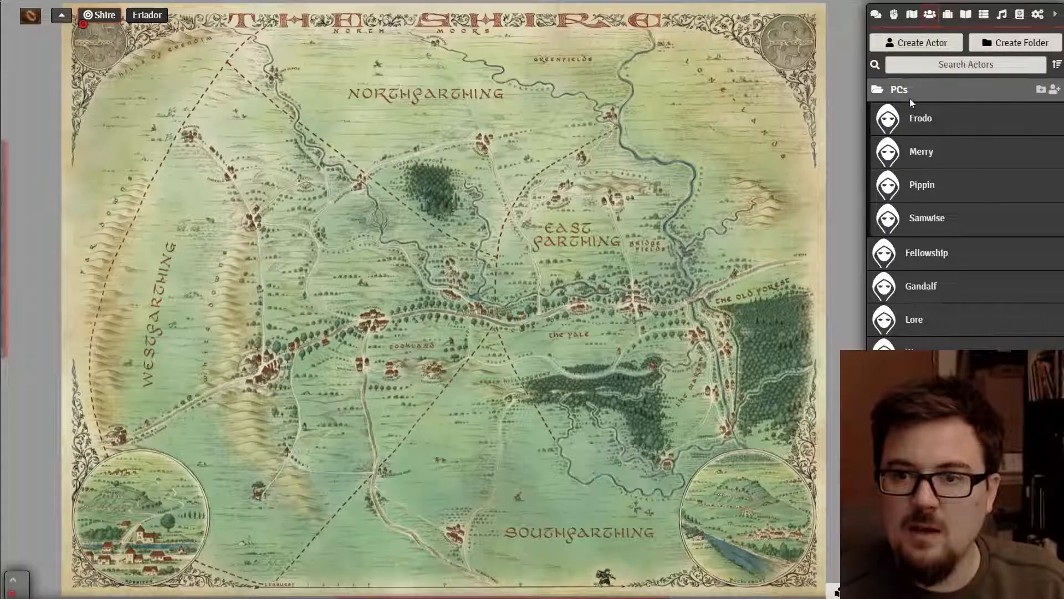
- Look over the available actor types for a new actor, then cancel the creation
left_click(916, 43)
left_click(773, 86)
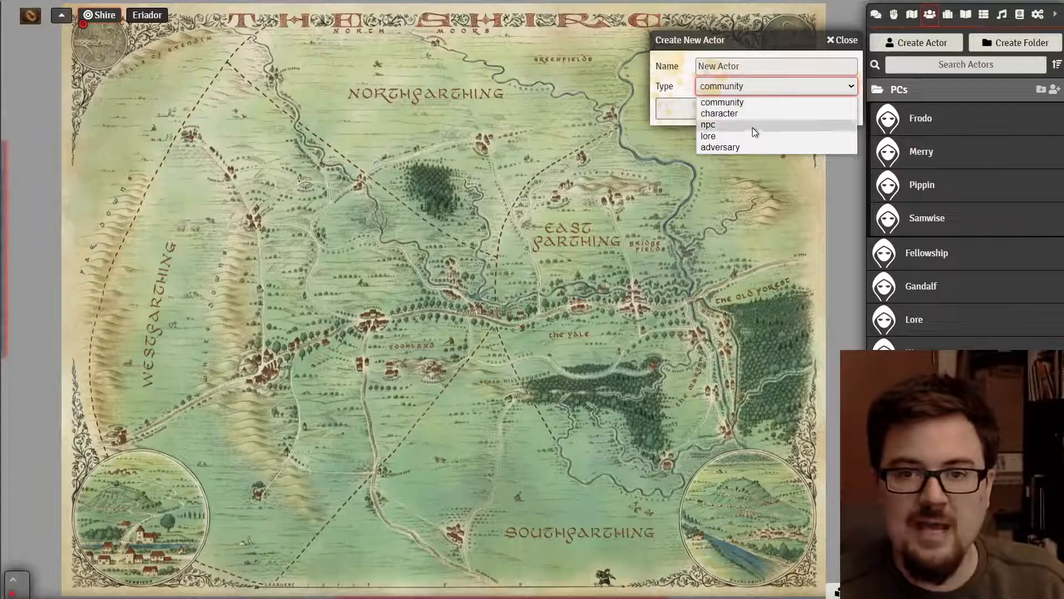
left_click(783, 35)
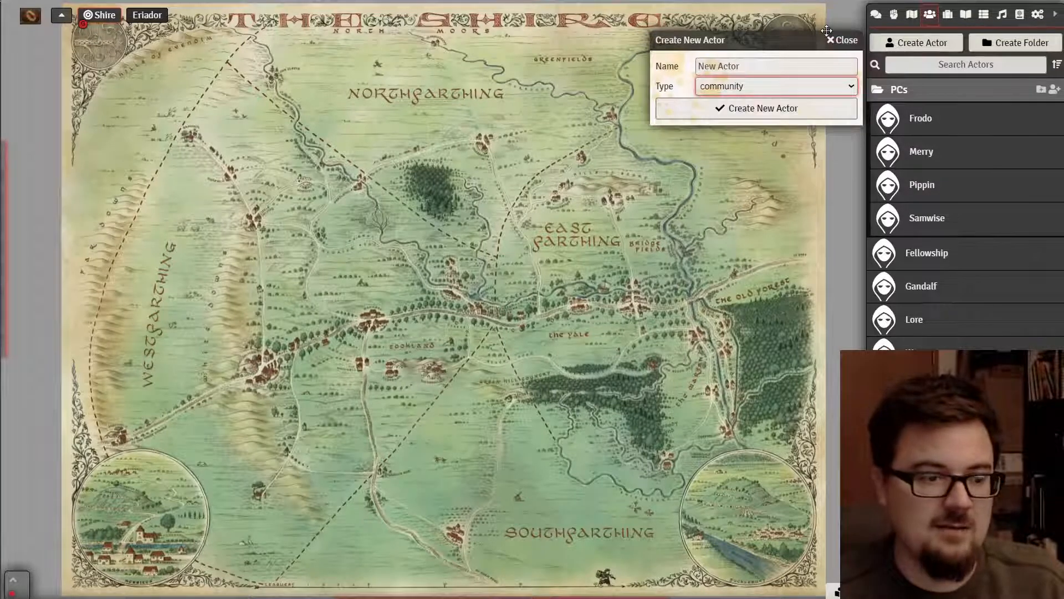
left_click(838, 40)
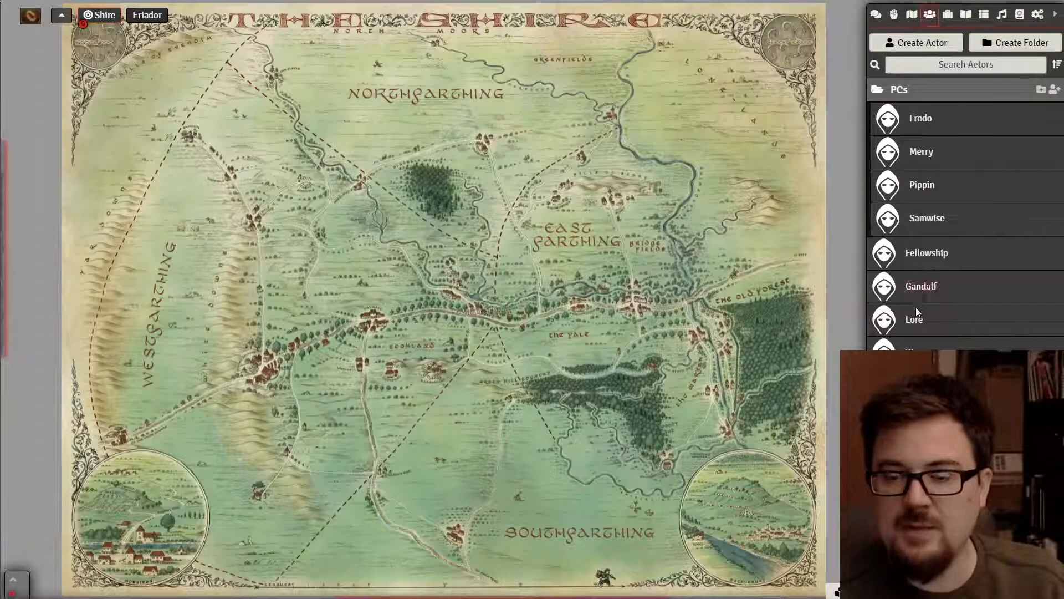
- Rename the Gandalf actor to 'Bilbo' and close its sheet
left_click(920, 286)
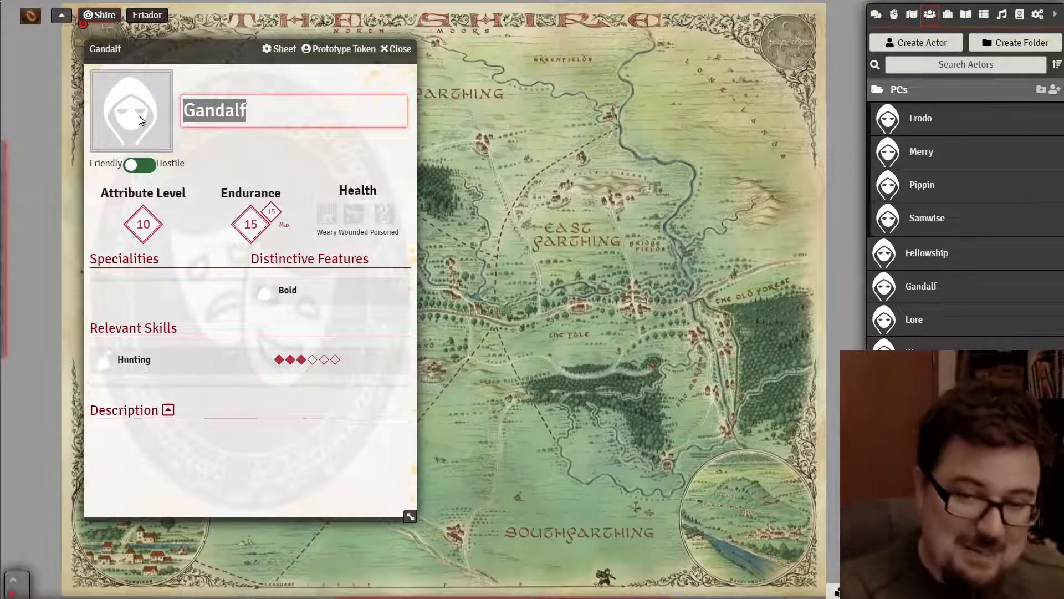
type("Elrond")
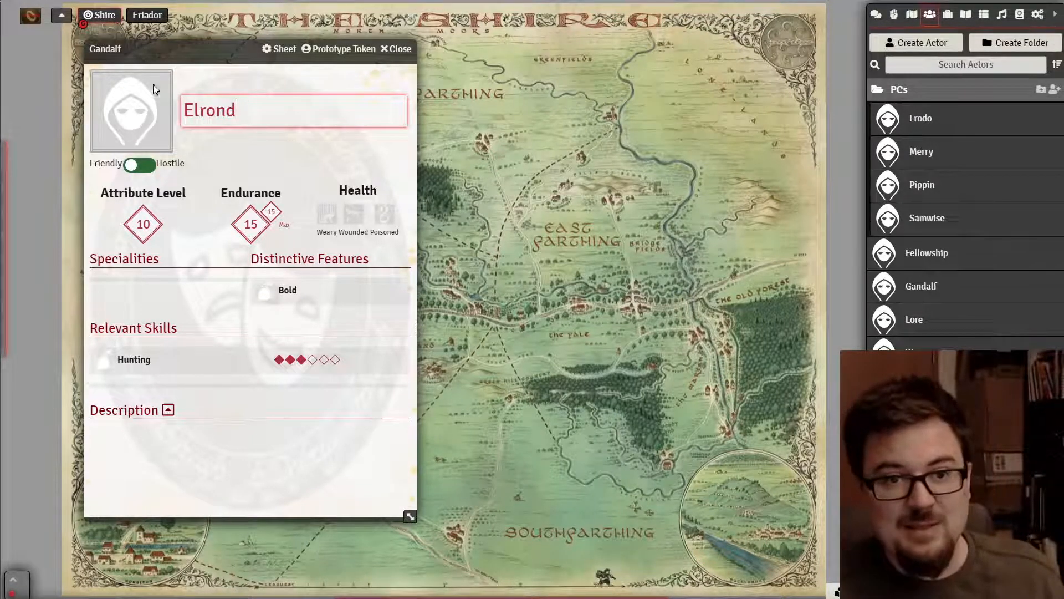
left_click_drag(261, 108, 190, 84)
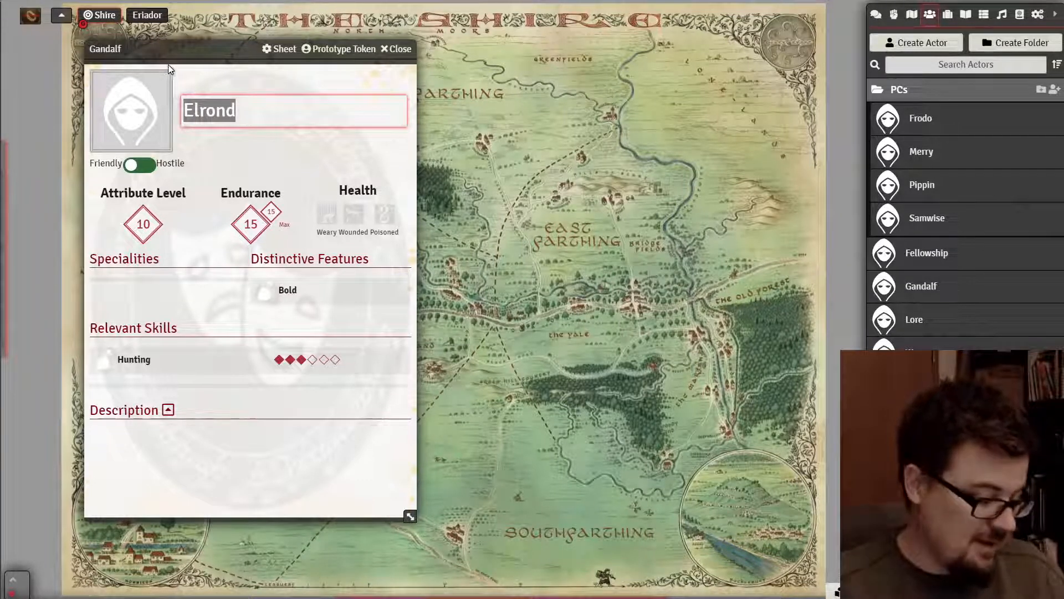
type("Bilbo")
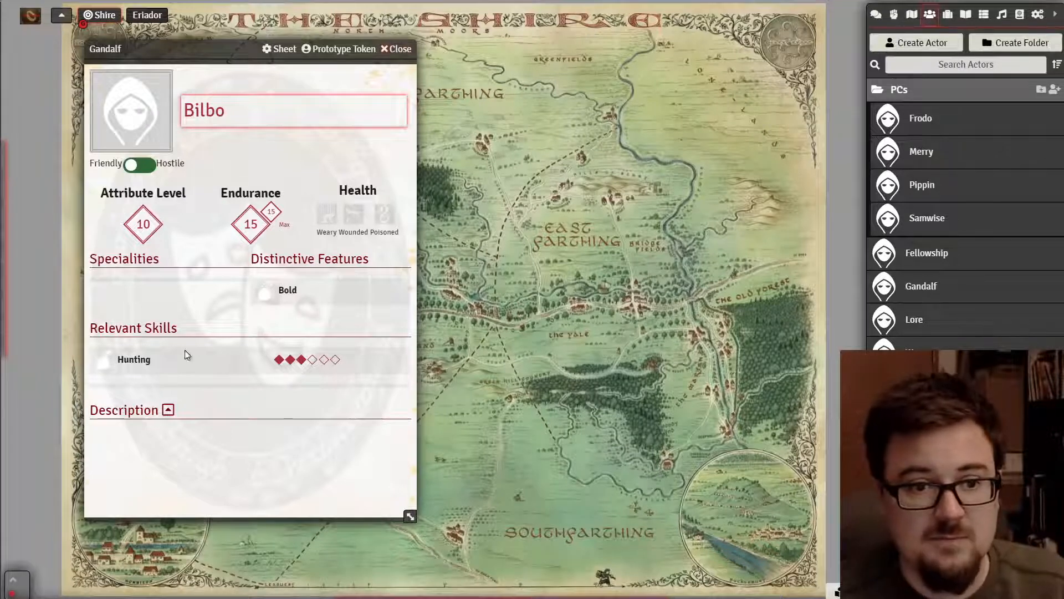
left_click(399, 50)
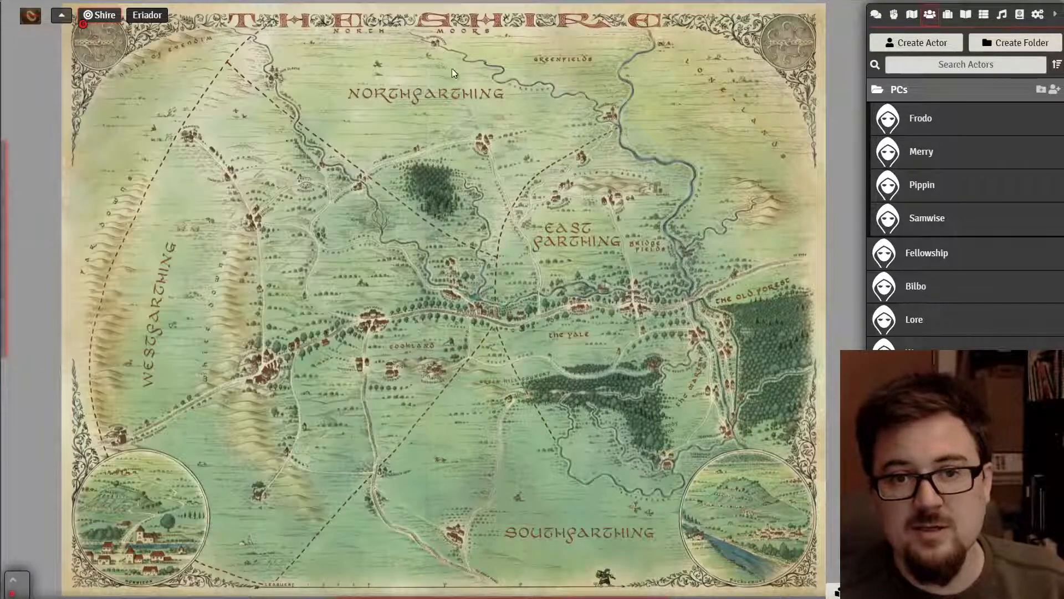
- Rename the Lore actor to 'Gandalf', tick Can be a Patron, and close the sheet
left_click(917, 323)
left_click_drag(520, 200, 450, 203)
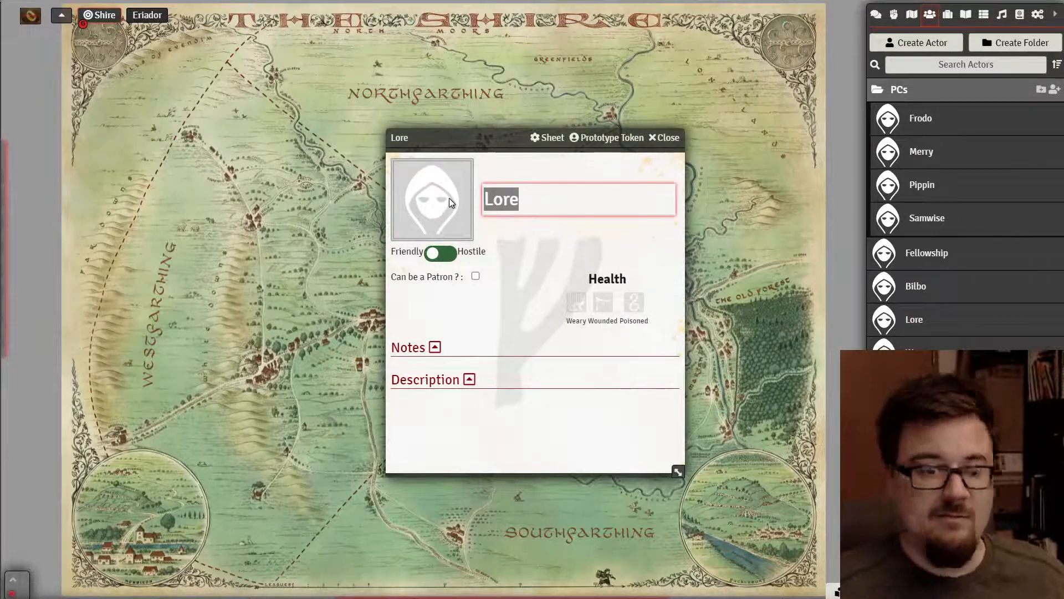
type("GAndald")
key("BackSpace")
key("BackSpace")
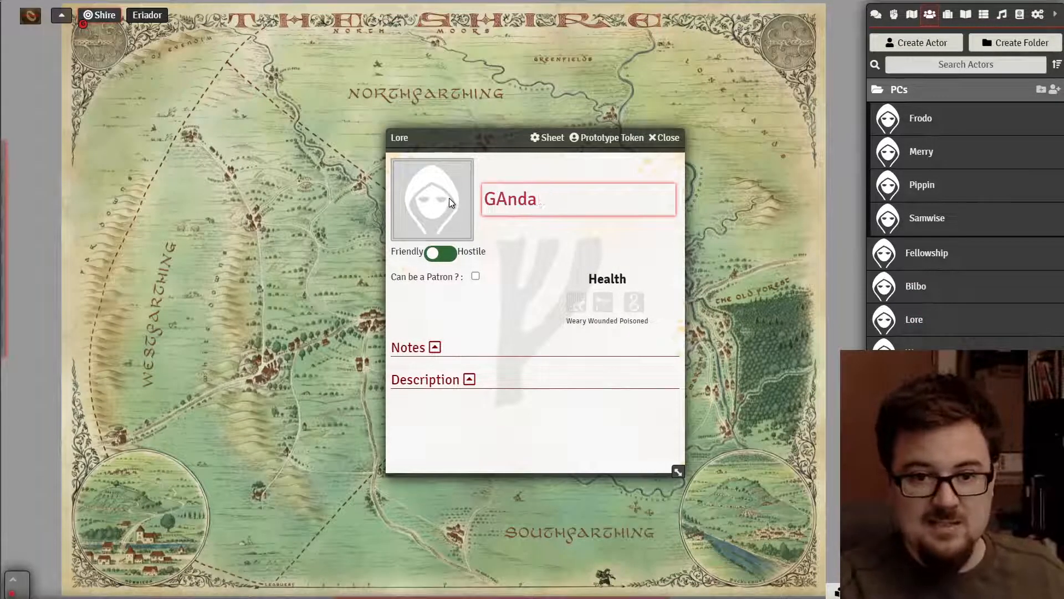
key("BackSpace")
key("BackSpace")
key("BackSpace")
key("BackSpace")
type("andalf")
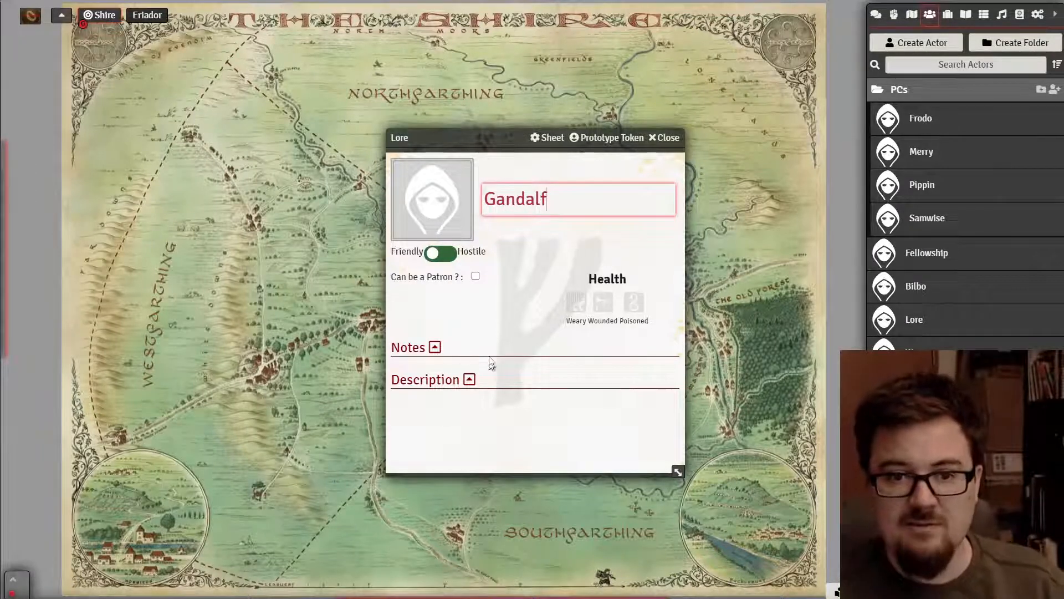
left_click(477, 277)
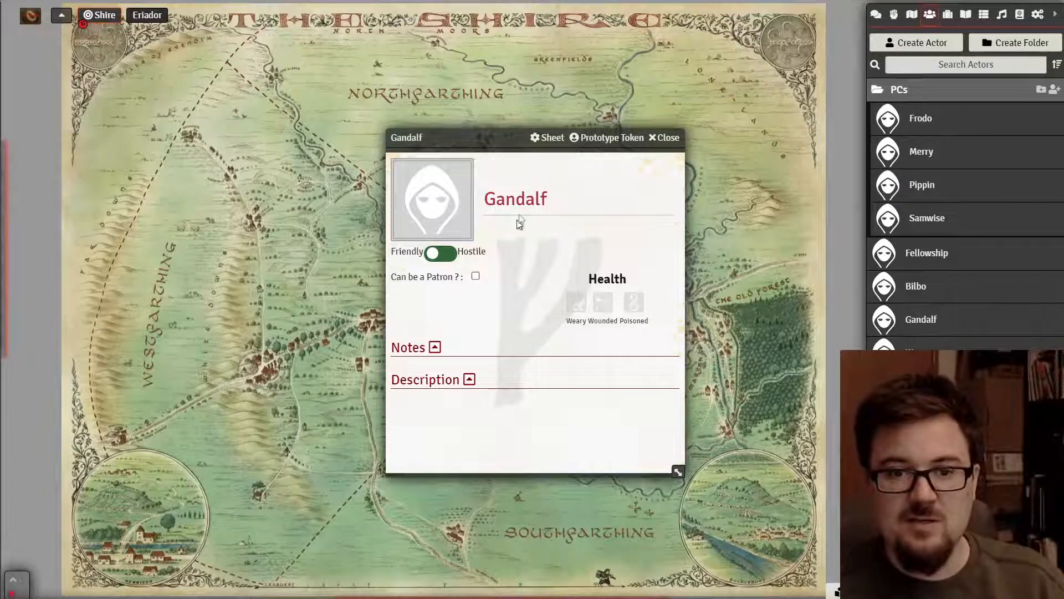
left_click(476, 277)
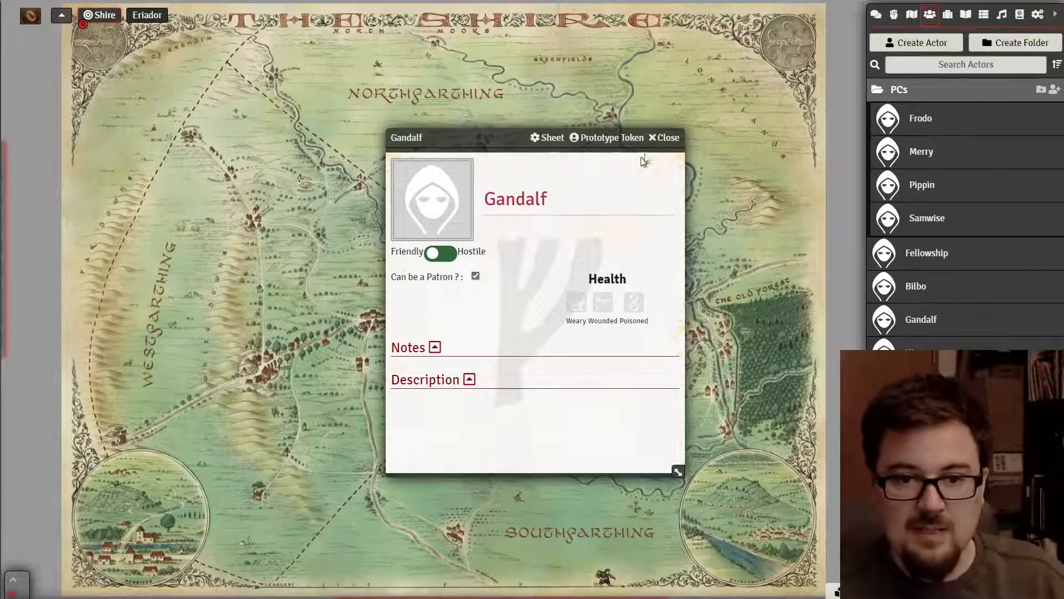
left_click(665, 137)
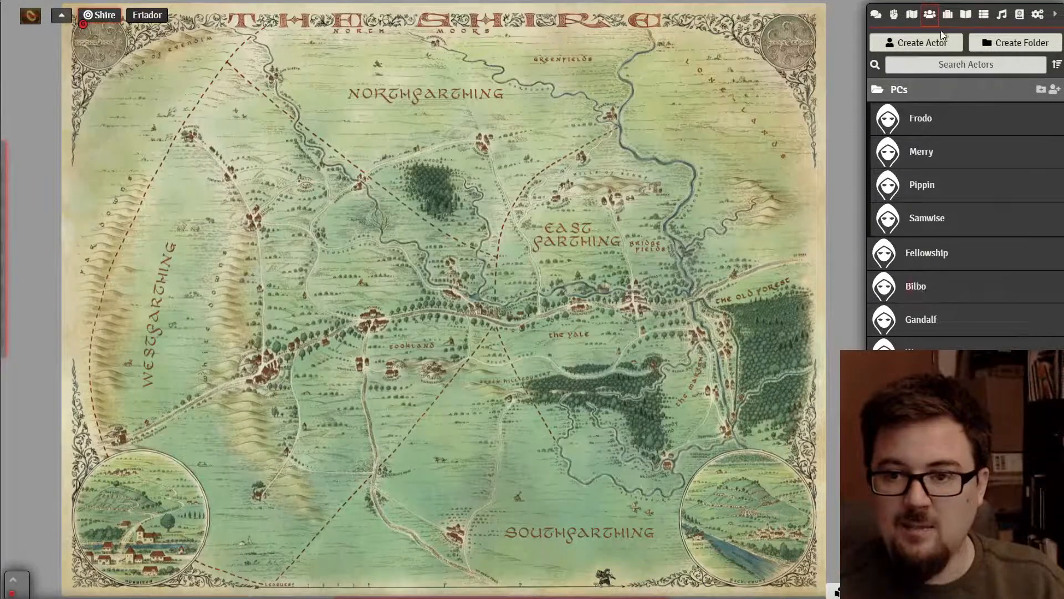
- Add Gandalf to the Fellowship sheet, trying him in Patrons and back in Connexions
left_click(920, 270)
scroll(388, 258, "down", 6)
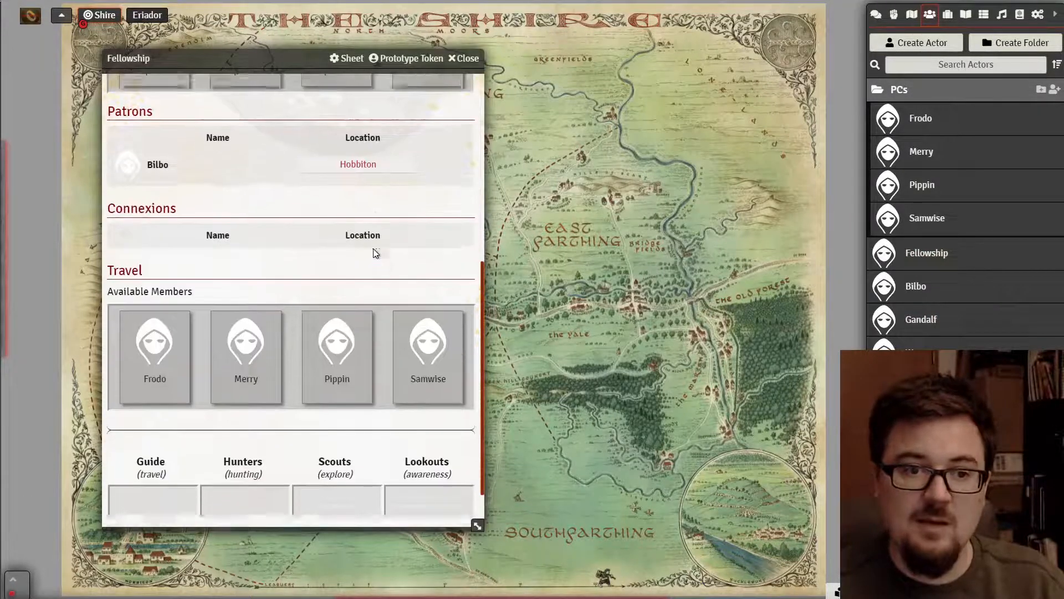
scroll(373, 253, "up", 1)
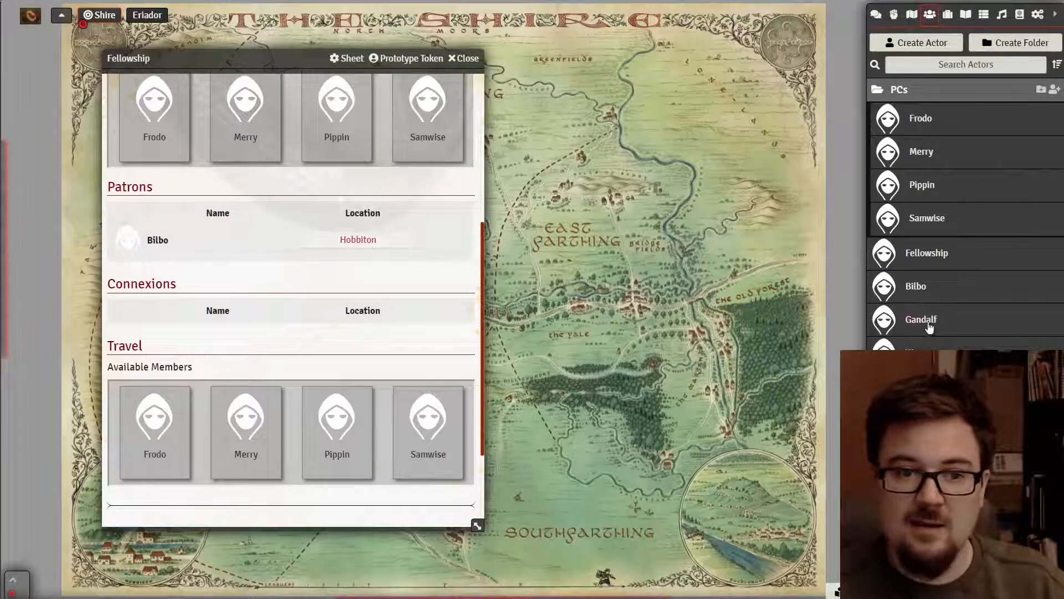
left_click_drag(929, 327, 172, 244)
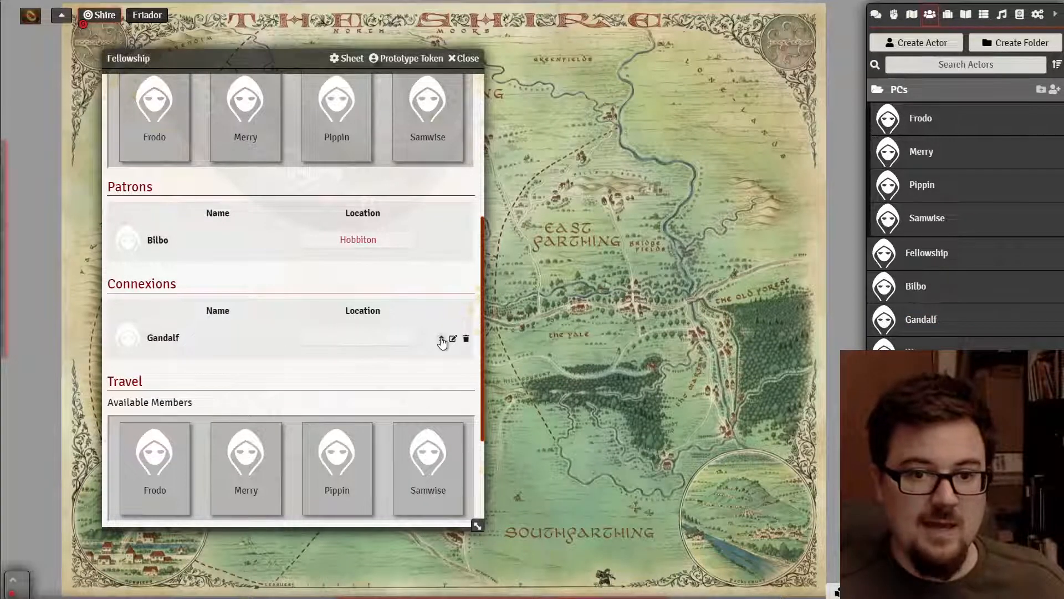
left_click(441, 339)
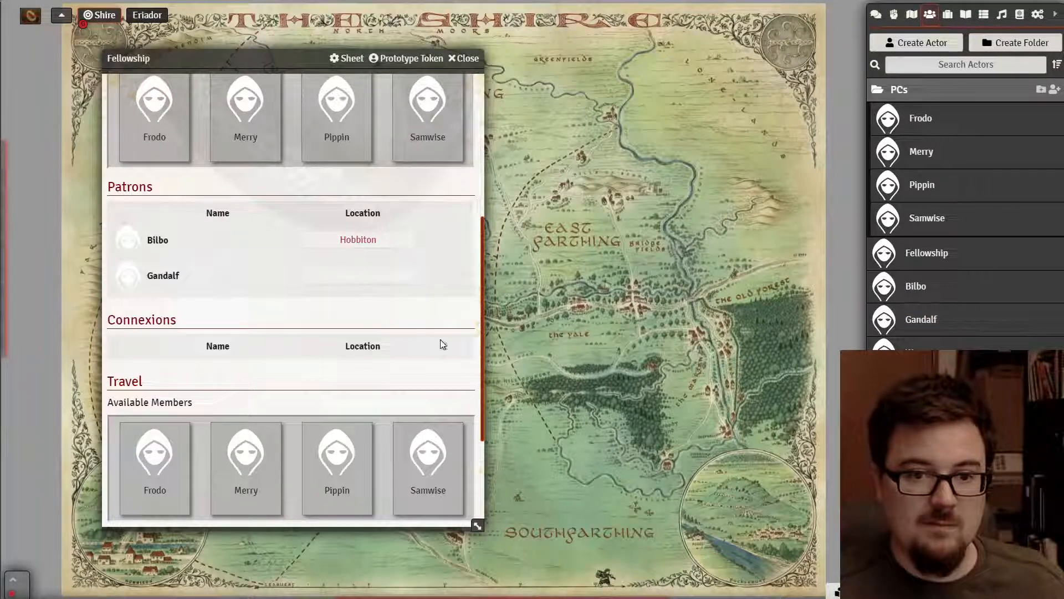
left_click(442, 276)
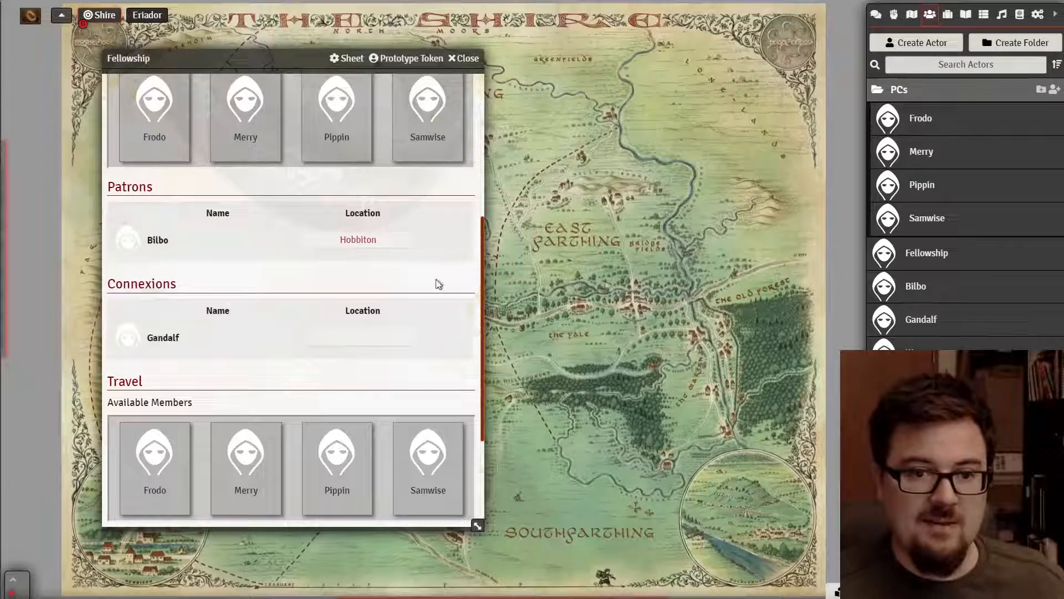
- Check Gandalf's sheet, move him to Patrons and back to Connexions, then close the Fellowship sheet
left_click(915, 319)
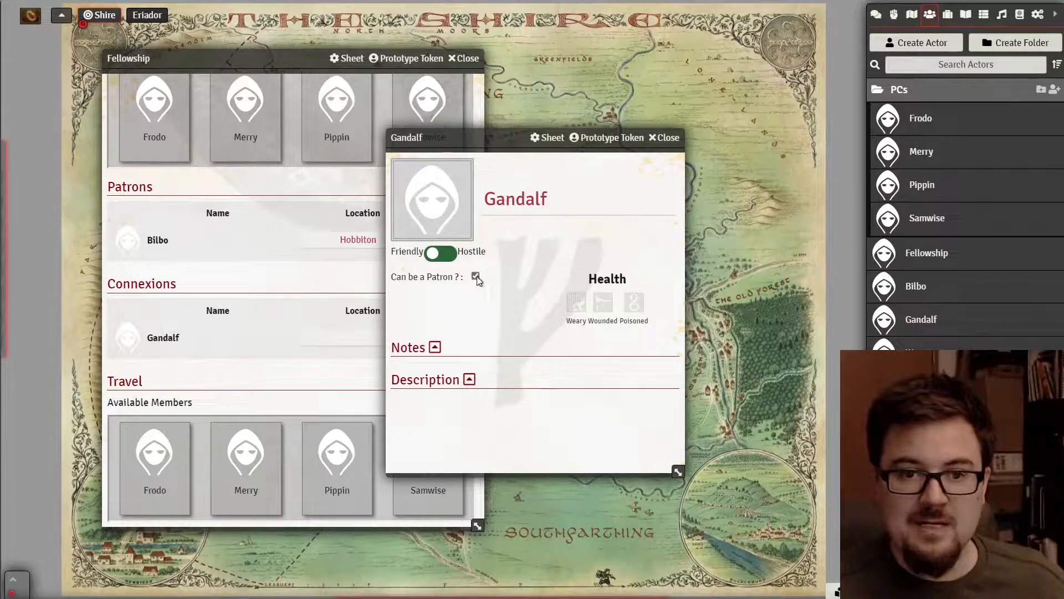
left_click(667, 141)
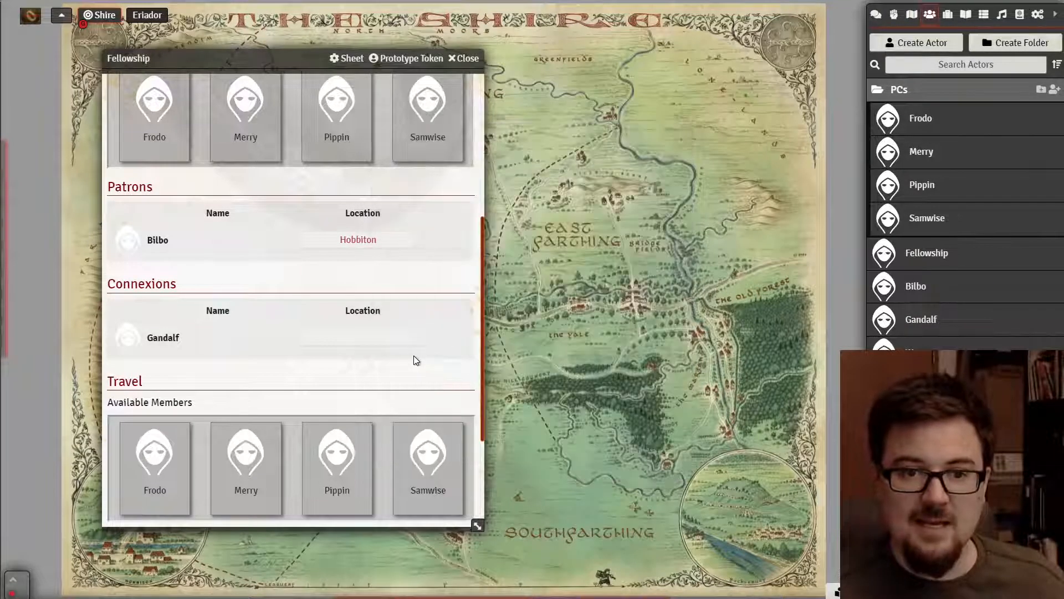
left_click(441, 339)
mouse_move(447, 277)
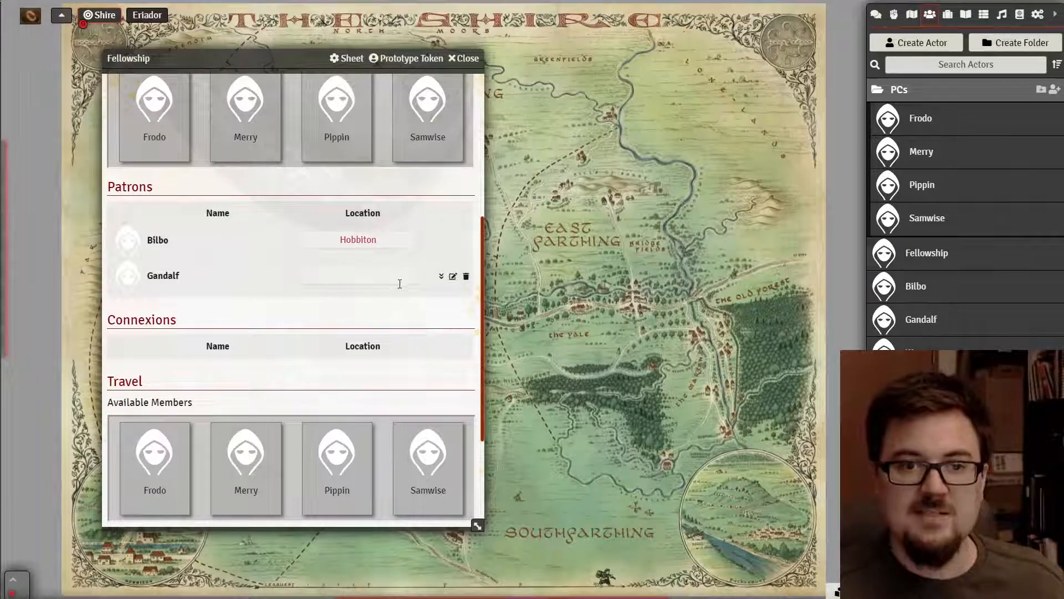
left_click(441, 278)
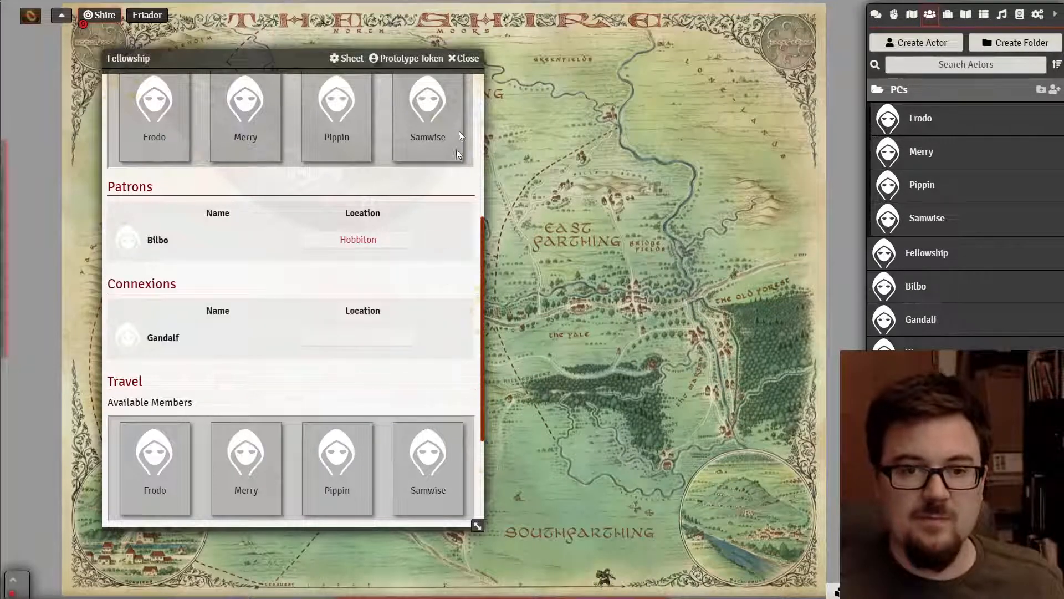
left_click(465, 58)
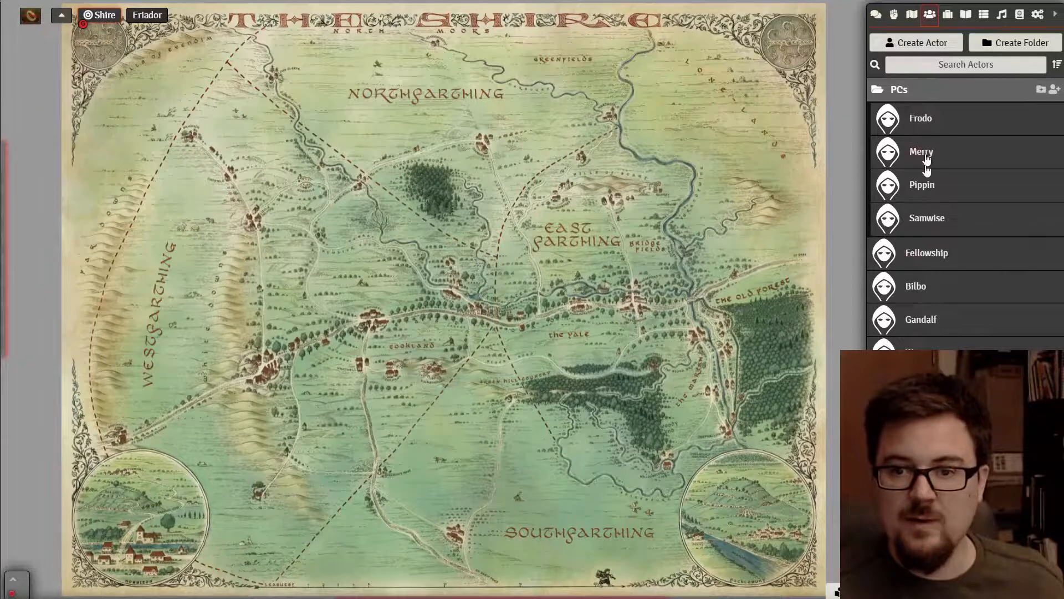
- Reopen the Fellowship sheet, place Gandalf in the Patrons list, and close it
left_click(929, 256)
scroll(399, 394, "down", 5)
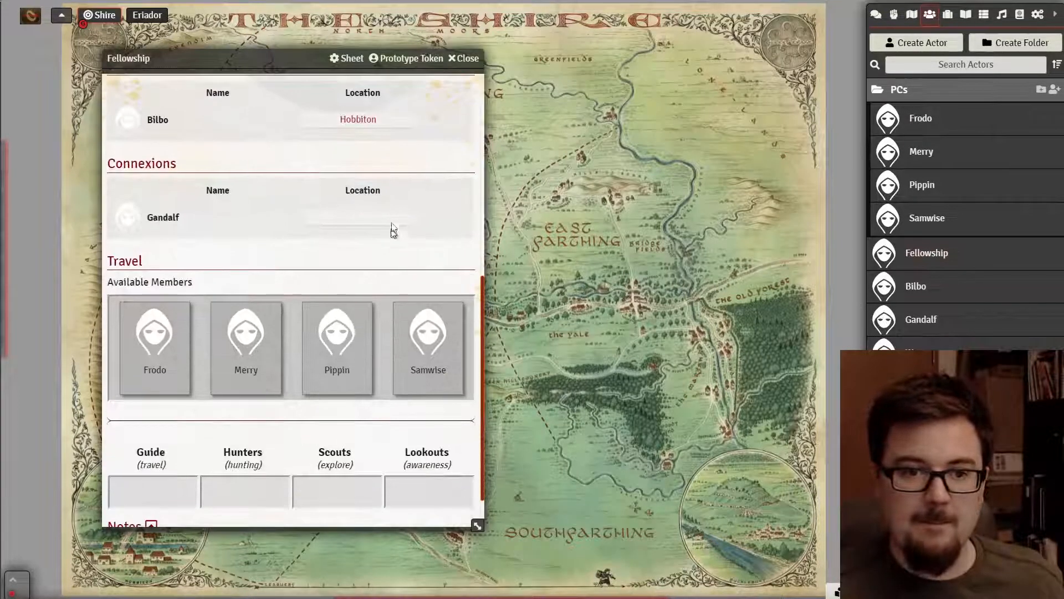
left_click(442, 219)
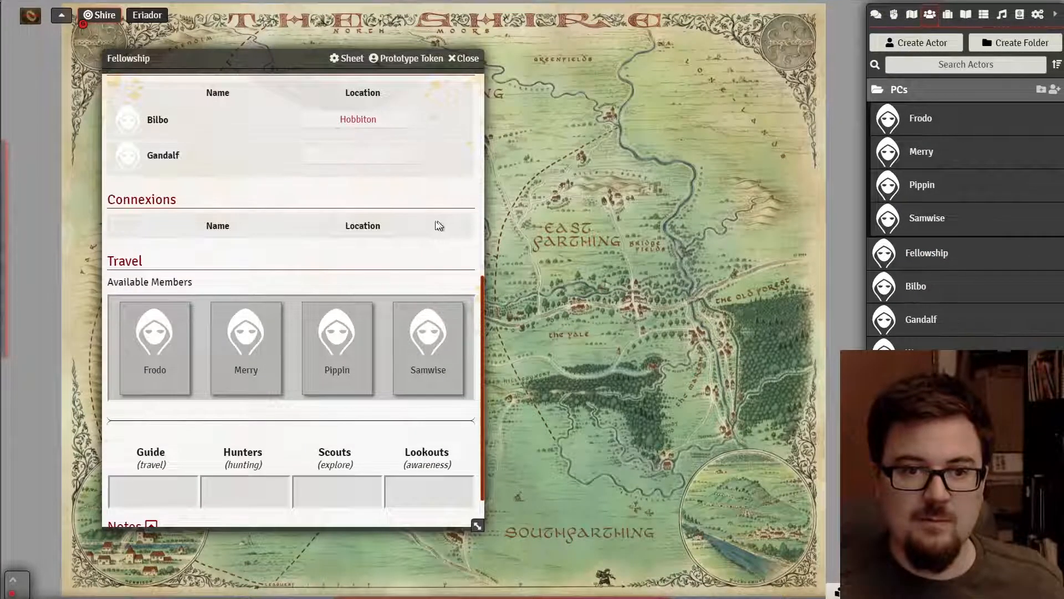
scroll(427, 225, "up", 3)
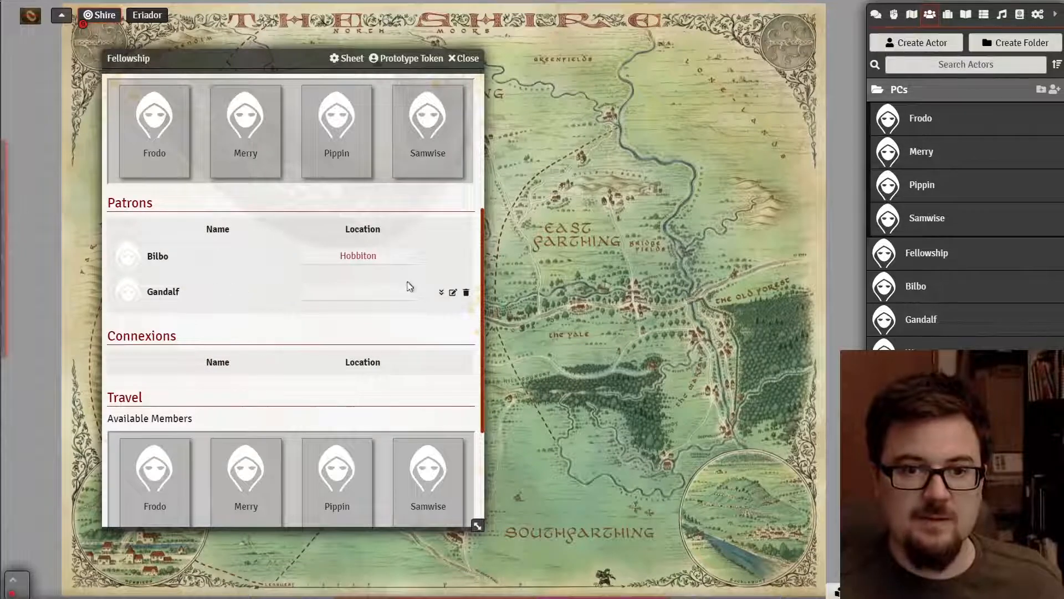
left_click(462, 58)
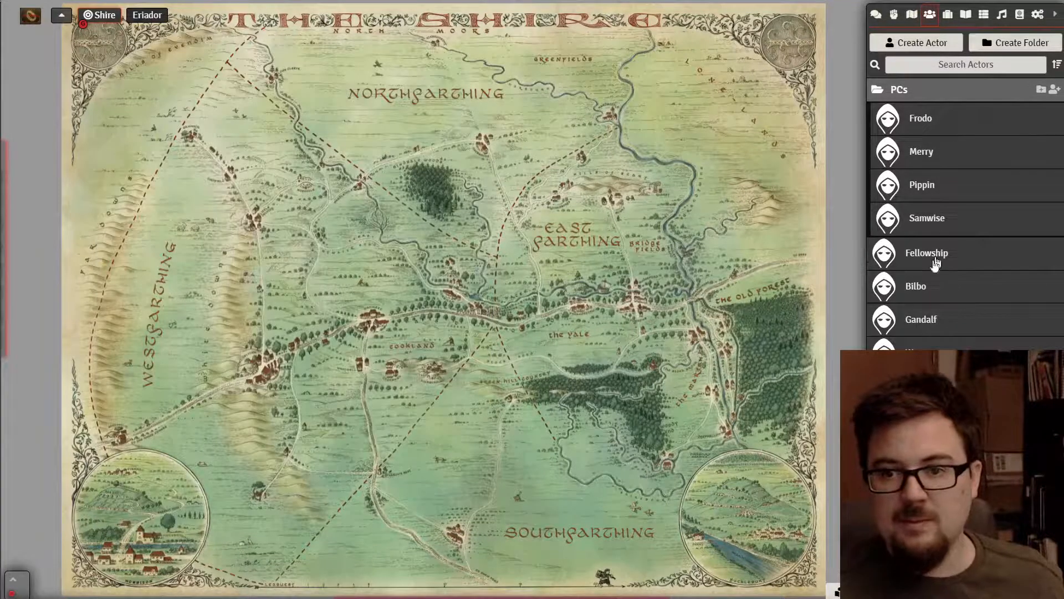
- Check Gandalf's sheet once more, then open the Warg adversary's sheet
left_click(924, 323)
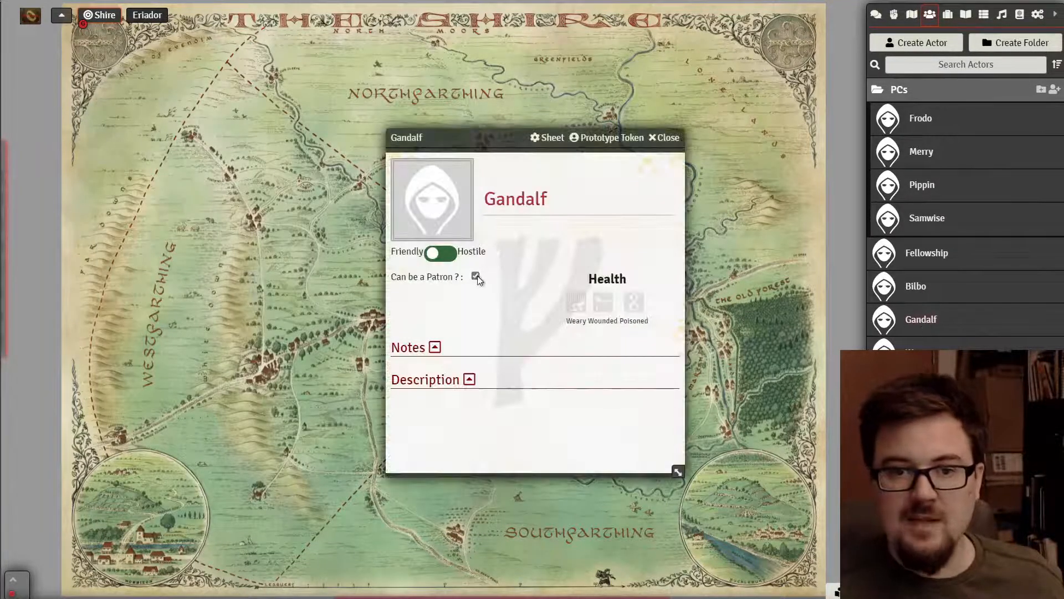
left_click(664, 138)
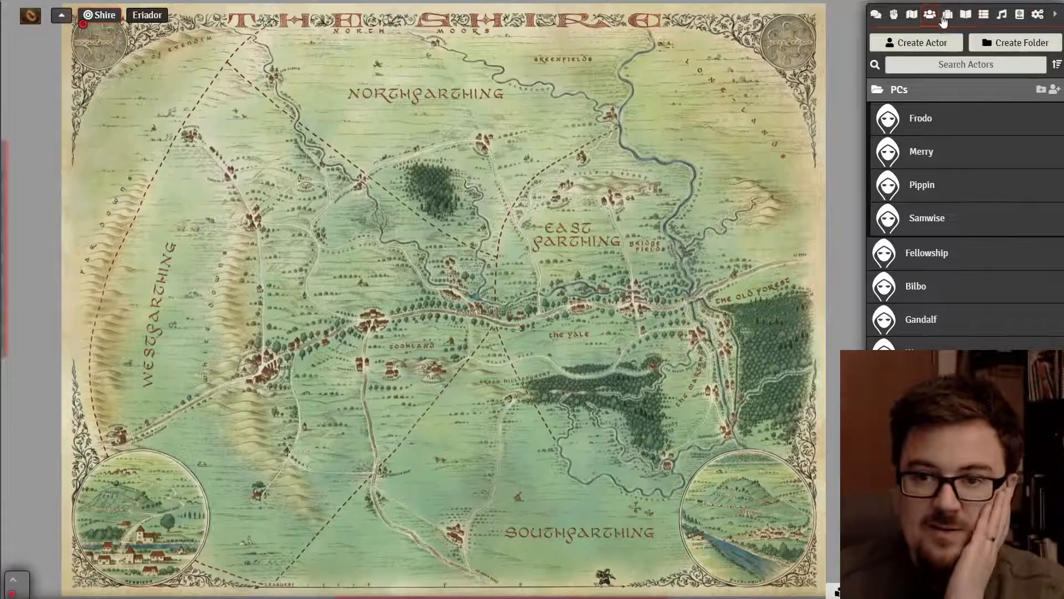
scroll(777, 227, "up", 3)
scroll(777, 227, "down", 3)
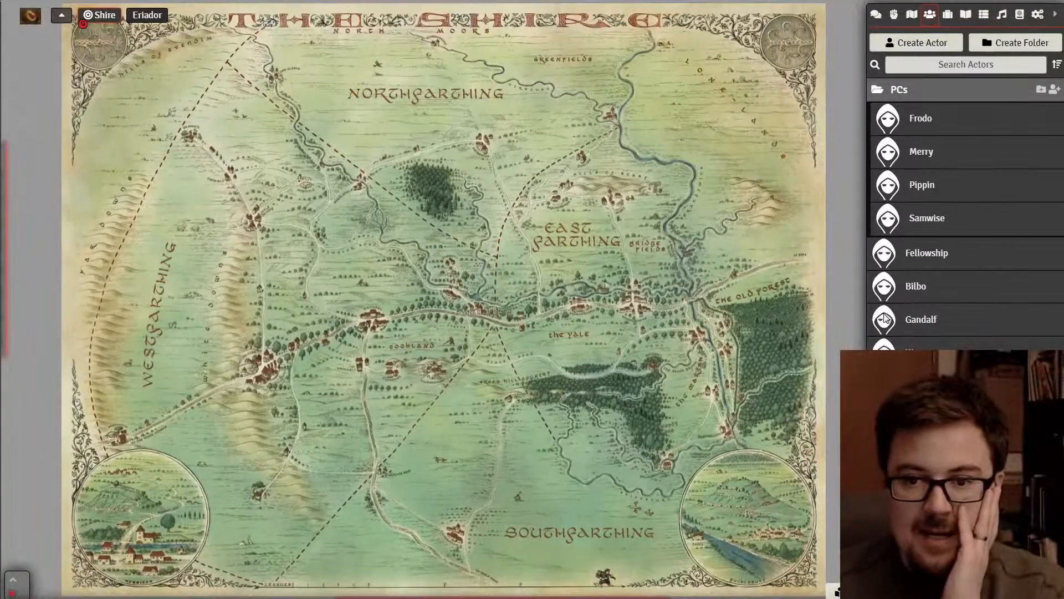
left_click(907, 352)
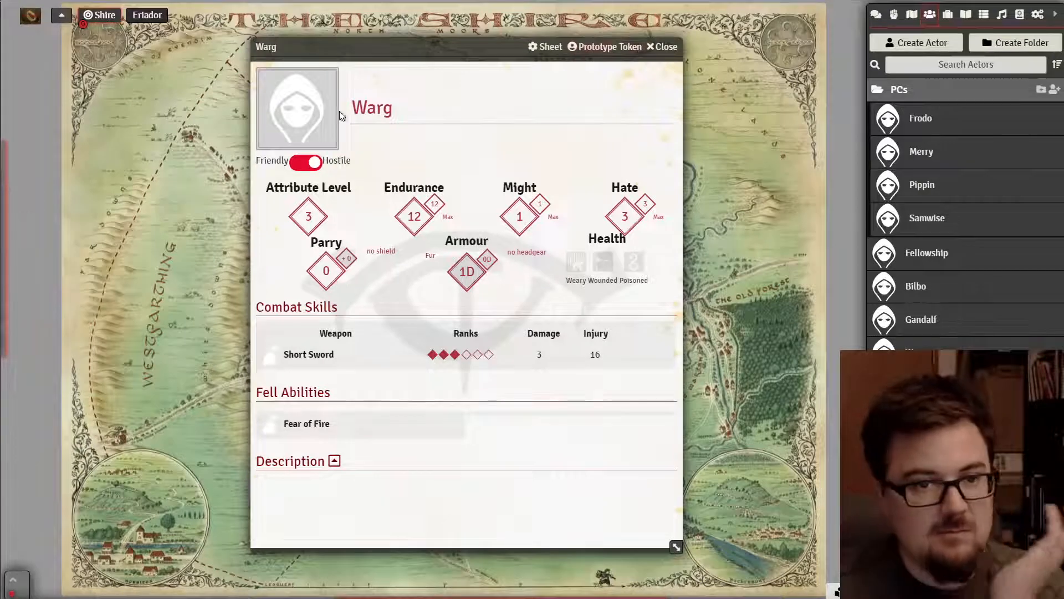
- Apply systems/tor2e/assets/images/tokens/token_adversary.png as the Warg's portrait
left_click(304, 111)
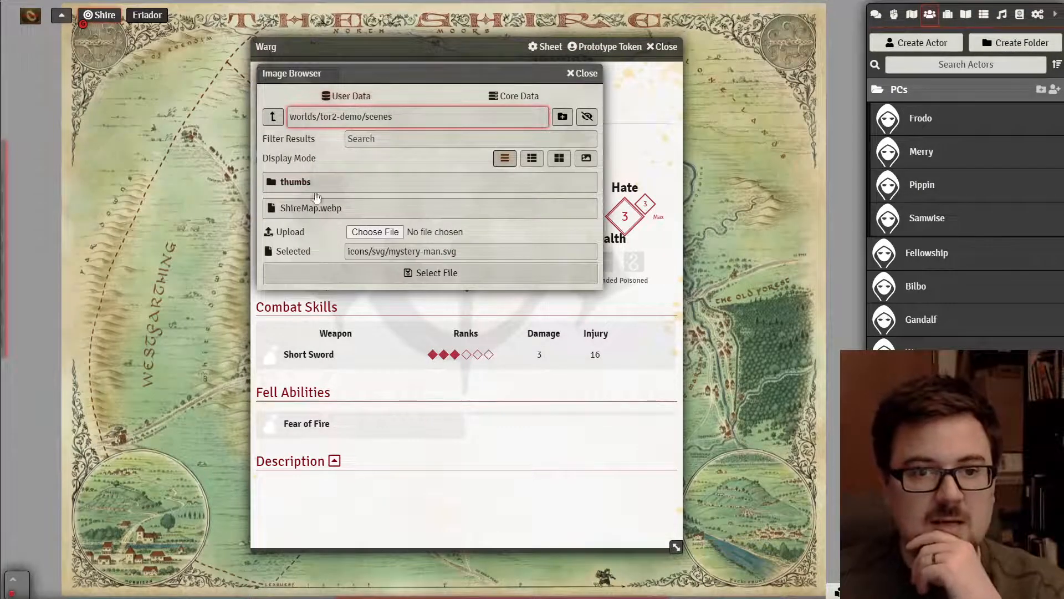
left_click(510, 99)
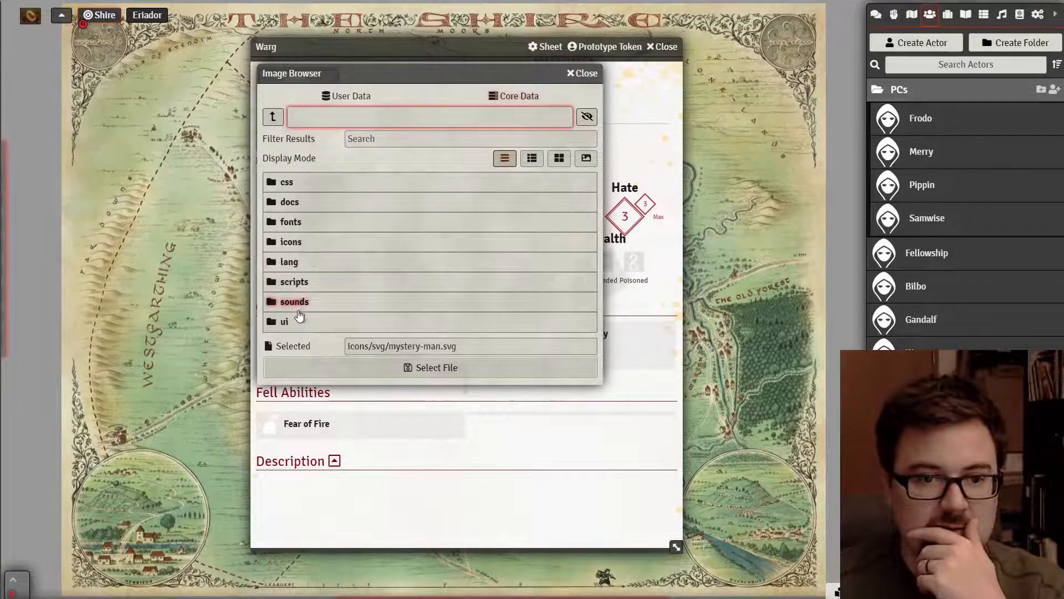
left_click(352, 98)
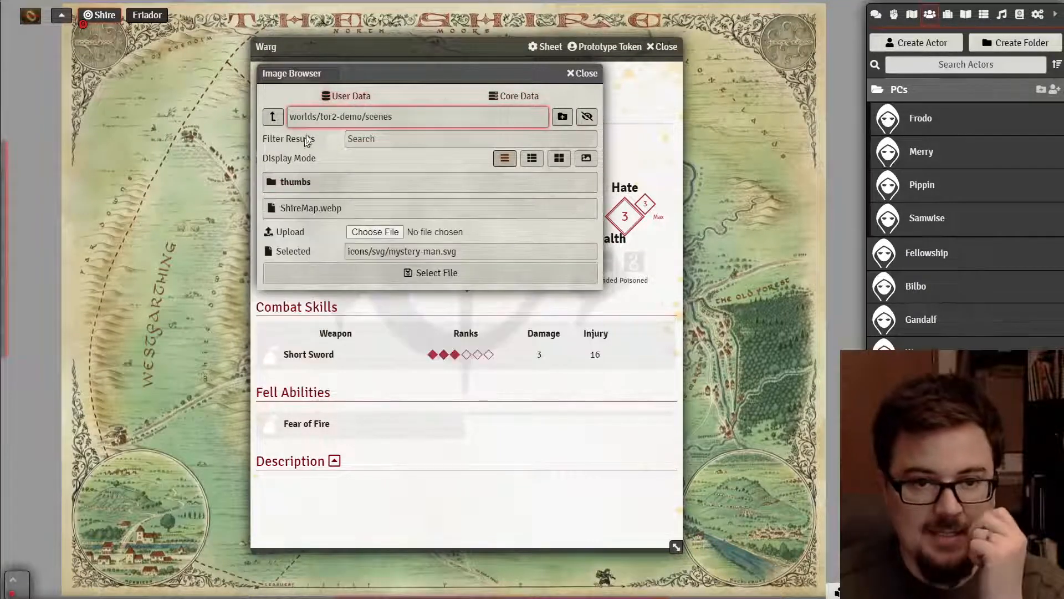
double_click(272, 117)
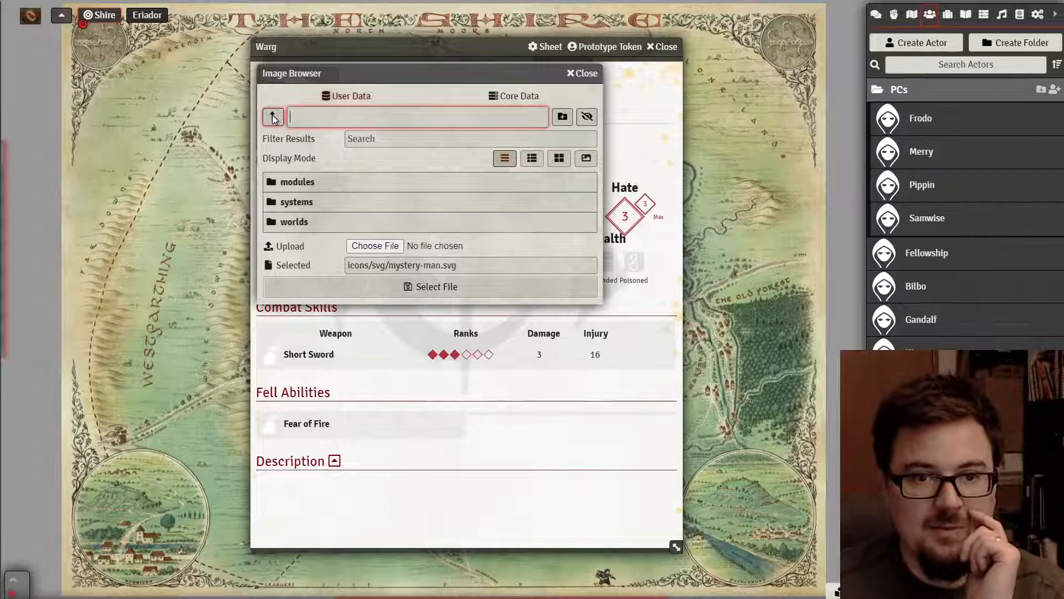
left_click(294, 202)
left_click(294, 223)
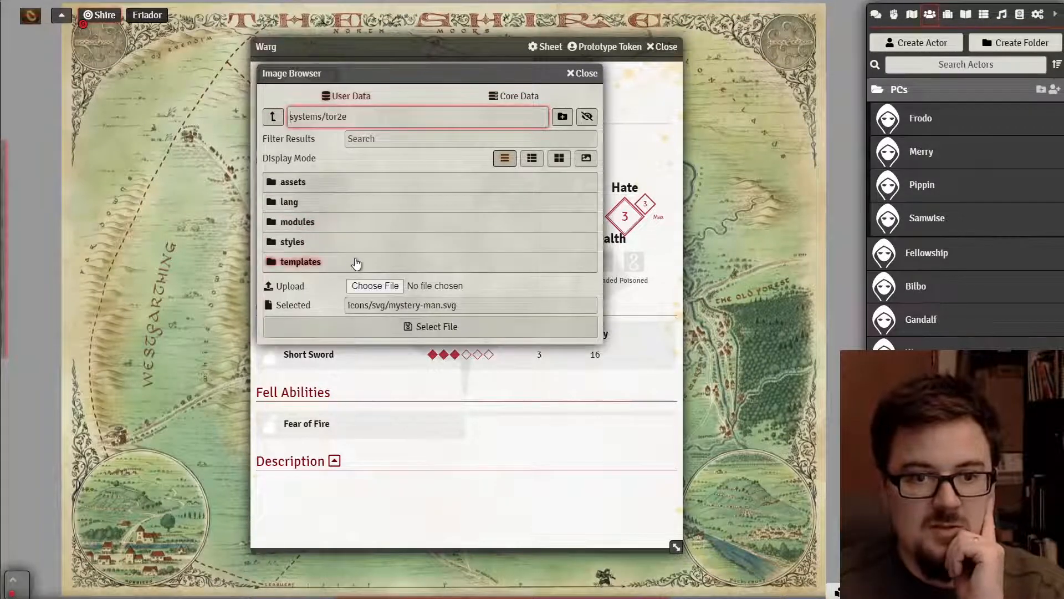
left_click(303, 183)
left_click(312, 184)
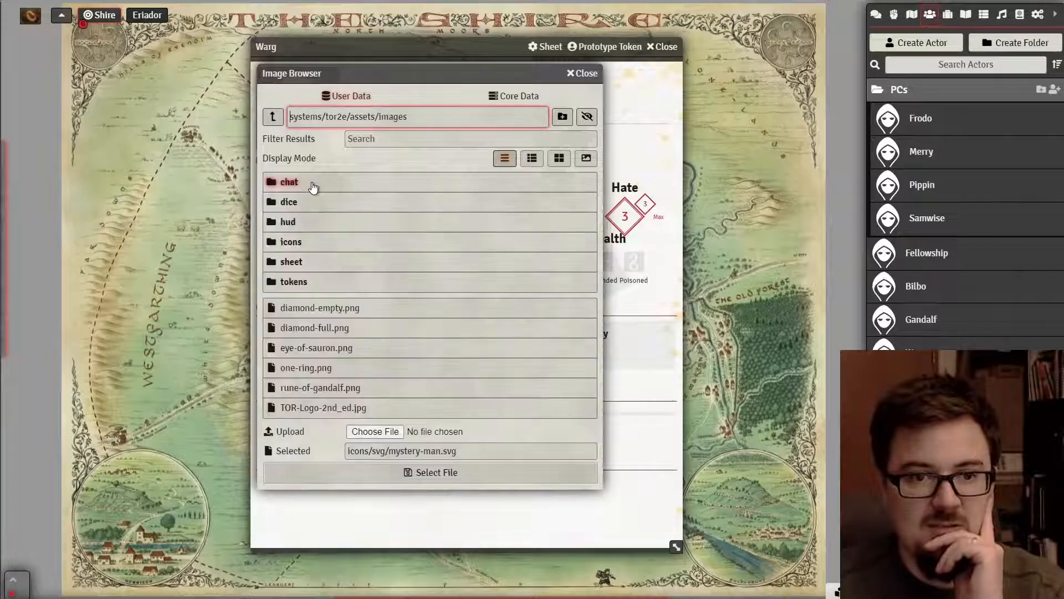
left_click(308, 283)
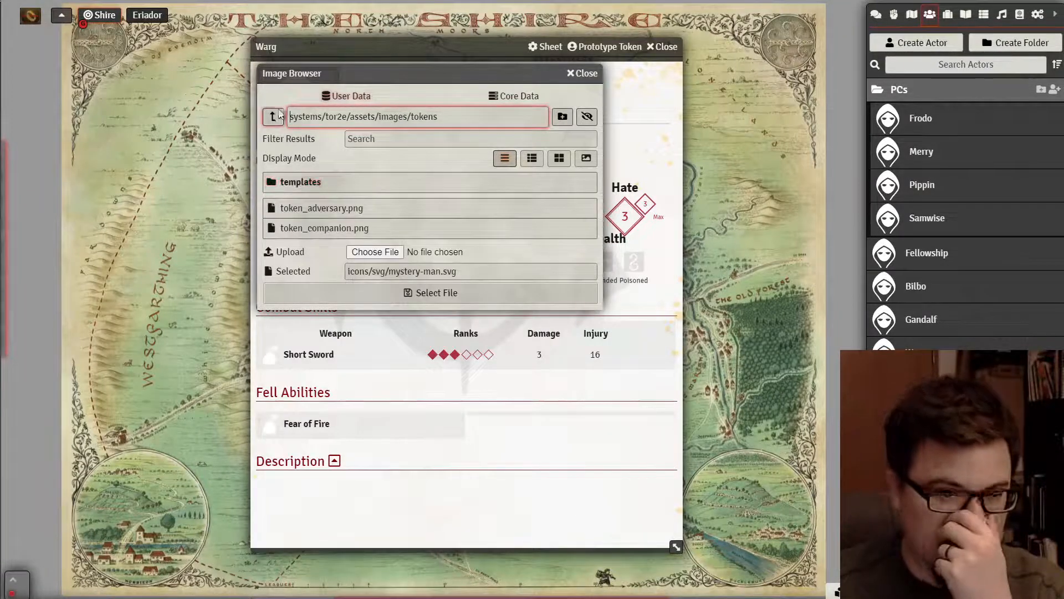
left_click(272, 116)
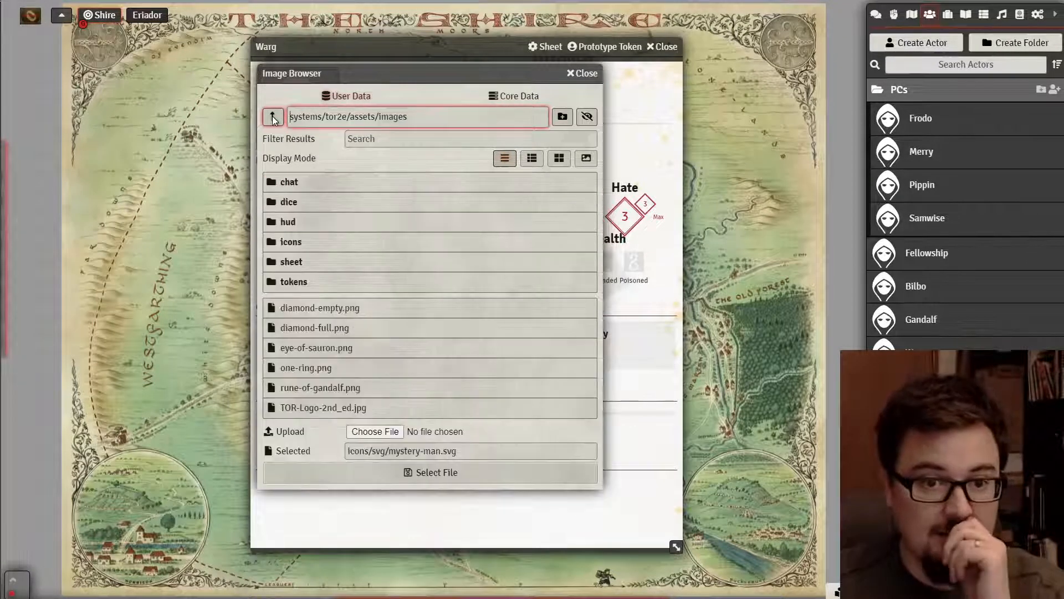
left_click(298, 280)
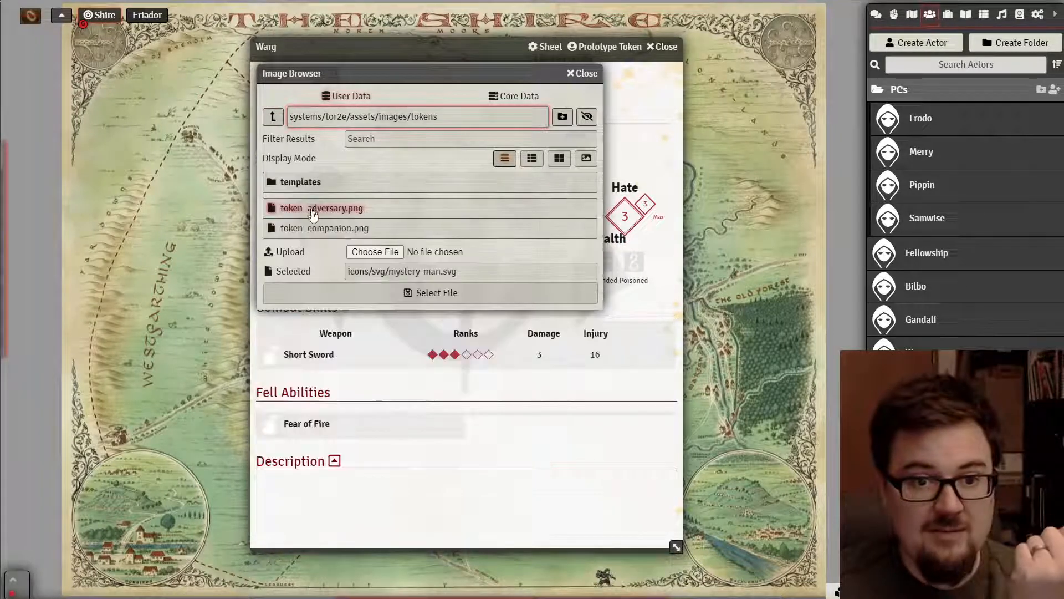
left_click(325, 208)
left_click(402, 293)
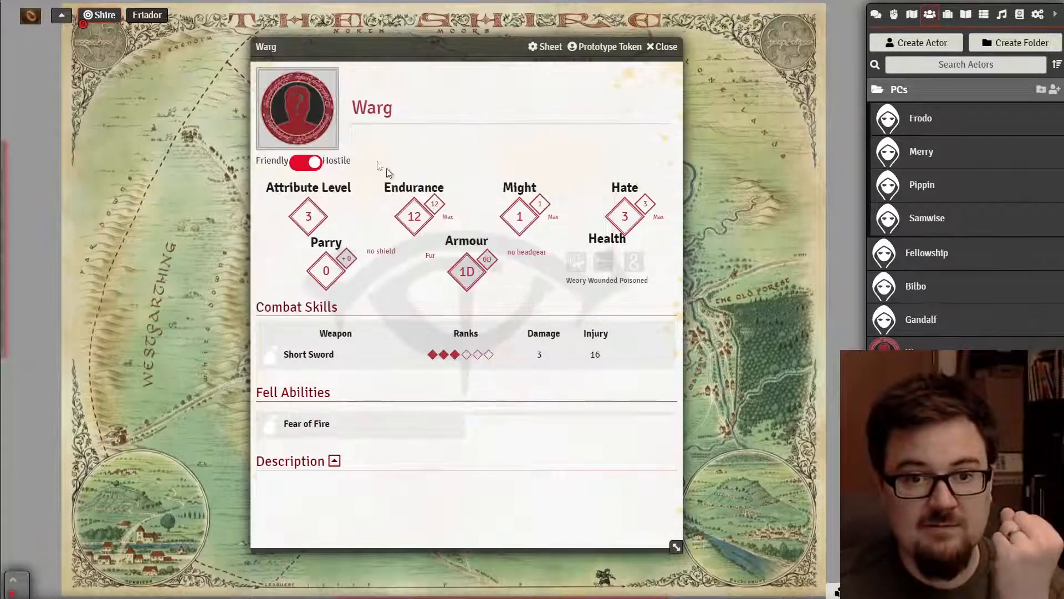
- Reconfirm token_adversary.png for the Warg, then close the Warg and Gandalf sheets
left_click(301, 118)
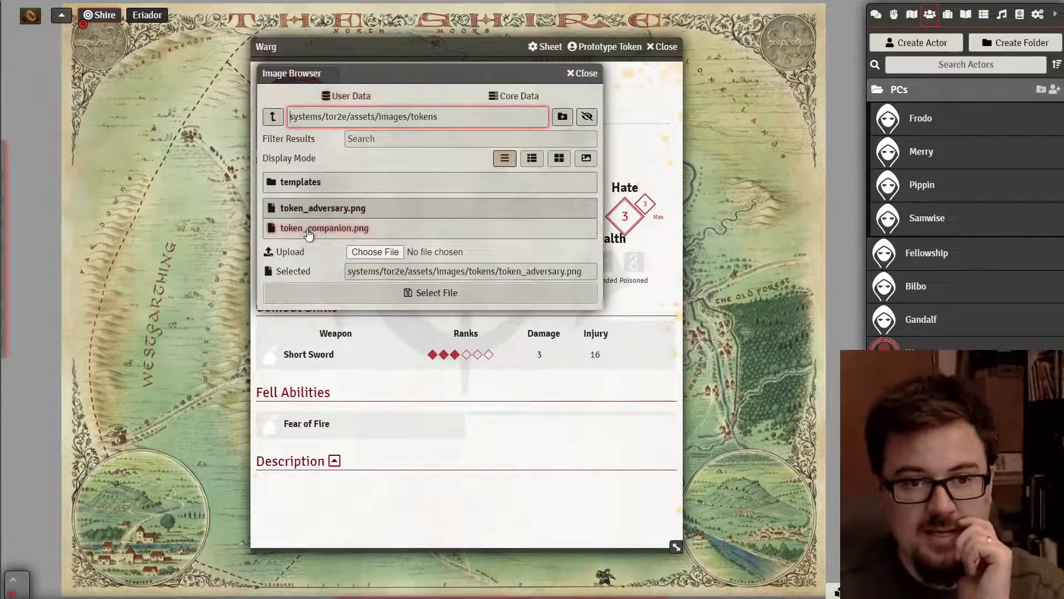
left_click(274, 116)
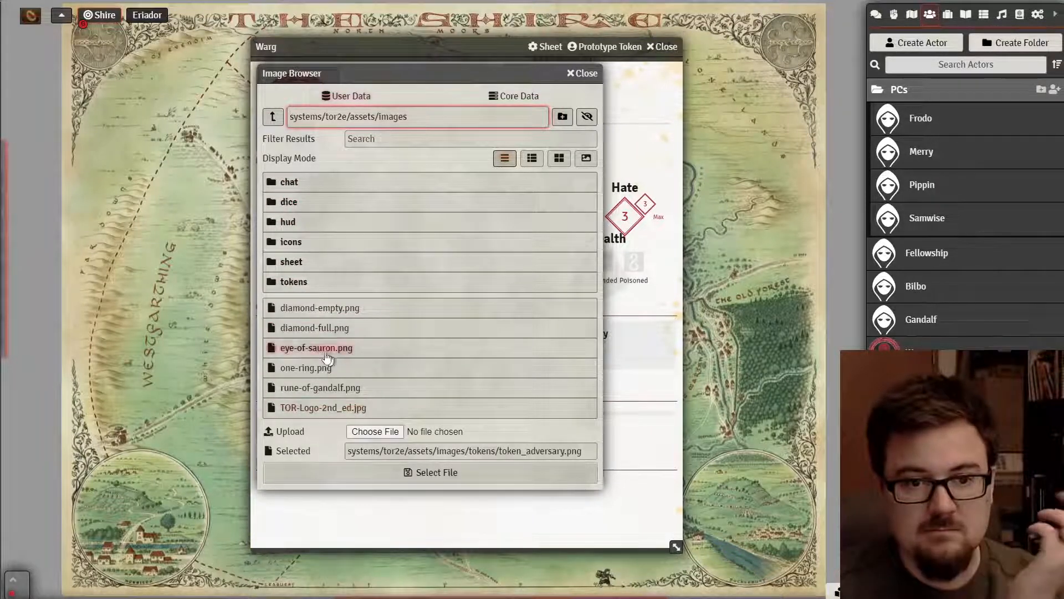
left_click(295, 282)
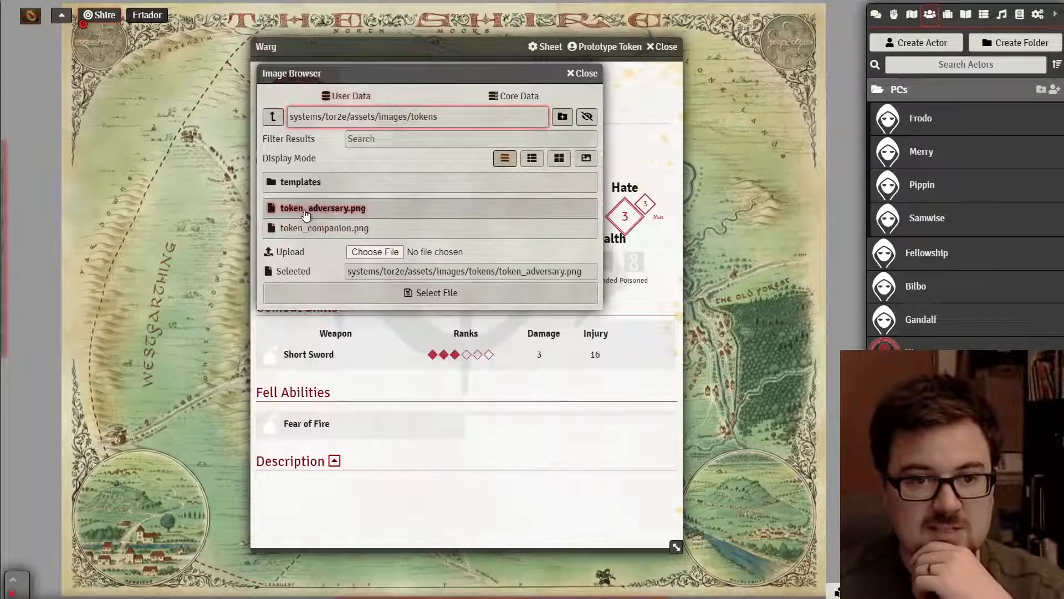
left_click(376, 296)
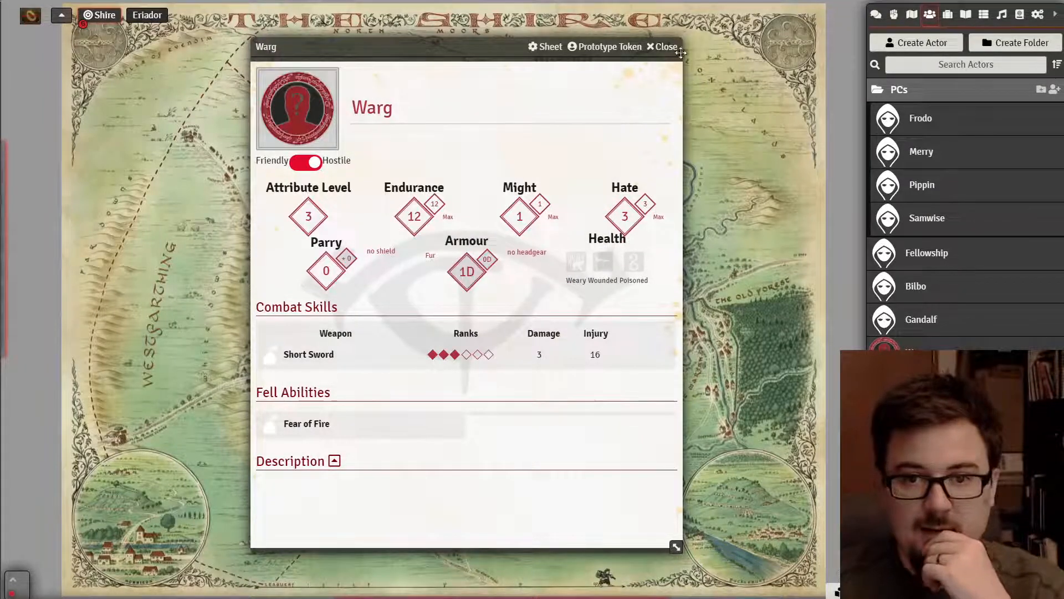
left_click(665, 47)
left_click(926, 324)
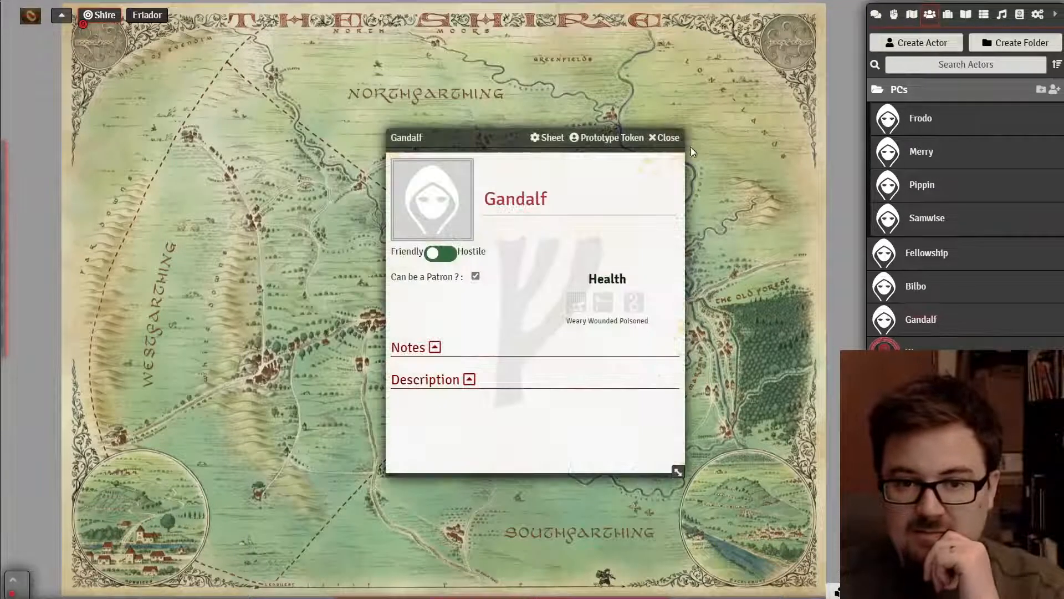
left_click(673, 138)
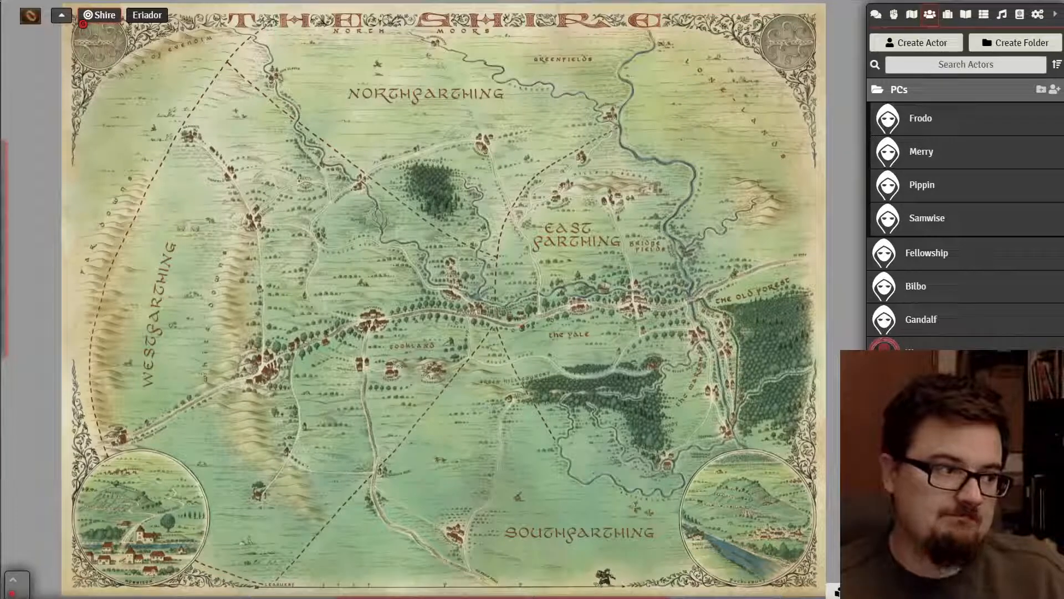
- Page back in the rulebook PDF to page 86, Virtues of the Men of Bree, then return to Foundry
key("alt+Tab")
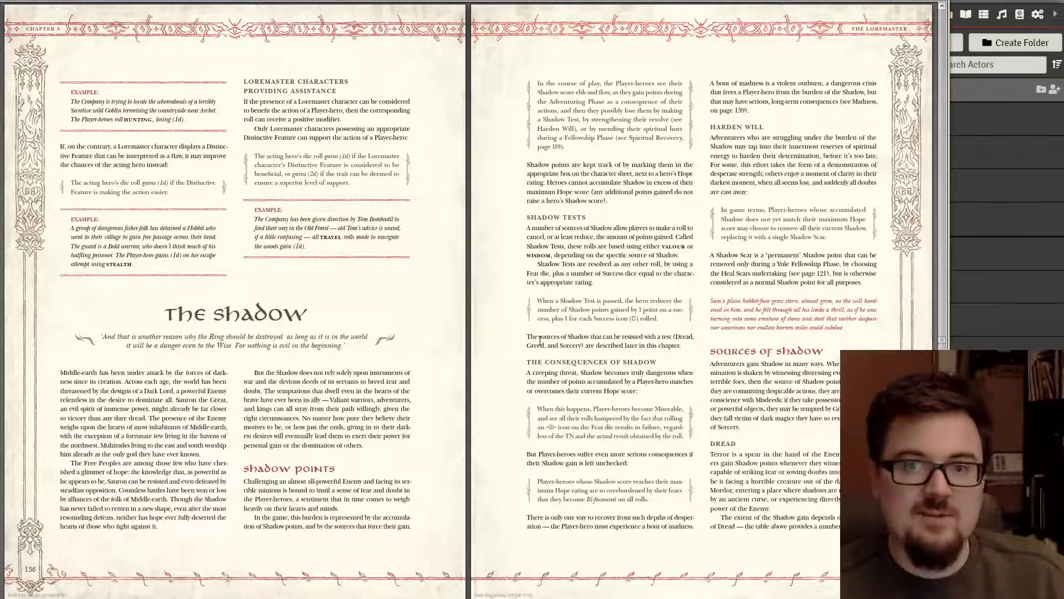
scroll(540, 340, "up", 8)
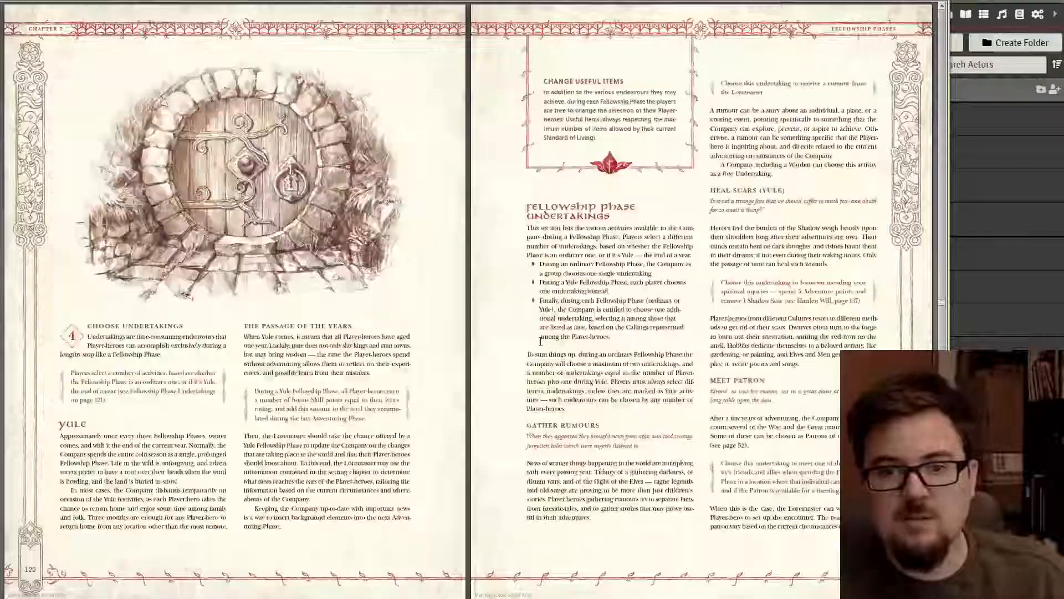
scroll(540, 340, "up", 6)
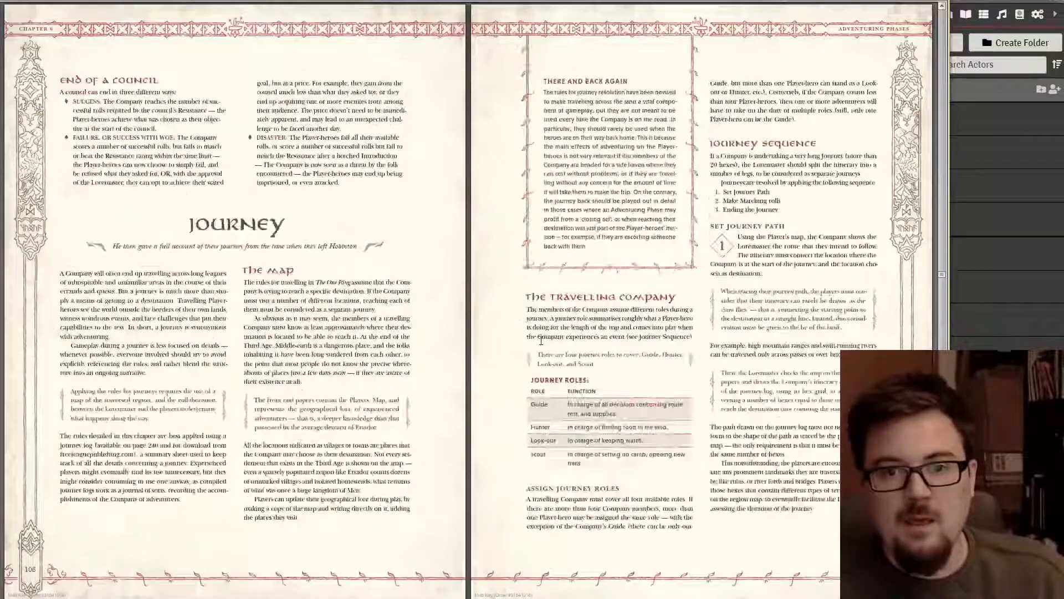
scroll(540, 340, "up", 2)
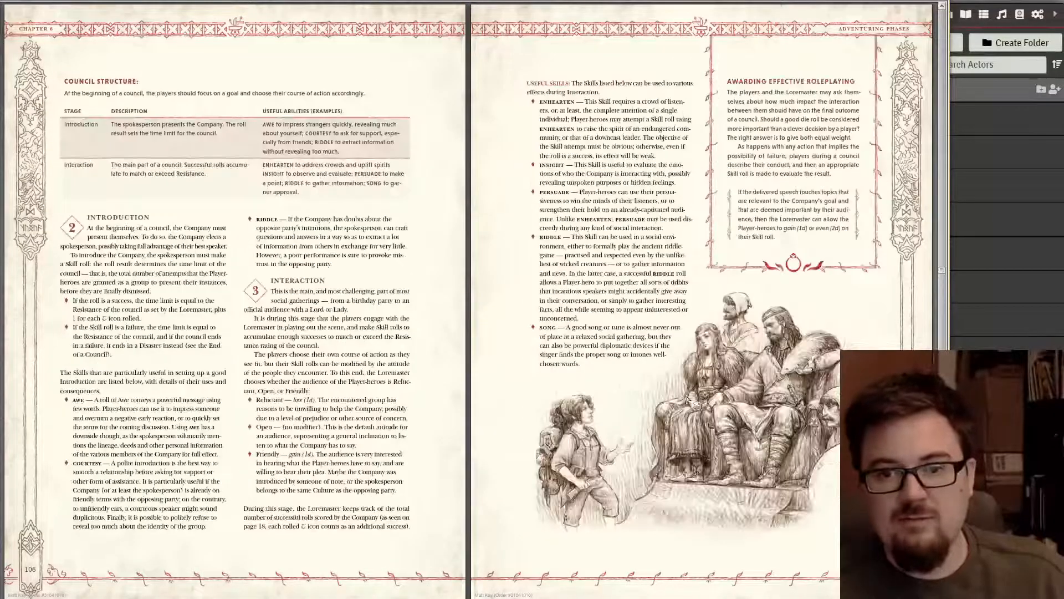
scroll(688, 399, "down", 1)
scroll(652, 379, "up", 2)
scroll(647, 376, "up", 6)
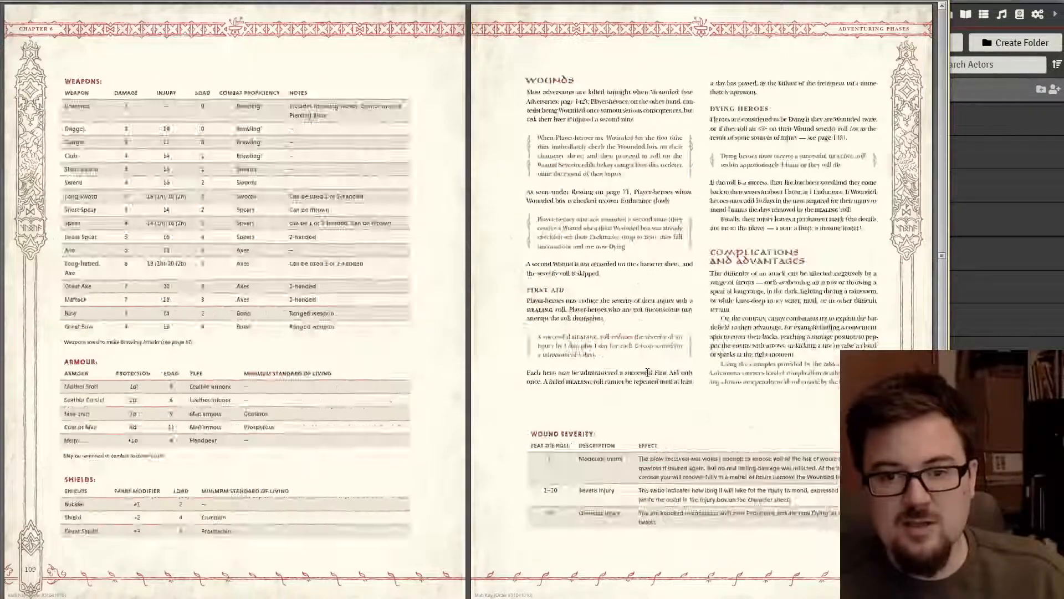
scroll(645, 374, "down", 1)
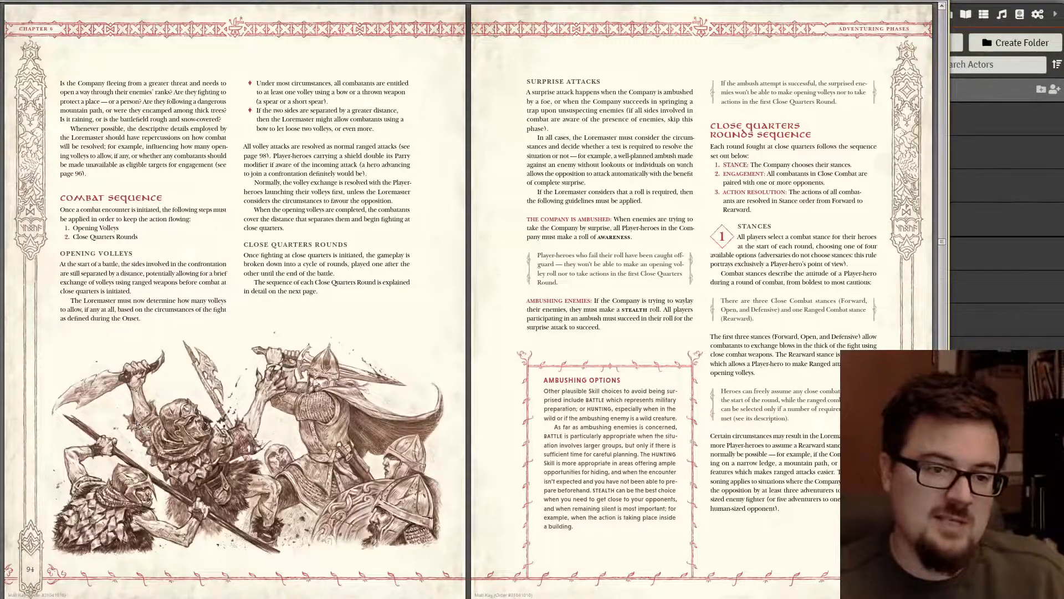
scroll(281, 378, "up", 4)
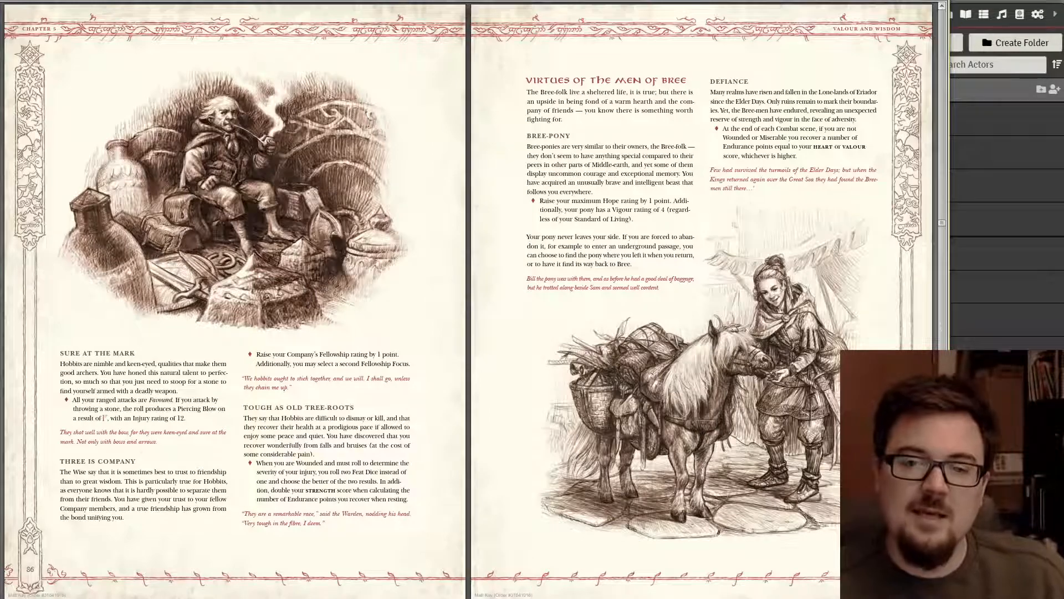
key("alt+Tab")
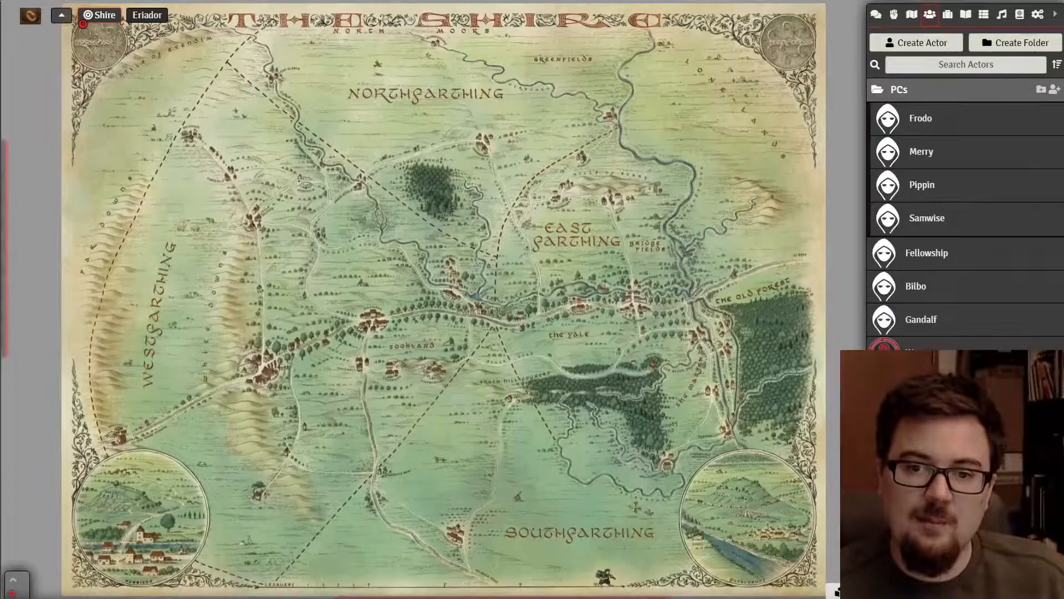
- Bring up the image browser for Frodo's portrait at the worlds/tor2-demo folder
left_click(923, 111)
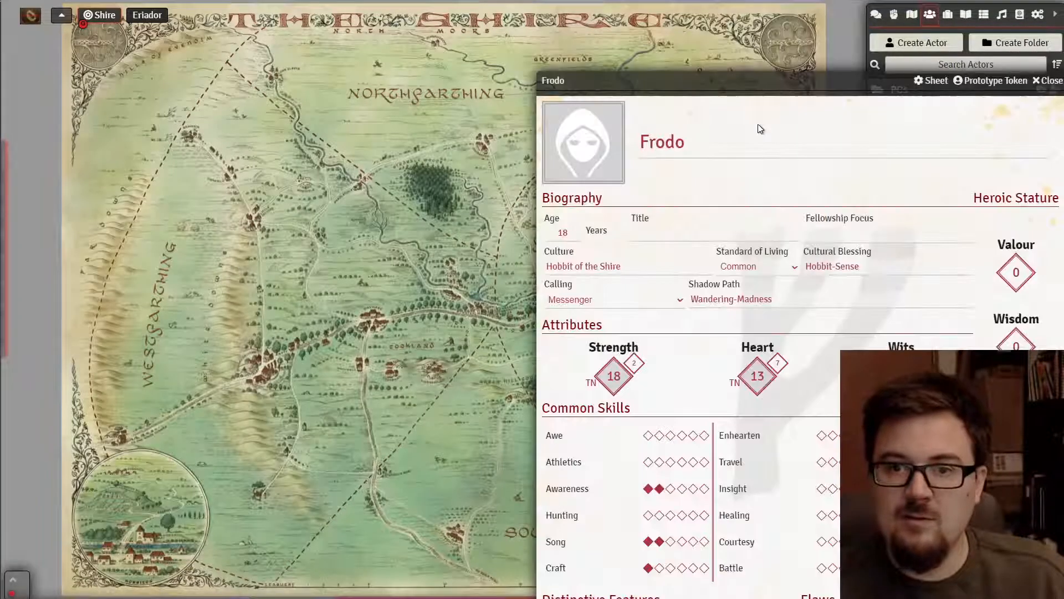
left_click(584, 153)
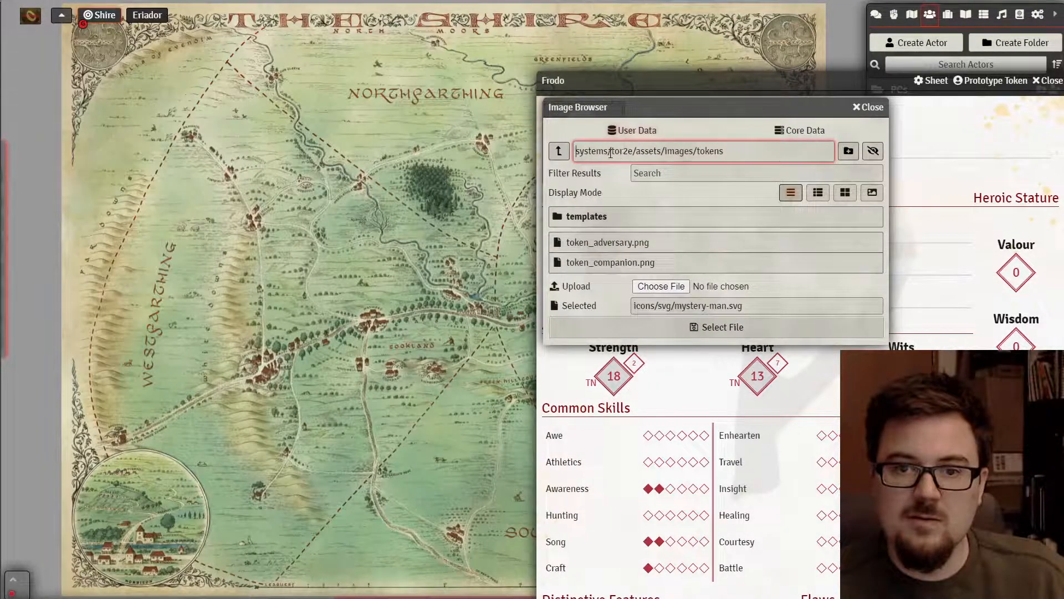
left_click(560, 151)
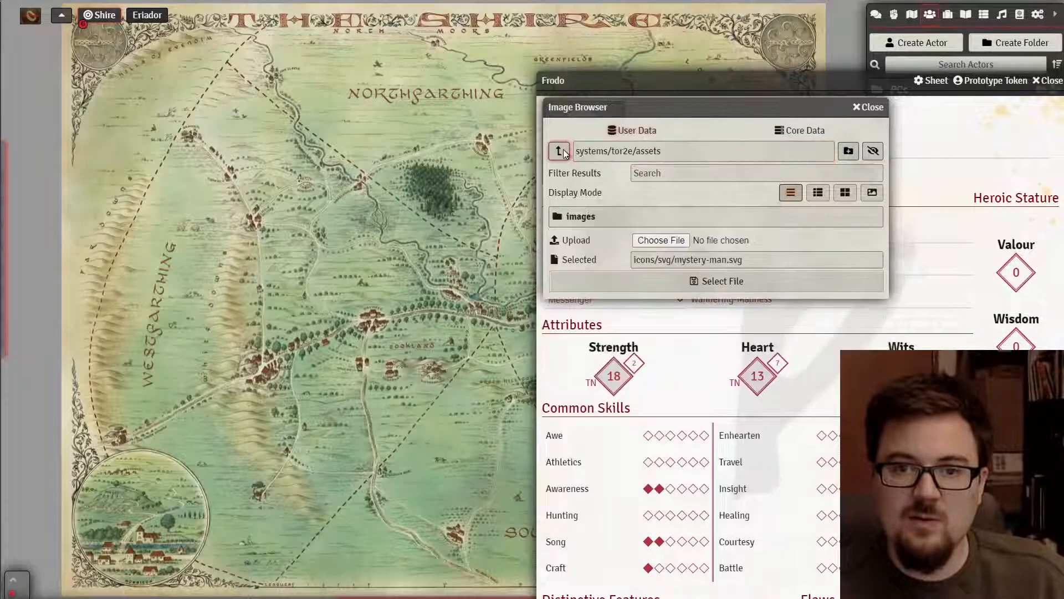
left_click(559, 152)
left_click(560, 151)
left_click(560, 152)
left_click(578, 261)
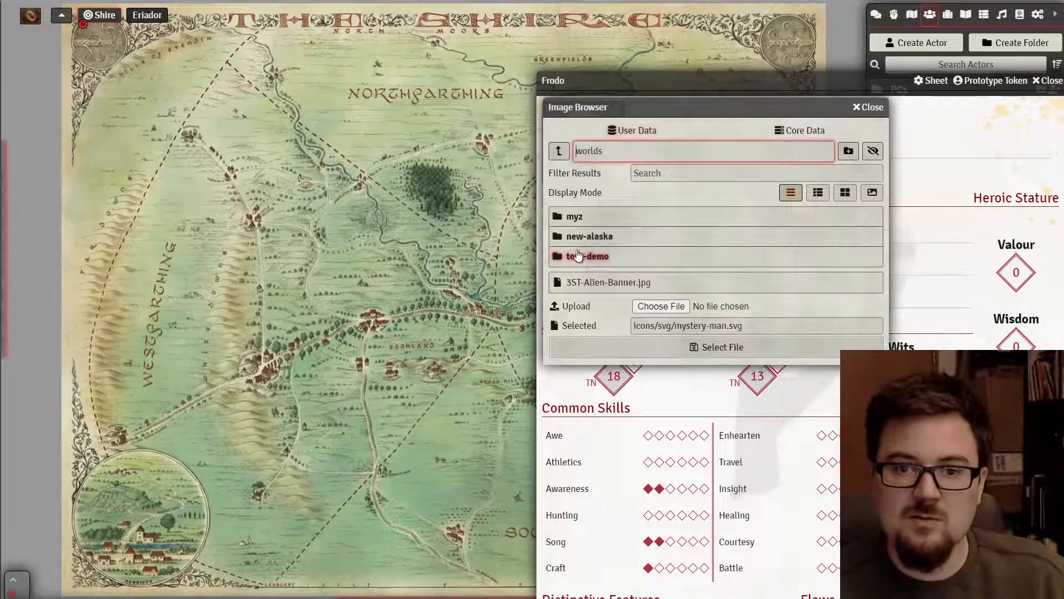
left_click(587, 259)
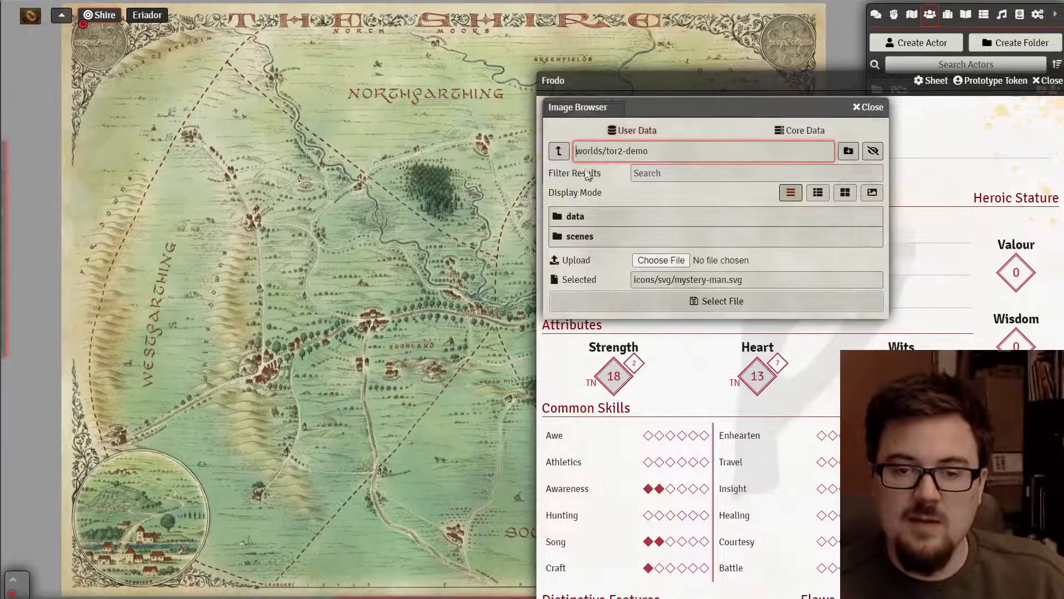
- Create an 'assets' folder in tor2-demo with an 'Actors' subfolder, and open it
left_click(849, 152)
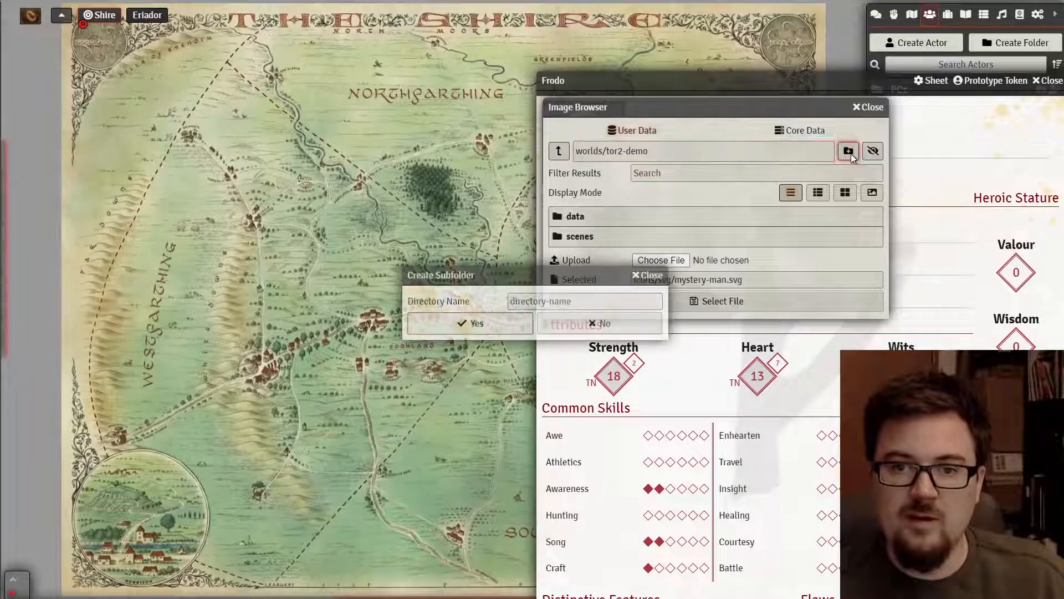
left_click(603, 302)
type("assets")
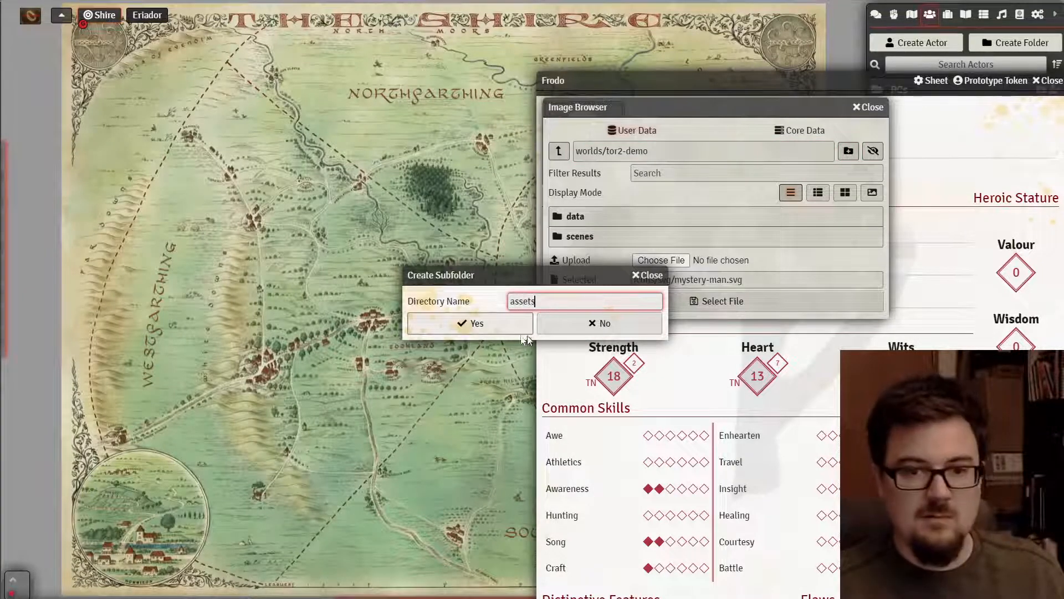
left_click(499, 324)
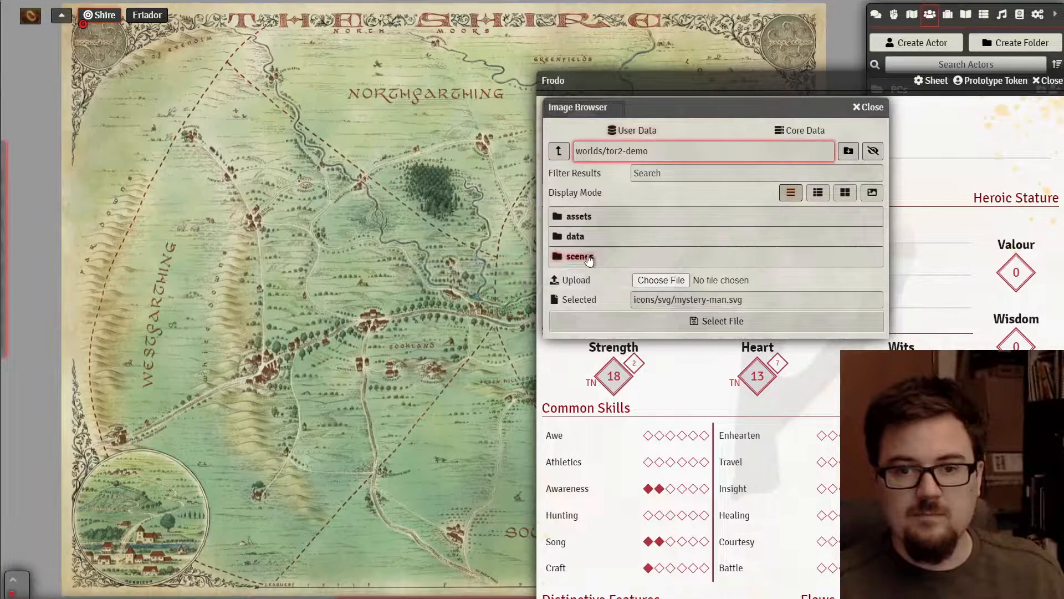
left_click(580, 217)
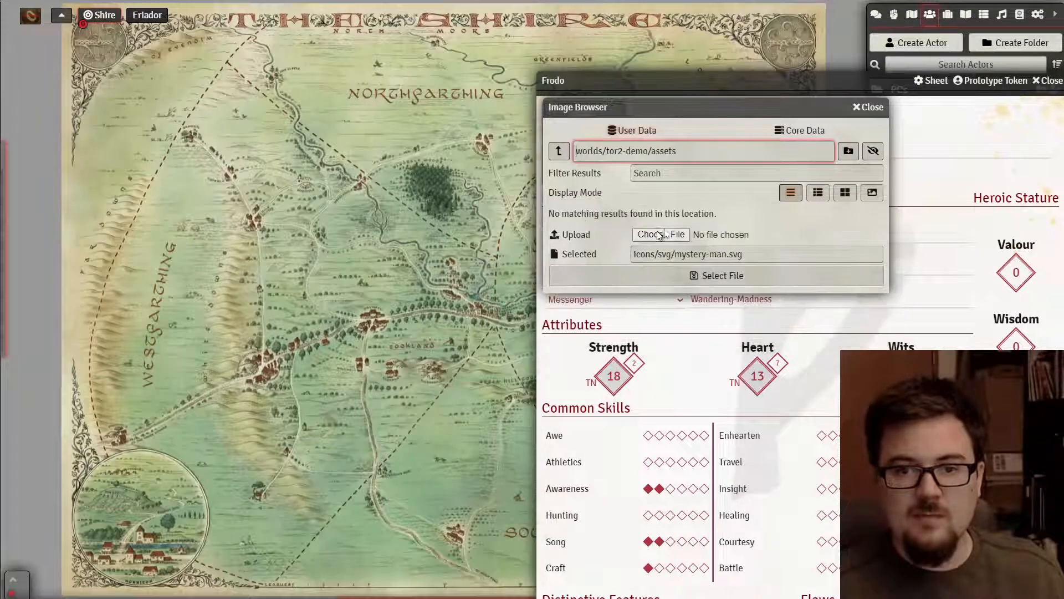
left_click(848, 151)
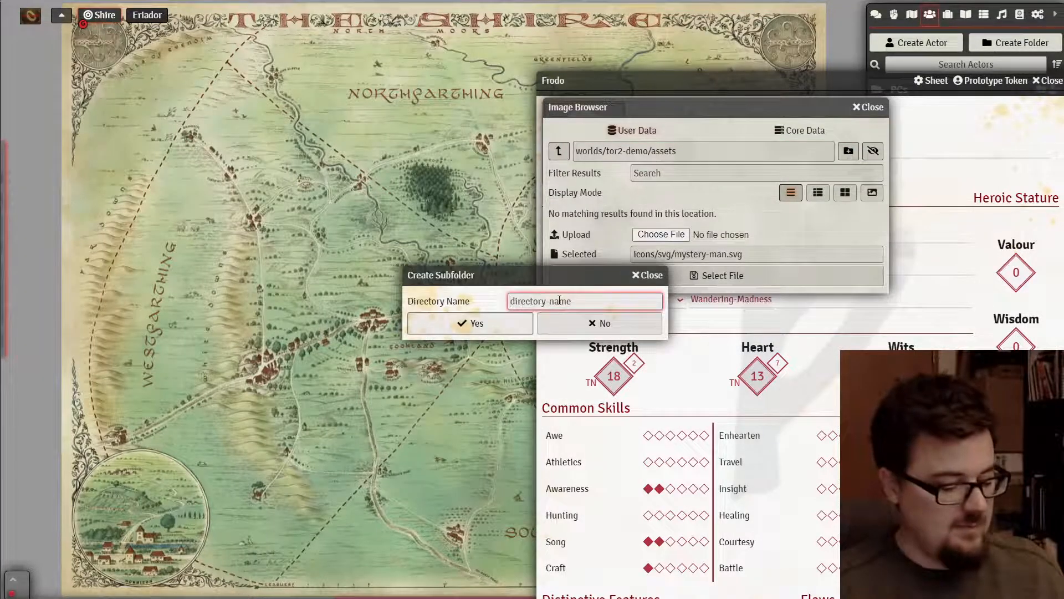
type("portrai")
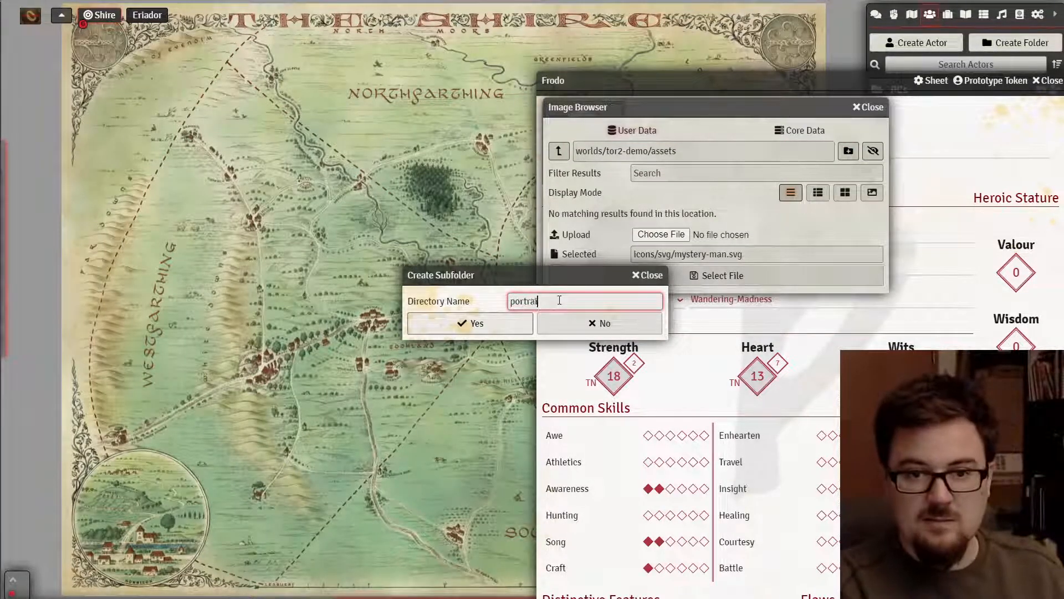
type("ts")
key("ctrl+a")
type("A")
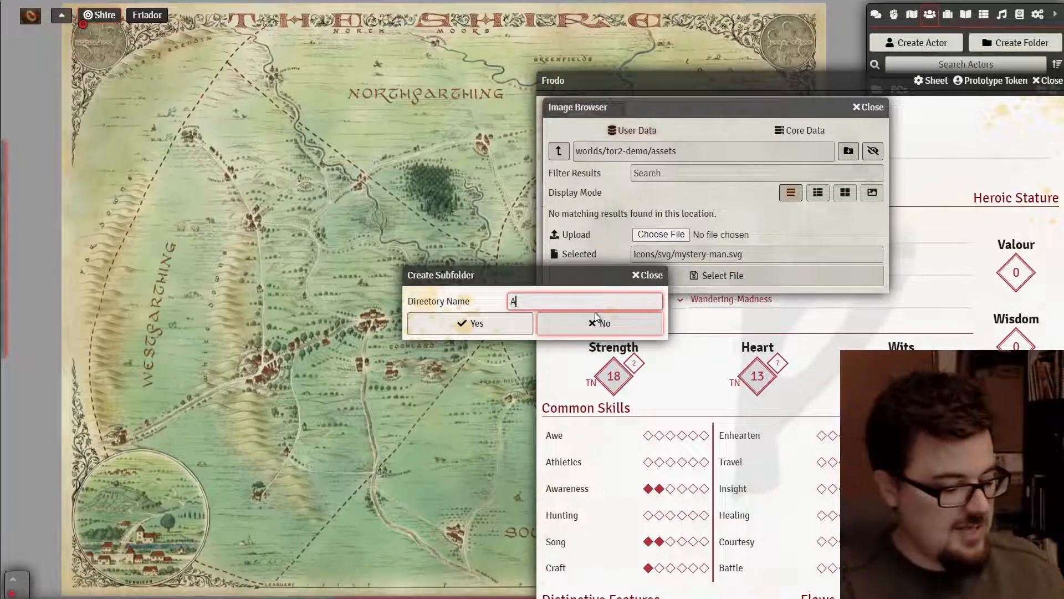
type("ctors")
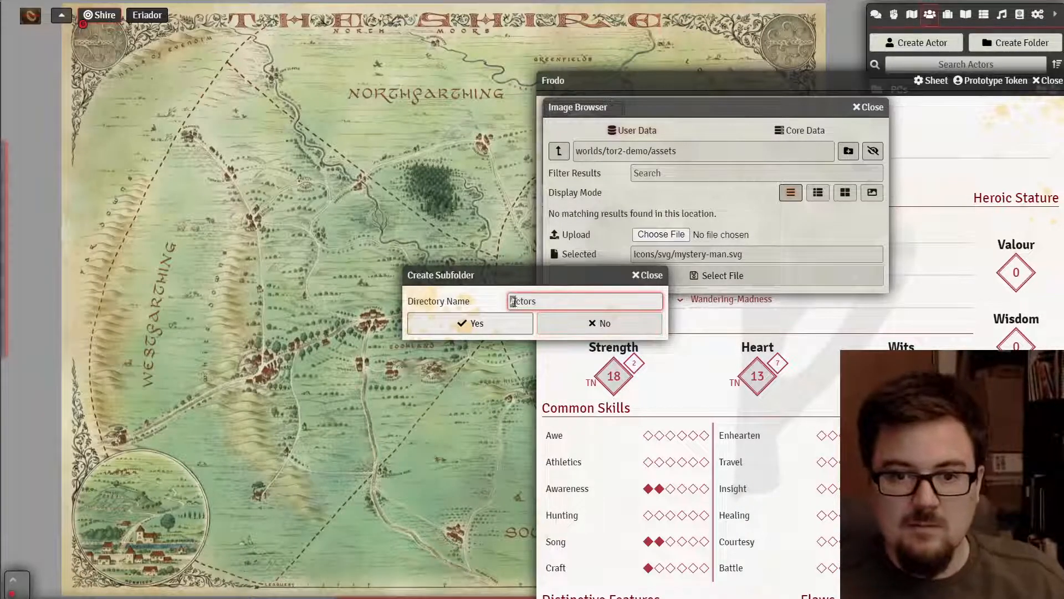
left_click(504, 331)
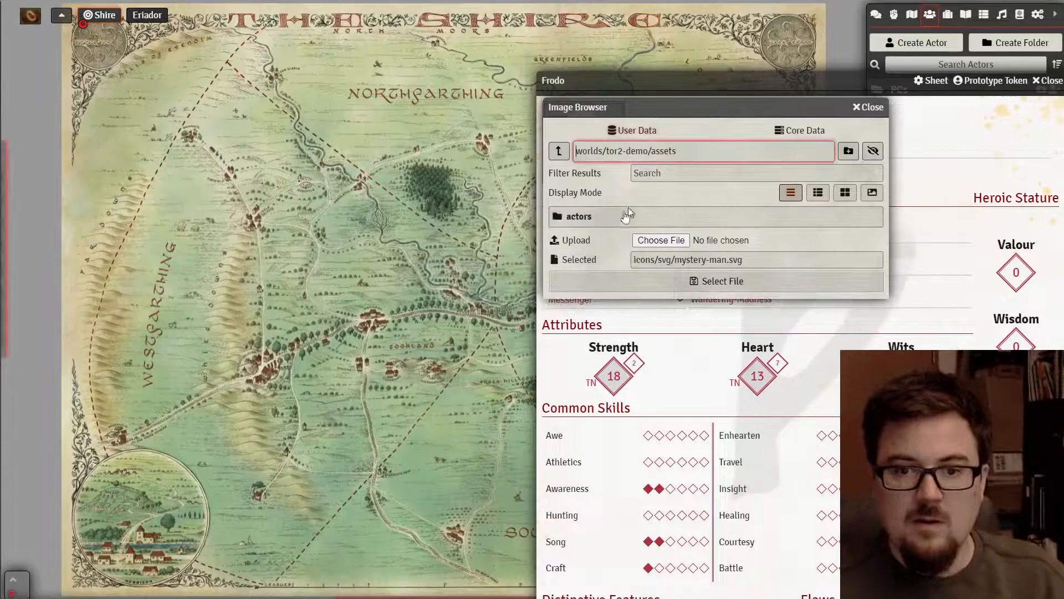
left_click(610, 218)
- Upload Token_Rorimac.webp from ! Campaigns > ! 3ST - TOR Starter Set as Frodo's portrait, then close his sheet
left_click(674, 235)
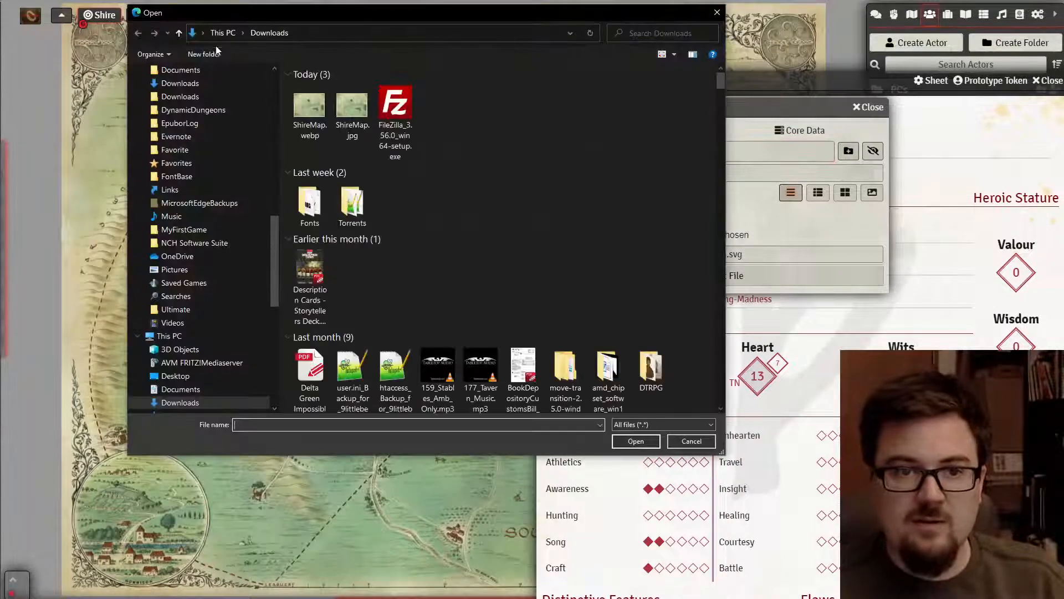
scroll(216, 141, "up", 10)
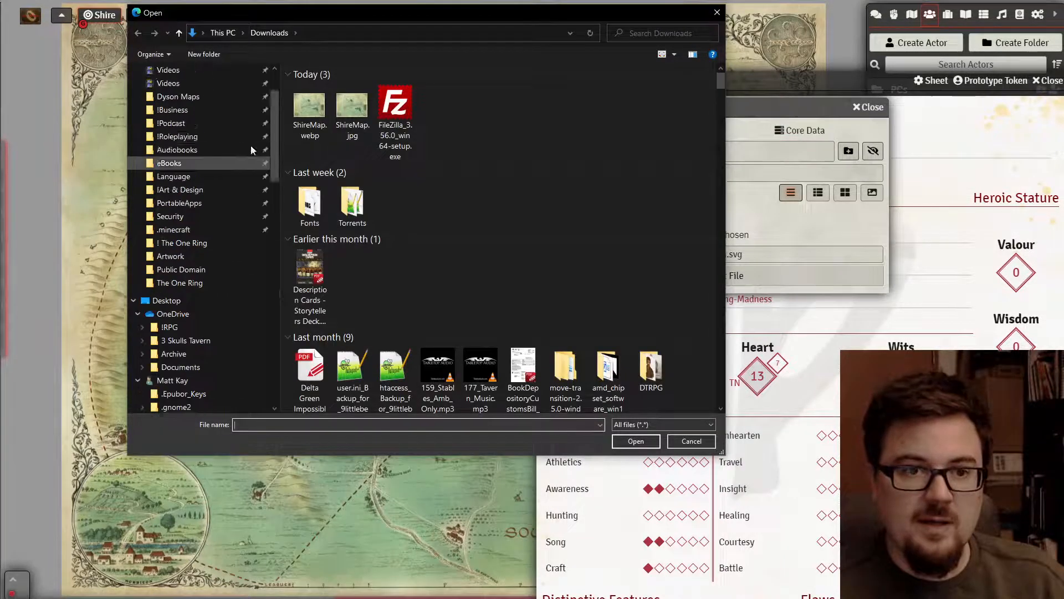
left_click(223, 151)
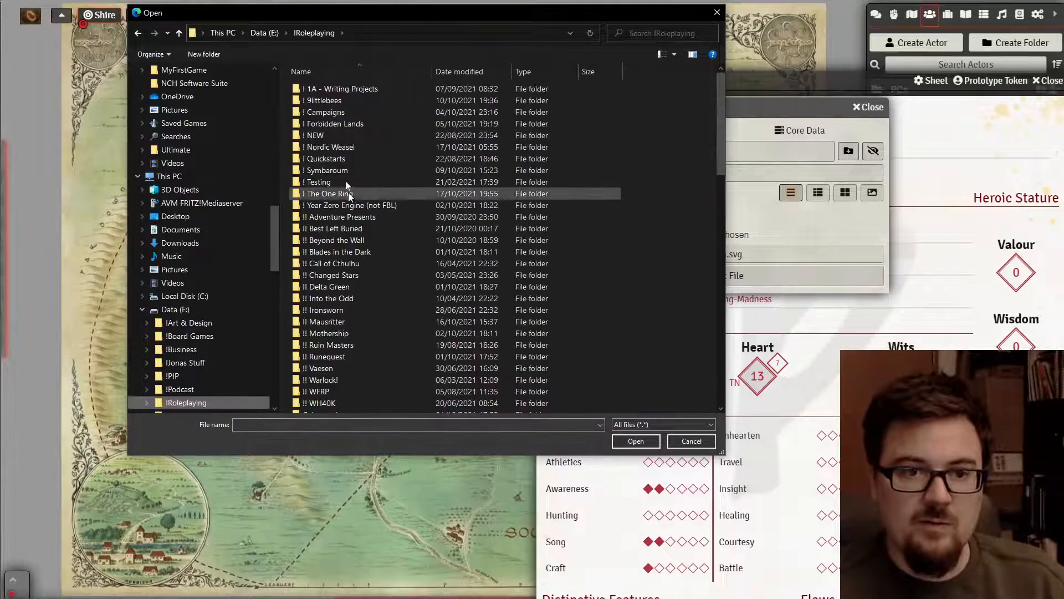
double_click(345, 111)
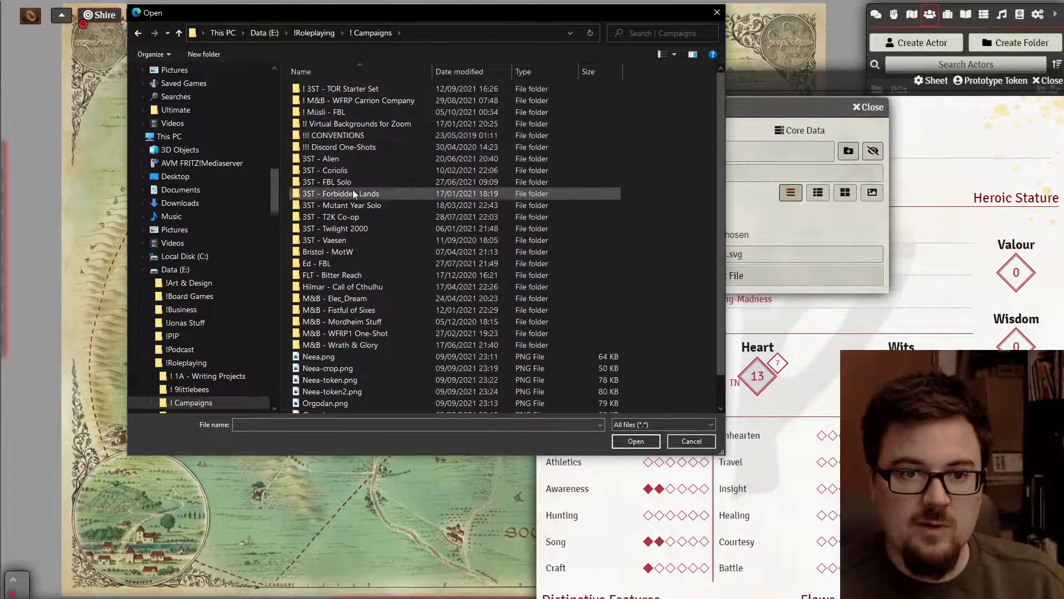
double_click(357, 90)
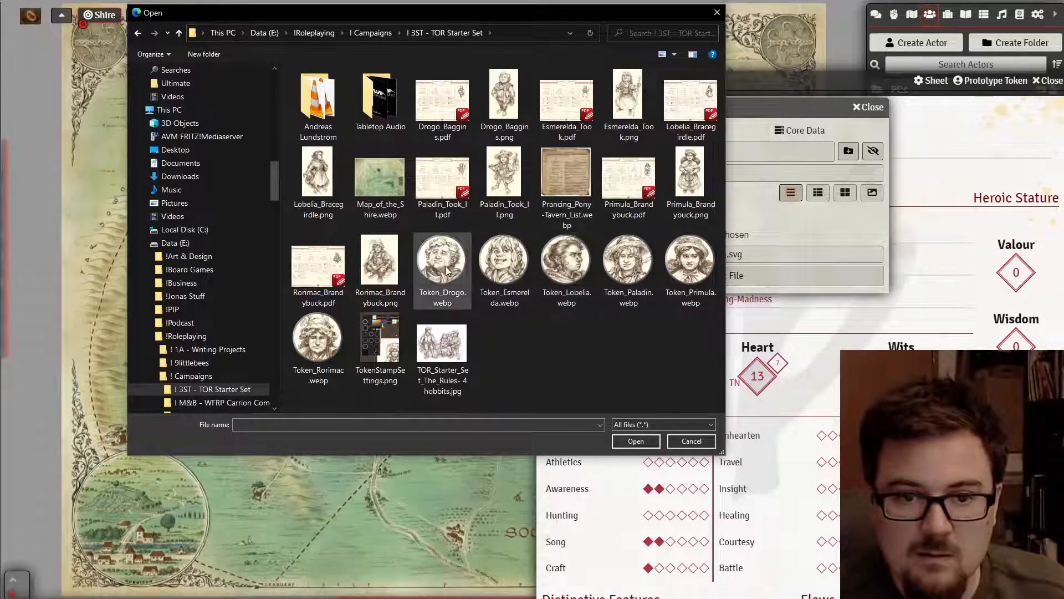
left_click(324, 355)
double_click(325, 355)
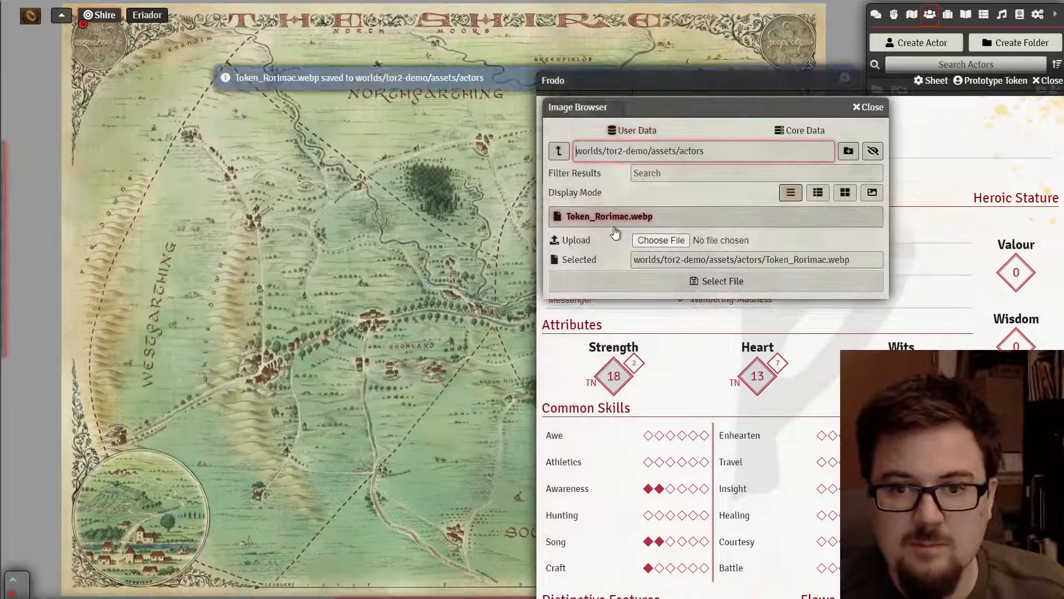
left_click(688, 283)
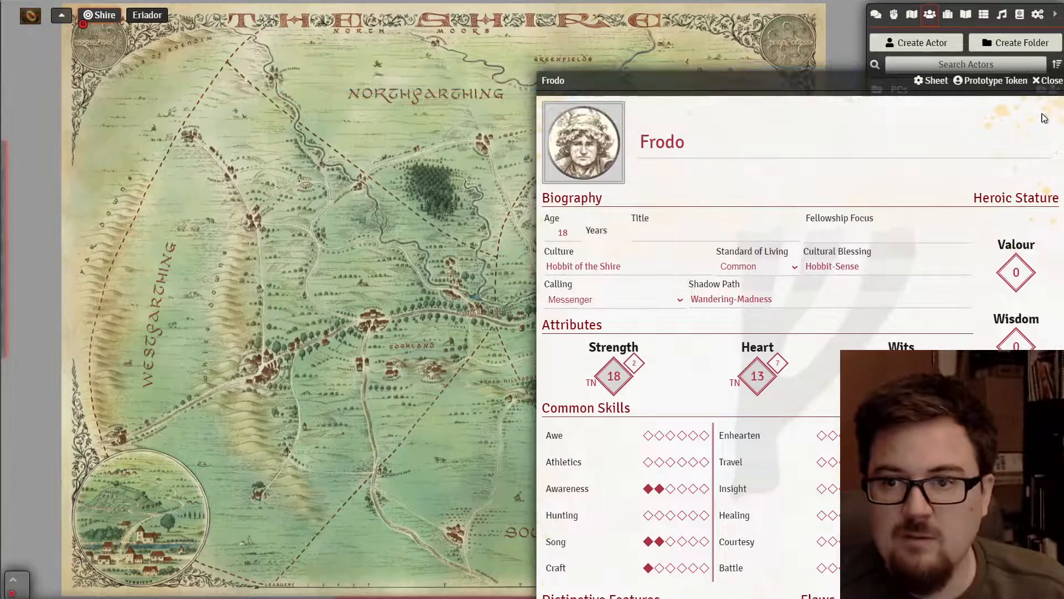
left_click(1048, 81)
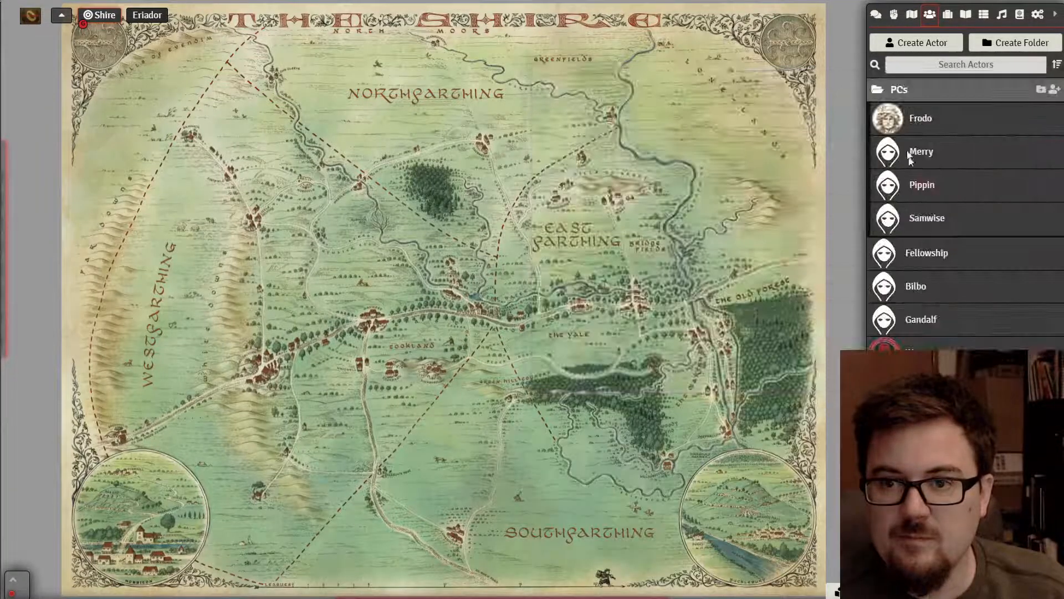
- Place Frodo's token onto the Shire map and bring it into view
left_click_drag(893, 122, 491, 146)
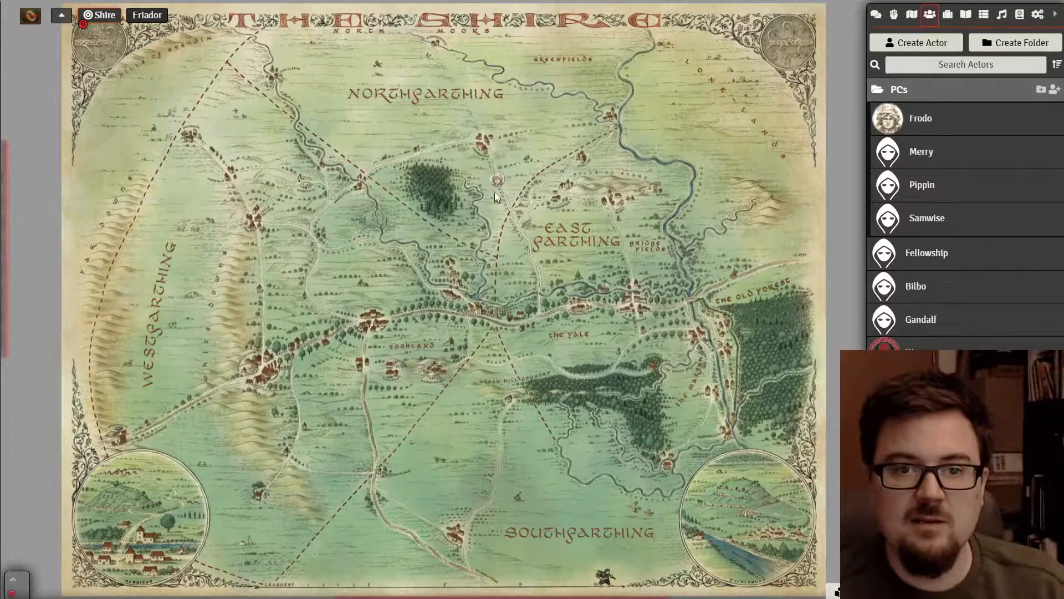
scroll(500, 188, "up", 5)
scroll(483, 156, "up", 8)
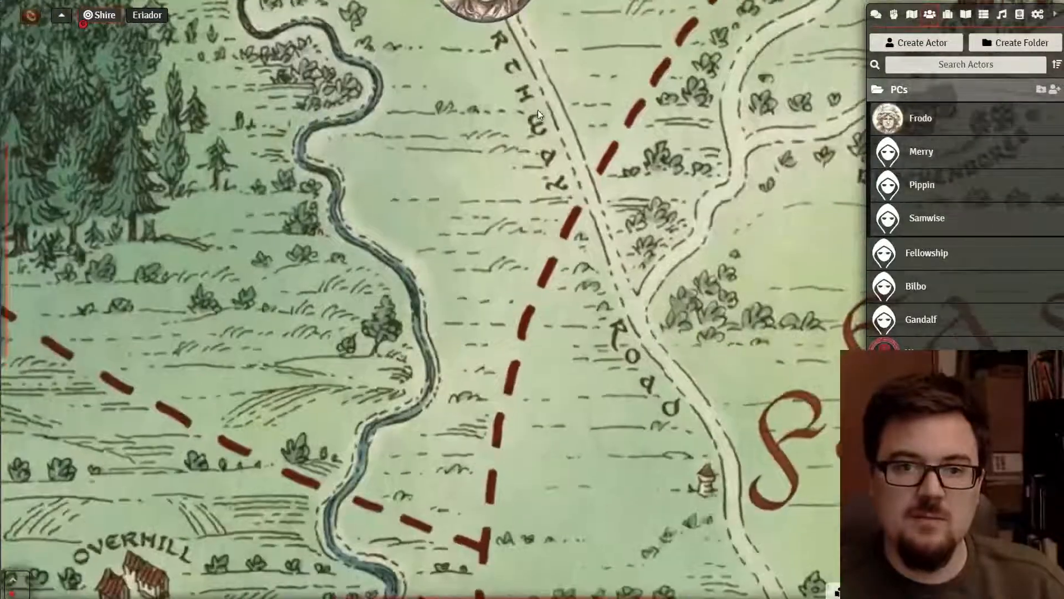
left_click_drag(538, 110, 528, 327)
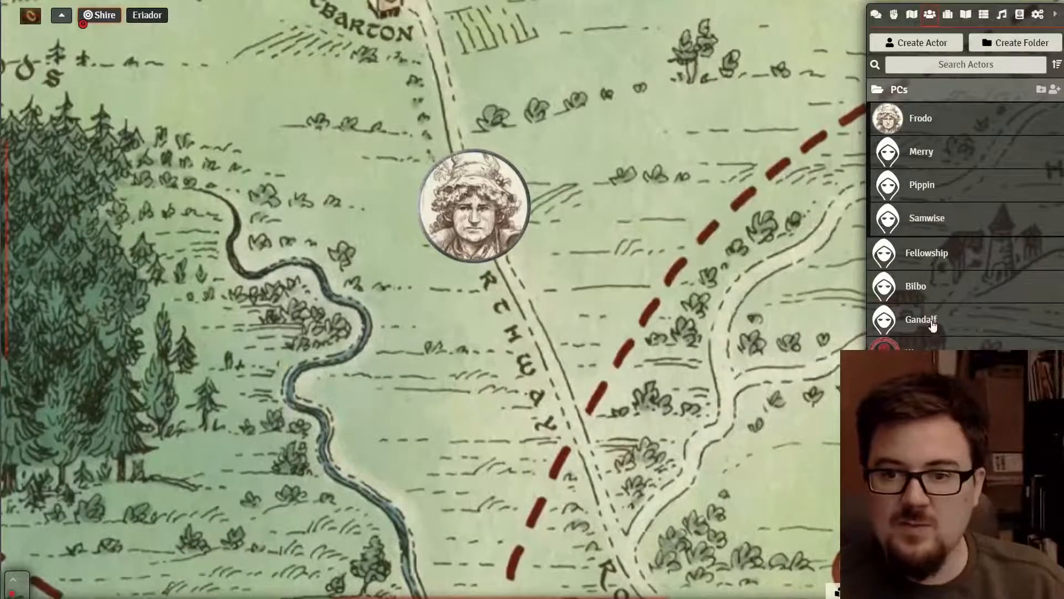
- Set the Fellowship's portrait to systems/tor2e/assets/images/tokens/token_companion.png
left_click(927, 260)
left_click(160, 131)
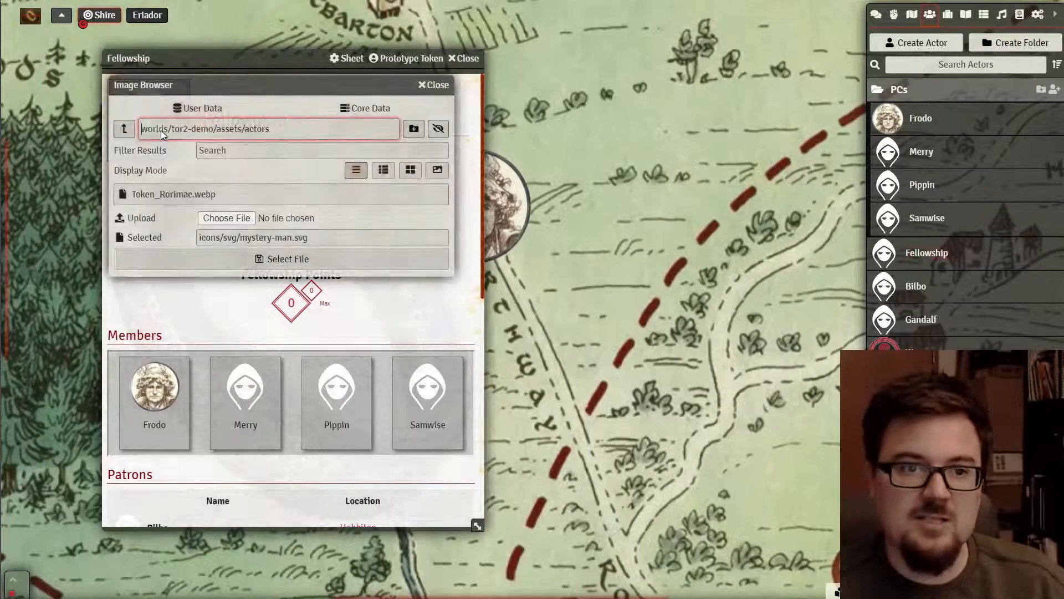
left_click(125, 128)
left_click(125, 129)
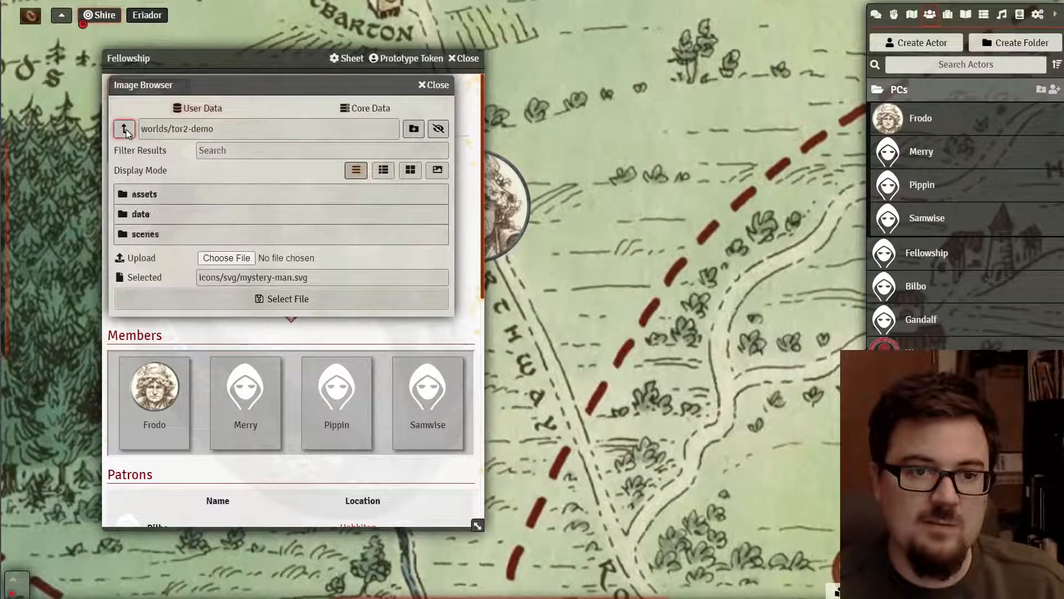
left_click(126, 128)
left_click(125, 129)
left_click(146, 216)
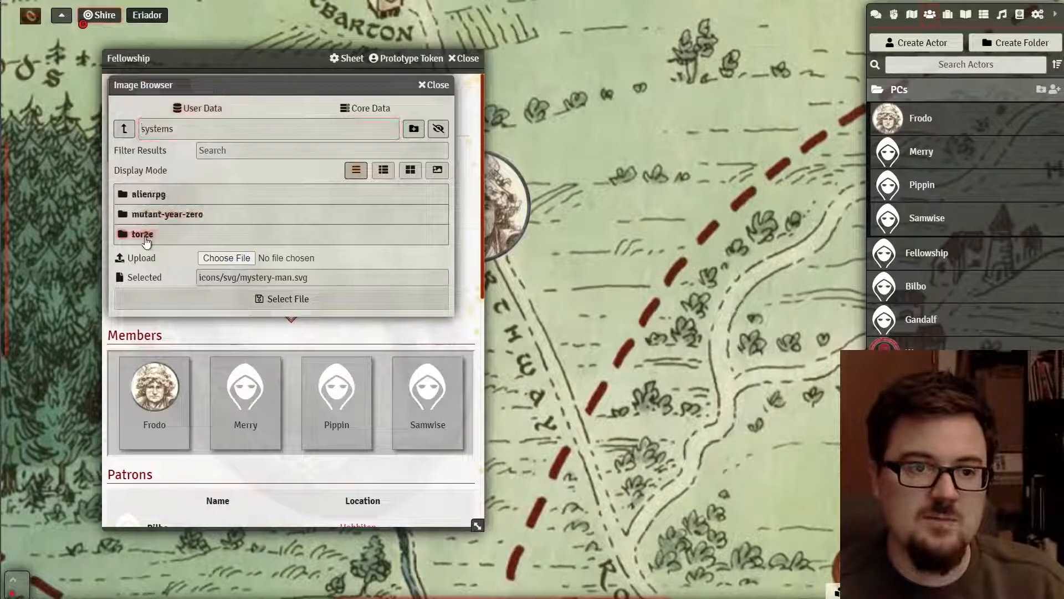
left_click(151, 234)
left_click(146, 194)
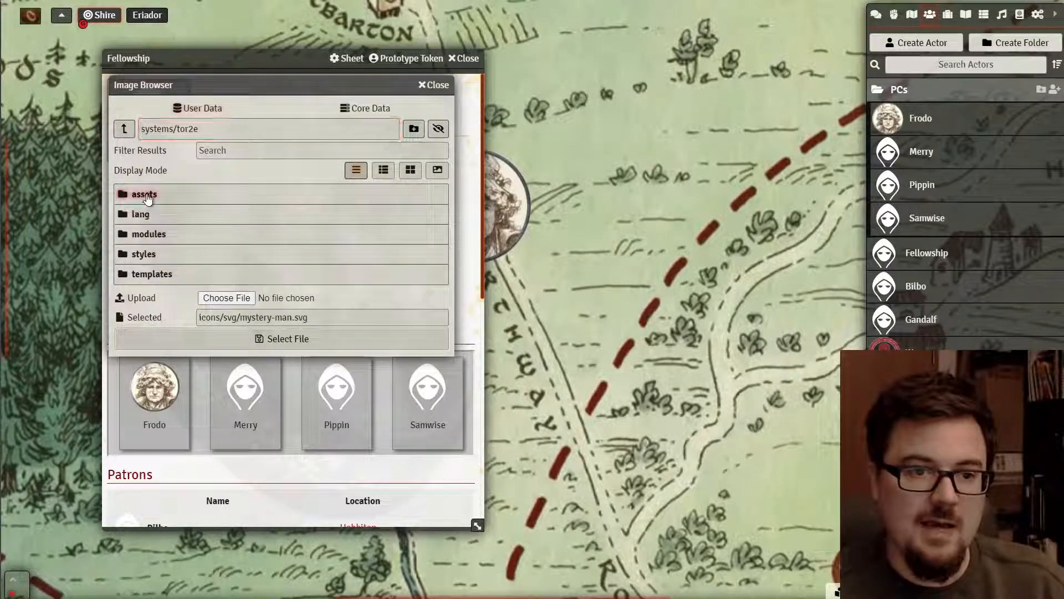
left_click(148, 195)
left_click(152, 302)
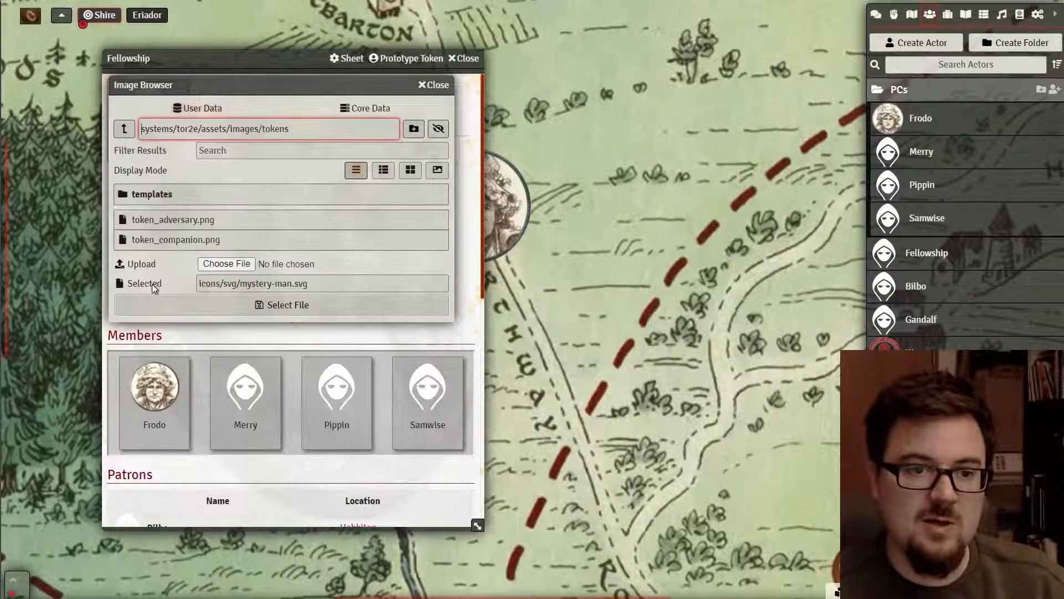
left_click(175, 240)
left_click(226, 306)
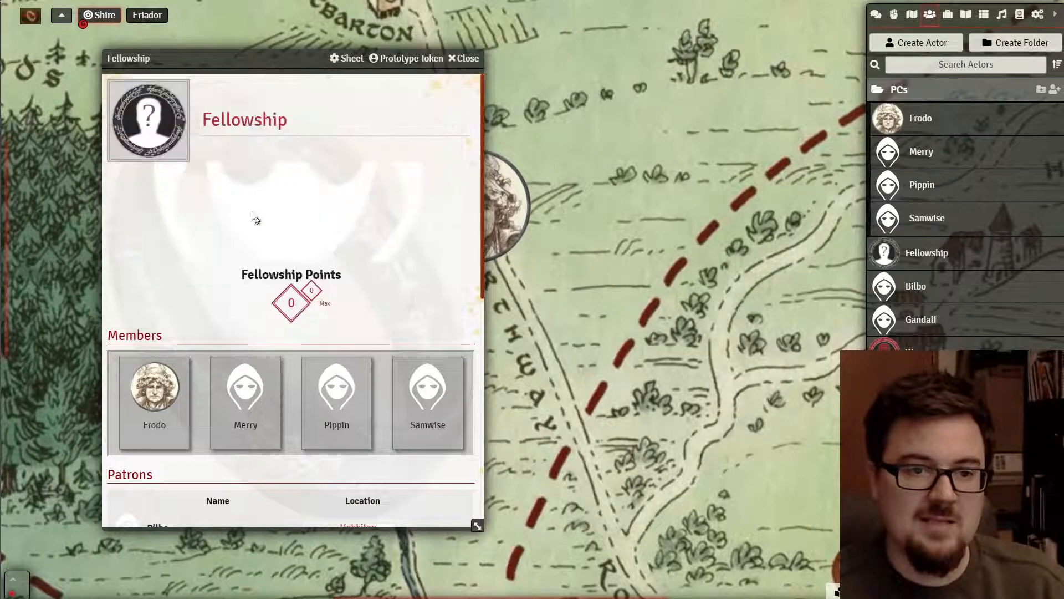
- Drop a Fellowship token onto the Shire map and delete Frodo's token
left_click(466, 60)
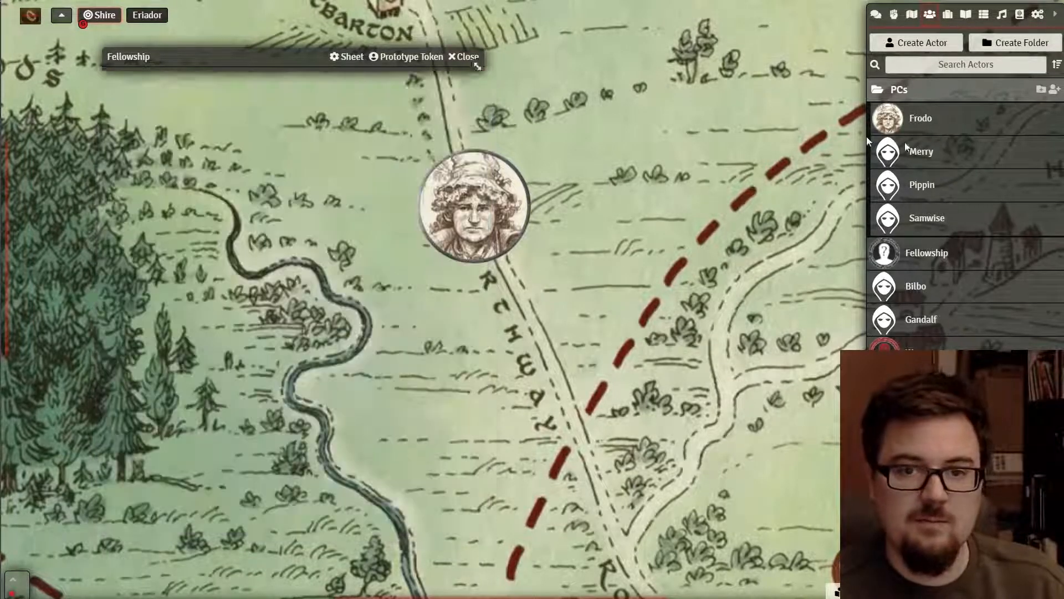
left_click_drag(926, 258, 410, 75)
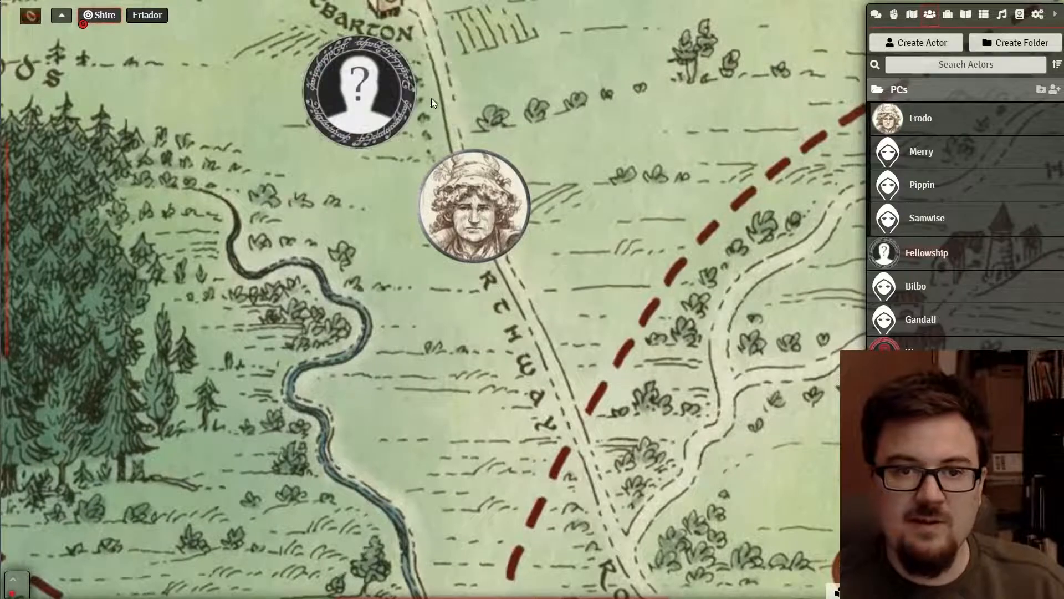
left_click(474, 223)
key("Delete")
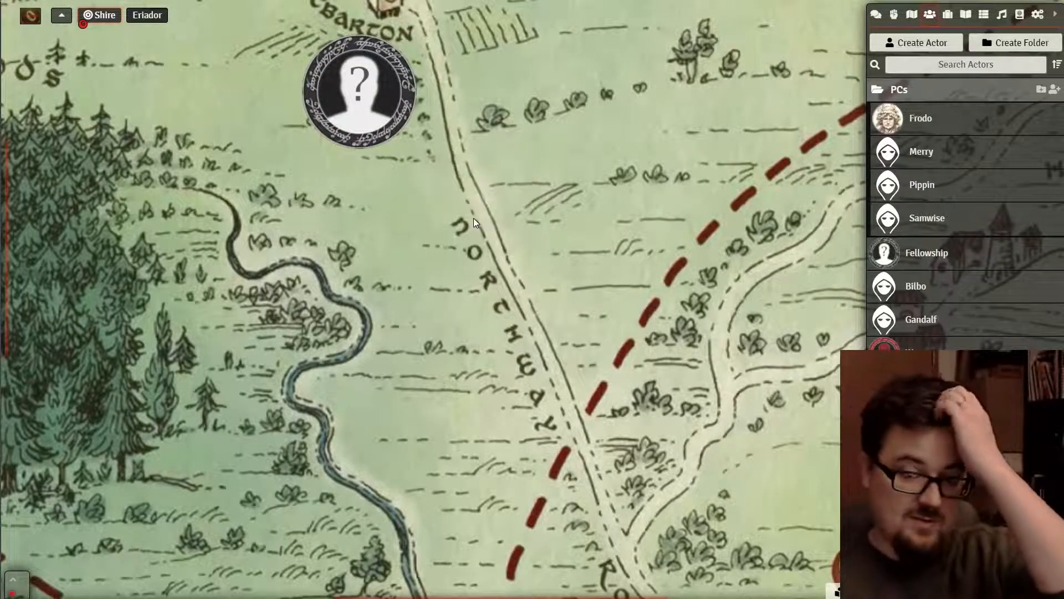
- Look through the Fellowship token's sheet, then close it
scroll(473, 351, "down", 5)
scroll(470, 357, "down", 1)
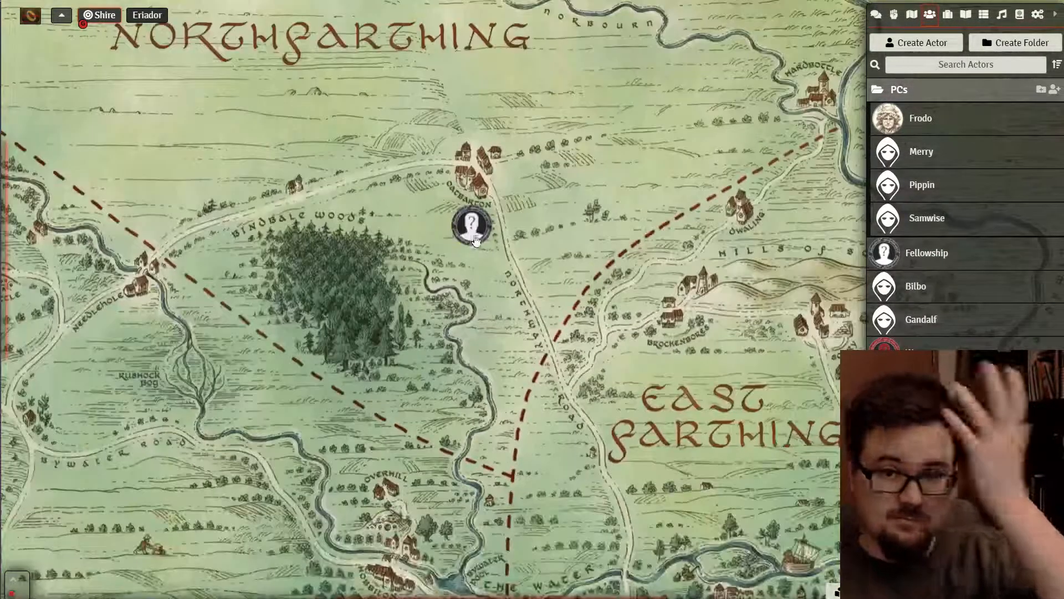
double_click(463, 206)
scroll(499, 205, "down", 8)
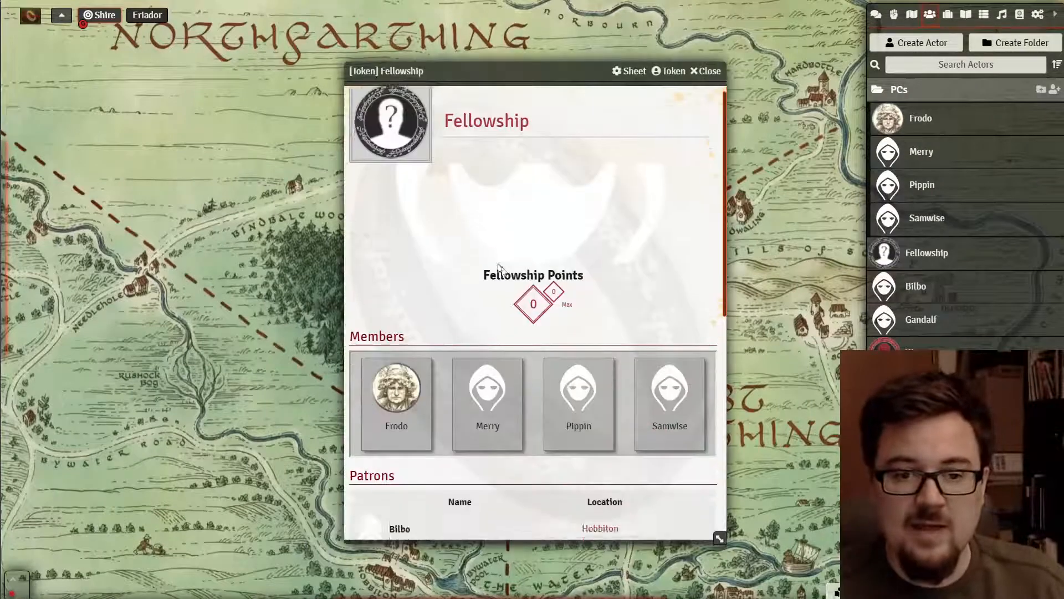
scroll(471, 333, "up", 8)
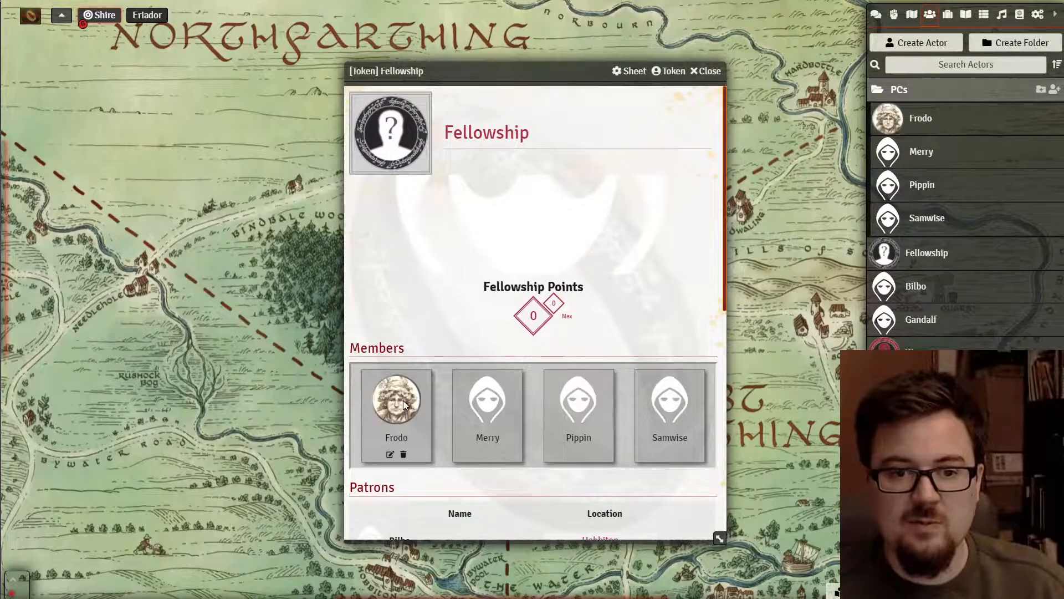
scroll(436, 283, "down", 6)
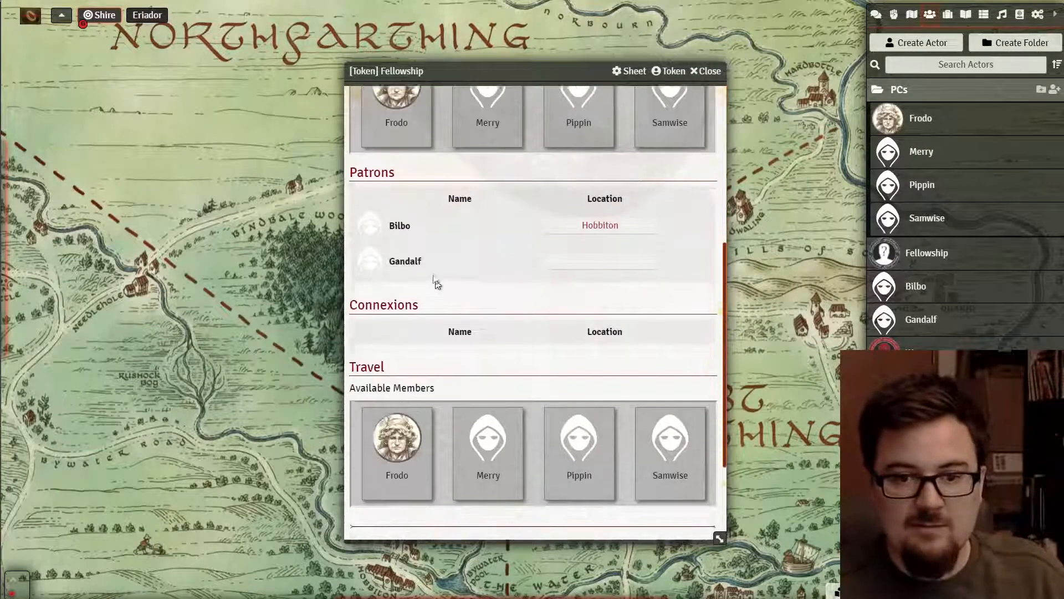
scroll(437, 283, "up", 6)
scroll(400, 279, "down", 6)
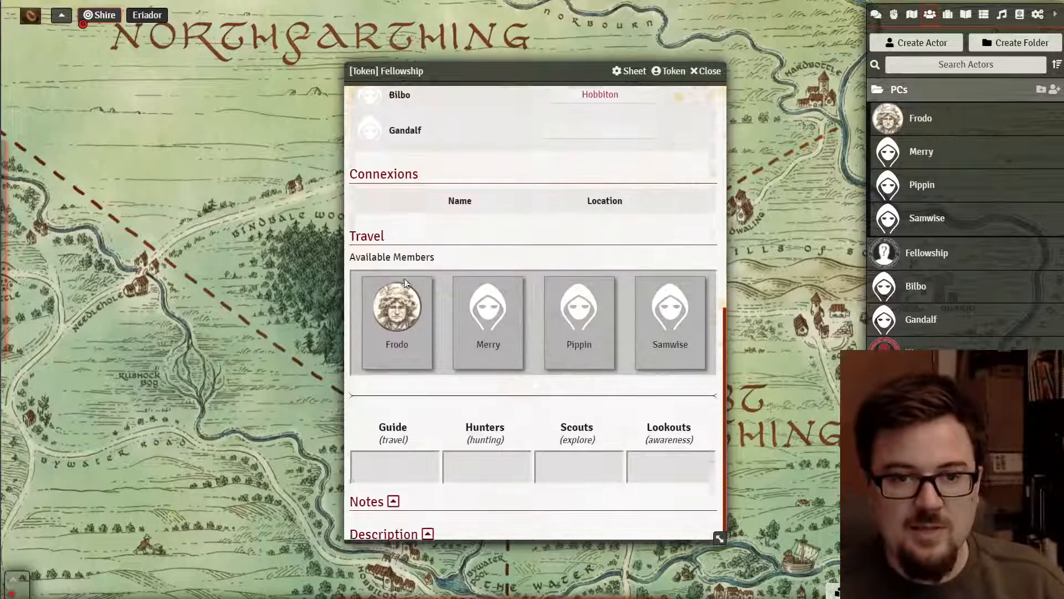
scroll(403, 318, "up", 8)
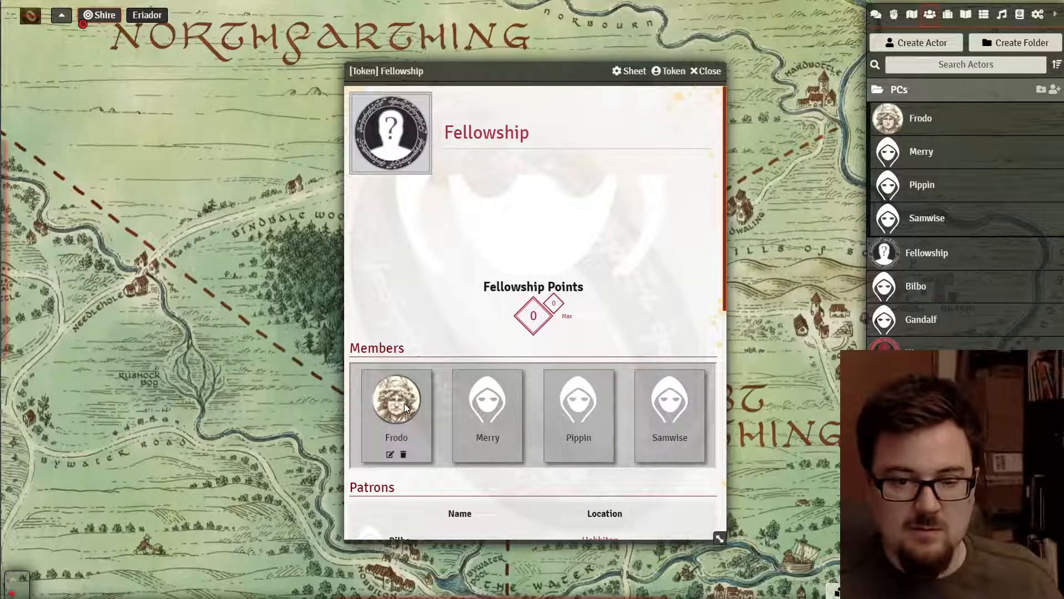
scroll(532, 266, "down", 3)
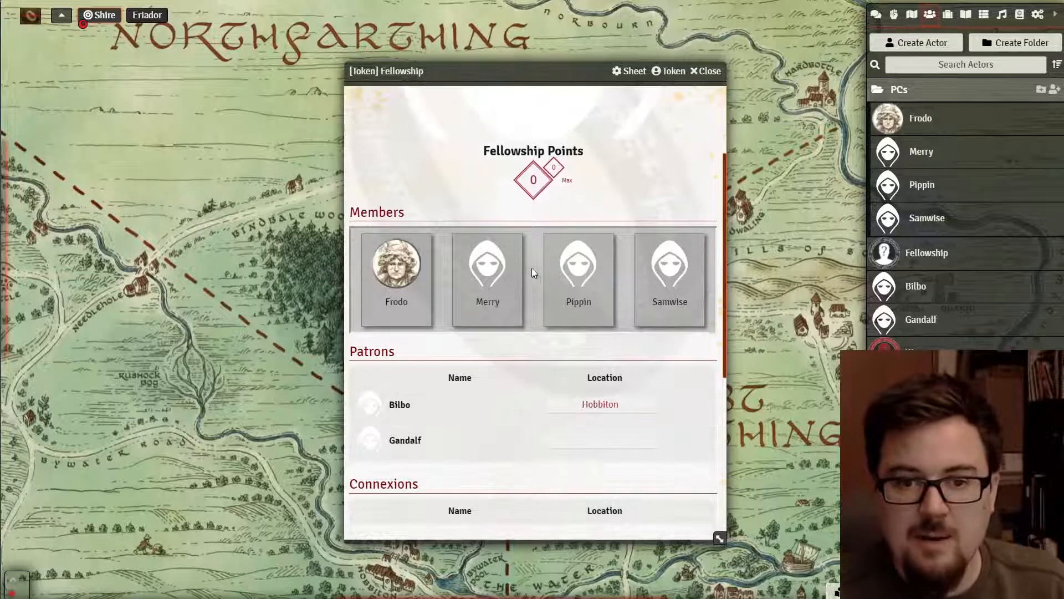
scroll(537, 273, "up", 3)
left_click(708, 71)
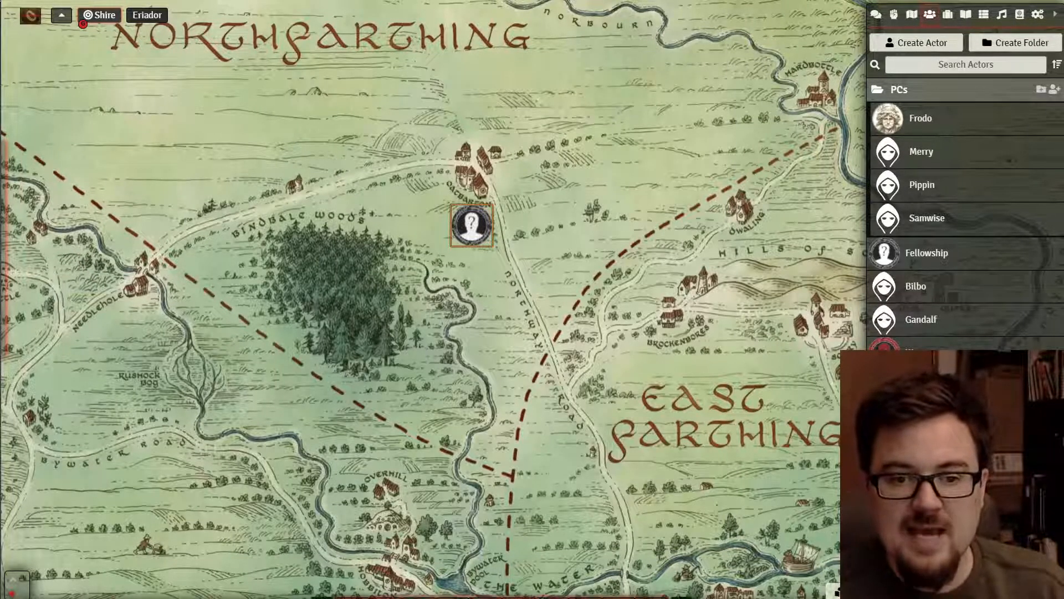
- Put a Frodo shortcut on hotbar slot 1 and check the installed modules list
mouse_move(394, 593)
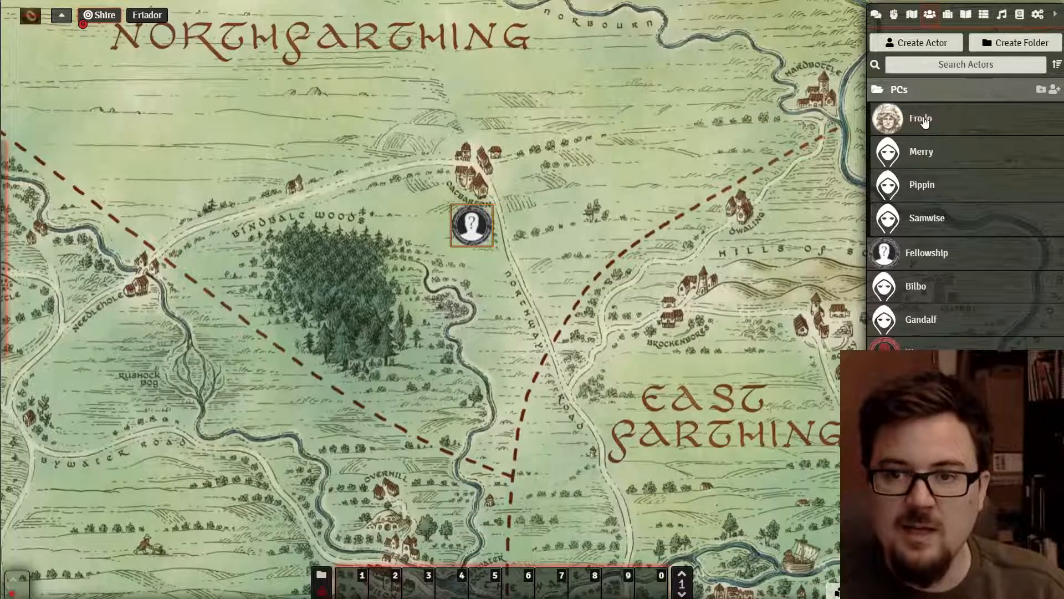
left_click_drag(924, 122, 355, 581)
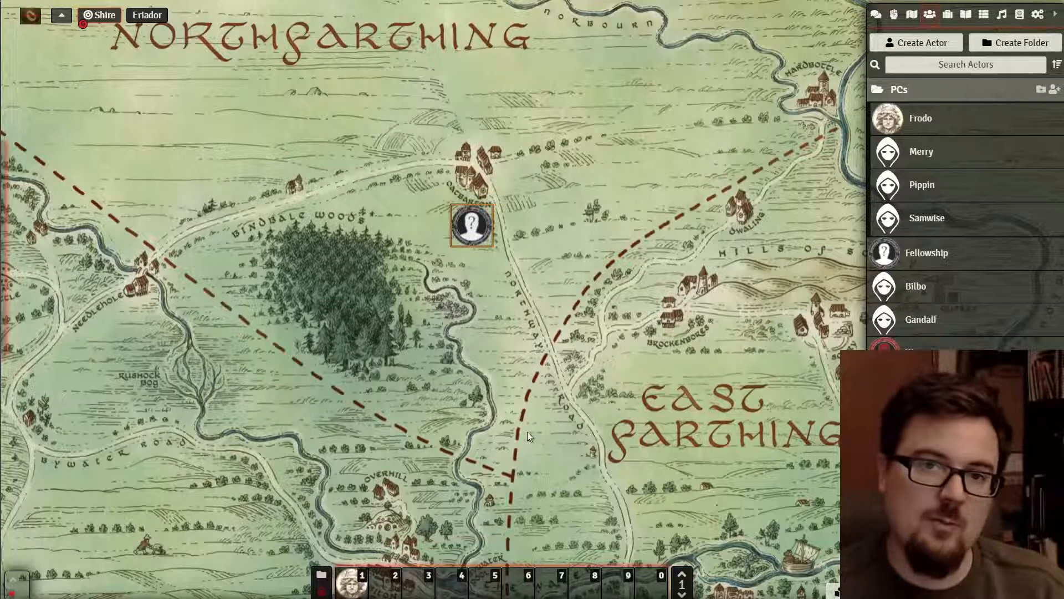
left_click(1036, 18)
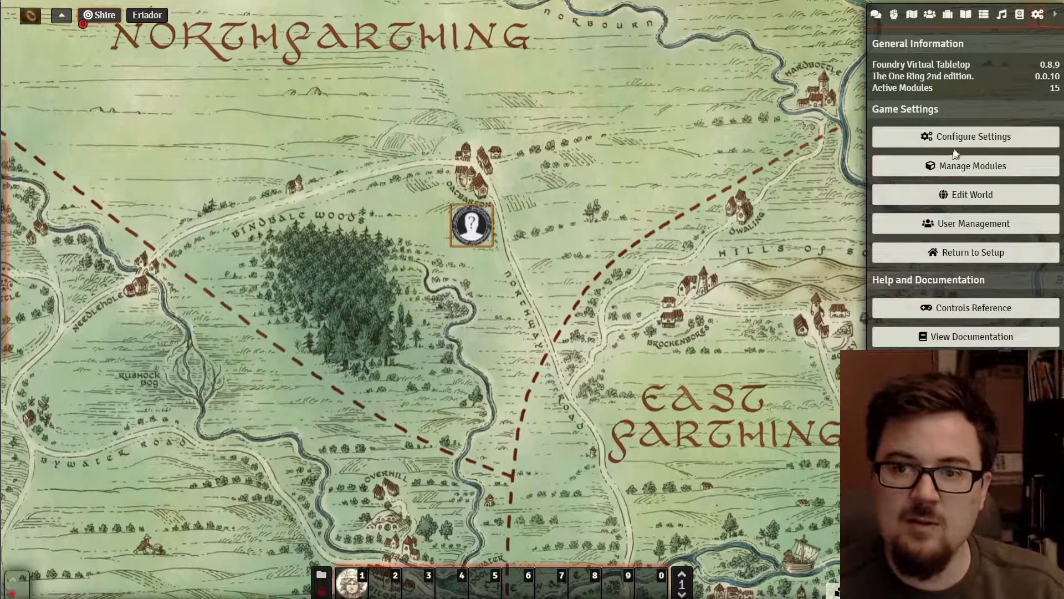
left_click(965, 167)
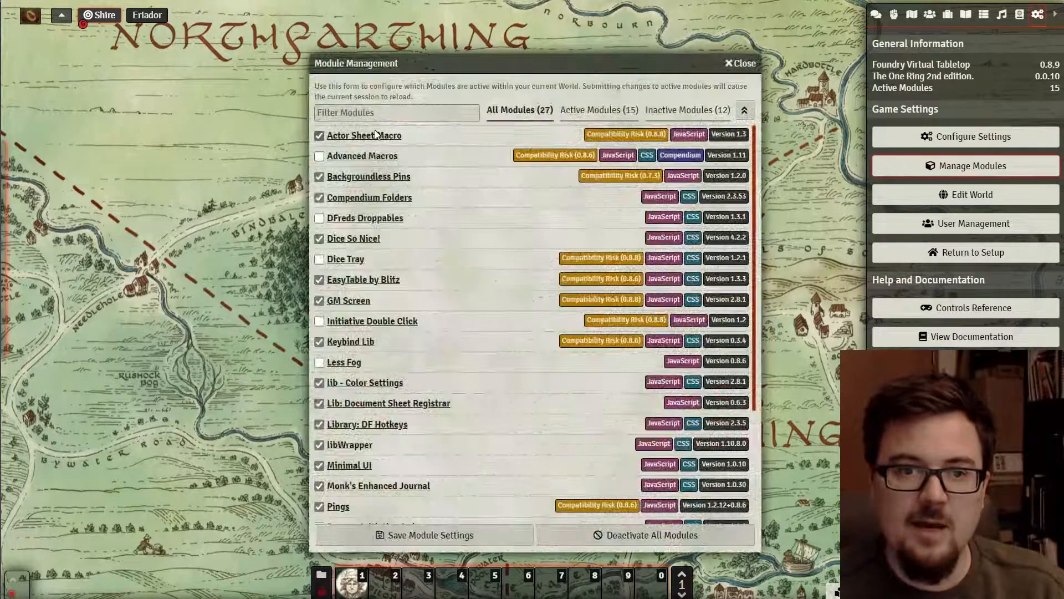
left_click(740, 63)
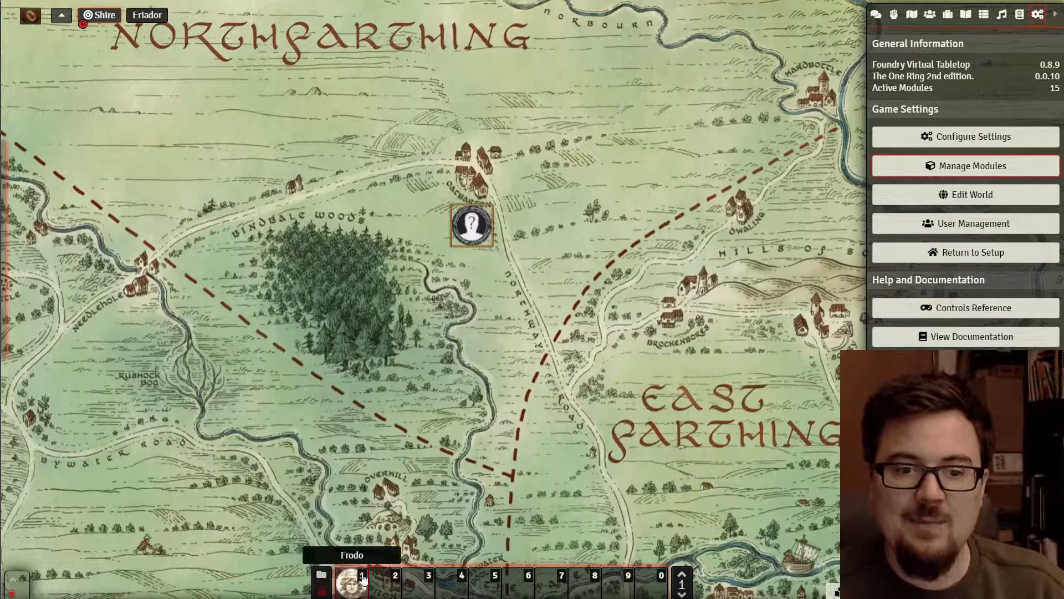
- Test the Frodo shortcut by opening and closing his sheet, then collapse the sidebar
left_click(355, 586)
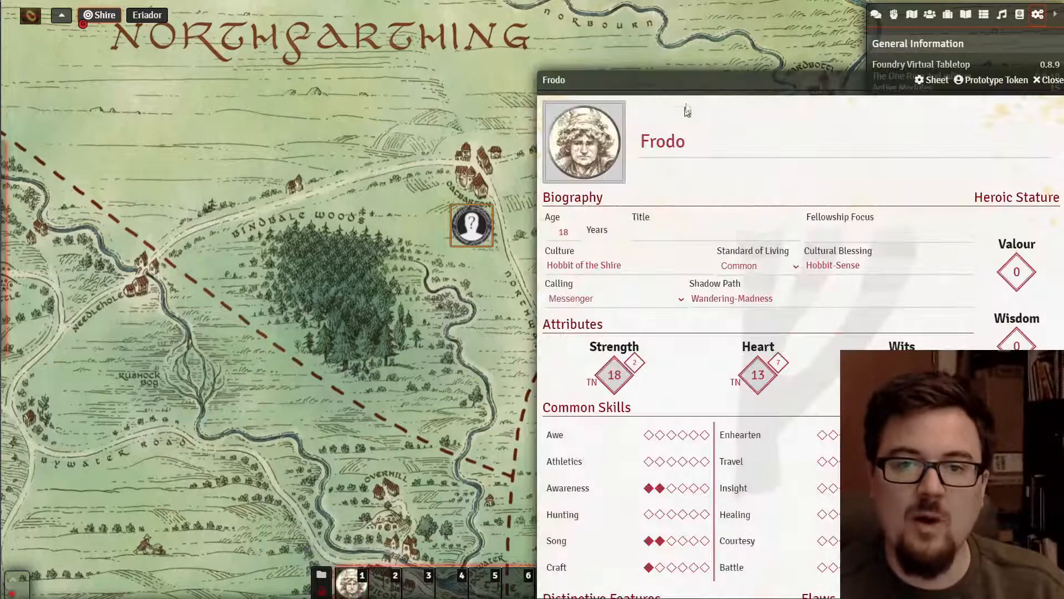
left_click_drag(703, 81, 320, 32)
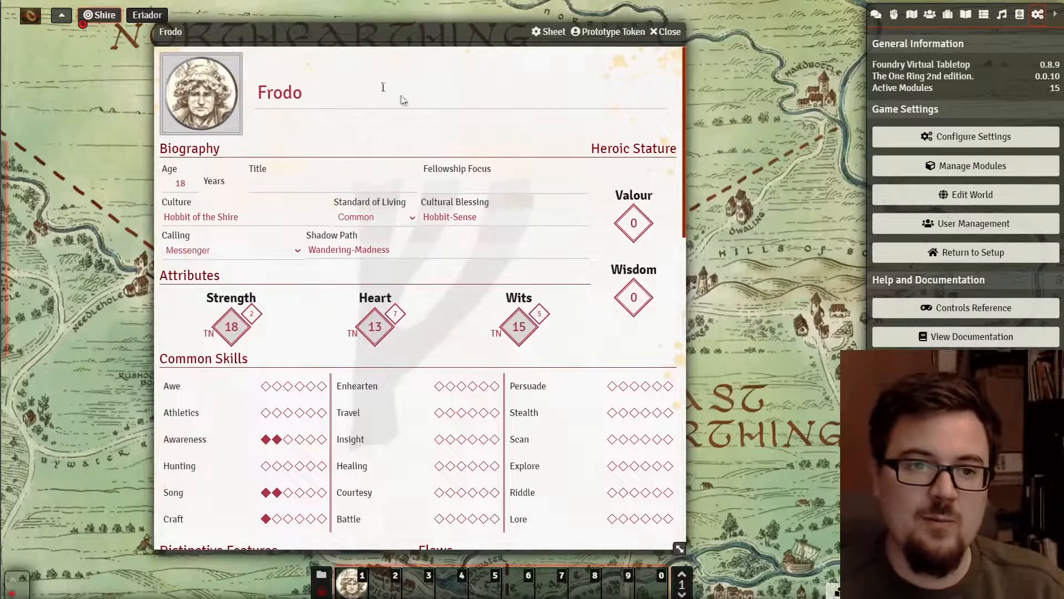
left_click(669, 32)
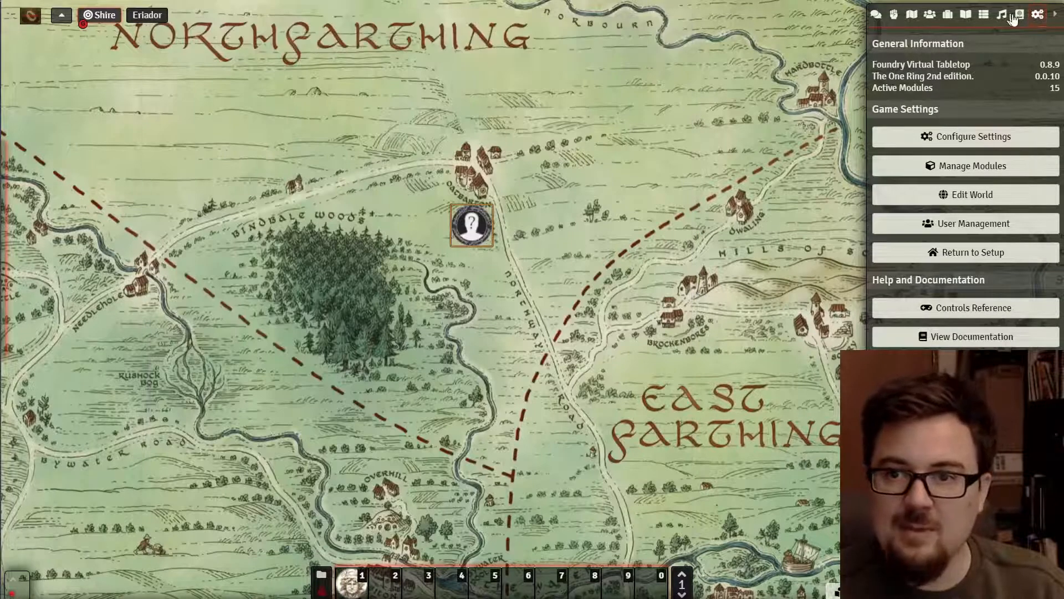
left_click(1051, 15)
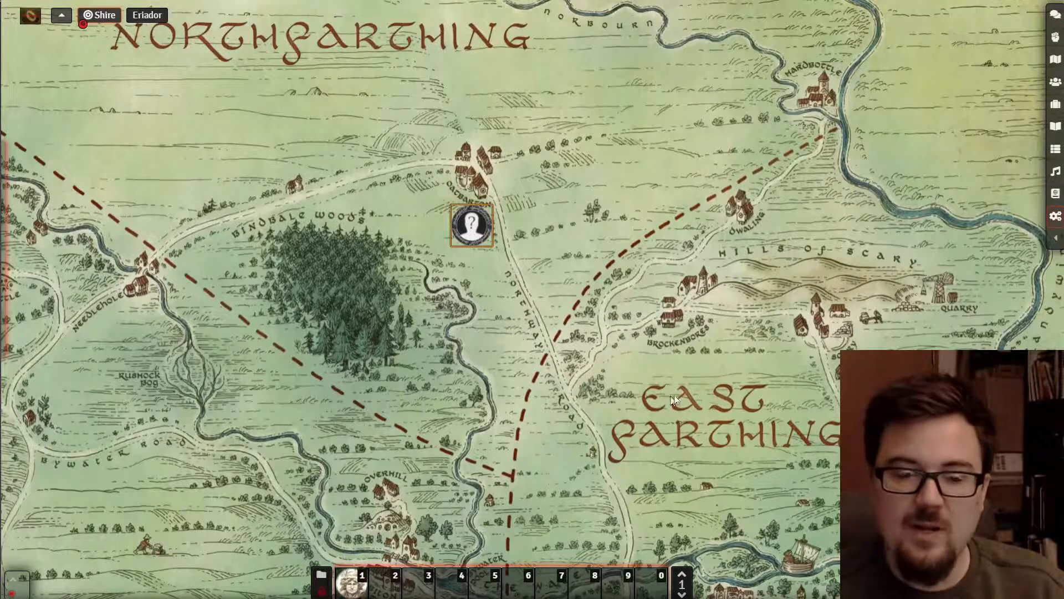
- Reopen Frodo's sheet, then add a Fellowship shortcut to the hotbar and test it
left_click(353, 585)
left_click(669, 32)
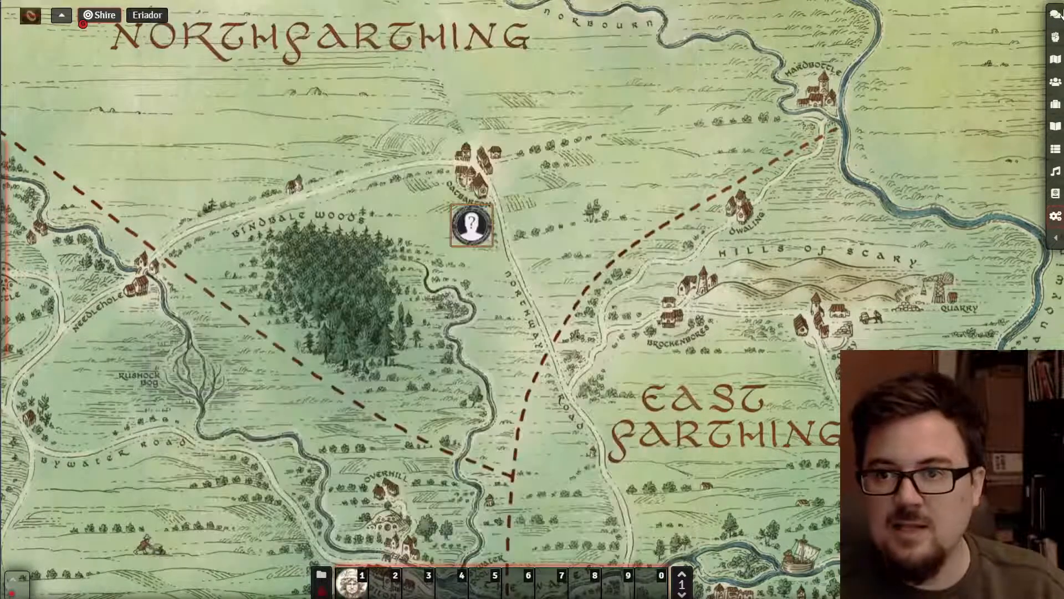
left_click(1056, 81)
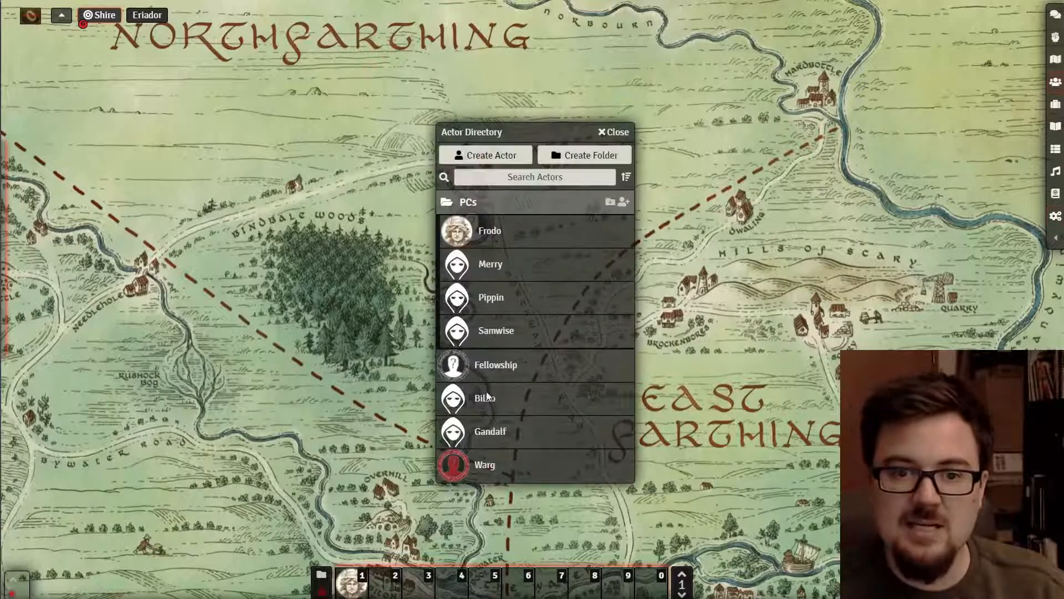
left_click_drag(486, 366, 386, 582)
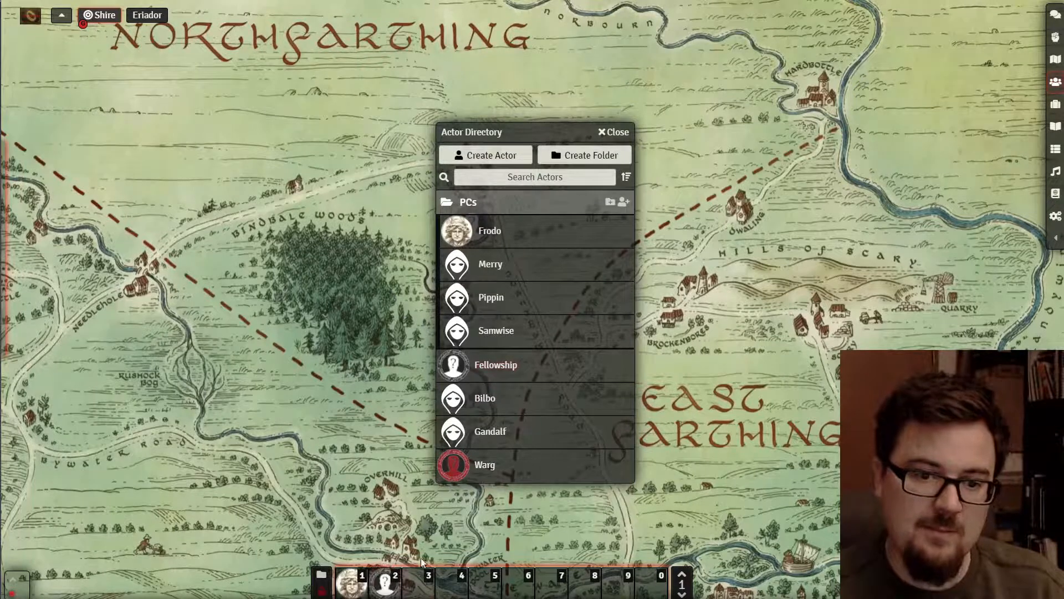
left_click(614, 132)
left_click(384, 591)
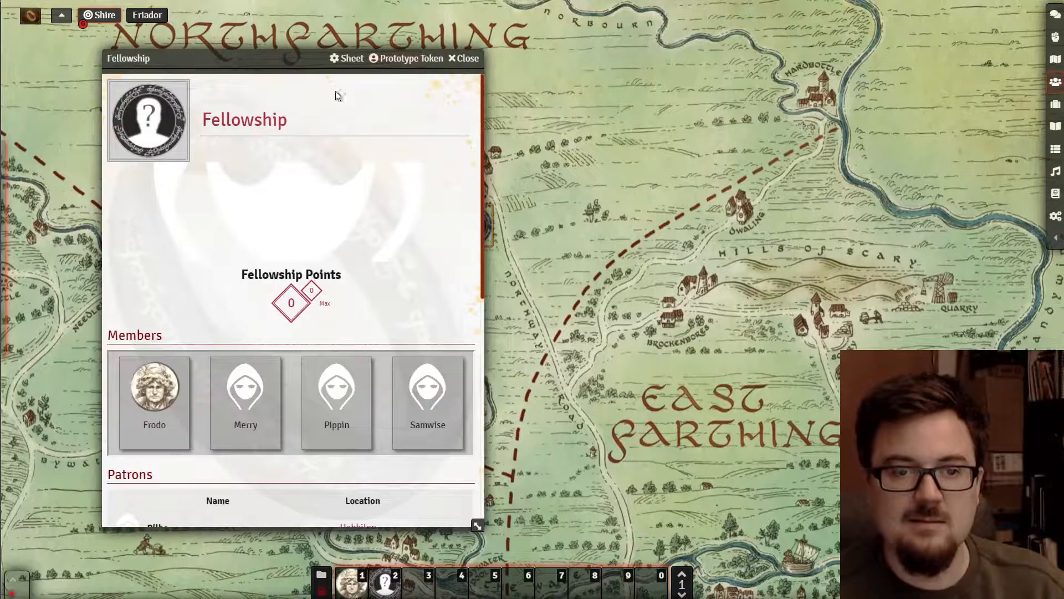
left_click(463, 59)
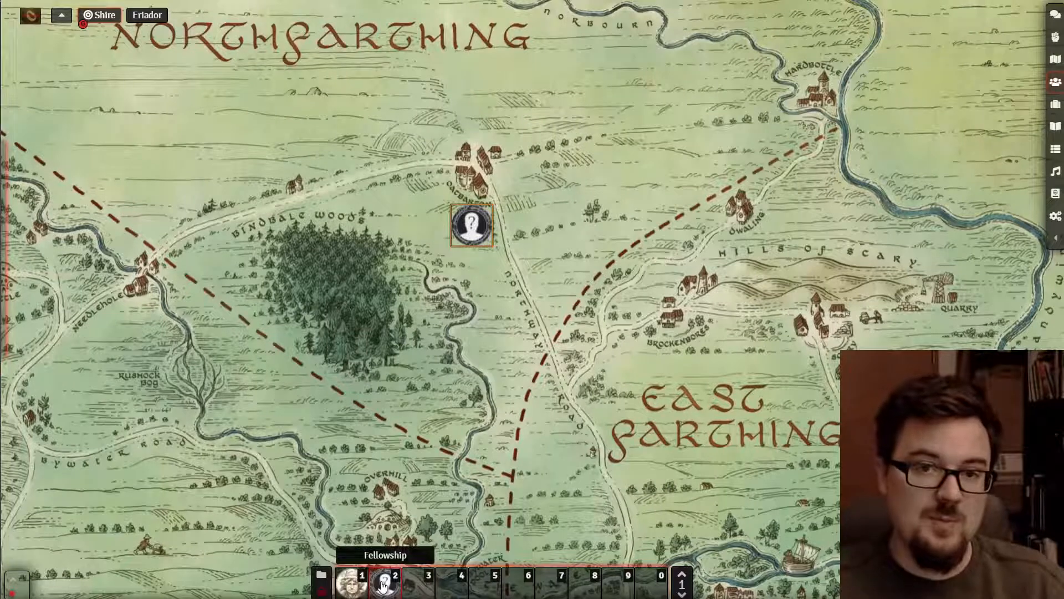
- Delete the Fellowship shortcut macro from the hotbar
right_click(383, 585)
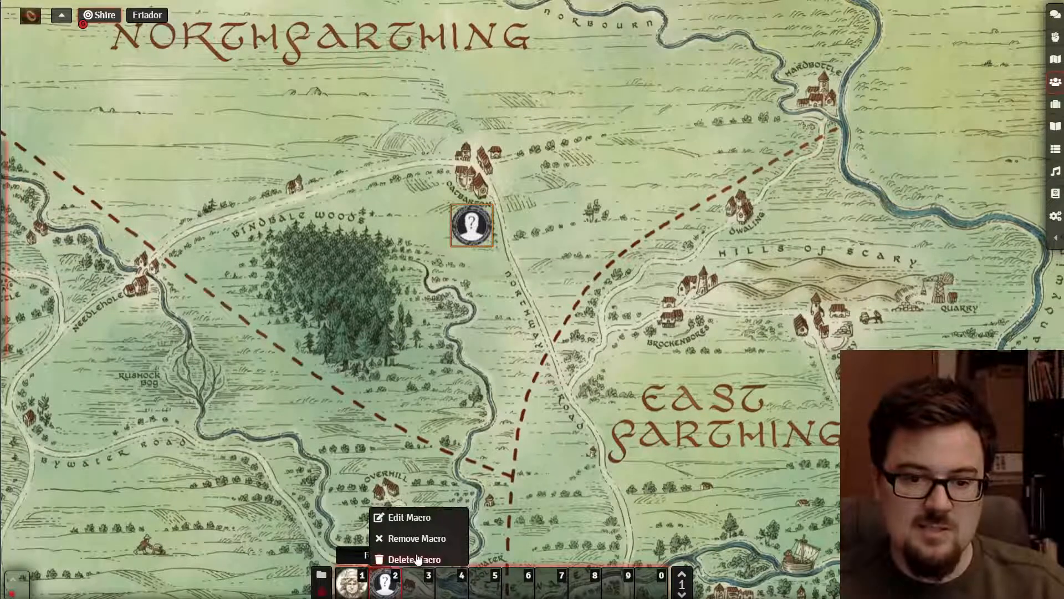
left_click(416, 554)
left_click(491, 330)
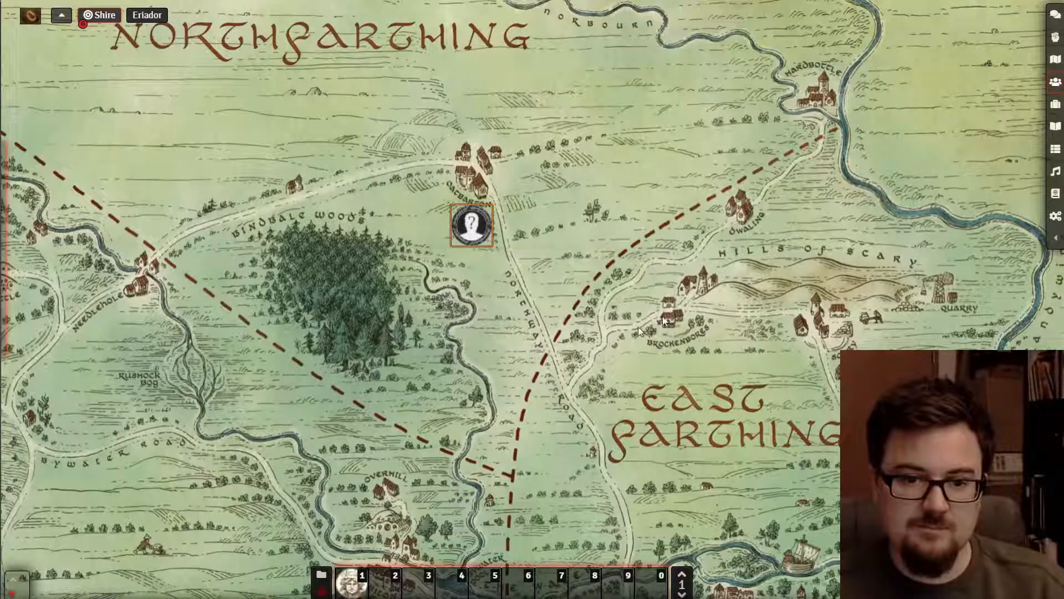
- Place the Fellowship actor on the map, open the empty GM screen, and show the actor list
left_click(1054, 82)
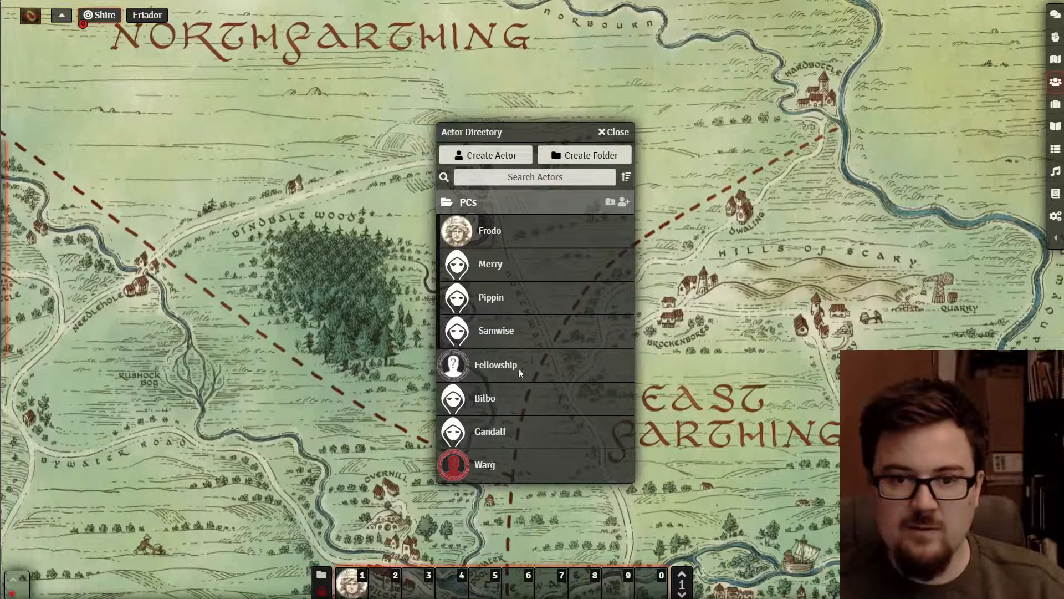
left_click_drag(453, 364, 471, 224)
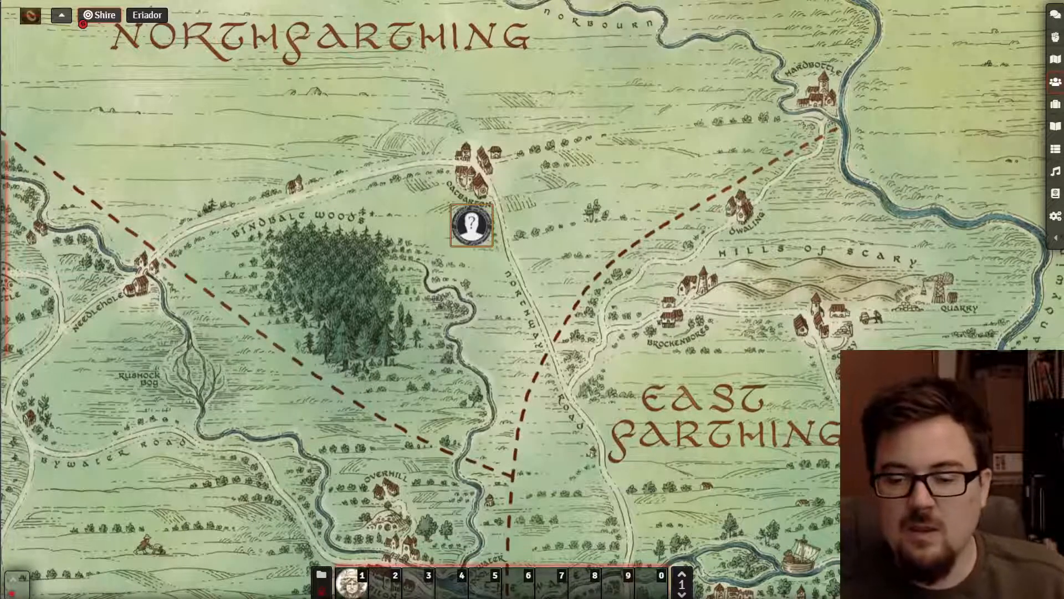
left_click(1026, 590)
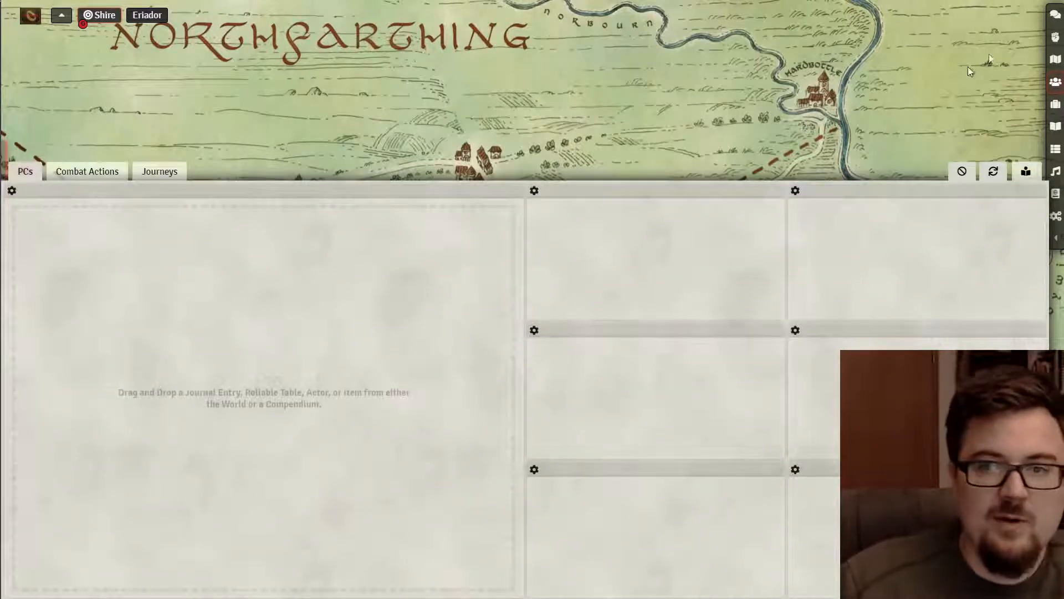
left_click(1056, 80)
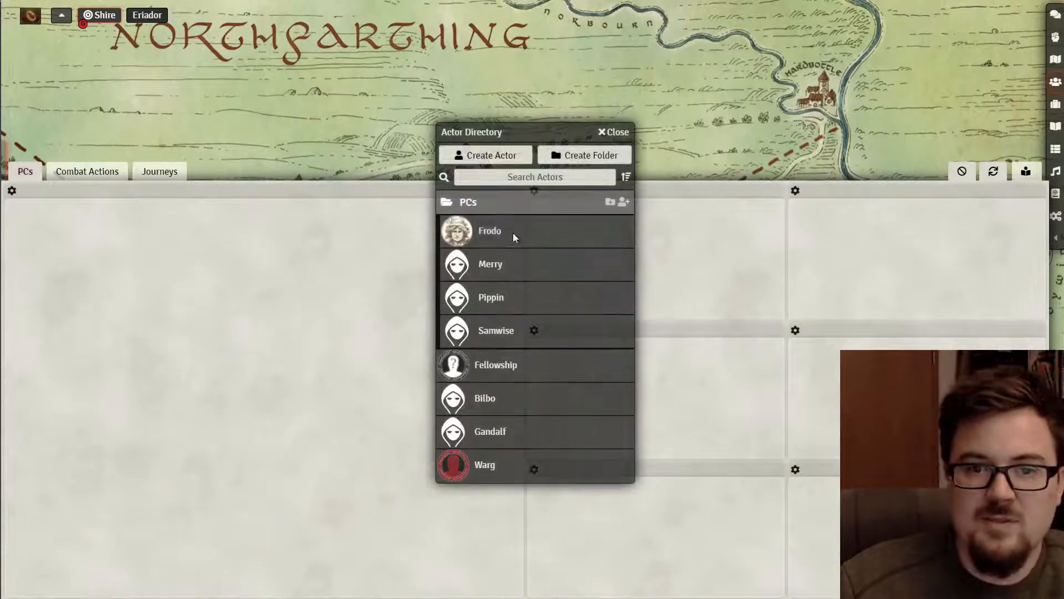
- Drop Frodo into the large left GM screen cell, then hide and reshow the GM screen
left_click_drag(490, 231, 190, 280)
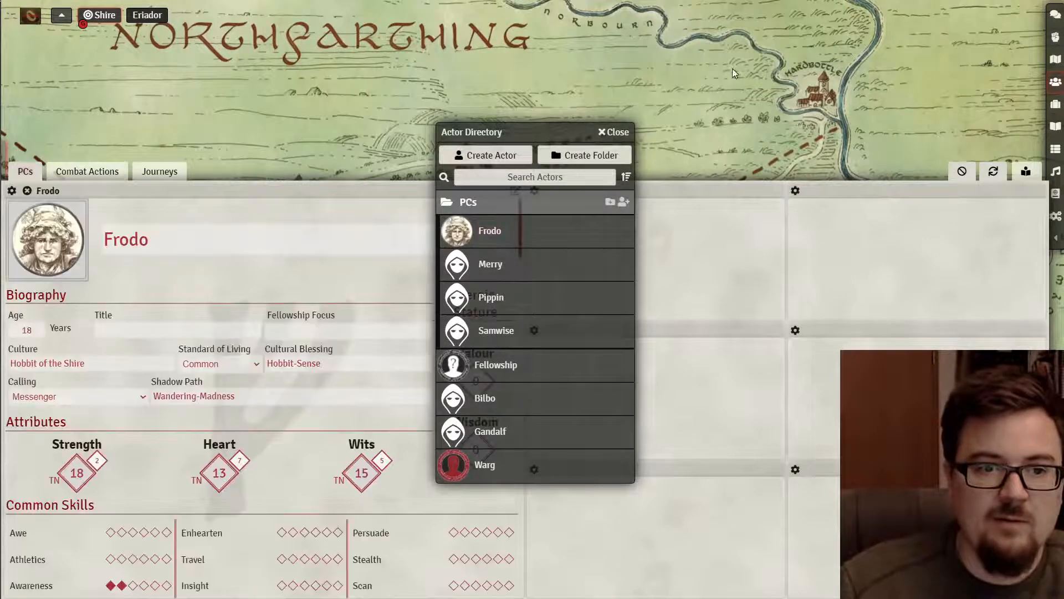
left_click(610, 133)
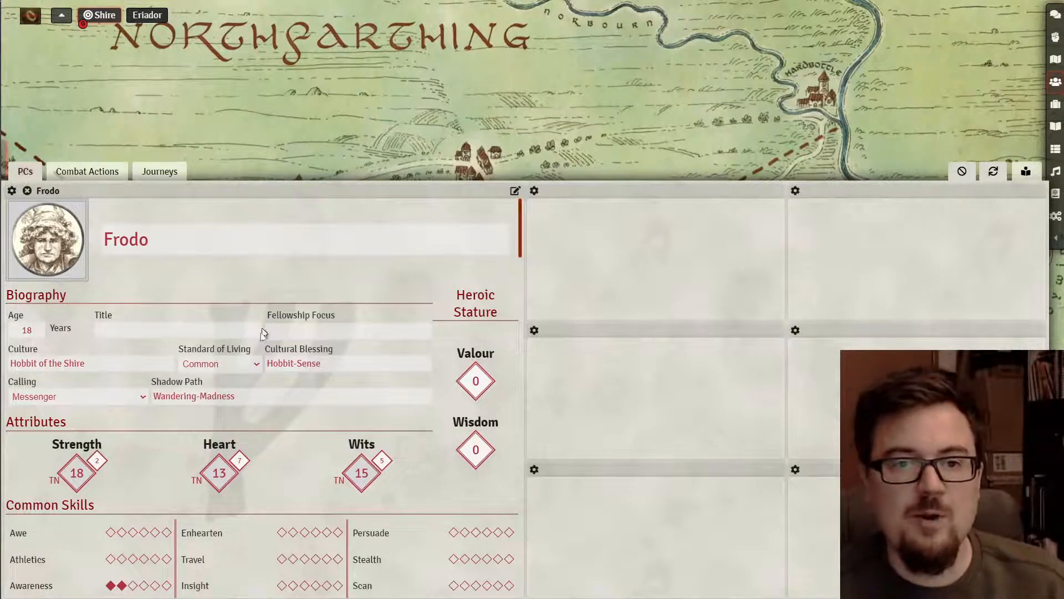
left_click(1026, 172)
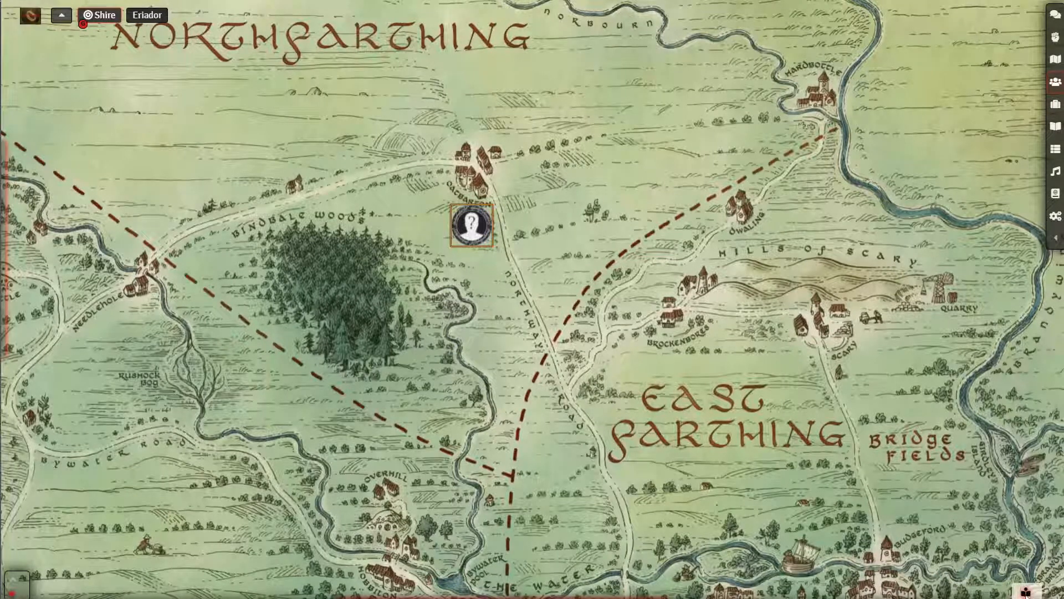
left_click(1025, 592)
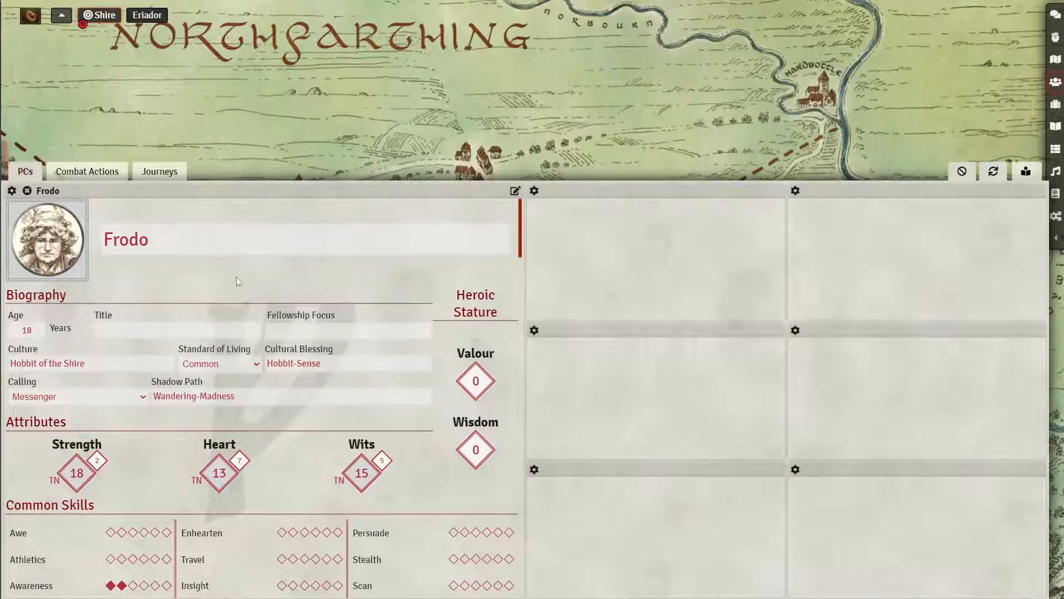
left_click(218, 329)
type("effsdfg")
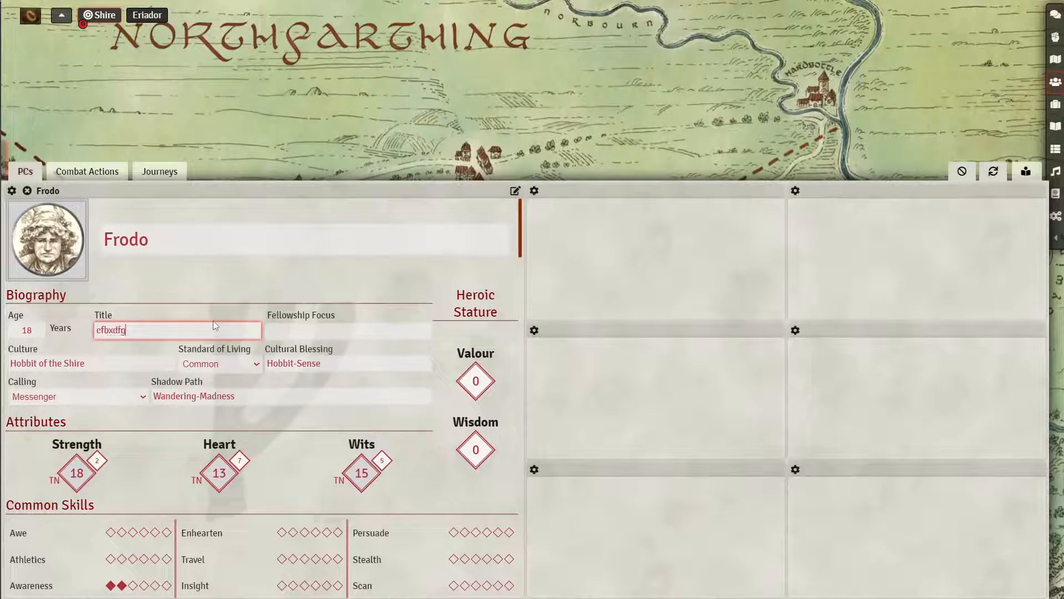
key("BackSpace")
key("BackSpace")
key("BackSpace")
key("BackSpace")
key("BackSpace")
key("BackSpace")
key("BackSpace")
scroll(211, 366, "down", 2)
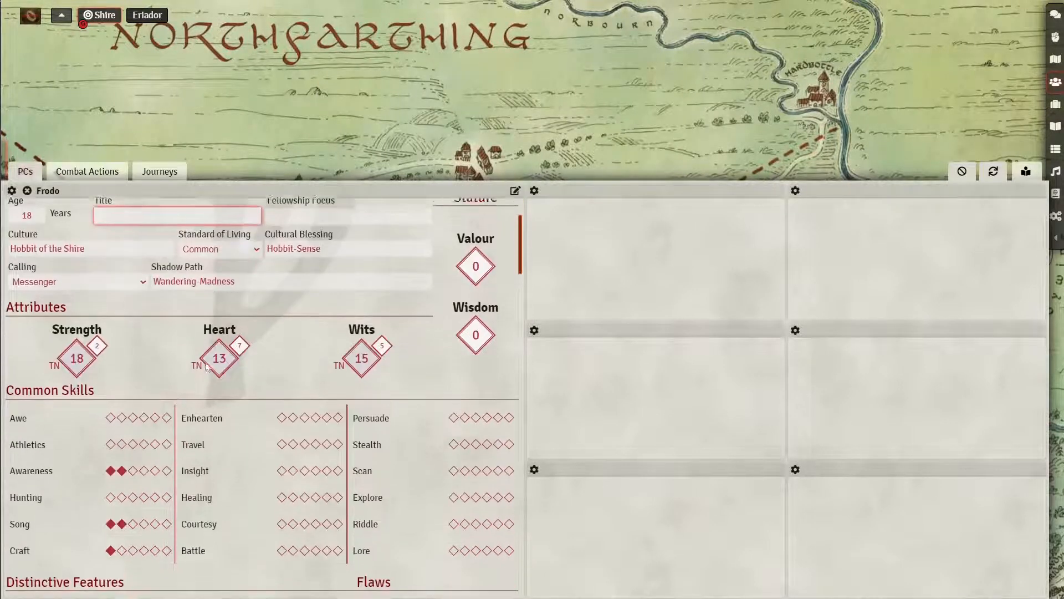
left_click(116, 442)
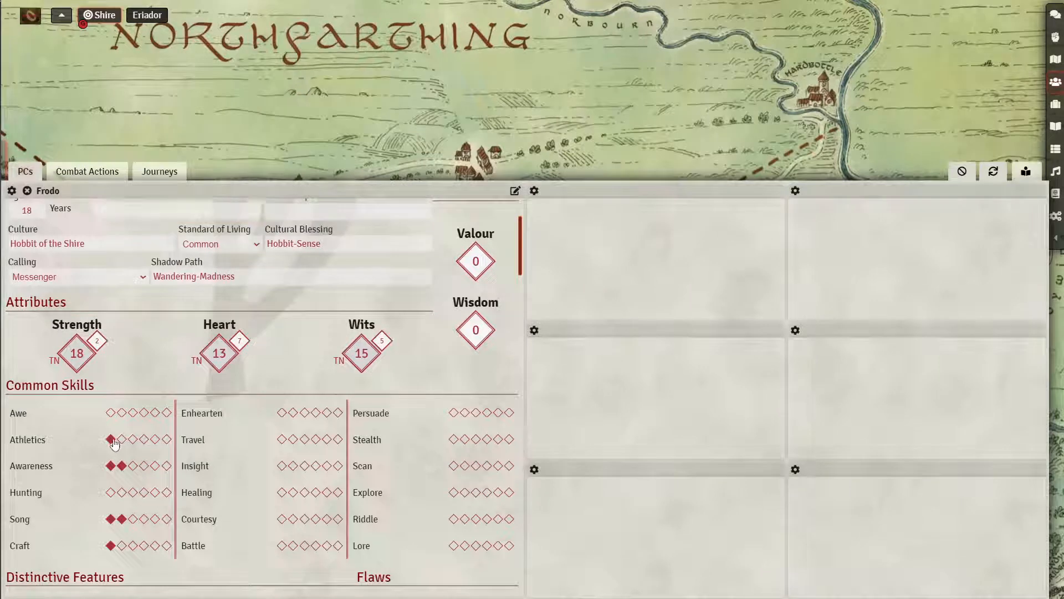
scroll(134, 428, "down", 7)
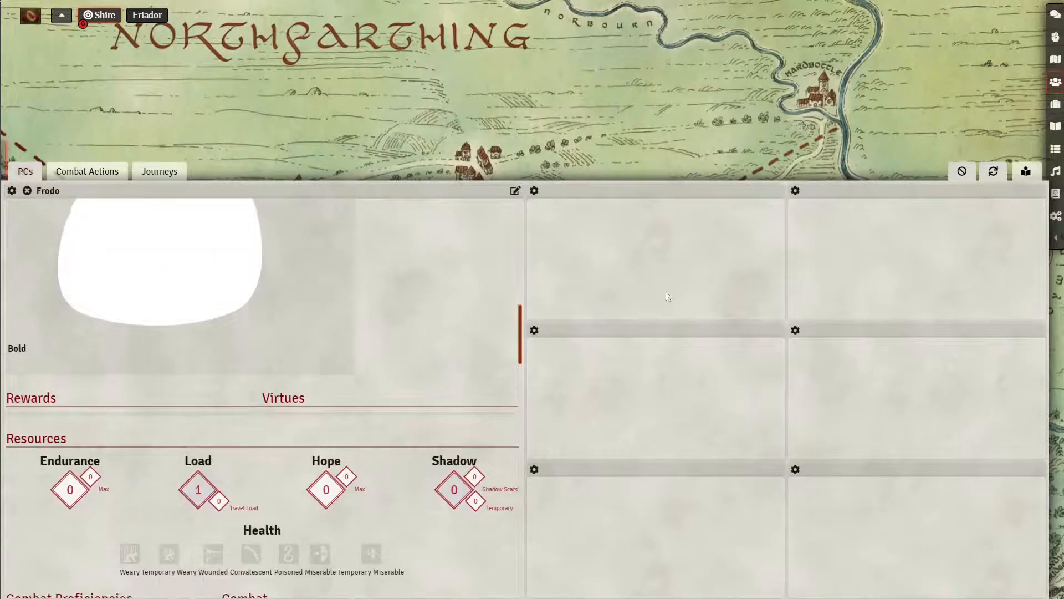
scroll(298, 408, "up", 4)
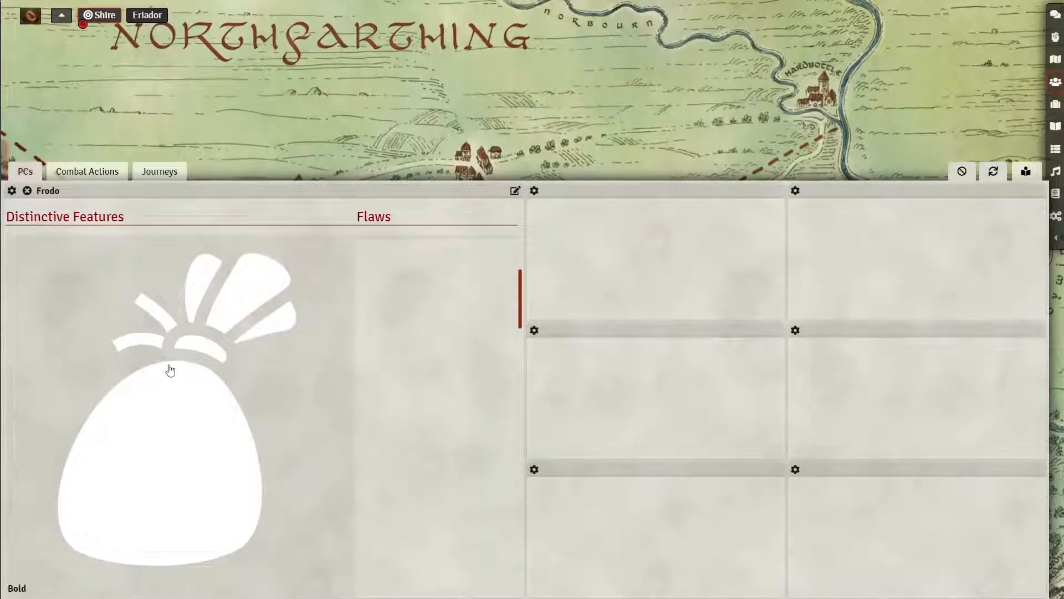
scroll(127, 456, "down", 12)
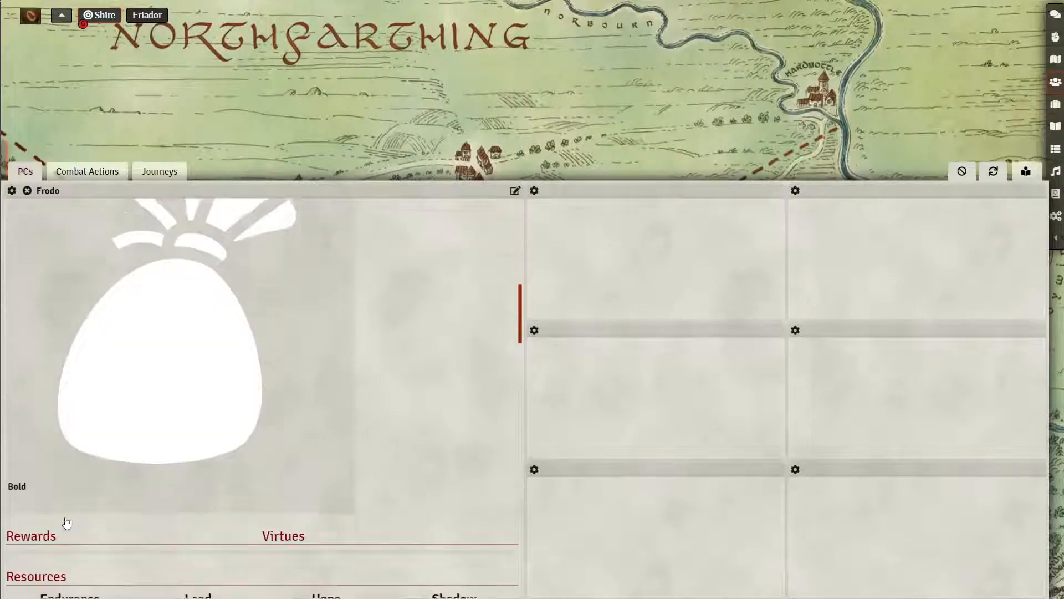
scroll(141, 443, "down", 15)
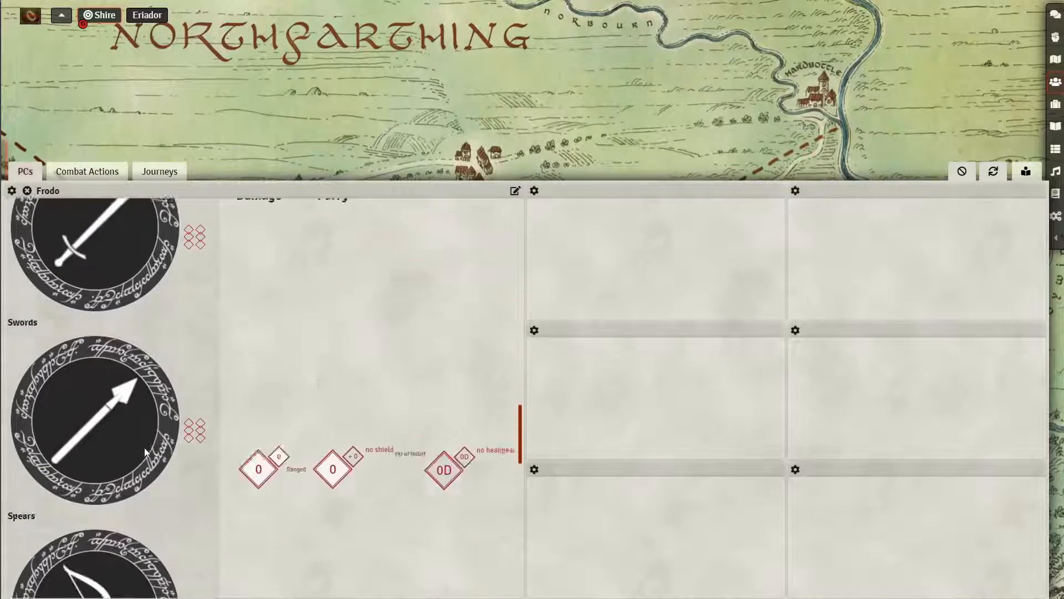
scroll(164, 471, "up", 5)
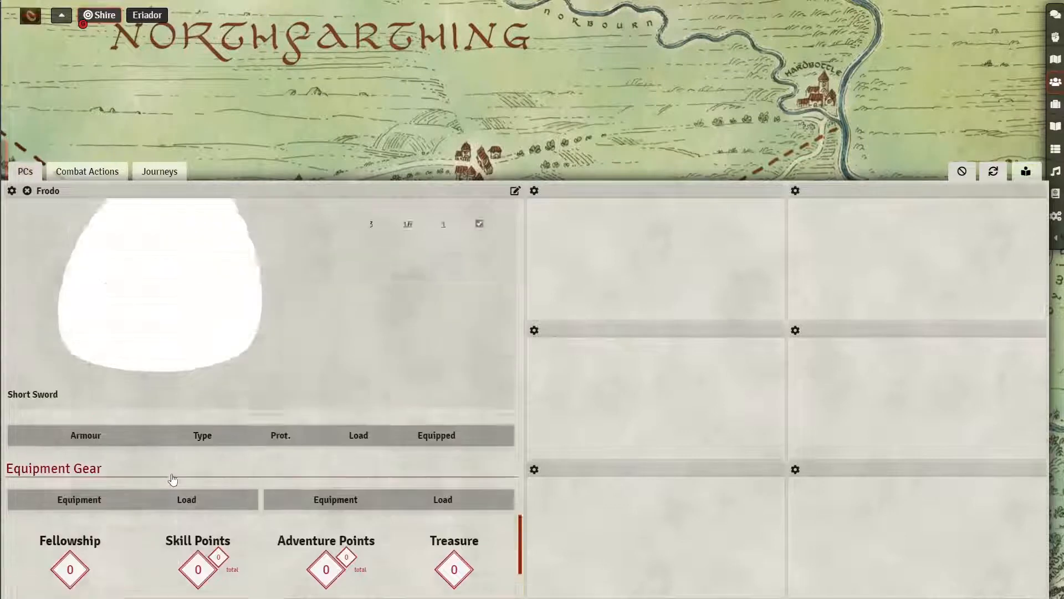
scroll(223, 472, "down", 3)
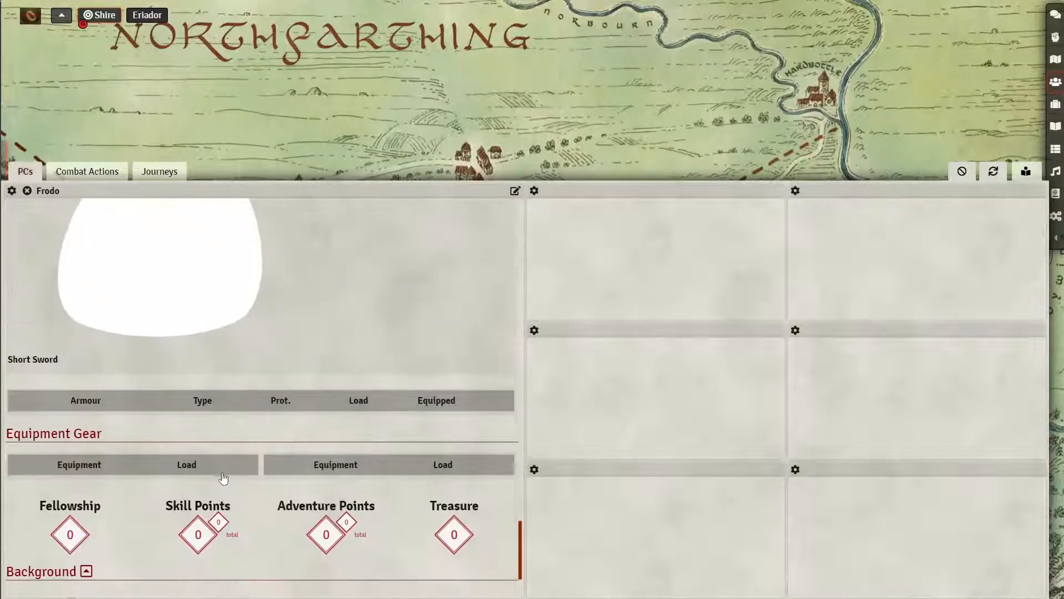
scroll(222, 474, "up", 8)
scroll(238, 489, "up", 5)
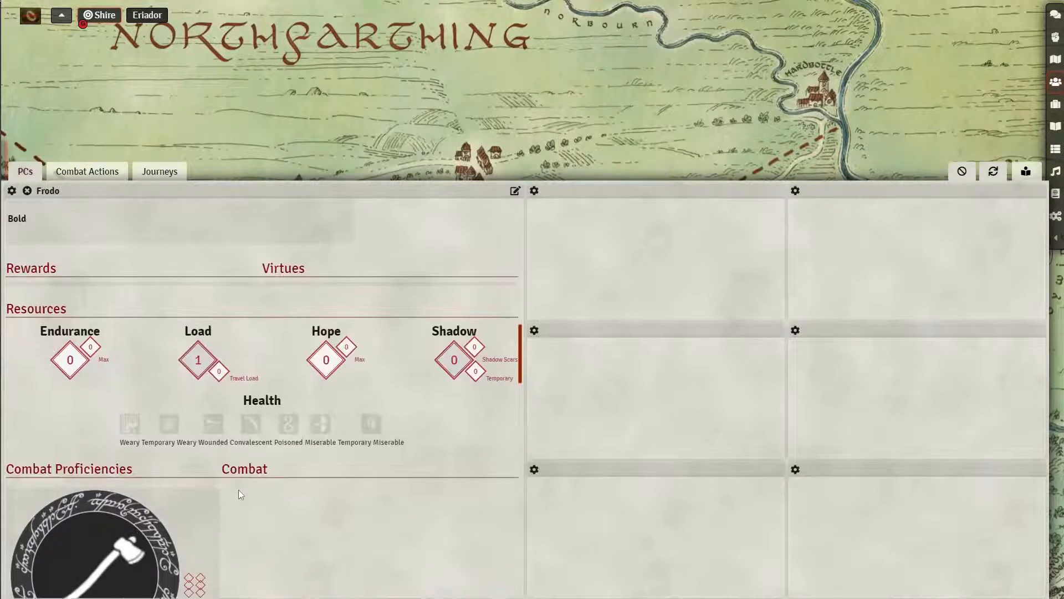
scroll(239, 490, "up", 6)
scroll(233, 471, "up", 2)
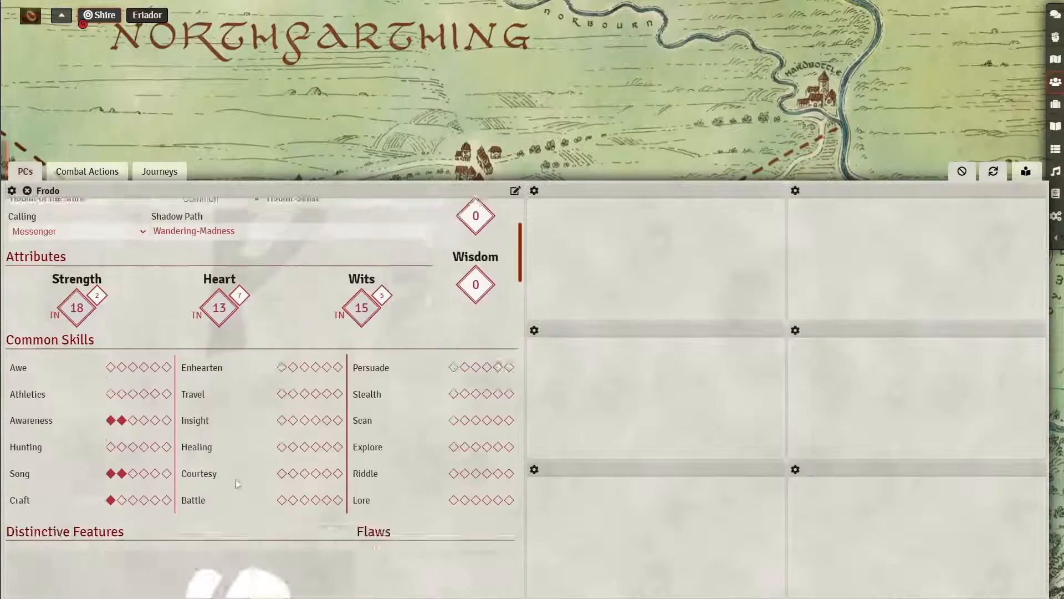
scroll(245, 492, "down", 8)
scroll(297, 413, "up", 10)
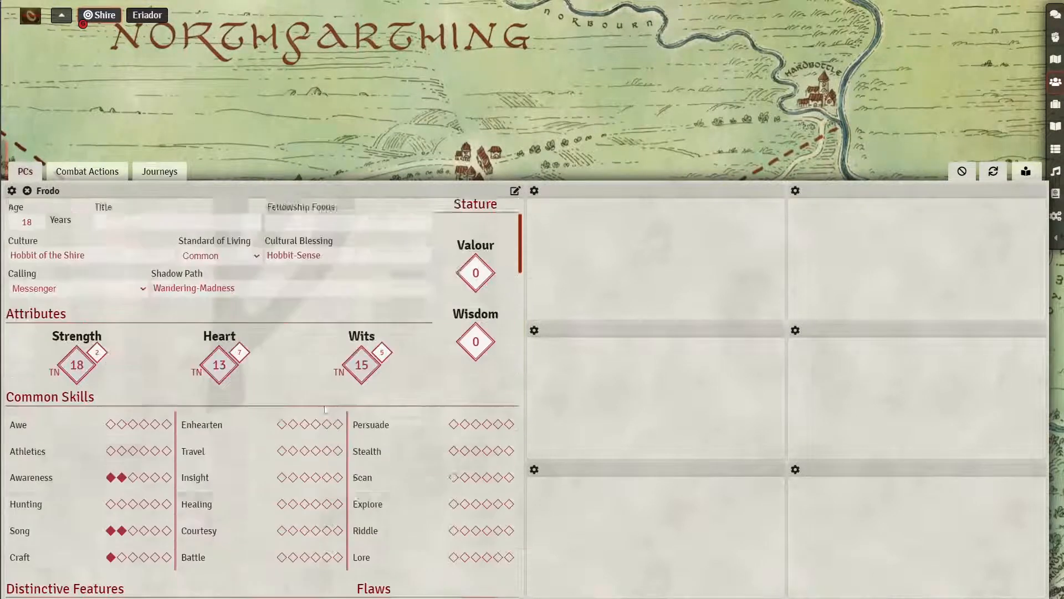
scroll(83, 431, "down", 2)
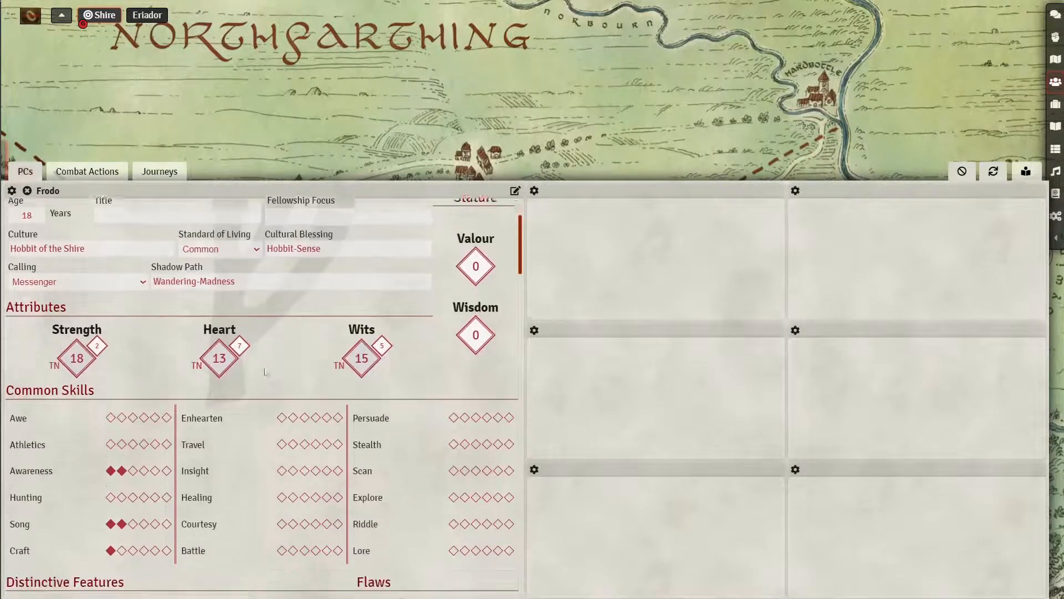
left_click(31, 465)
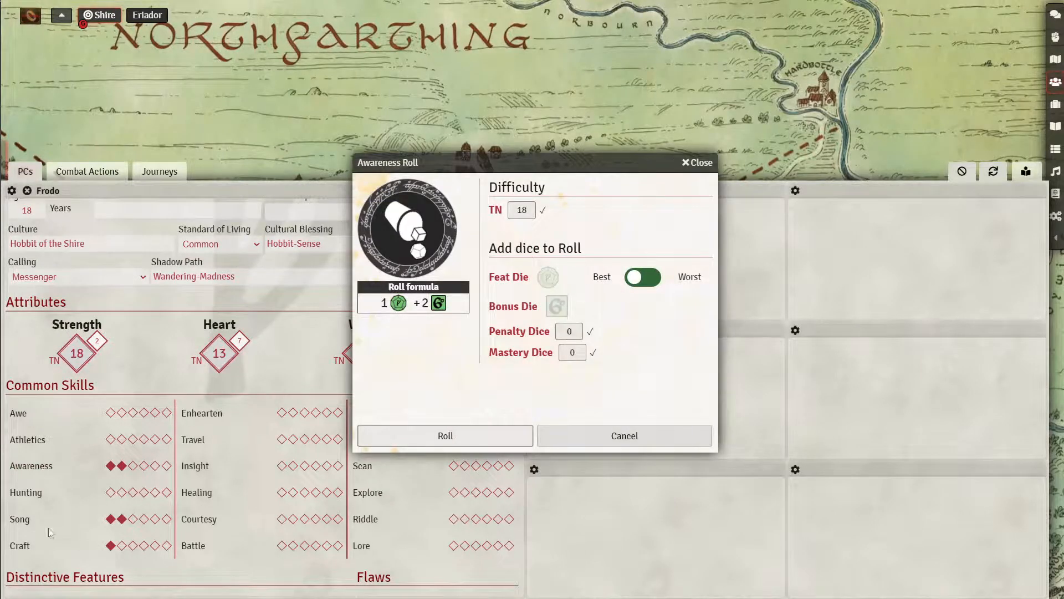
left_click(694, 163)
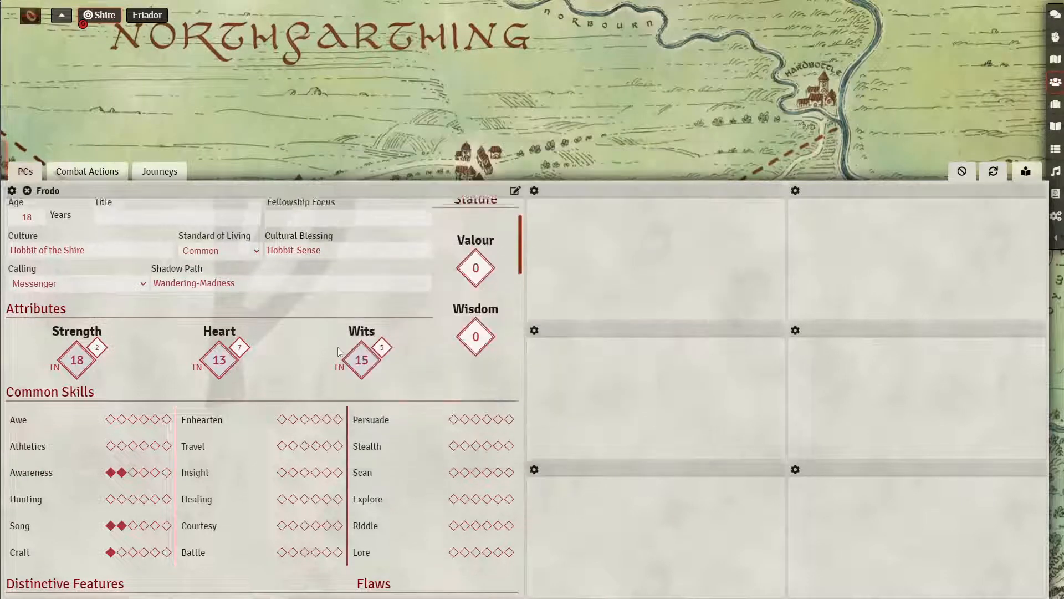
left_click(1026, 171)
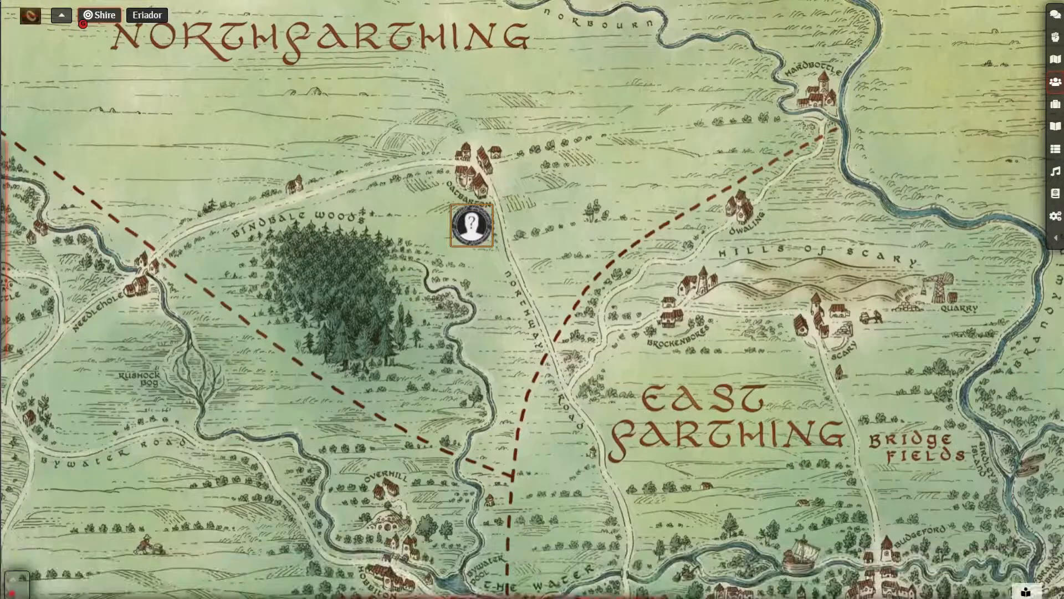
left_click(1025, 592)
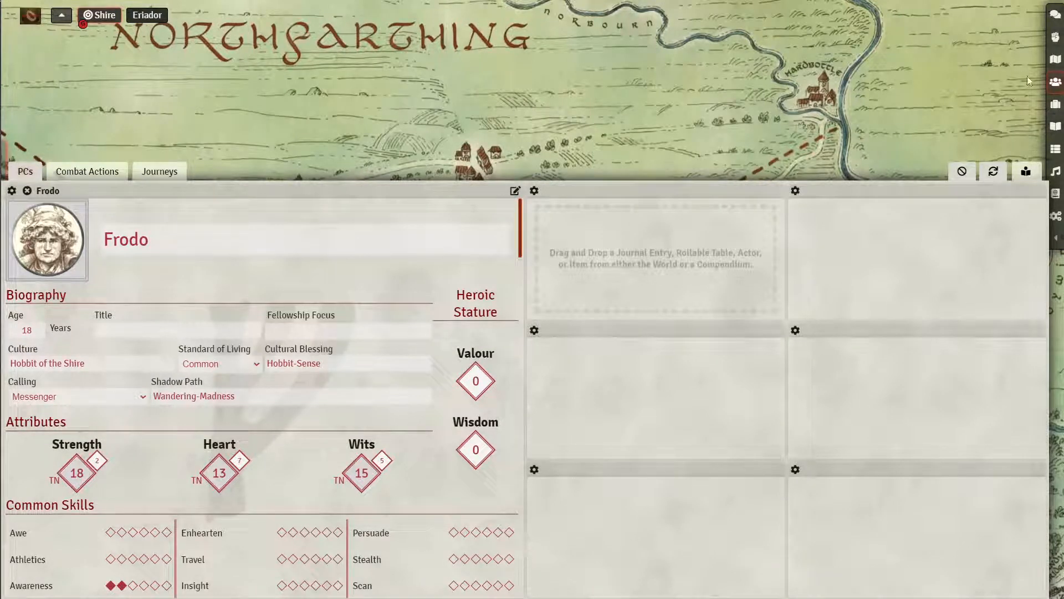
right_click(1054, 82)
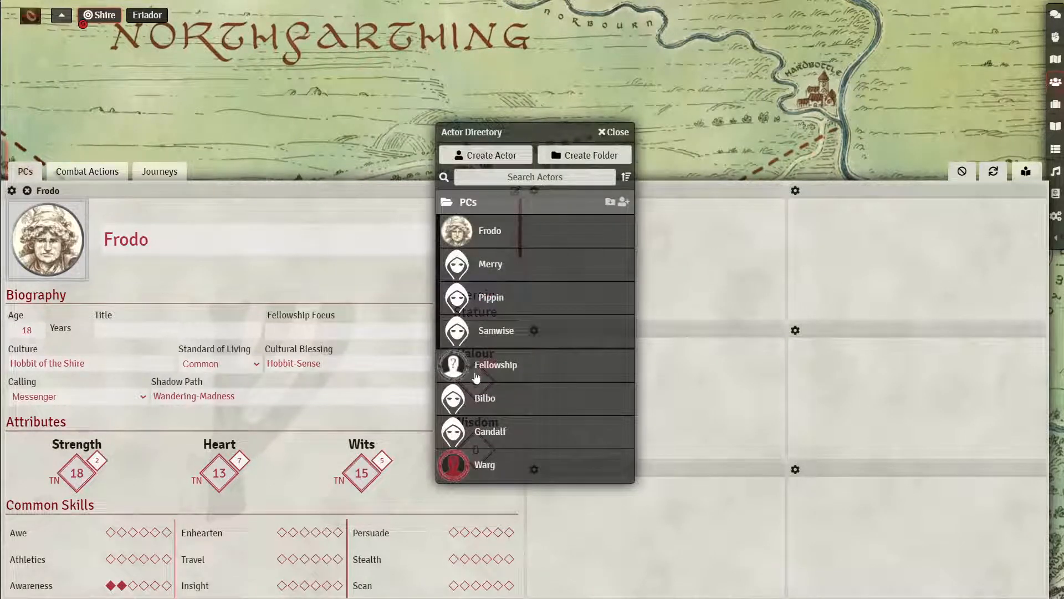
left_click_drag(541, 410, 691, 248)
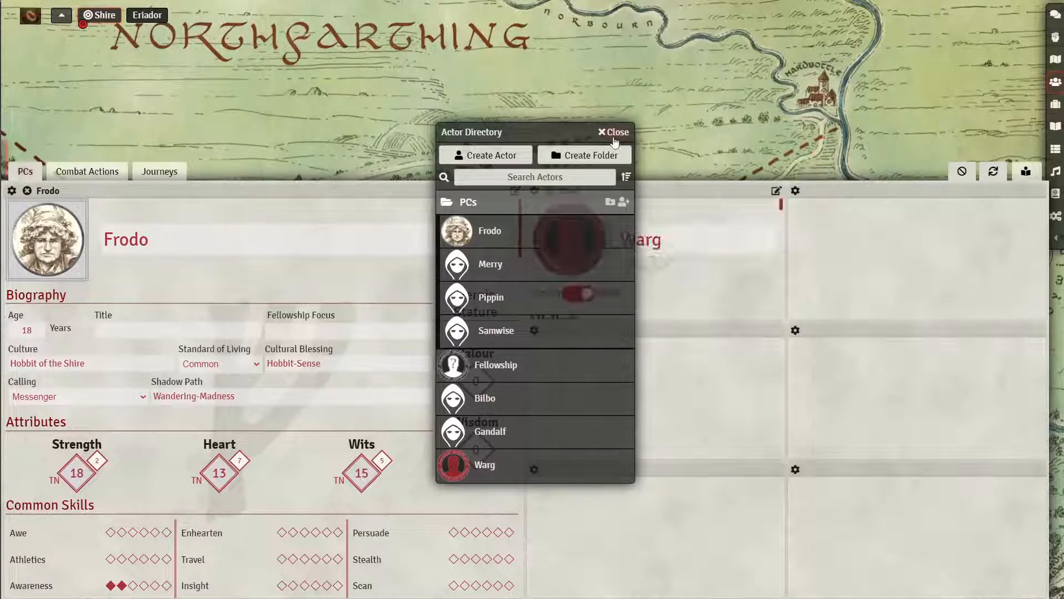
left_click(612, 133)
scroll(664, 265, "down", 5)
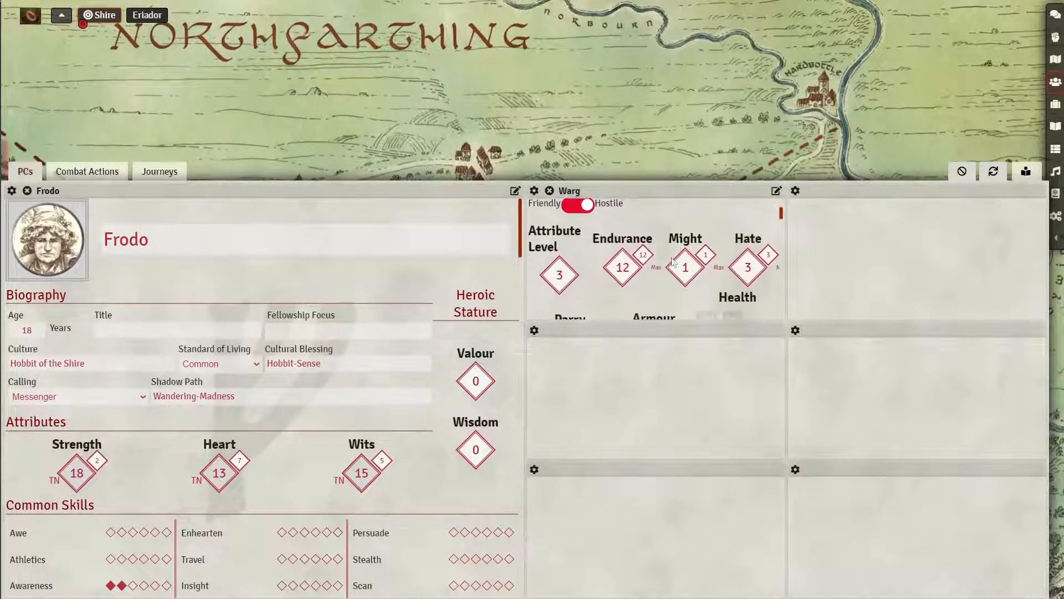
scroll(671, 261, "down", 5)
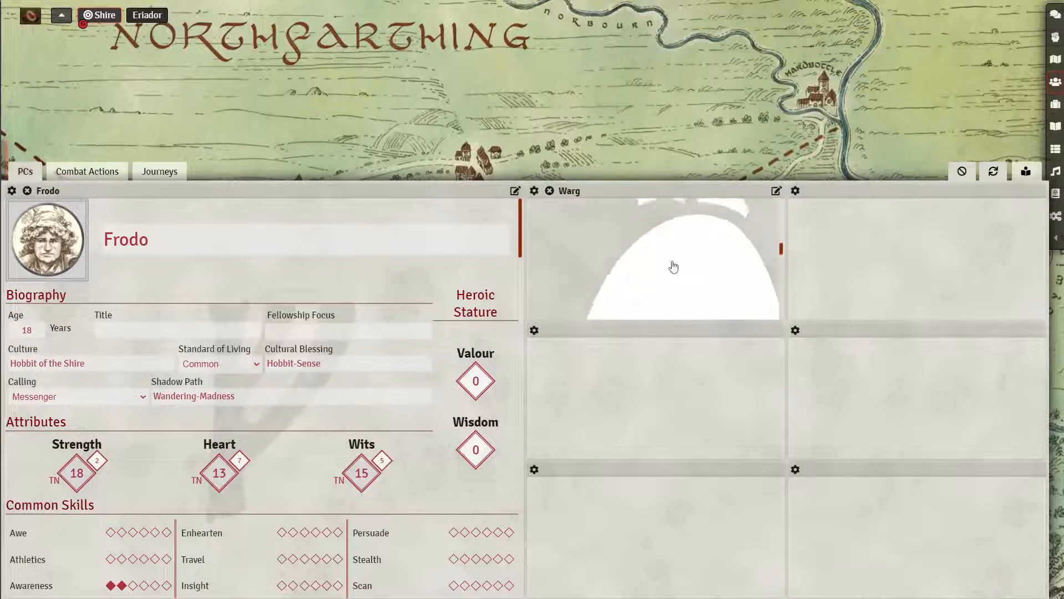
scroll(668, 269, "up", 2)
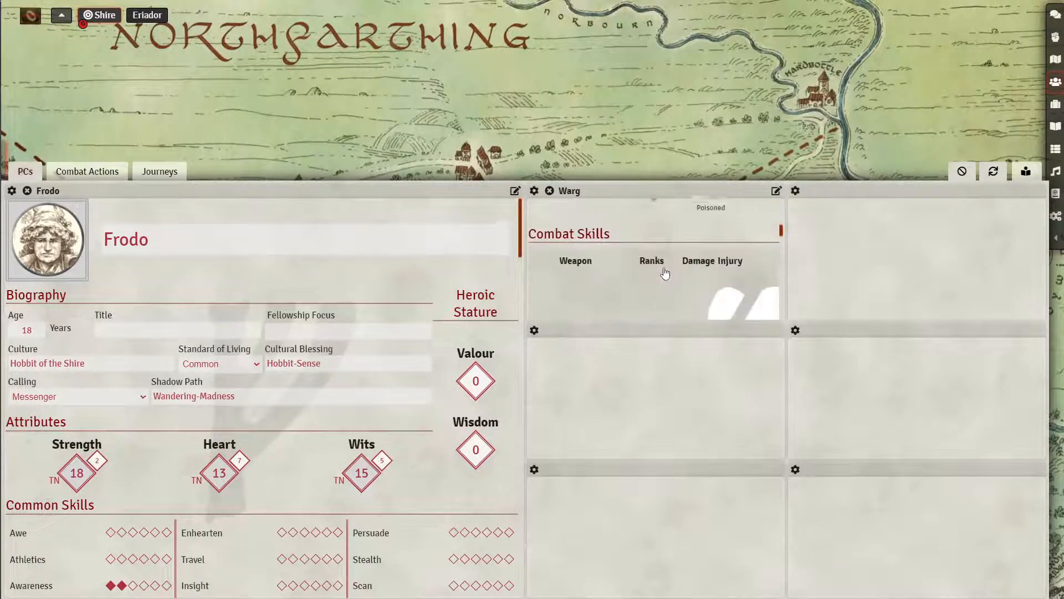
scroll(668, 267, "down", 2)
scroll(668, 267, "down", 2)
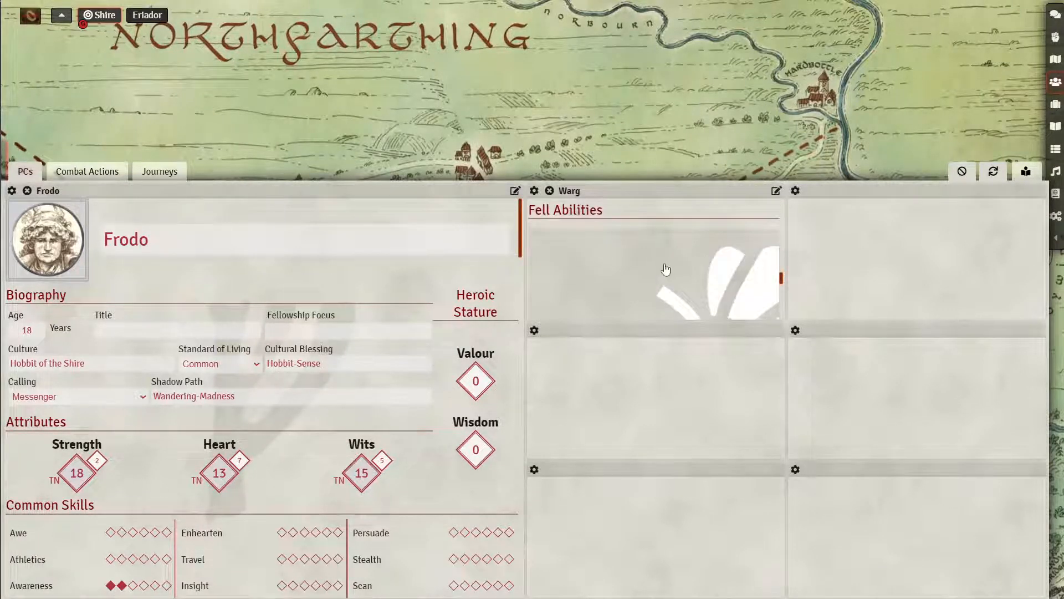
scroll(658, 276, "up", 2)
scroll(657, 280, "down", 2)
scroll(666, 313, "up", 2)
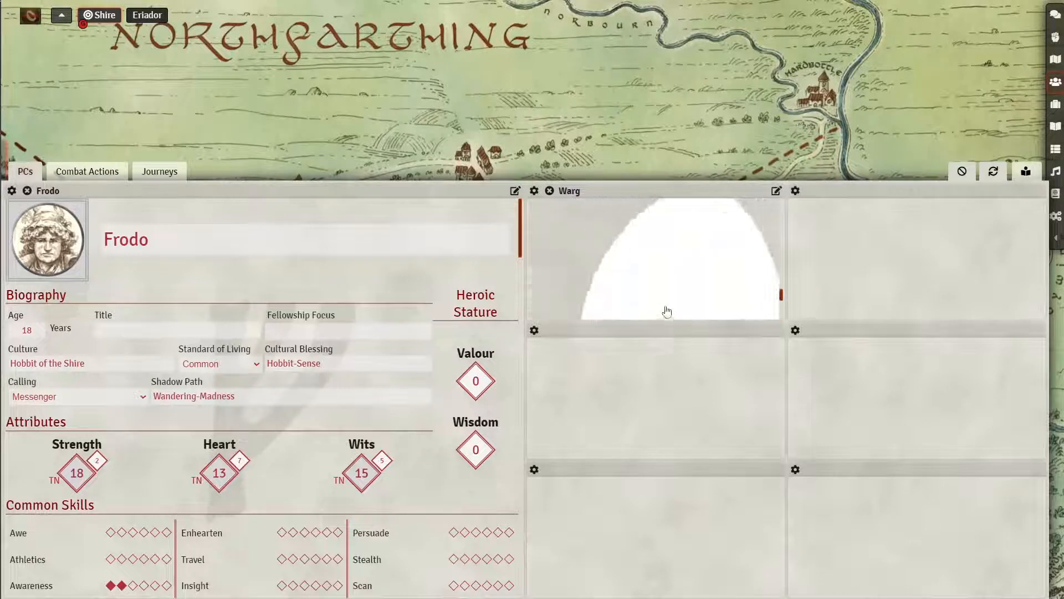
scroll(666, 312, "down", 1)
scroll(666, 311, "up", 2)
scroll(667, 310, "up", 4)
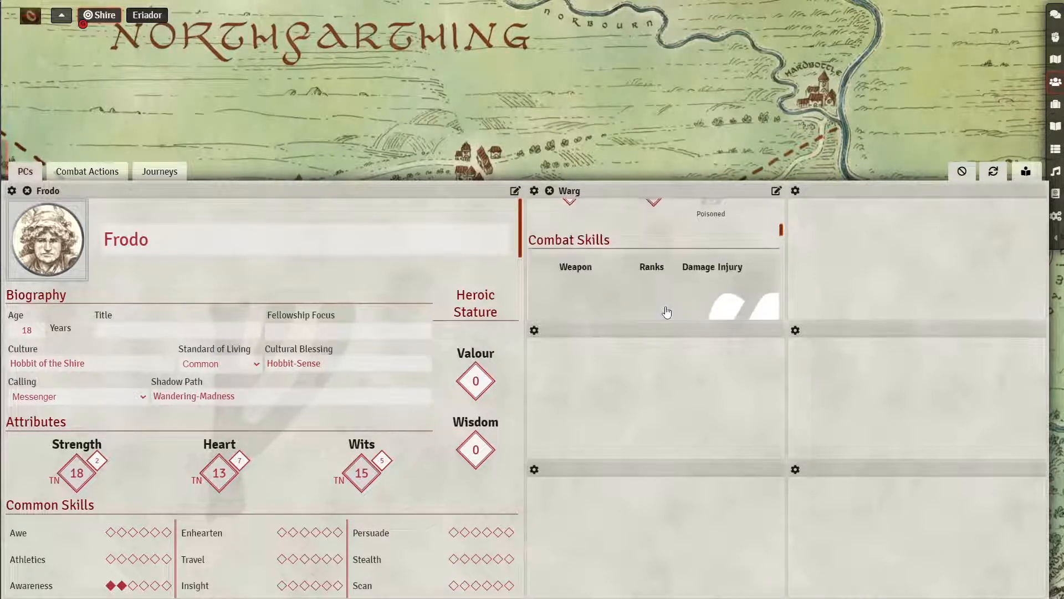
scroll(667, 310, "down", 1)
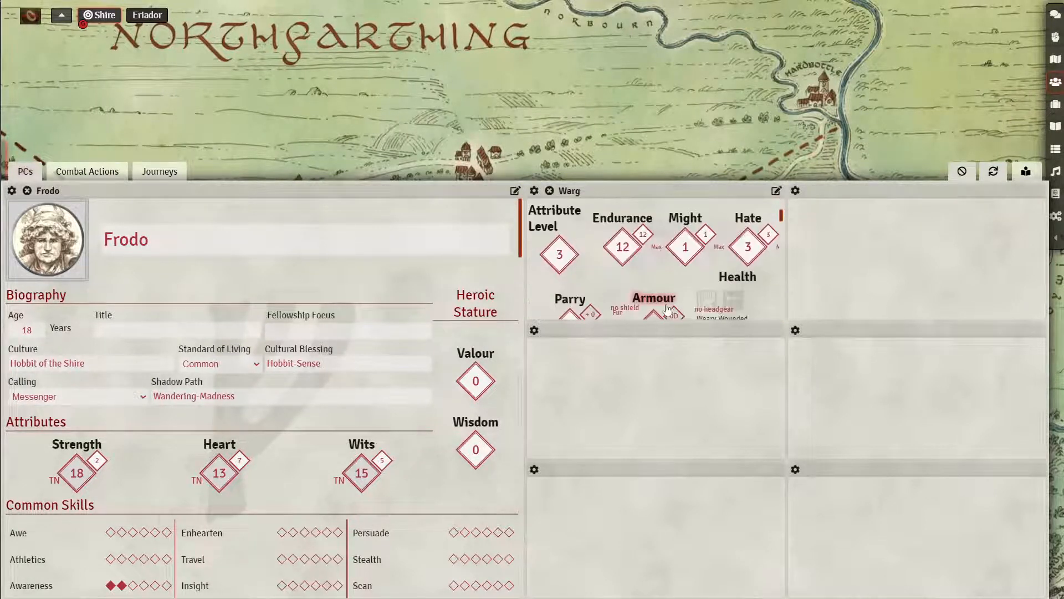
scroll(668, 310, "down", 1)
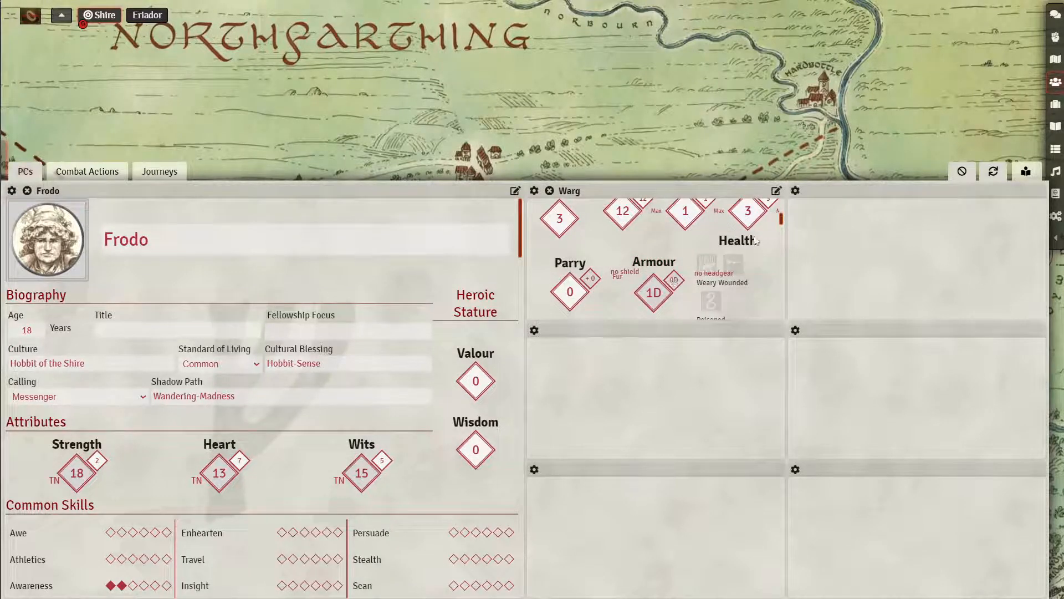
- Set the Warg cell's layout to span 2 columns
left_click(534, 190)
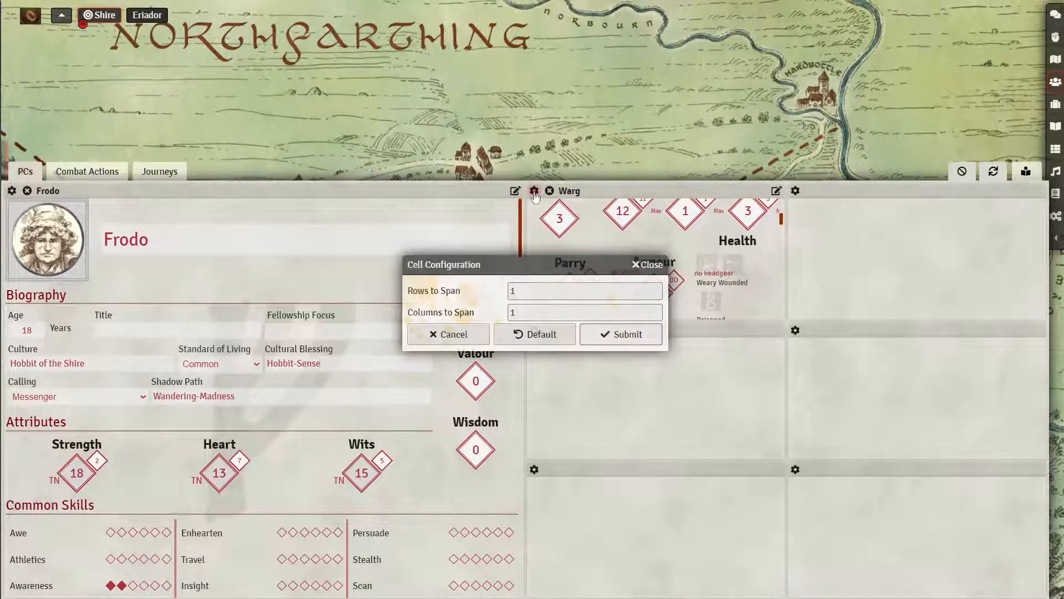
double_click(530, 295)
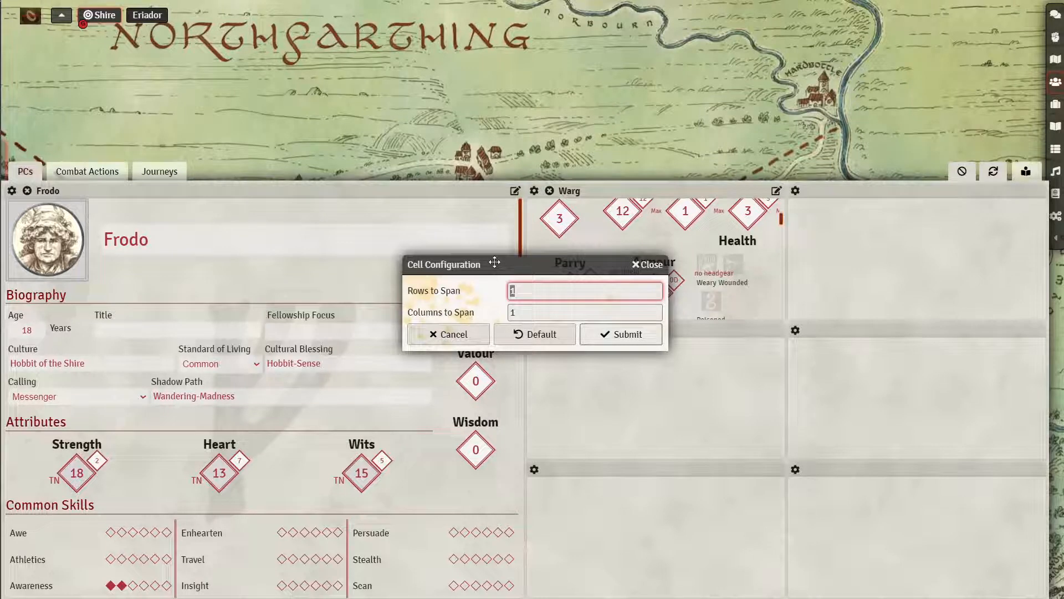
key("Tab")
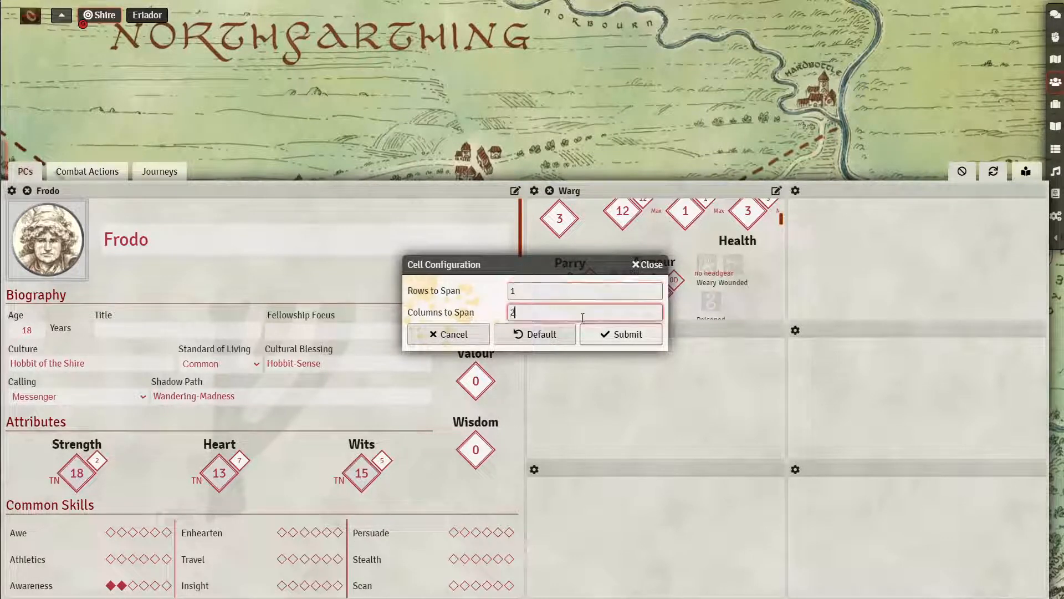
type("2")
left_click(621, 334)
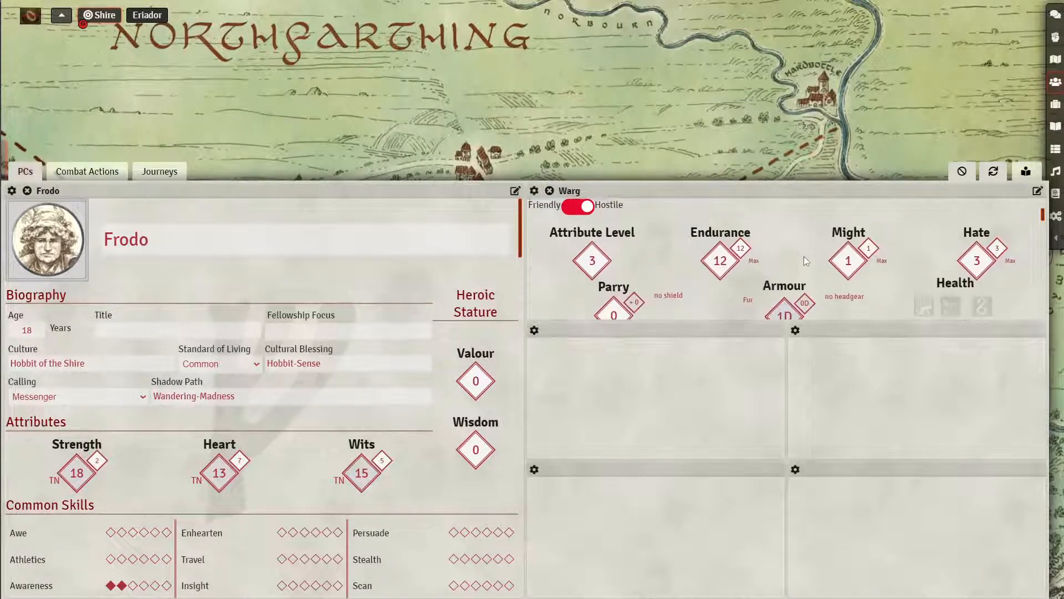
scroll(803, 256, "down", 5)
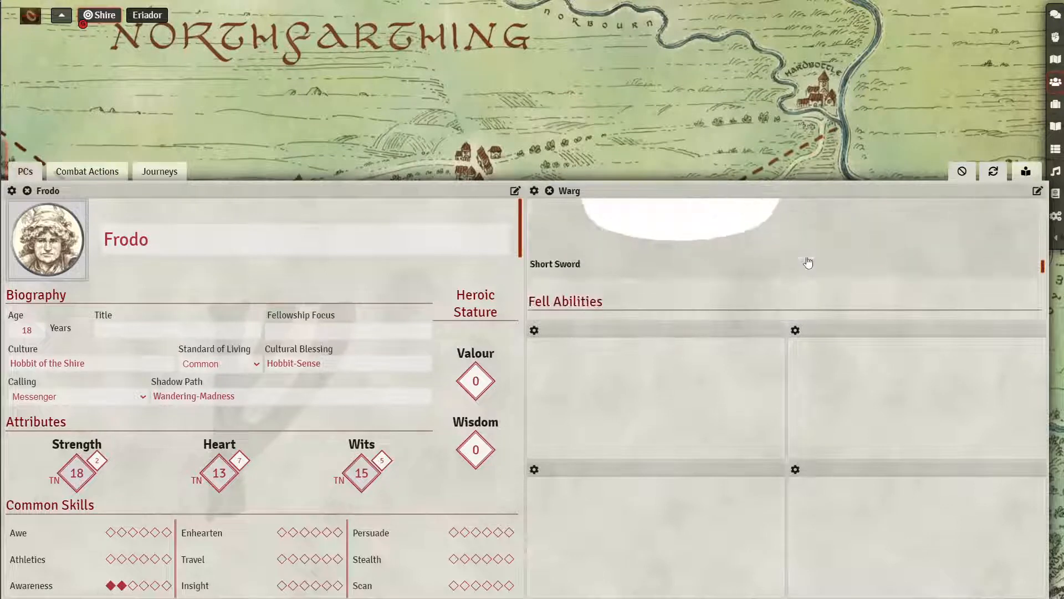
scroll(808, 262, "down", 5)
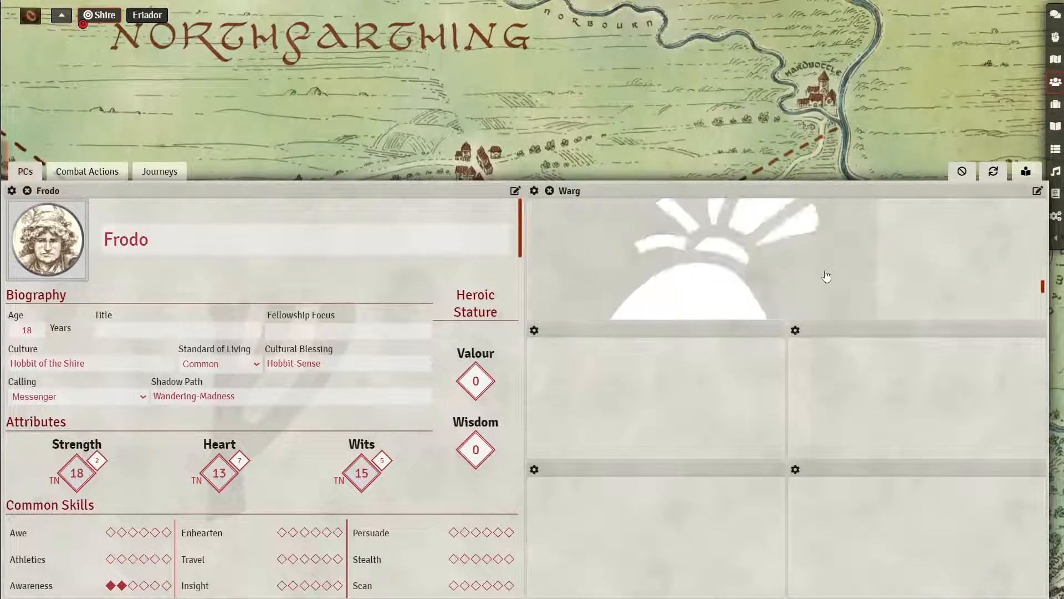
scroll(827, 275, "up", 10)
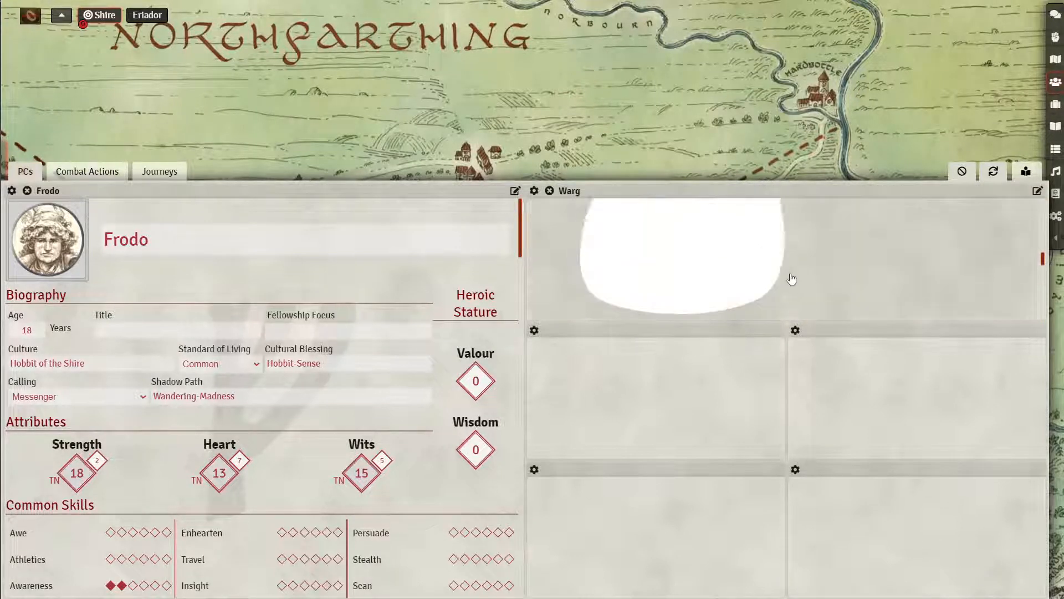
- Remove the Warg sheet, reset the cell to 1 column, and hide the grid panel
left_click(549, 191)
left_click(533, 190)
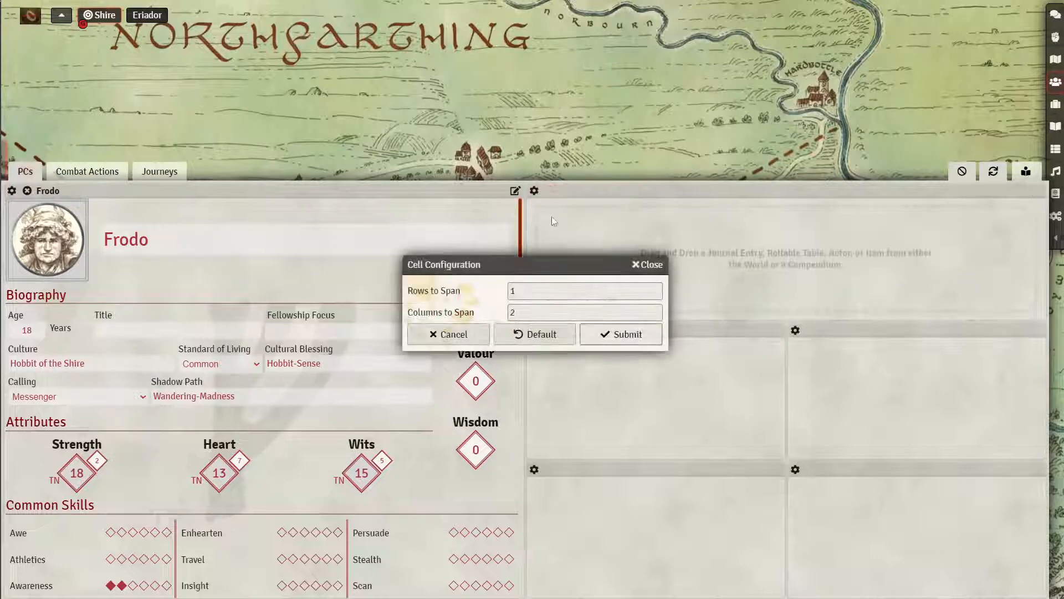
double_click(535, 312)
type("1")
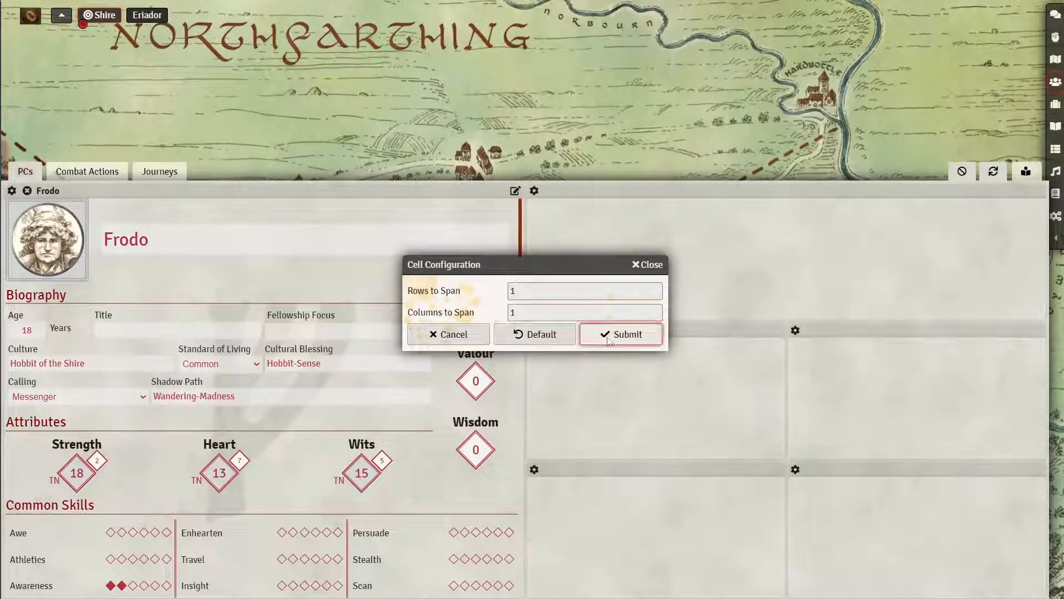
left_click(608, 335)
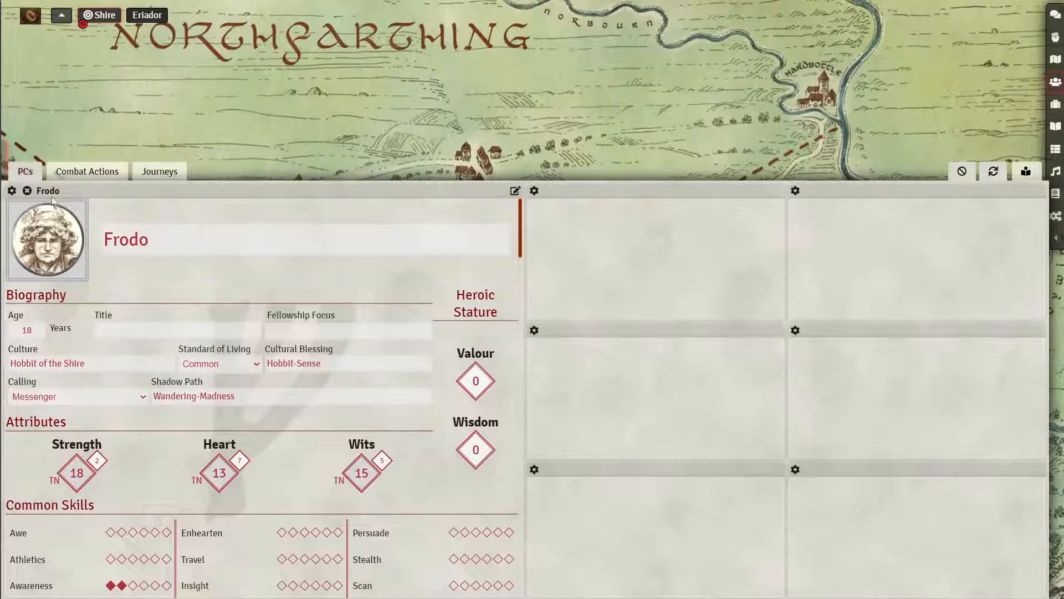
left_click(1026, 171)
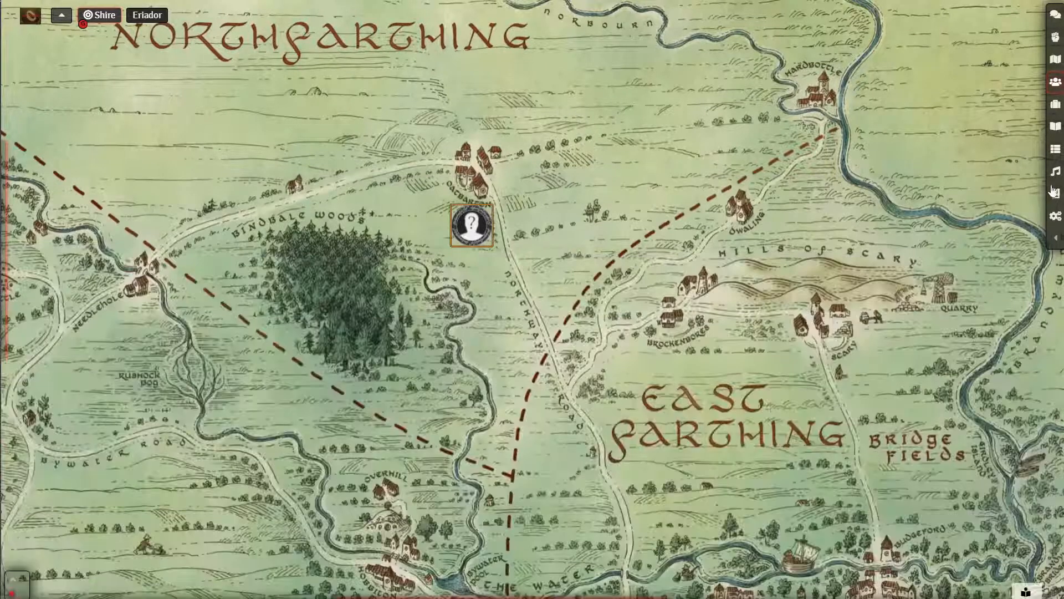
- Show the Actors list, then open a new browser tab
left_click(1056, 238)
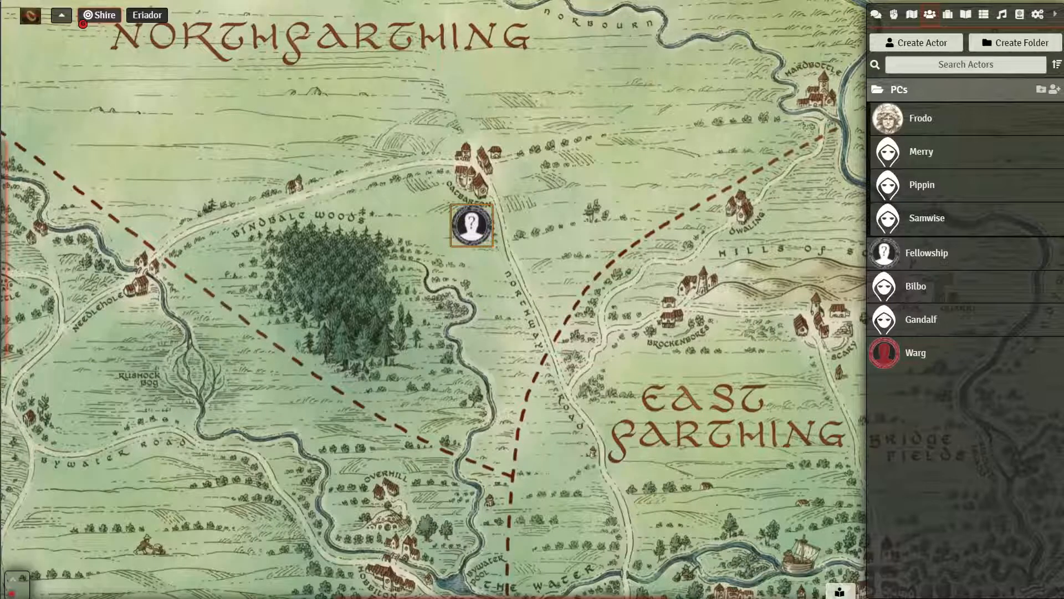
key("ctrl+t")
- Search Bing for 'token tool', visit the RPTools TokenTool result, and return to the results
type("token tool")
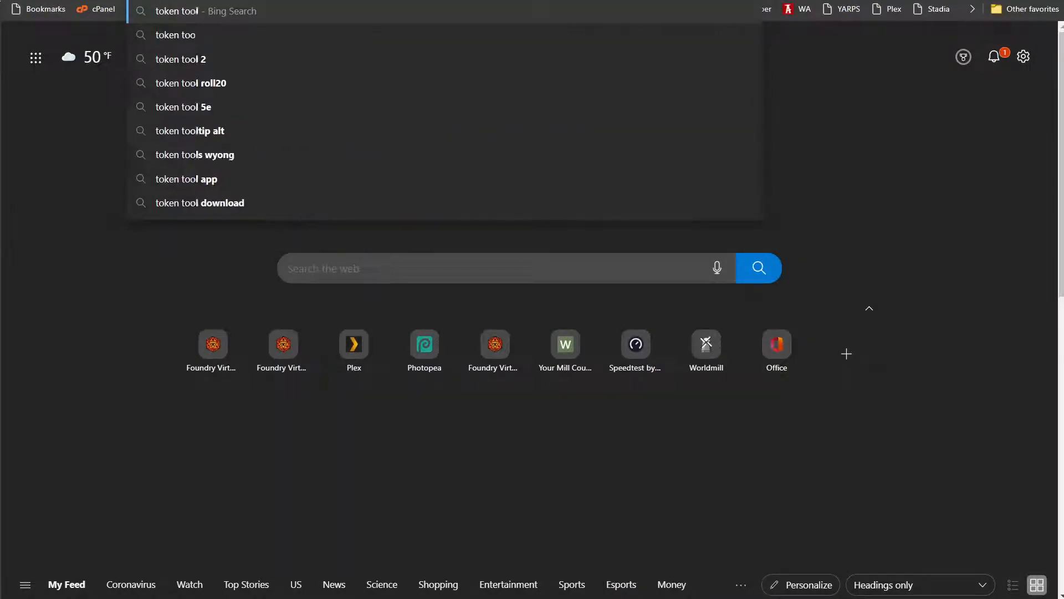
key("Return")
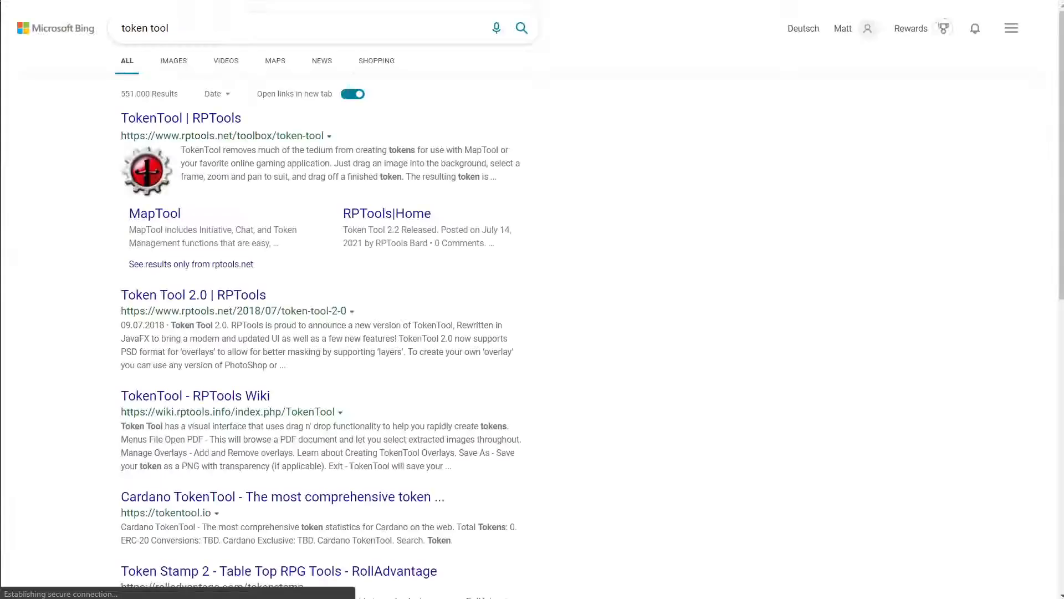
left_click(222, 126)
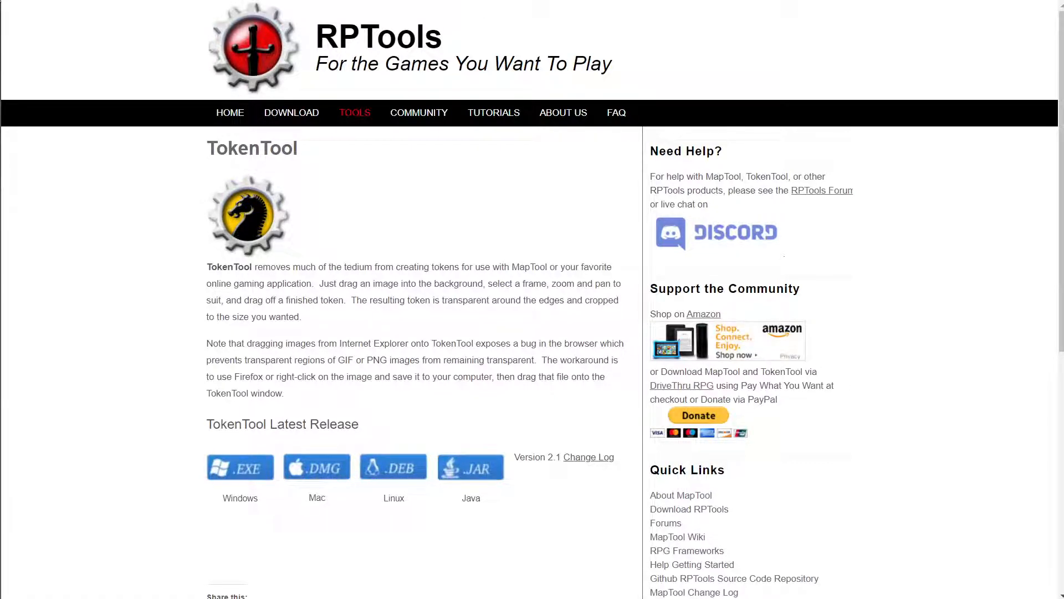
left_click(327, 1)
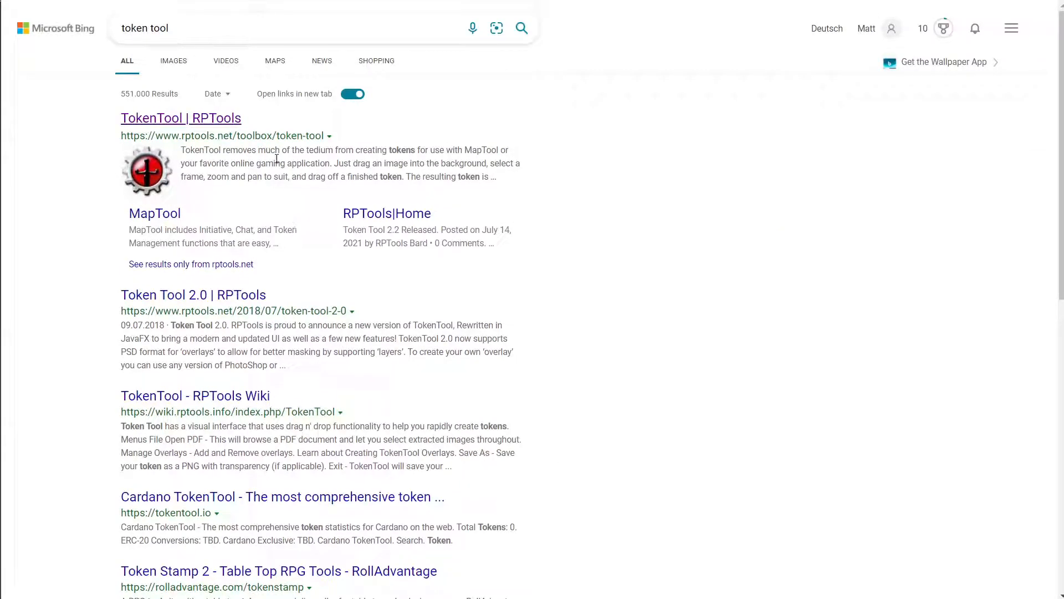
scroll(256, 69, "down", 3)
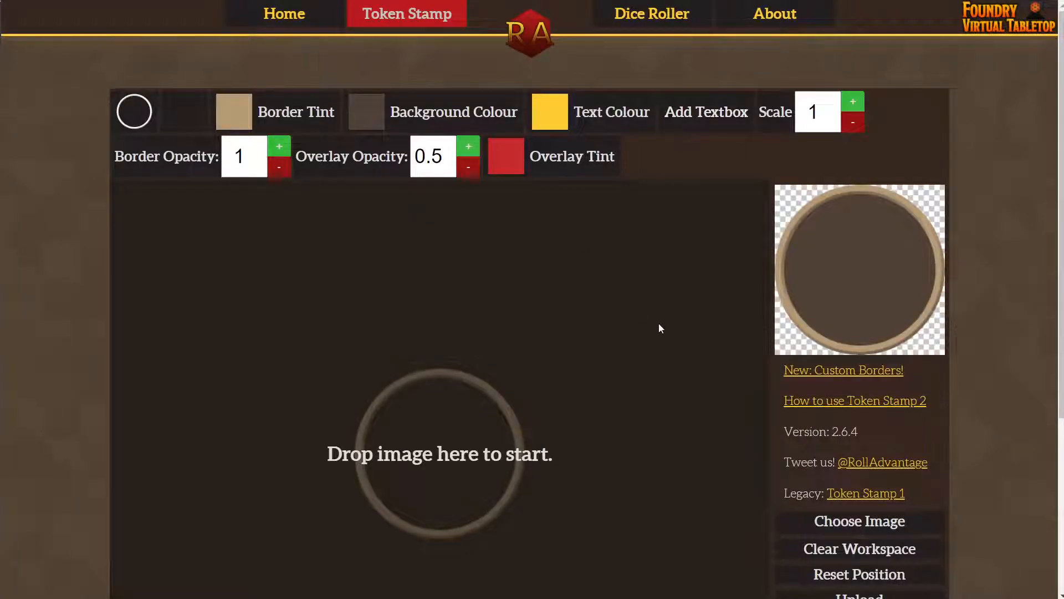
- Drop the hobbit illustration into Token Stamp, enlarge it, and centre her face in the ring
scroll(659, 329, "down", 5)
scroll(525, 309, "up", 2)
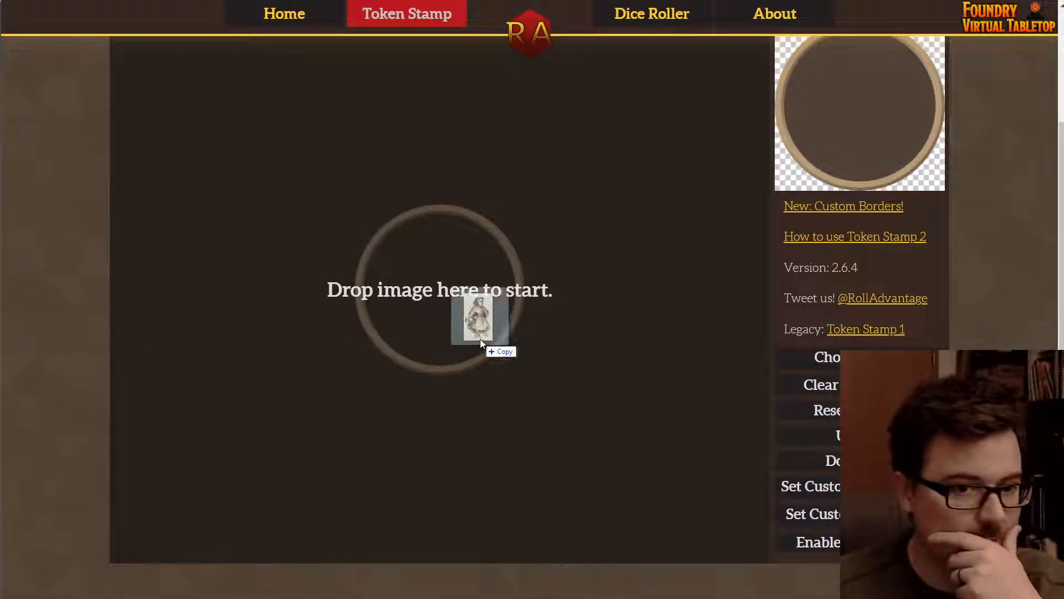
left_click_drag(479, 338, 459, 374)
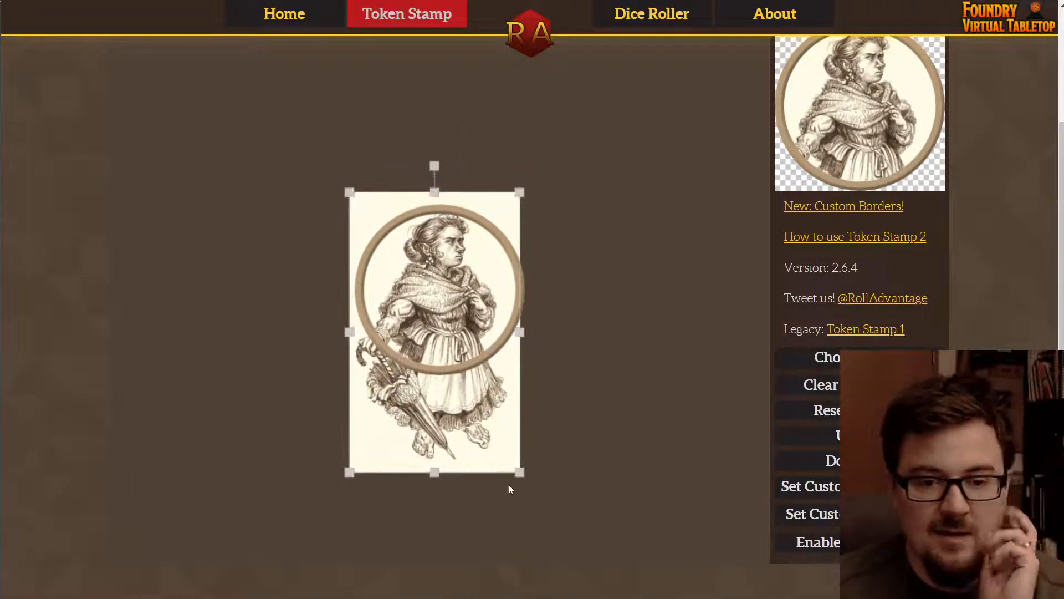
scroll(749, 215, "up", 3)
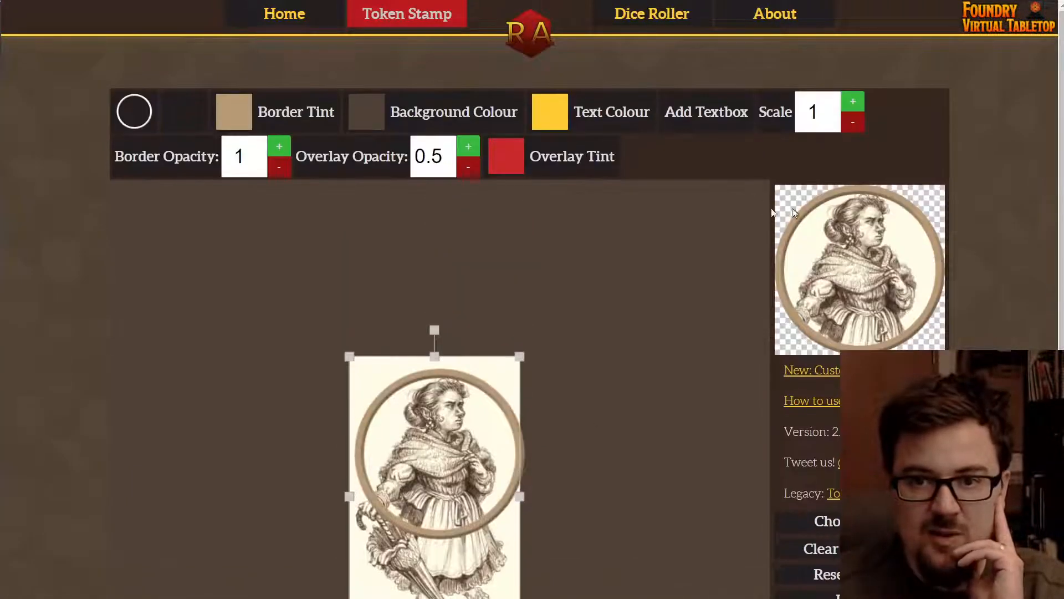
scroll(625, 284, "down", 5)
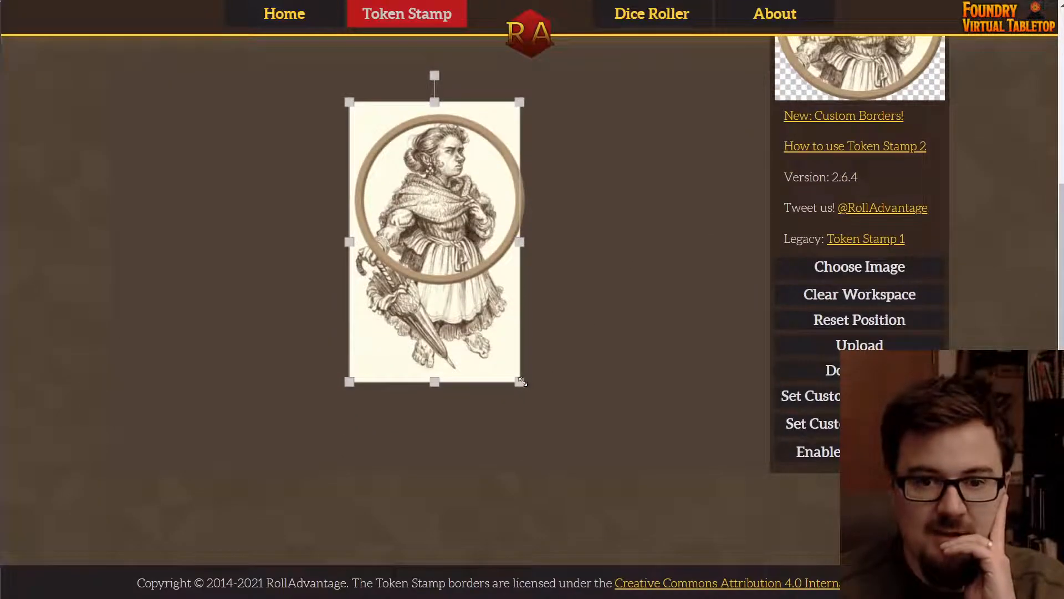
left_click_drag(522, 381, 604, 460)
left_click_drag(574, 322, 568, 418)
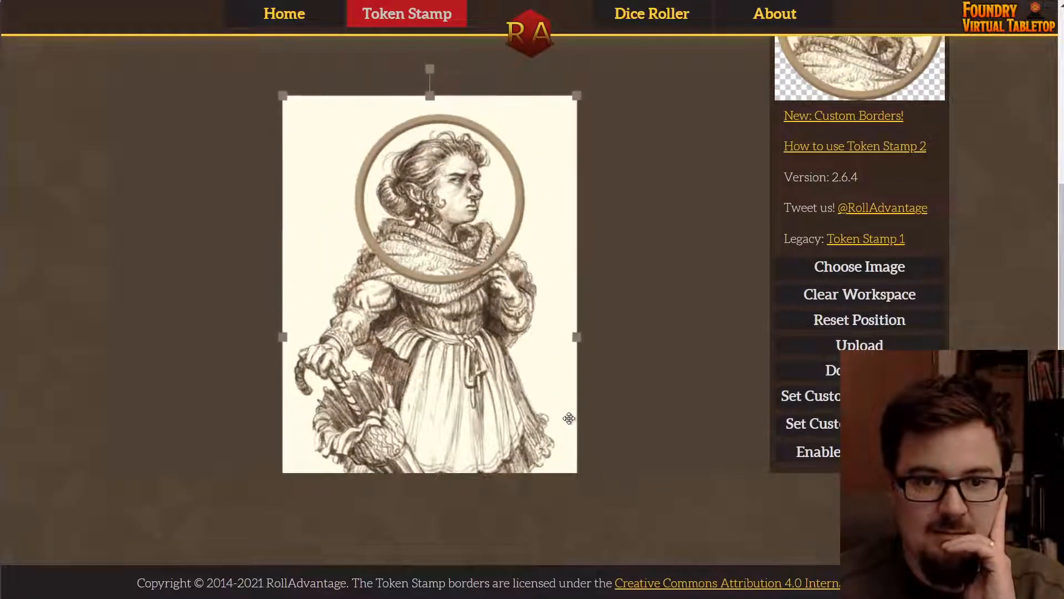
scroll(690, 307, "up", 5)
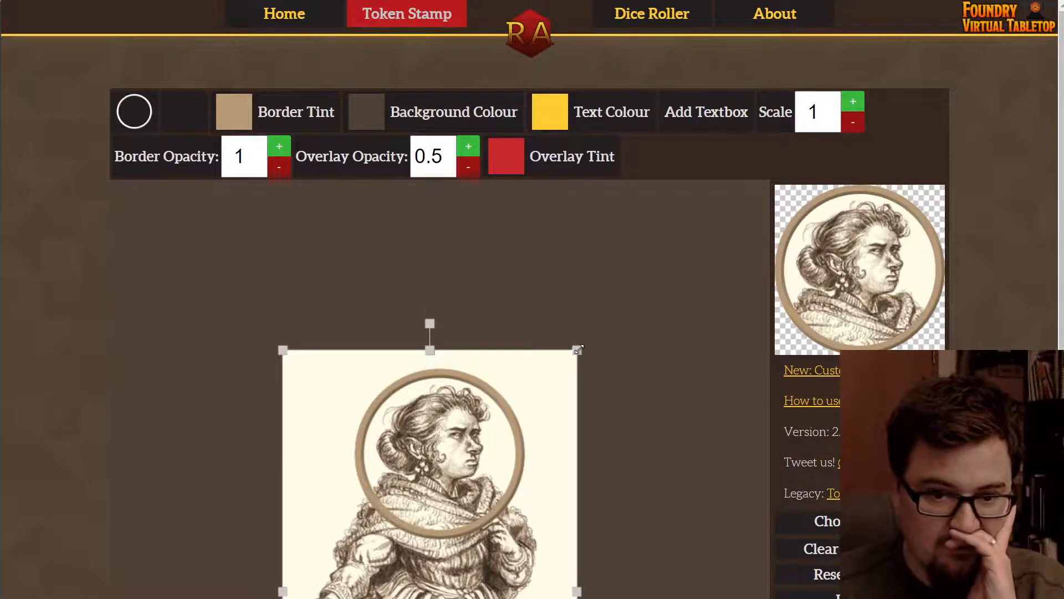
mouse_move(578, 349)
left_mouse_down()
mouse_move(596, 331)
mouse_move(578, 369)
left_mouse_up()
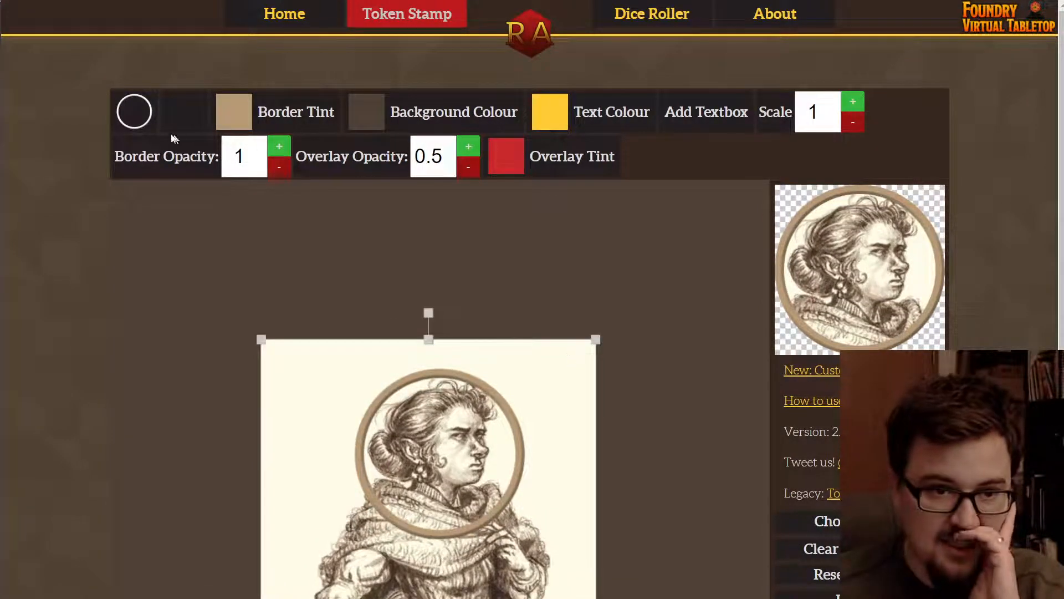
- Try several border rings, settling briefly on the serrated circle border
left_click(138, 113)
left_click(190, 172)
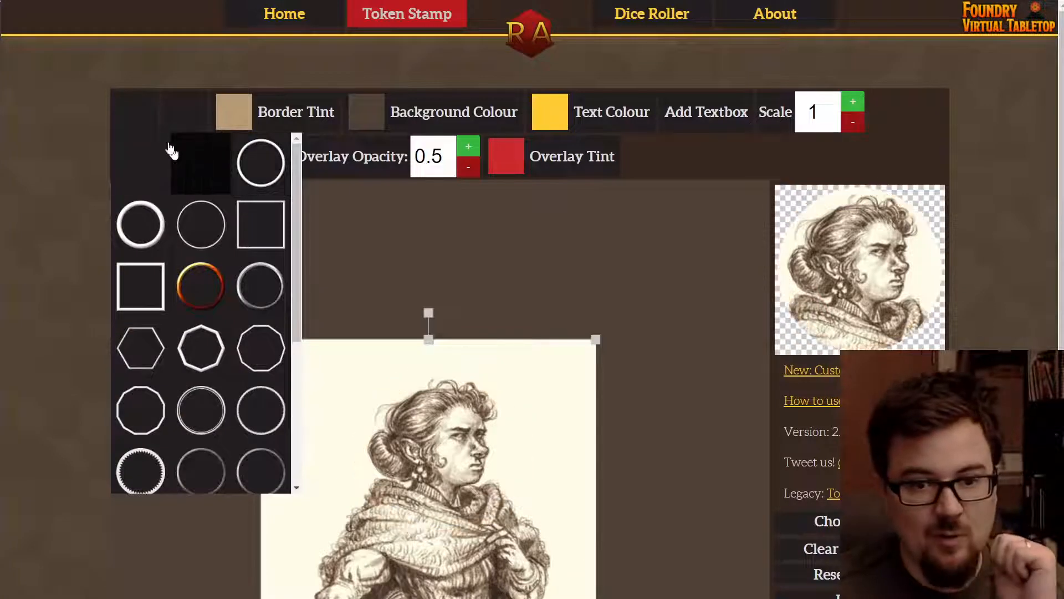
left_click(185, 231)
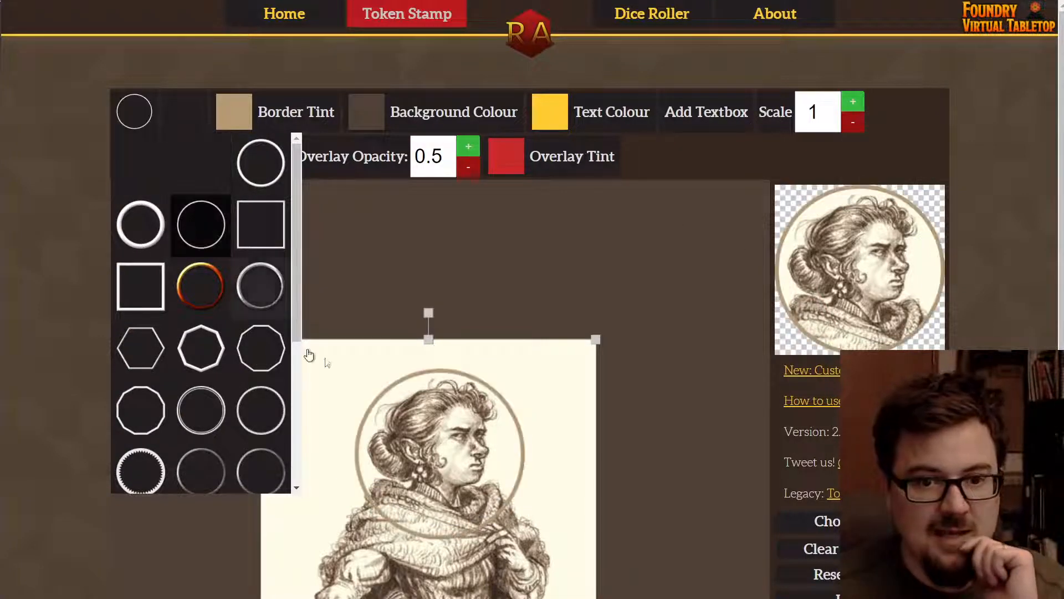
left_click(196, 298)
left_click(189, 421)
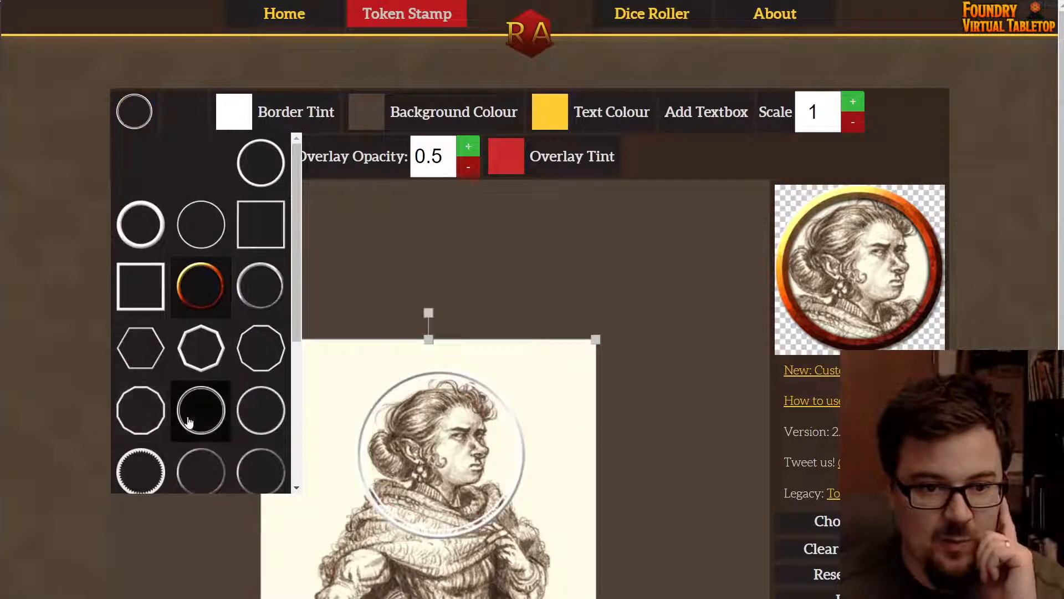
left_click(258, 468)
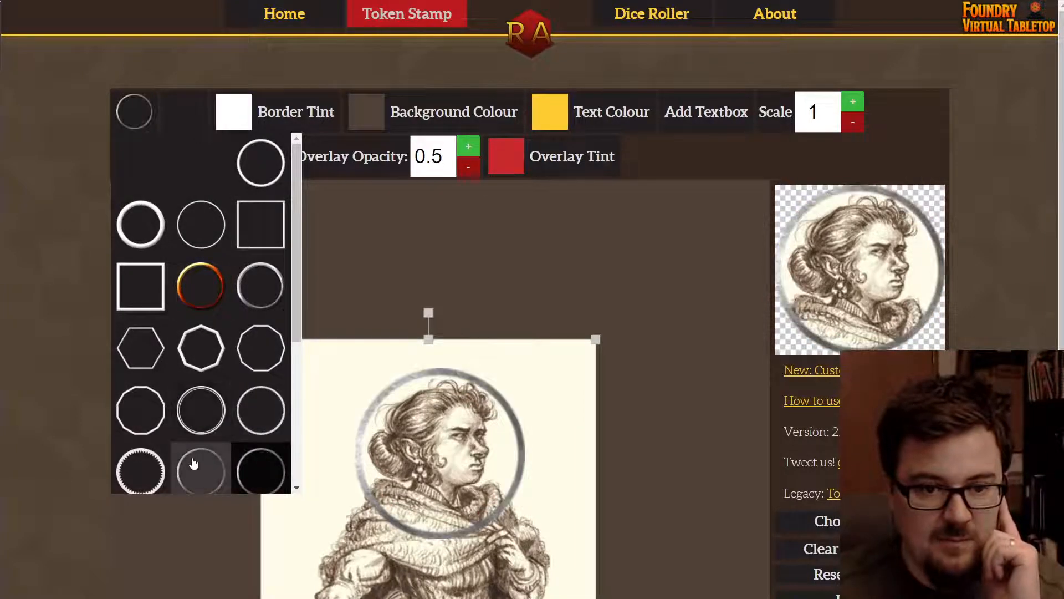
left_click(140, 471)
scroll(237, 380, "down", 2)
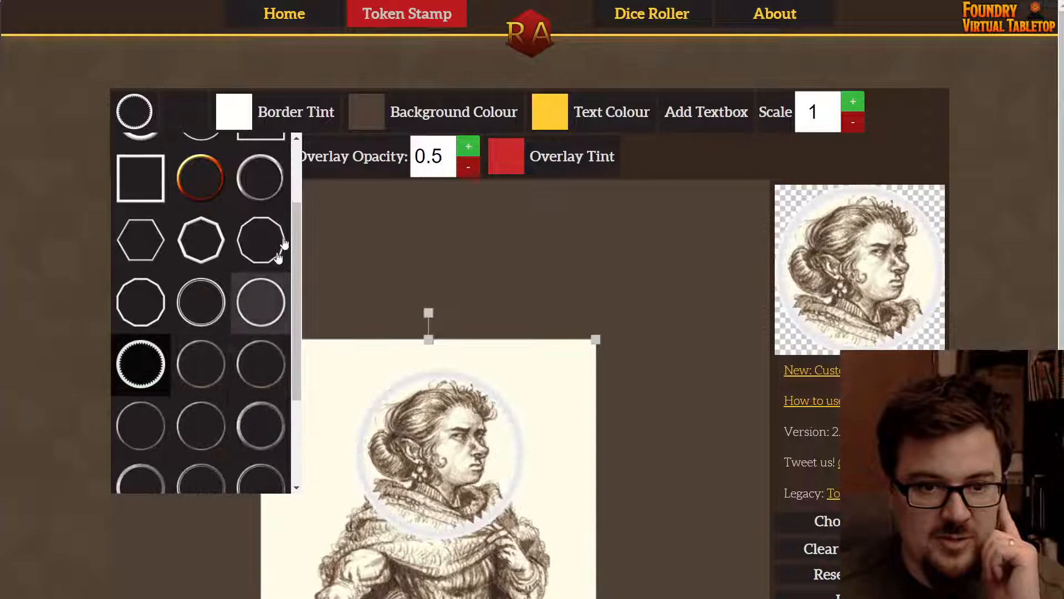
- Set the border tint to gold (CDA223)
left_click(254, 119)
left_click(277, 165)
left_click(294, 152)
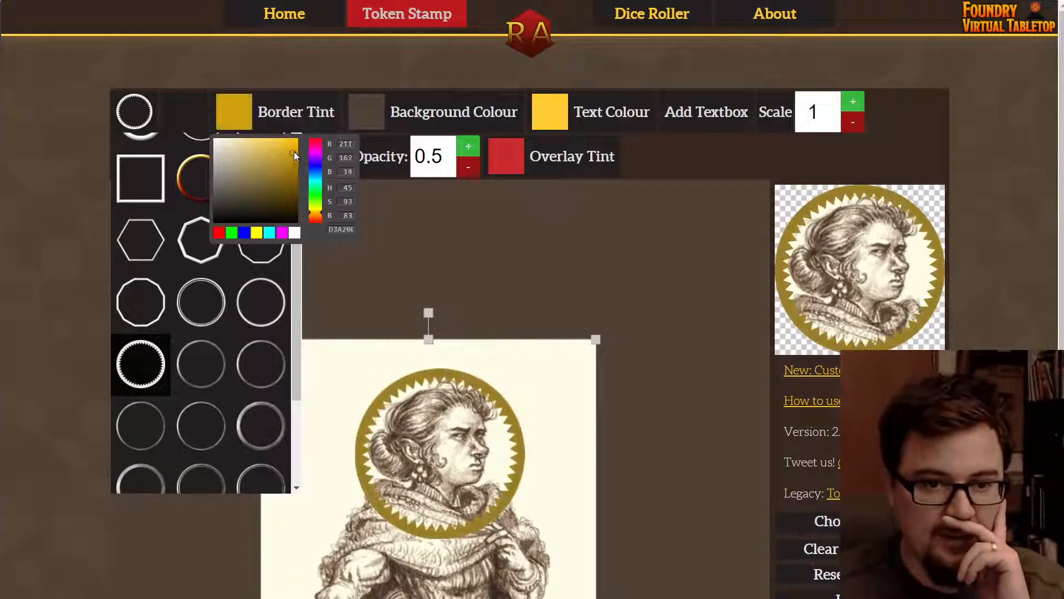
left_click_drag(294, 151, 284, 155)
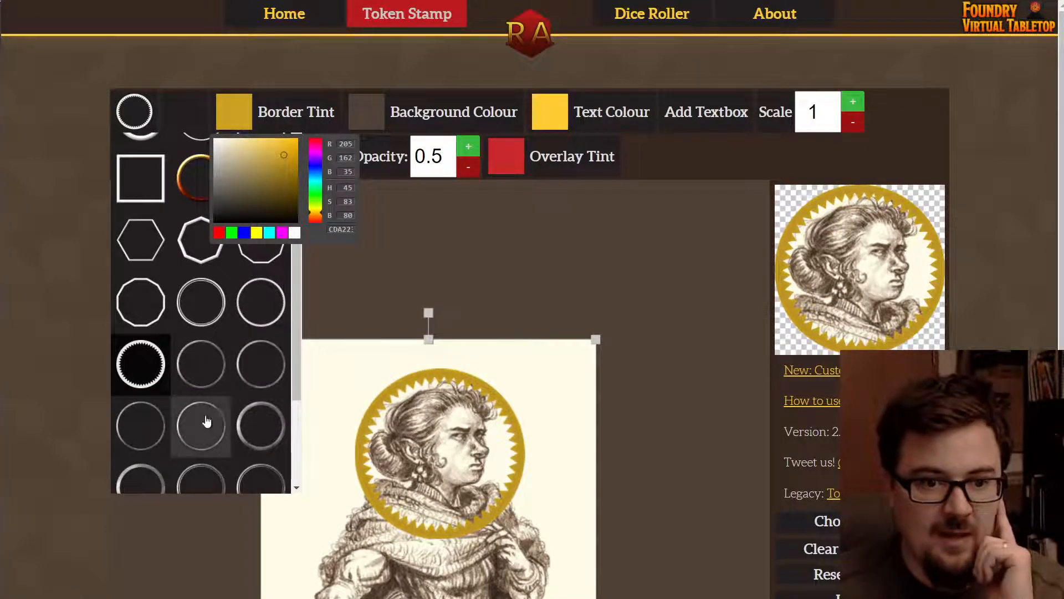
scroll(211, 422, "down", 5)
- Switch from the wavy ring to the plain circle border with a small notch
left_click(194, 281)
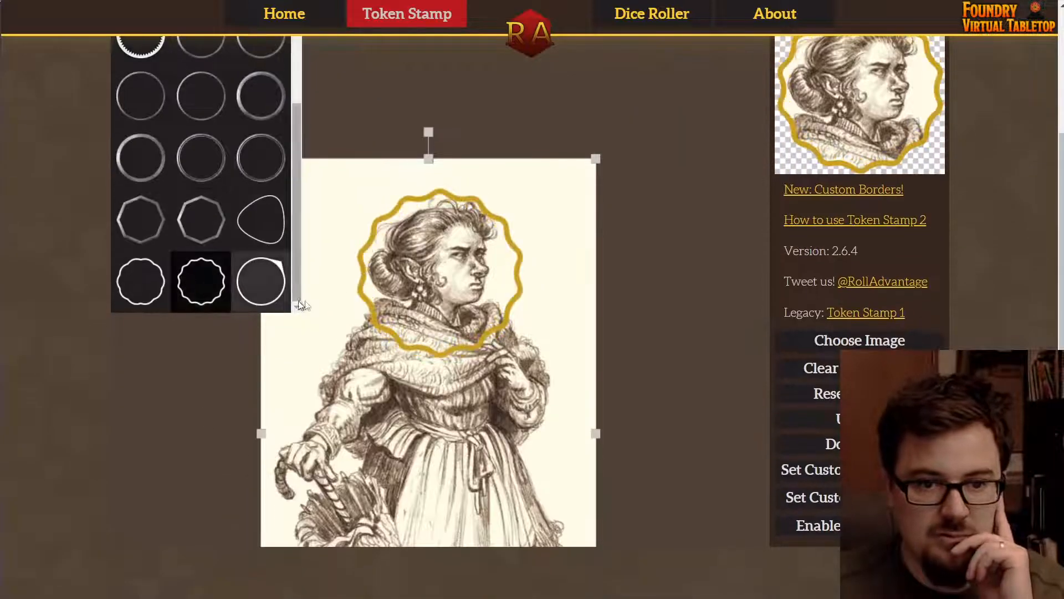
scroll(416, 285, "up", 3)
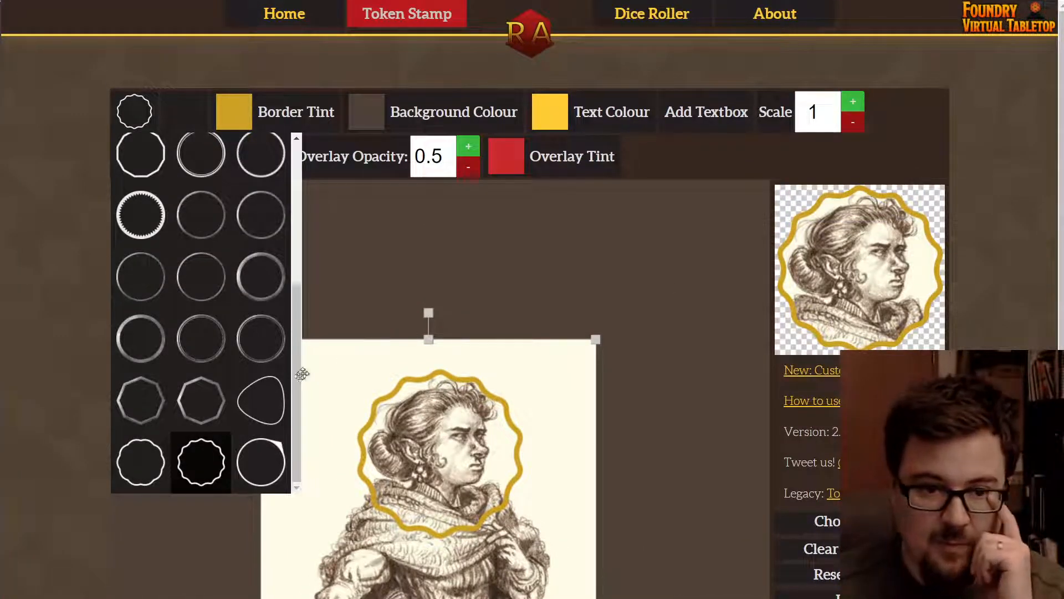
left_click(260, 461)
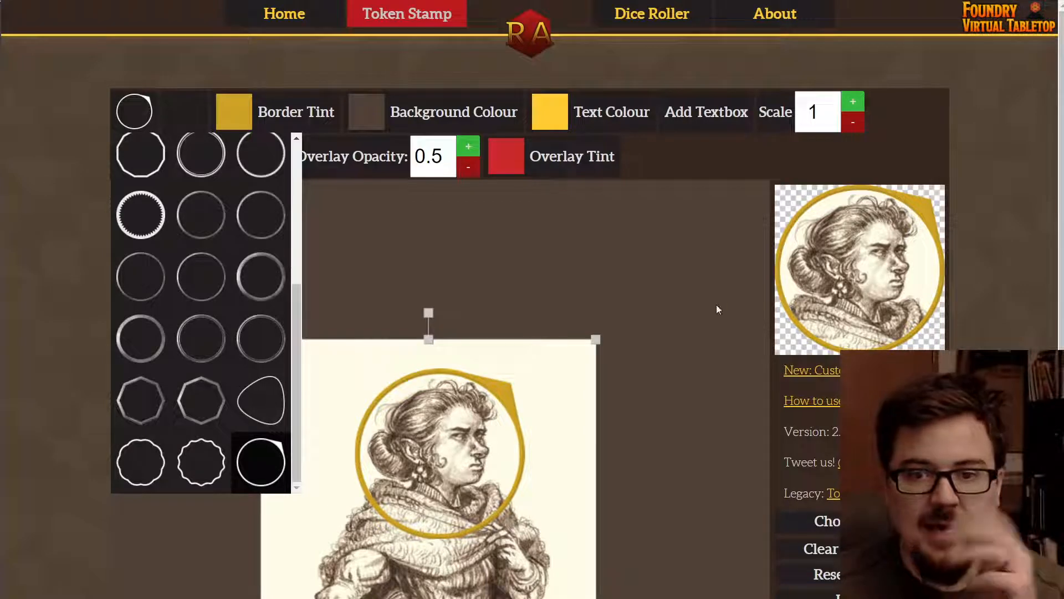
scroll(665, 351, "down", 5)
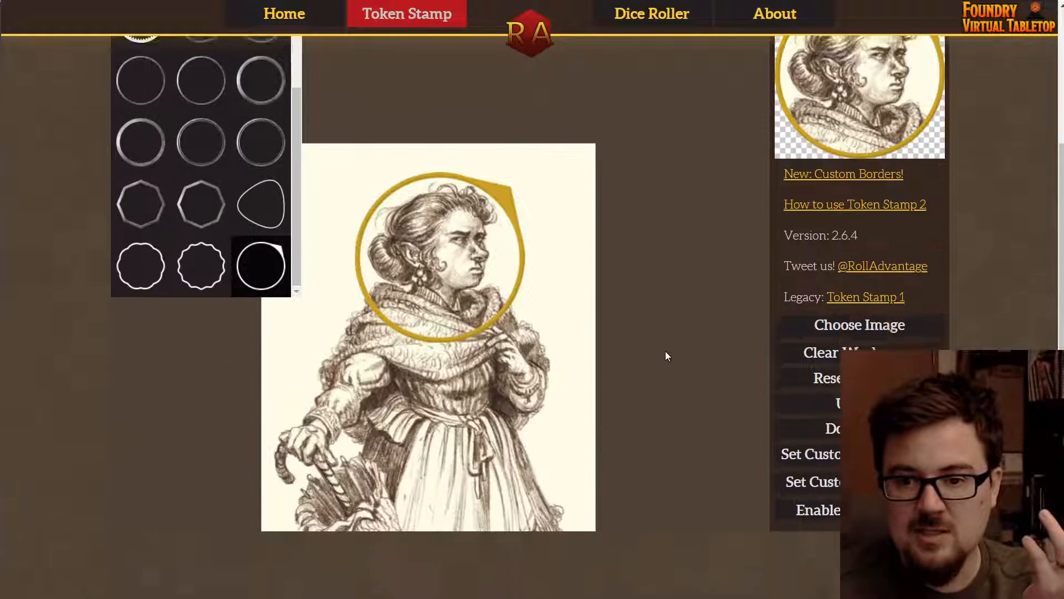
scroll(806, 477, "up", 3)
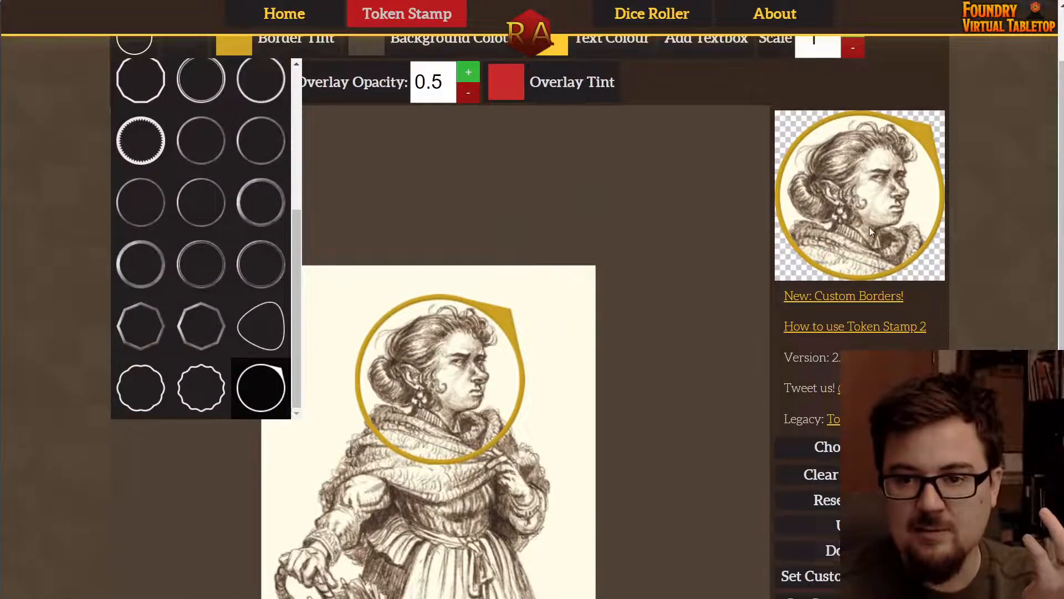
- Save the token preview image to Downloads as download.png
right_click(875, 209)
left_click(912, 217)
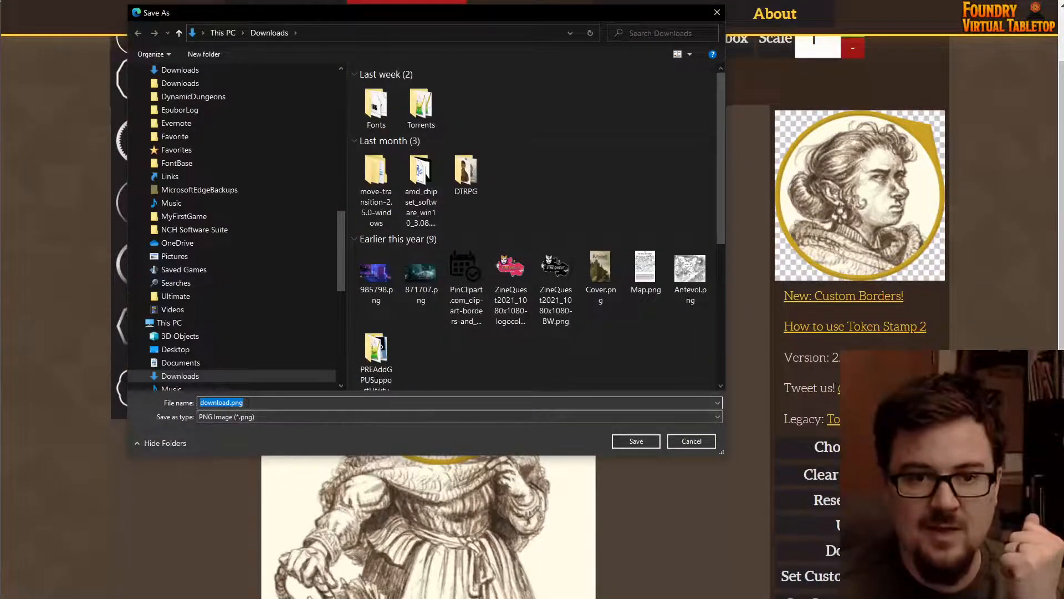
left_click(635, 441)
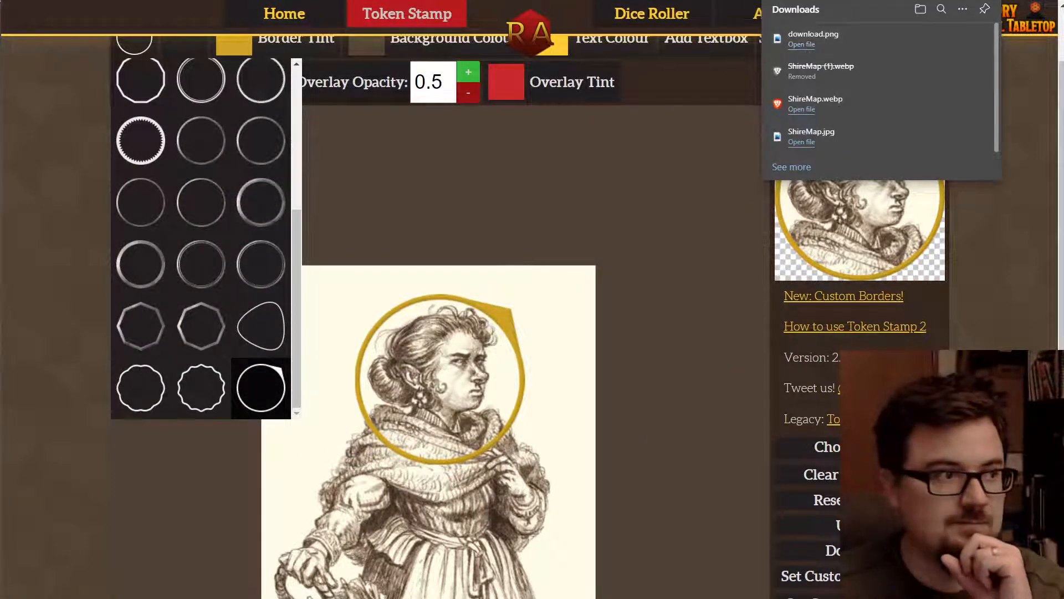
- View the saved download.png in Photos, then close the viewer
left_click_drag(0, 0, 531, 0)
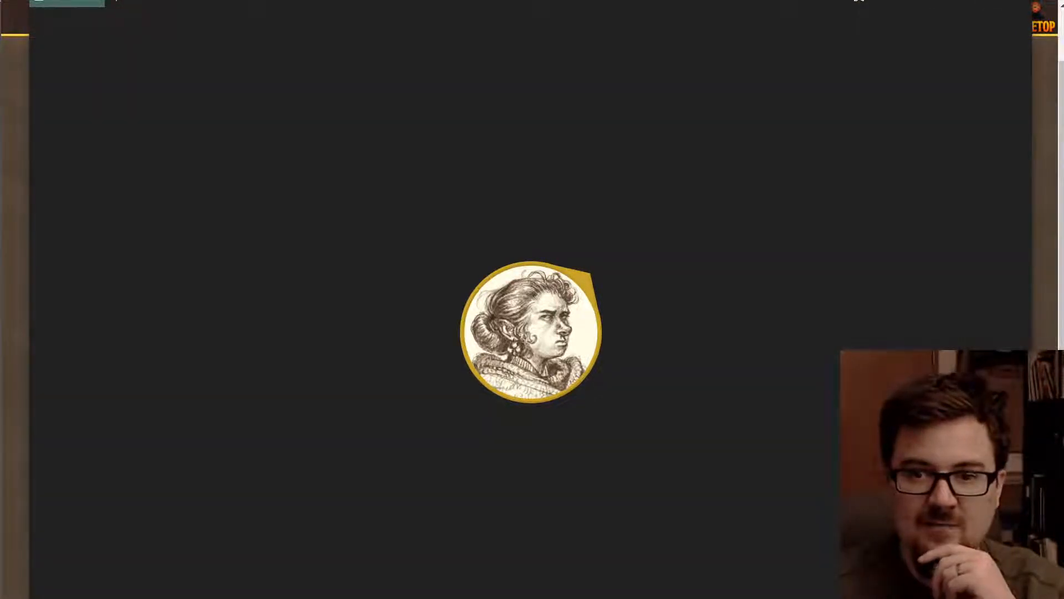
left_click(22, 318)
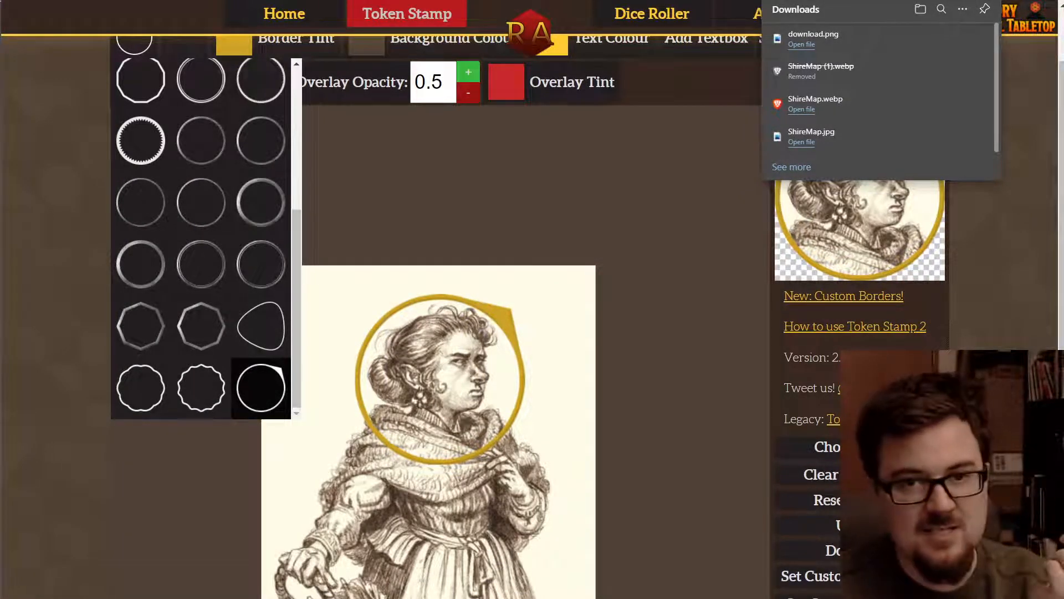
scroll(600, 403, "down", 3)
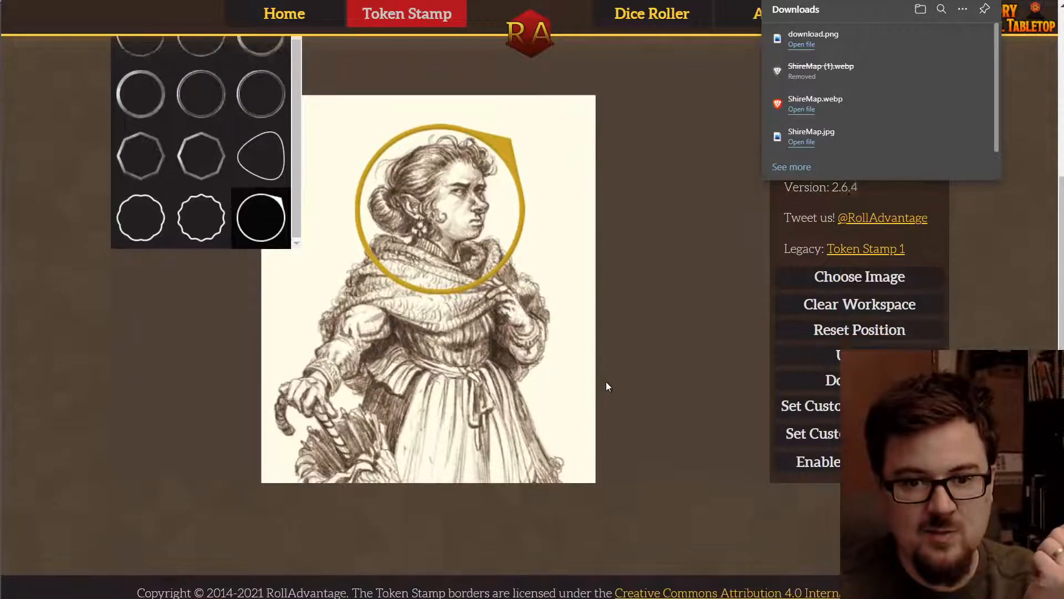
scroll(605, 382, "up", 3)
- Upload download.png from Downloads for WebP conversion, then shift the portrait under the gold ring
left_click_drag(556, 408, 571, 267)
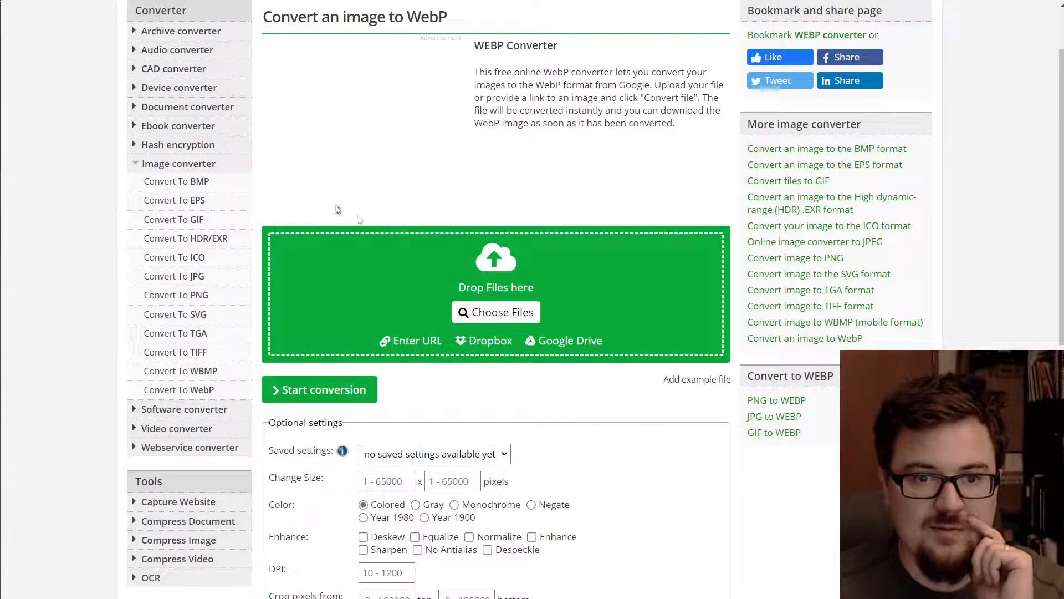
left_click(496, 312)
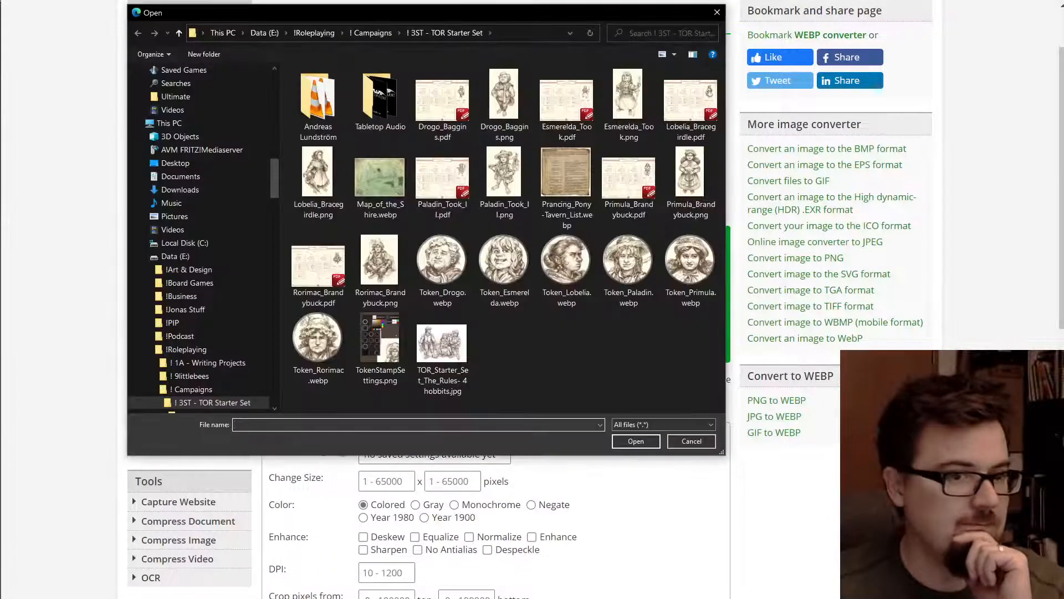
left_click(205, 190)
double_click(310, 119)
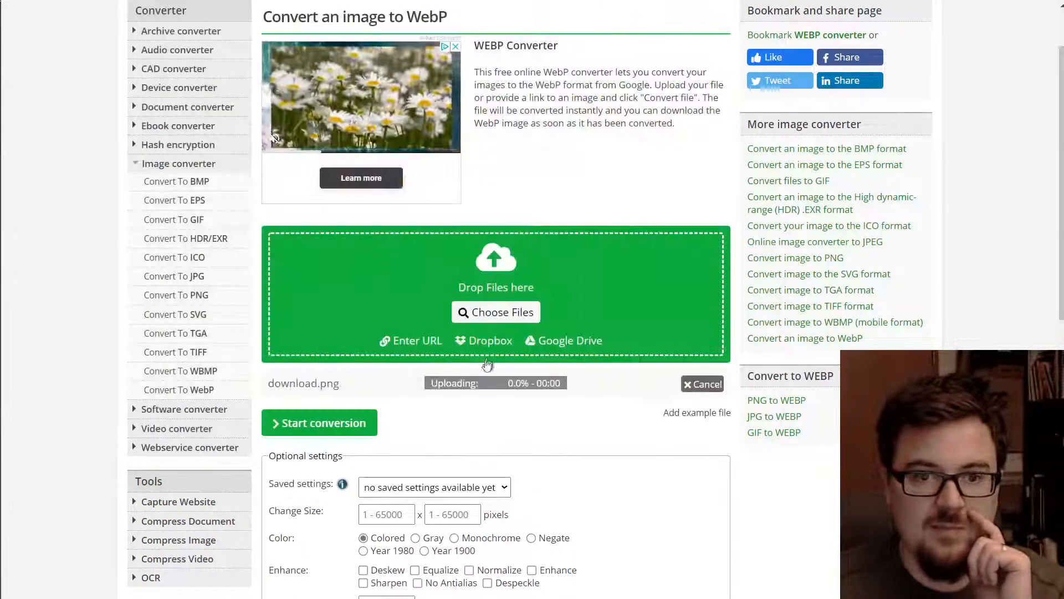
left_click(327, 423)
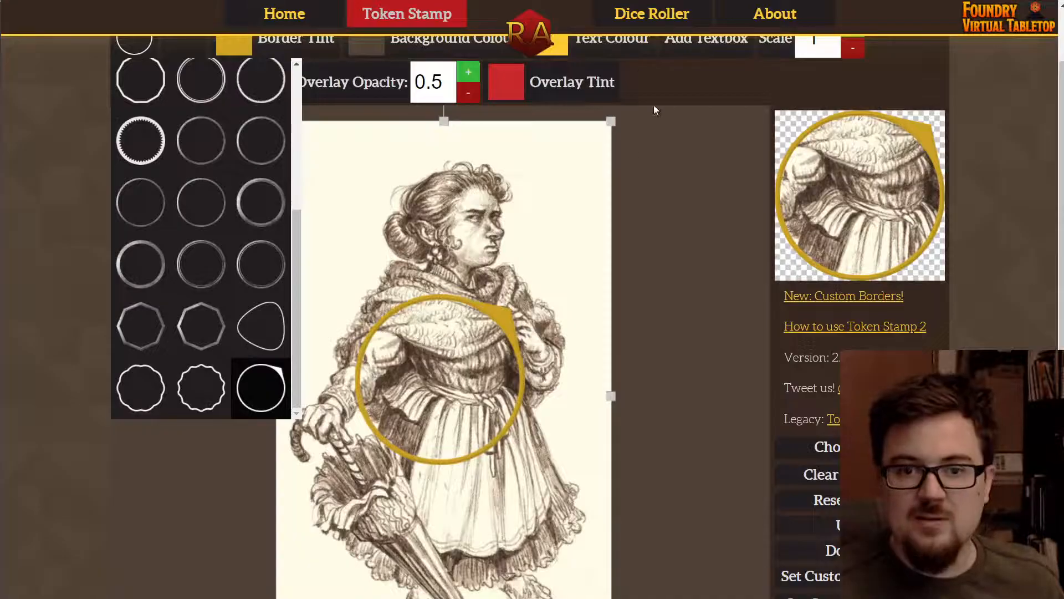
left_click_drag(521, 269, 511, 356)
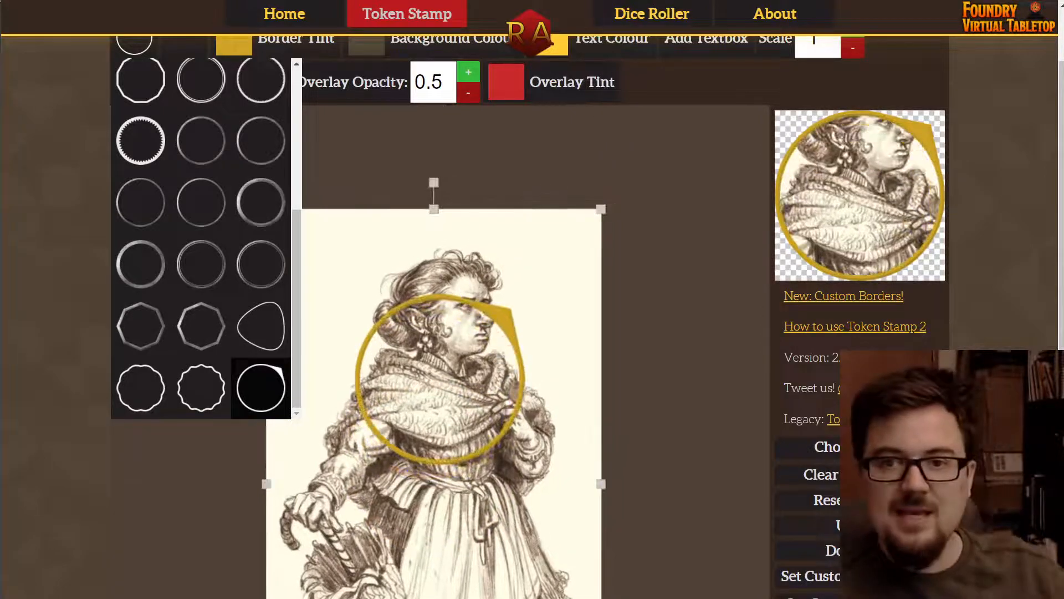